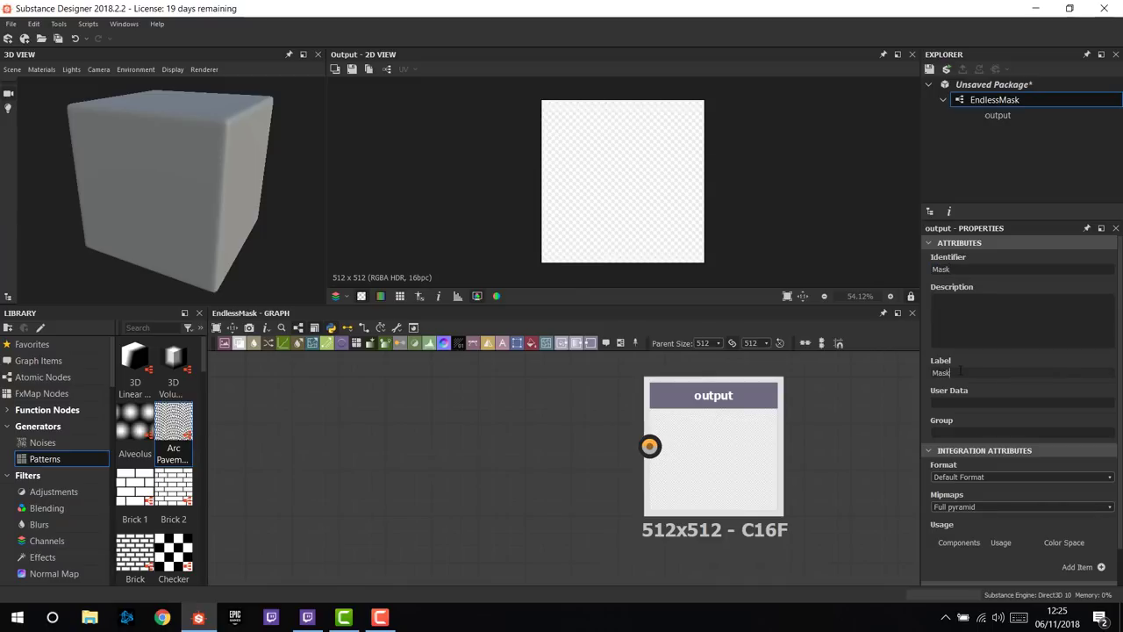
- Add a Brick 1 pattern node to the graph and set its Scale to 14
scroll(880, 423, "down", 2)
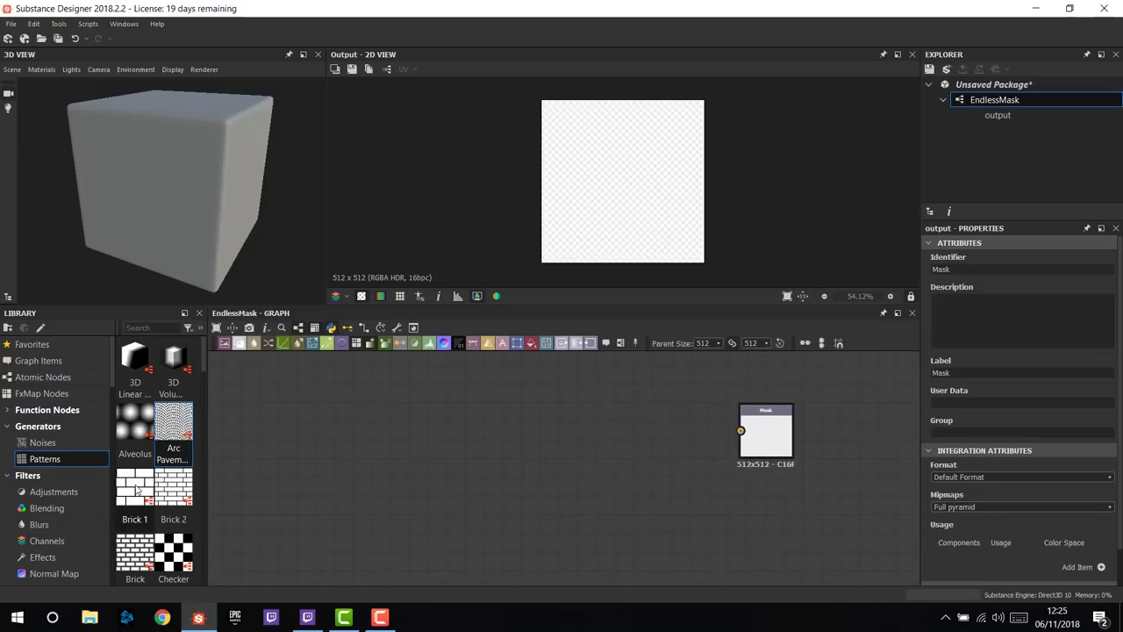
left_click_drag(136, 487, 342, 434)
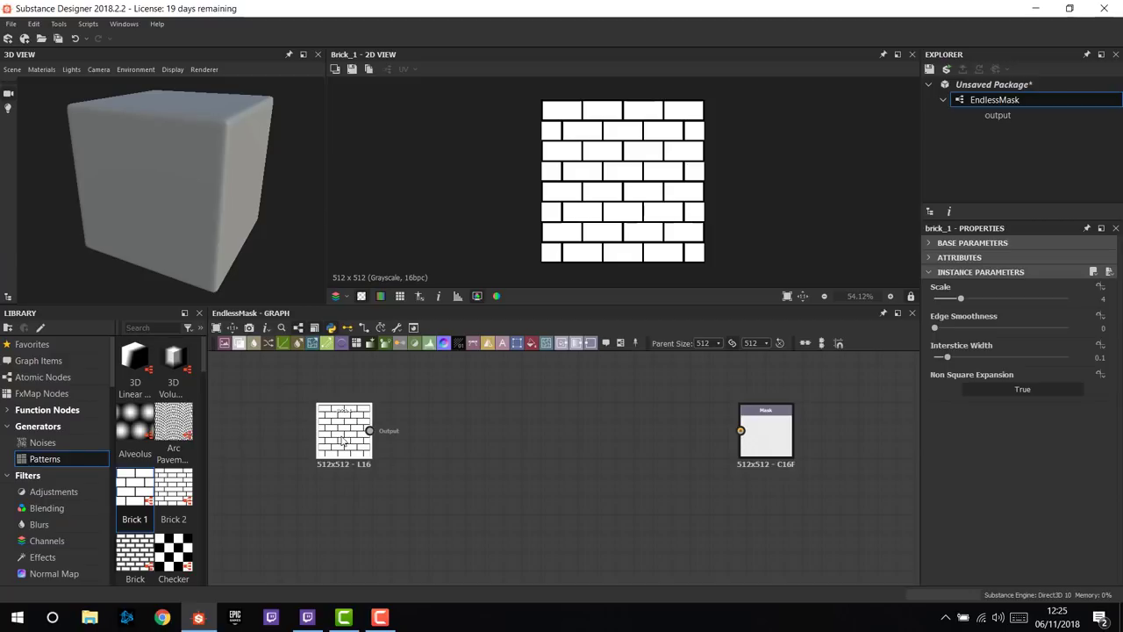
scroll(351, 429, "up", 2)
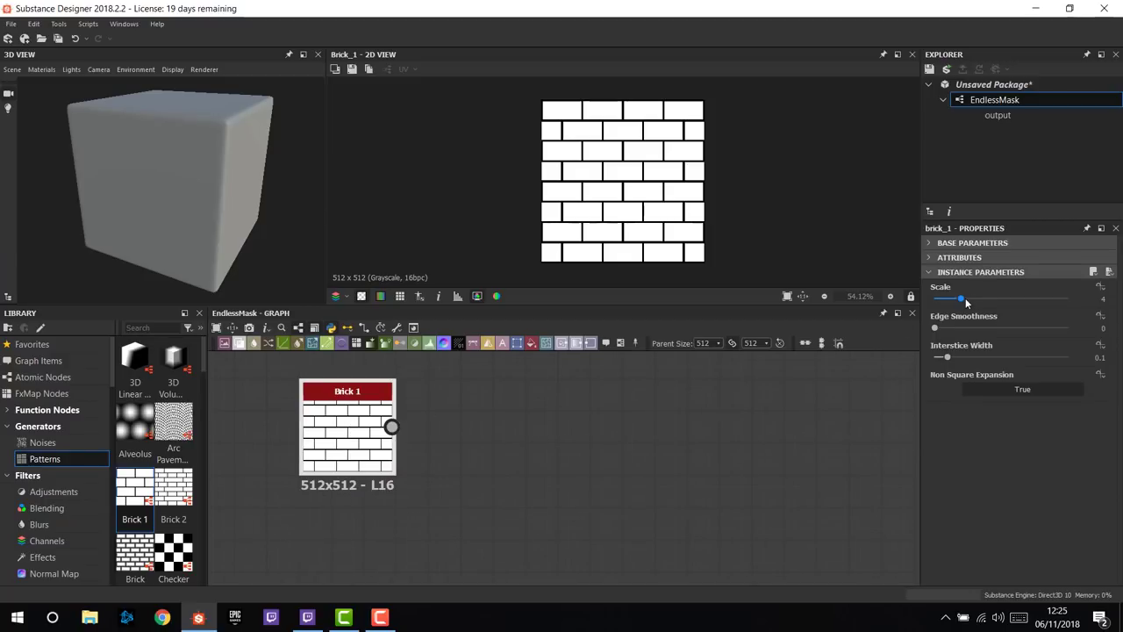
left_click_drag(962, 299, 1049, 299)
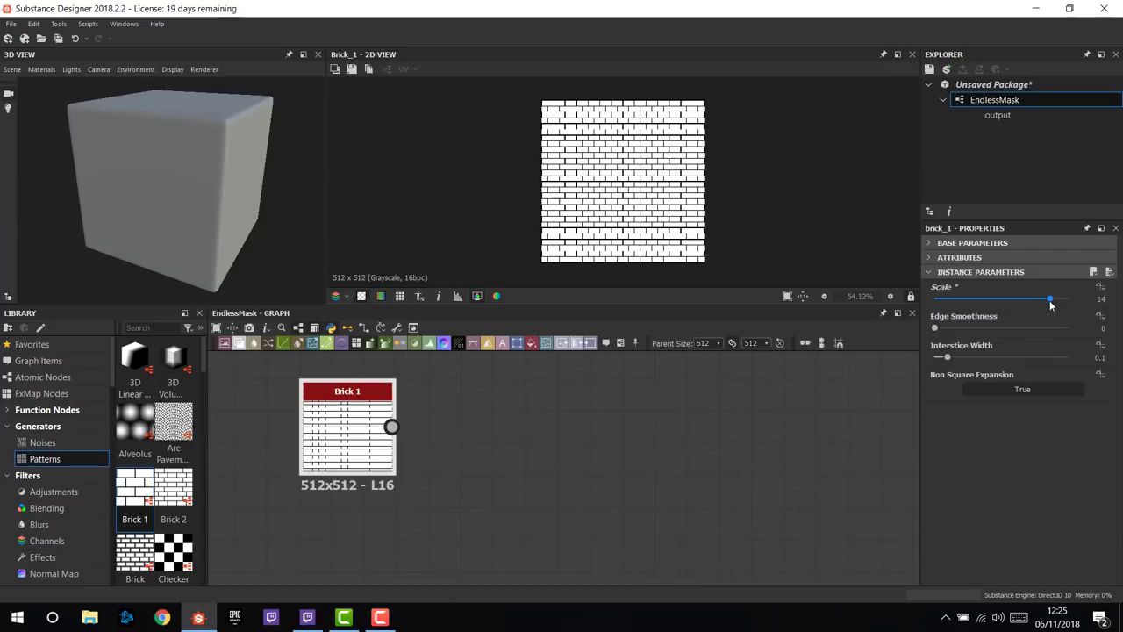
- Add a Flood Fill node fed by the Brick 1 output and place it beside the brick node
scroll(664, 204, "up", 1)
scroll(702, 185, "down", 1)
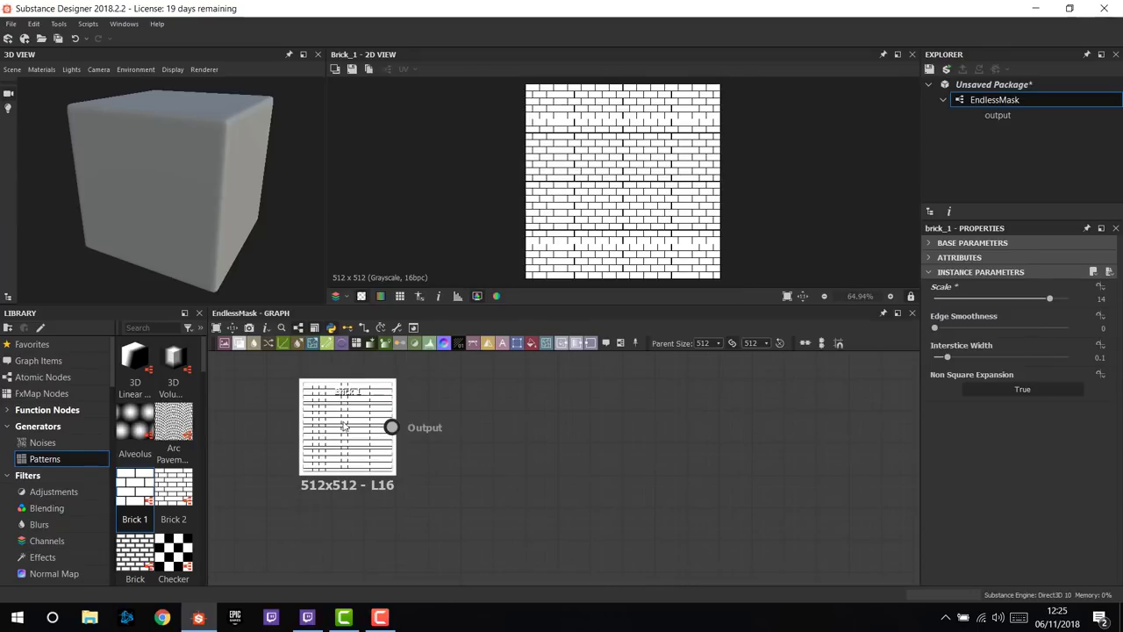
scroll(329, 478, "up", 1)
scroll(330, 479, "up", 3)
scroll(481, 494, "down", 3)
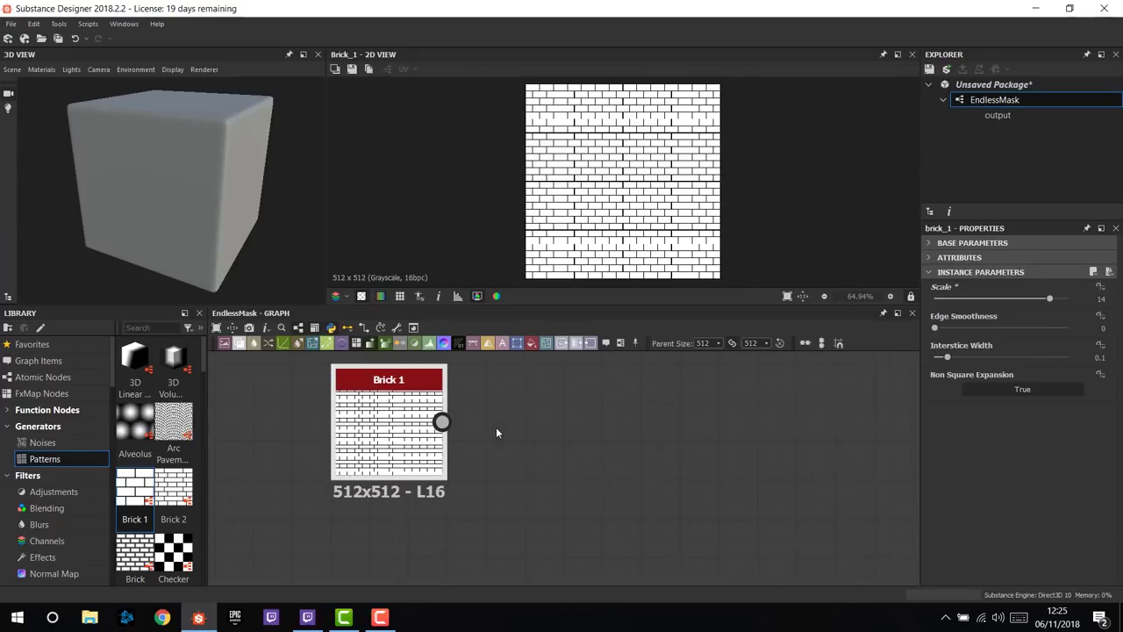
scroll(418, 462, "down", 1)
scroll(432, 454, "up", 1)
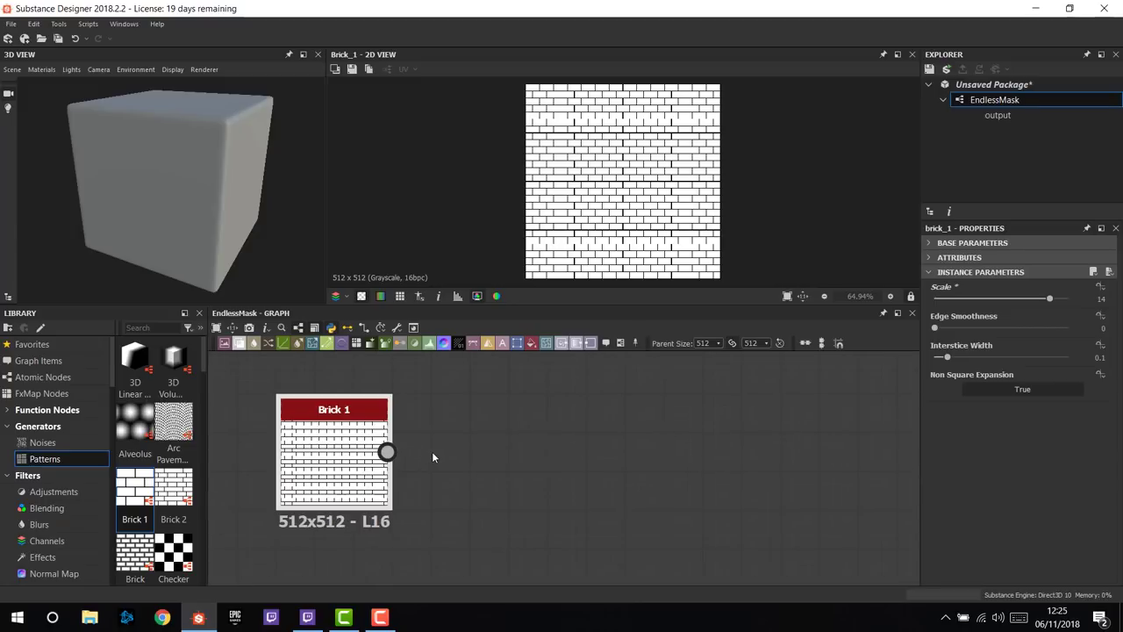
key("space")
type("flood")
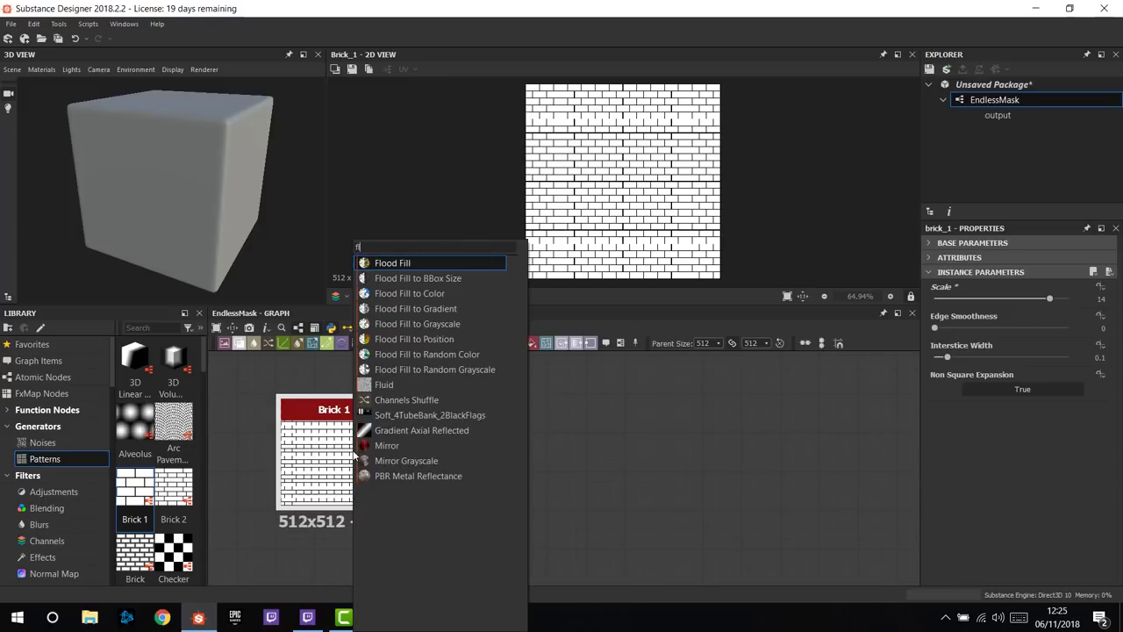
left_click(389, 263)
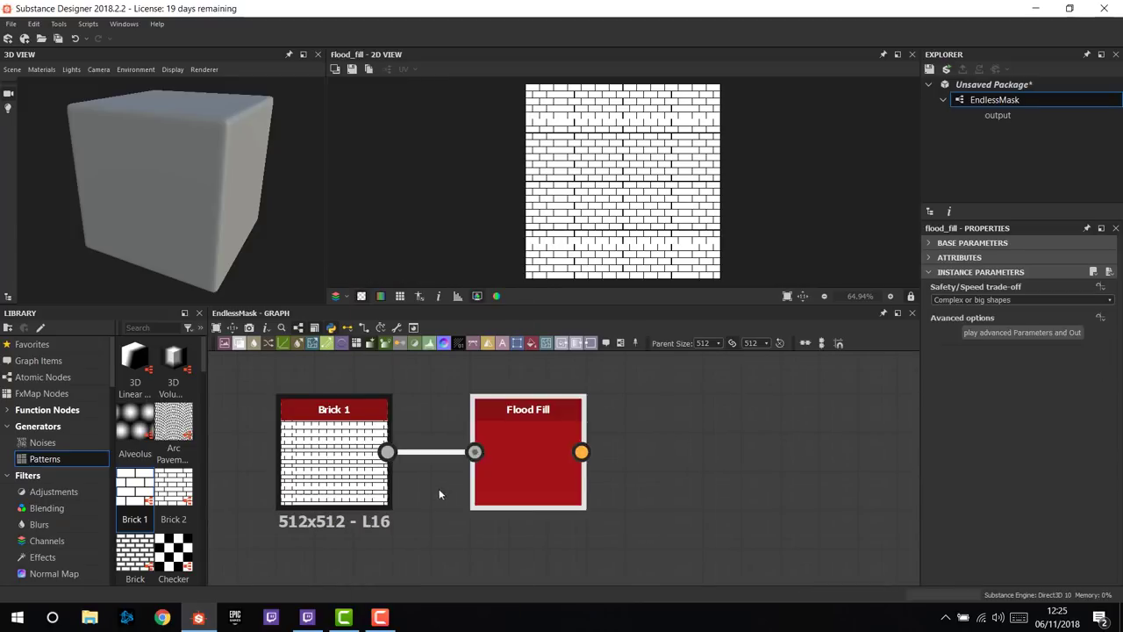
left_click_drag(519, 472, 596, 473)
middle_click_drag(630, 468, 542, 471)
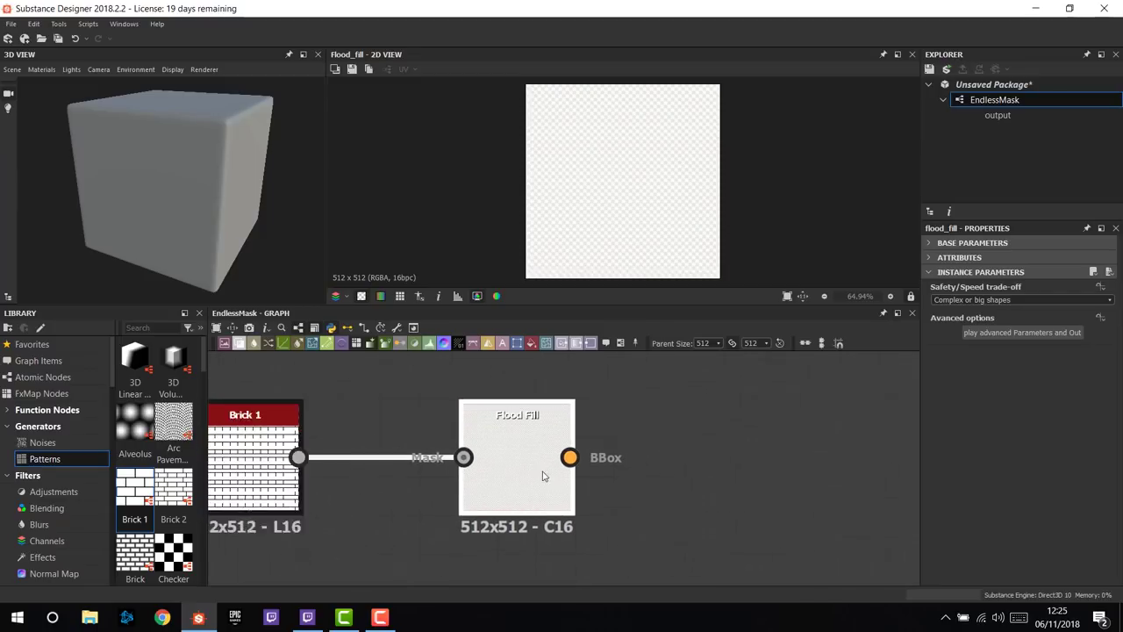
scroll(540, 469, "down", 2)
left_click_drag(532, 467, 503, 465)
scroll(494, 465, "up", 1)
scroll(494, 471, "up", 2)
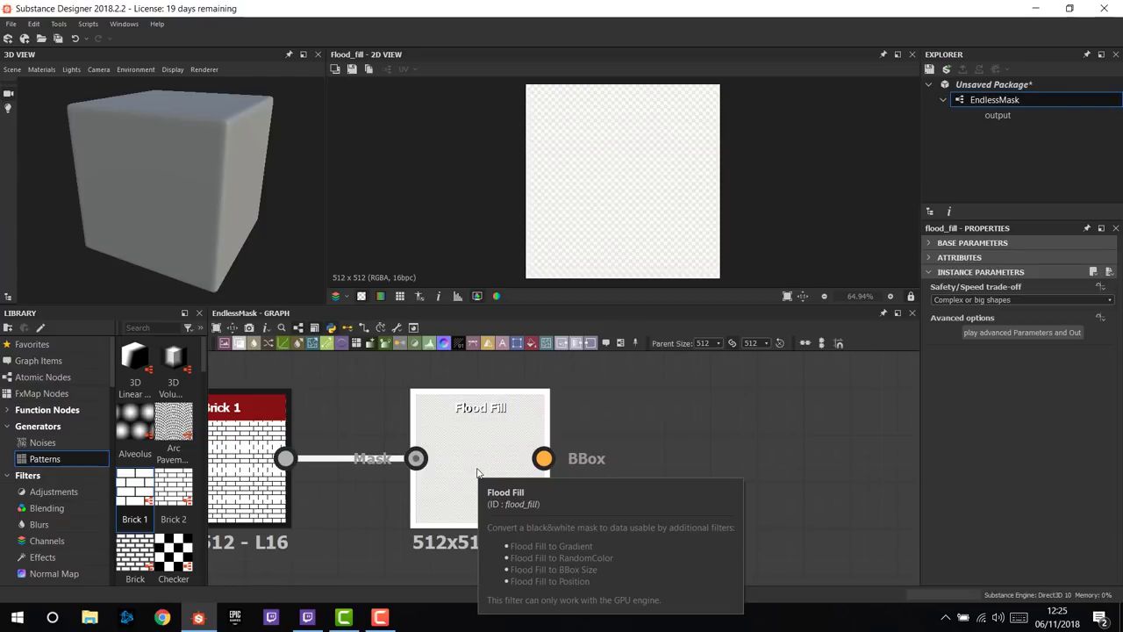
- Add a Flood Fill to Position node connected to the Flood Fill output
scroll(465, 446, "down", 1)
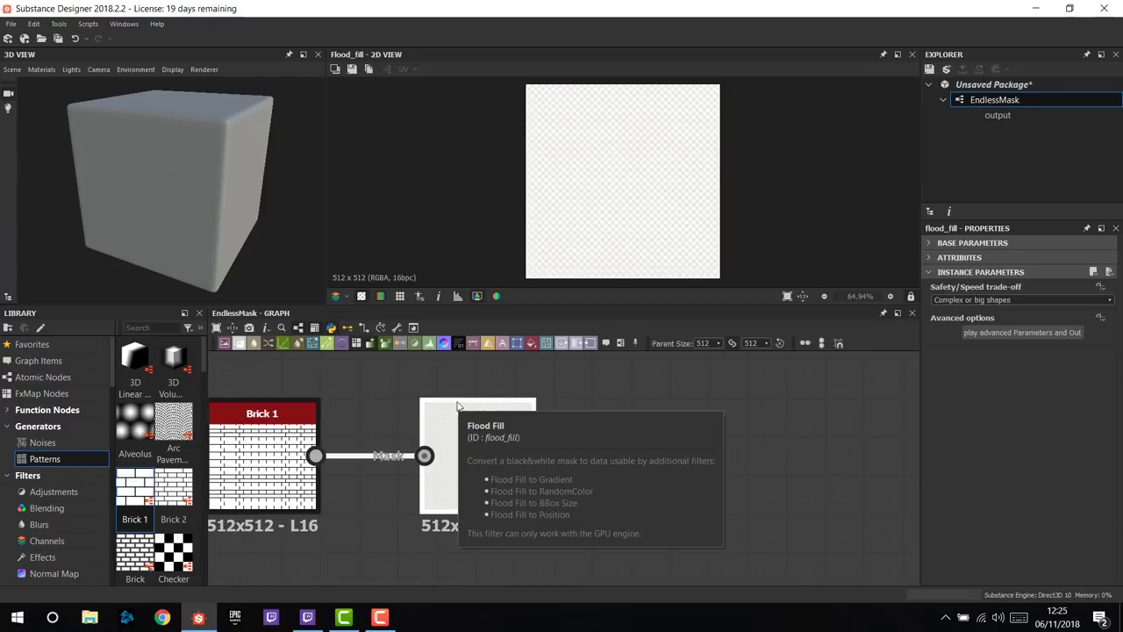
scroll(526, 449, "down", 1)
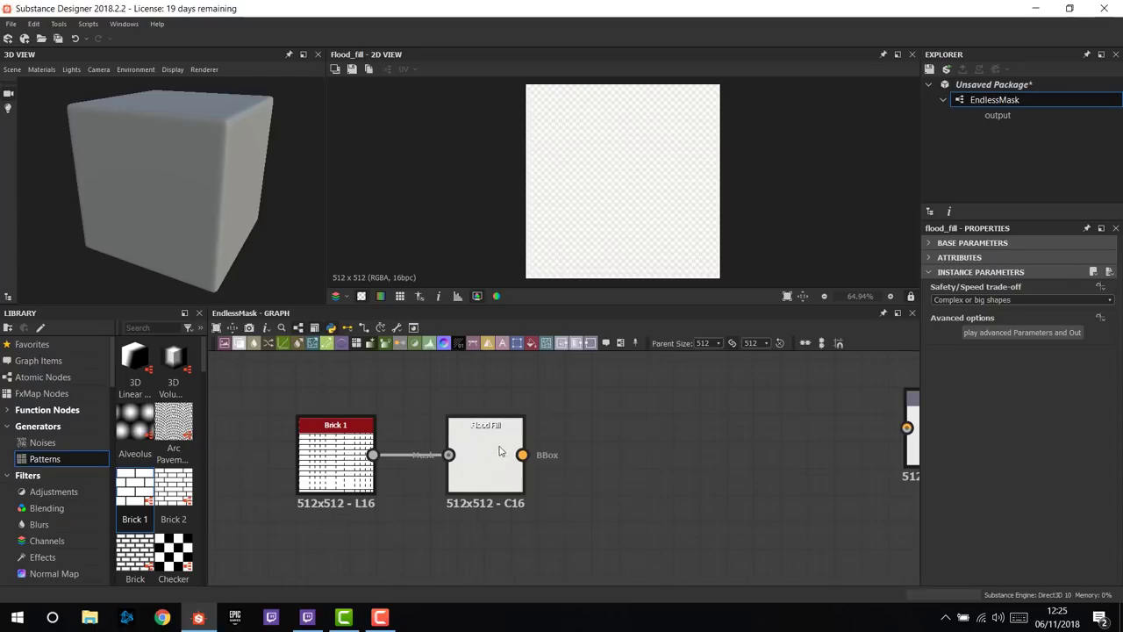
key("space")
type("floo")
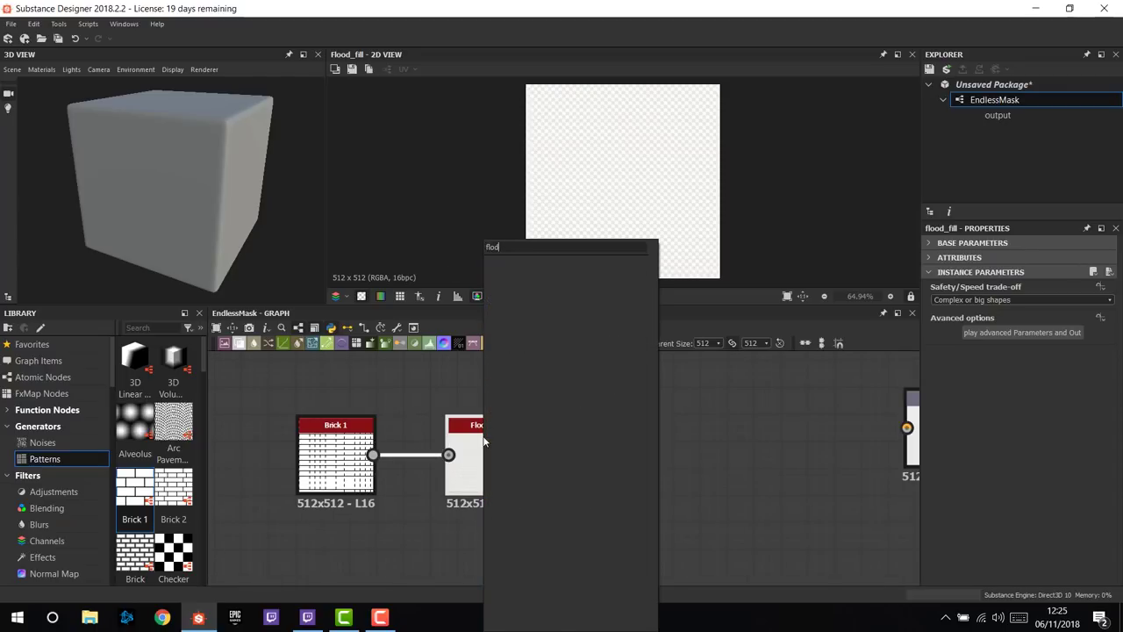
key("BackSpace")
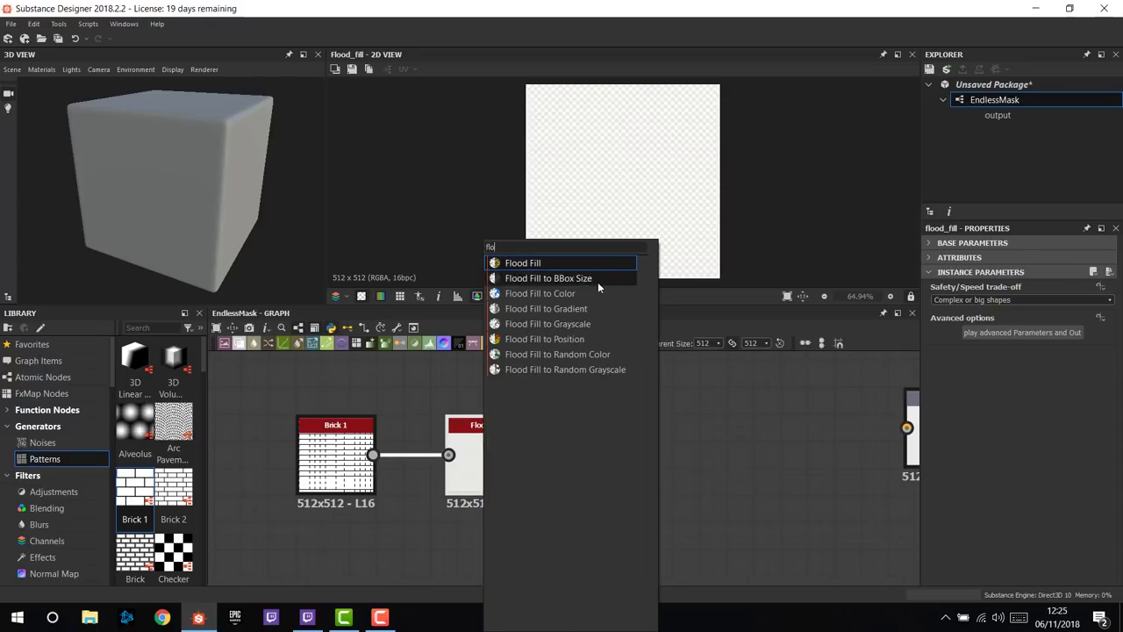
left_click(592, 338)
left_click_drag(461, 445, 559, 497)
left_click_drag(523, 455, 595, 470)
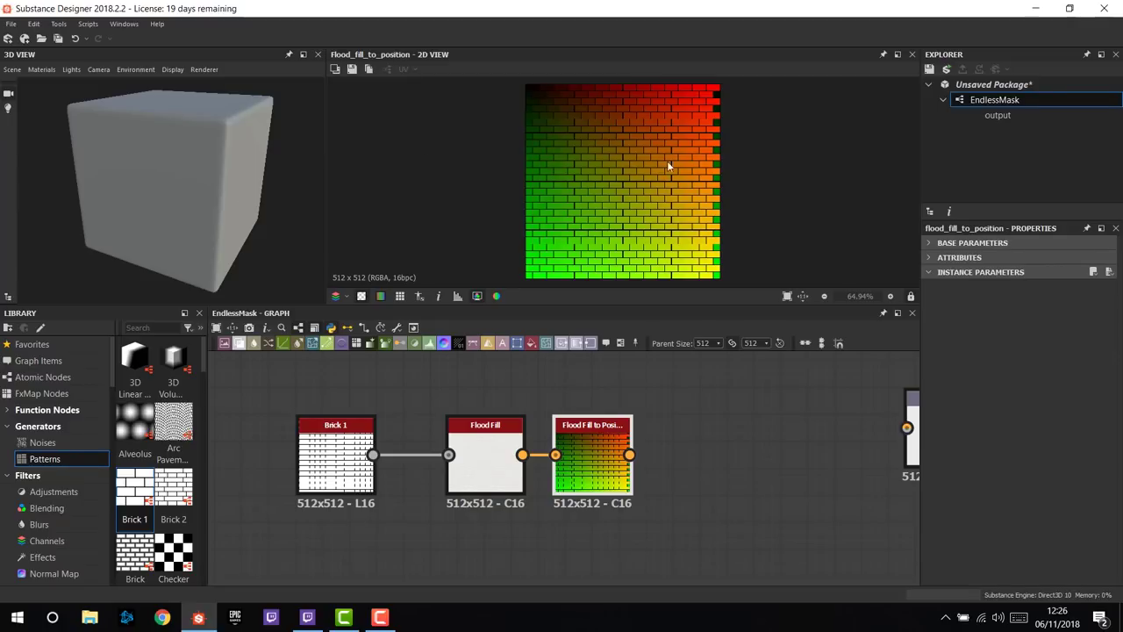
- Space the Flood Fill node more evenly between its neighbours and move the Mask output node farther from the chain
scroll(652, 132, "up", 2)
scroll(617, 174, "down", 2)
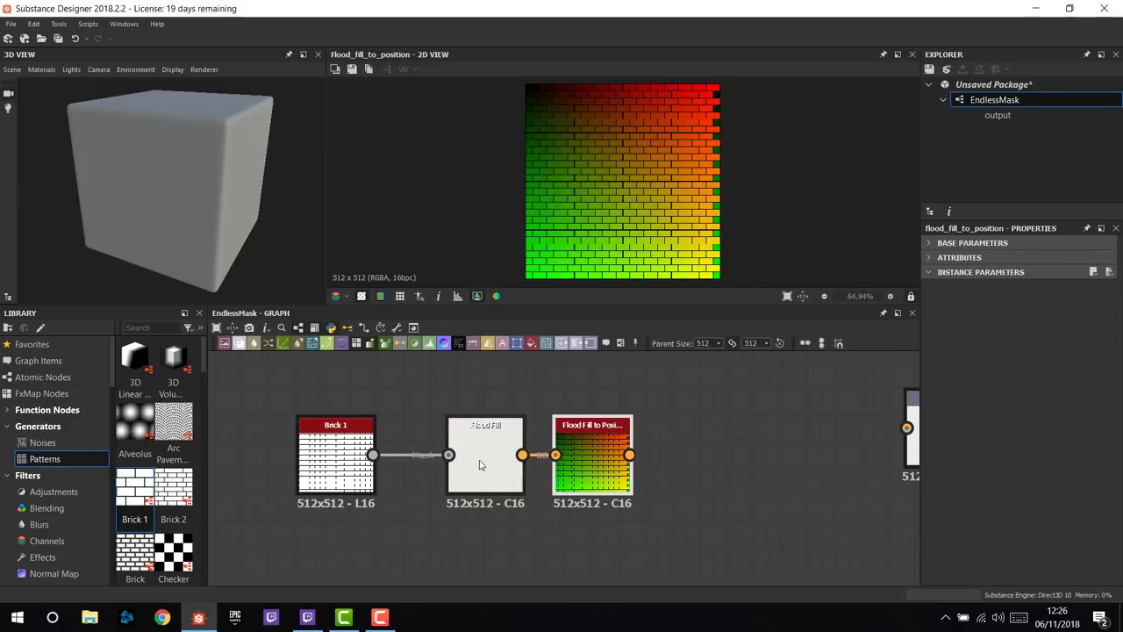
left_click_drag(485, 469, 470, 469)
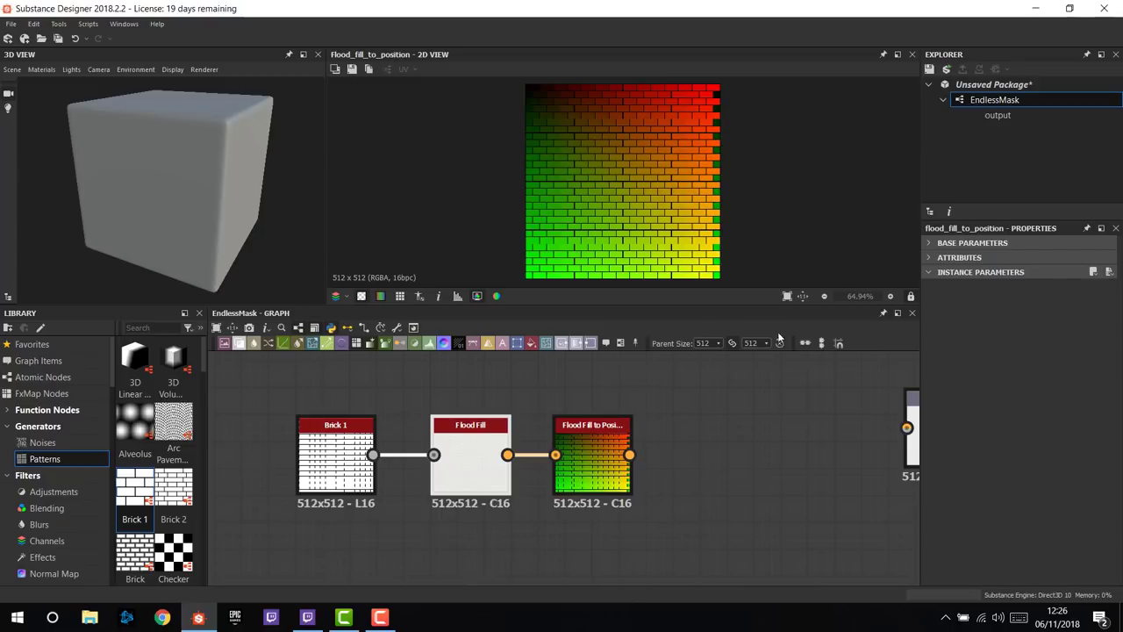
scroll(779, 355, "down", 2)
left_click_drag(649, 437, 491, 428)
middle_click_drag(524, 411, 523, 435)
scroll(522, 436, "up", 1)
left_click(561, 432)
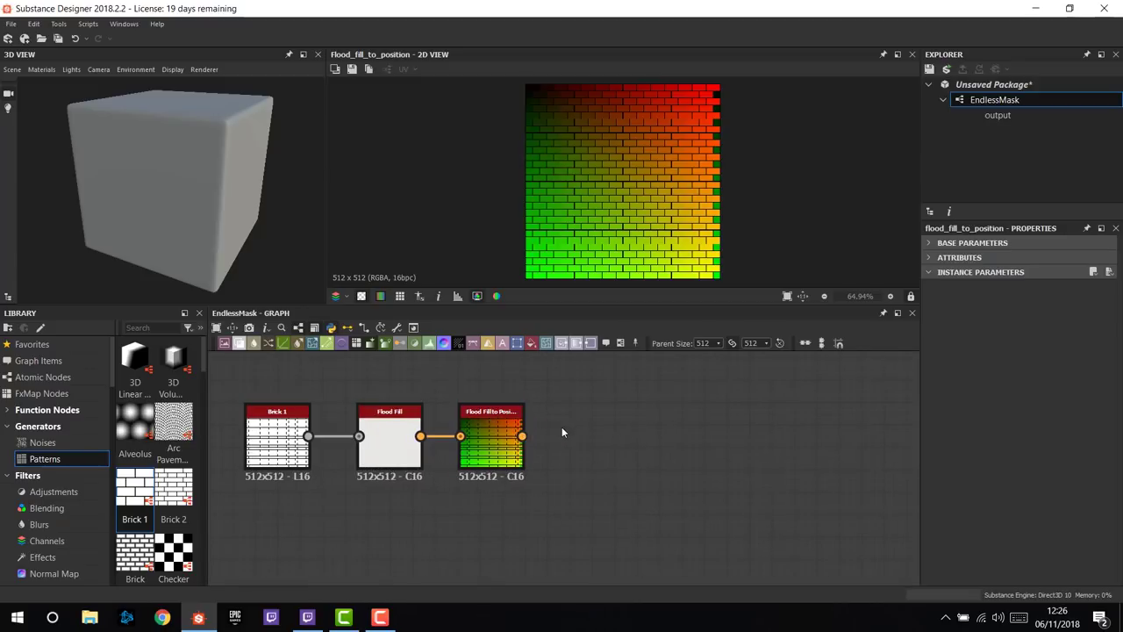
- Add an RGBA Split node and connect the Flood Fill to Position output to its input
left_click(502, 432)
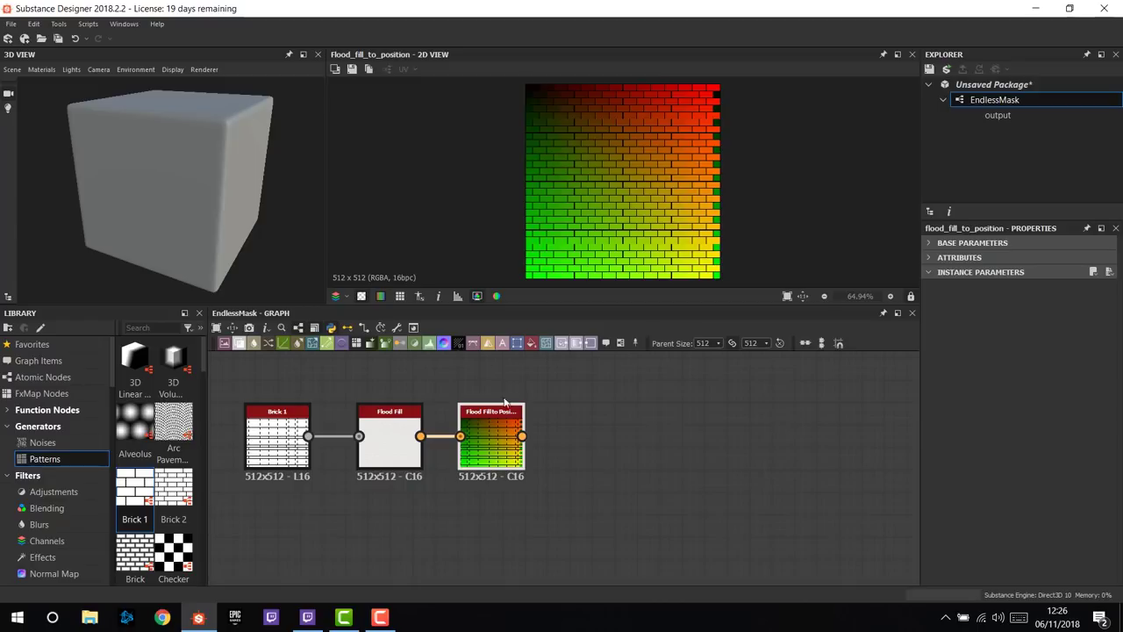
key("space")
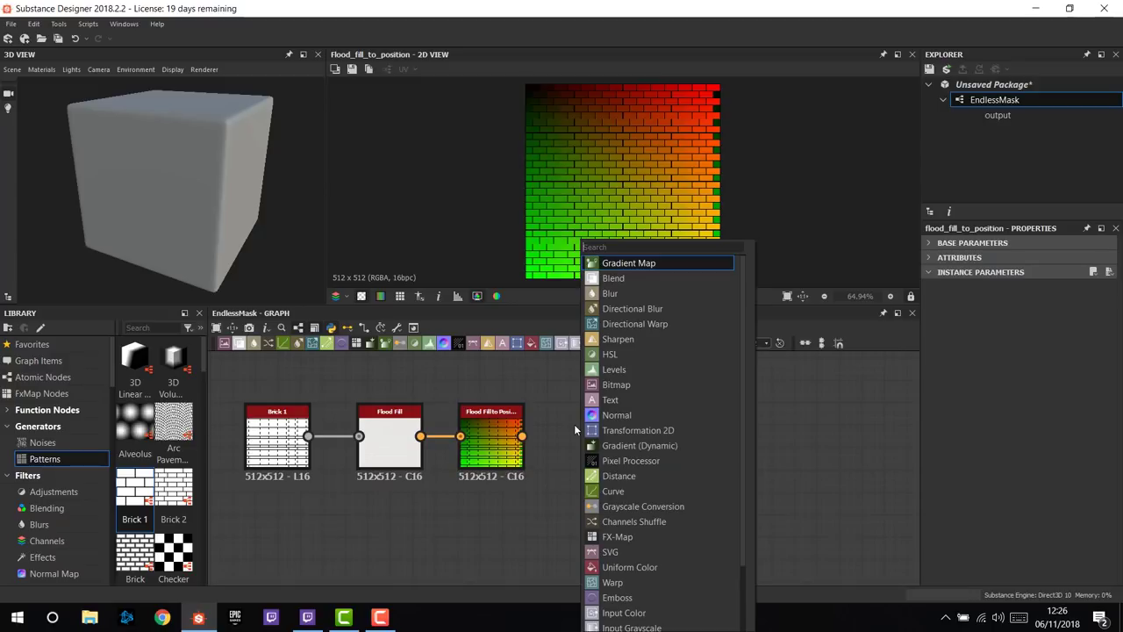
type("rgba")
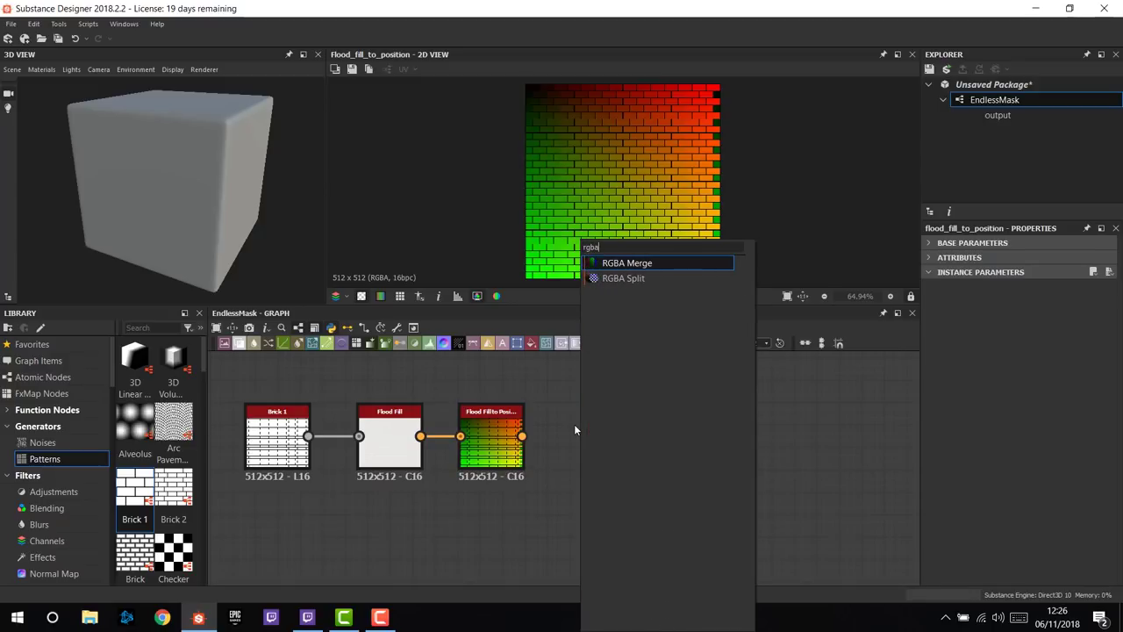
left_click(605, 277)
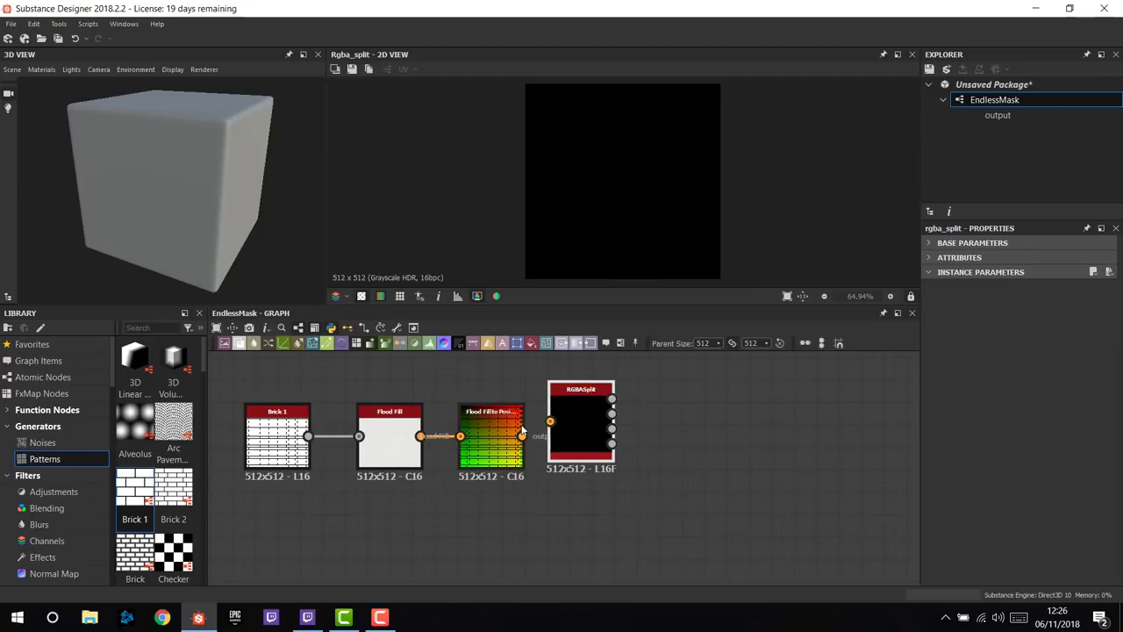
left_click_drag(523, 436, 550, 421)
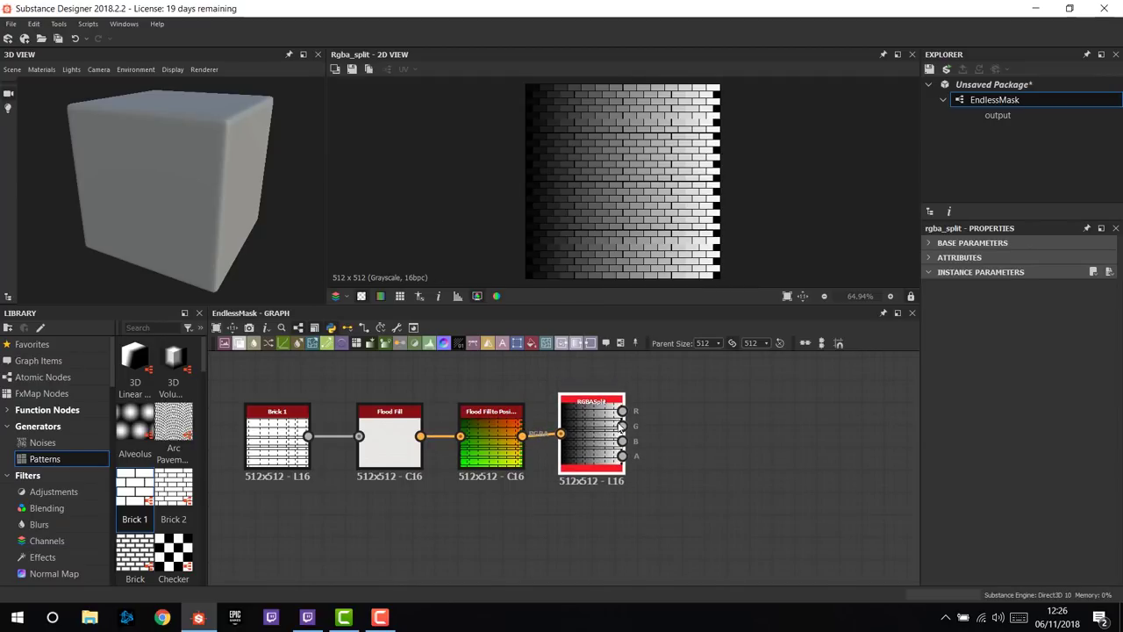
- Add a Transformation 2D node, feed it from the RGBA Split's R output and place it above the split node
scroll(627, 421, "up", 2)
scroll(640, 425, "down", 2)
scroll(549, 447, "up", 2)
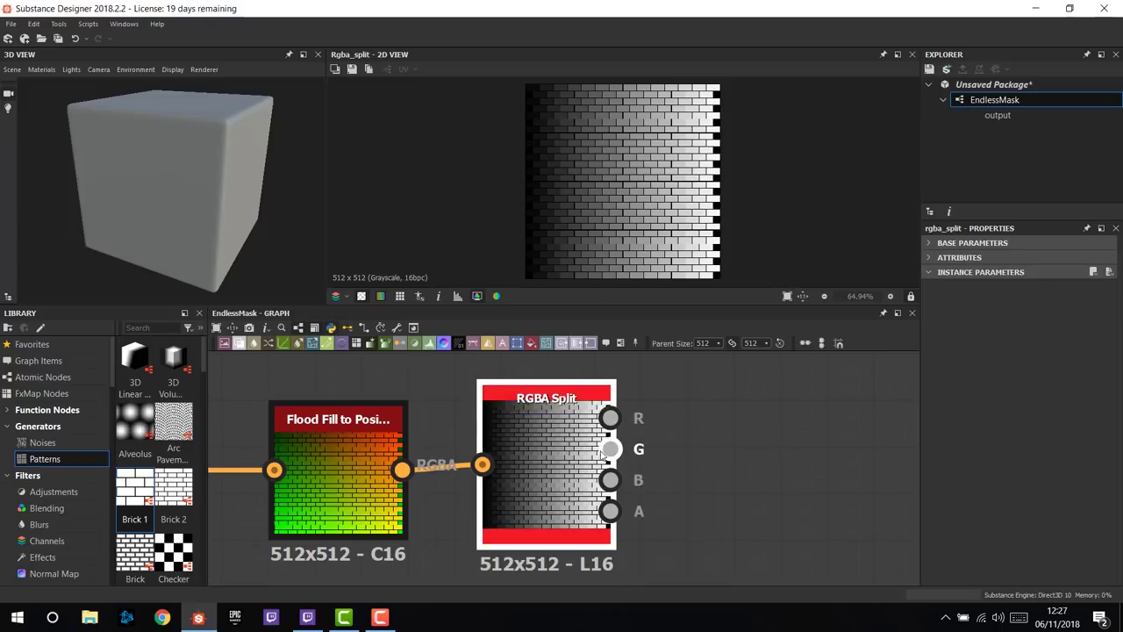
scroll(617, 456, "down", 5)
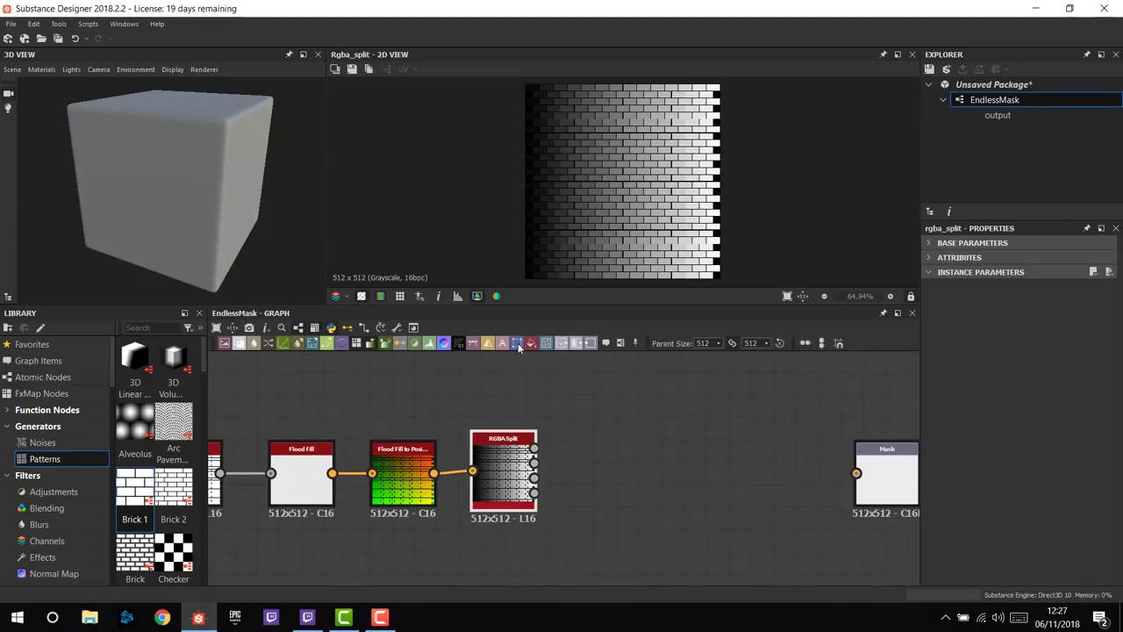
left_click_drag(603, 396, 533, 448)
left_click_drag(599, 427, 599, 404)
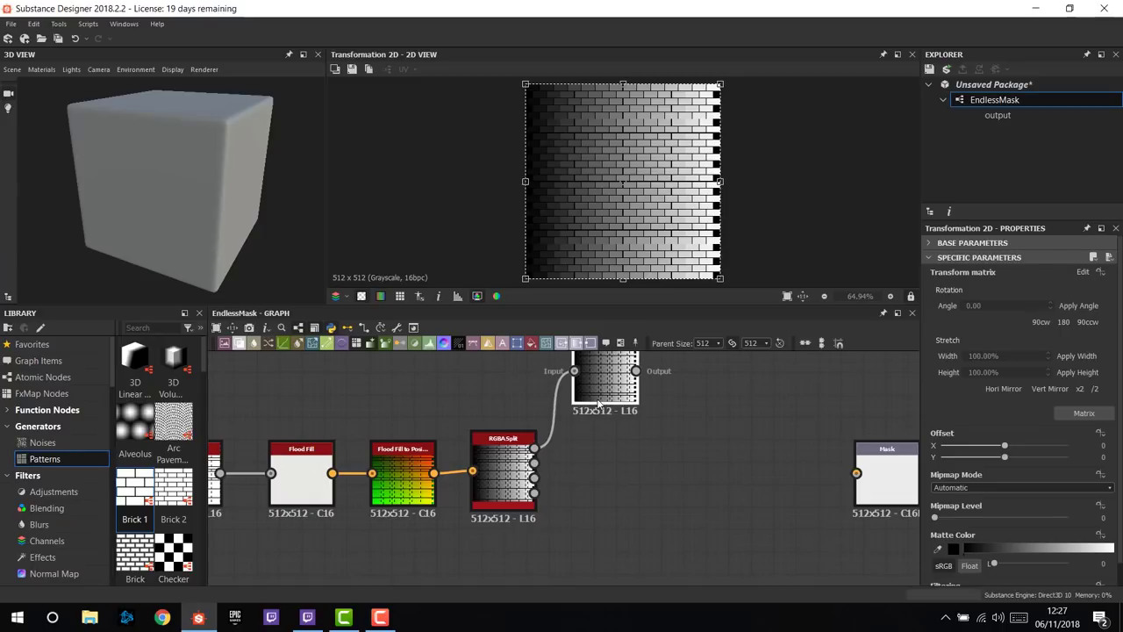
- Duplicate the Transformation 2D node, feed the copy from the RGBA Split's G output, and preview both transforms
key("ctrl+c")
key("ctrl+v")
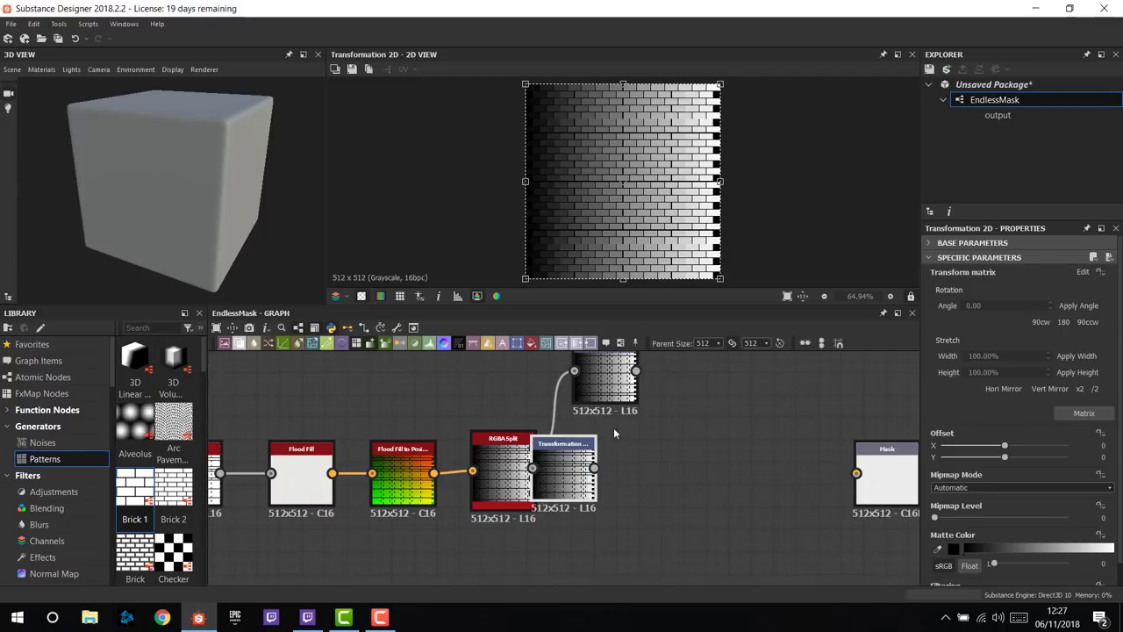
left_click_drag(574, 465, 534, 463)
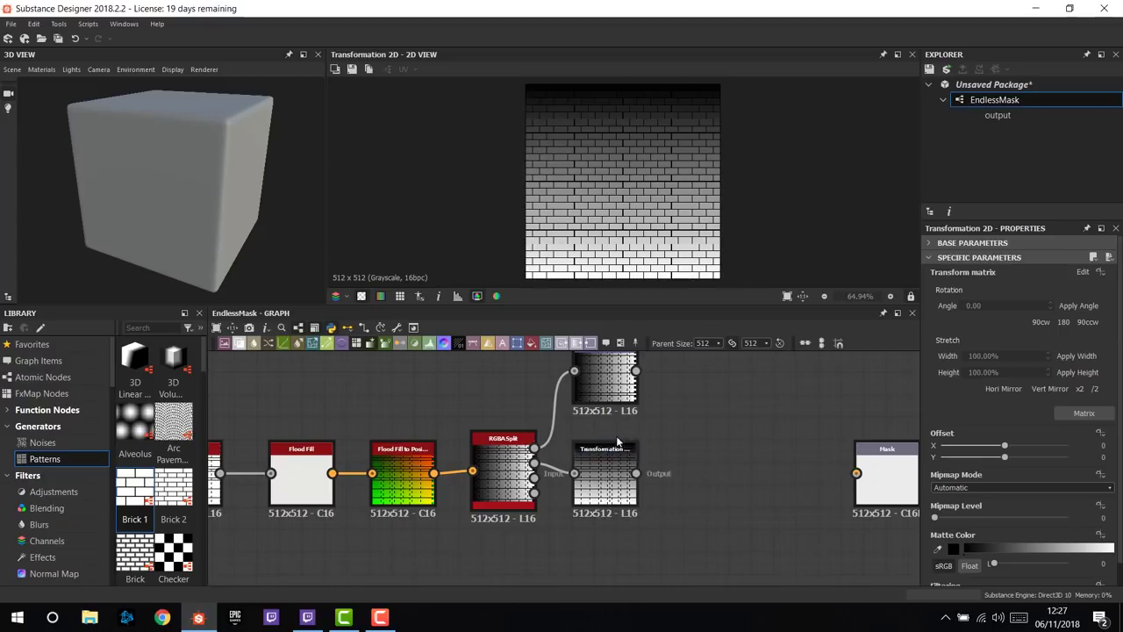
double_click(620, 389)
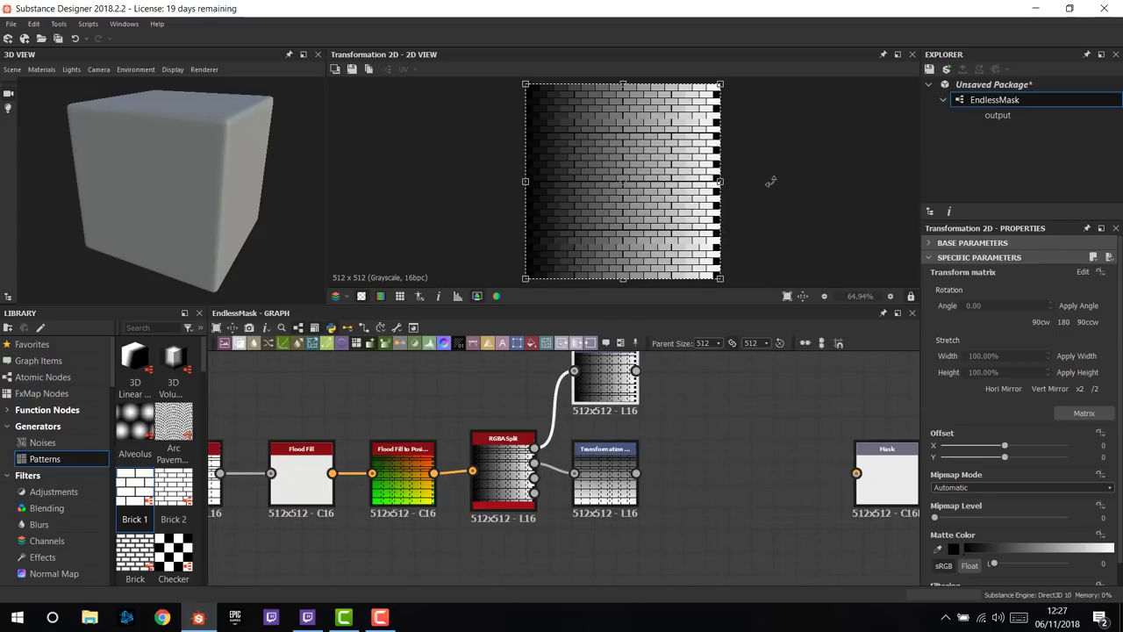
double_click(608, 472)
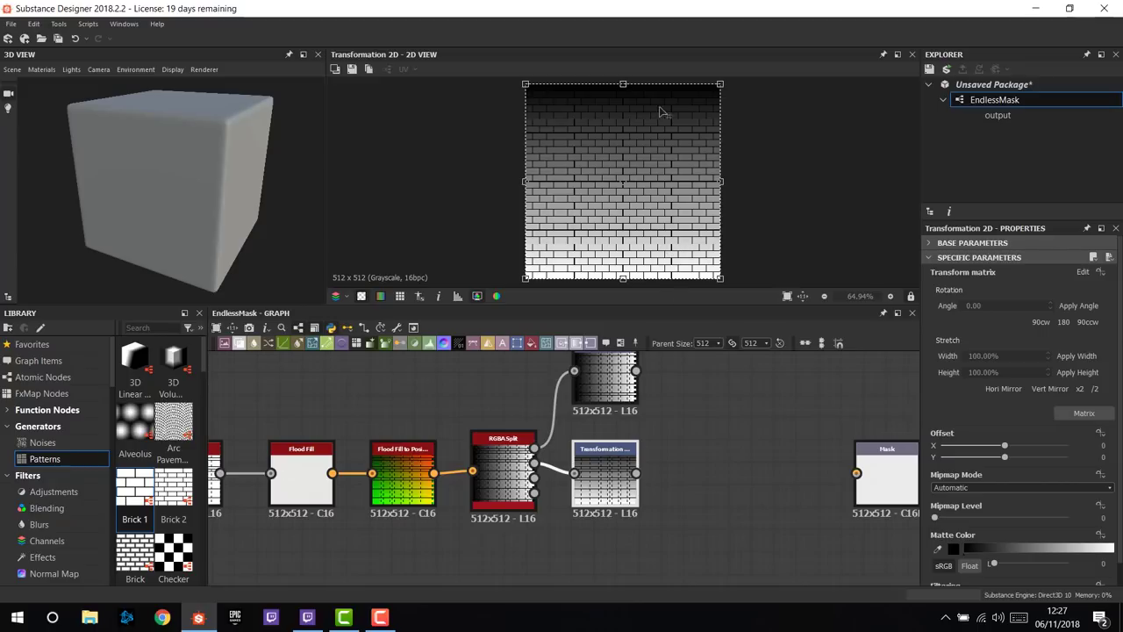
- Rearrange the two Transformation 2D nodes so one sits above and the other below the RGBA Split's level
scroll(527, 500, "down", 2)
middle_click_drag(459, 506, 536, 476)
left_click_drag(316, 373, 676, 481)
left_click_drag(660, 391, 380, 415)
left_click(399, 475)
left_click_drag(386, 464, 386, 486)
- Preview the Transformation 2D node fed by the RGBA Split's R output and connect a new Histogram Scan node to it
double_click(384, 406)
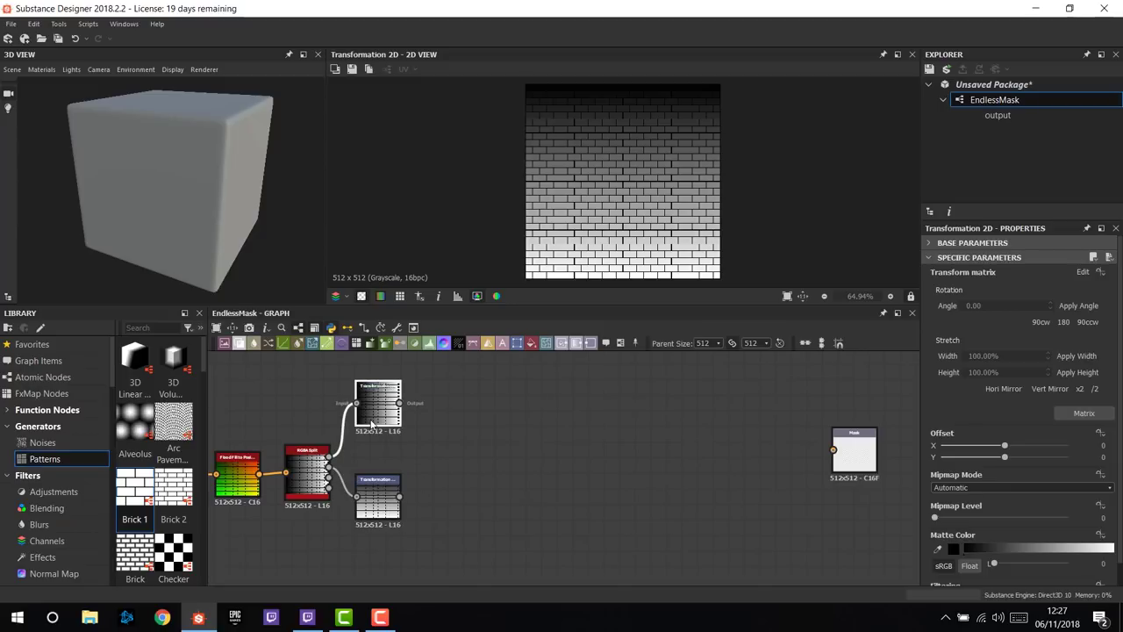
middle_click_drag(453, 427, 484, 466)
scroll(478, 460, "up", 5)
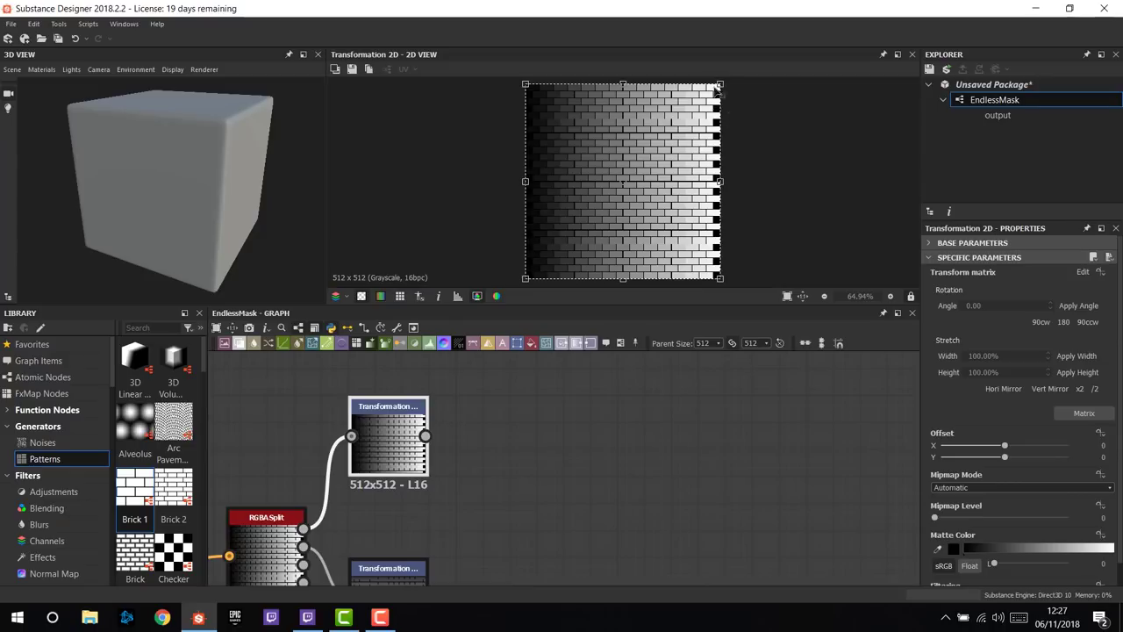
left_click(550, 474)
key("space")
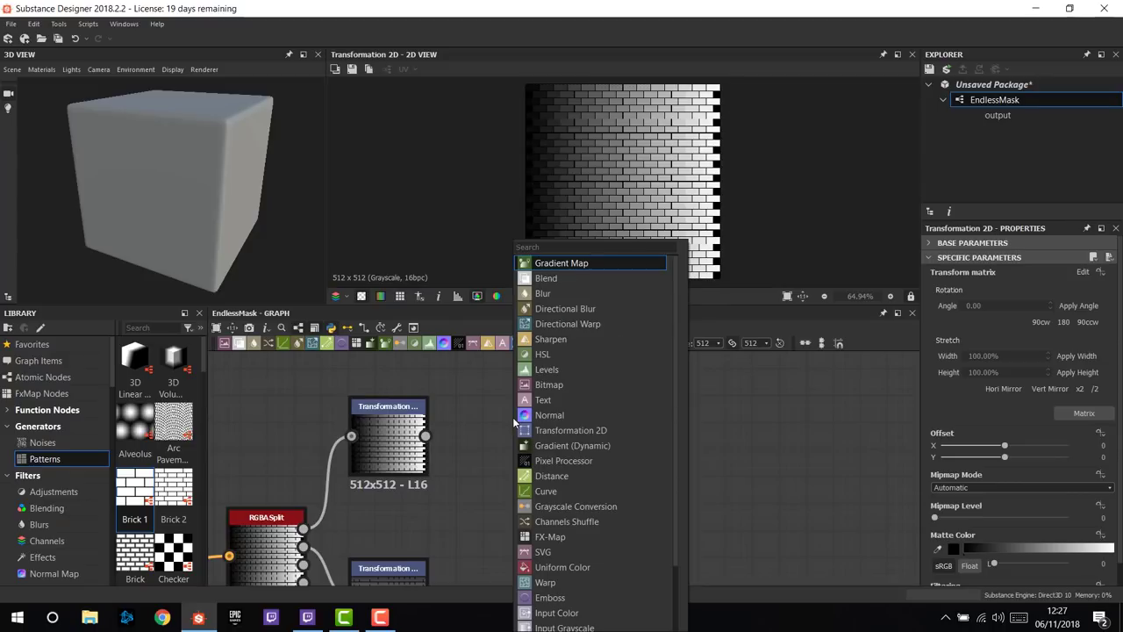
type("histo")
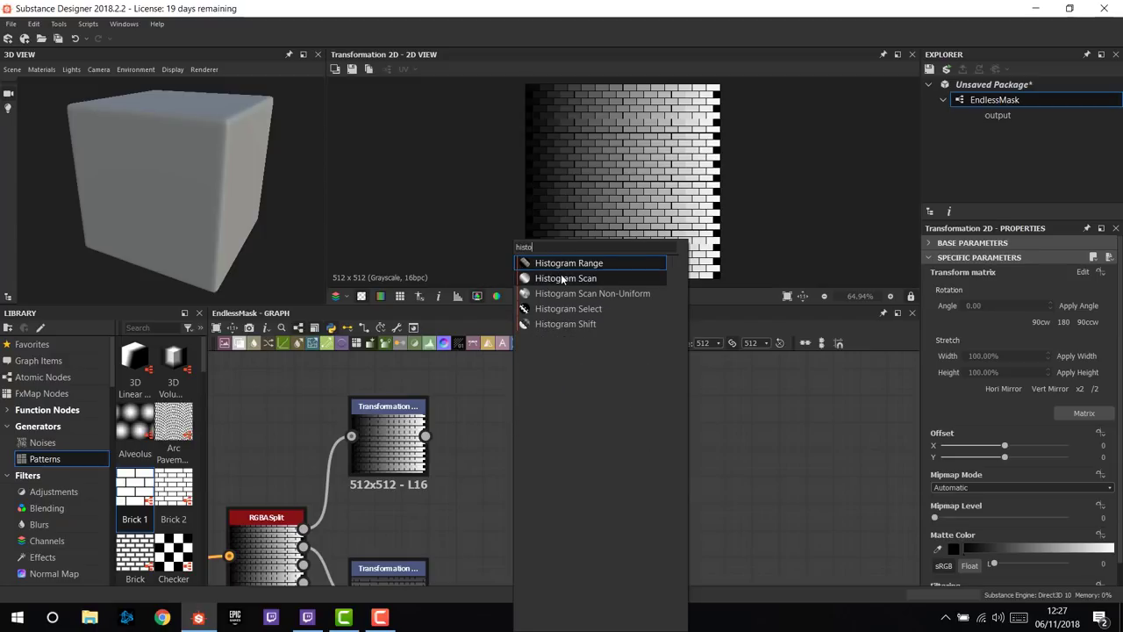
left_click(561, 278)
left_click_drag(425, 436, 563, 404)
middle_click_drag(563, 404, 532, 450)
scroll(533, 450, "down", 1)
left_click_drag(533, 450, 501, 451)
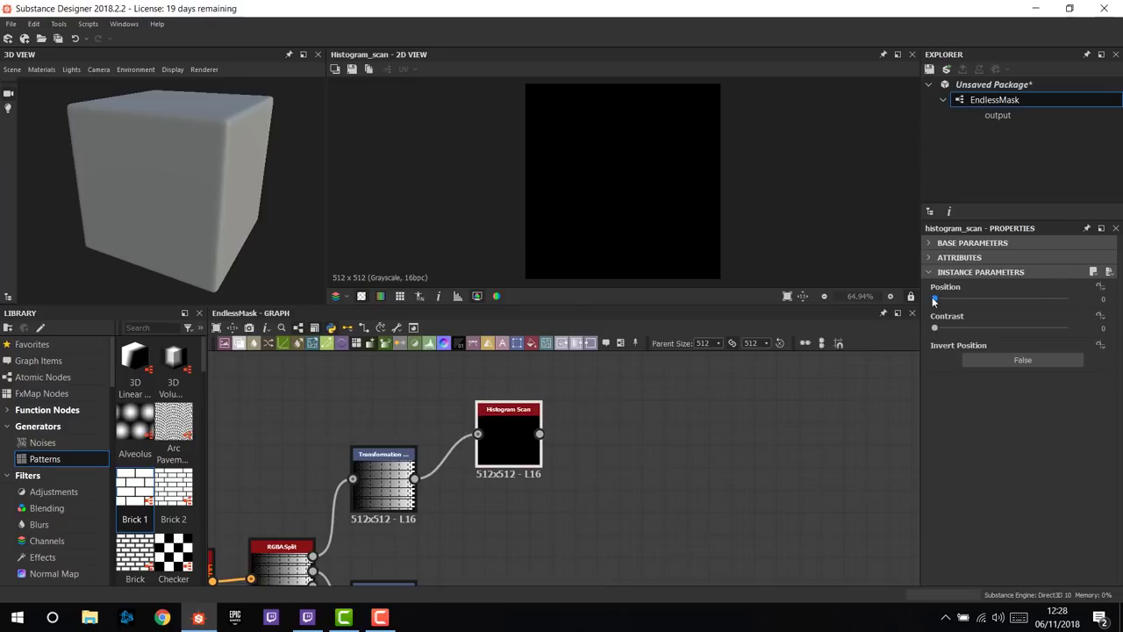
- Set the Histogram Scan's Position to 0.12 and Contrast to 1, and move the node further above the Transformation 2D
left_click_drag(935, 299, 955, 320)
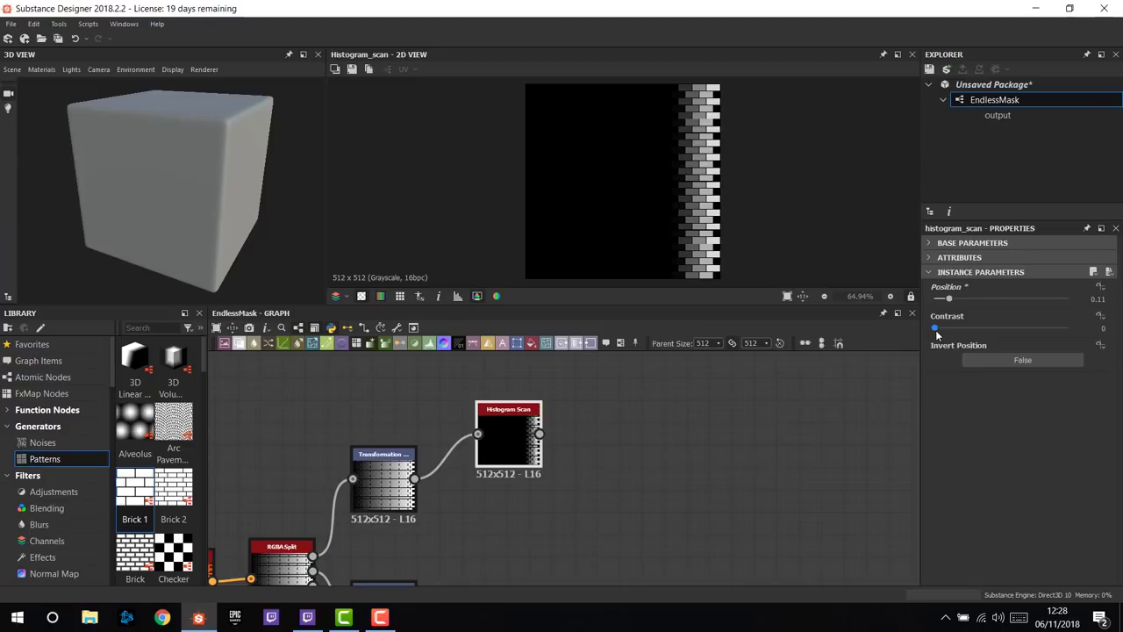
left_click_drag(934, 329, 1087, 339)
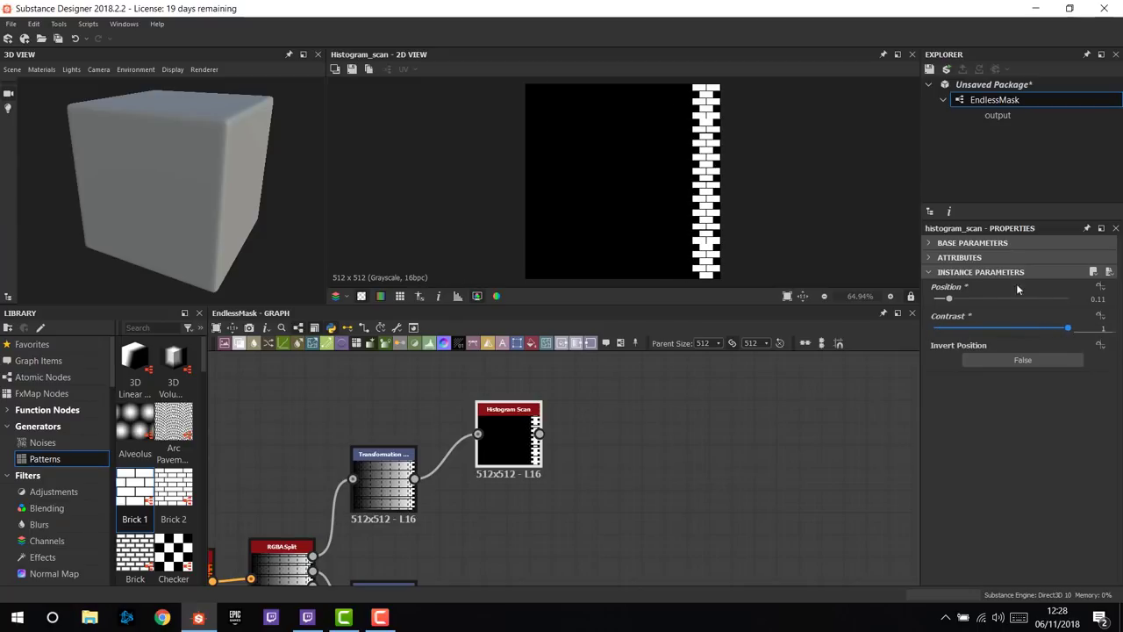
scroll(682, 170, "up", 7)
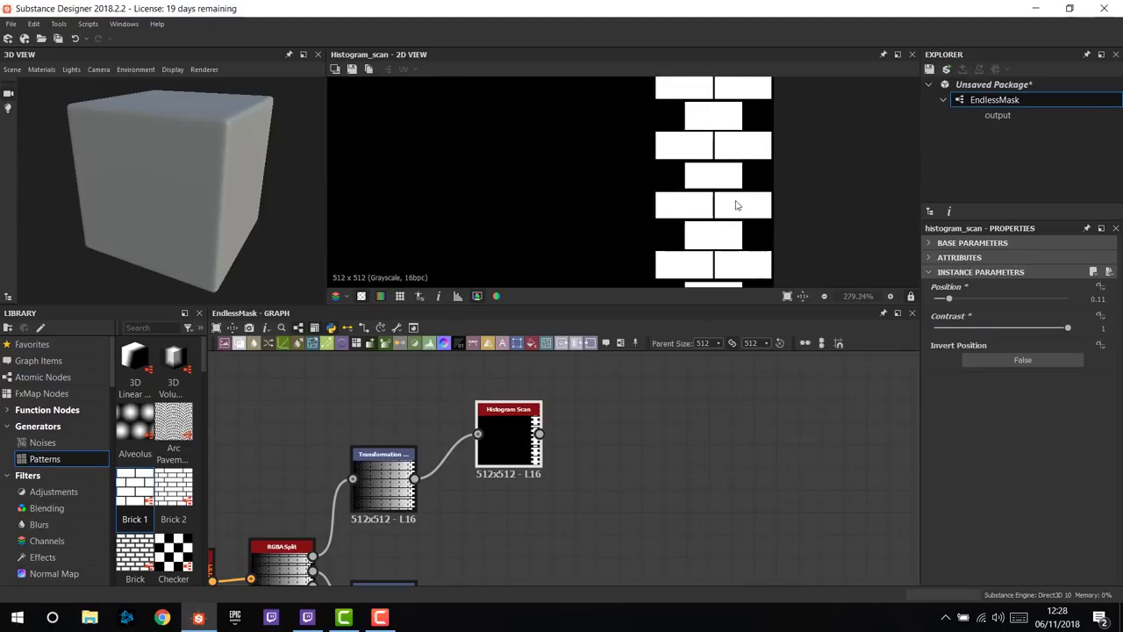
scroll(690, 172, "down", 8)
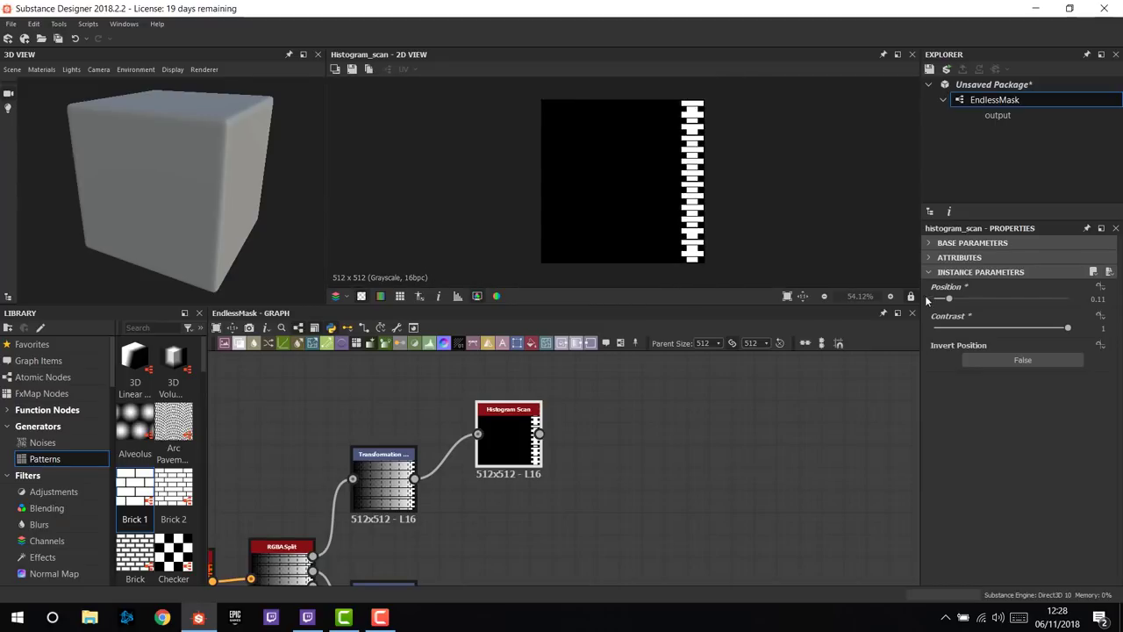
left_click_drag(950, 299, 946, 302)
left_click_drag(964, 302, 951, 301)
middle_click_drag(528, 435, 574, 452)
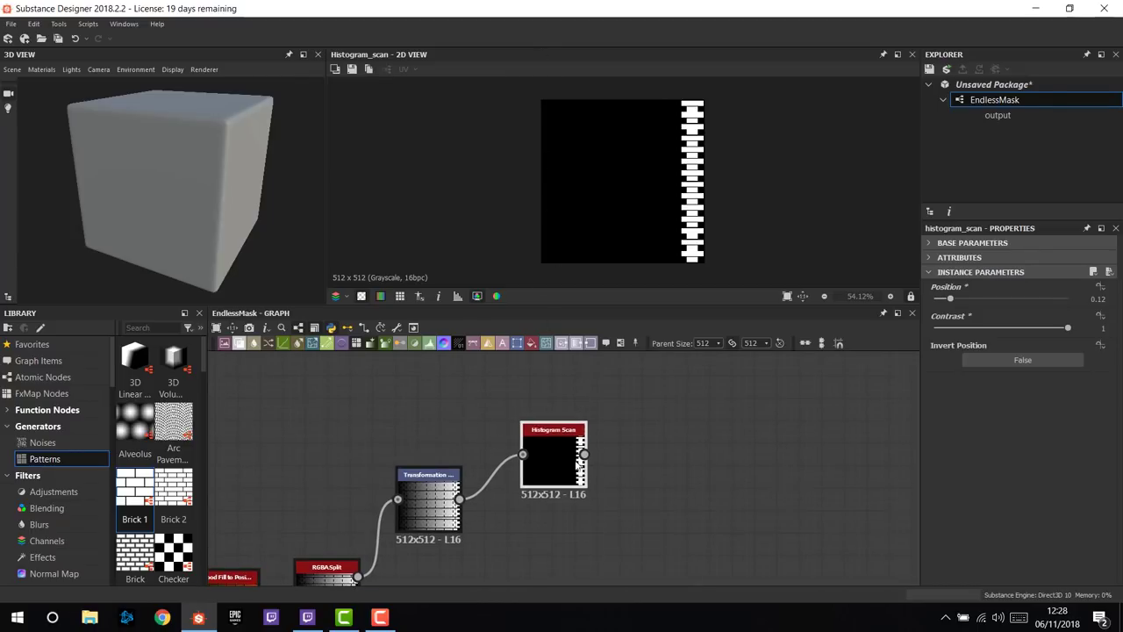
left_click_drag(563, 449, 572, 403)
- Add an Invert Grayscale node fed by the same Transformation 2D output and place it further along the row, below the Histogram Scan
middle_click_drag(490, 491, 563, 445)
scroll(561, 446, "up", 2)
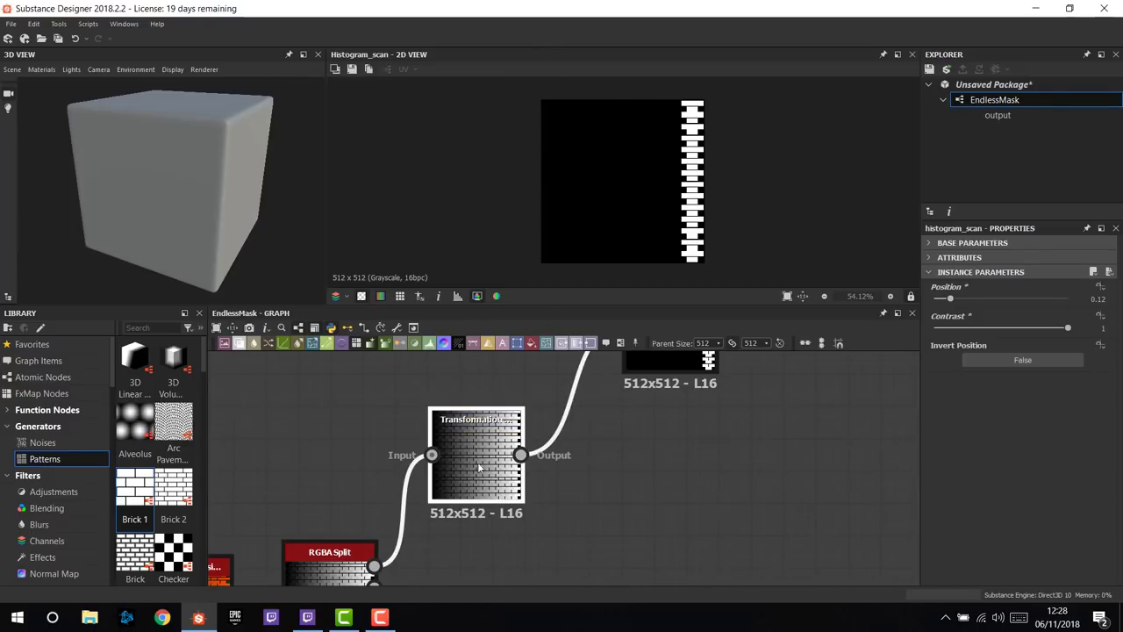
left_click(509, 455)
key("space")
type("inve")
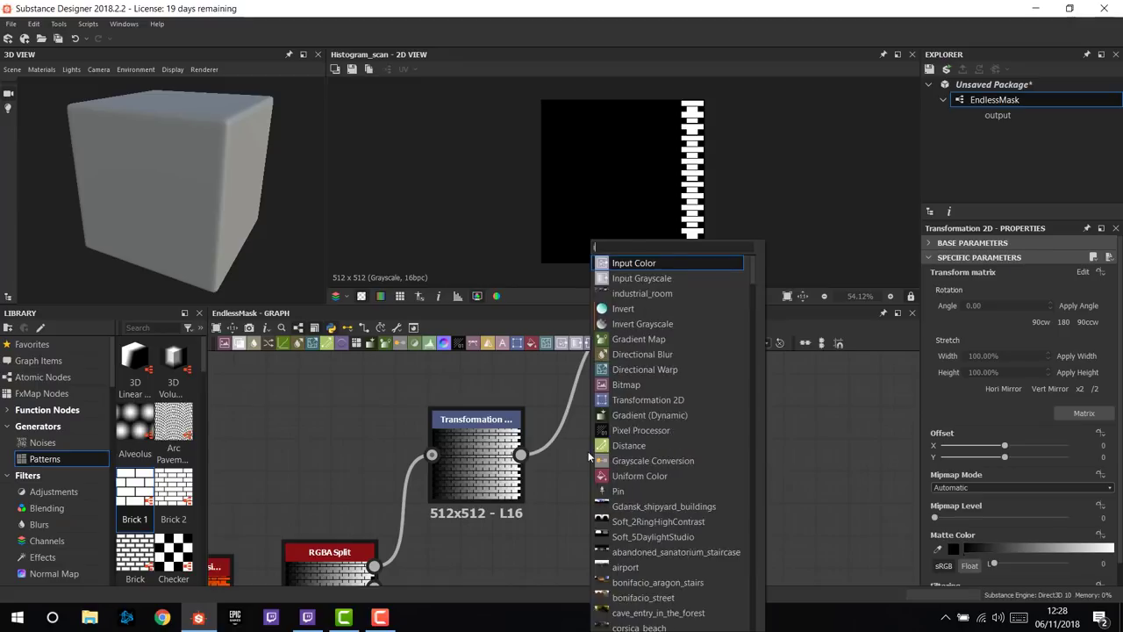
left_click(676, 279)
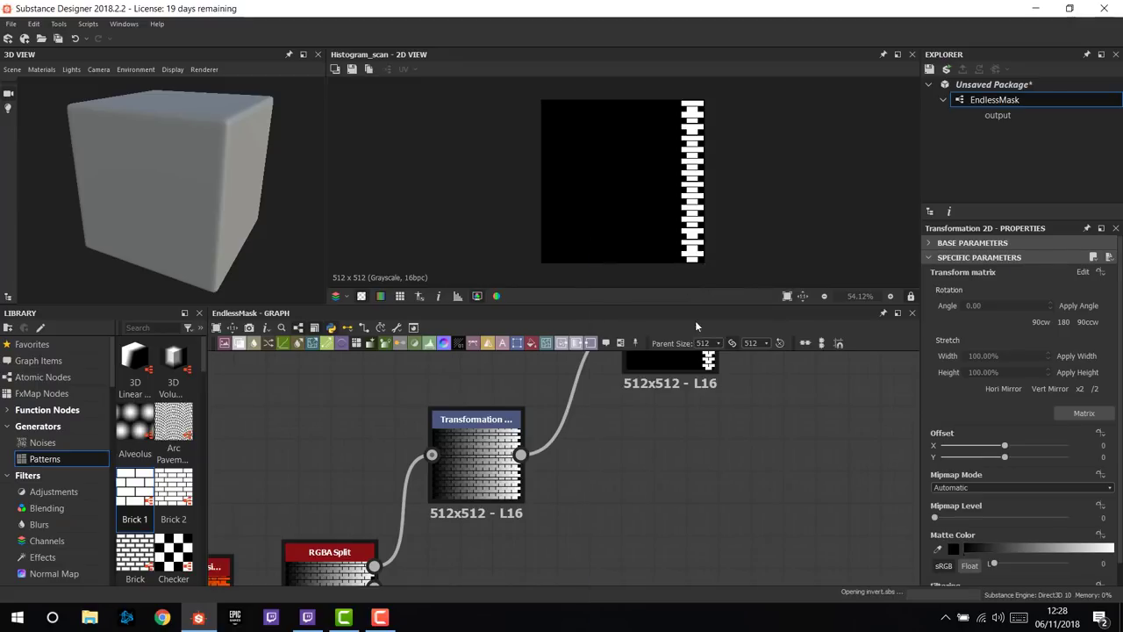
left_click_drag(520, 455, 658, 455)
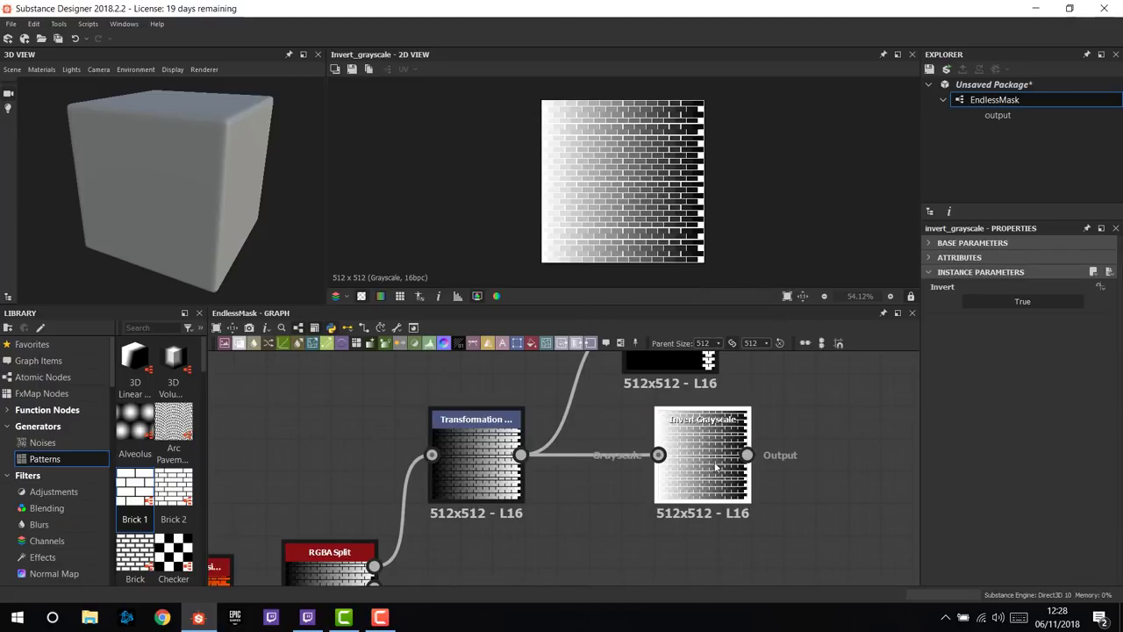
left_click_drag(723, 476, 686, 488)
scroll(661, 489, "down", 1)
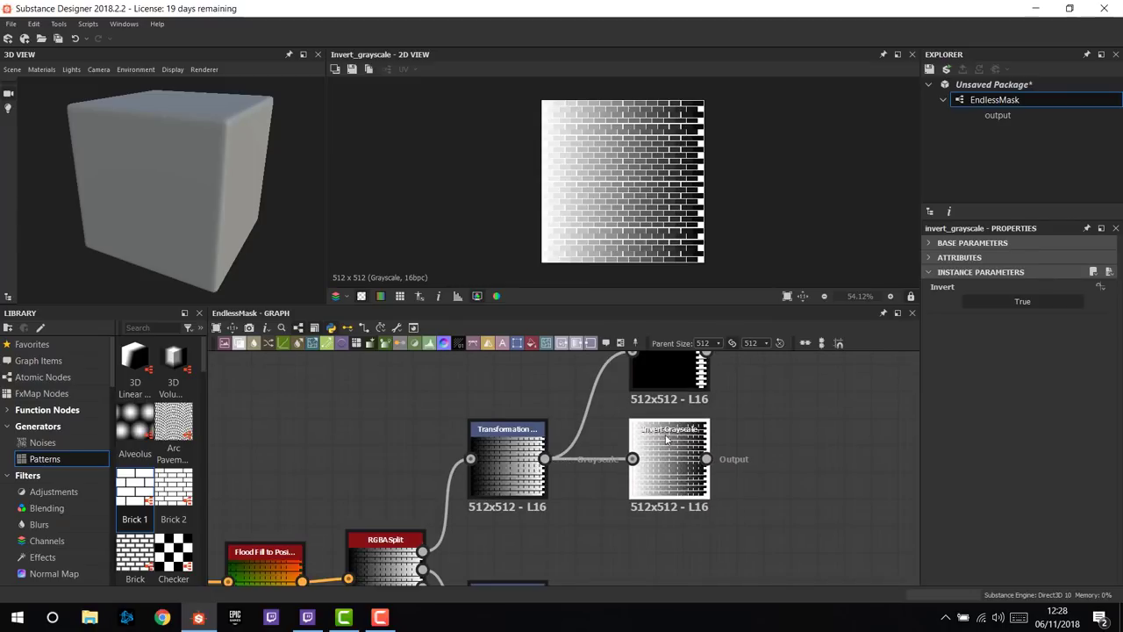
scroll(665, 439, "up", 6)
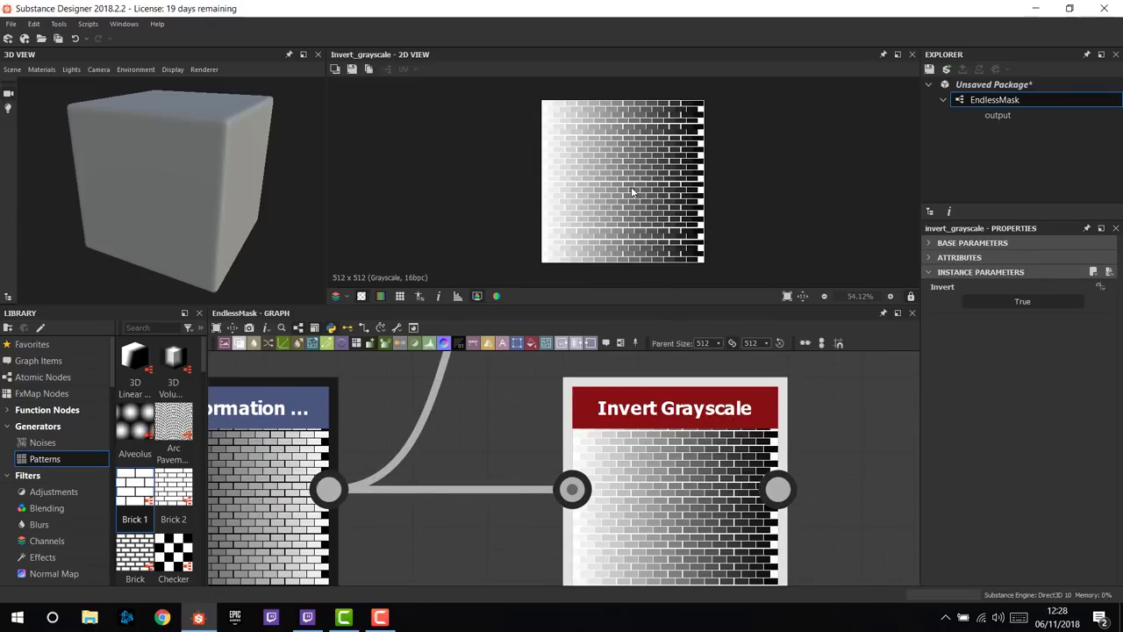
scroll(659, 491, "down", 5)
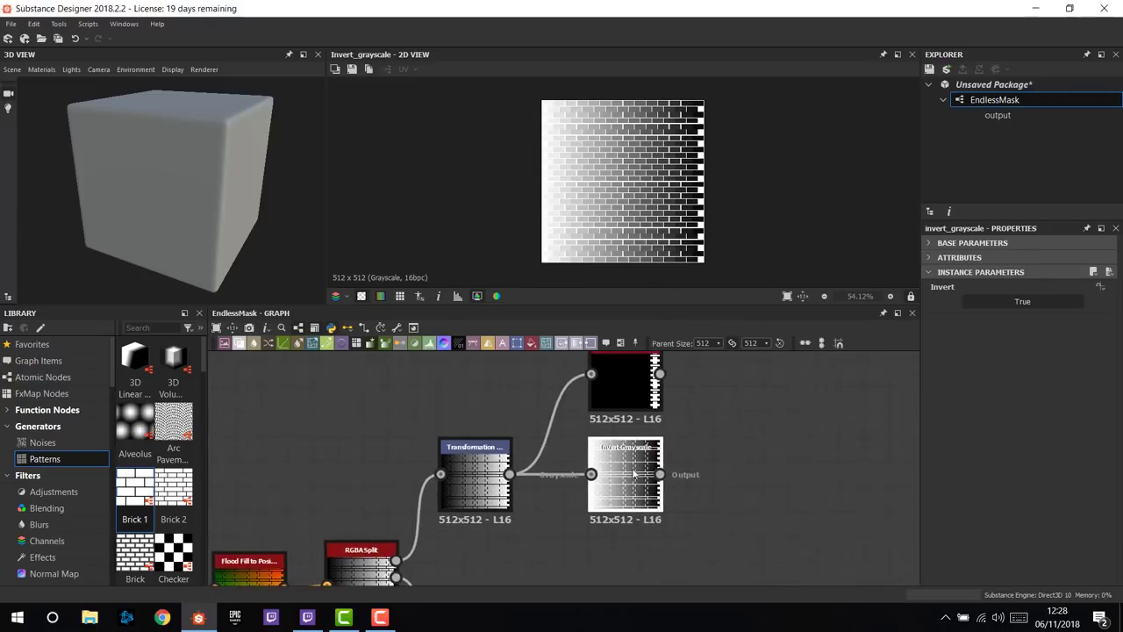
left_click_drag(661, 496, 713, 497)
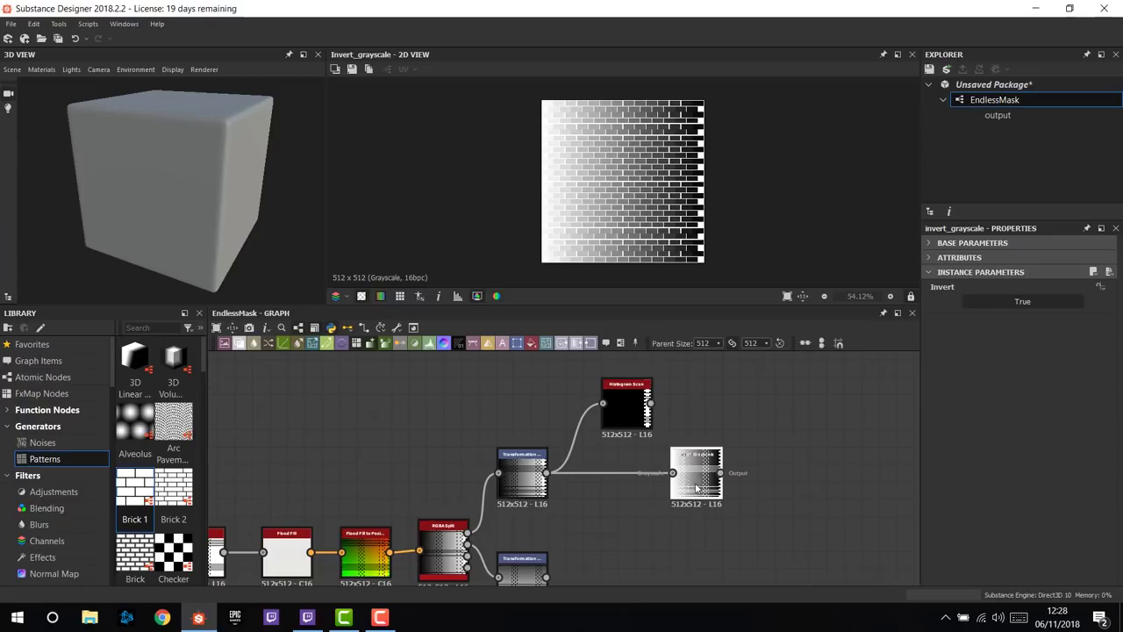
- Add a Blend node with the Invert Grayscale output as background and the Brick 1 output as foreground
left_click(239, 343)
scroll(776, 474, "up", 5)
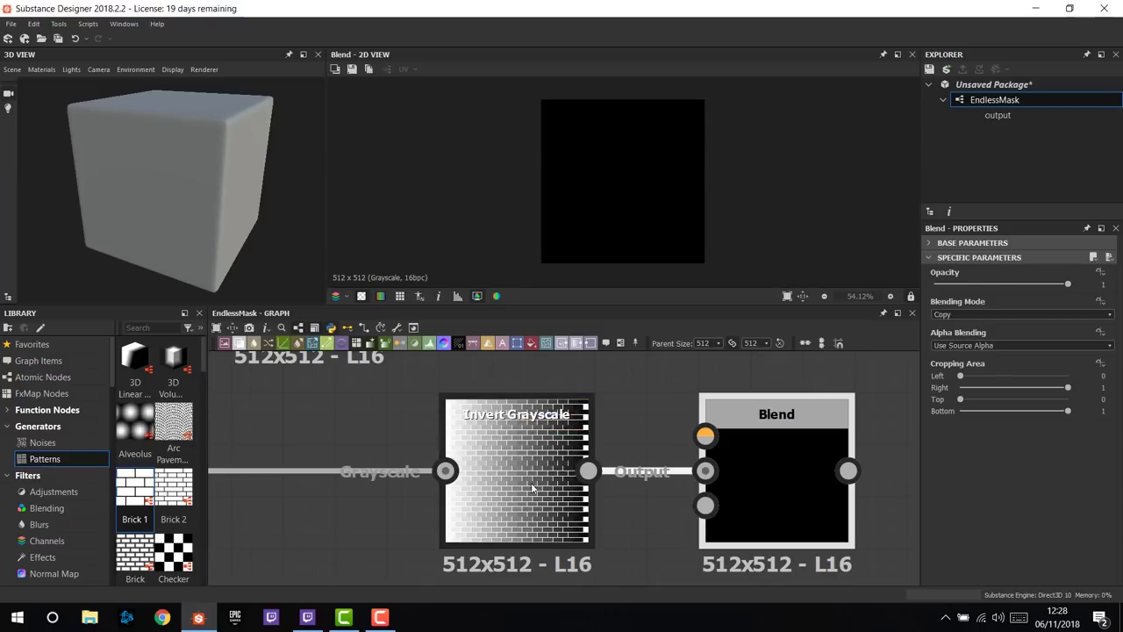
scroll(443, 488, "down", 5)
middle_click_drag(421, 495, 579, 454)
scroll(578, 454, "down", 1)
middle_click_drag(354, 496, 480, 468)
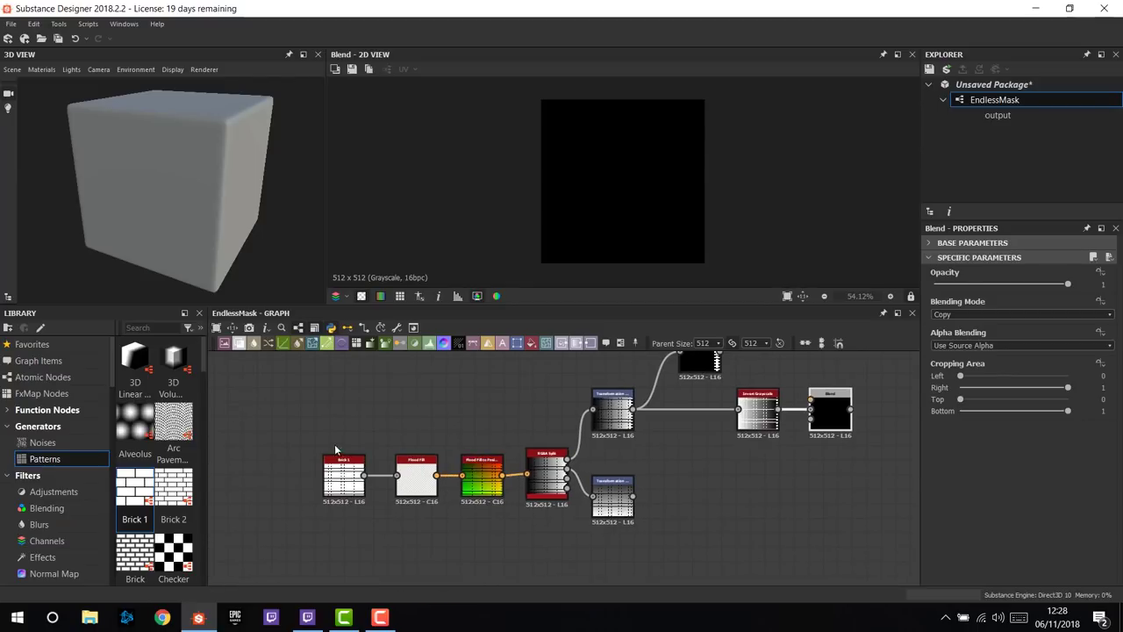
left_click_drag(366, 478, 810, 400)
scroll(671, 452, "up", 5)
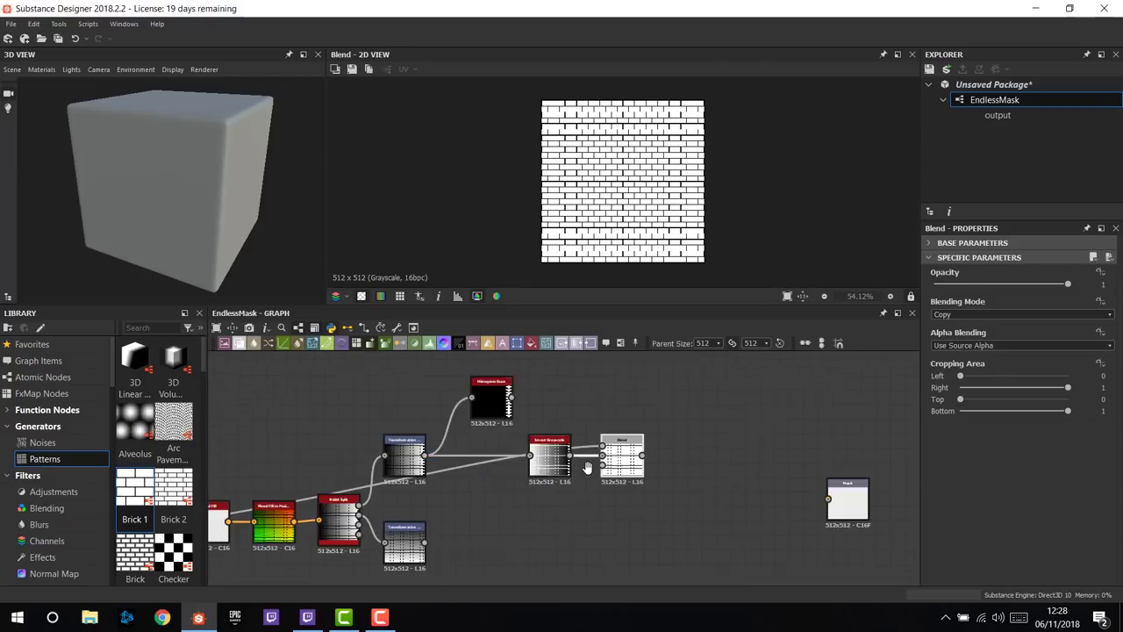
- Set the Blend node's blending mode to Multiply and compare its preview with the Transformation 2D node's
left_click(951, 314)
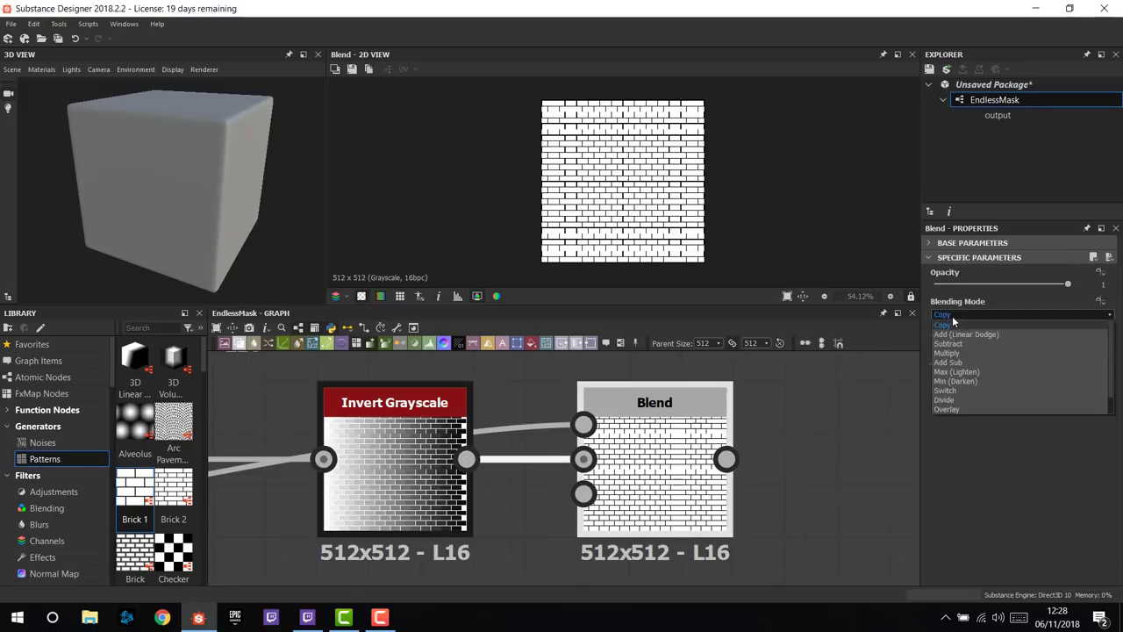
left_click(953, 356)
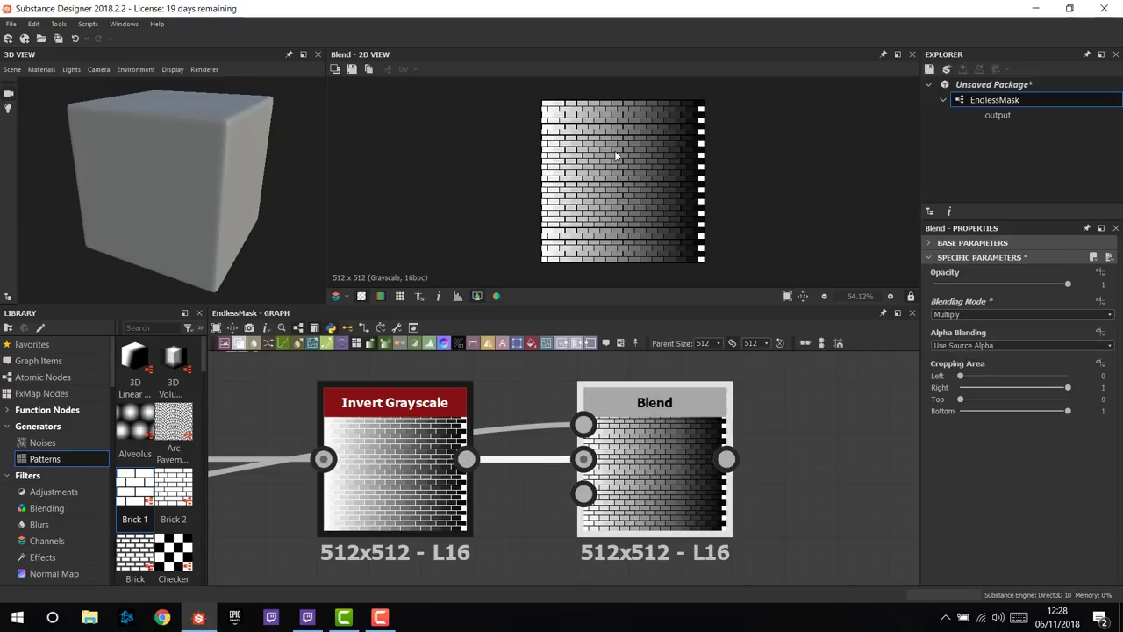
scroll(618, 217, "up", 5)
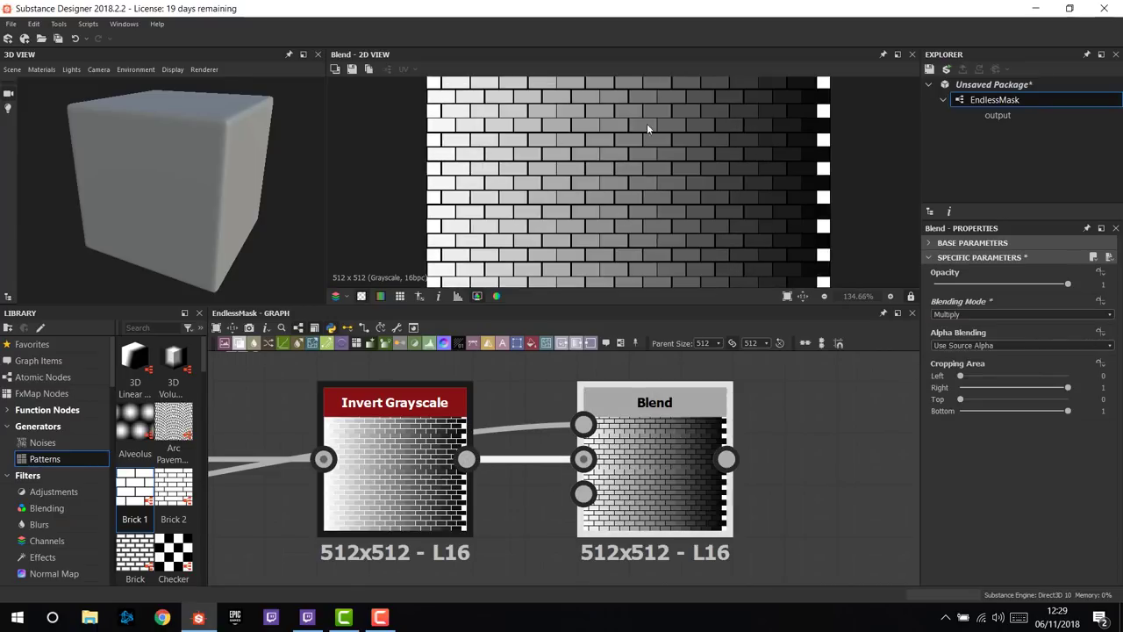
scroll(637, 159, "down", 3)
scroll(501, 468, "down", 5)
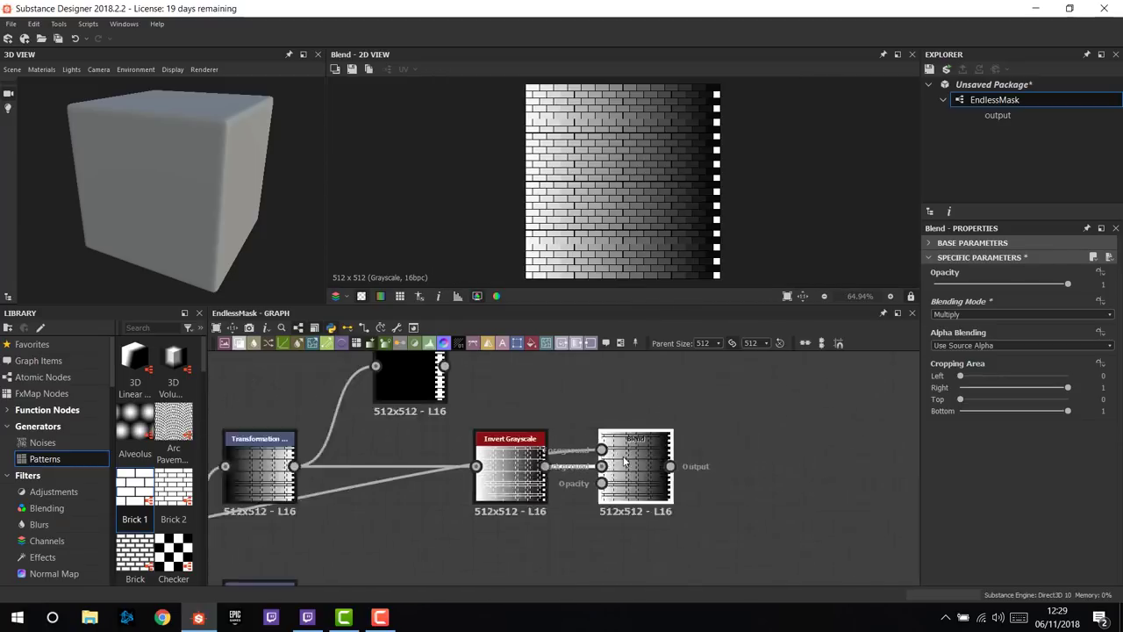
double_click(233, 493)
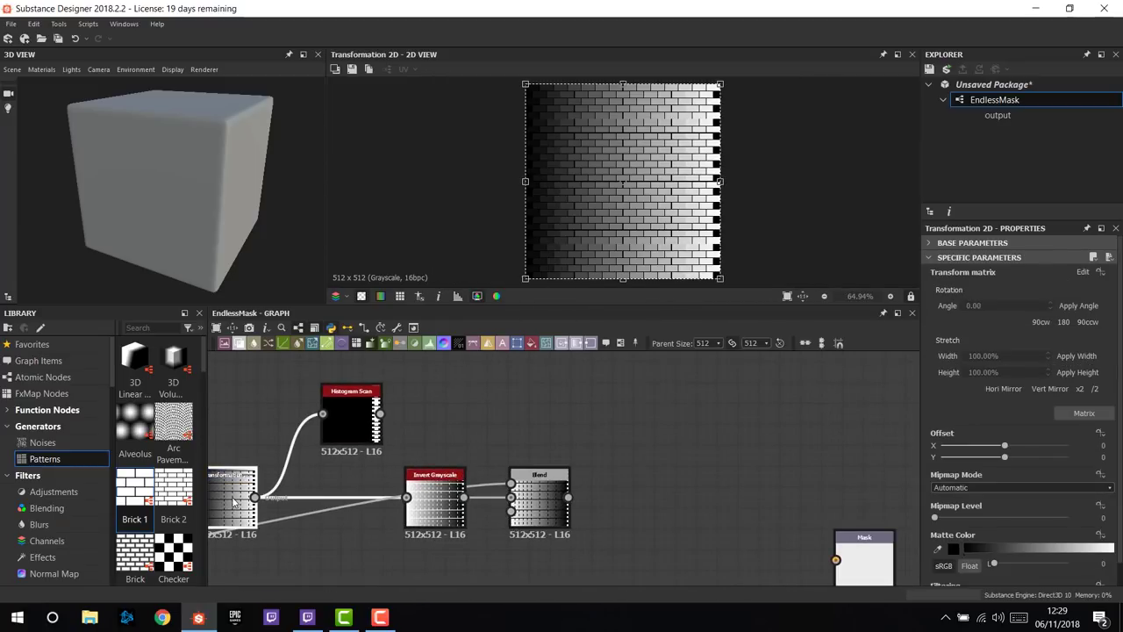
double_click(552, 482)
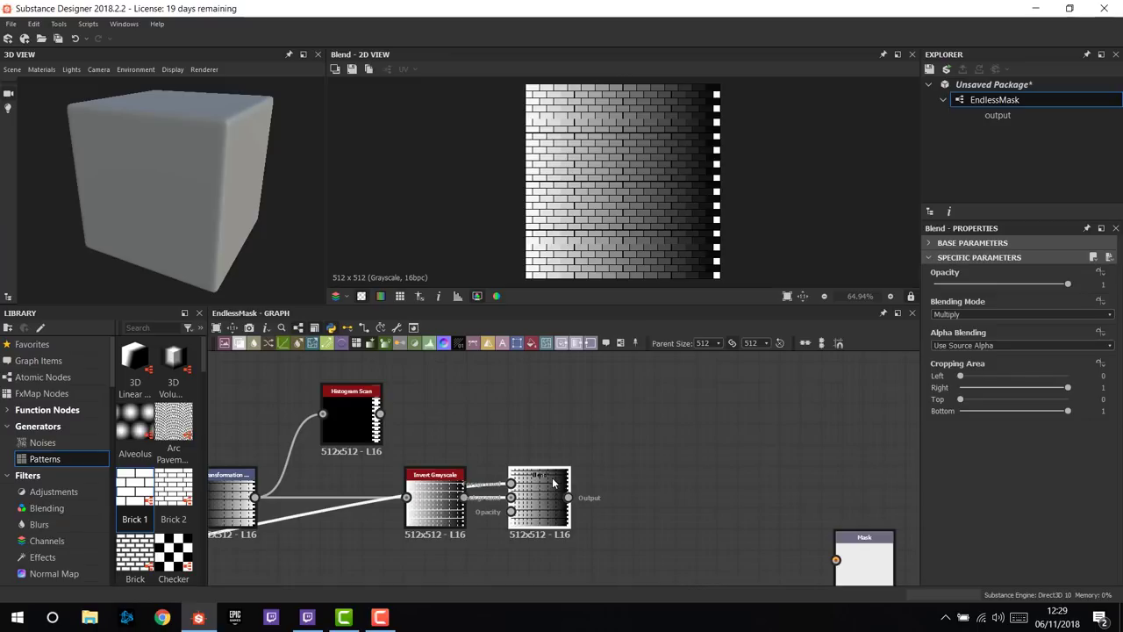
- Move the Histogram Scan past the Blend, duplicate it, feed the copy from the Blend output and set the copy's Position to 0.13
left_click_drag(359, 422, 629, 412)
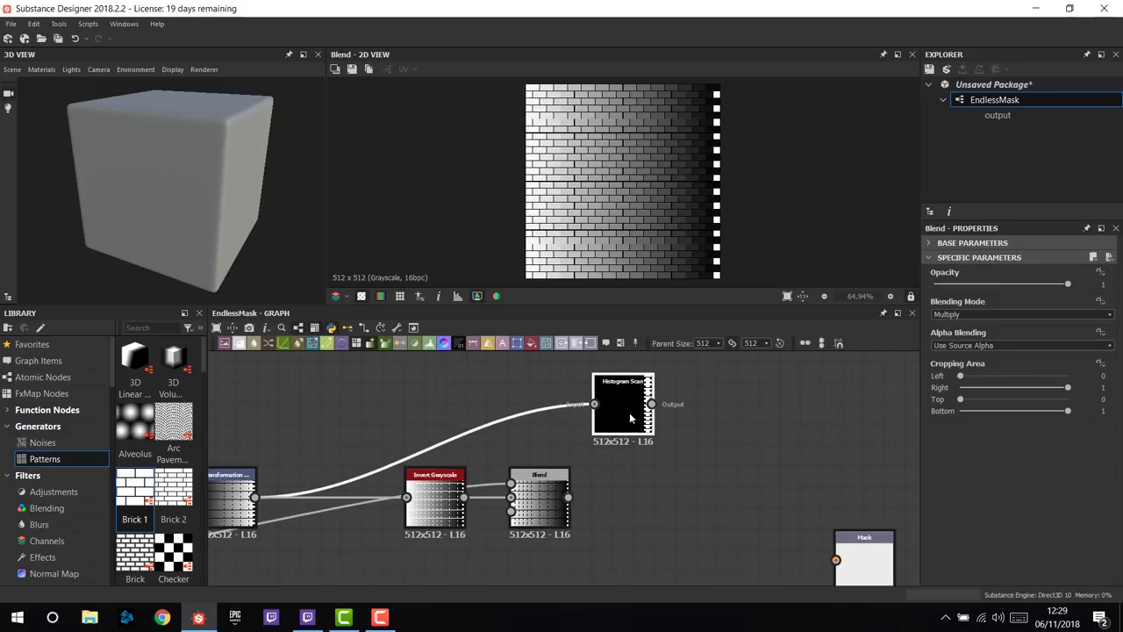
left_click(629, 412)
double_click(616, 415)
key("ctrl+d")
left_click_drag(564, 469, 569, 497)
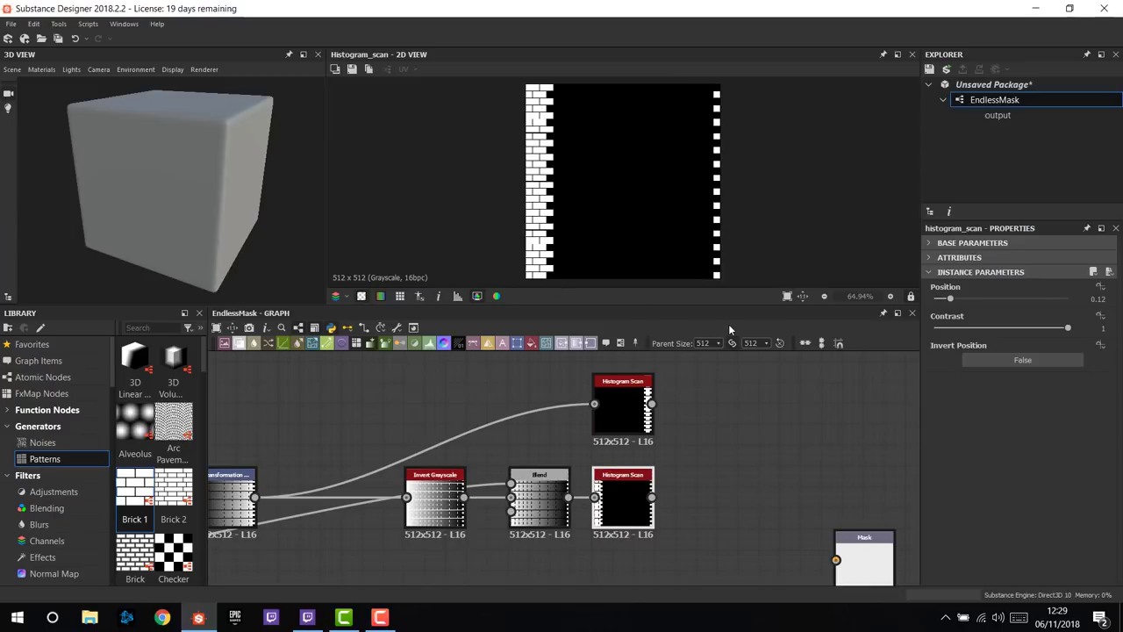
left_click_drag(950, 298, 951, 299)
middle_click_drag(693, 461, 596, 462)
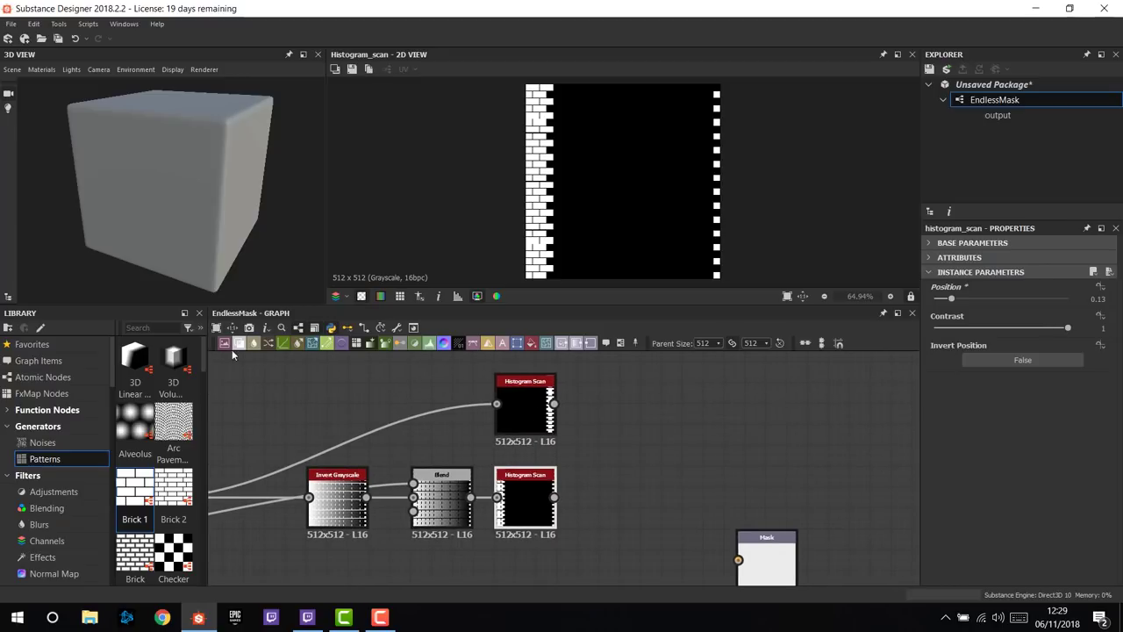
- Add a Blend node in Max (Lighten) mode with the upper Histogram Scan as foreground and the lower one as background
left_click_drag(237, 344, 640, 466)
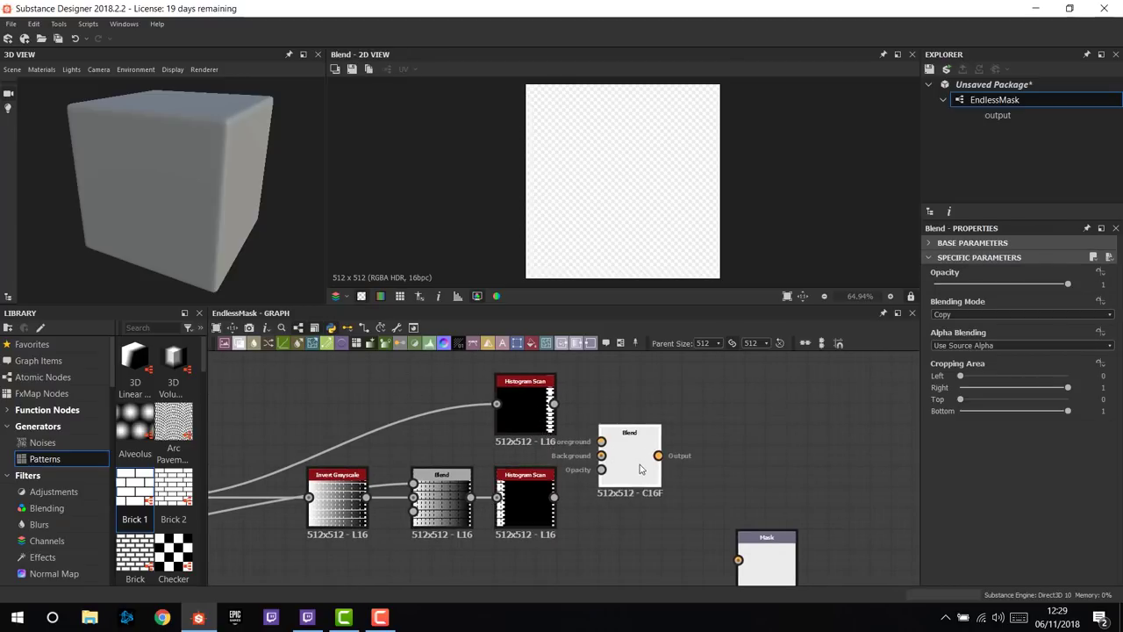
scroll(612, 481, "up", 2)
left_click_drag(529, 505, 596, 444)
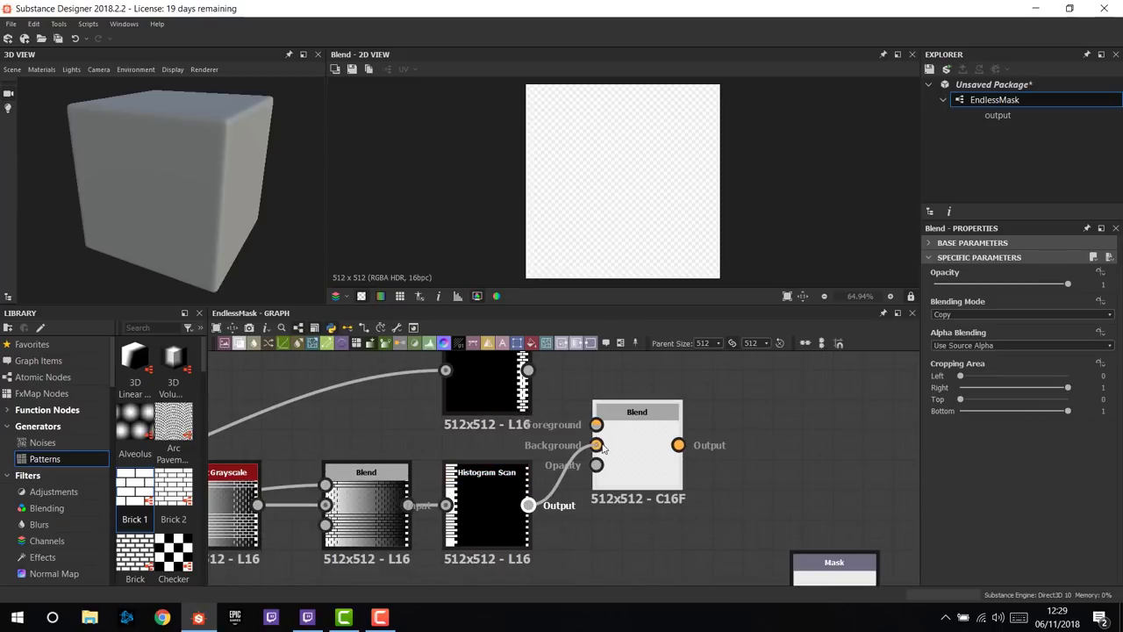
middle_click_drag(545, 367, 504, 417)
left_click_drag(498, 422, 554, 473)
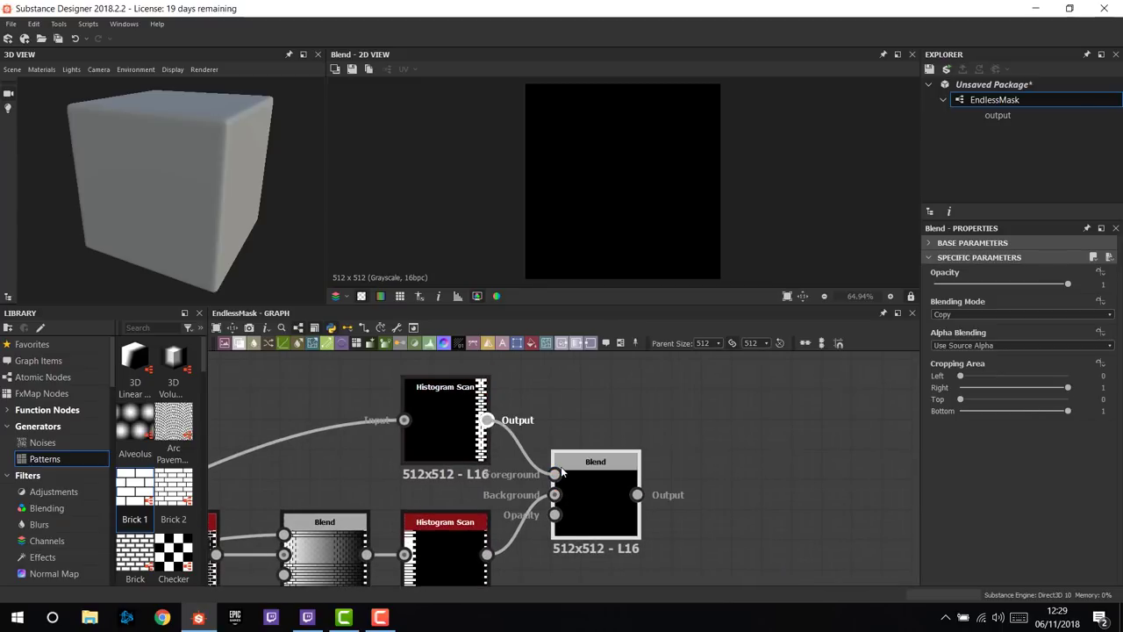
left_click(991, 316)
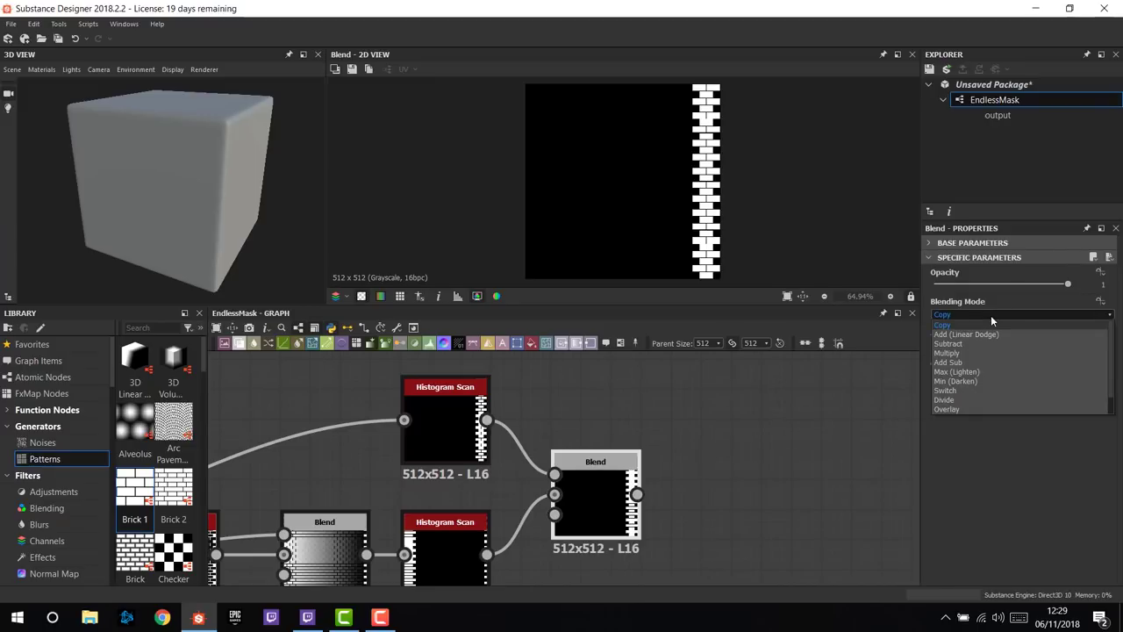
left_click(977, 374)
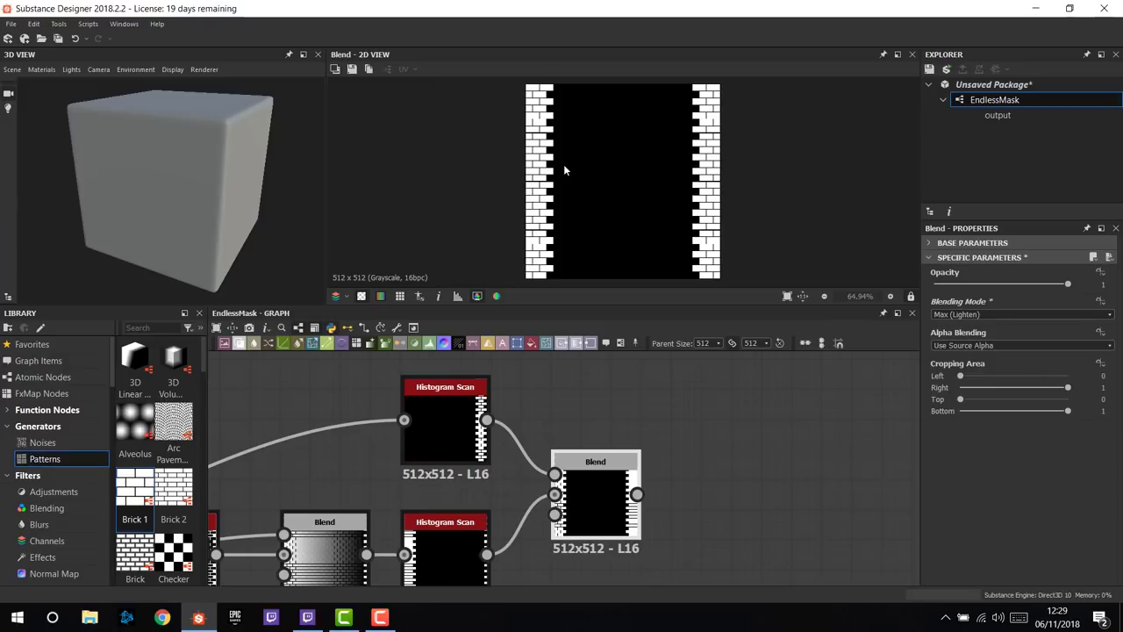
- Duplicate the Invert Grayscale, both Histogram Scan and both Blend nodes, and place the copies below the originals
scroll(594, 385, "down", 5)
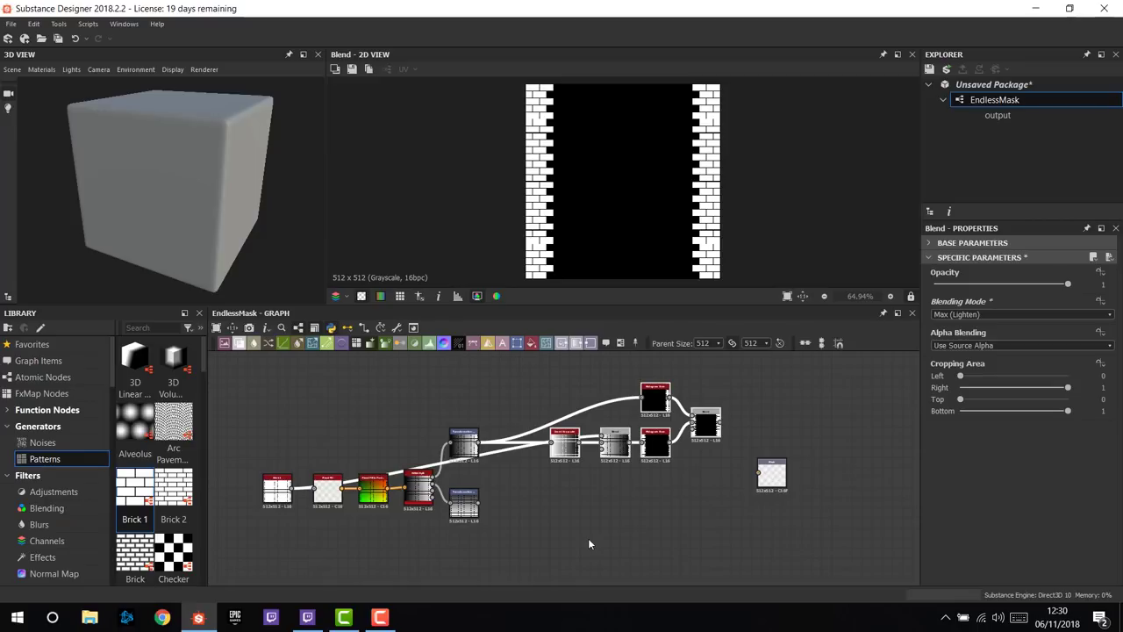
key("ctrl+d")
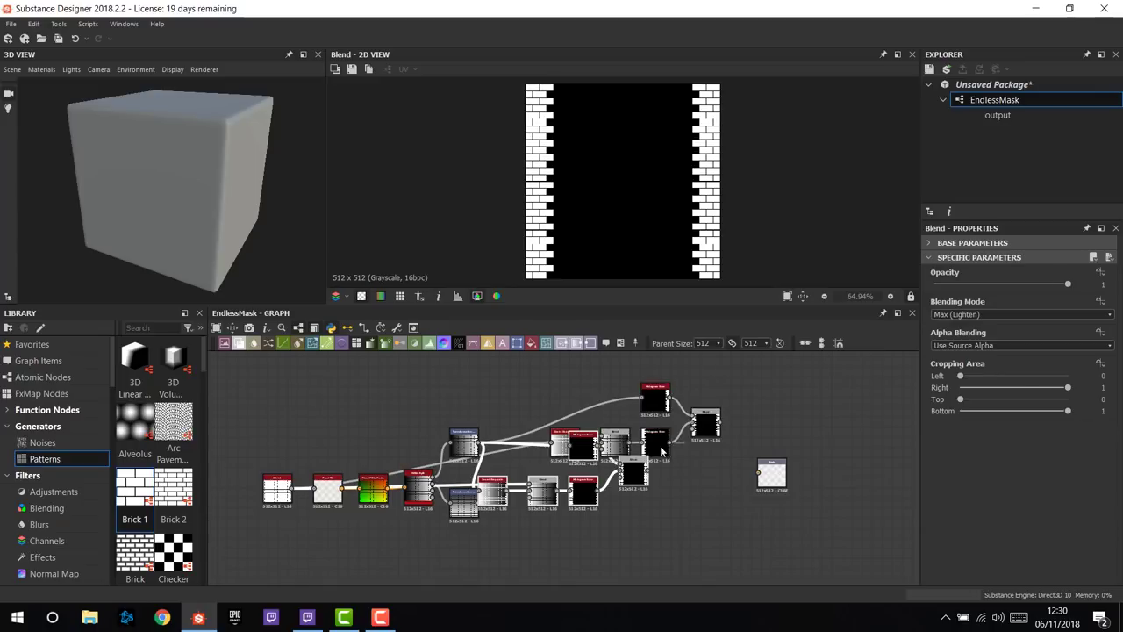
left_click_drag(645, 464, 718, 521)
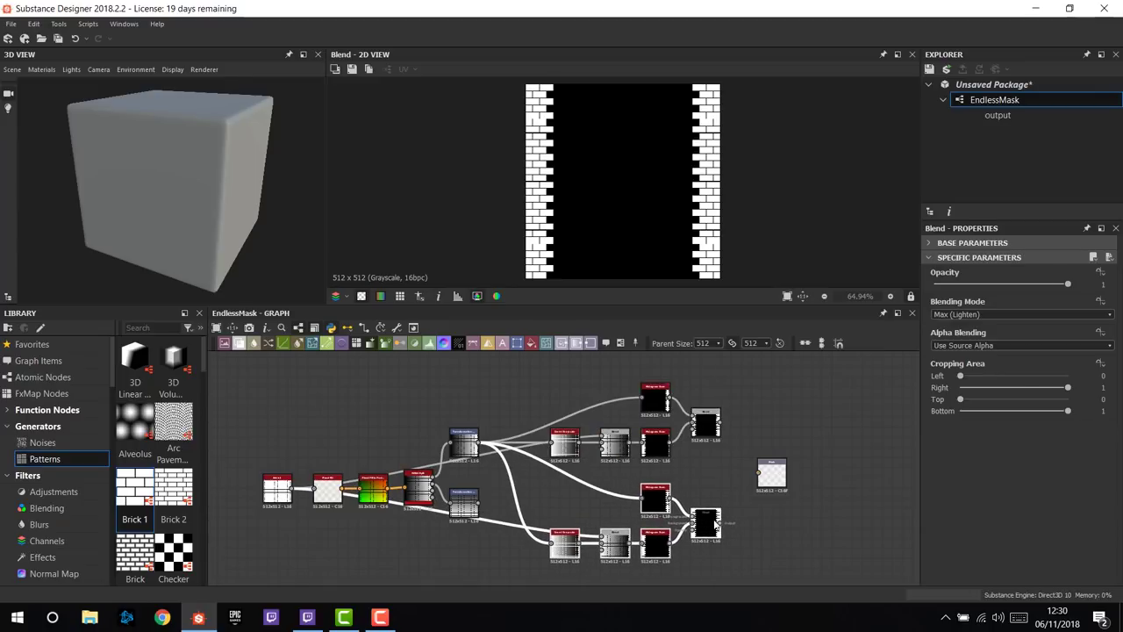
- Rewire the duplicated Invert Grayscale and upper Histogram Scan to take their input from the lower Transformation 2D node
scroll(549, 509, "up", 3)
scroll(532, 474, "down", 2)
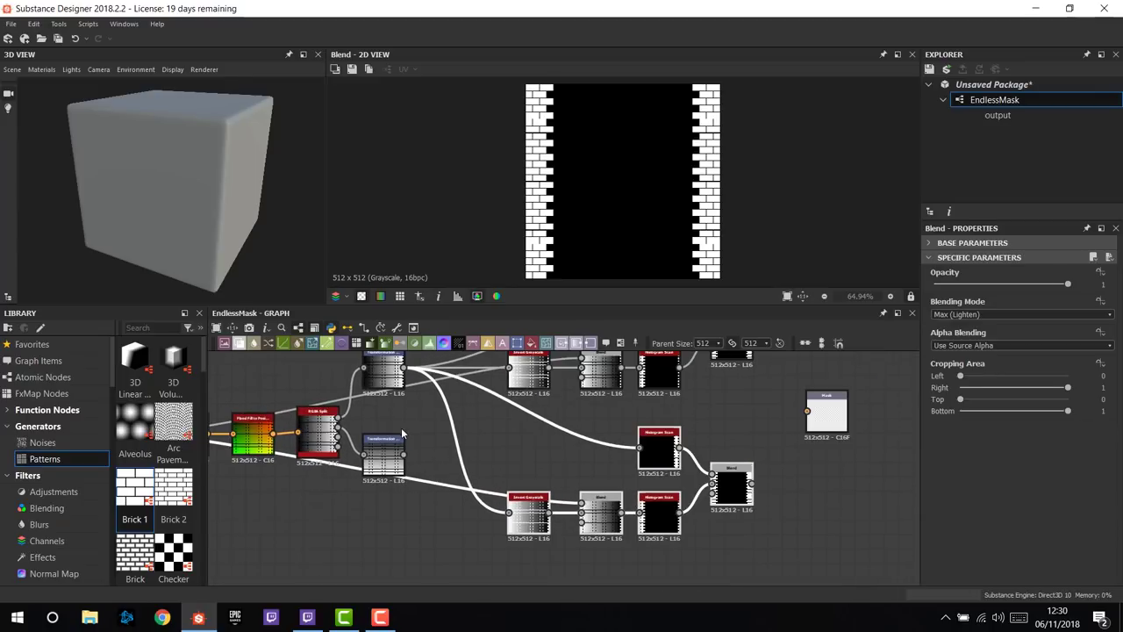
left_click_drag(402, 453, 508, 512)
left_click_drag(404, 456, 660, 451)
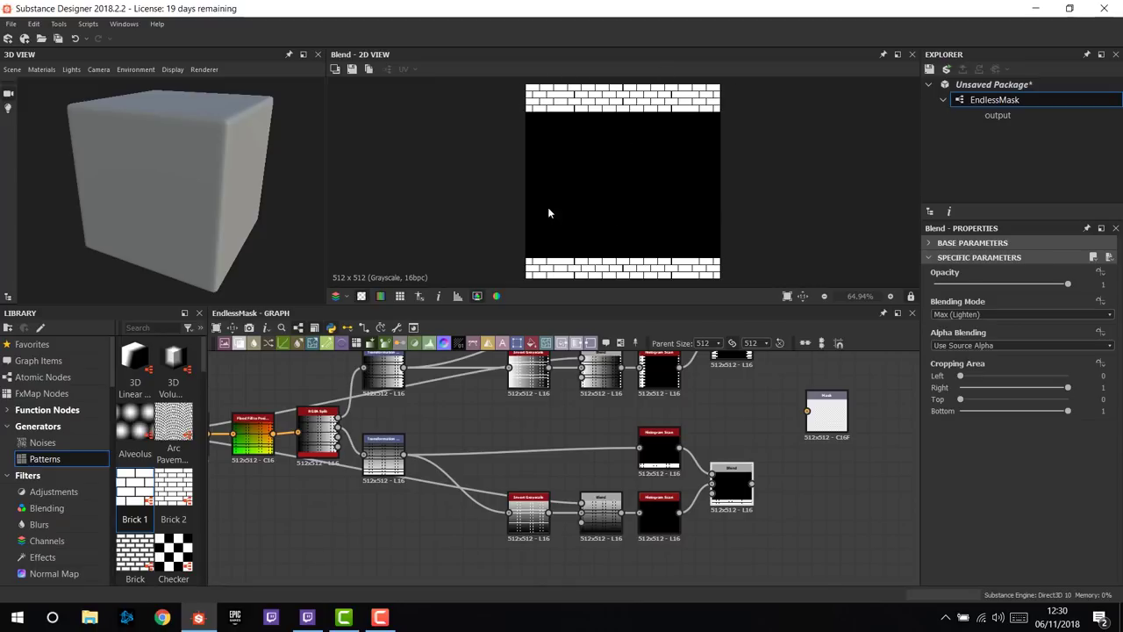
- Move the Mask output aside and add a Max (Lighten) Blend with the upper branch as foreground and the lower branch as background
middle_click_drag(762, 425, 556, 466)
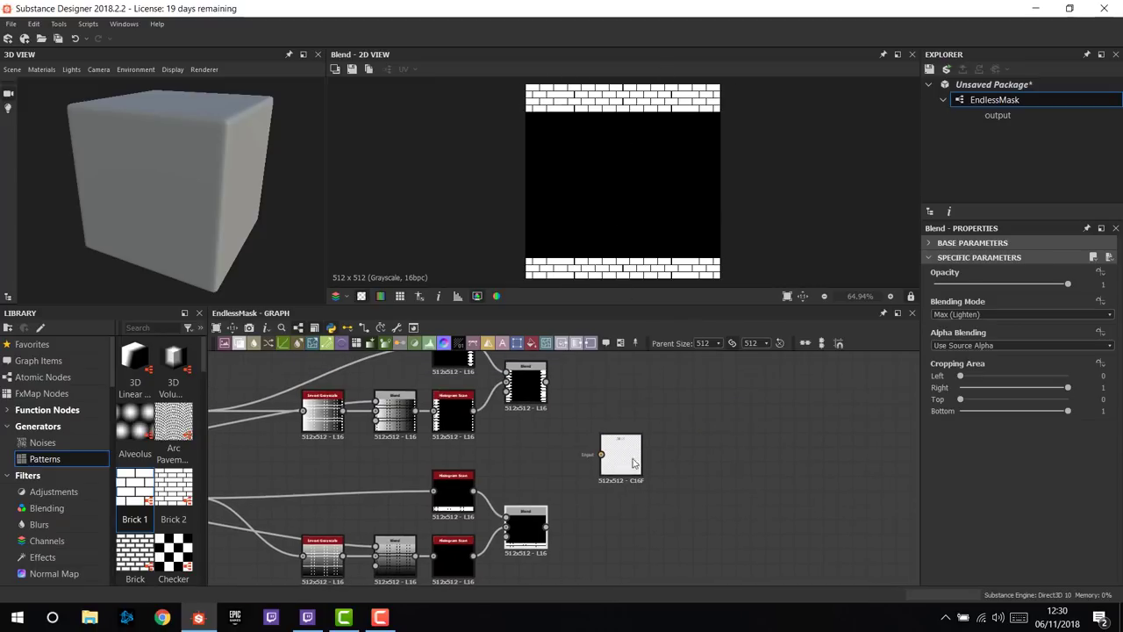
left_click_drag(633, 461, 755, 466)
middle_click_drag(592, 440, 583, 453)
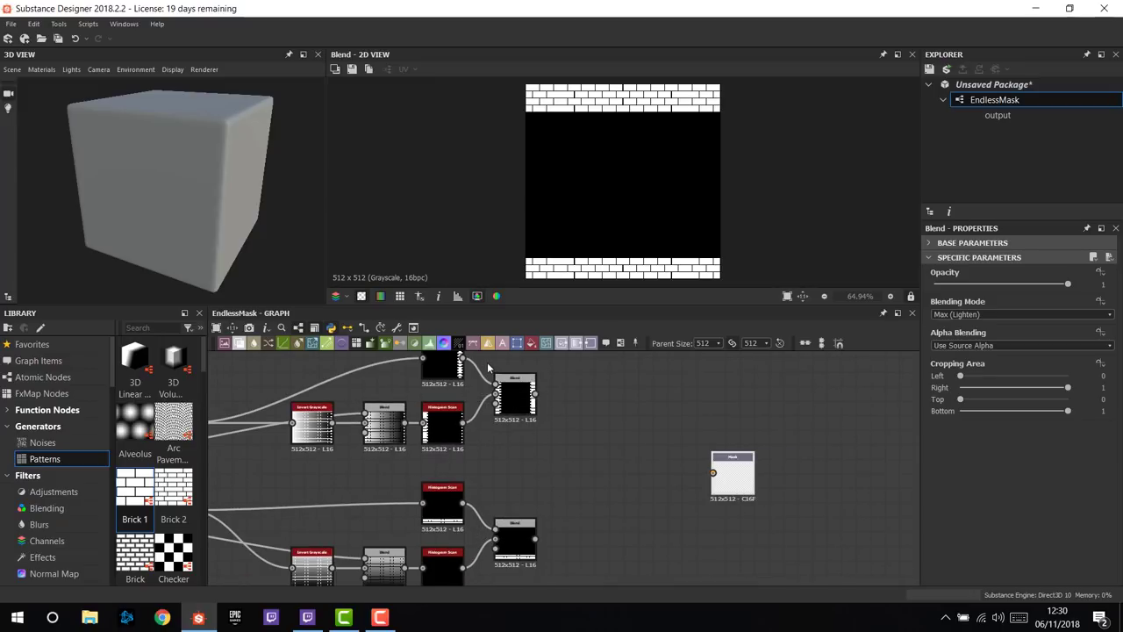
left_click_drag(237, 345, 589, 468)
left_click_drag(536, 530, 568, 466)
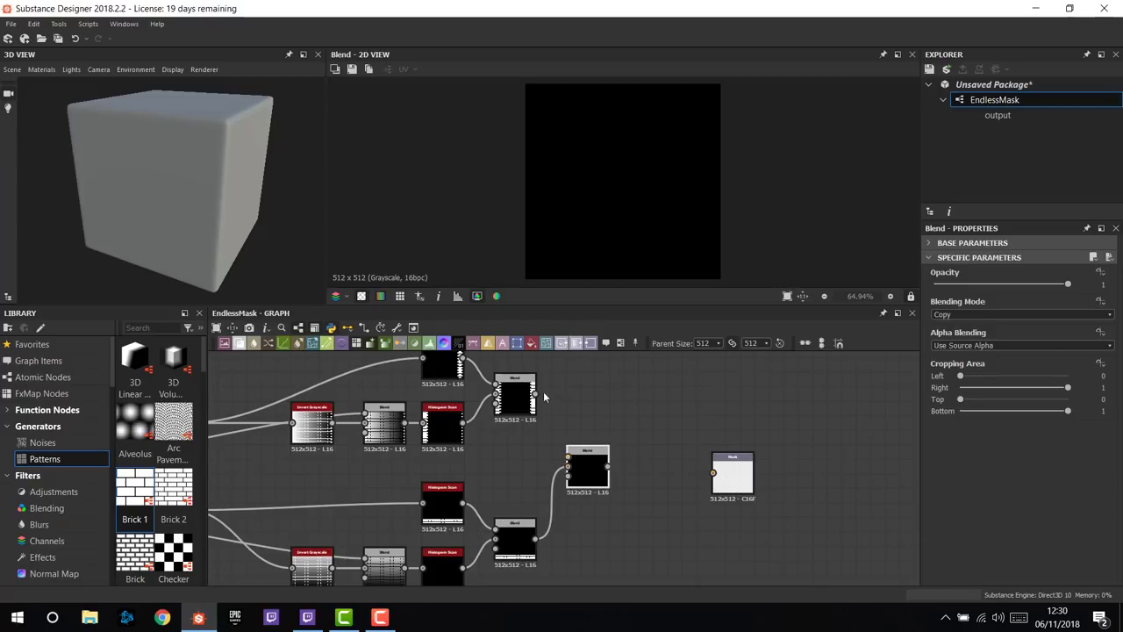
left_click_drag(536, 393, 568, 455)
left_click(965, 314)
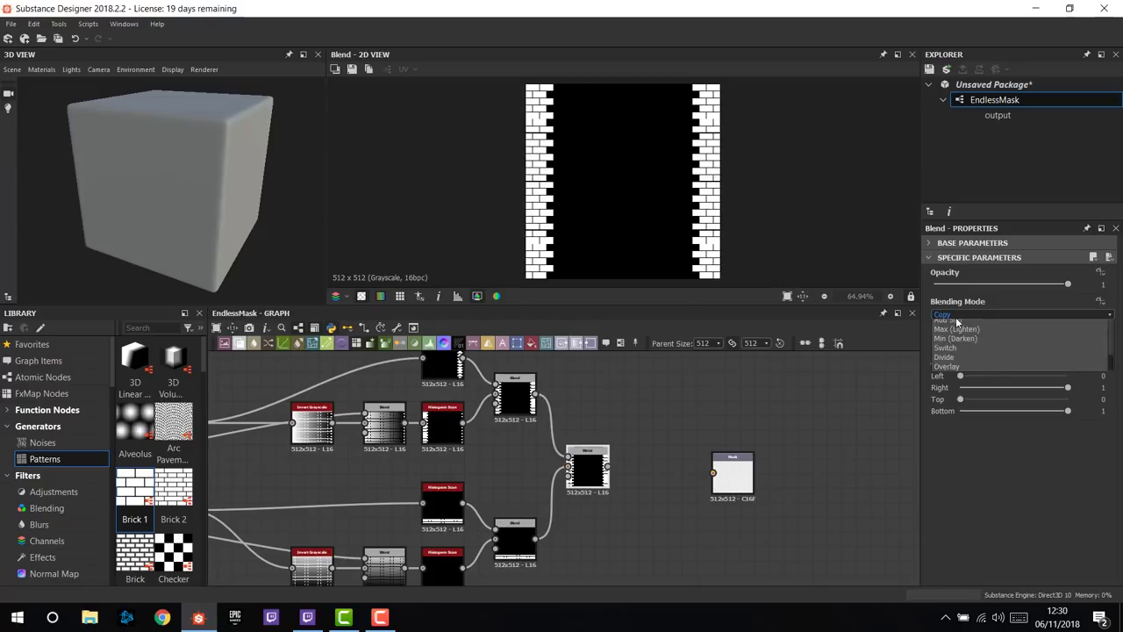
left_click(956, 372)
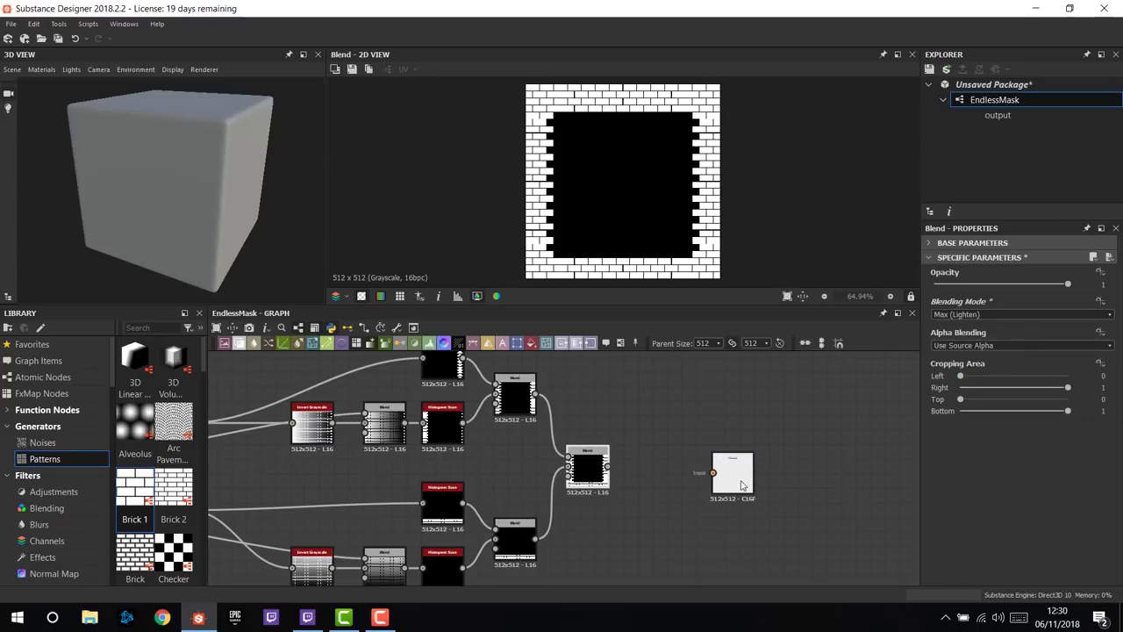
left_click_drag(744, 484, 788, 484)
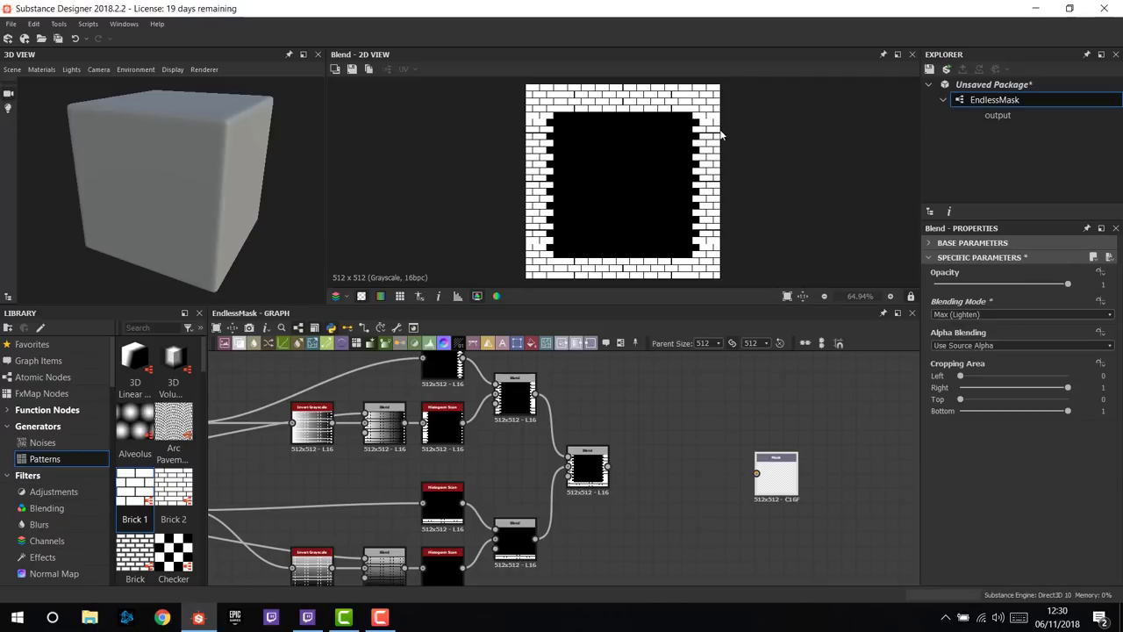
- Inspect the combined brick mask up close, and add an Edge Detect node fed from the combining Blend's output
scroll(701, 136, "up", 5)
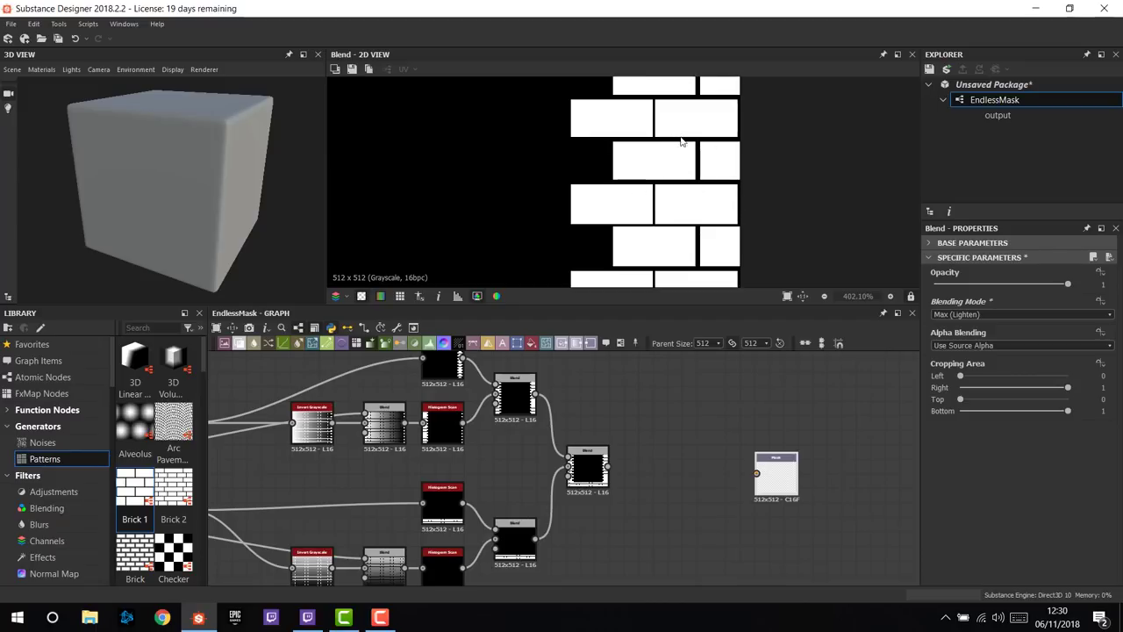
scroll(654, 466, "up", 2)
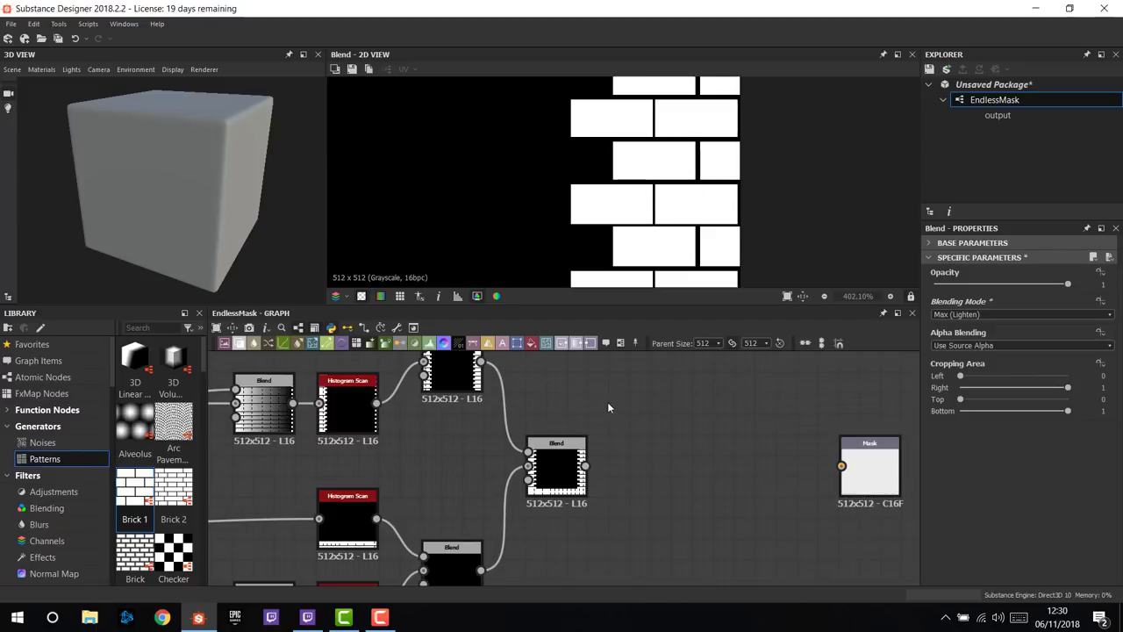
key("space")
type("edge")
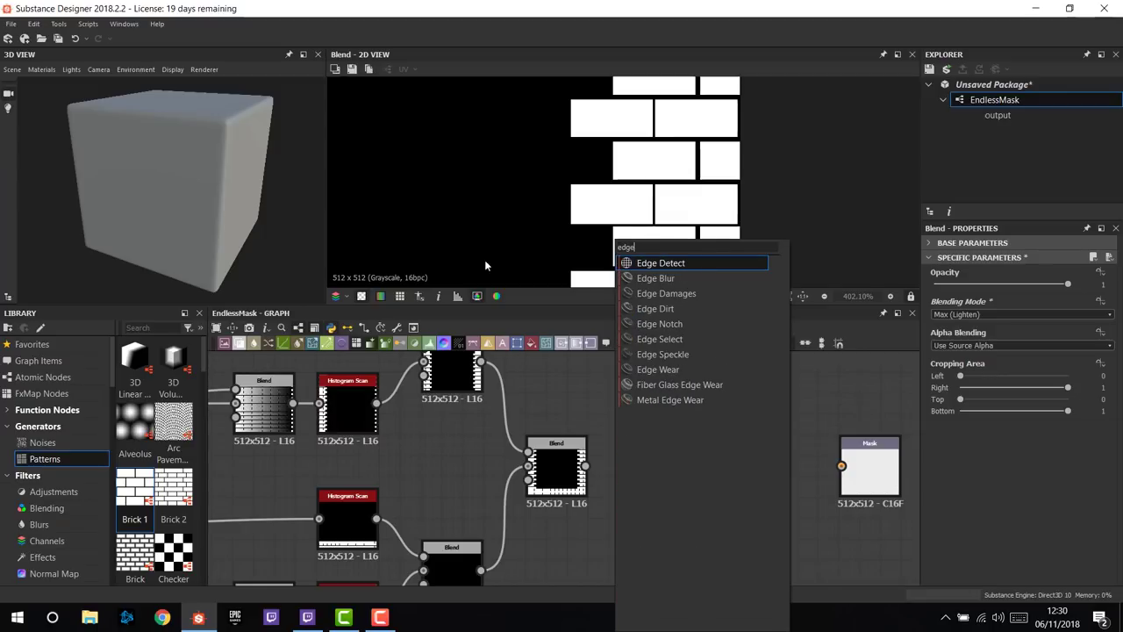
left_click(691, 265)
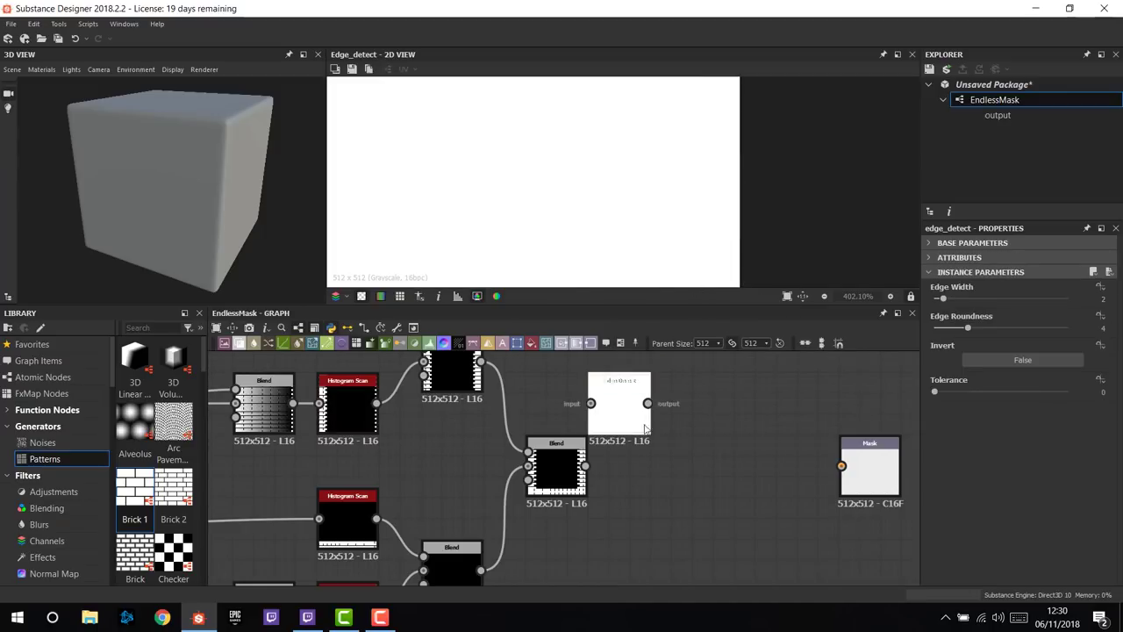
left_click_drag(586, 465, 611, 403)
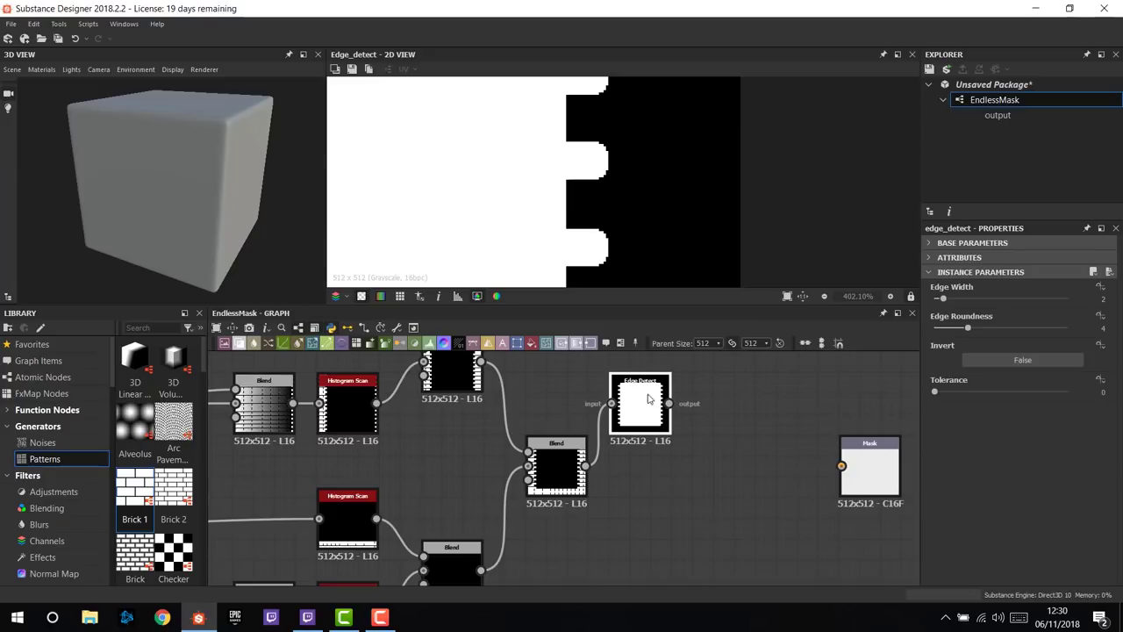
- Set the Edge Detect's Edge Width to 1.13 and Edge Roundness to 2.38, and raise the graph's parent size to 2048
left_click(649, 394)
left_click_drag(942, 299, 955, 328)
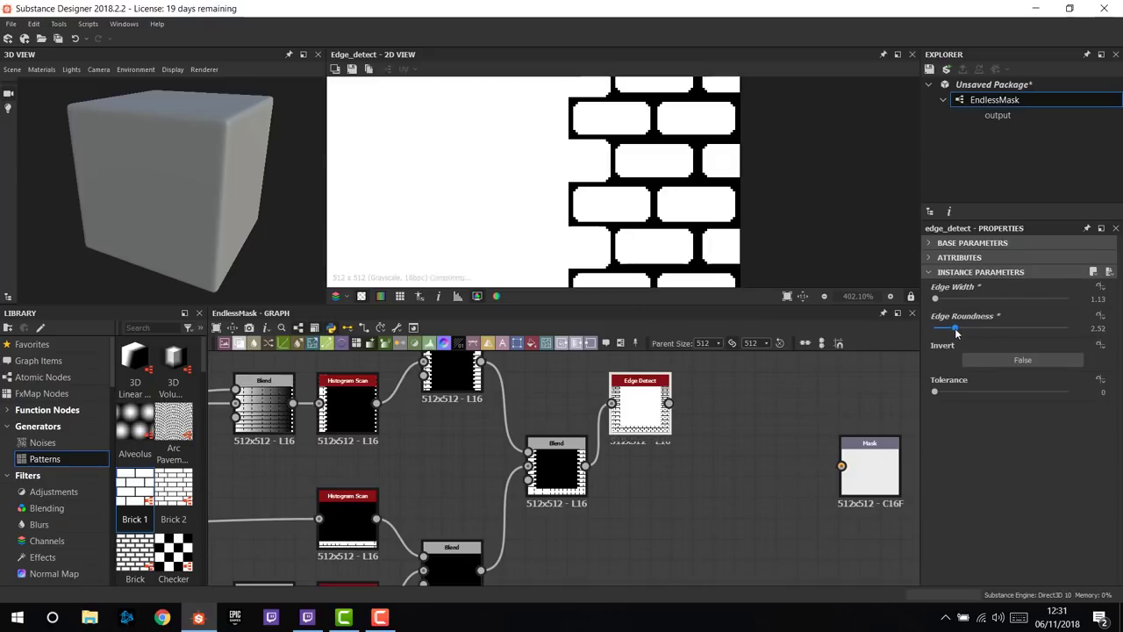
left_click(717, 343)
left_click(716, 420)
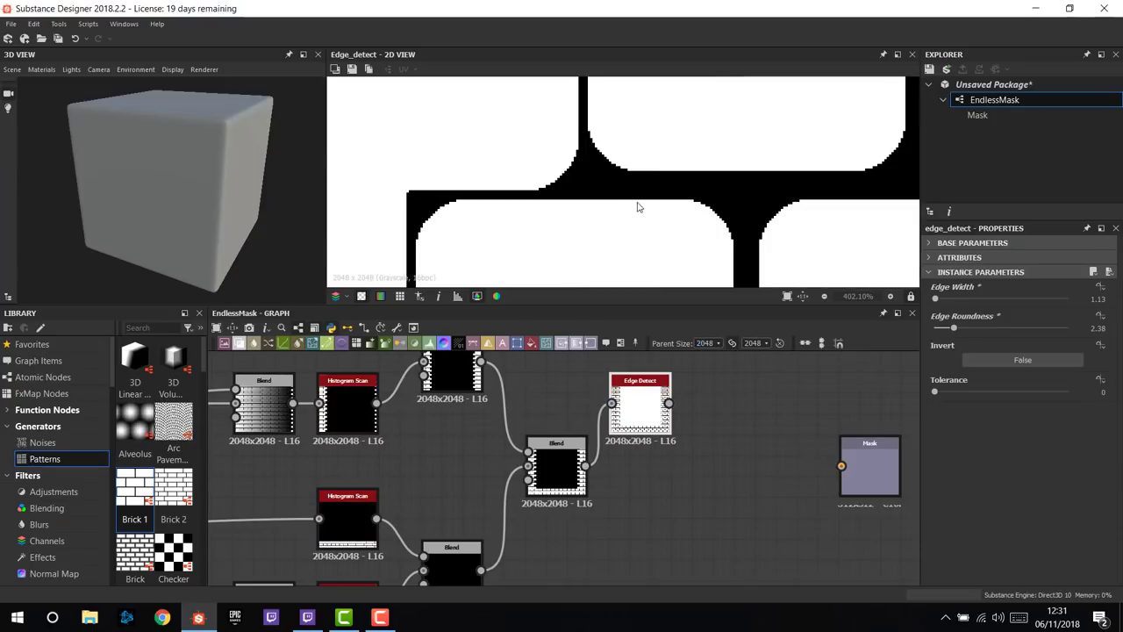
scroll(715, 219, "down", 5)
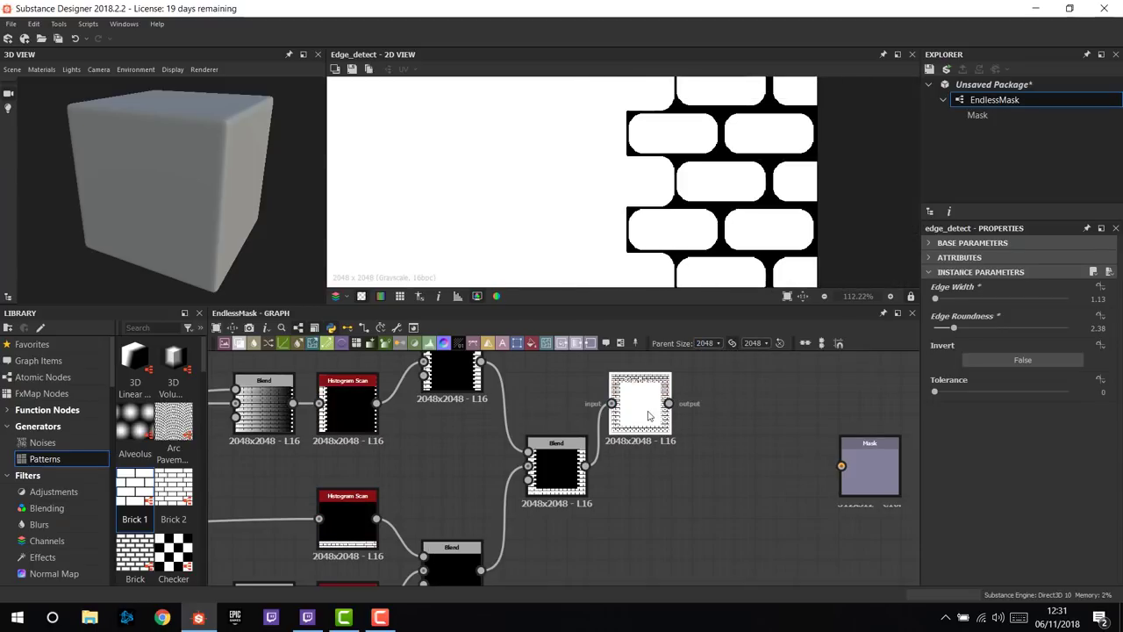
- Set the Edge Detect's Edge Width to 1.59 and Edge Roundness to 0.84
middle_click_drag(729, 426, 645, 449)
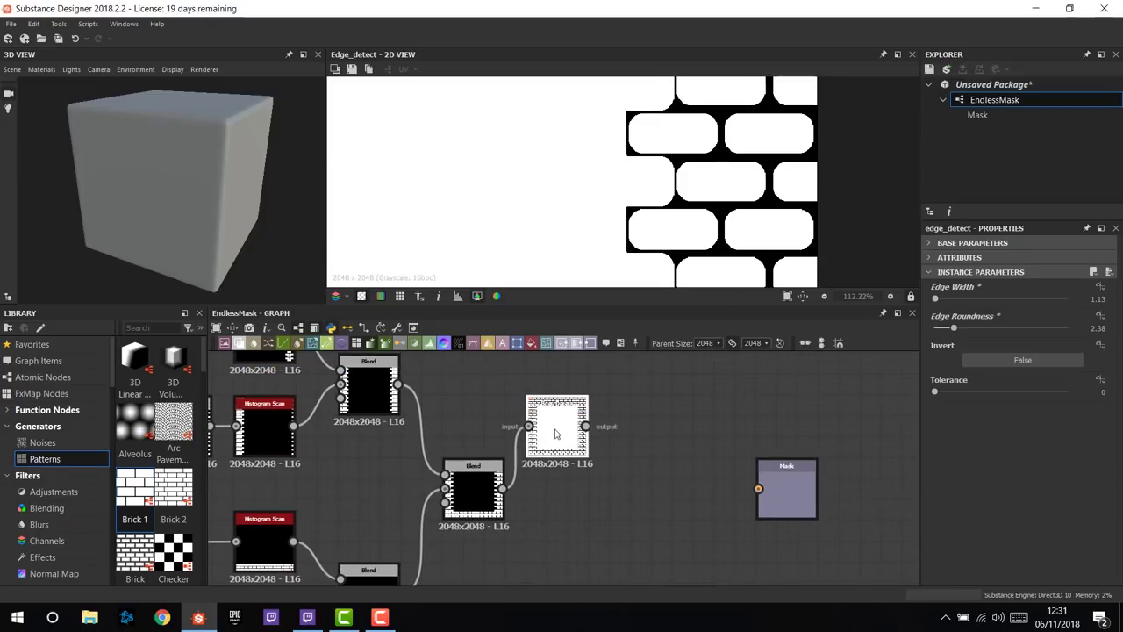
left_click_drag(556, 427, 566, 428)
left_click_drag(937, 299, 940, 328)
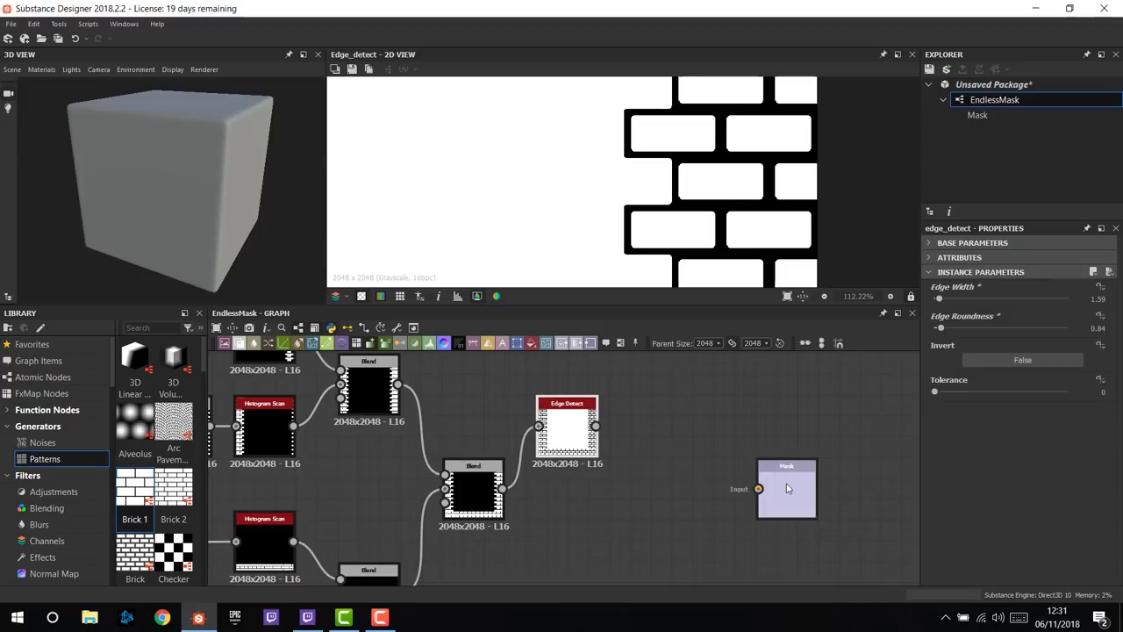
- Space the Mask output and Edge Detect nodes farther from the combining Blend, and compare the Blend and Edge Detect previews
left_click_drag(776, 495, 817, 496)
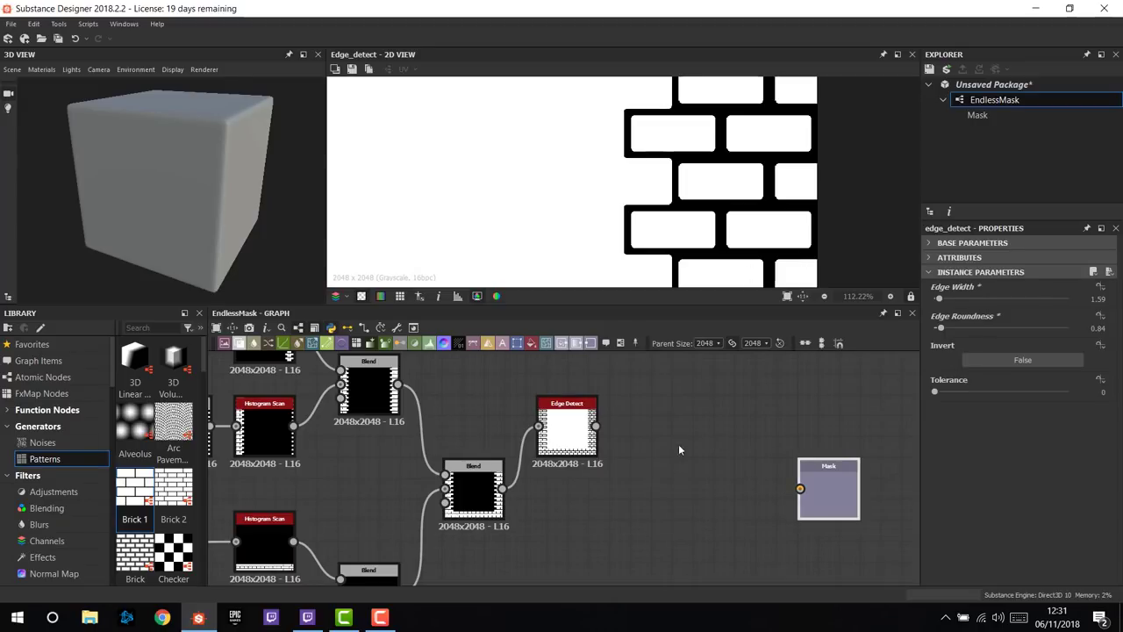
middle_click_drag(650, 455, 575, 456)
left_click(746, 513)
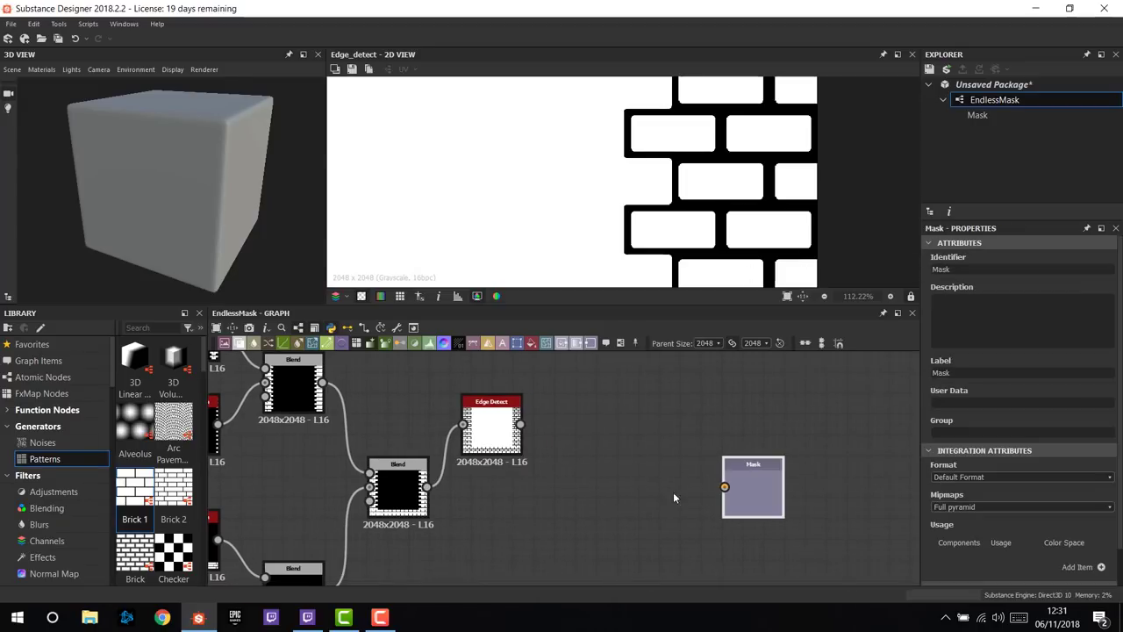
left_click_drag(484, 444, 481, 422)
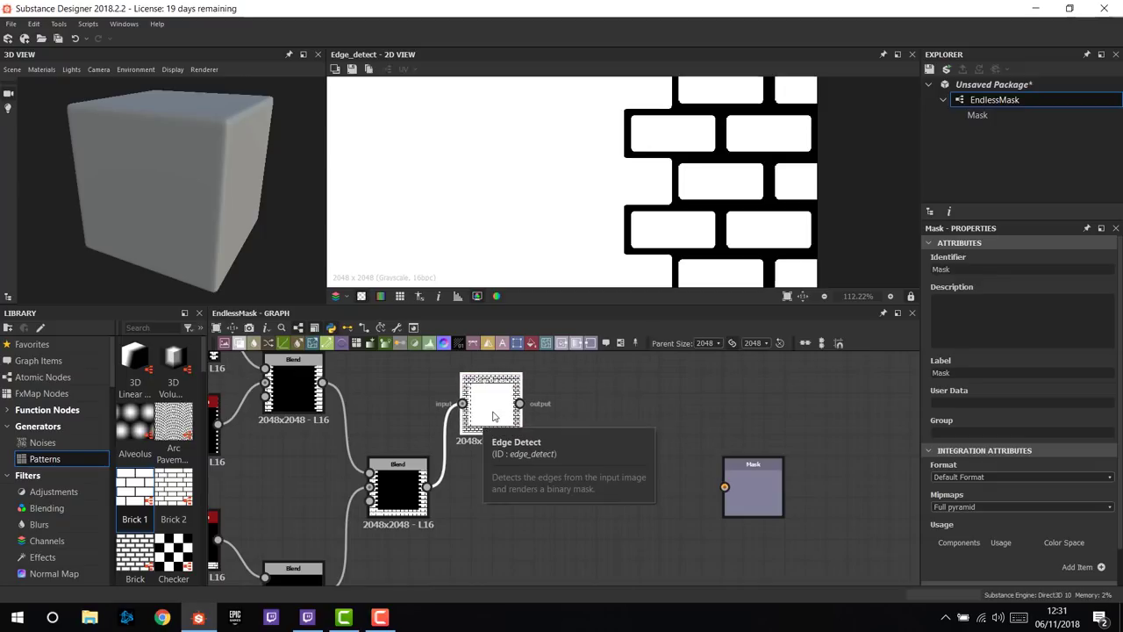
double_click(400, 478)
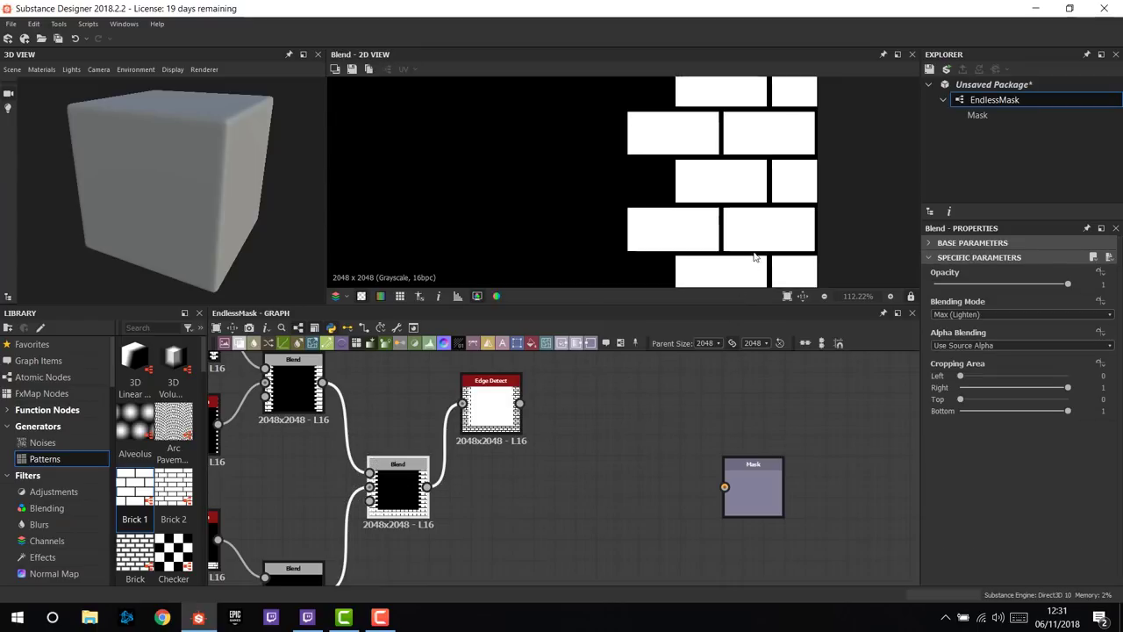
double_click(493, 399)
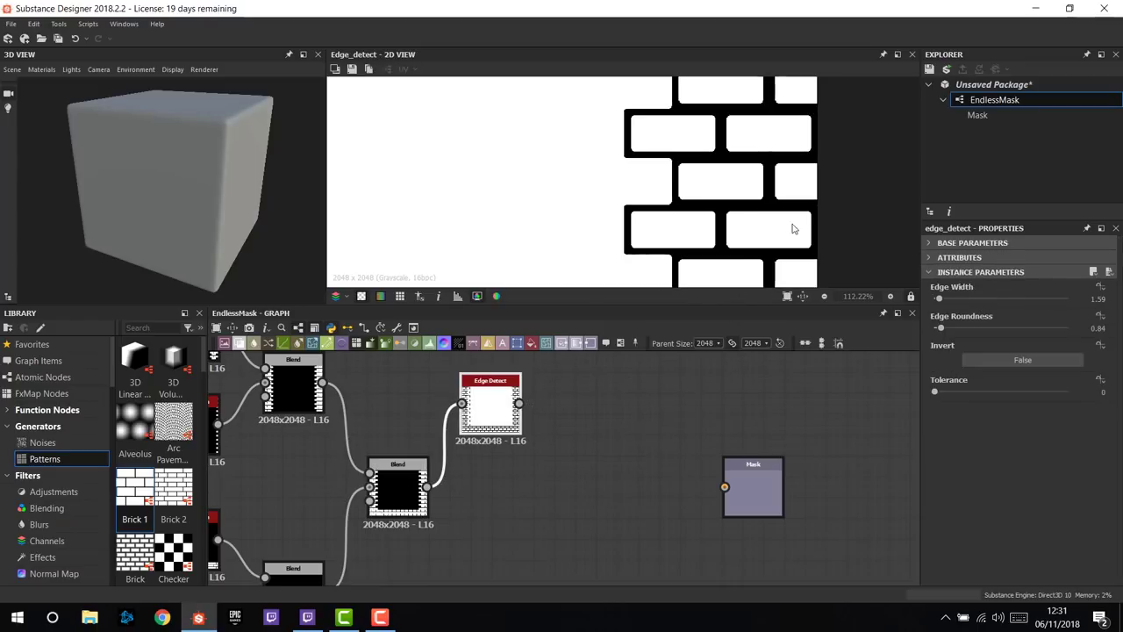
- Add an Invert Grayscale node after the Edge Detect and place it close beside it
key("space")
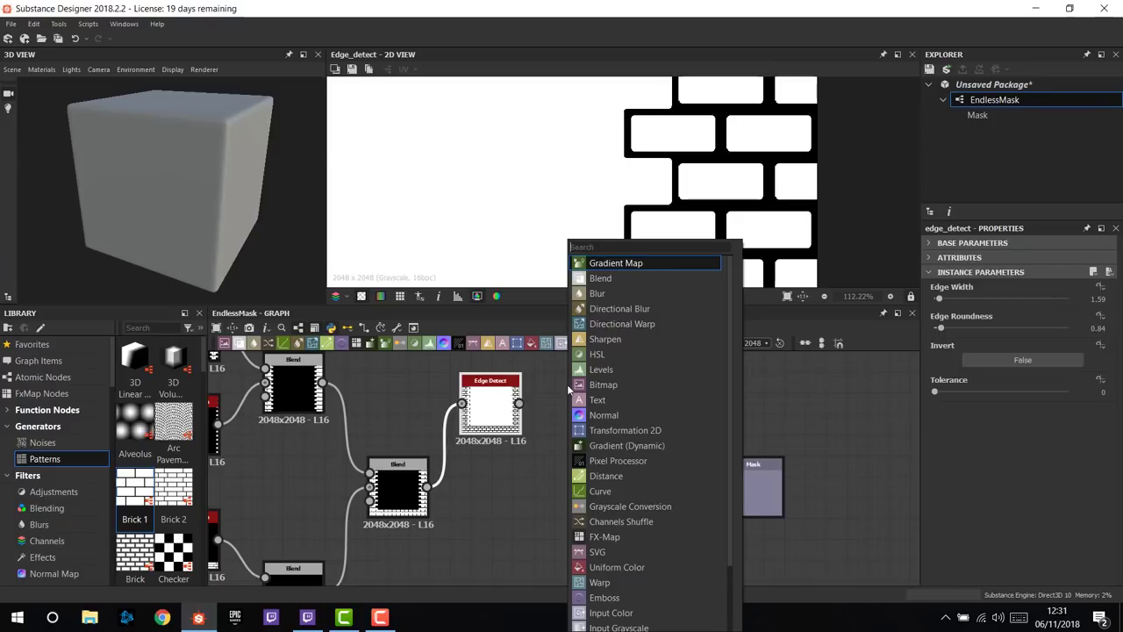
type("grey")
key("BackSpace")
key("BackSpace")
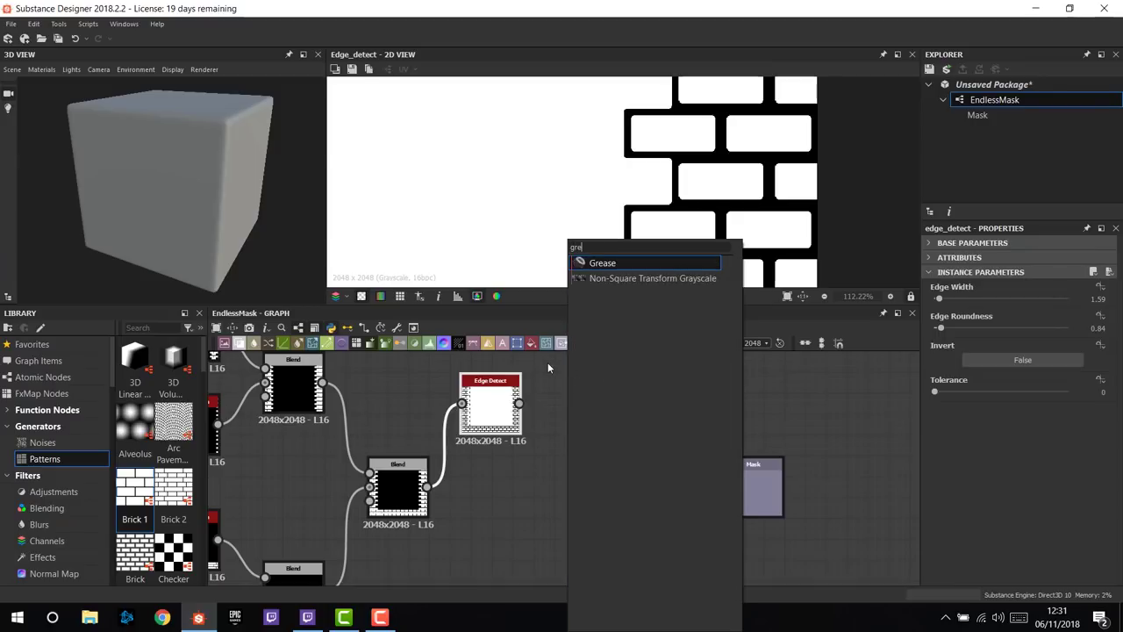
type("a")
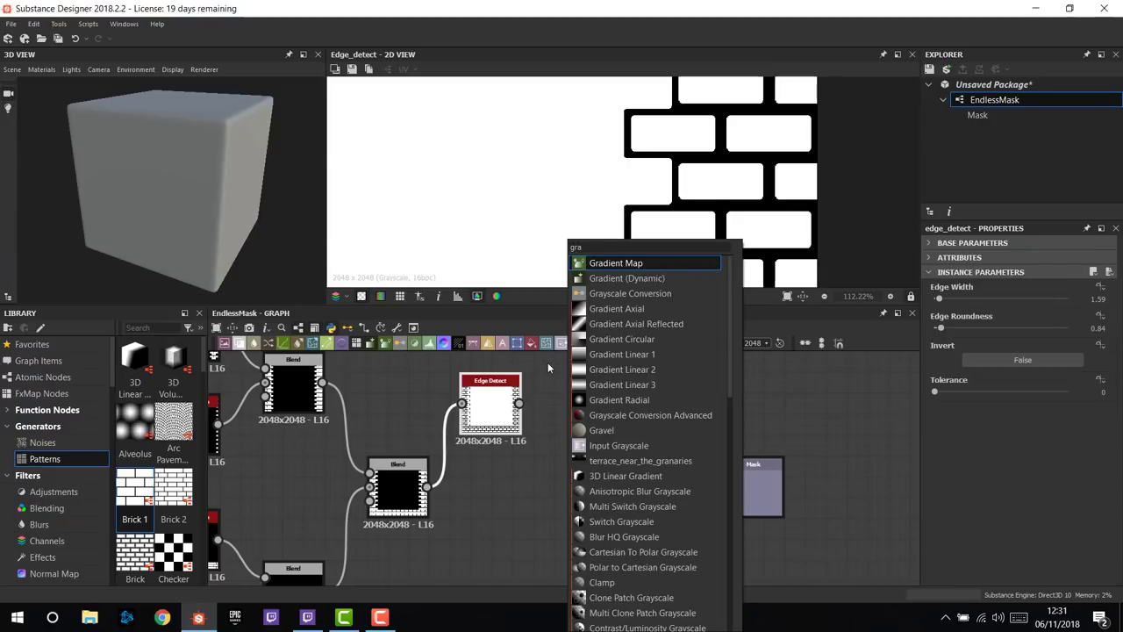
type("y")
key("BackSpace")
key("BackSpace")
key("BackSpace")
key("BackSpace")
type("inve")
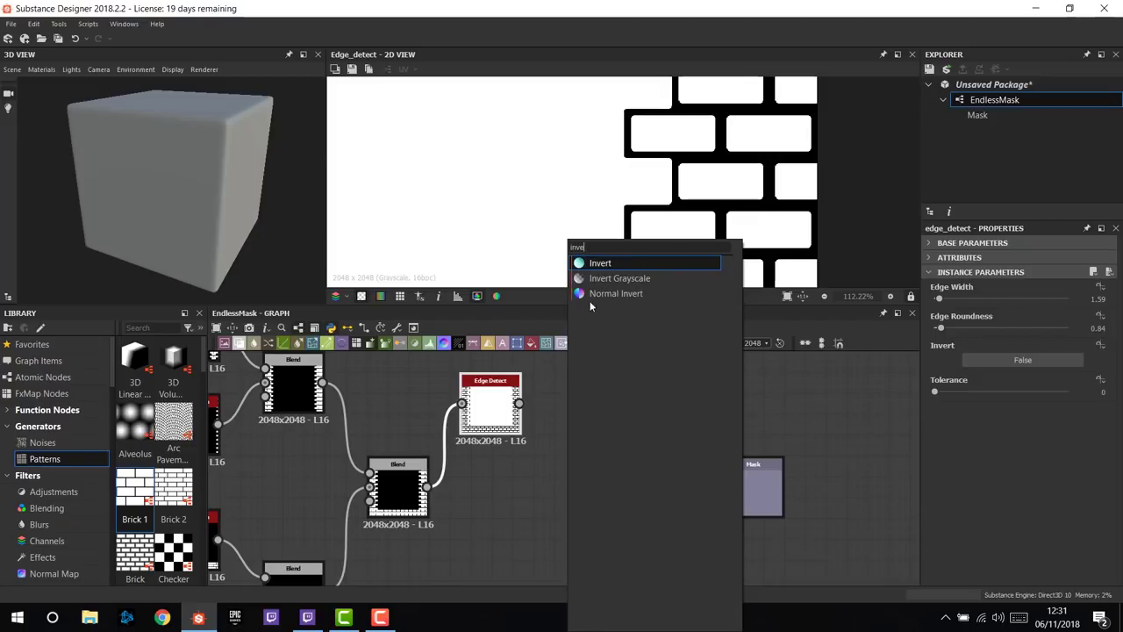
left_click(653, 279)
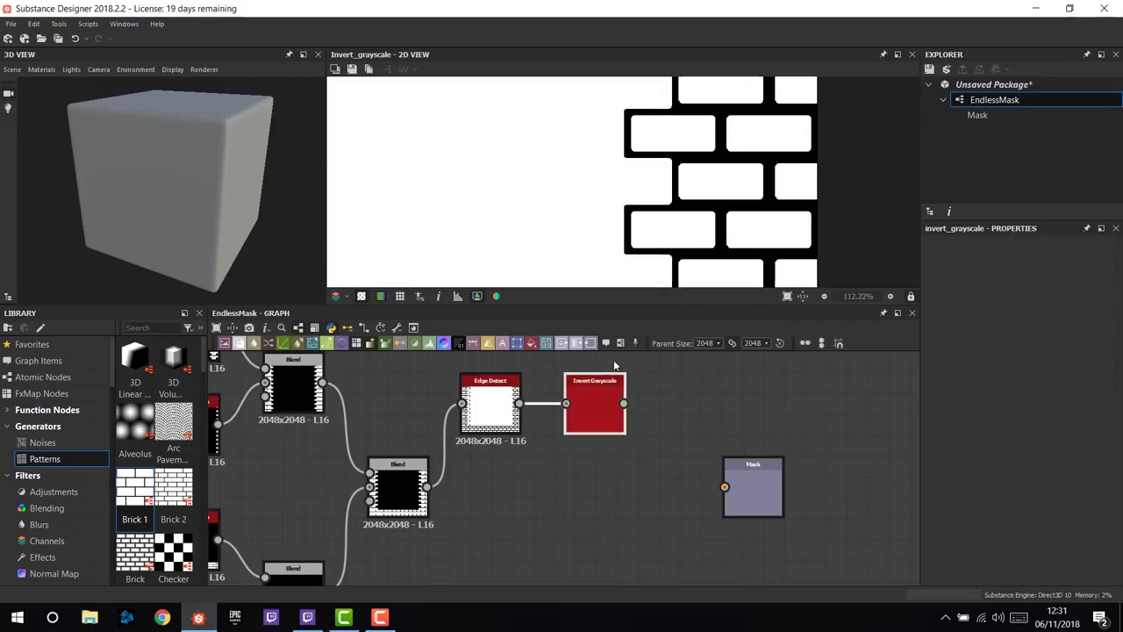
scroll(699, 188, "down", 1)
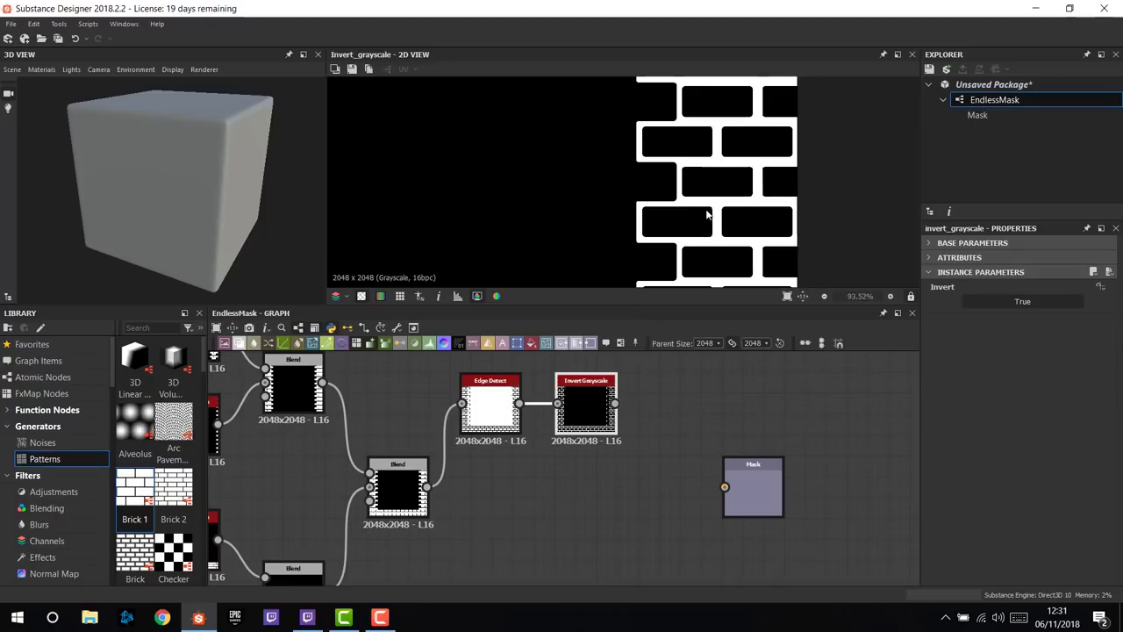
left_click_drag(586, 408, 574, 408)
- Add a Blend node before the Mask output, with the Invert Grayscale as foreground and the combined edge-mask Blend as background
left_click_drag(730, 494, 750, 494)
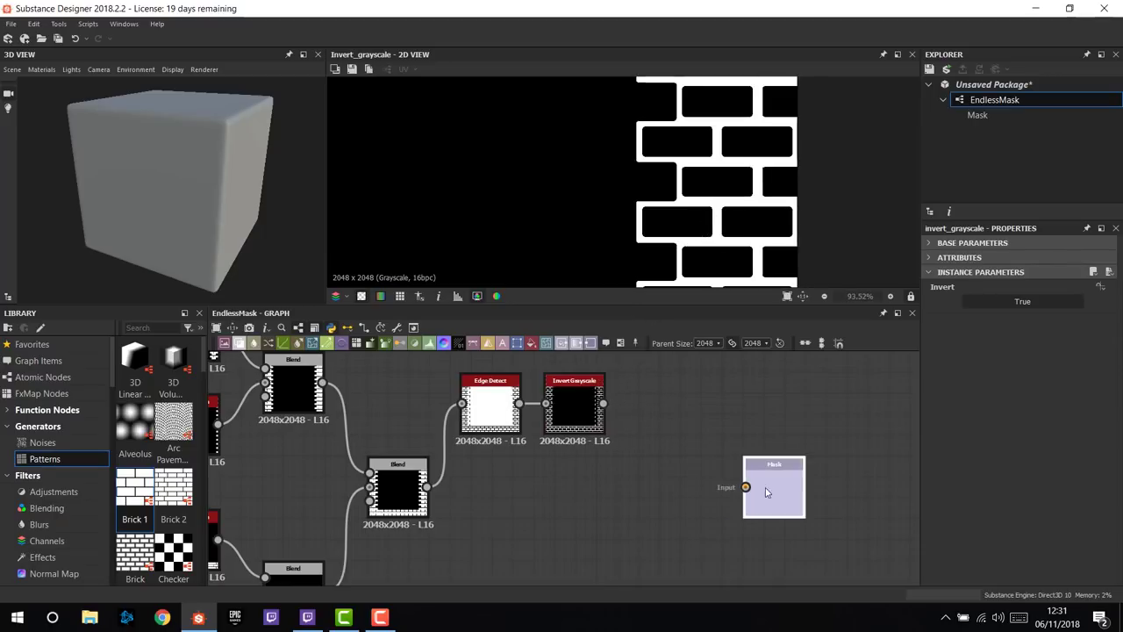
left_click_drag(244, 344, 658, 485)
left_click_drag(426, 486, 666, 491)
left_click_drag(604, 404, 646, 491)
scroll(666, 439, "down", 1)
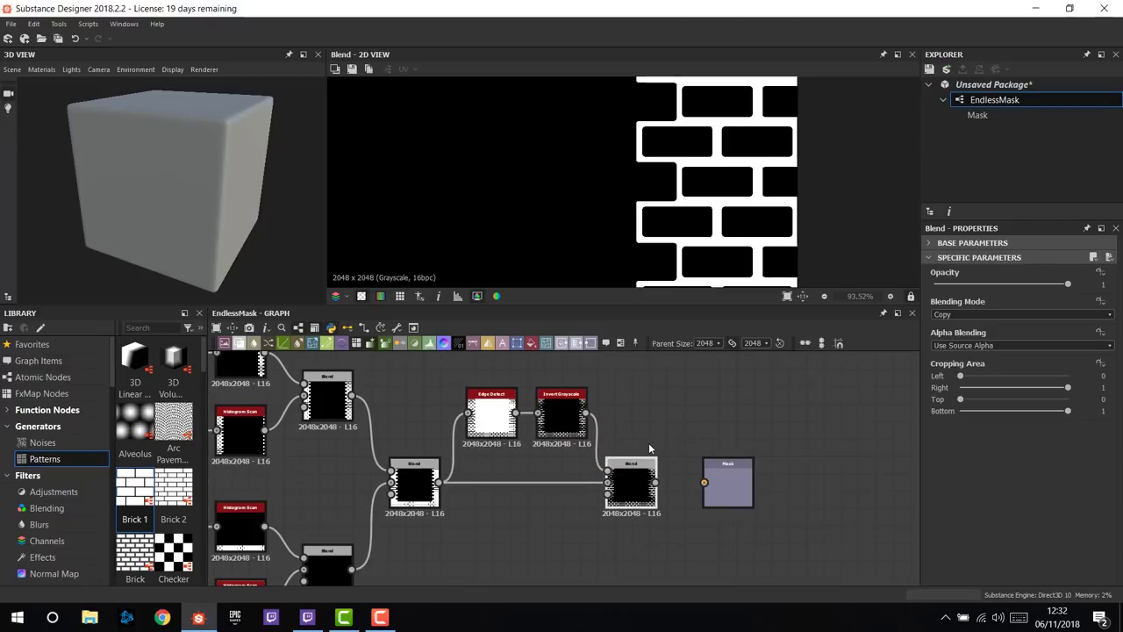
- Set the new Blend to Max (Lighten), connect it to the Mask output, and preview the whole mask
left_click(952, 315)
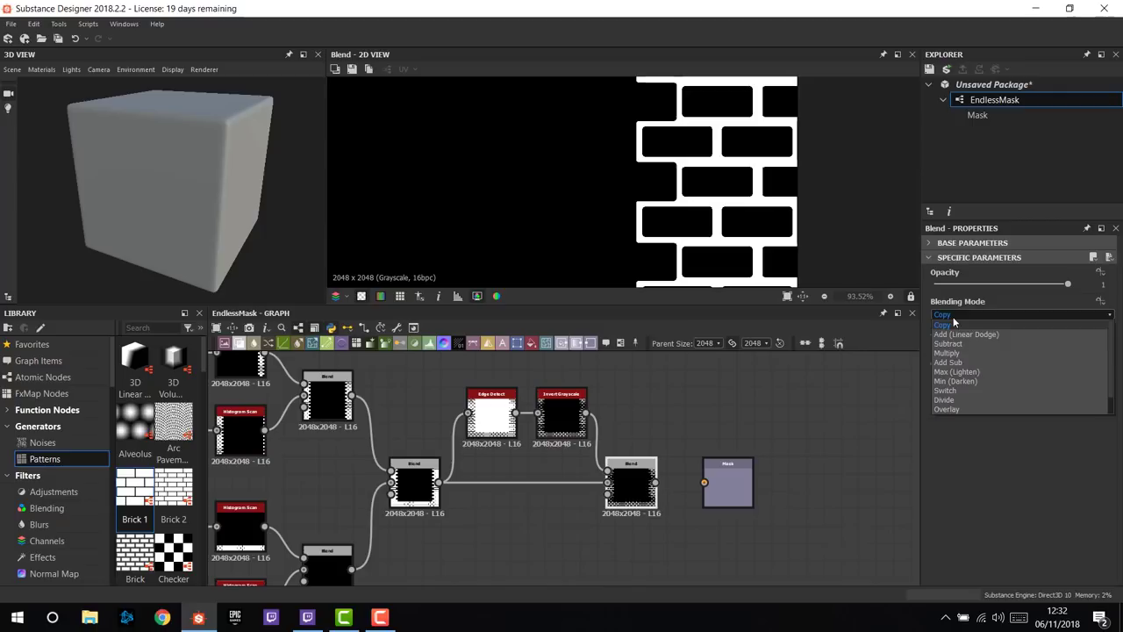
left_click(956, 372)
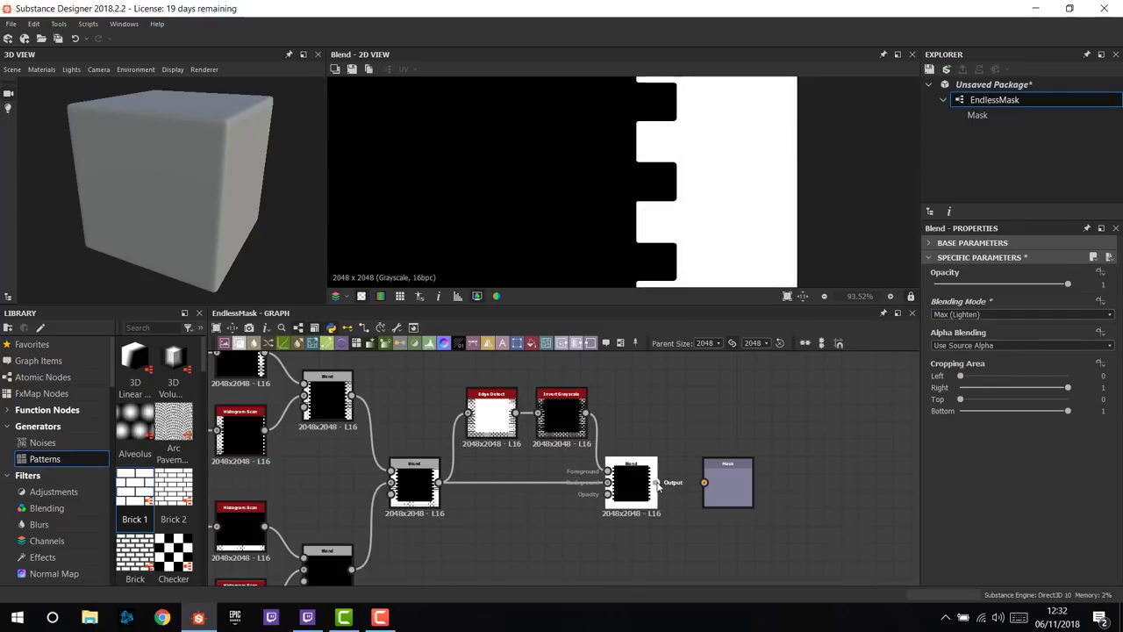
left_click_drag(656, 481, 735, 487)
double_click(735, 487)
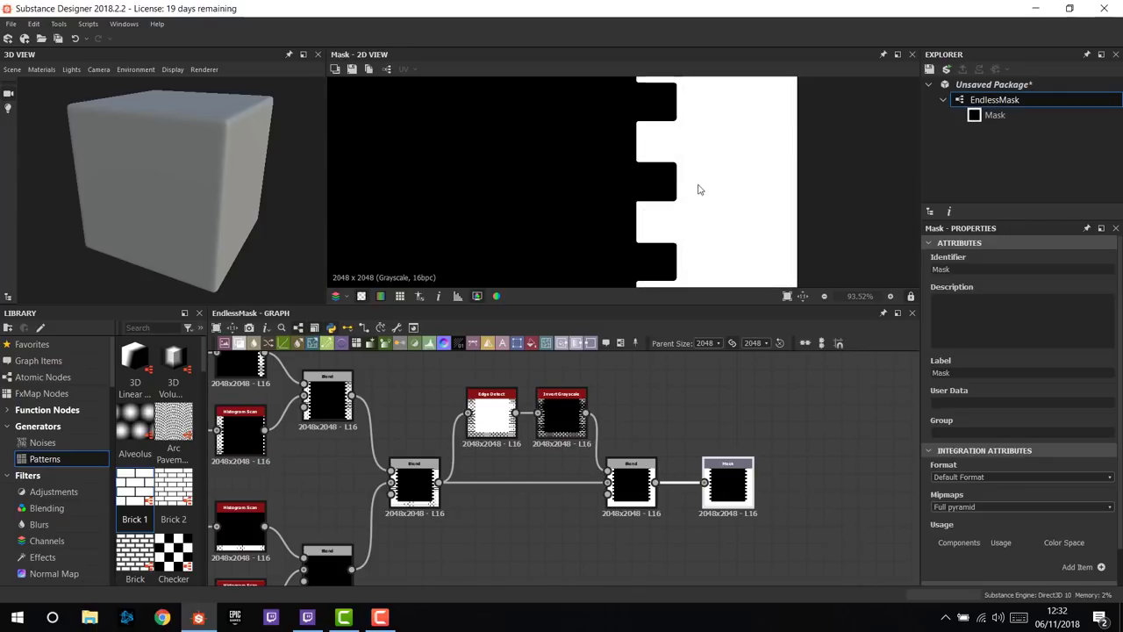
key("f")
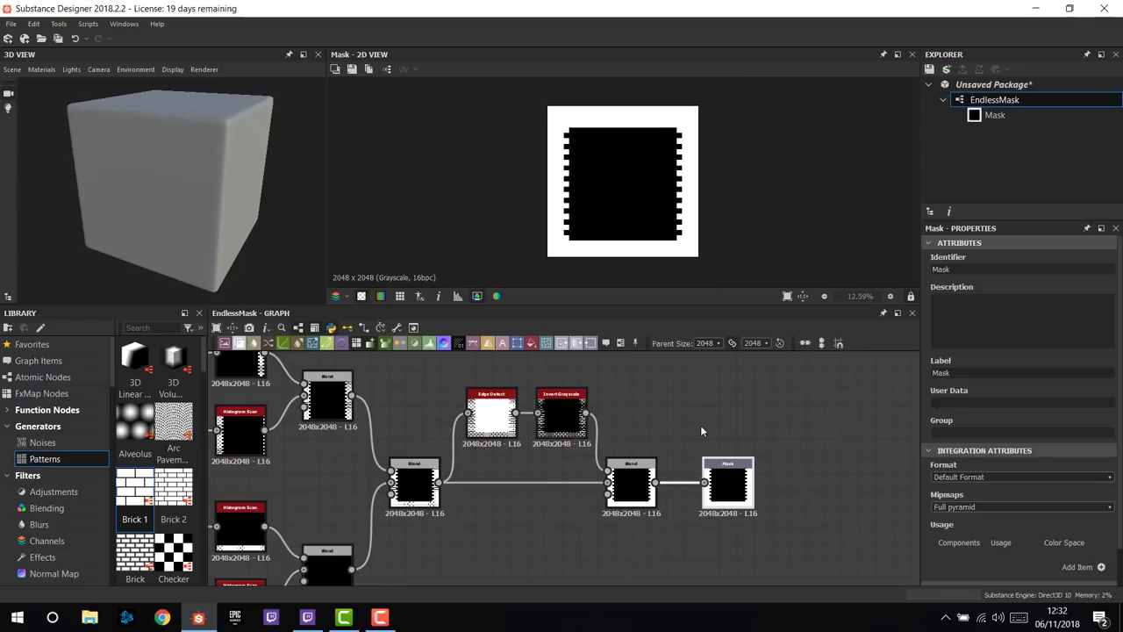
- Add an Arc Pavement pattern beside the Brick 1 node and move all of Brick 1's output links onto it
scroll(564, 434, "down", 3)
middle_click_drag(280, 478, 675, 464)
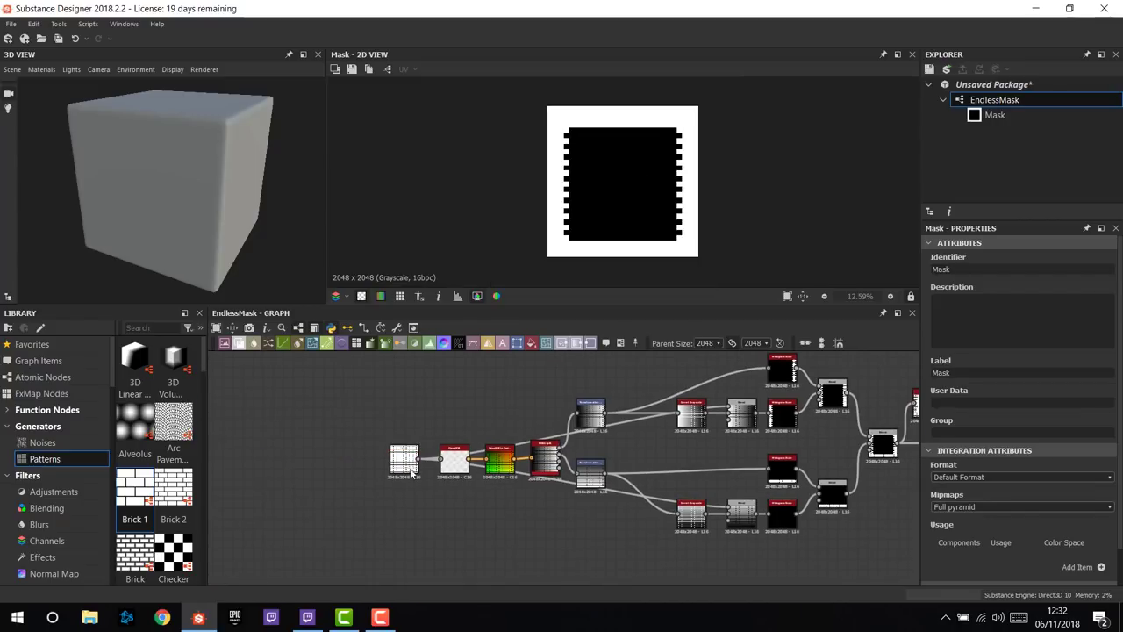
scroll(419, 470, "up", 5)
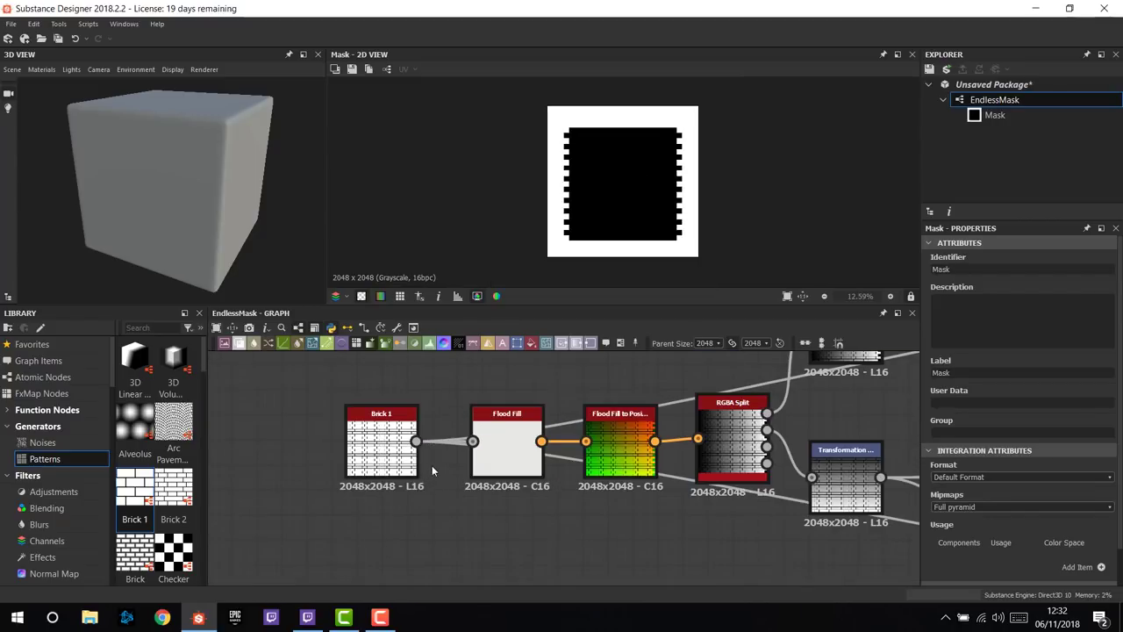
middle_click_drag(442, 454, 451, 469)
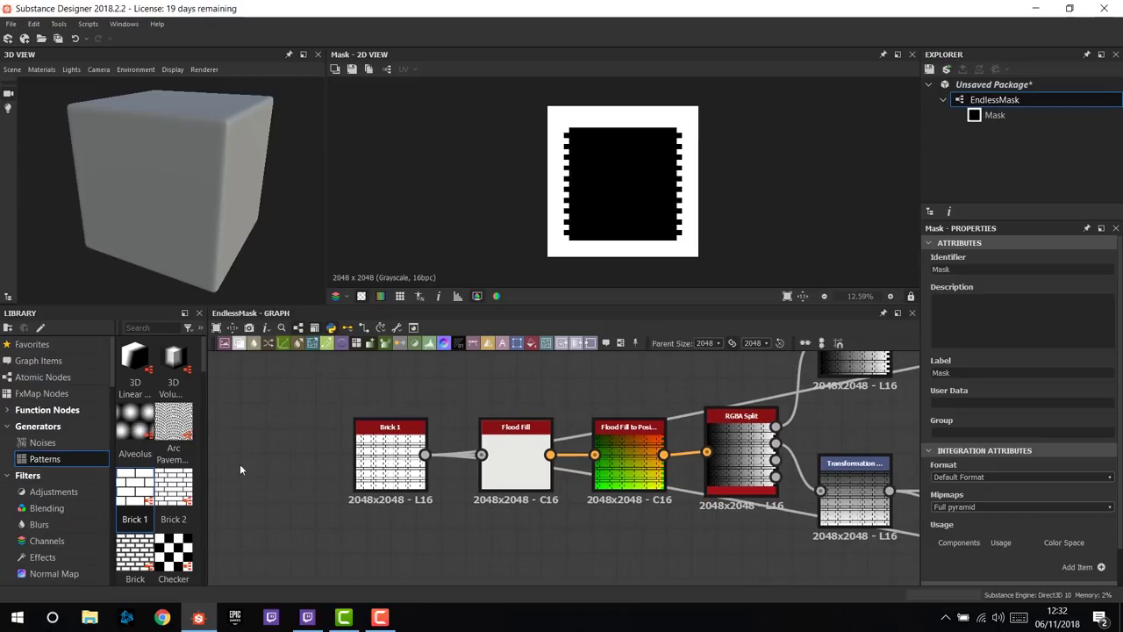
left_click_drag(173, 421, 327, 379)
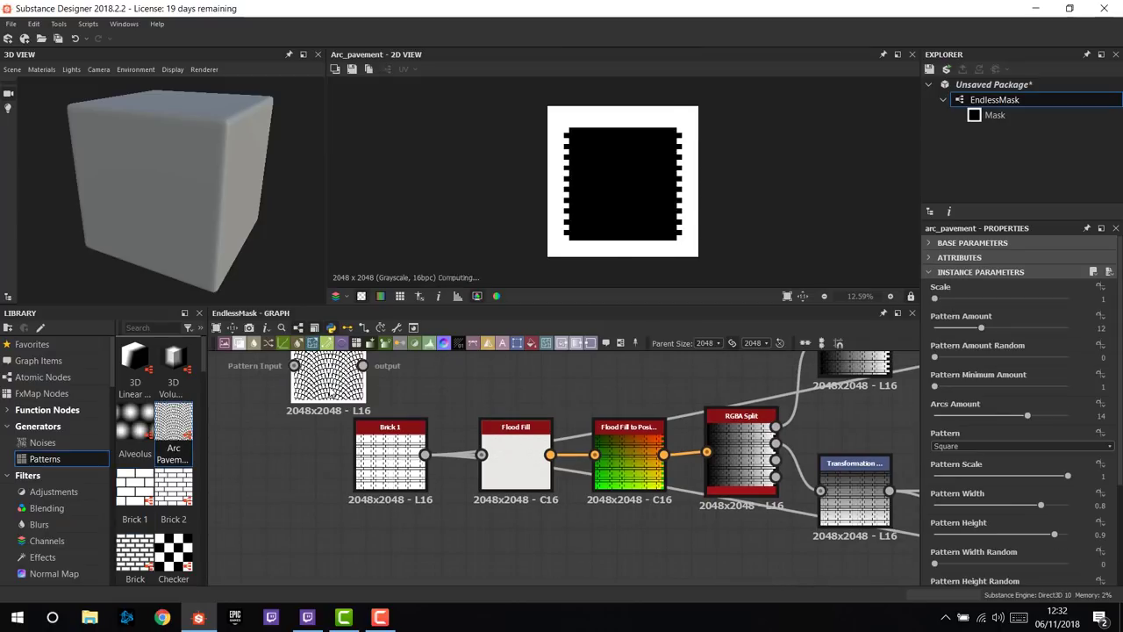
scroll(394, 439, "down", 2)
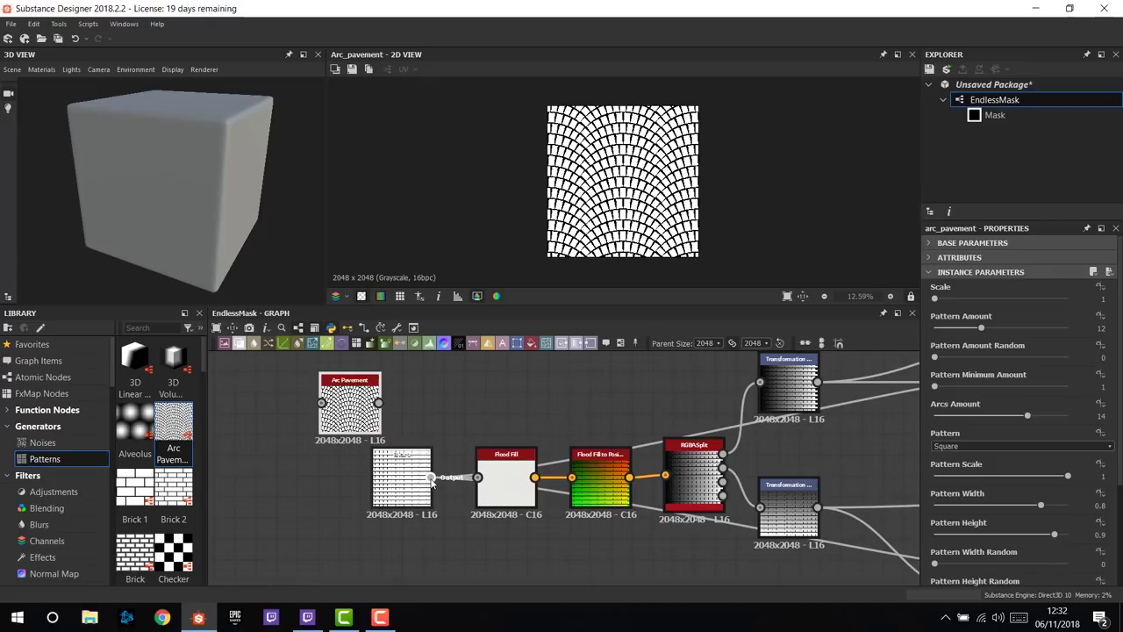
left_click_drag(430, 478, 379, 403, "shift")
- Preview the Mask output with the arc pavement pattern and examine its border for unfilled mortar gaps
middle_click_drag(501, 437, 294, 430)
scroll(526, 443, "down", 3)
mouse_move(575, 447)
middle_mouse_down()
mouse_move(398, 429)
mouse_move(236, 439)
middle_mouse_up()
middle_click_drag(554, 450, 235, 445)
double_click(586, 420)
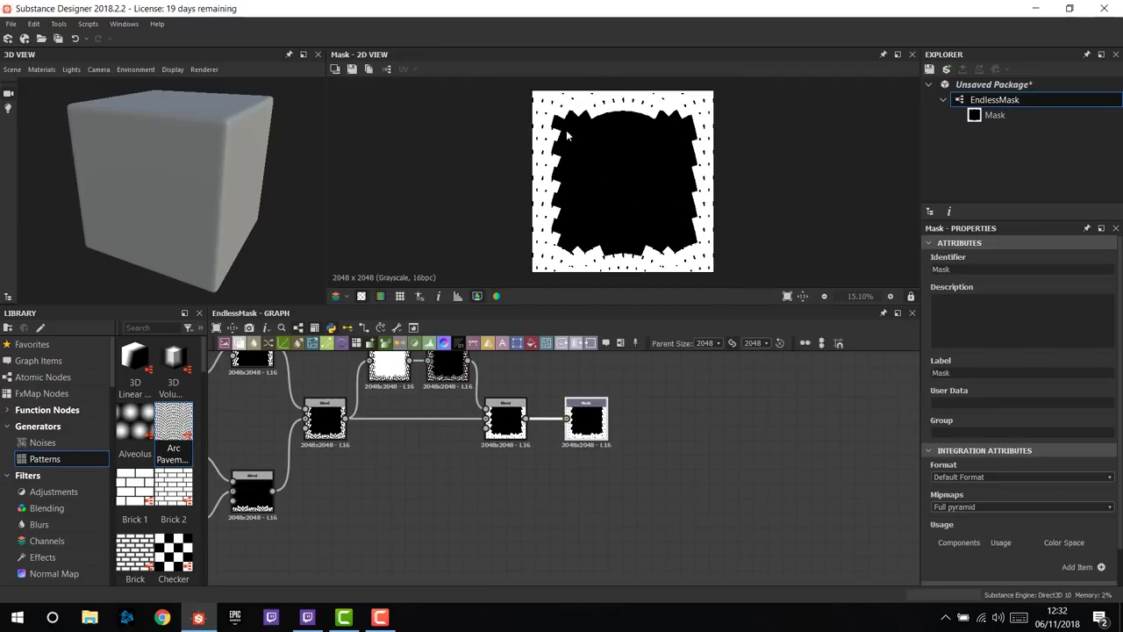
scroll(579, 120, "up", 1)
scroll(556, 114, "up", 1)
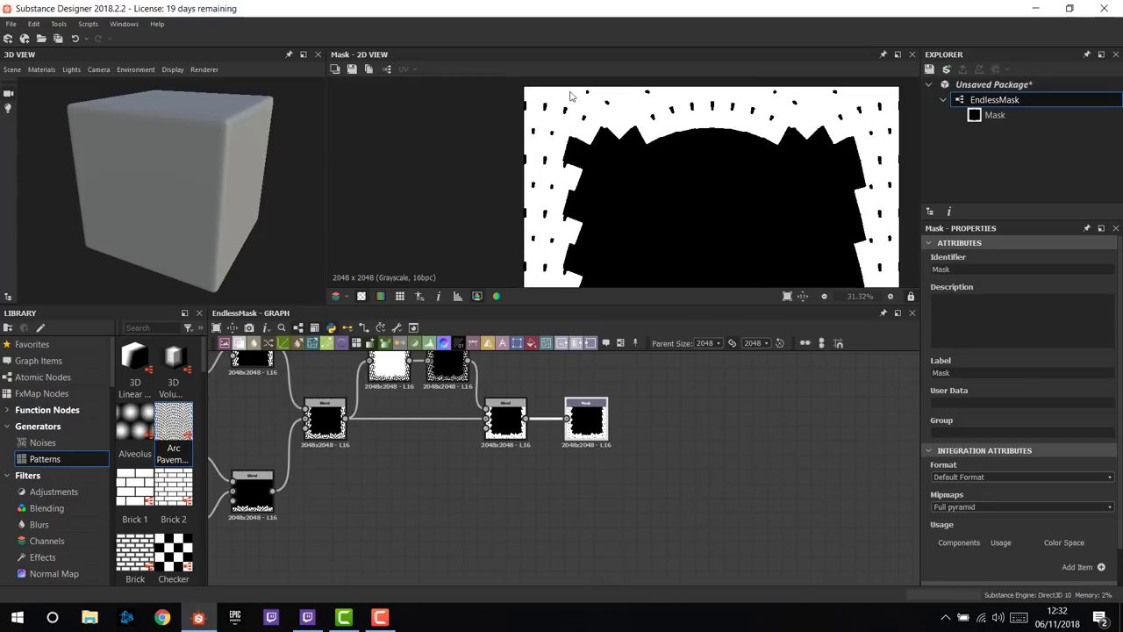
- Set the Edge Detect's Edge Width to 1.98 and preview the Mask output
middle_click_drag(598, 394, 664, 494)
left_click(467, 466)
double_click(466, 467)
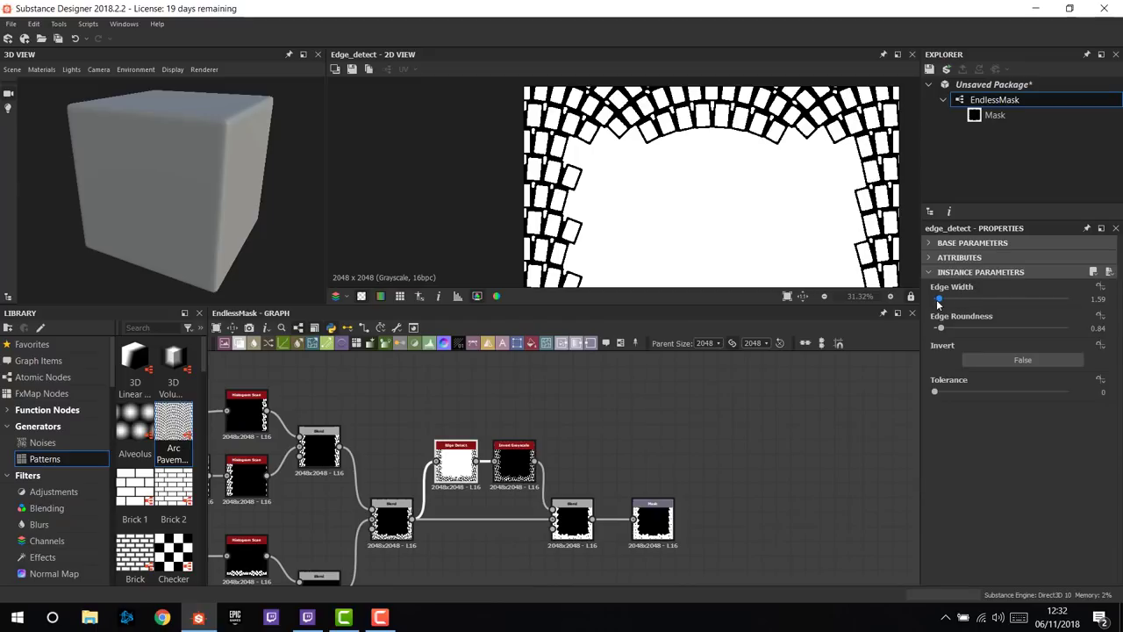
left_click_drag(940, 299, 942, 300)
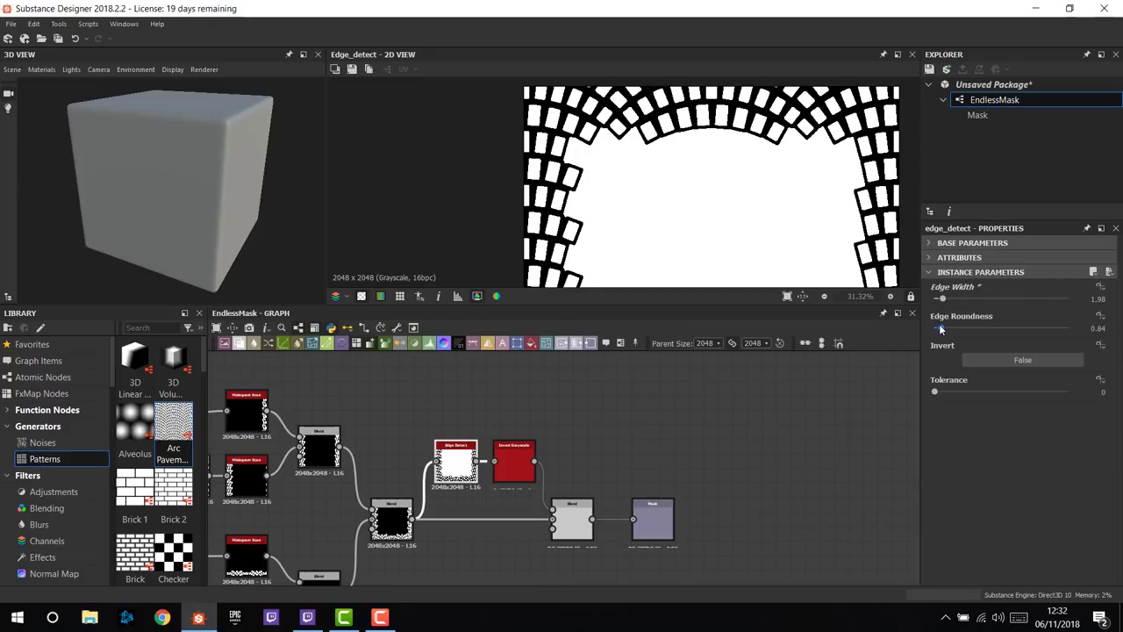
double_click(656, 521)
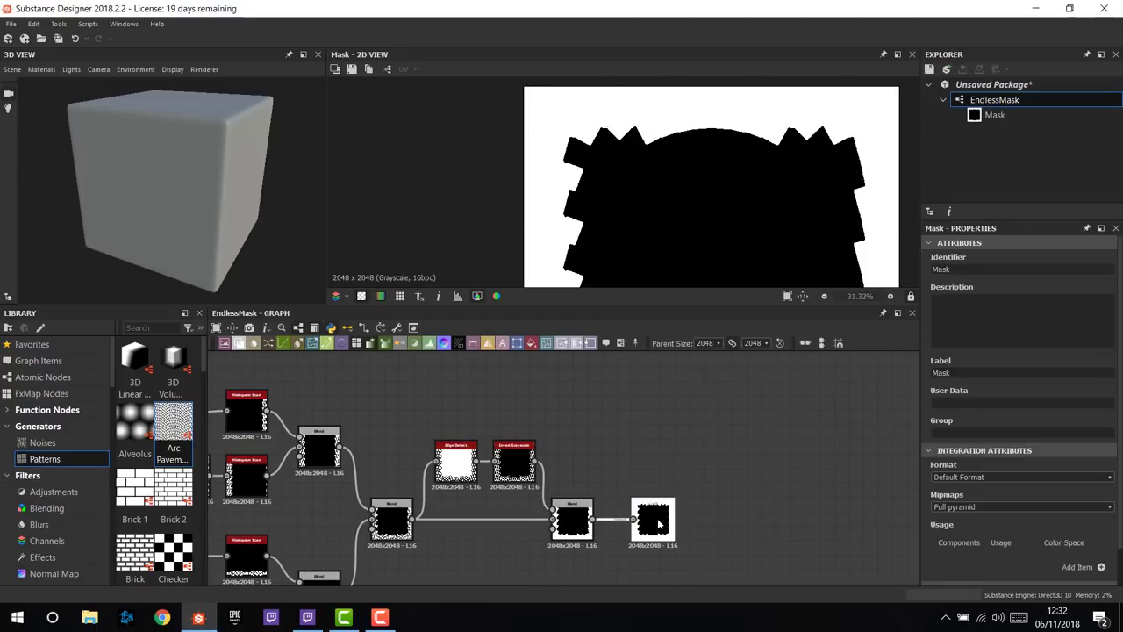
- Examine the full arc pavement mask and the graph's horizontal and vertical Histogram Scan branches
scroll(617, 279, "down", 3)
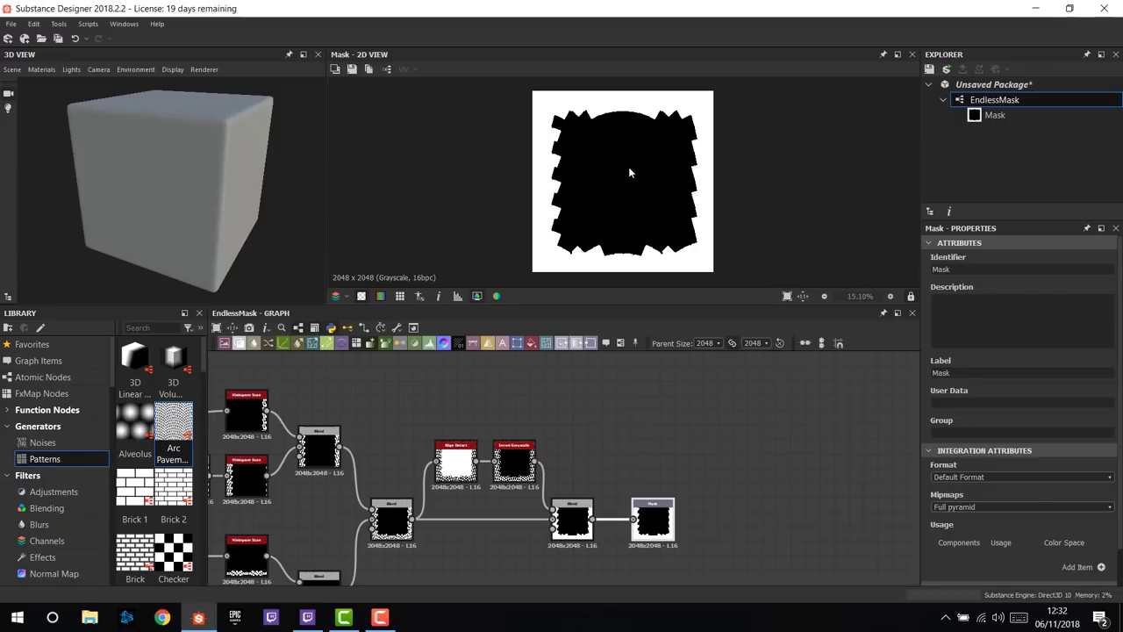
scroll(596, 421, "down", 5)
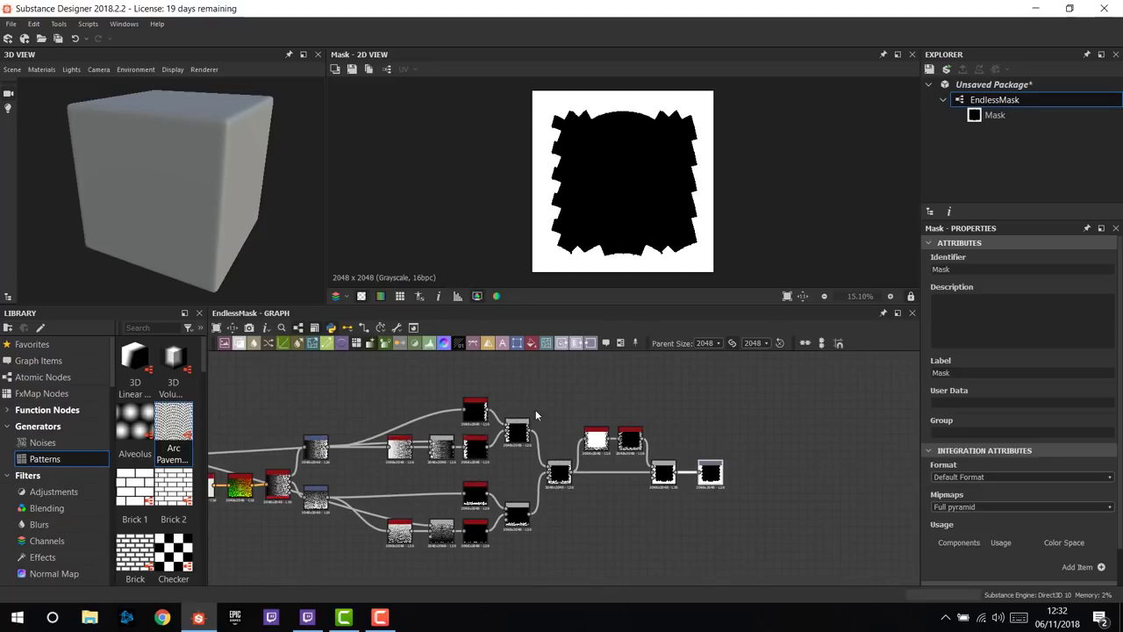
scroll(478, 421, "up", 2)
scroll(475, 434, "up", 3)
middle_click_drag(489, 452, 515, 478)
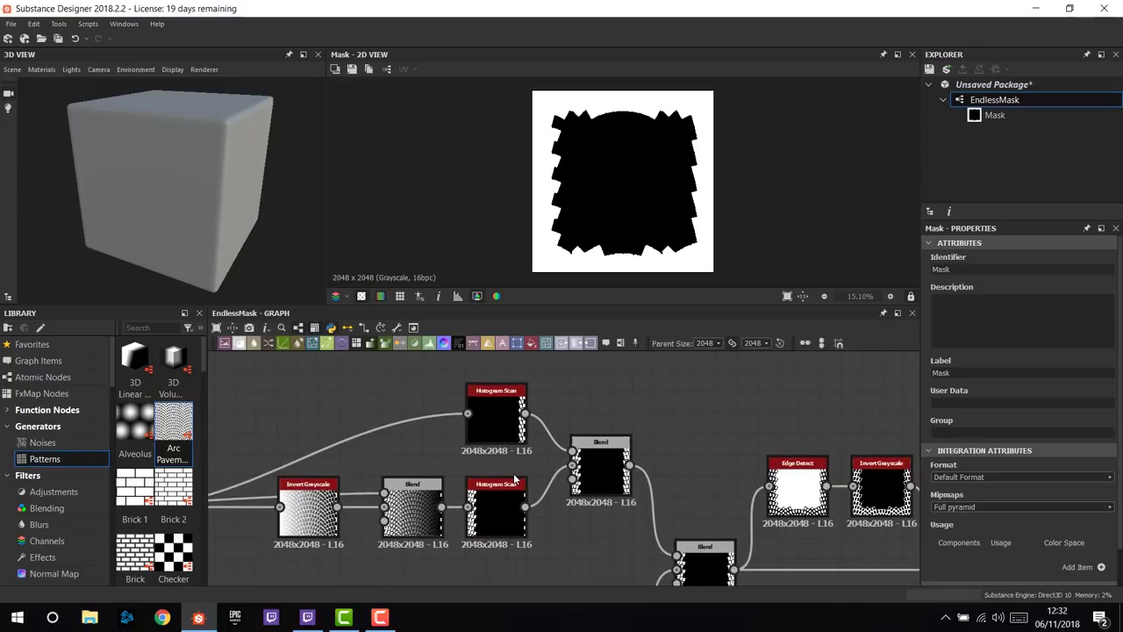
scroll(515, 478, "down", 1)
scroll(585, 533, "down", 2)
middle_click_drag(585, 536, 553, 462)
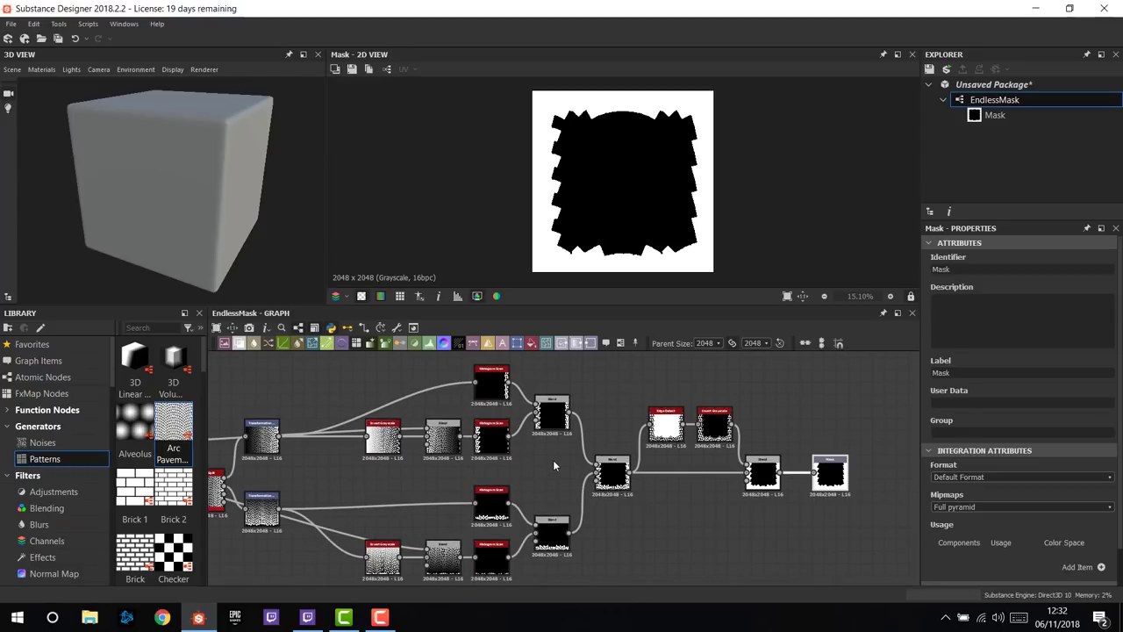
- Expose the Position parameter of the uppermost Histogram Scan as a new graph input named PositionX
double_click(488, 376)
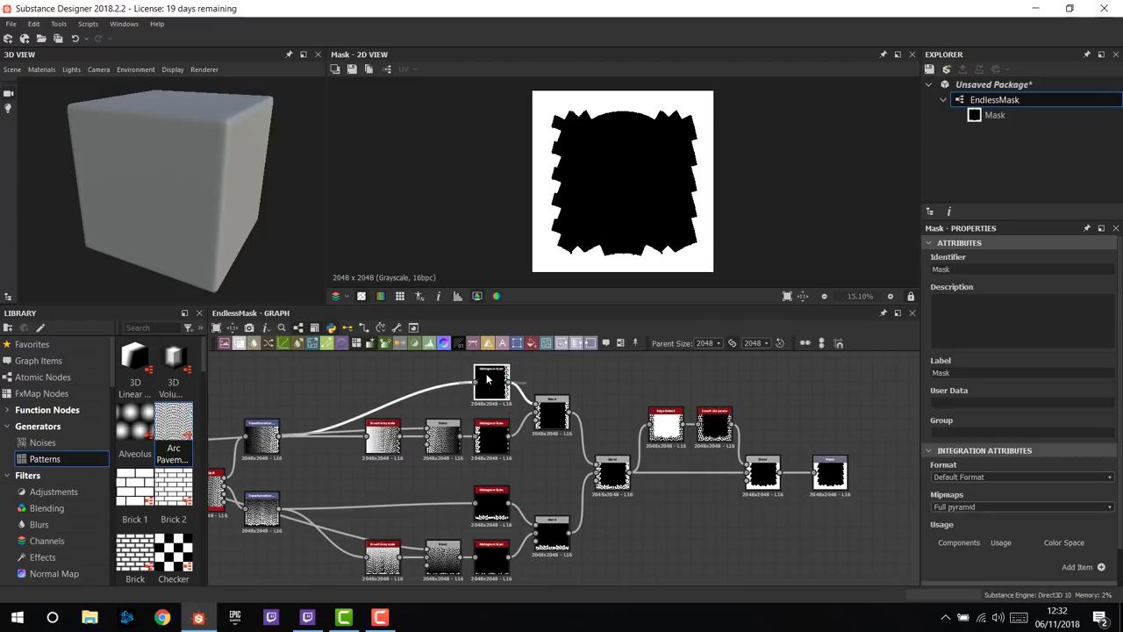
scroll(491, 386, "up", 3)
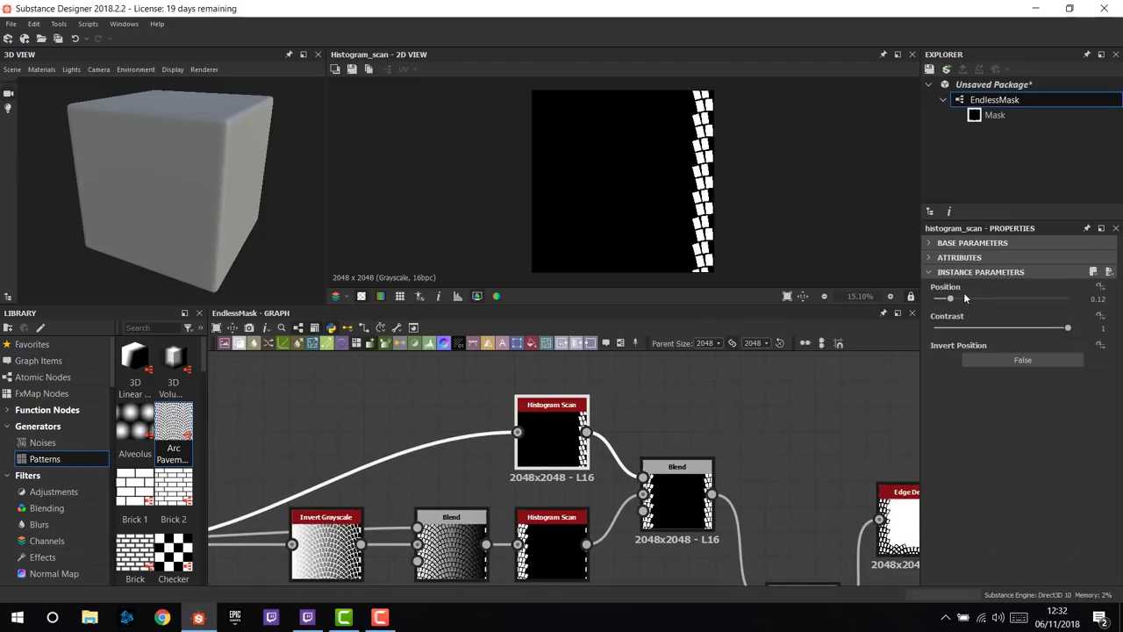
middle_click_drag(809, 410, 728, 387)
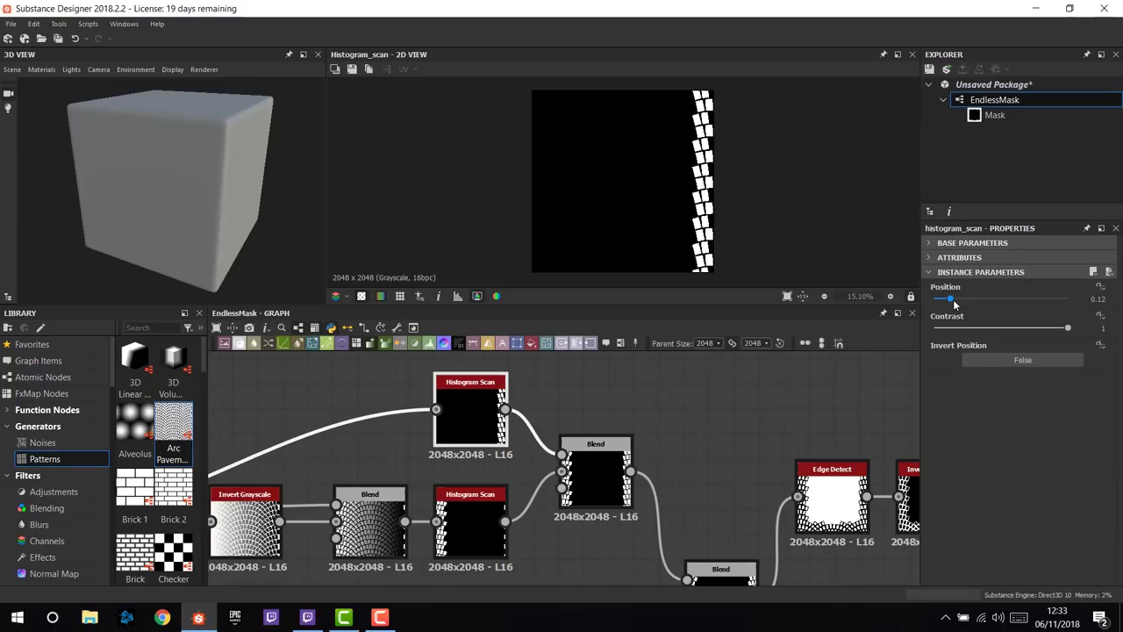
middle_click_drag(687, 415, 747, 409)
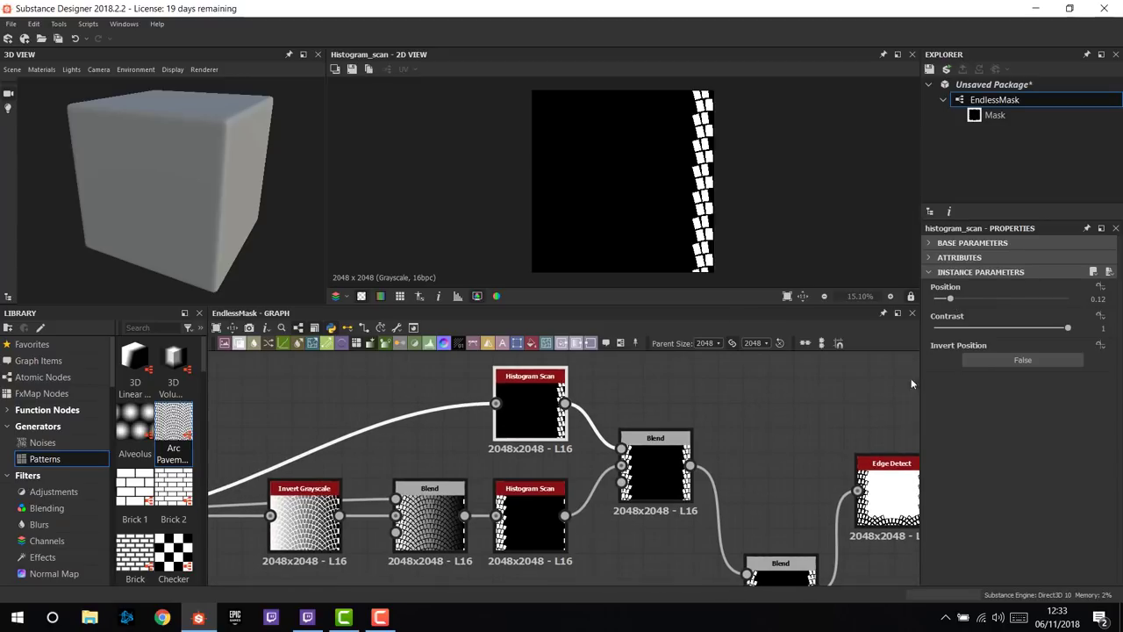
left_click(1103, 292)
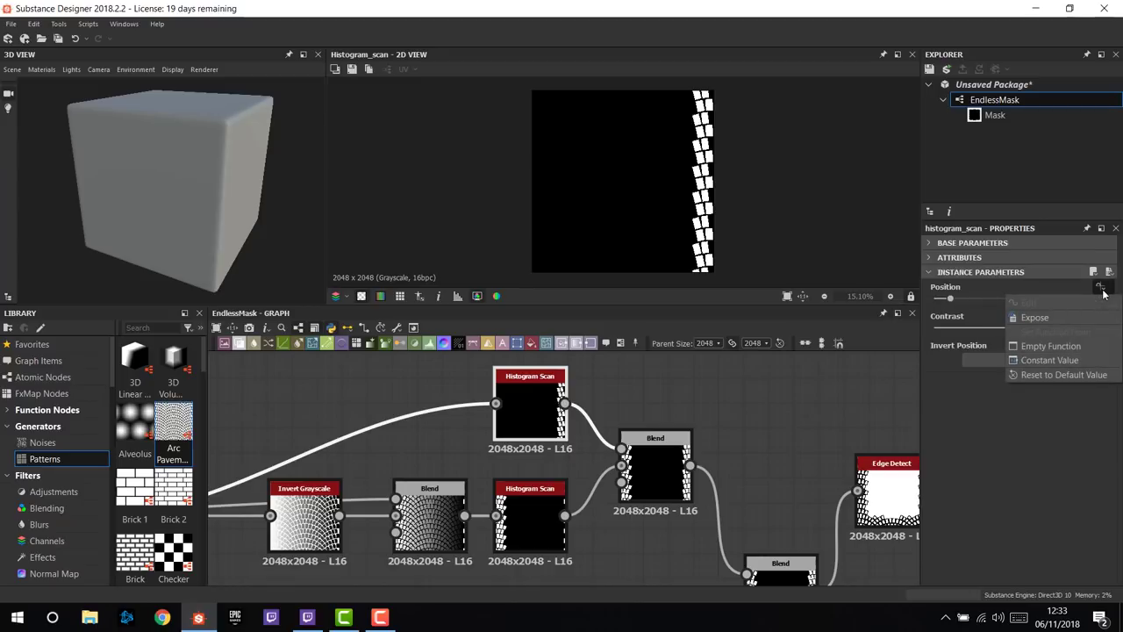
left_click(1054, 318)
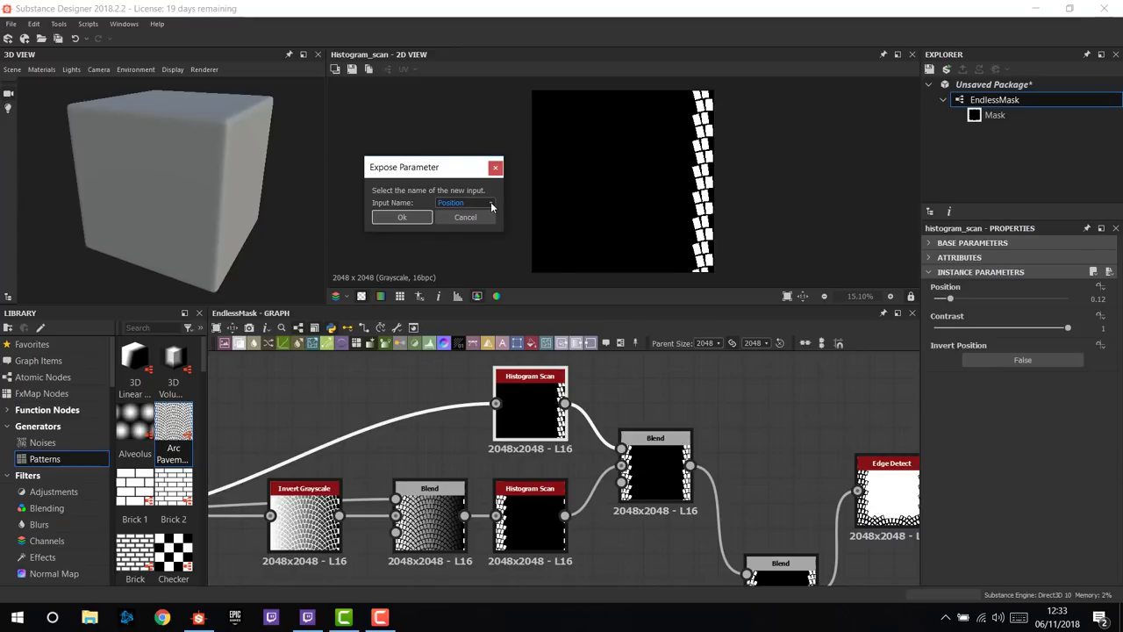
left_click(493, 205)
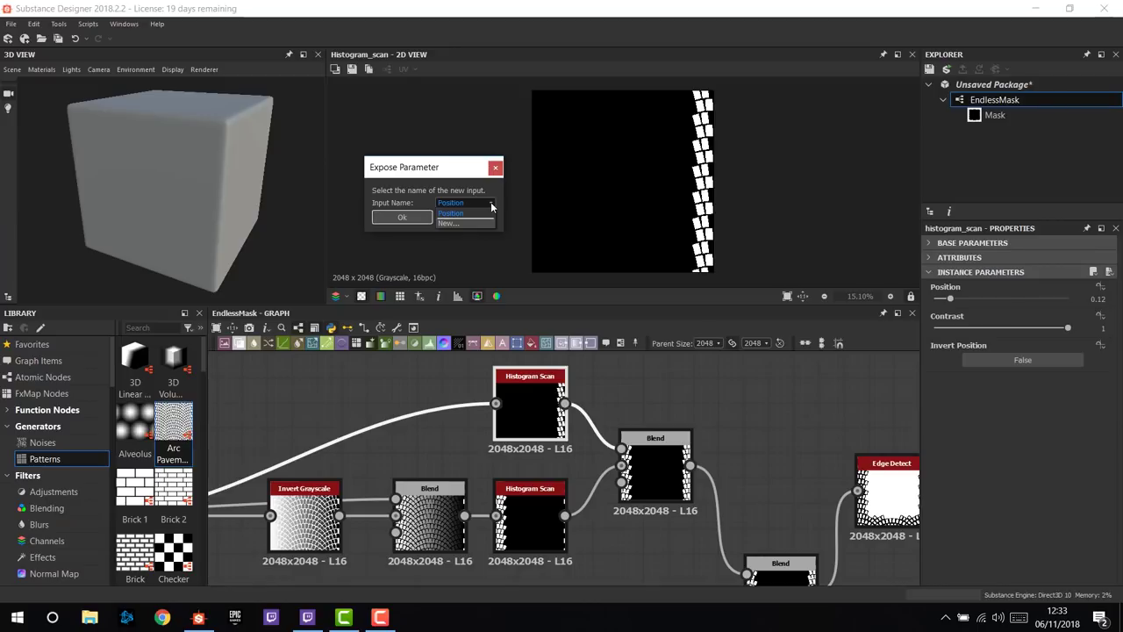
left_click(456, 223)
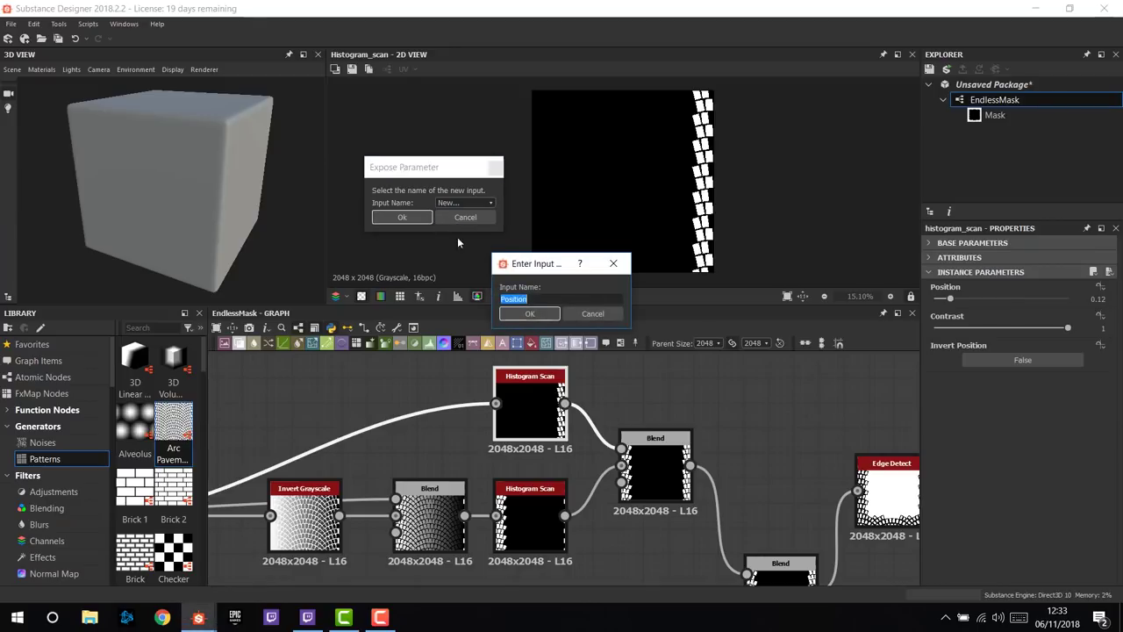
left_click(548, 297)
left_click(529, 313)
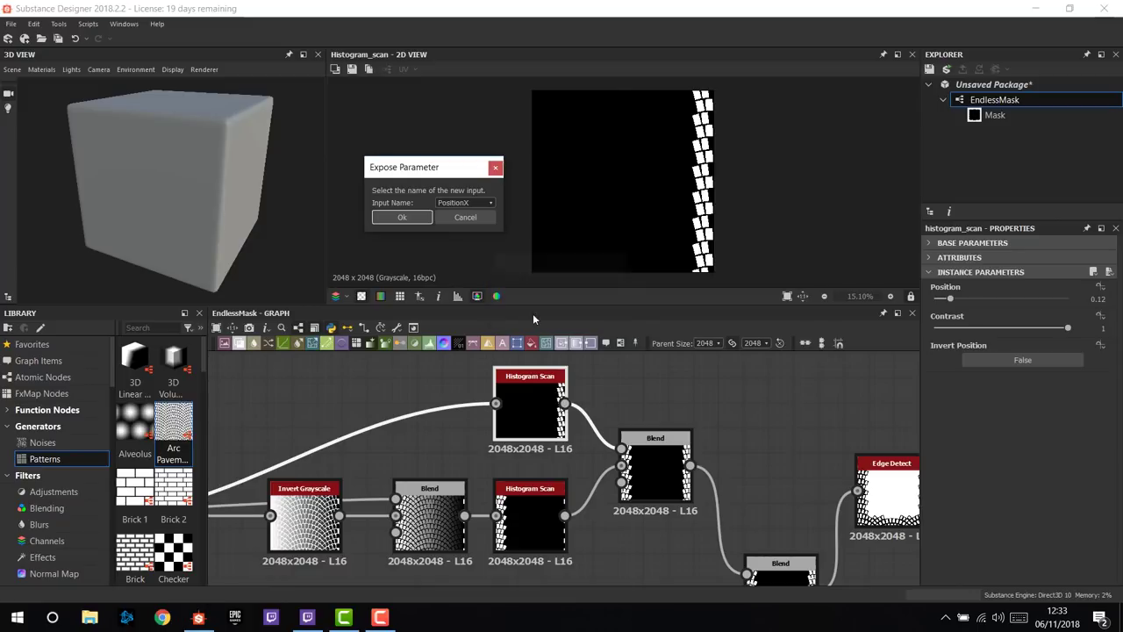
left_click(401, 217)
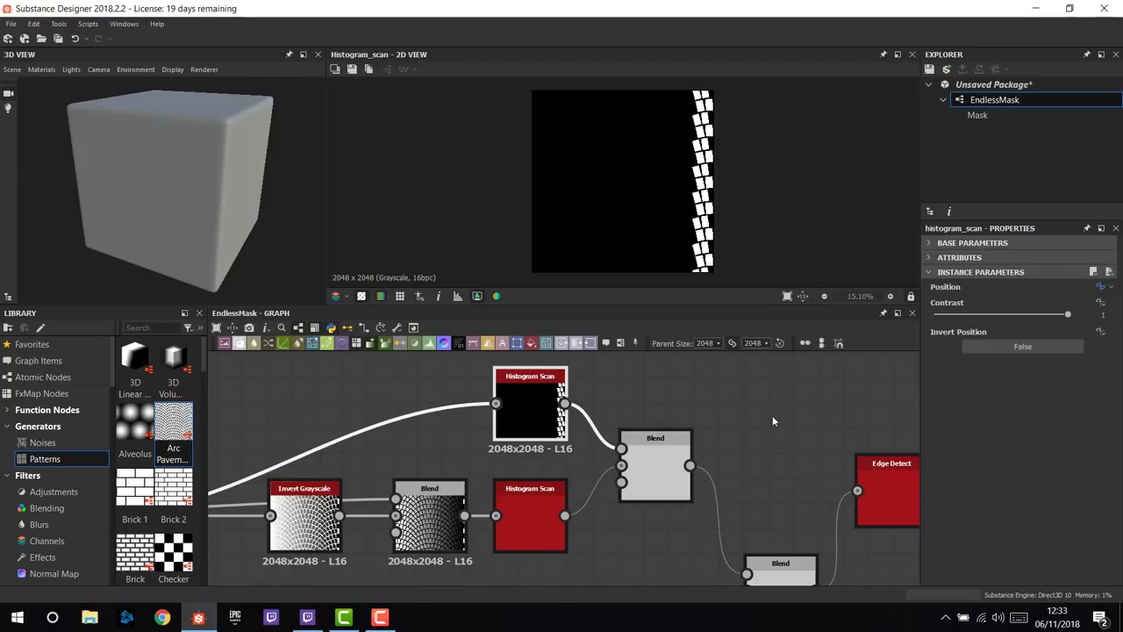
- Preview the EndlessMask graph's input parameters and set PositionX to 0.09
left_click(1001, 102)
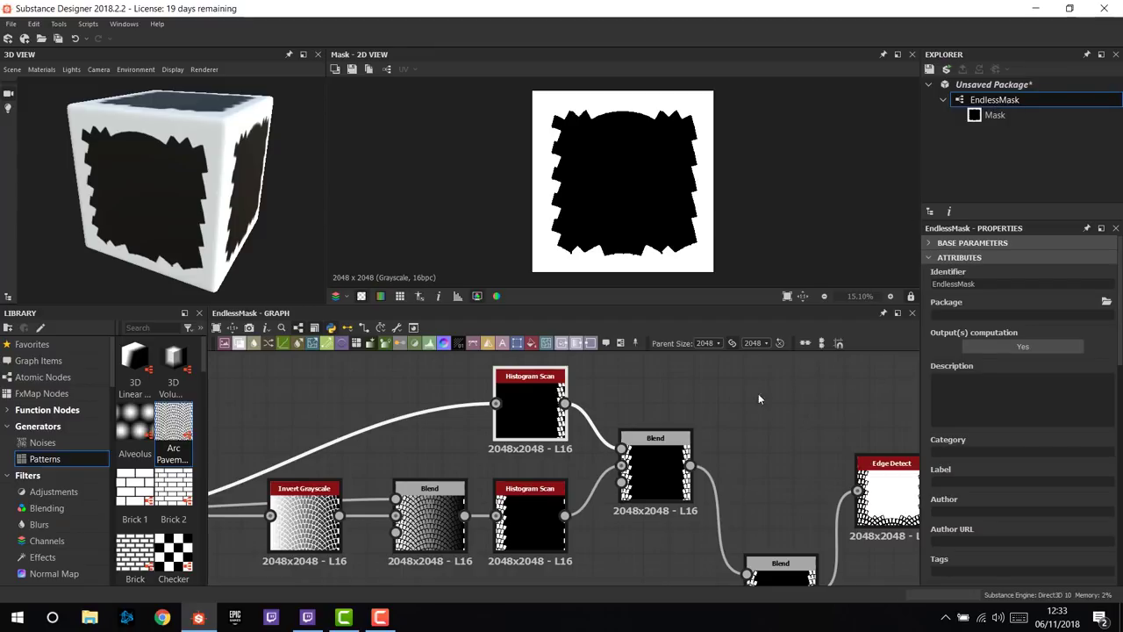
scroll(1000, 263, "down", 8)
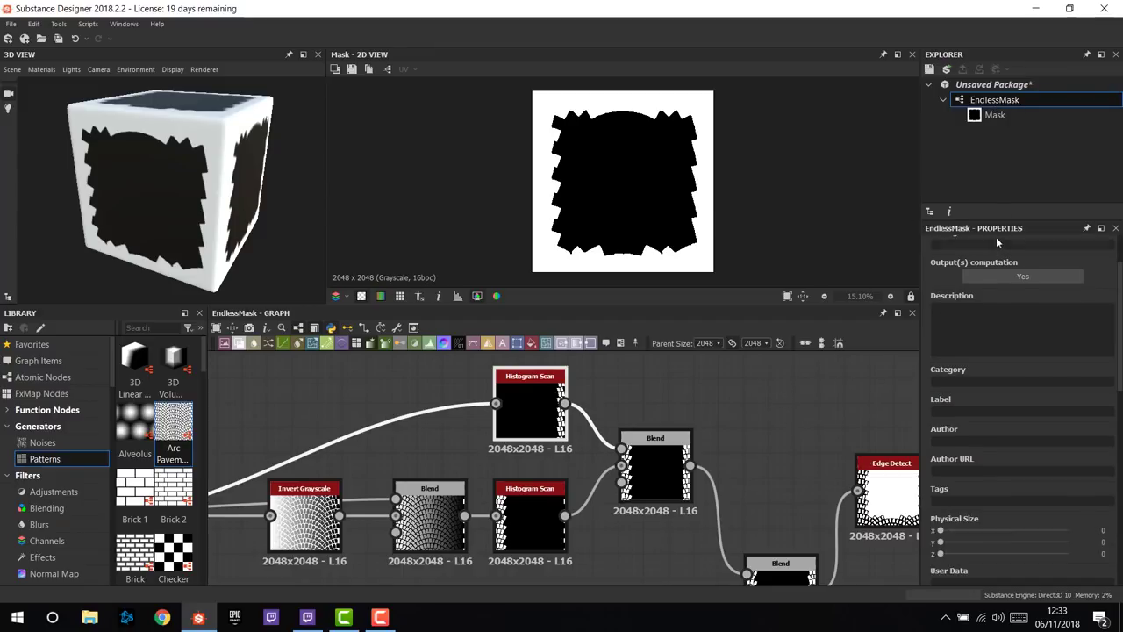
scroll(1005, 307, "down", 2)
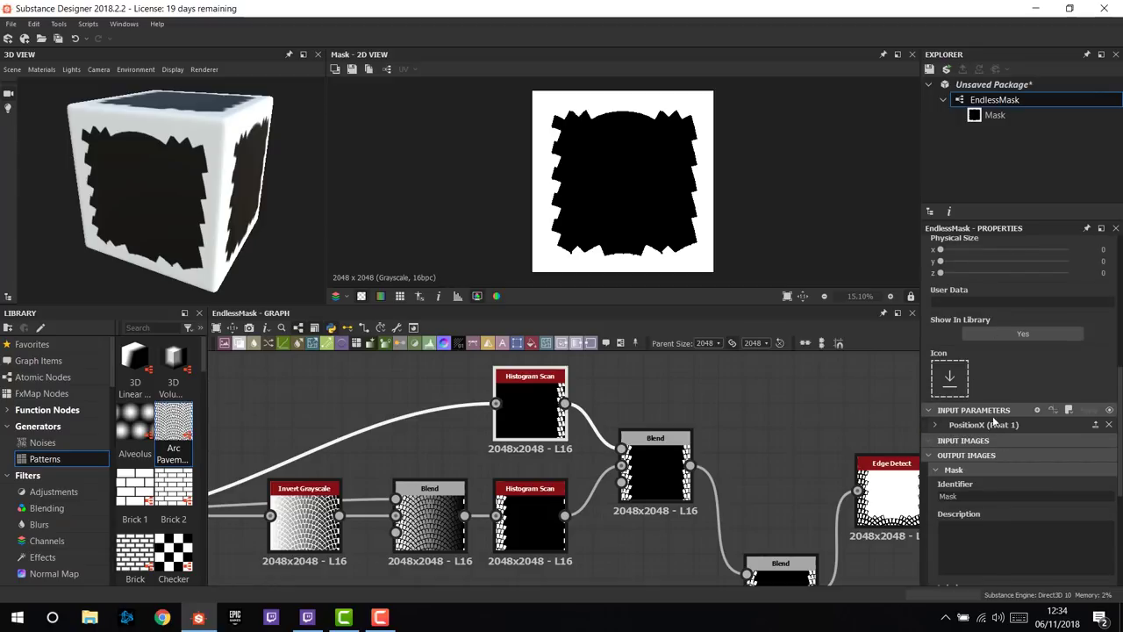
left_click(1110, 411)
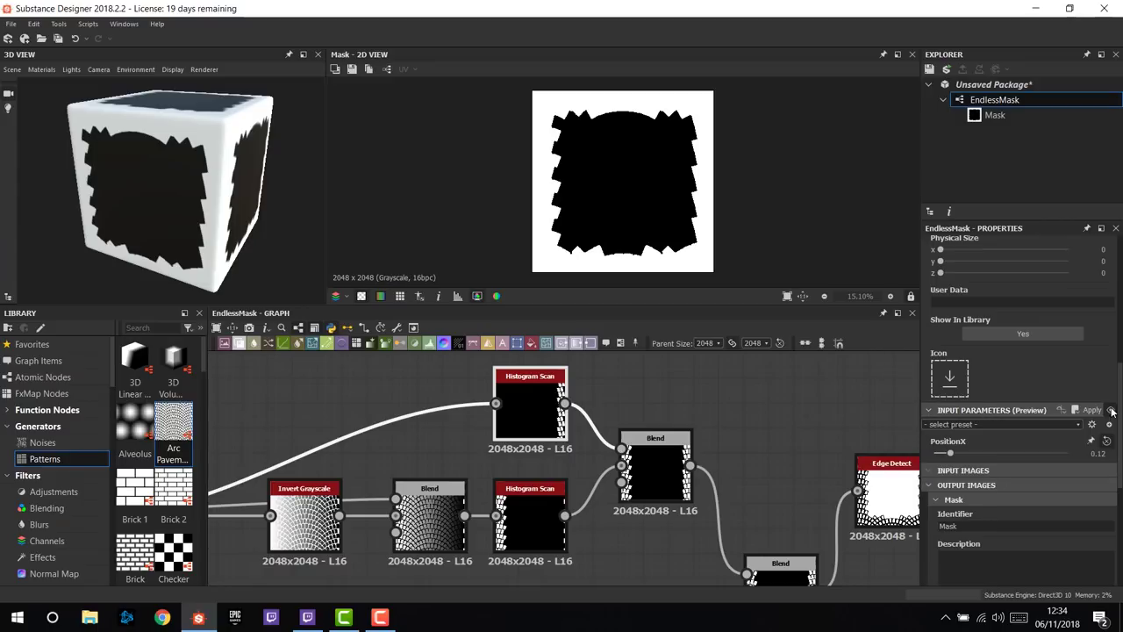
mouse_move(952, 455)
left_mouse_down()
mouse_move(987, 452)
mouse_move(946, 460)
left_mouse_up()
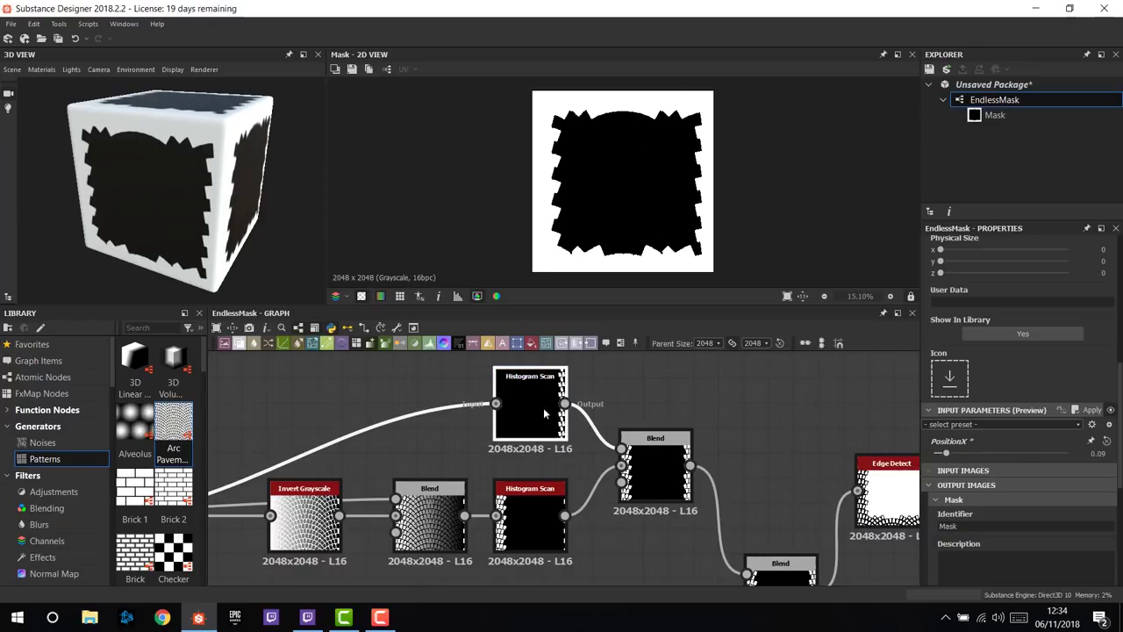
- Link the Position parameter of the lower Histogram Scan in the horizontal branch to the existing PositionX input
middle_click_drag(568, 434, 604, 404)
left_click(571, 478)
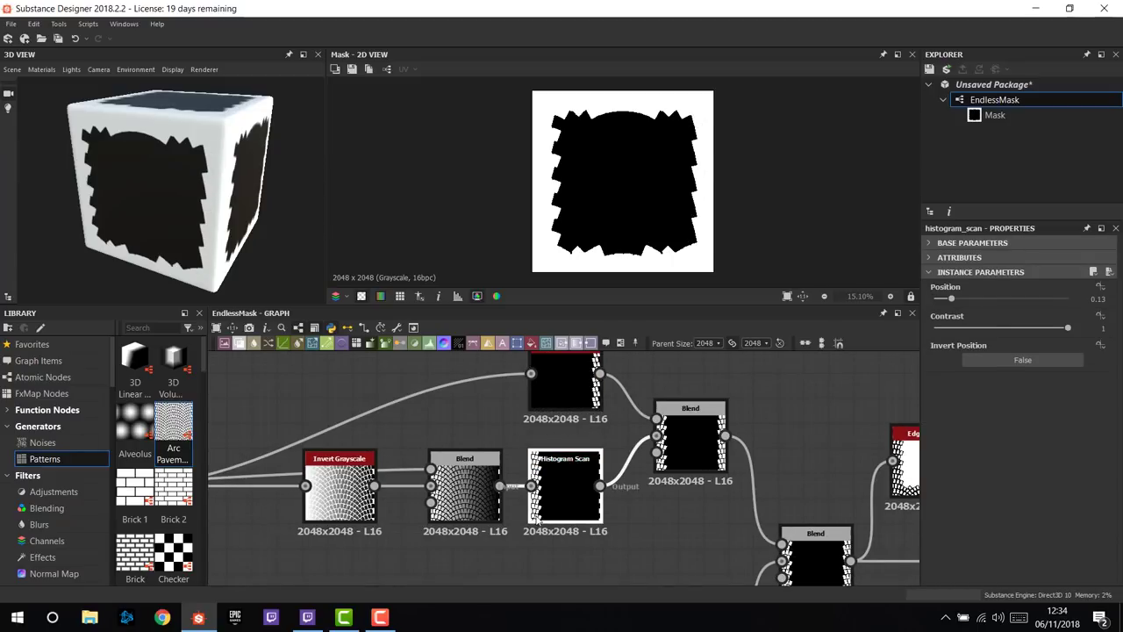
left_click(1100, 287)
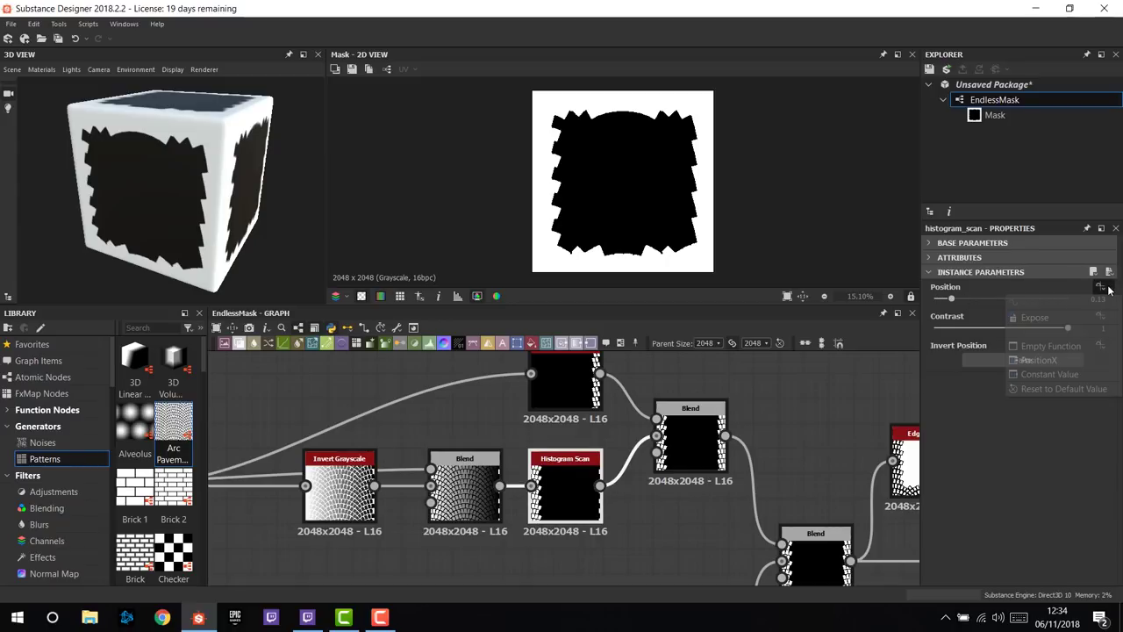
left_click(1044, 360)
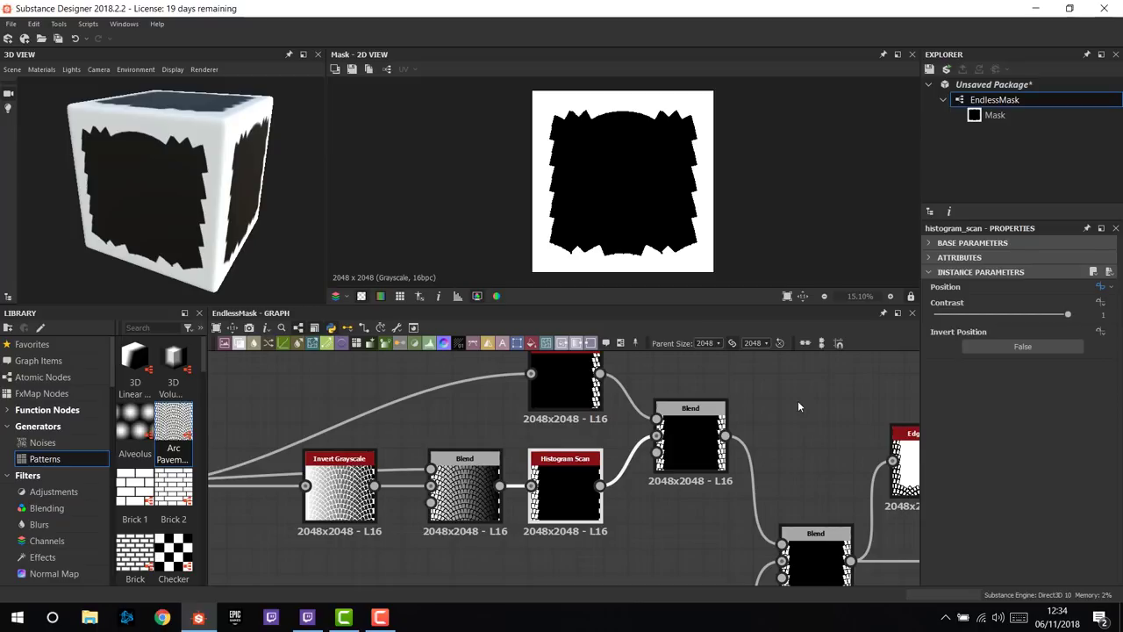
middle_click_drag(612, 413, 622, 437)
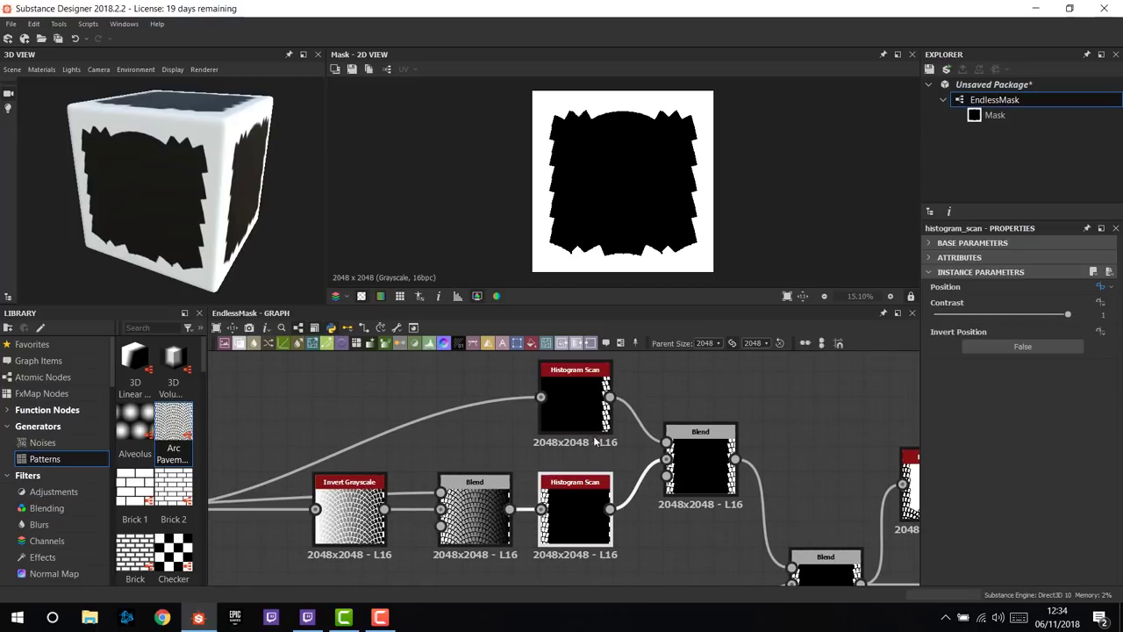
- Preview the graph's input parameters and test the side edges with PositionX at 0.04
left_click(813, 406)
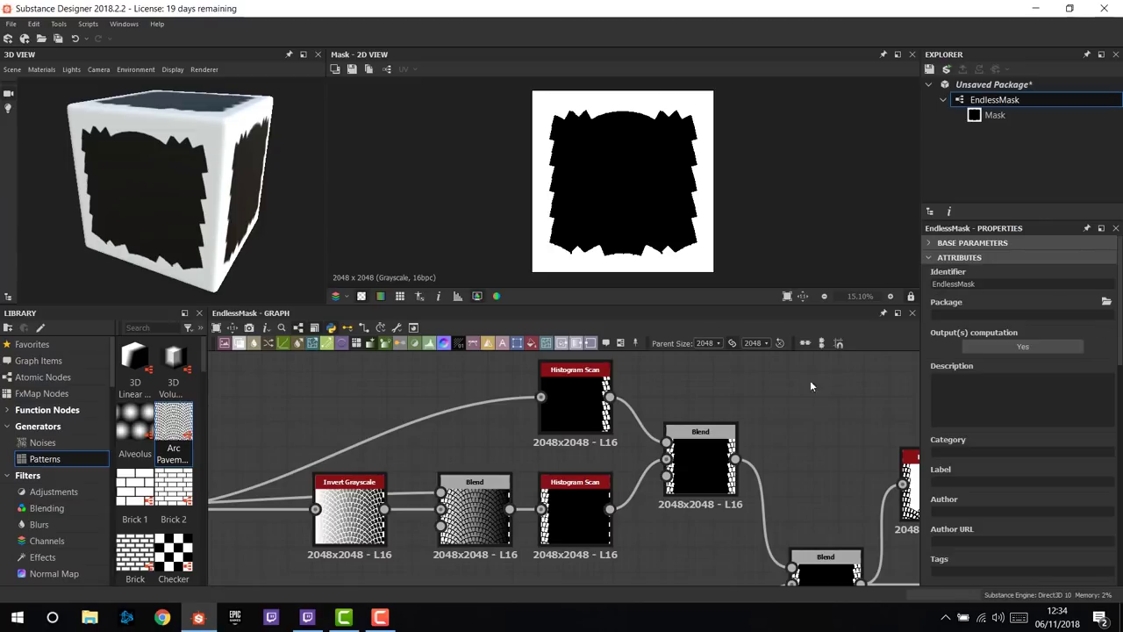
scroll(1018, 421, "down", 5)
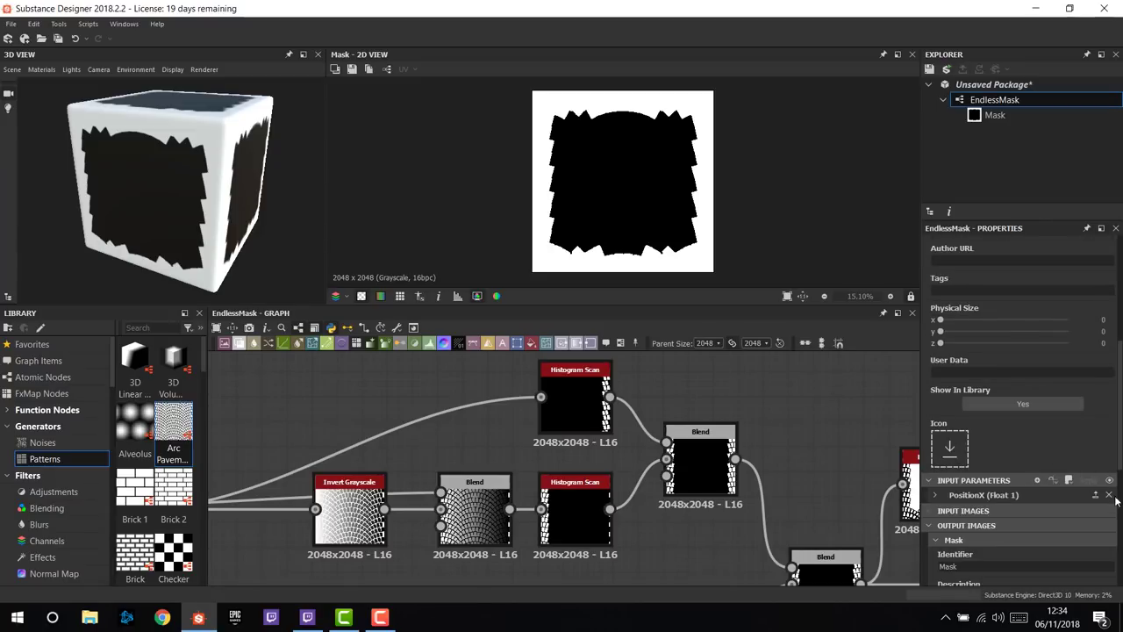
left_click(1110, 480)
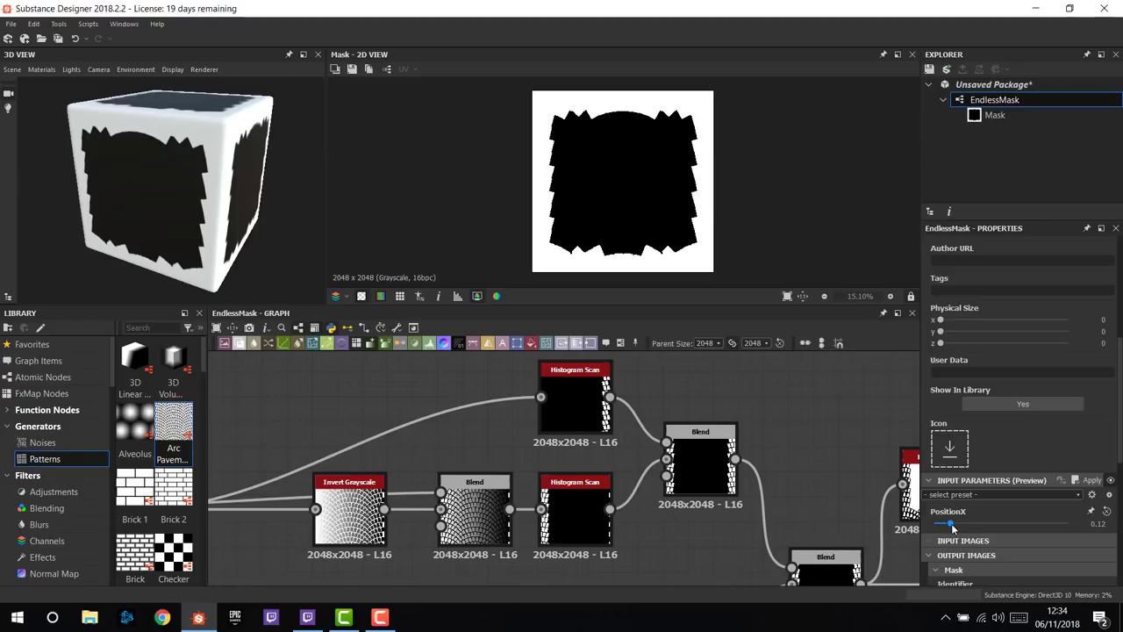
mouse_move(953, 525)
left_mouse_down()
mouse_move(1000, 524)
mouse_move(940, 527)
left_mouse_up()
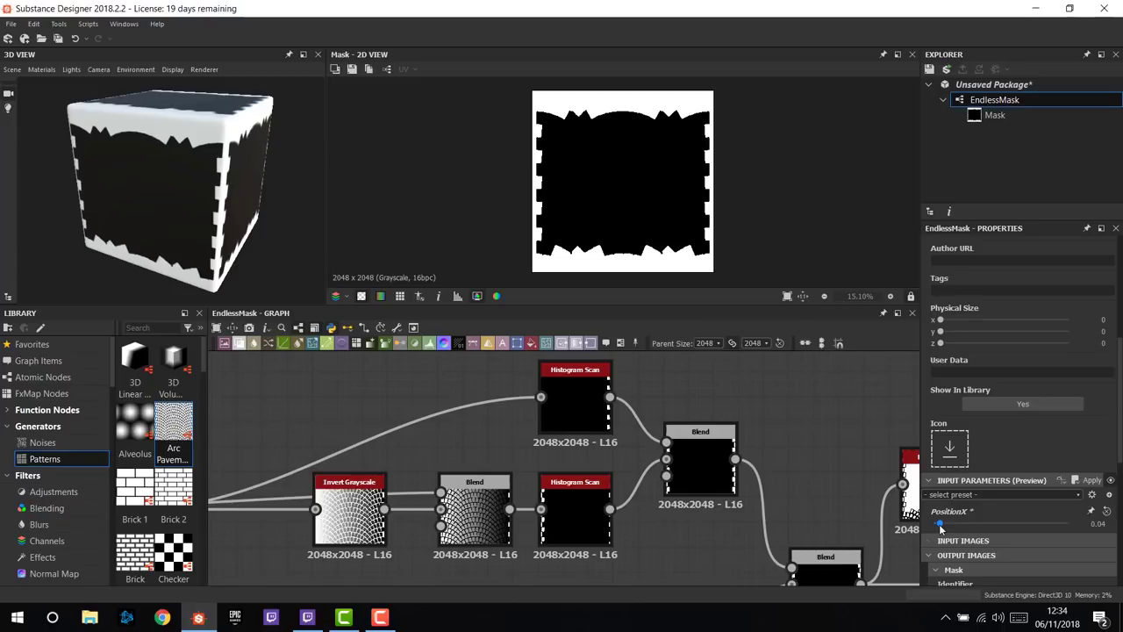
- Expose the Position parameter of the vertical branch's upper Histogram Scan as a new graph input named PositionY
scroll(658, 418, "down", 2)
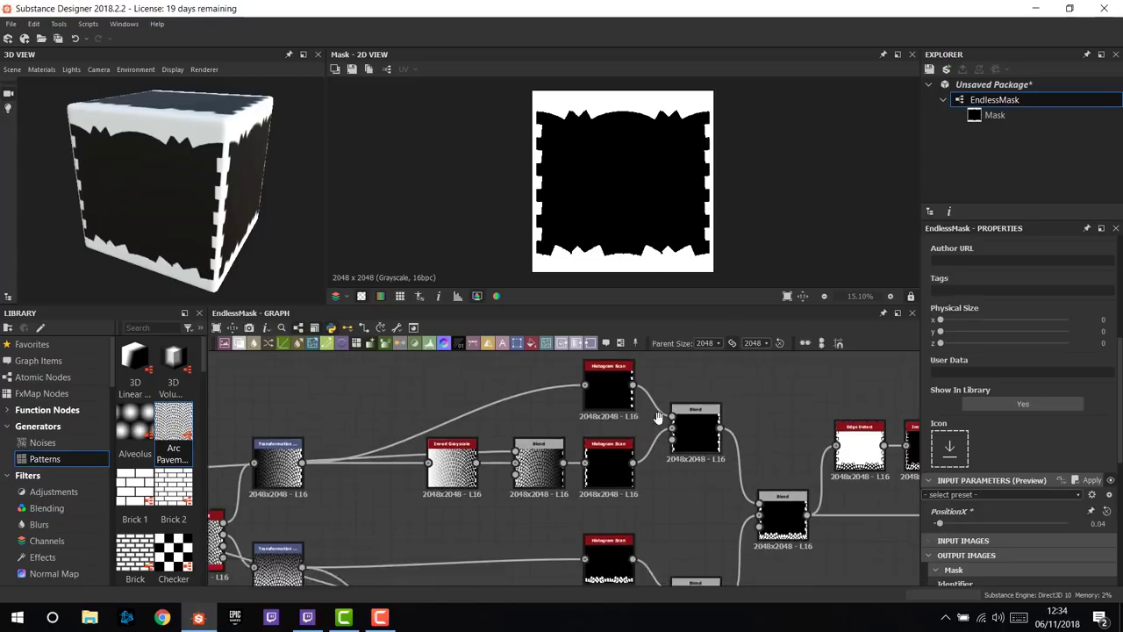
middle_click_drag(658, 418, 643, 330)
middle_click_drag(640, 464, 693, 396)
scroll(693, 396, "up", 2)
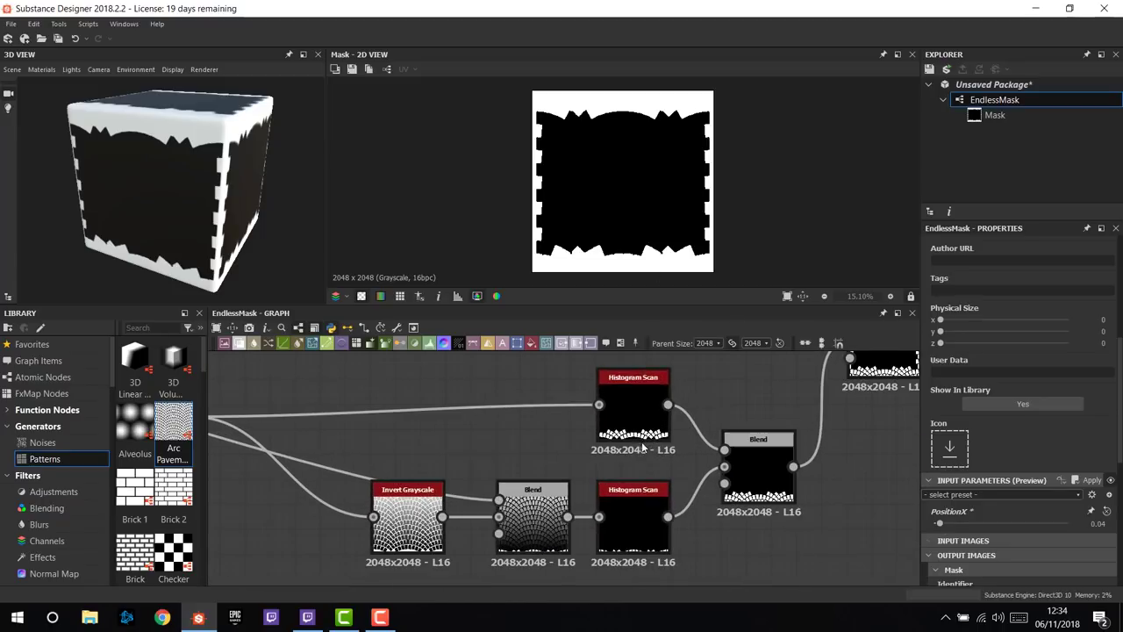
left_click(634, 541)
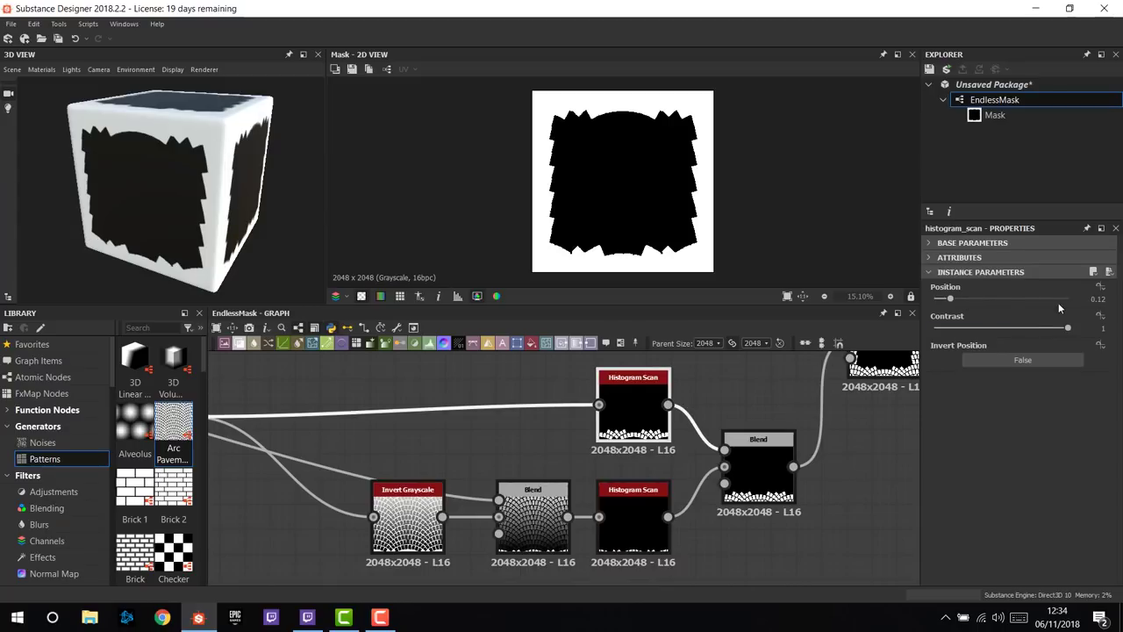
left_click(1099, 286)
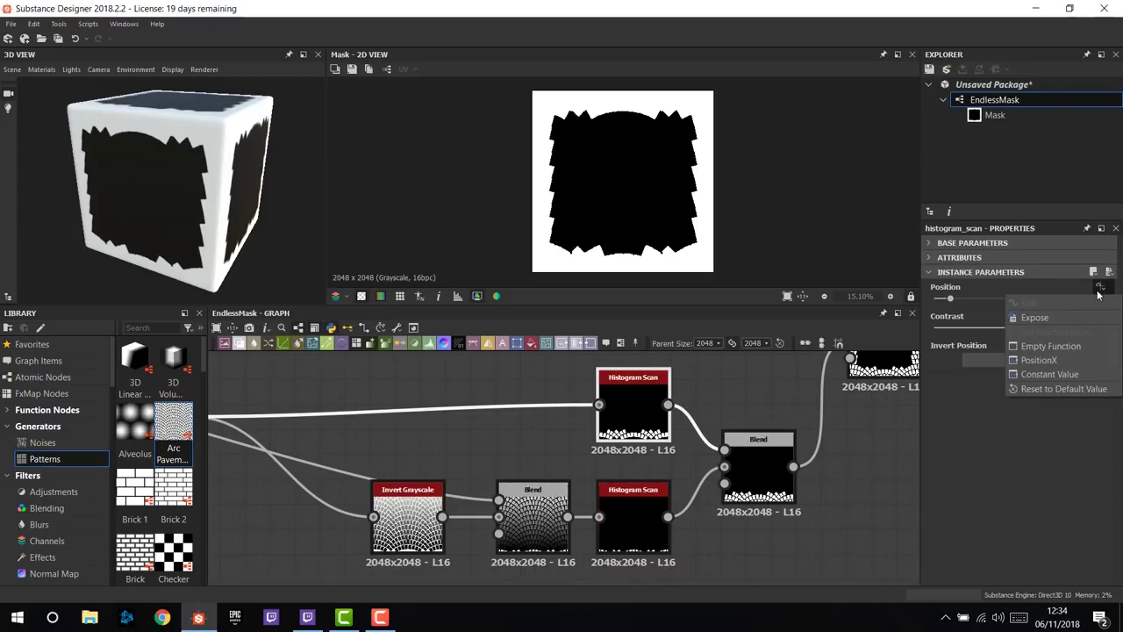
left_click(1056, 316)
left_click(617, 300)
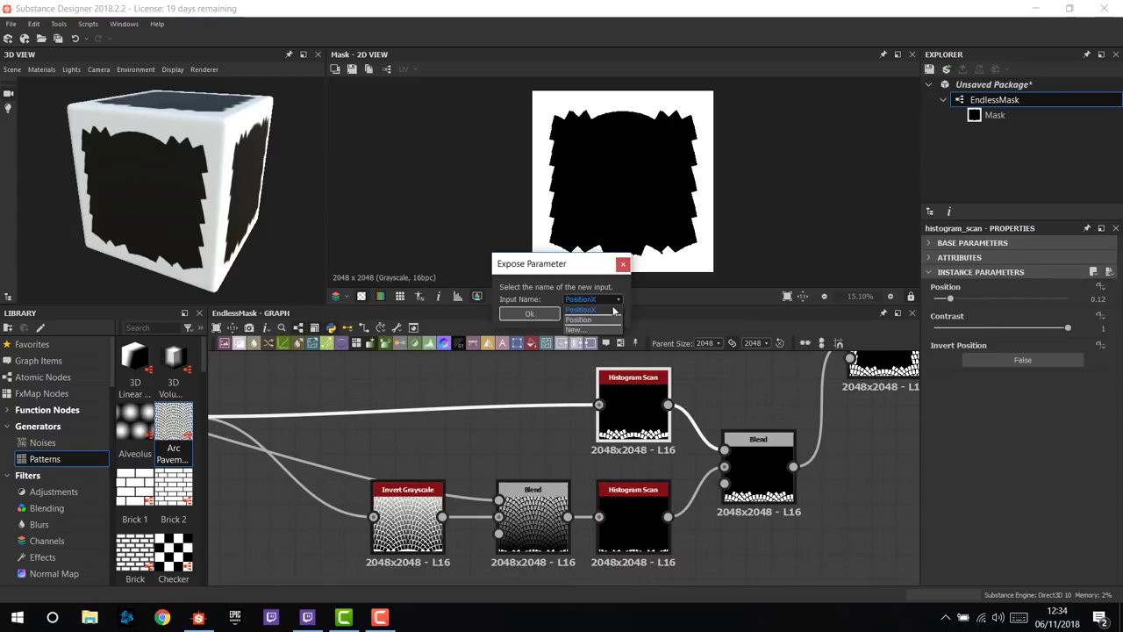
left_click(577, 329)
left_click(581, 299)
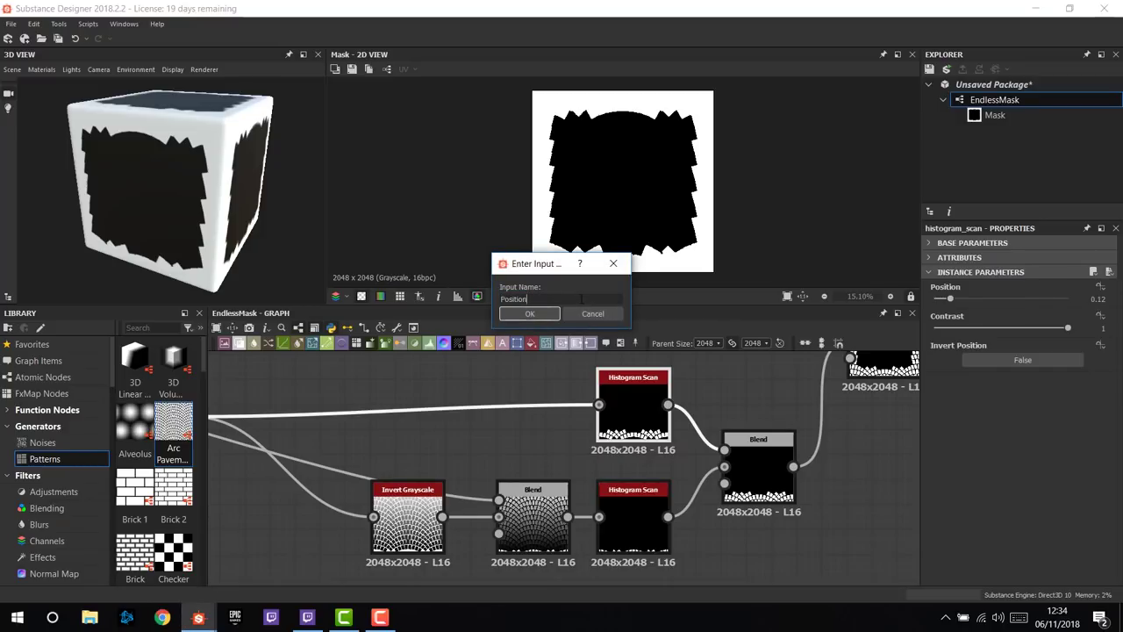
type("Y")
left_click(530, 313)
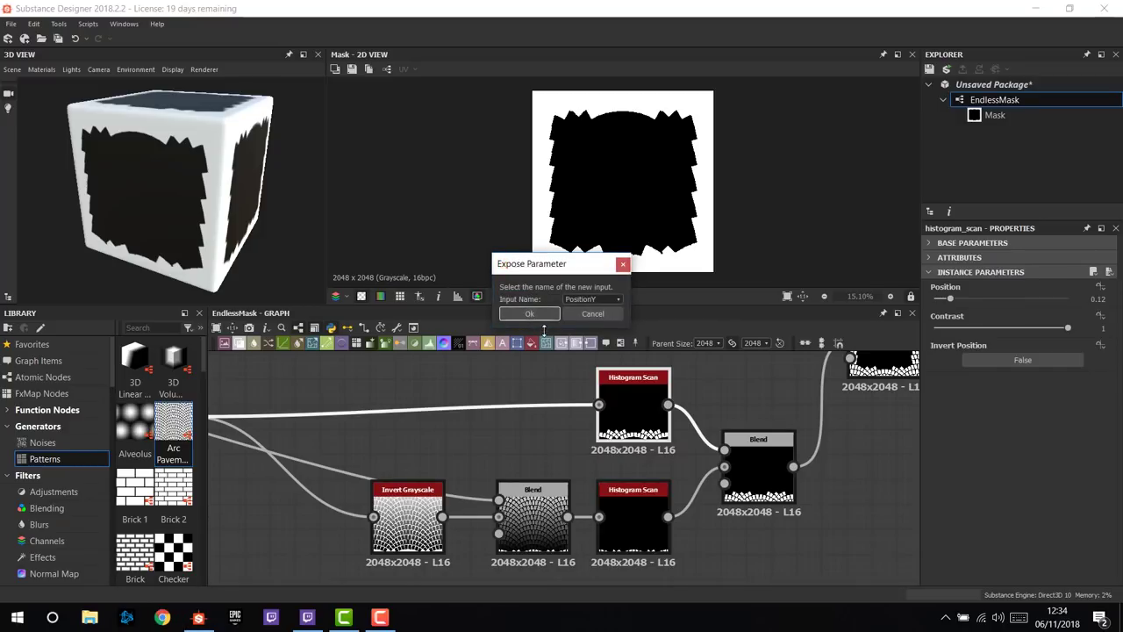
left_click(537, 318)
- Link the Position parameter of the vertical branch's lower Histogram Scan to the PositionY input
left_click(633, 525)
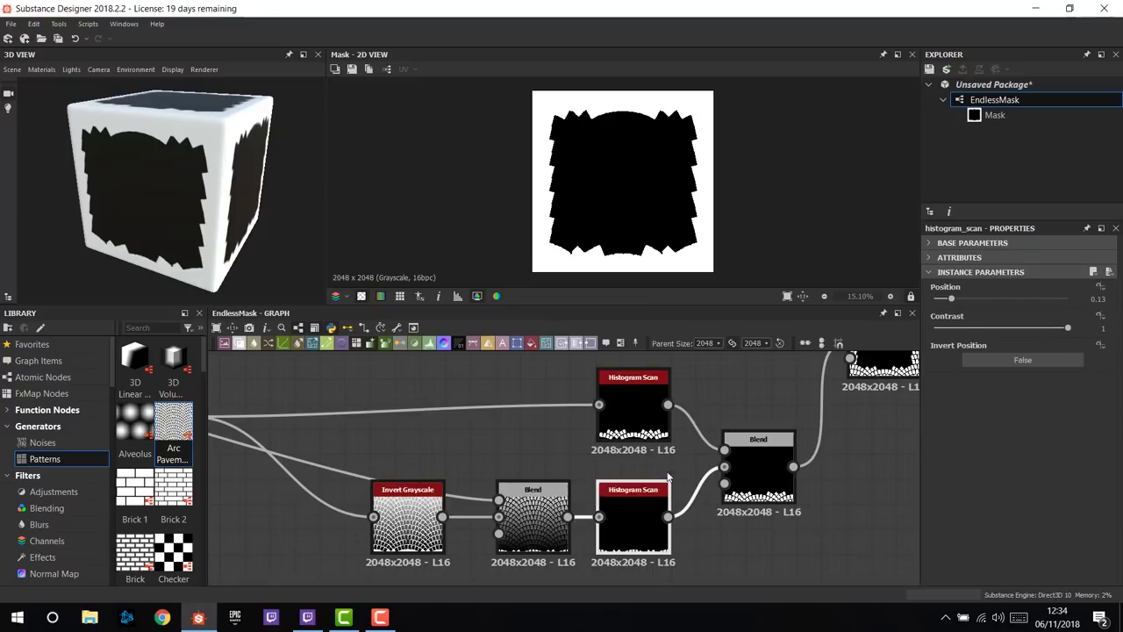
left_click(1099, 285)
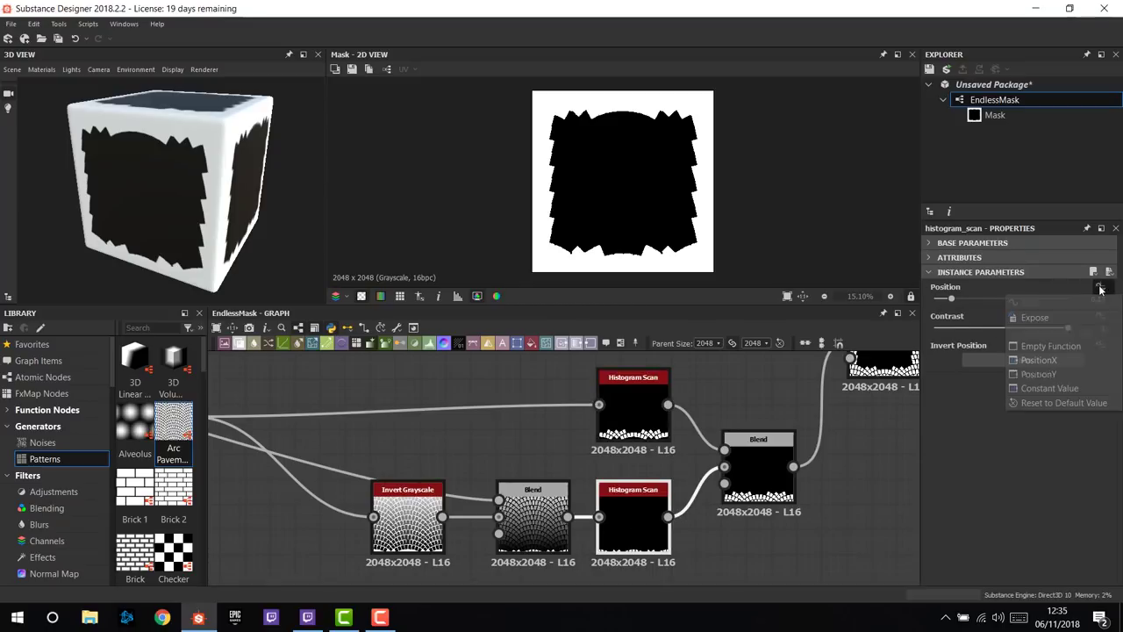
left_click(1059, 372)
- Preview the graph's input parameters with PositionX at 0.08 and PositionY at 0.06
left_click(893, 459)
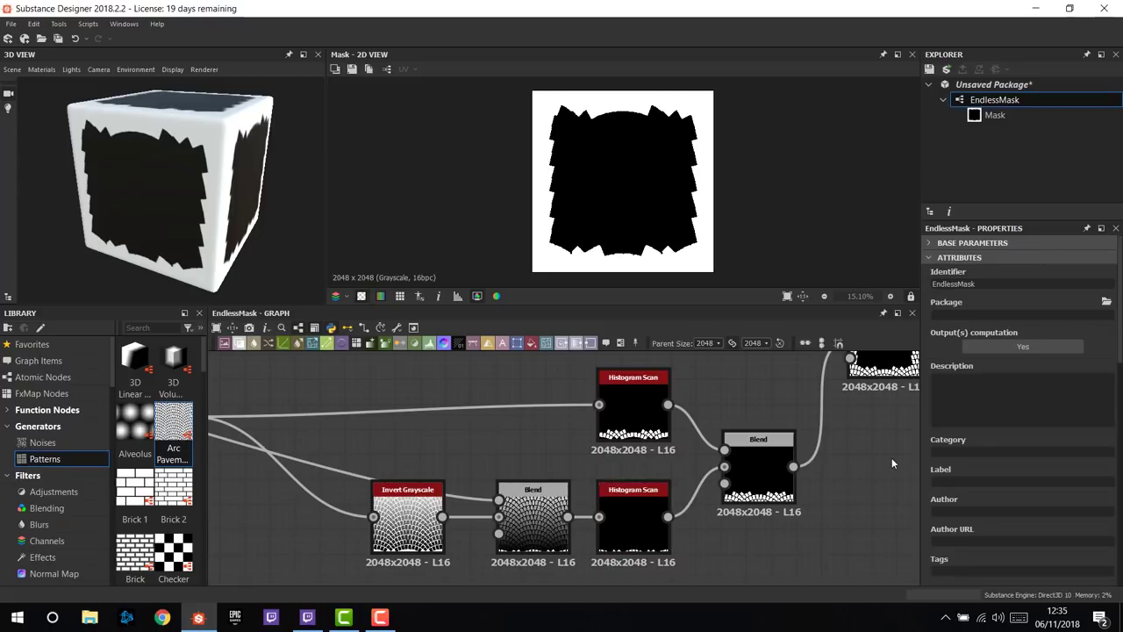
scroll(982, 412, "down", 5)
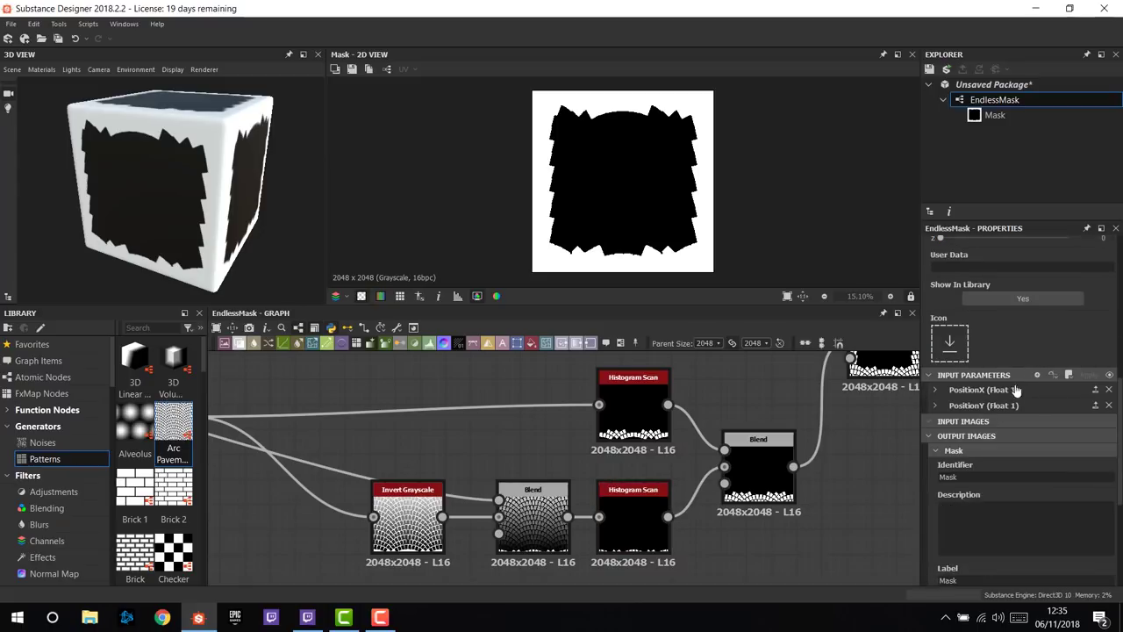
left_click(1110, 375)
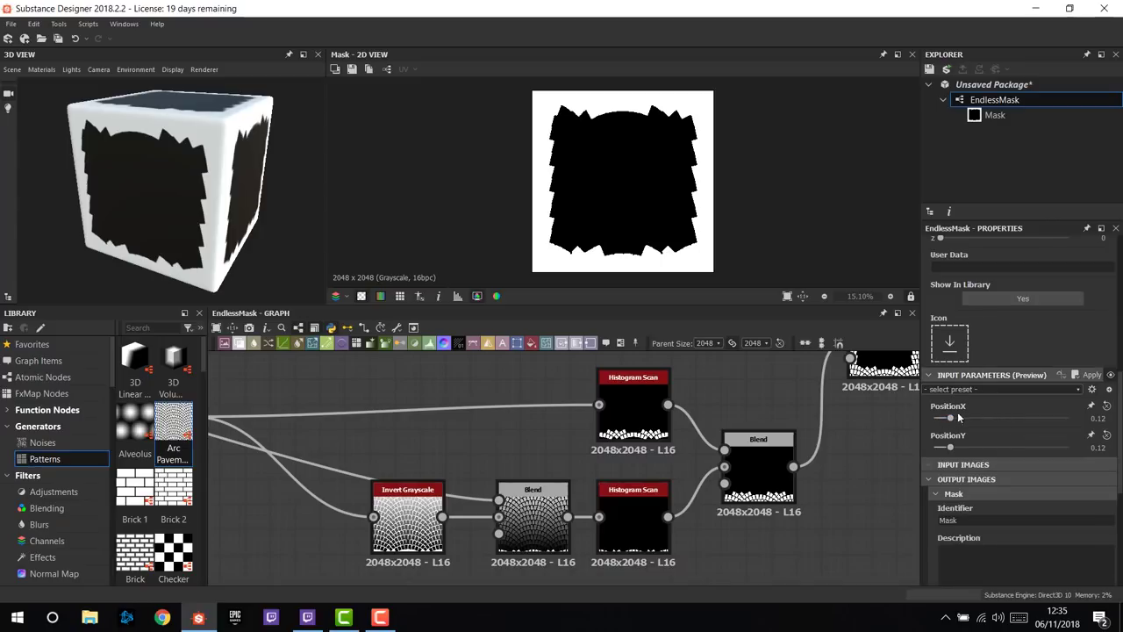
left_click_drag(949, 417, 941, 458)
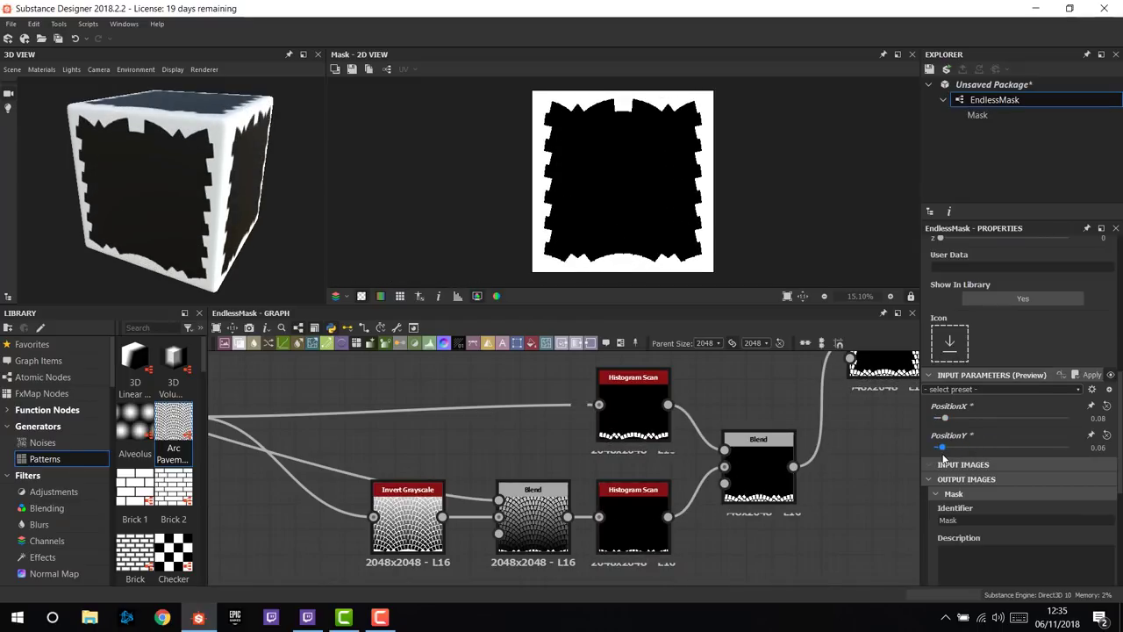
- Expose the Edge Detect node's Edge Width parameter as a graph input named edge_width
scroll(739, 476, "down", 3)
scroll(606, 497, "up", 5)
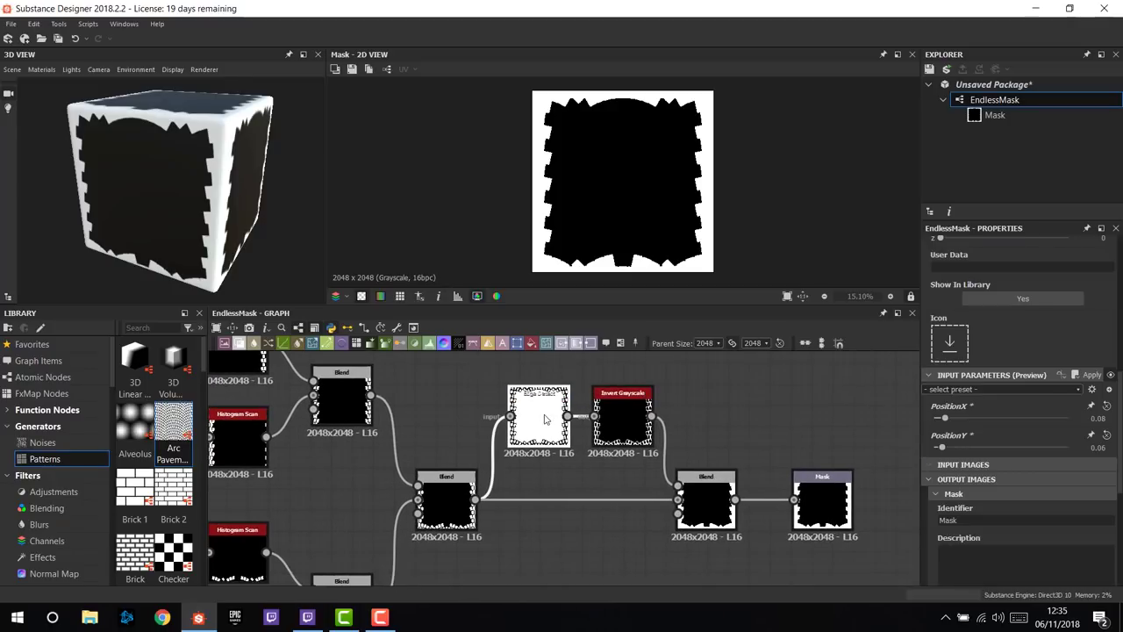
double_click(535, 420)
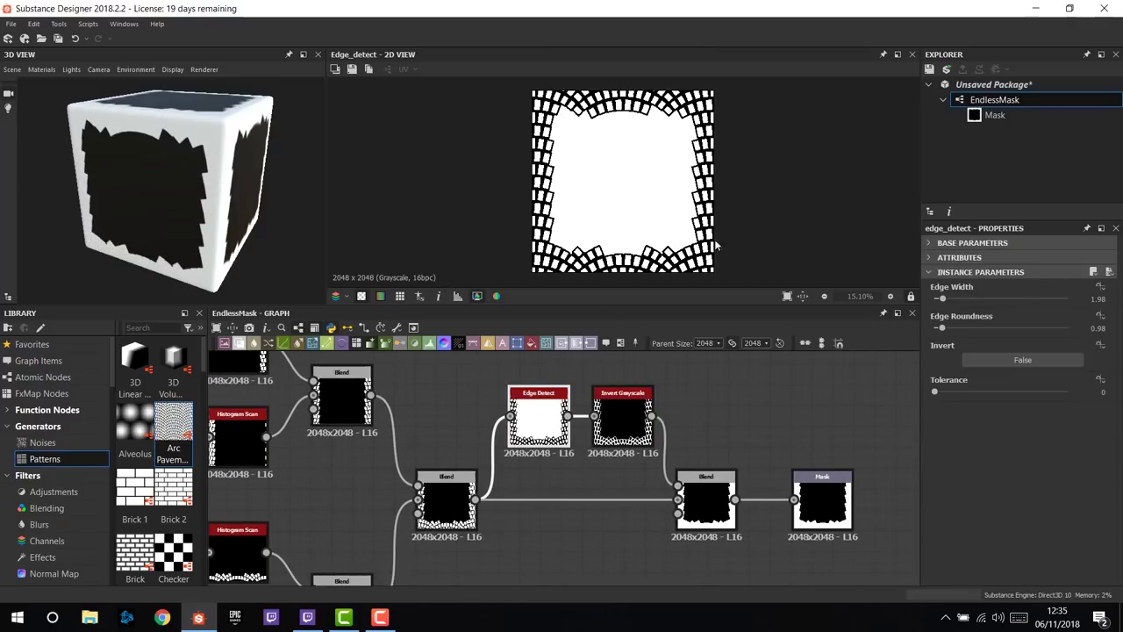
left_click(1099, 289)
left_click(1035, 318)
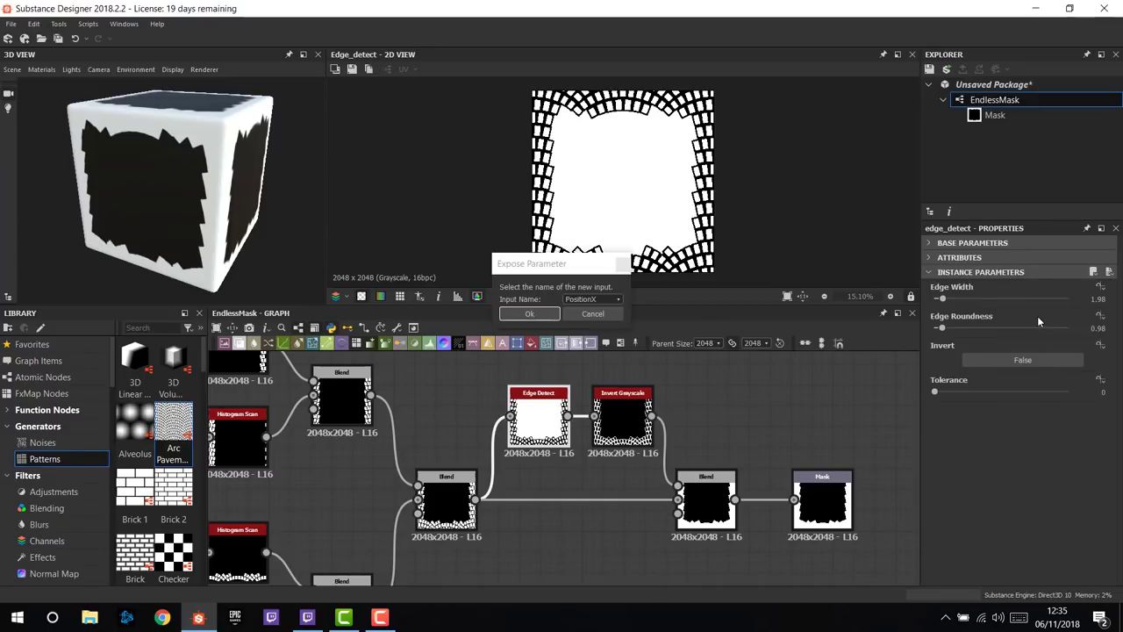
left_click(619, 300)
left_click(590, 324)
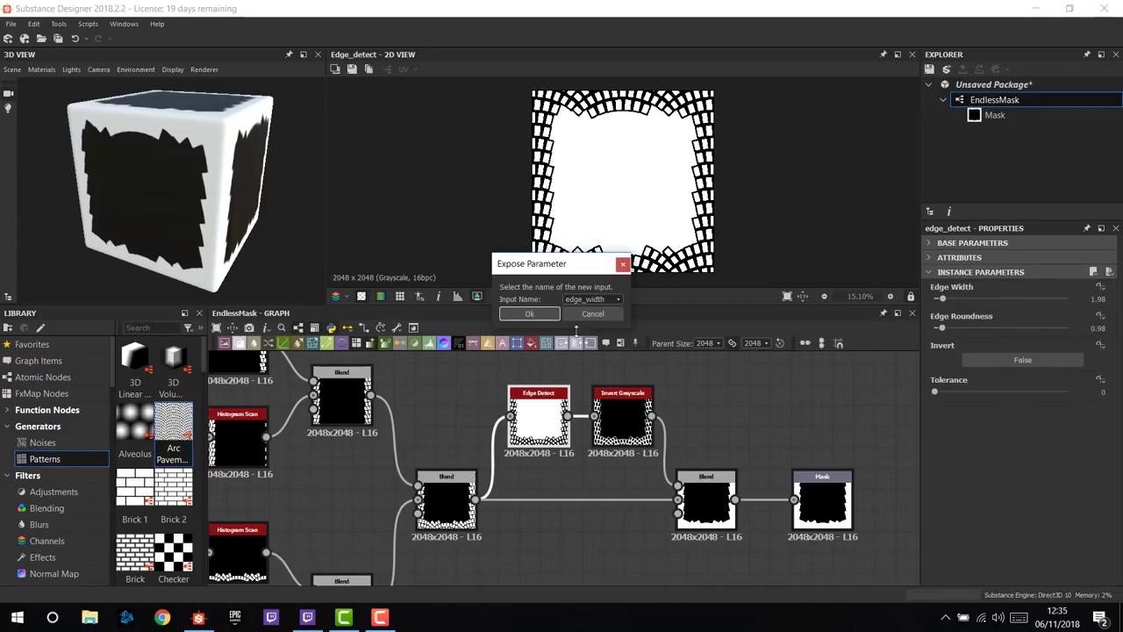
left_click(529, 314)
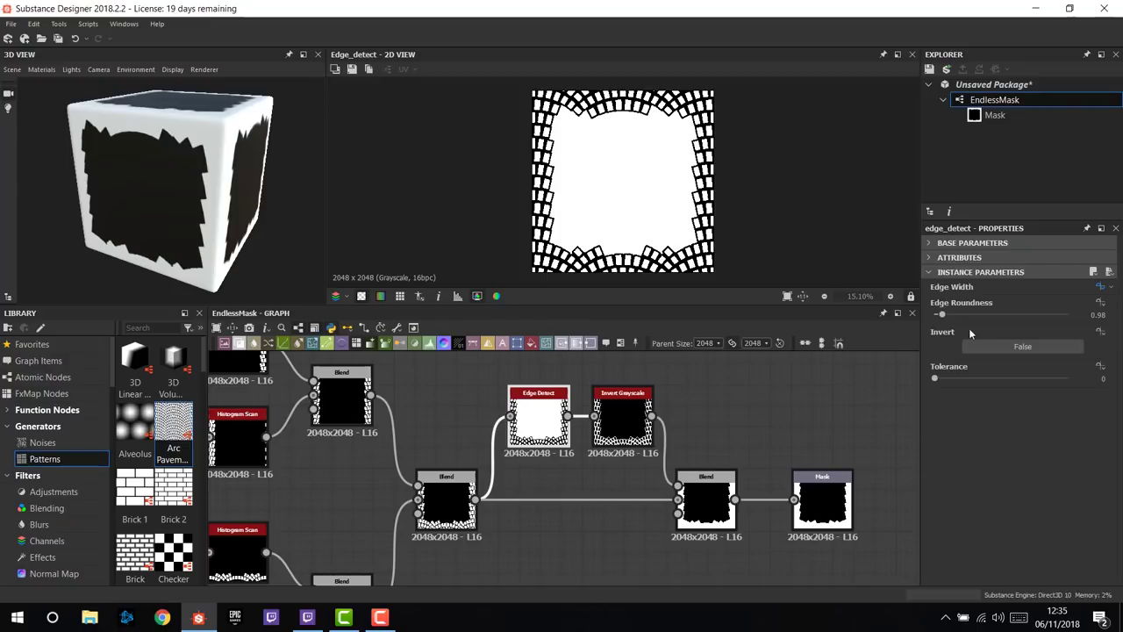
- Expose the Edge Detect's Edge Roundness as a graph input named edge_roundness and display the Mask output in the 2D view
left_click(1100, 302)
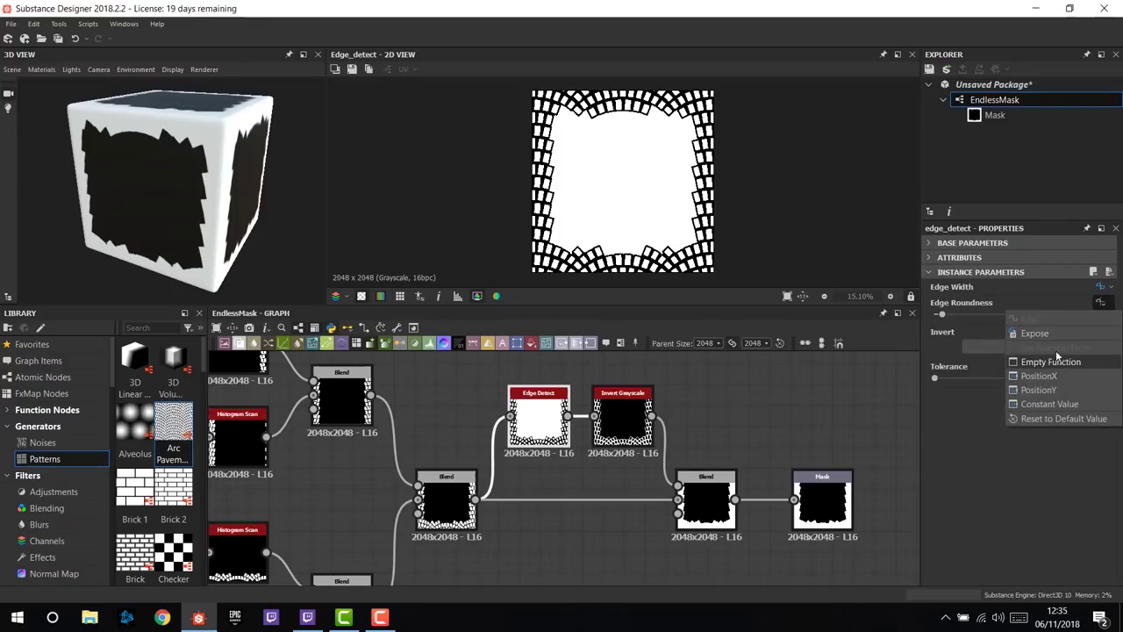
left_click(1025, 333)
left_click(618, 298)
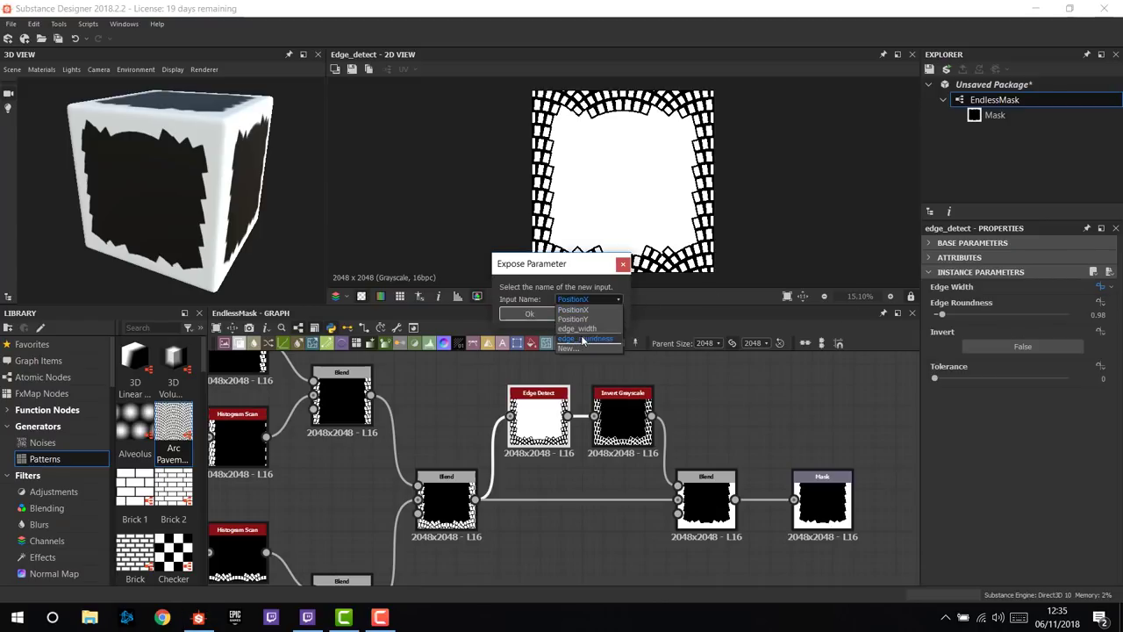
left_click(553, 326)
left_click(542, 316)
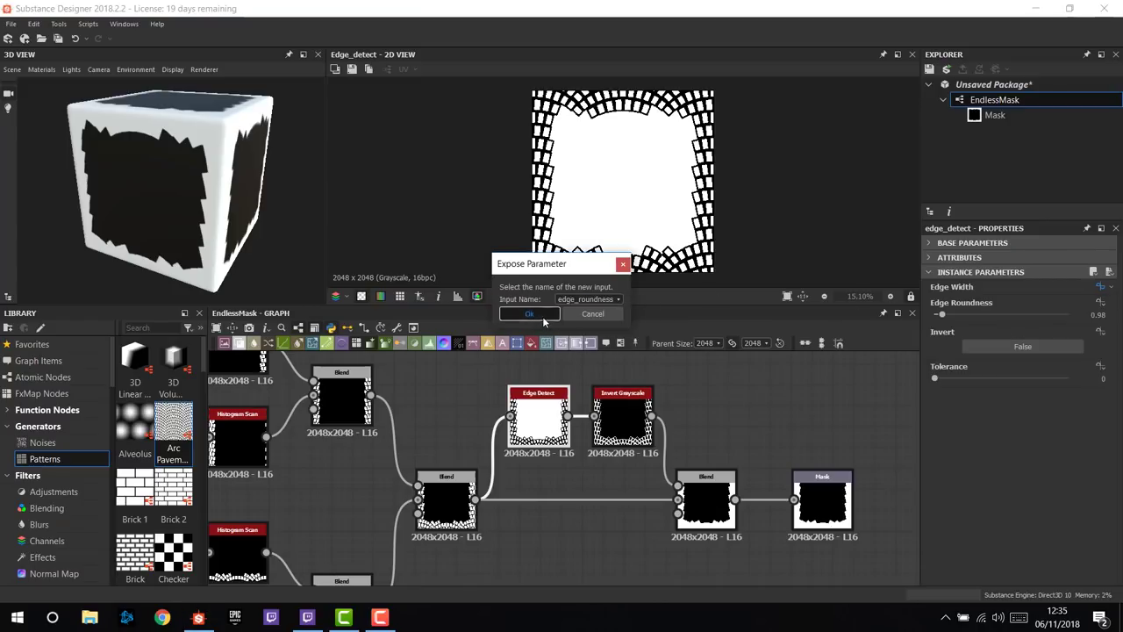
scroll(759, 403, "down", 4)
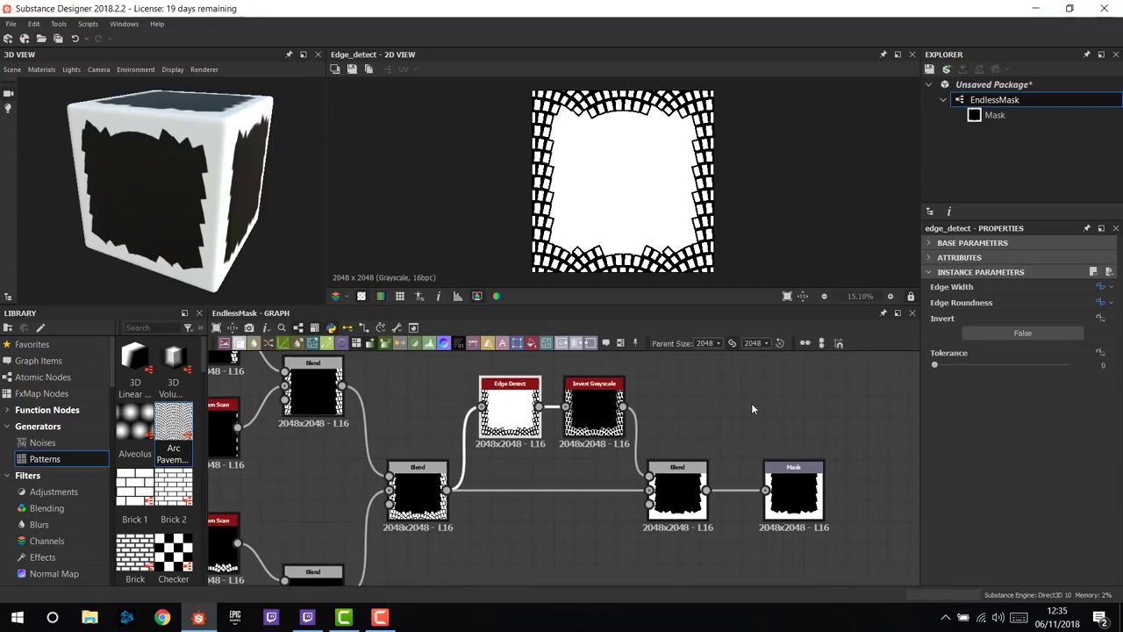
double_click(781, 458)
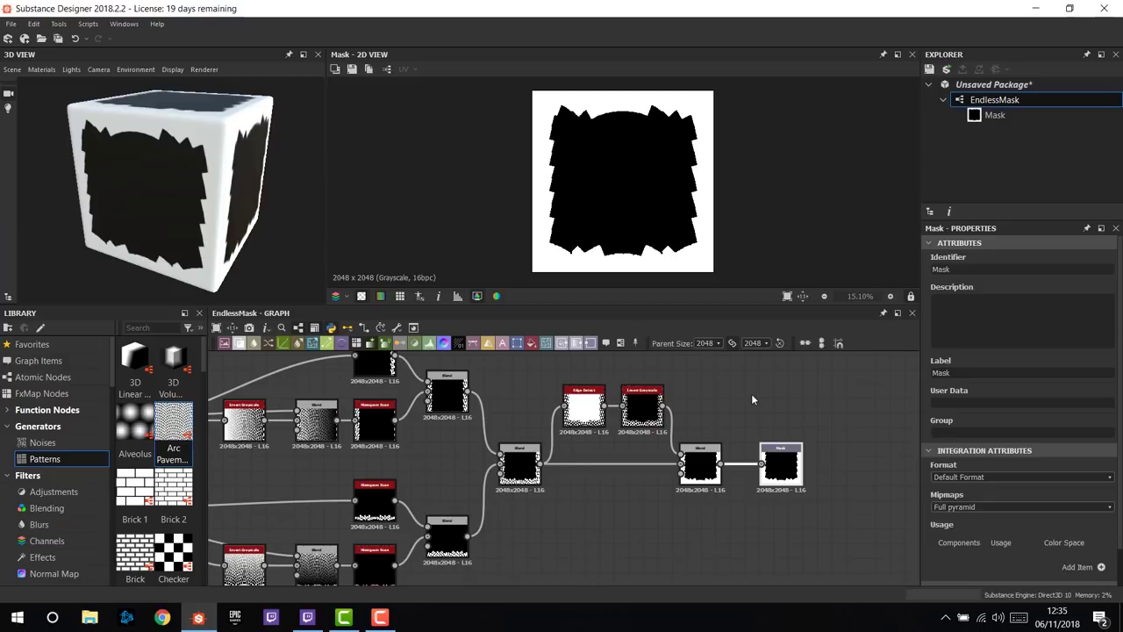
- Move the Arc Pavement node directly above the Brick 1 node at the start of the graph
scroll(719, 418, "down", 3)
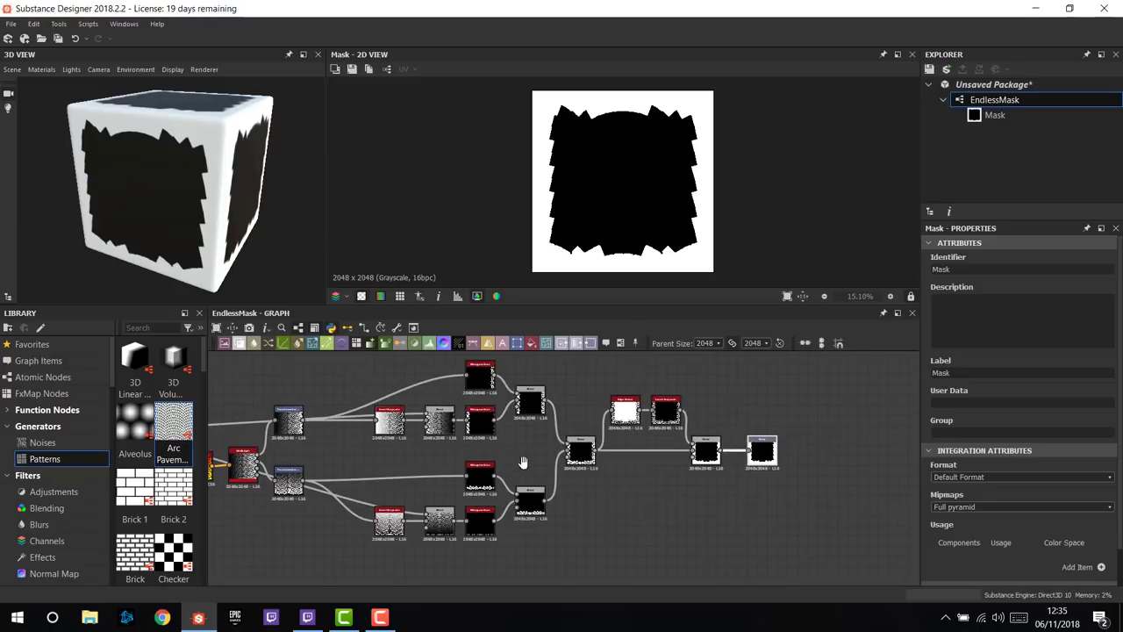
middle_click_drag(523, 462, 917, 454)
scroll(483, 426, "up", 2)
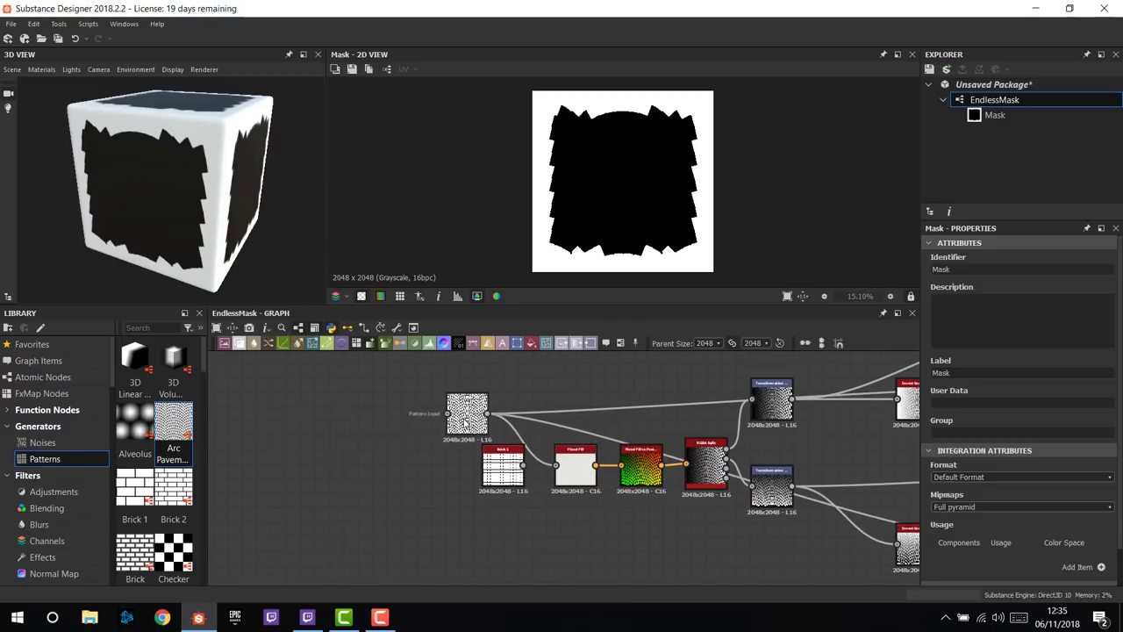
left_click_drag(468, 418, 503, 409)
scroll(503, 408, "up", 3)
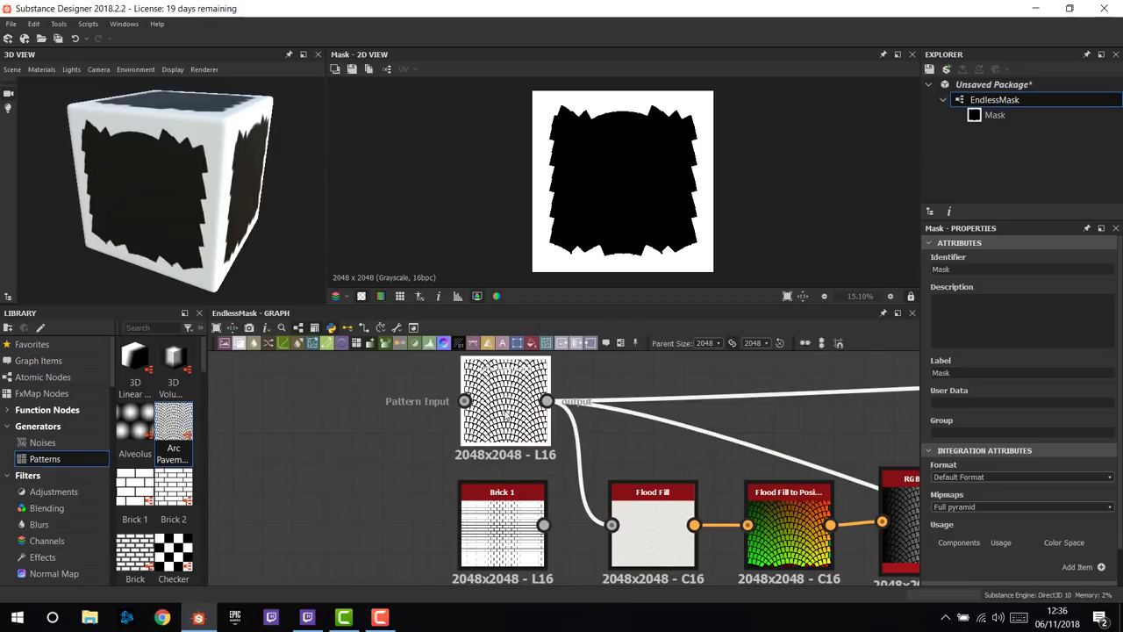
scroll(500, 413, "down", 1)
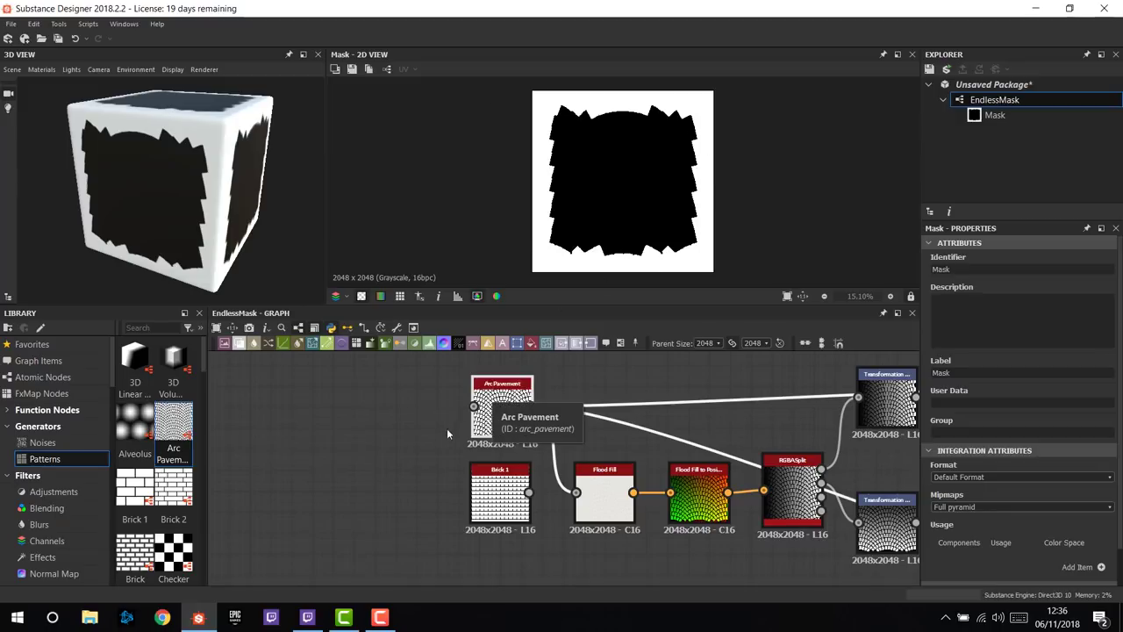
middle_click_drag(447, 428, 355, 451)
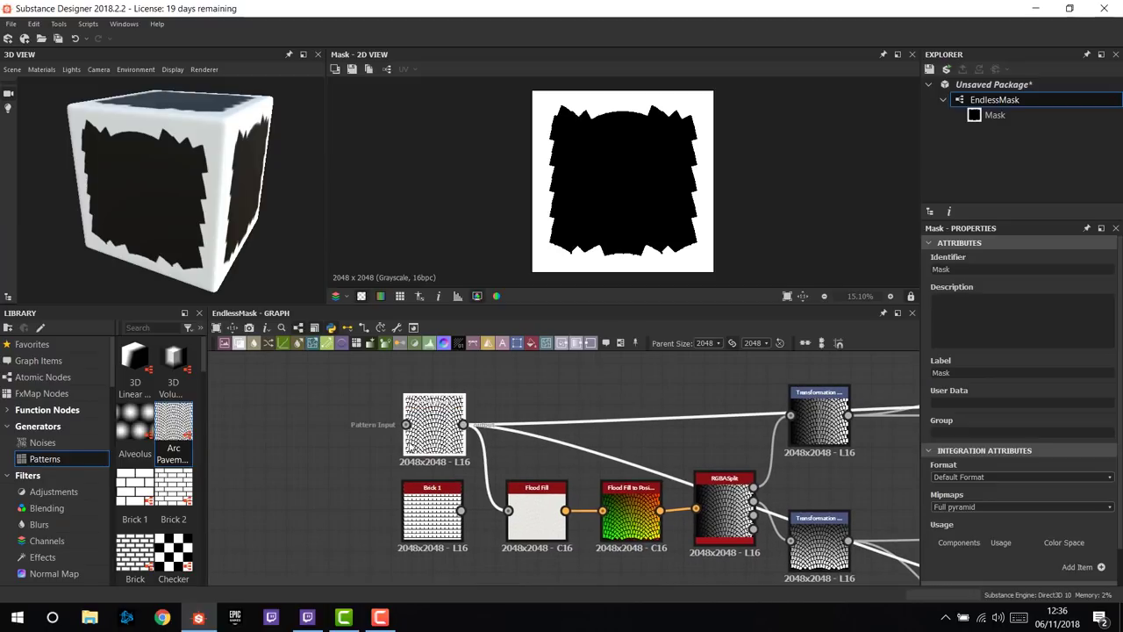
mouse_move(439, 409)
left_mouse_down()
mouse_move(376, 419)
mouse_move(428, 425)
mouse_move(447, 400)
left_mouse_up()
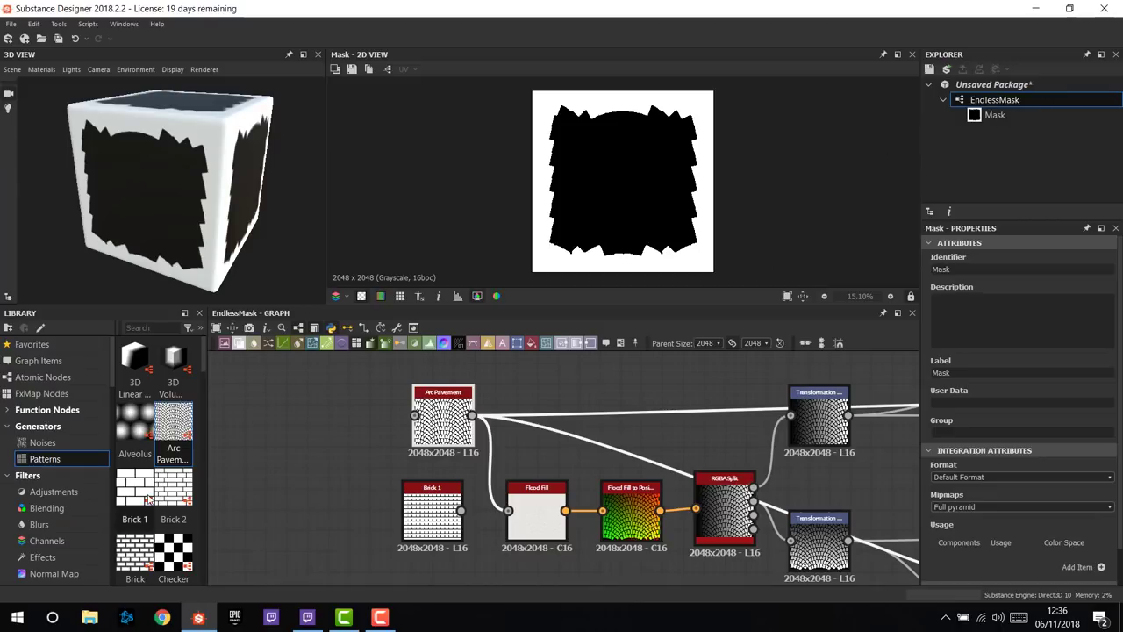
scroll(176, 447, "down", 5)
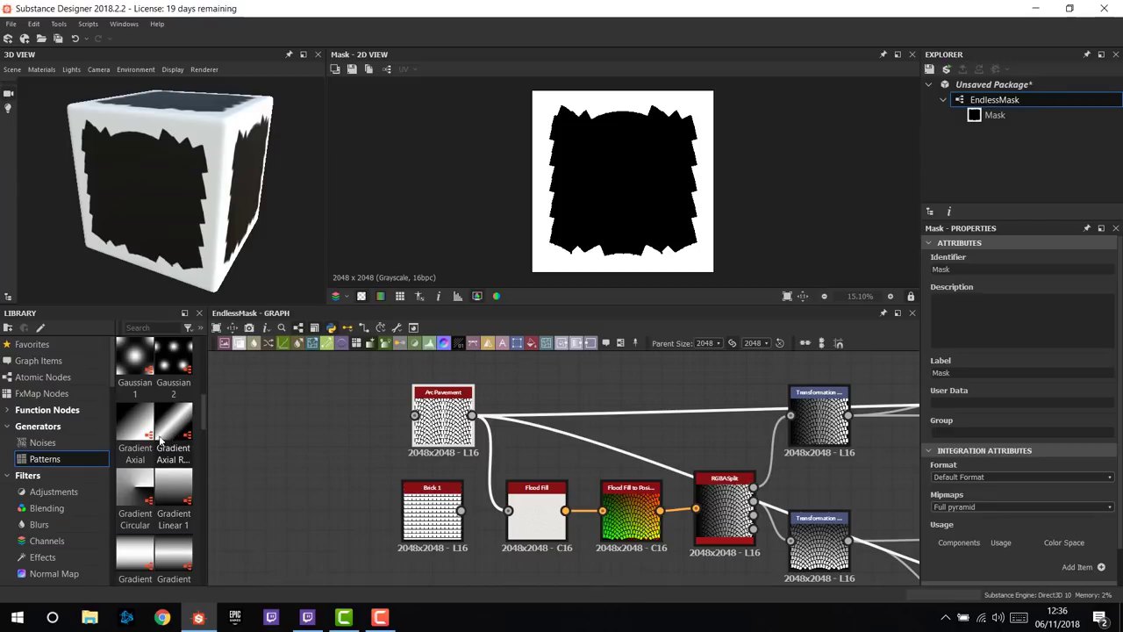
scroll(162, 441, "down", 6)
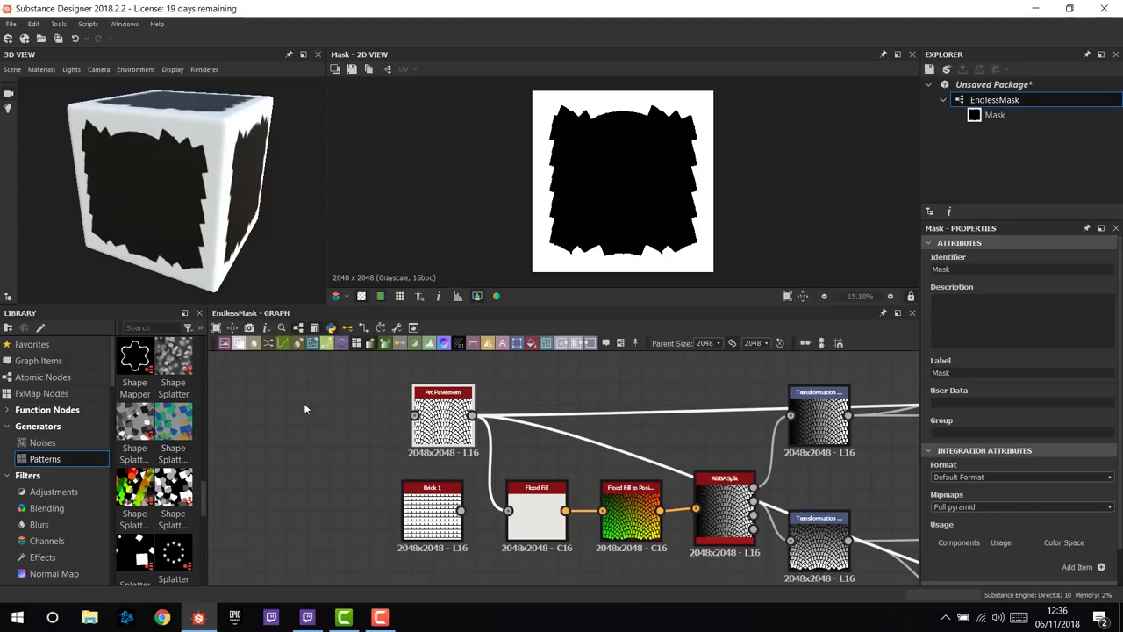
- Add an Input Grayscale node beside Arc Pavement and transfer all of Arc Pavement's outgoing links to it
middle_click_drag(303, 403, 449, 407)
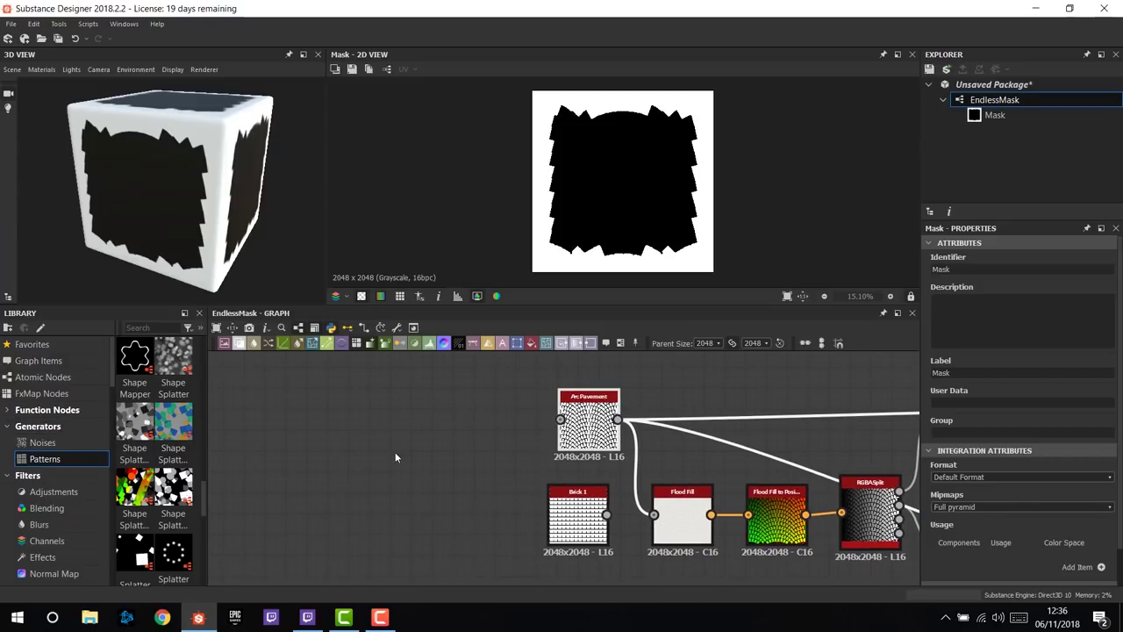
middle_click_drag(397, 452, 350, 418)
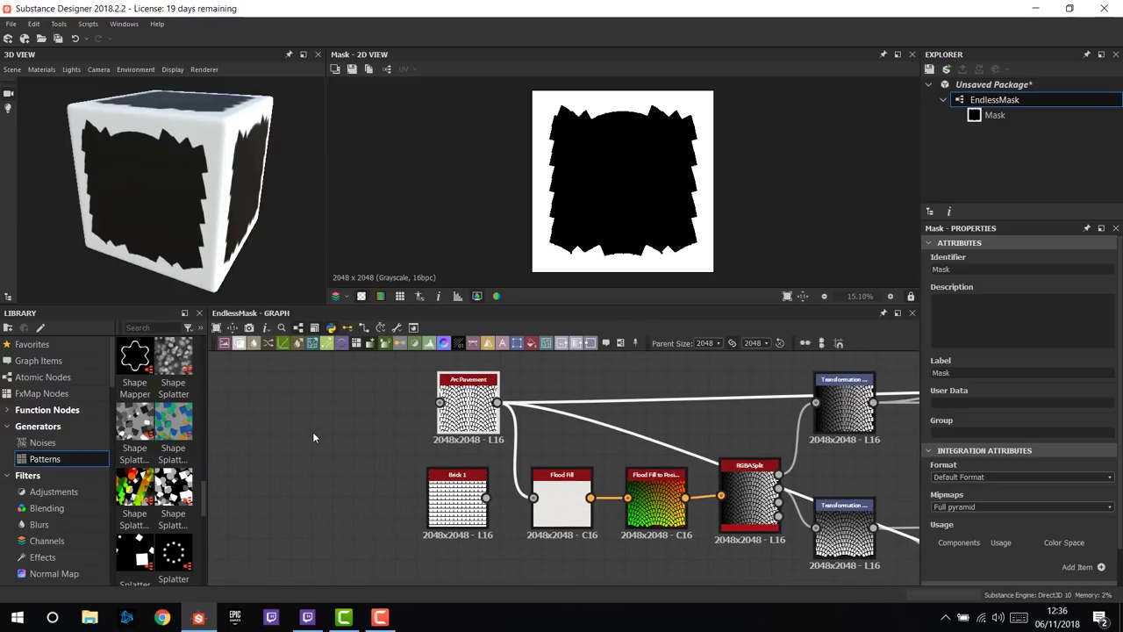
right_click(314, 437)
mouse_move(366, 160)
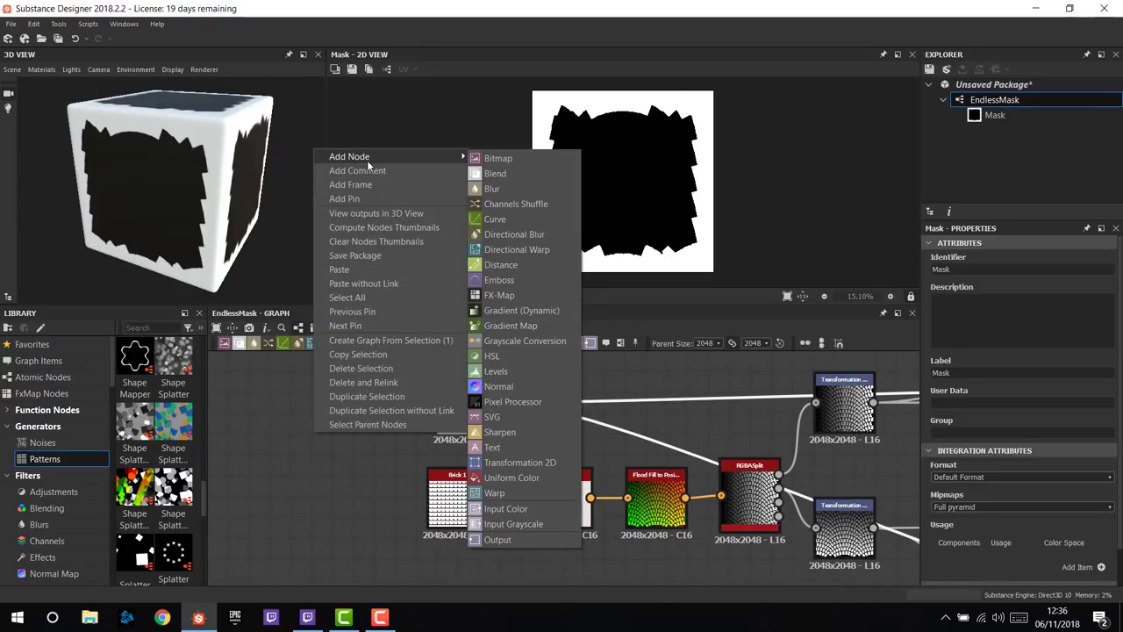
left_click(520, 523)
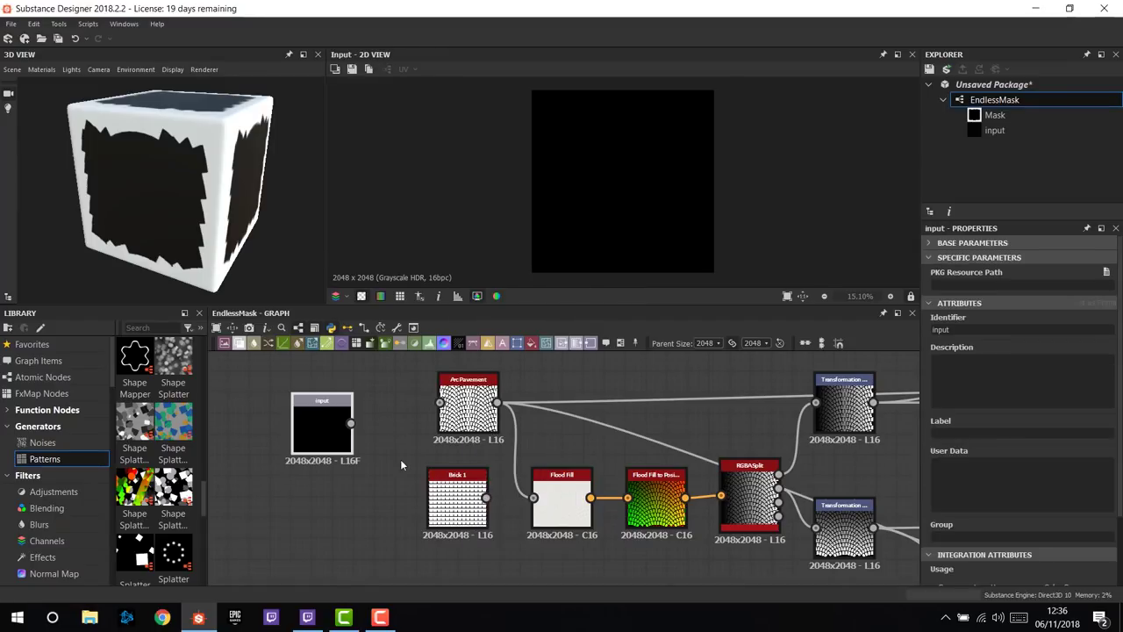
middle_click_drag(400, 459, 369, 472)
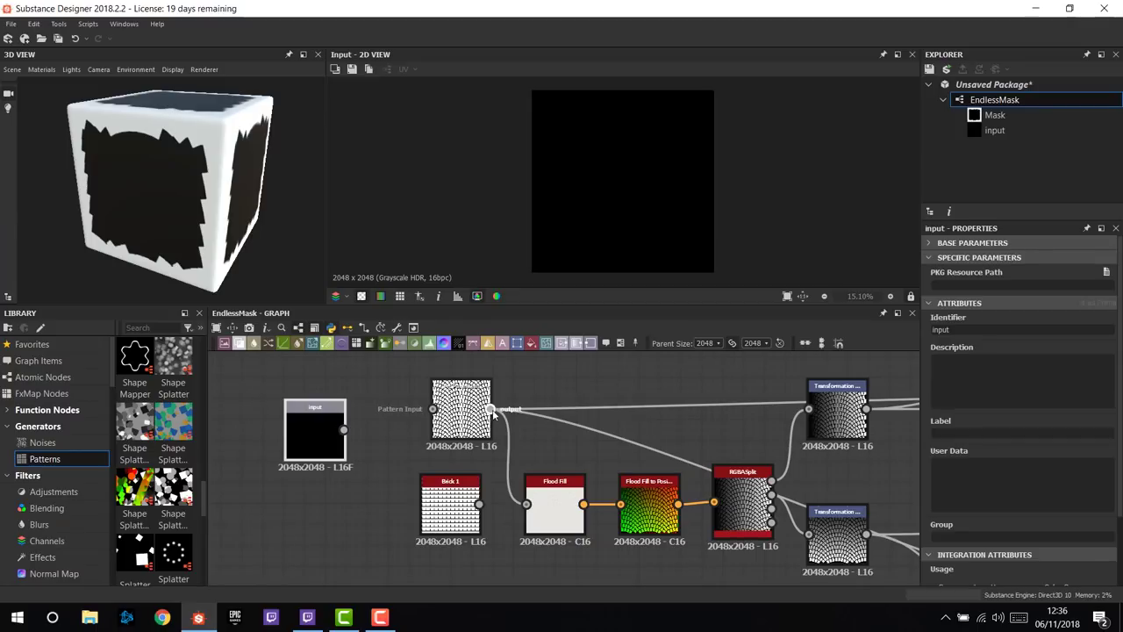
left_click_drag(490, 410, 343, 429, "shift")
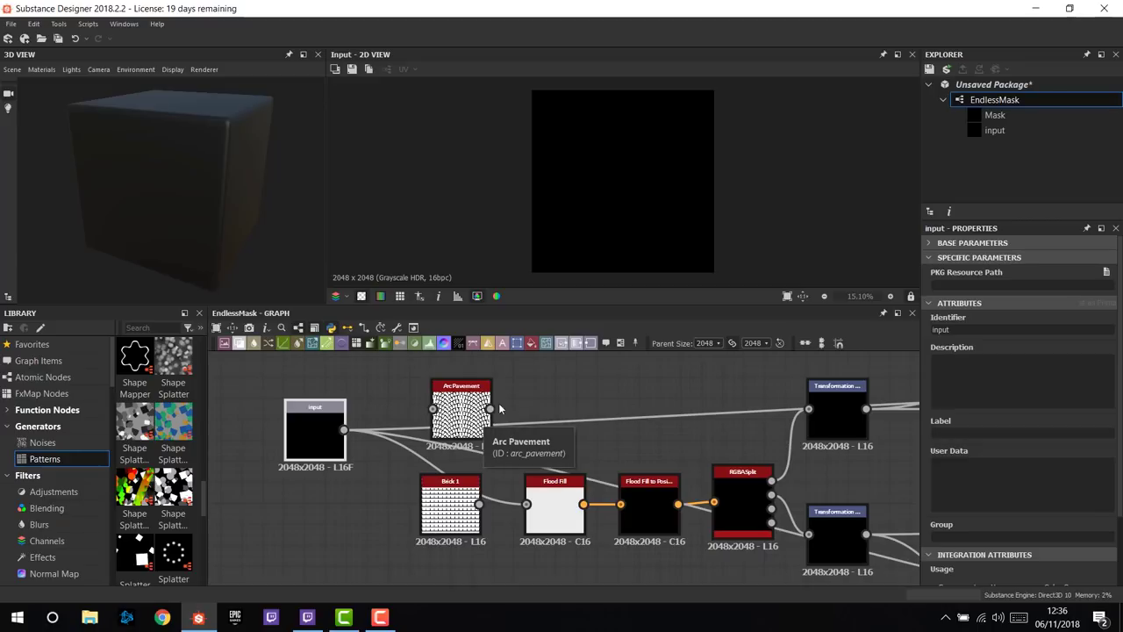
- Place the input node at the head of the linked node chain and set the unlinked Arc Pavement and Brick 1 nodes aside
left_click_drag(472, 426, 451, 386)
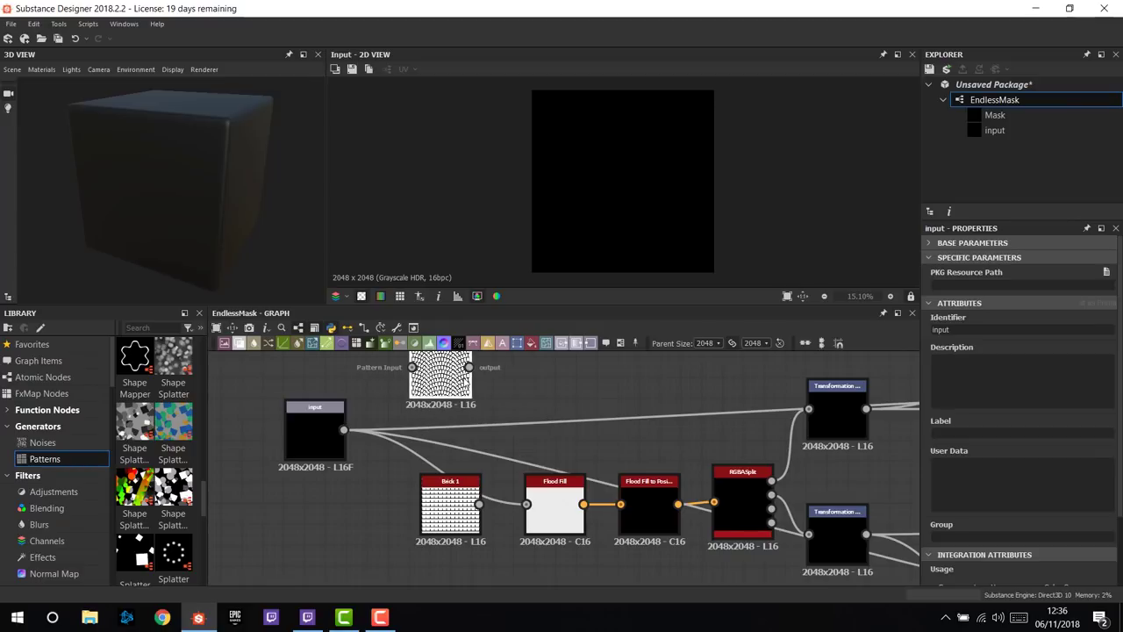
middle_click_drag(451, 388, 447, 430)
left_click_drag(448, 431, 406, 390)
middle_click_drag(425, 445, 410, 414)
left_click_drag(303, 448, 432, 443)
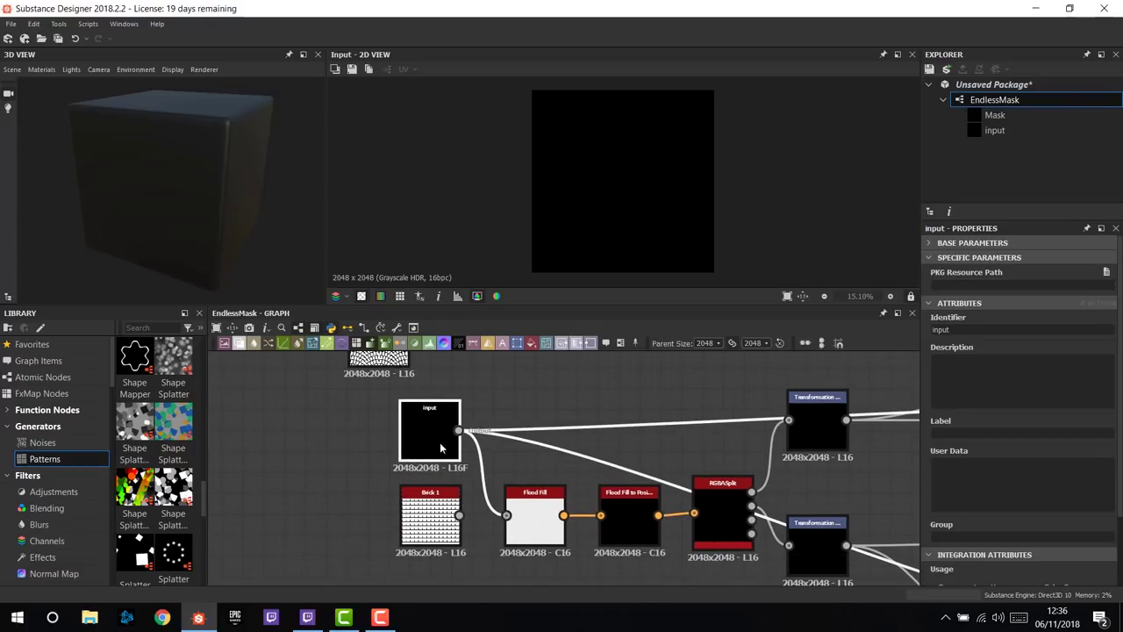
left_click(378, 384)
left_click_drag(379, 362, 337, 363)
left_click_drag(425, 493, 334, 470)
left_click(391, 451)
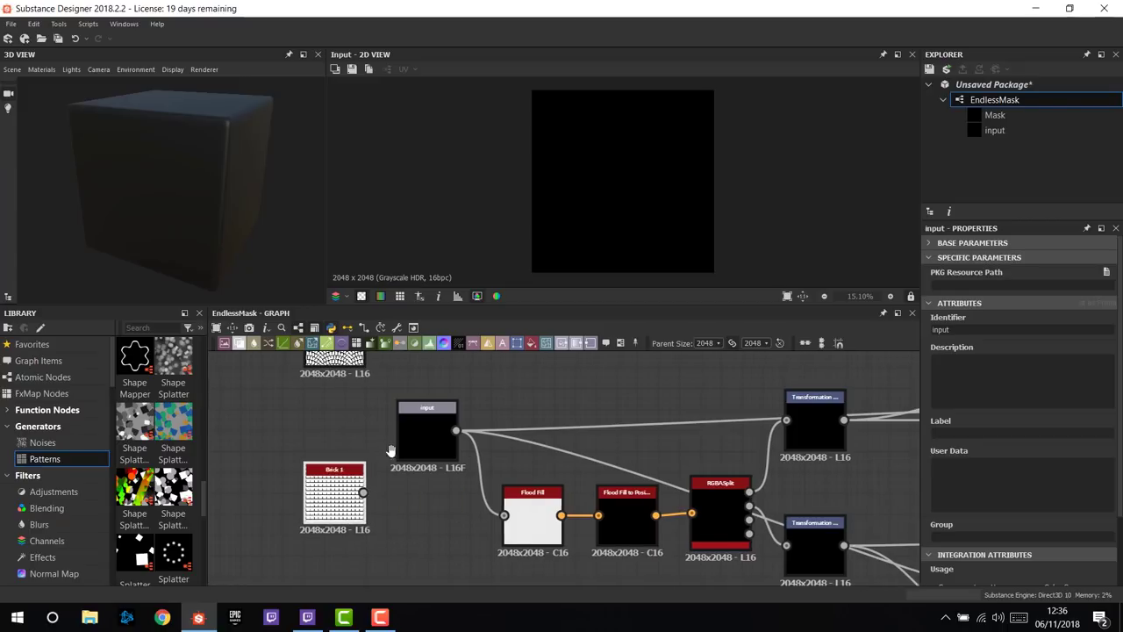
- Save the package as EndlessMask in the Substance Files (*.sbs) format in the Substance Designer documents folder
scroll(536, 436, "down", 2)
middle_click_drag(746, 467, 432, 449)
scroll(537, 436, "down", 2)
mouse_move(523, 436)
middle_mouse_down()
mouse_move(501, 430)
mouse_move(520, 435)
middle_mouse_up()
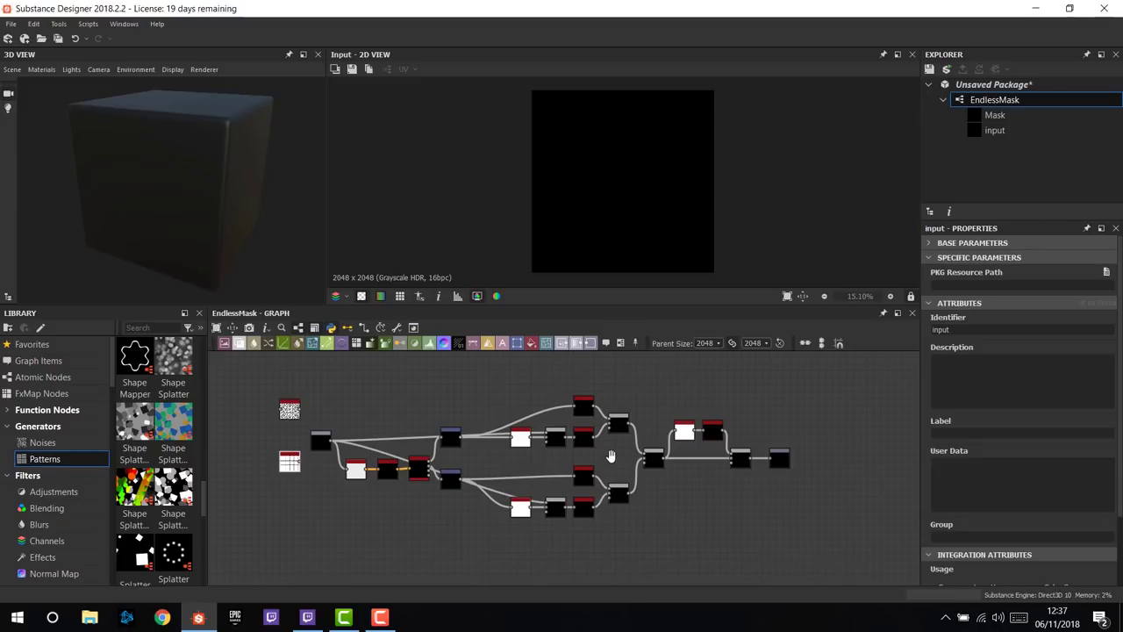
middle_click_drag(610, 456, 621, 468)
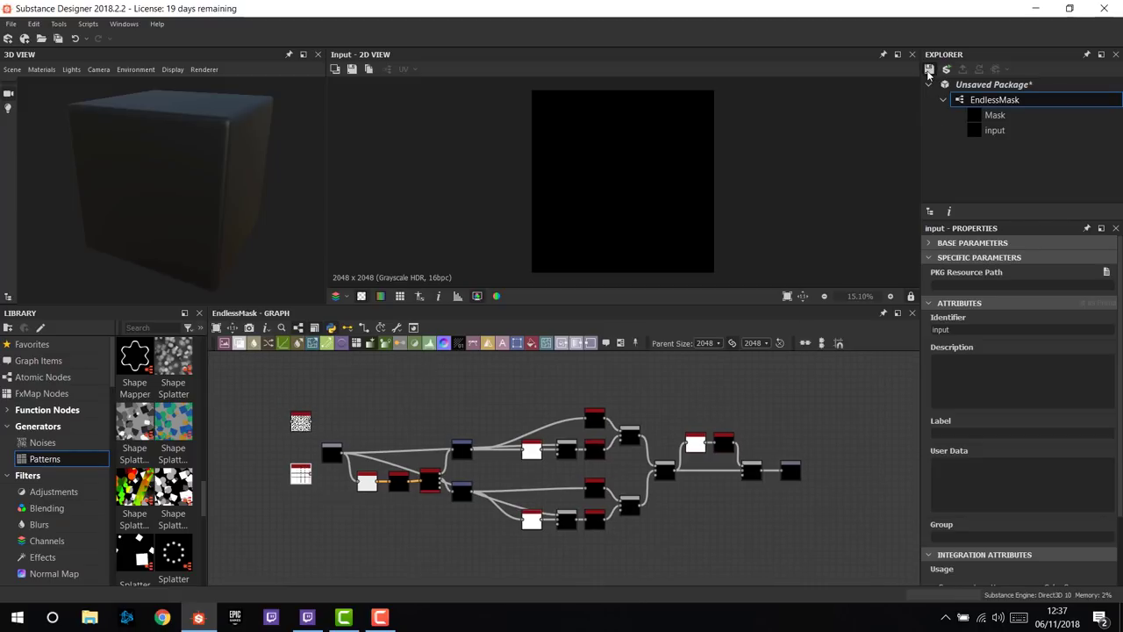
left_click(929, 70)
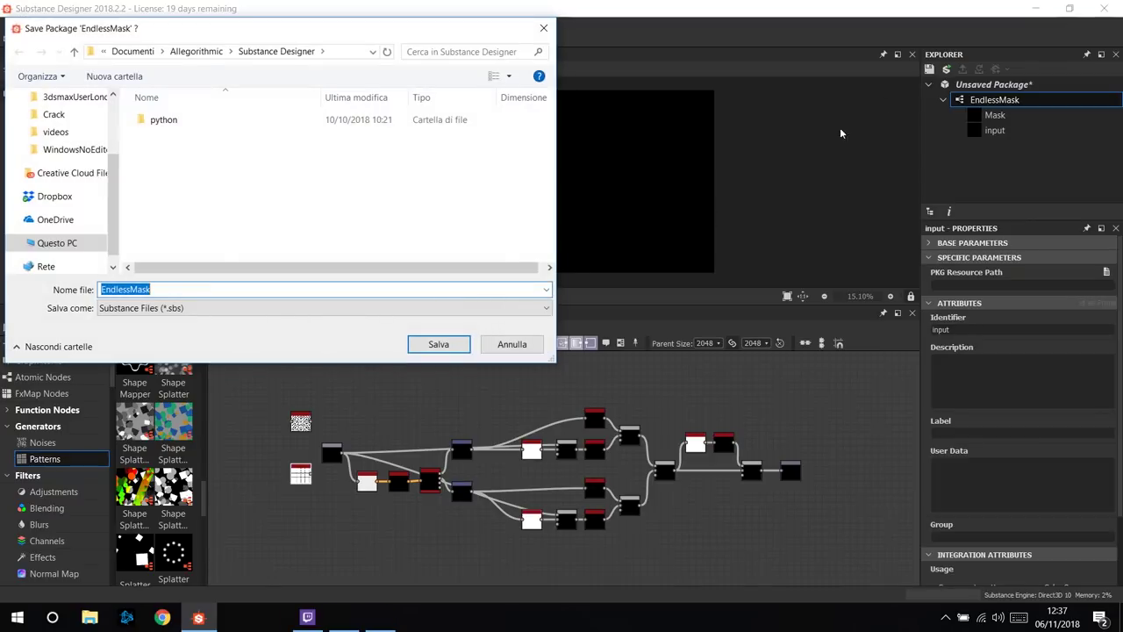
left_click(434, 343)
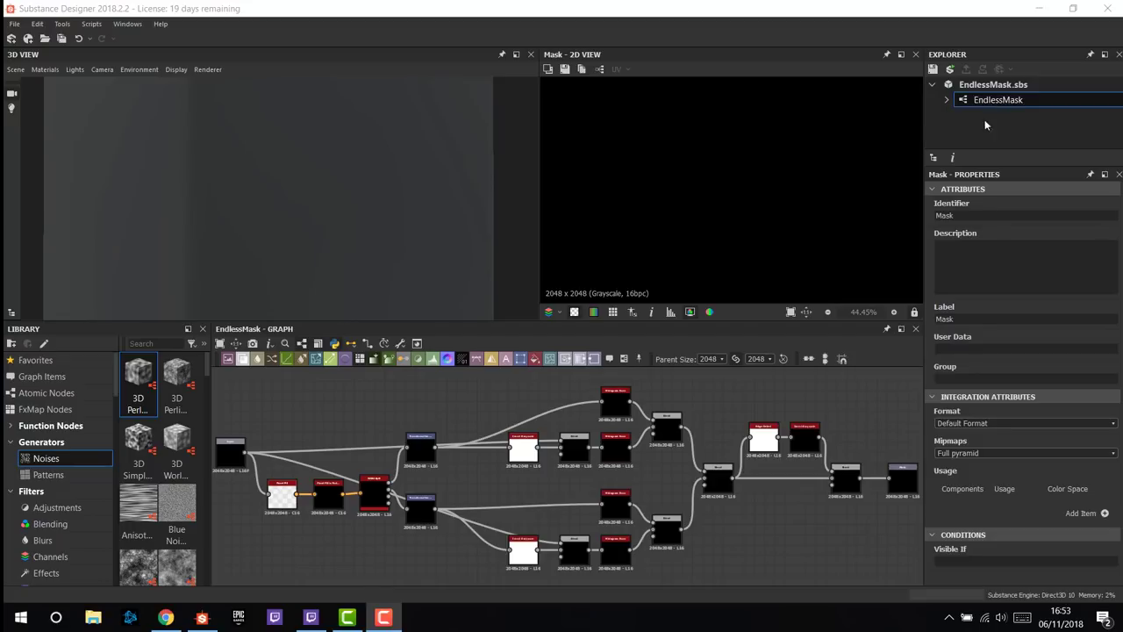
- Create a Substance graph named Bricks in the EndlessMask package, using the Physically Based (Specular/Glossiness) template, 512 px size and HDR low precision (16F)
right_click(995, 85)
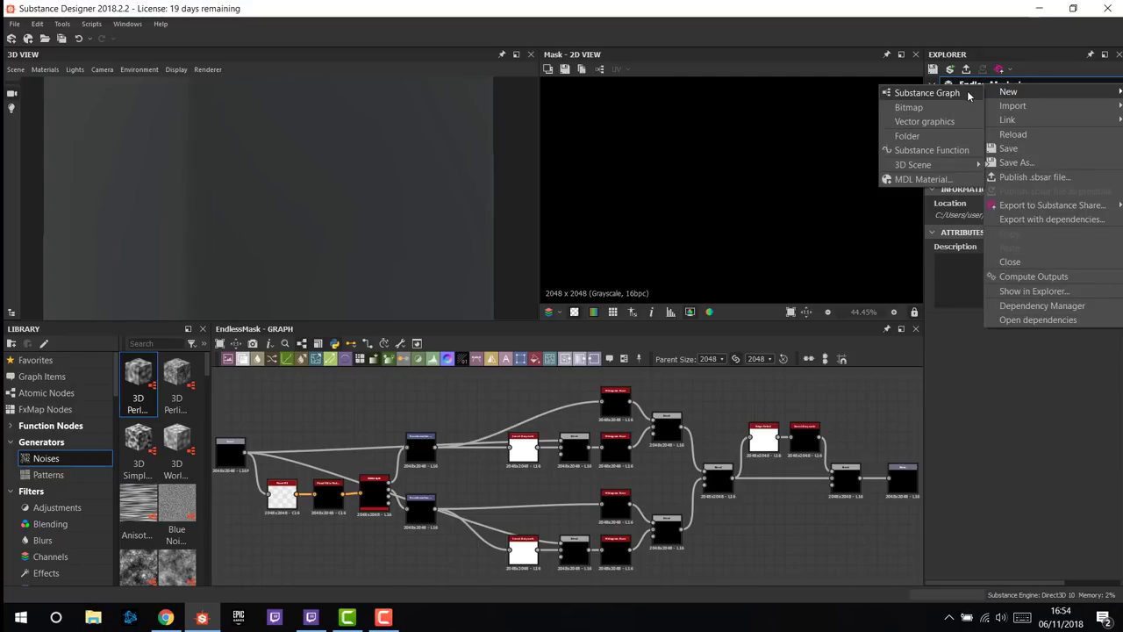
left_click(968, 93)
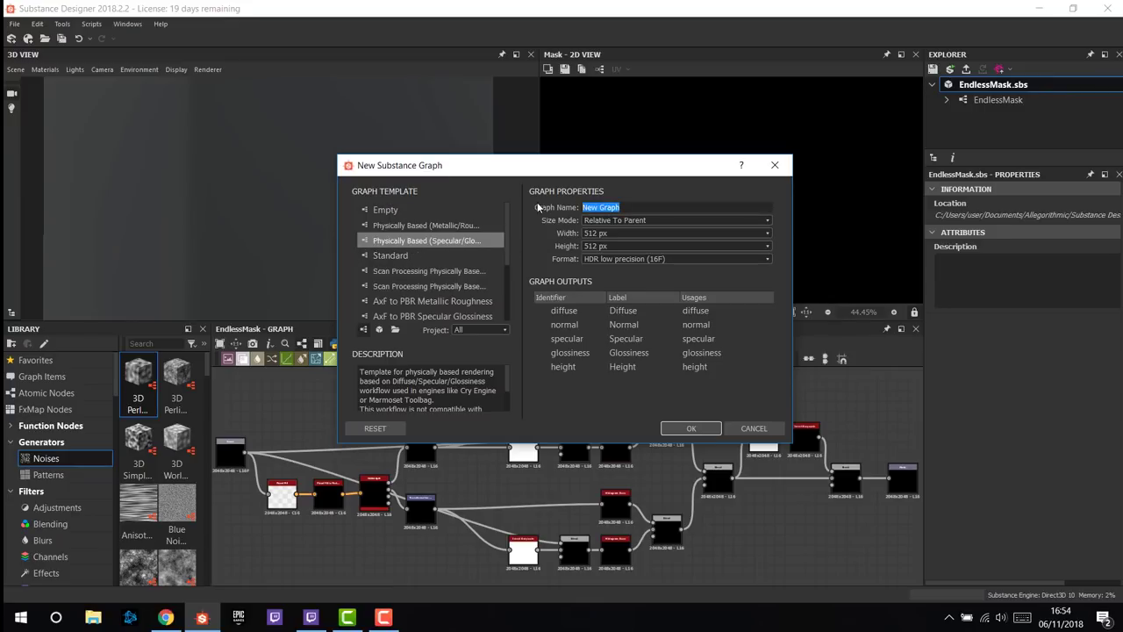
type("Bricks")
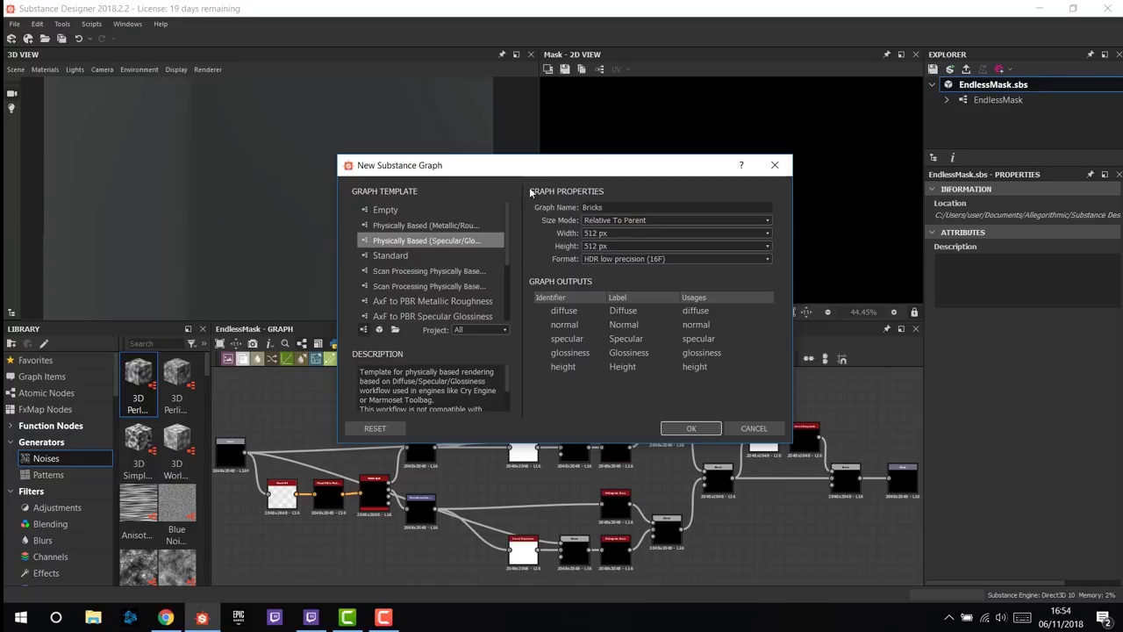
left_click(611, 259)
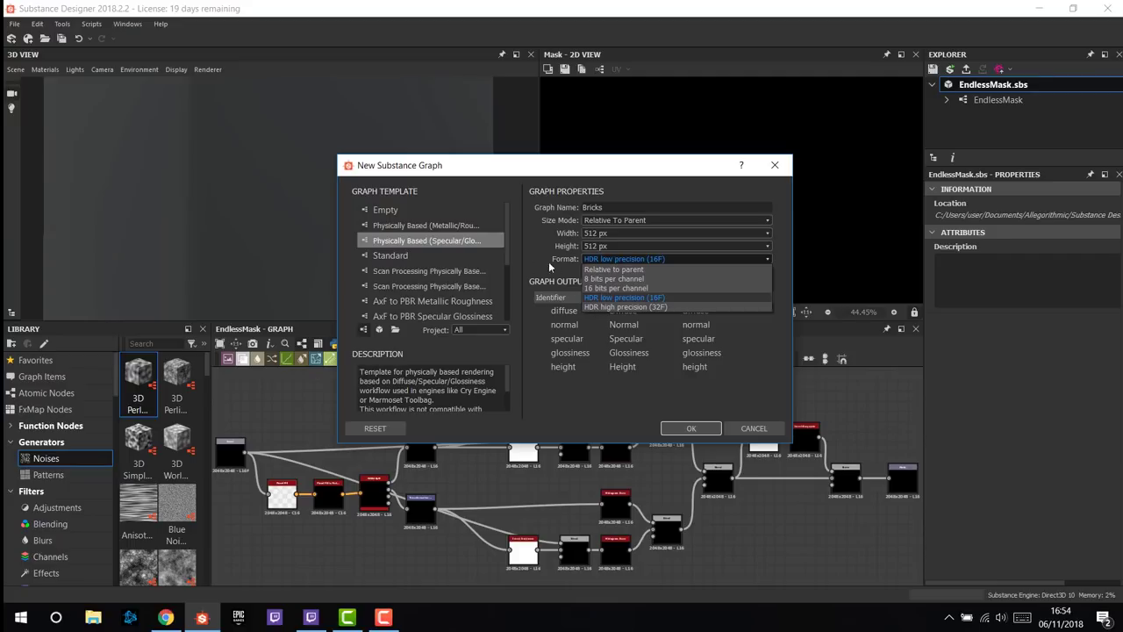
left_click(618, 257)
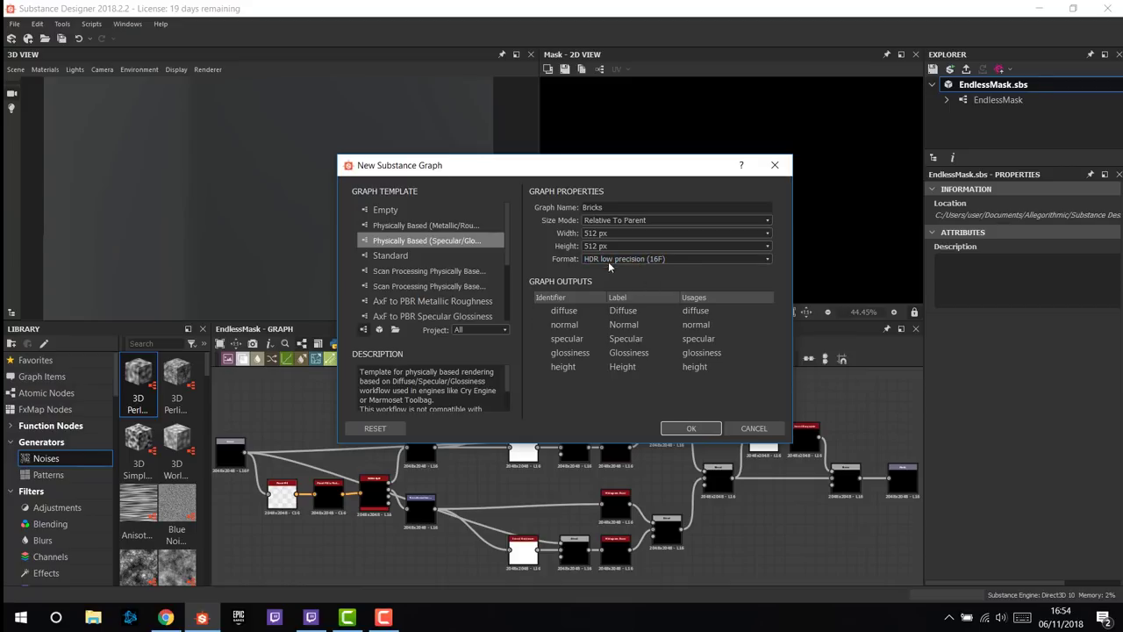
left_click(692, 428)
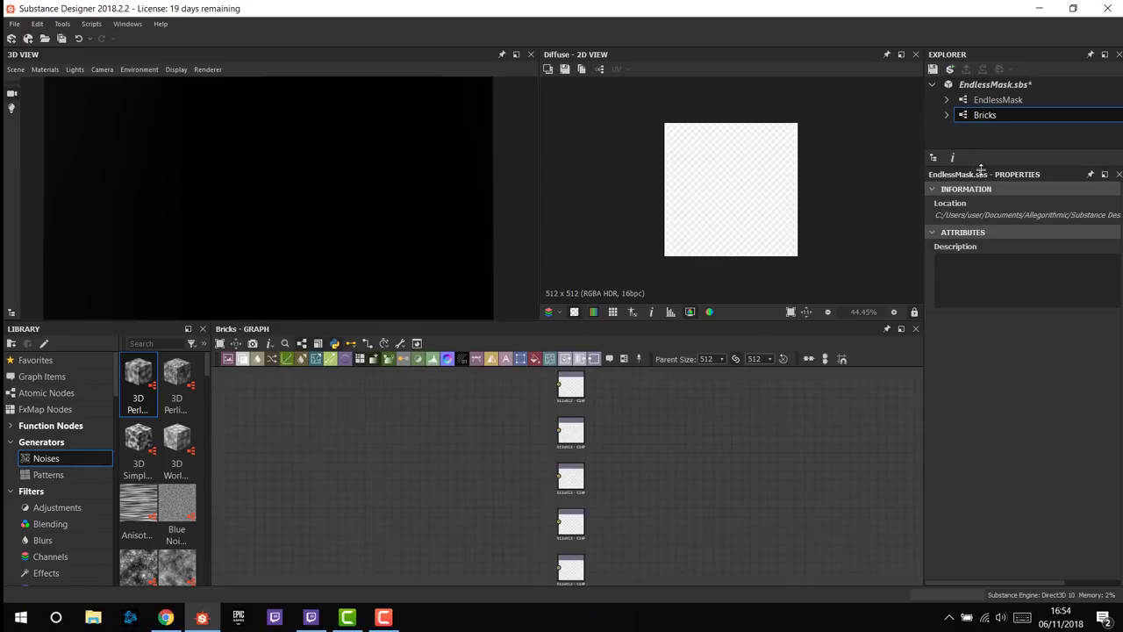
- Expand the Bricks graph in the package and review its diffuse, normal, specular, glossiness and height outputs
left_click_drag(981, 167, 978, 268)
left_click(946, 115)
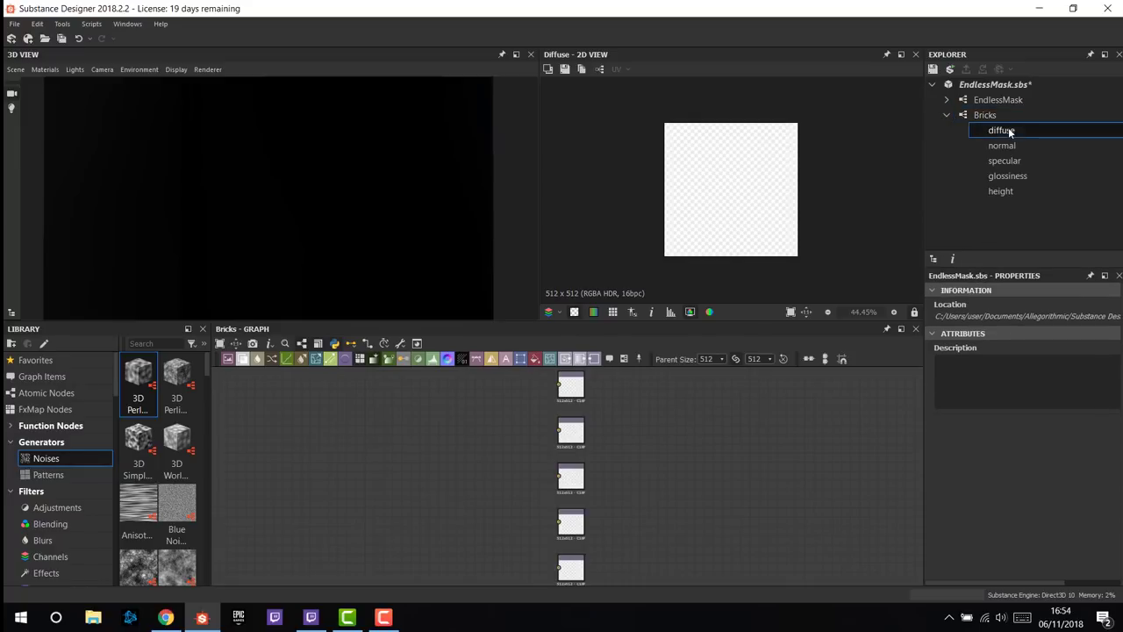
left_click(1001, 146)
left_click(1000, 176)
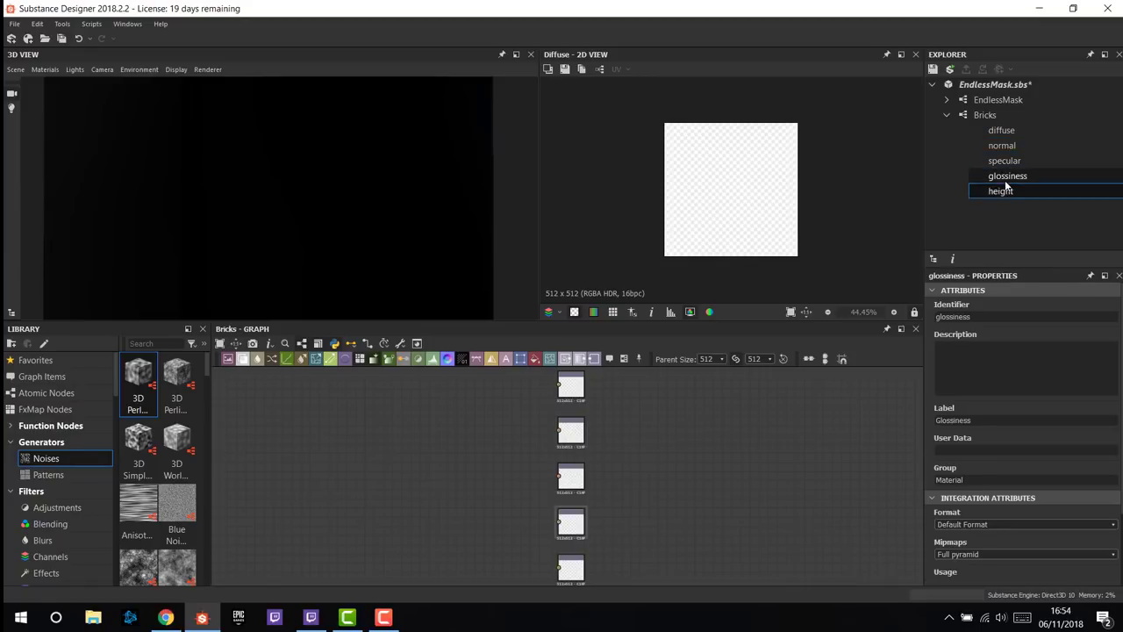
left_click(1000, 160)
left_click(1009, 132)
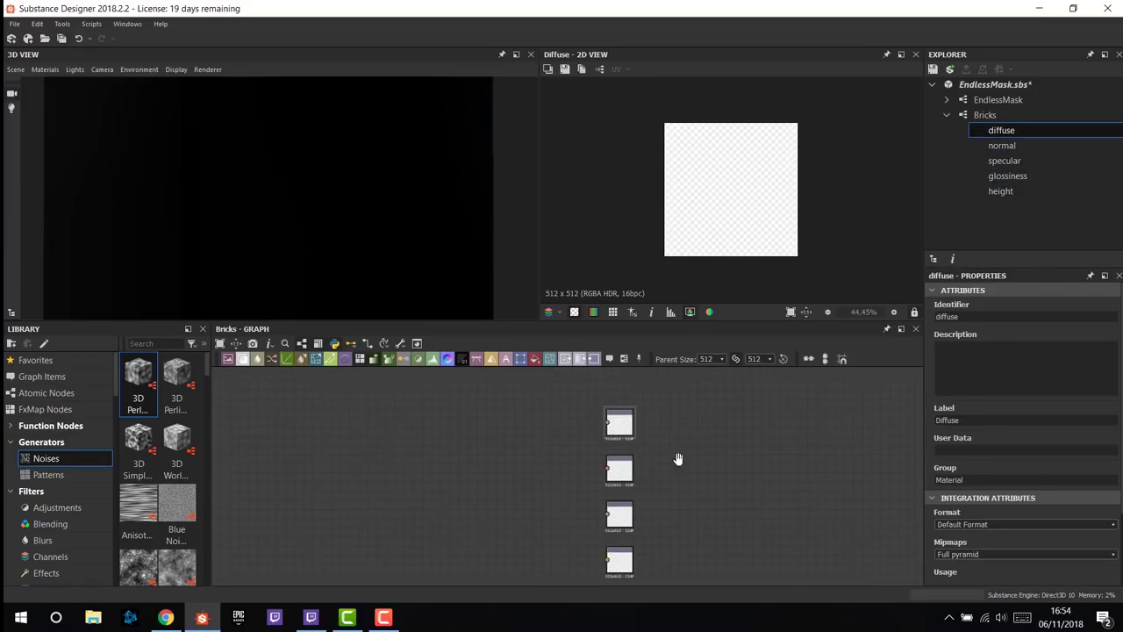
- Examine the output nodes in the Bricks graph and rebalance the heights of the graph and preview areas
scroll(677, 459, "up", 2)
scroll(621, 420, "up", 4)
middle_click_drag(533, 407, 562, 427)
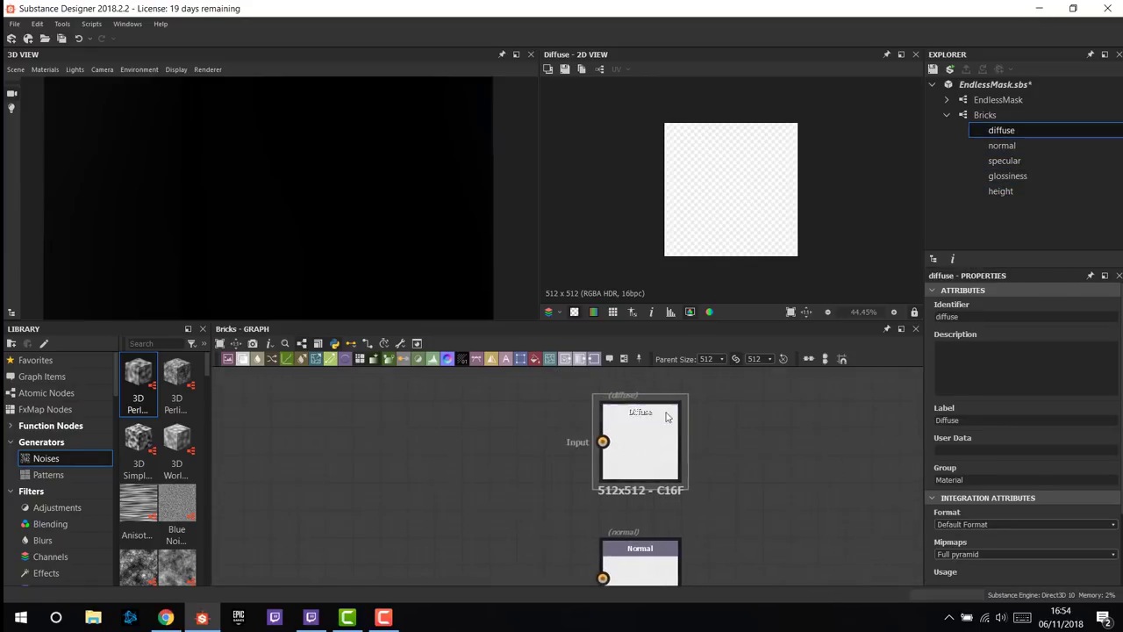
left_click_drag(641, 324, 640, 267)
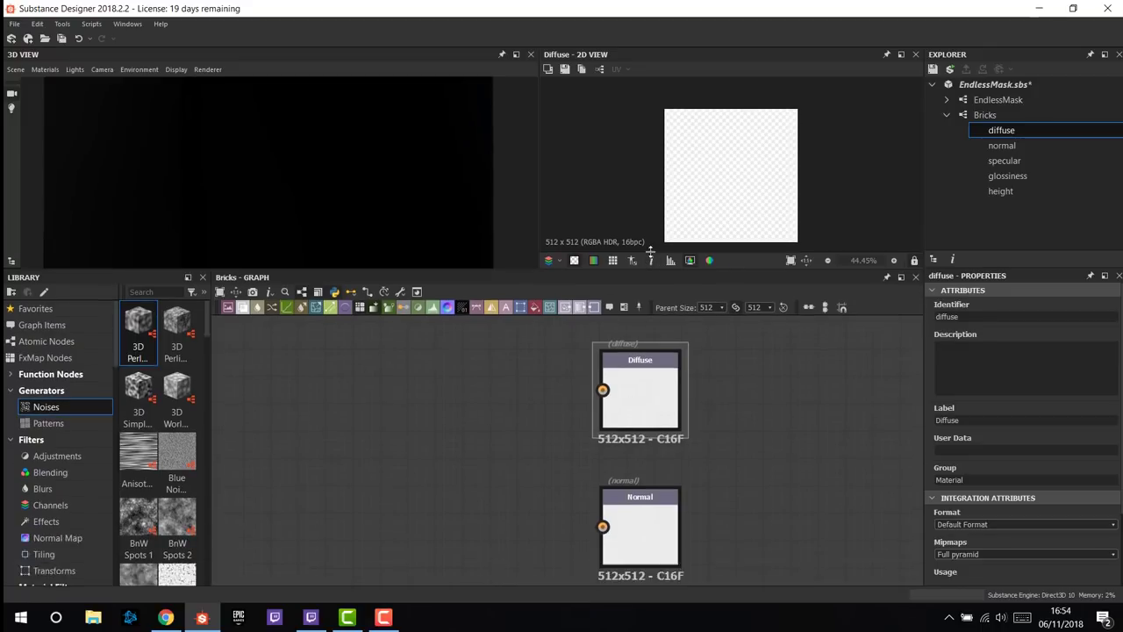
scroll(722, 409, "down", 4)
middle_click_drag(786, 421, 776, 412)
scroll(776, 413, "up", 1)
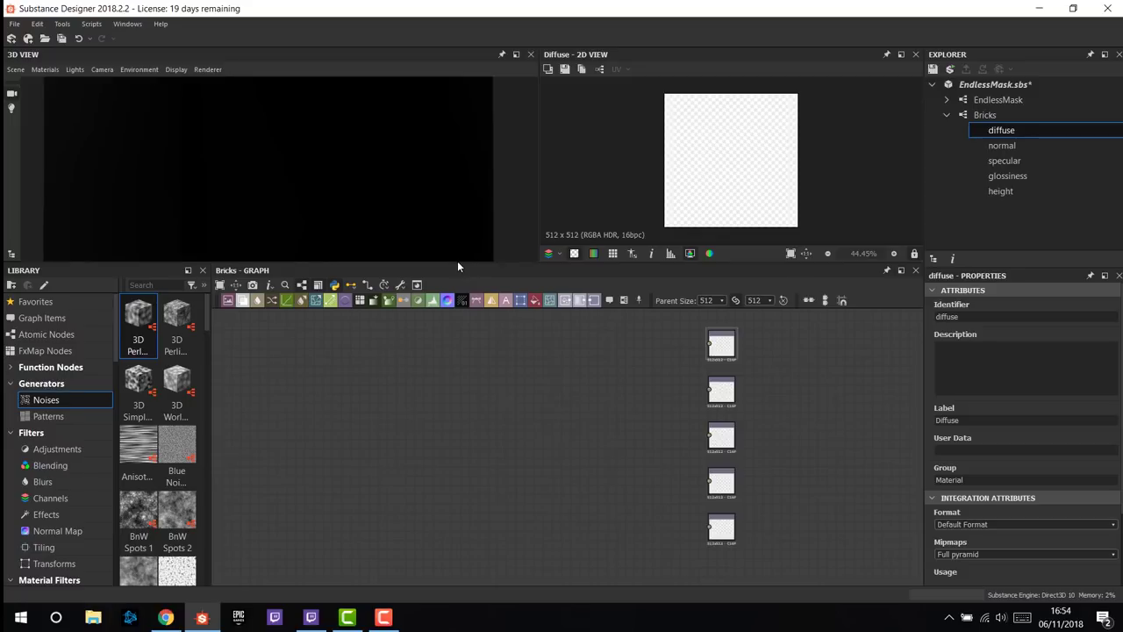
left_click_drag(458, 261, 474, 302)
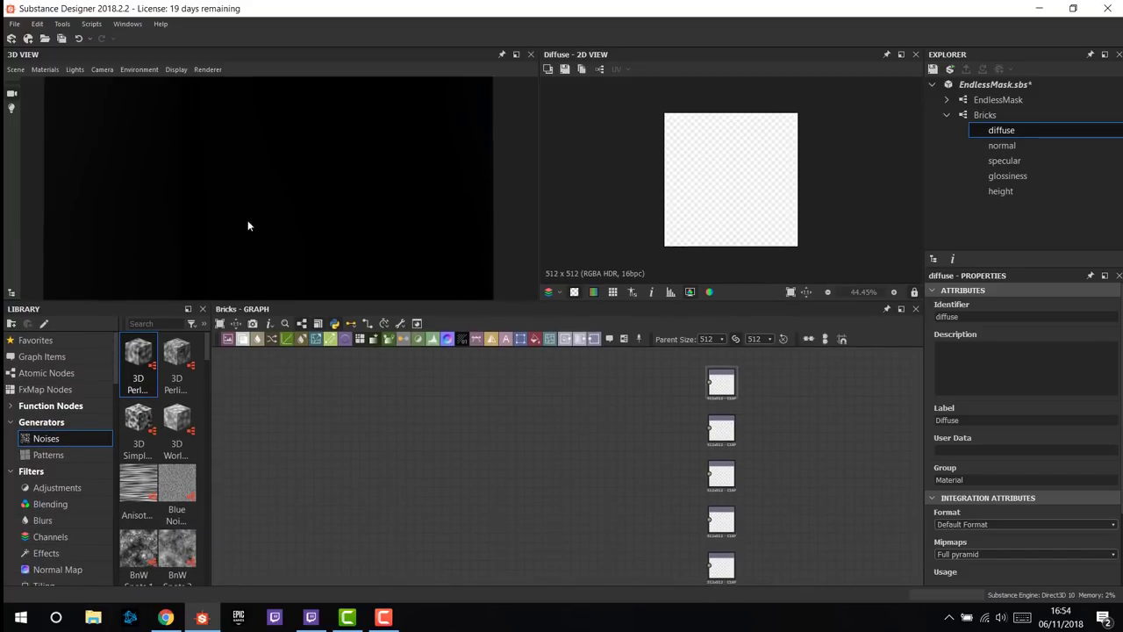
- Edit the 3D view's default material, setting the height tessellation factor to 7 and the height scale to 1.83
left_click_drag(249, 221, 286, 228)
scroll(275, 211, "down", 2)
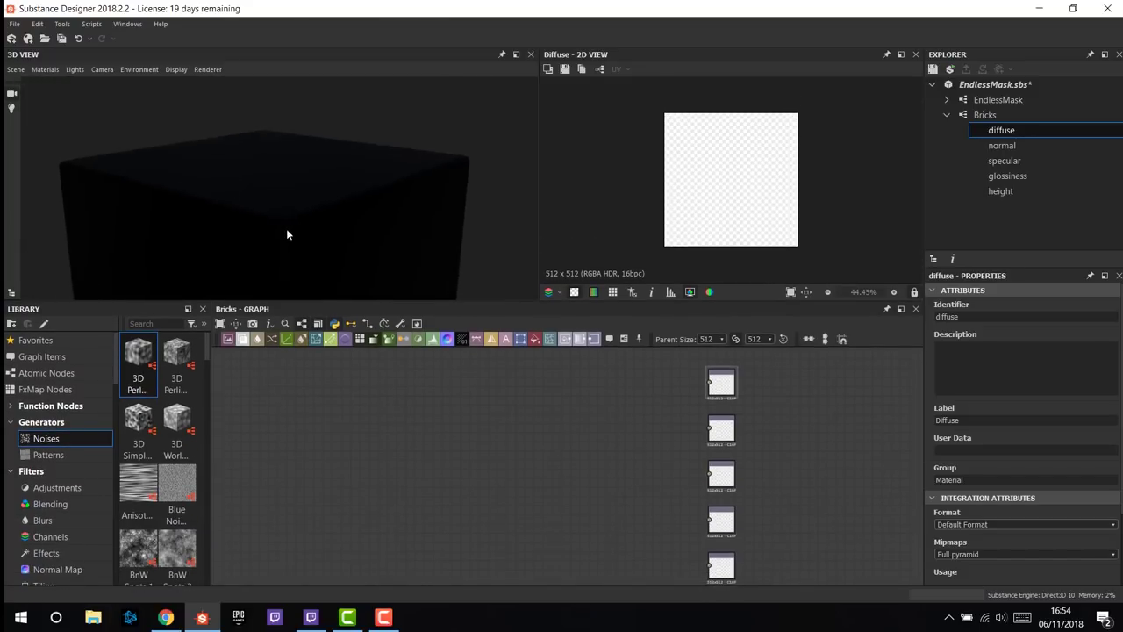
left_click(42, 69)
mouse_move(57, 84)
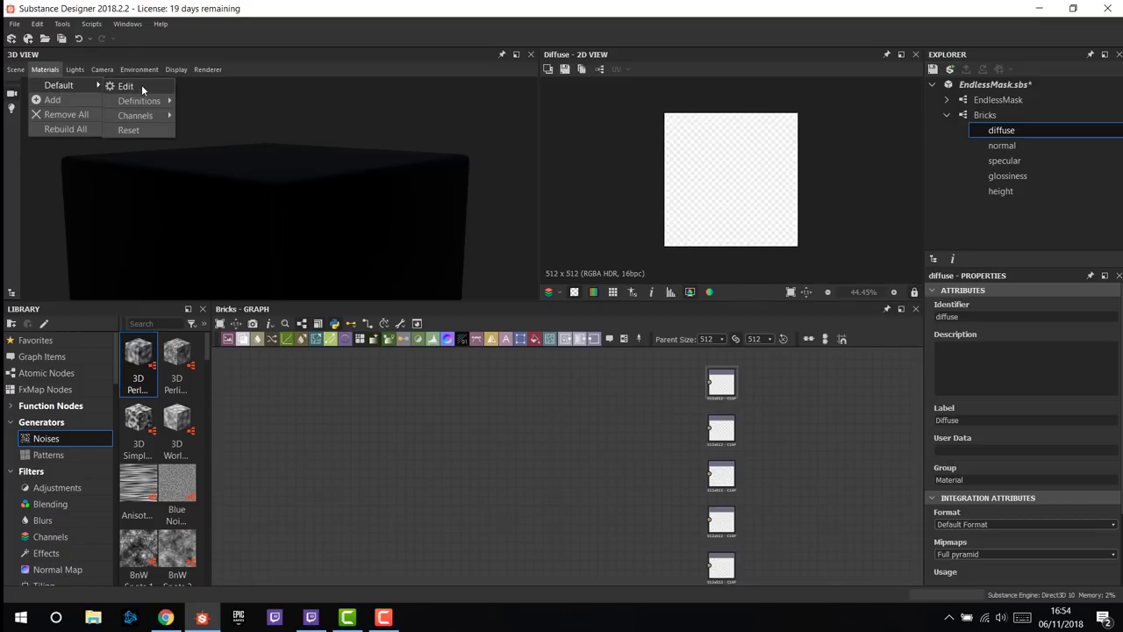
mouse_move(145, 101)
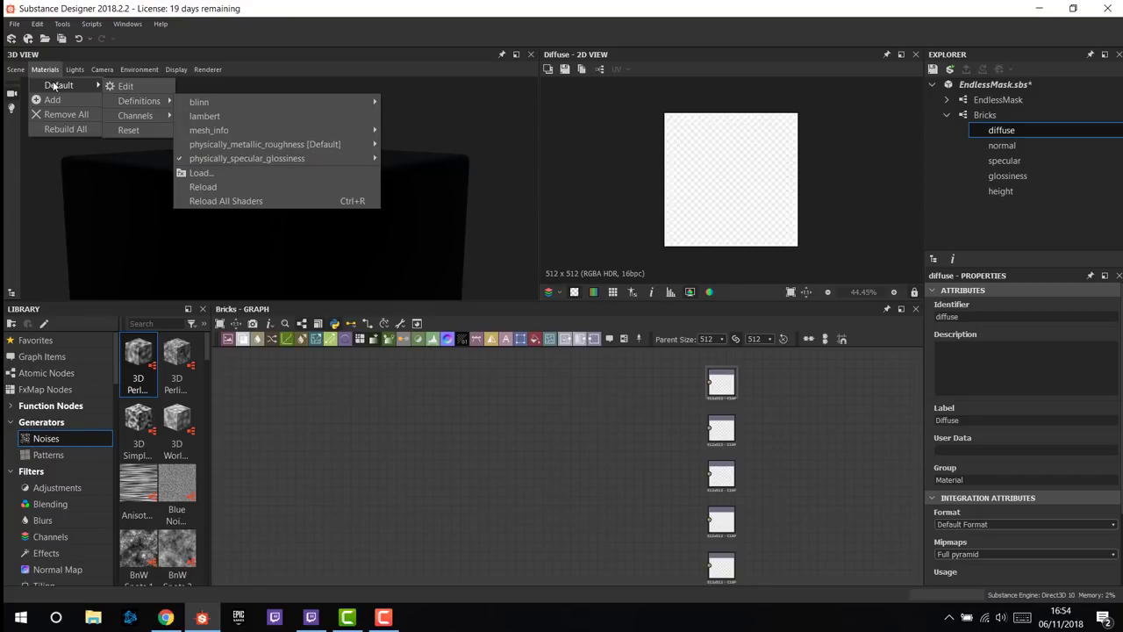
mouse_move(219, 160)
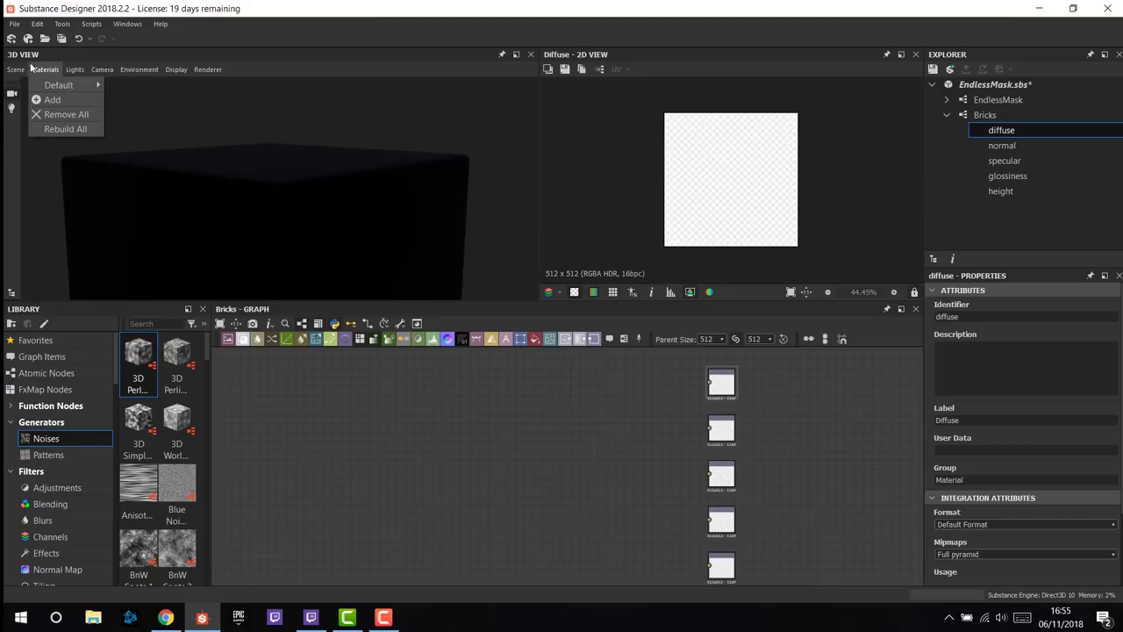
mouse_move(50, 85)
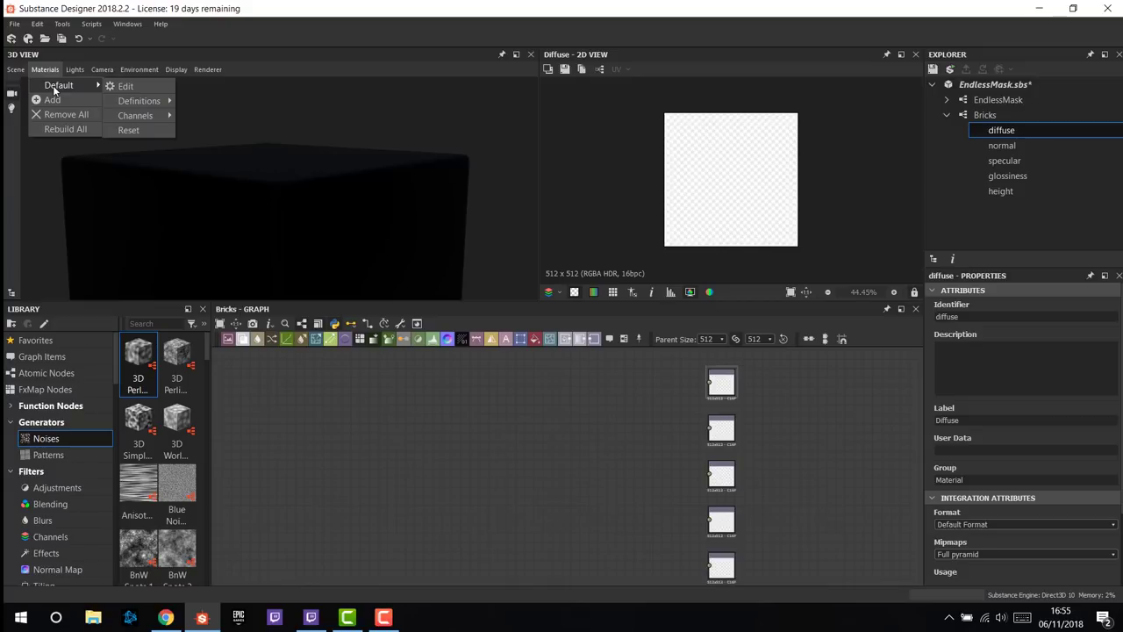
left_click(117, 85)
left_click_drag(1062, 314, 972, 321)
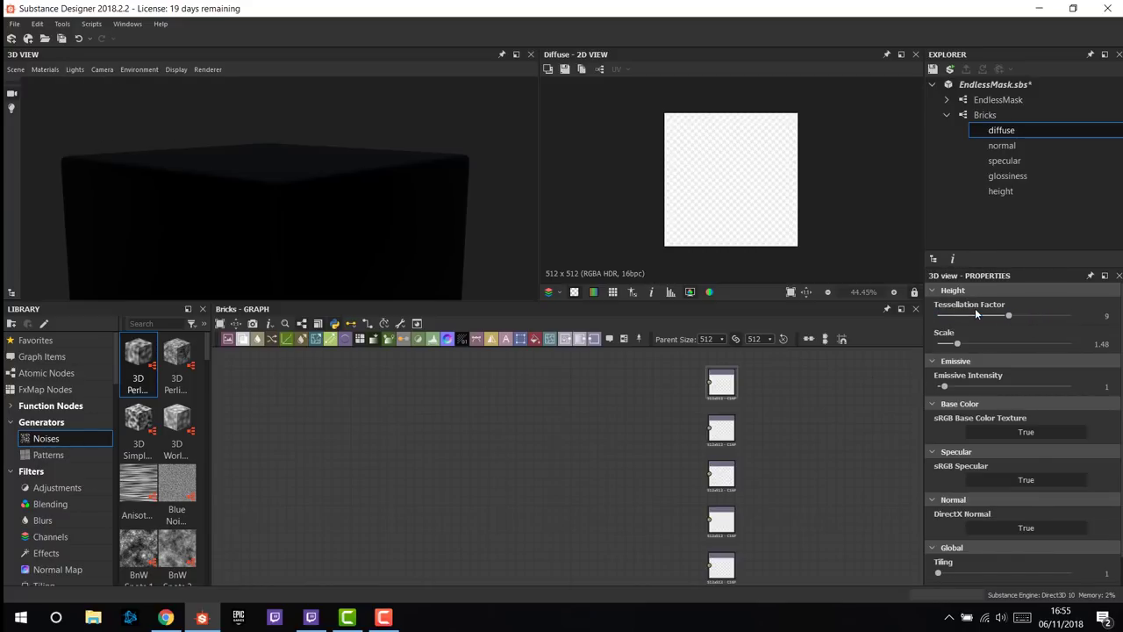
left_click_drag(1008, 322, 962, 344)
- Add a Brick 1 pattern generator node to the Bricks graph, well ahead of the output nodes
middle_click_drag(607, 454, 615, 451)
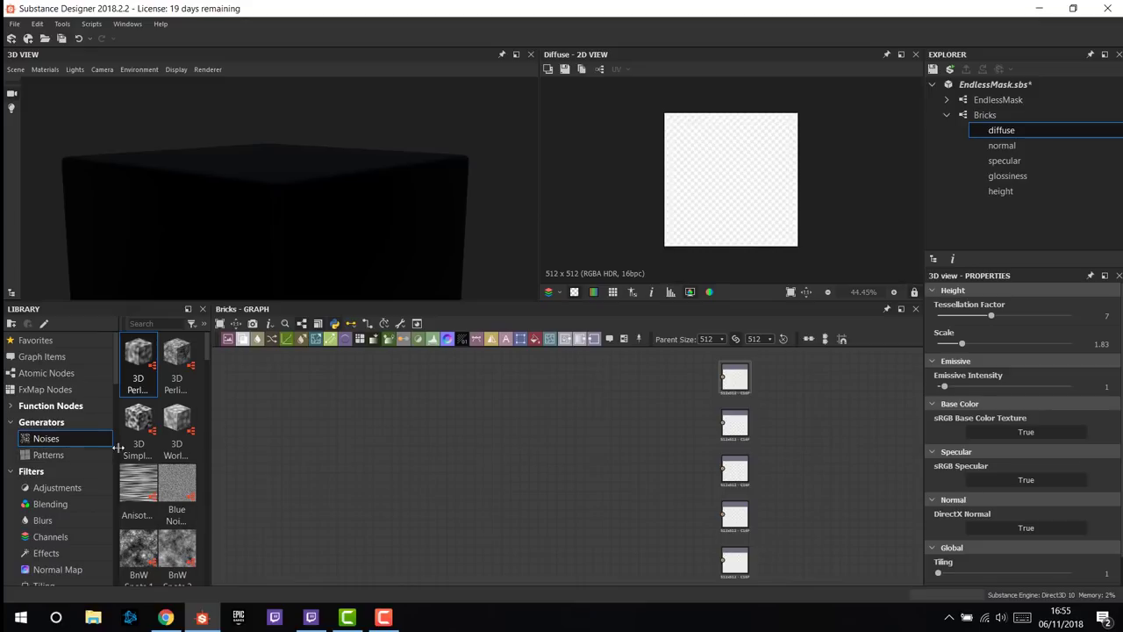
left_click(86, 455)
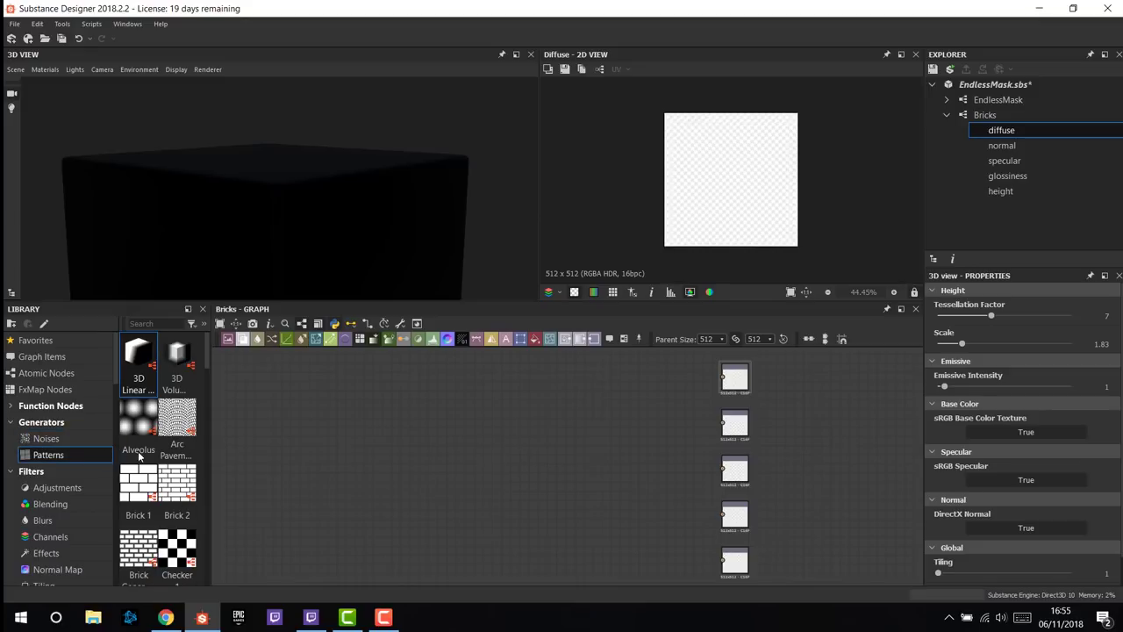
scroll(192, 466, "down", 1)
scroll(189, 468, "up", 1)
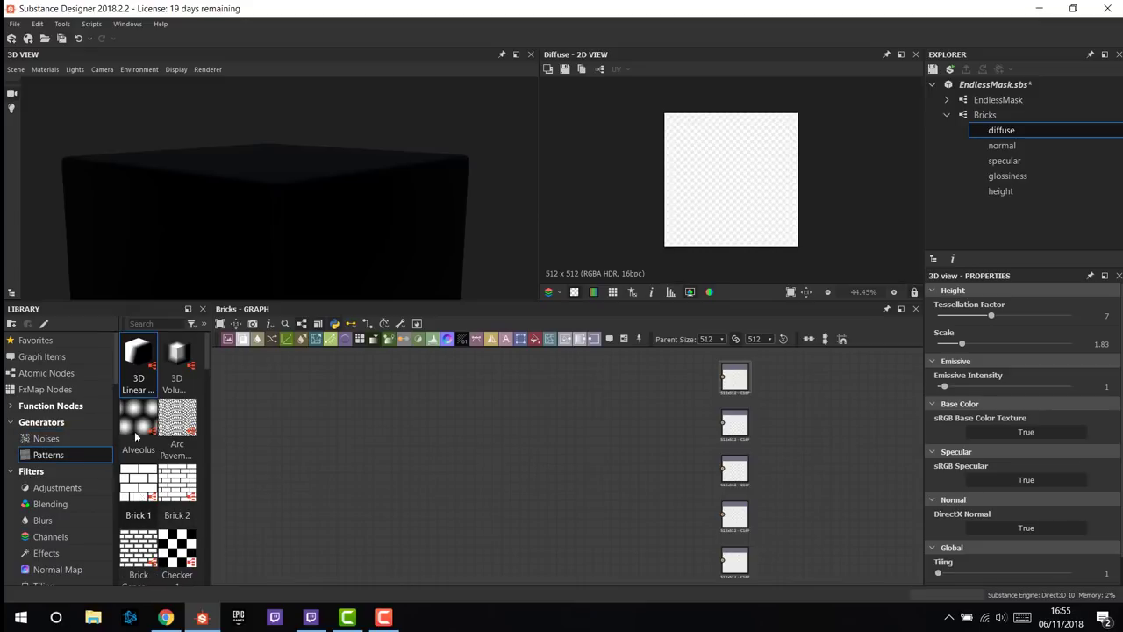
left_click_drag(140, 491, 432, 455)
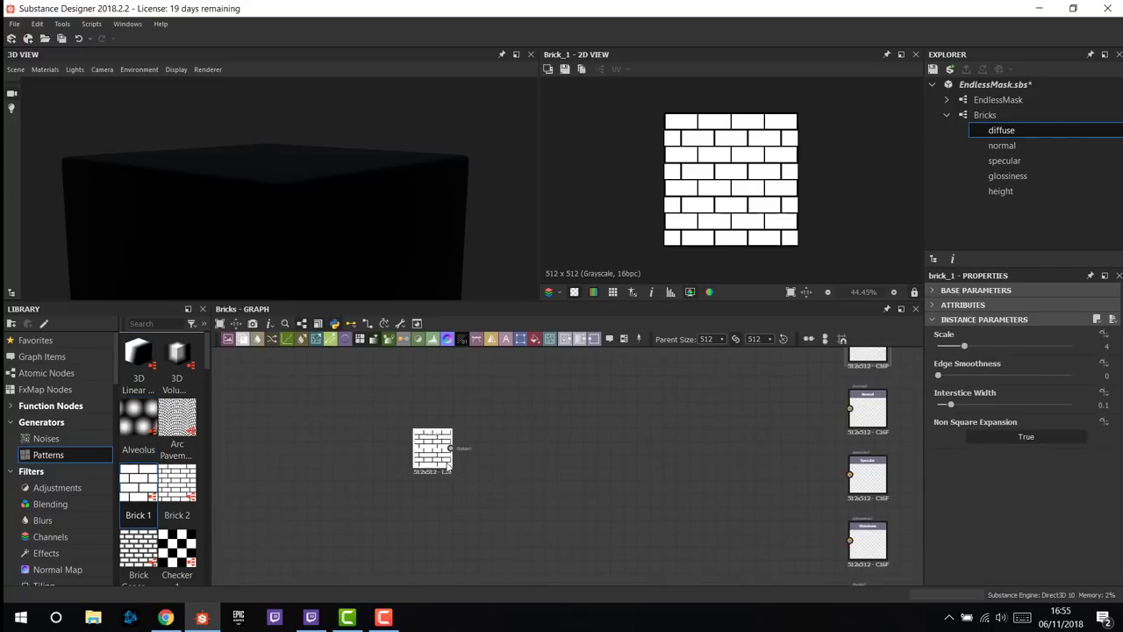
scroll(437, 459, "up", 5)
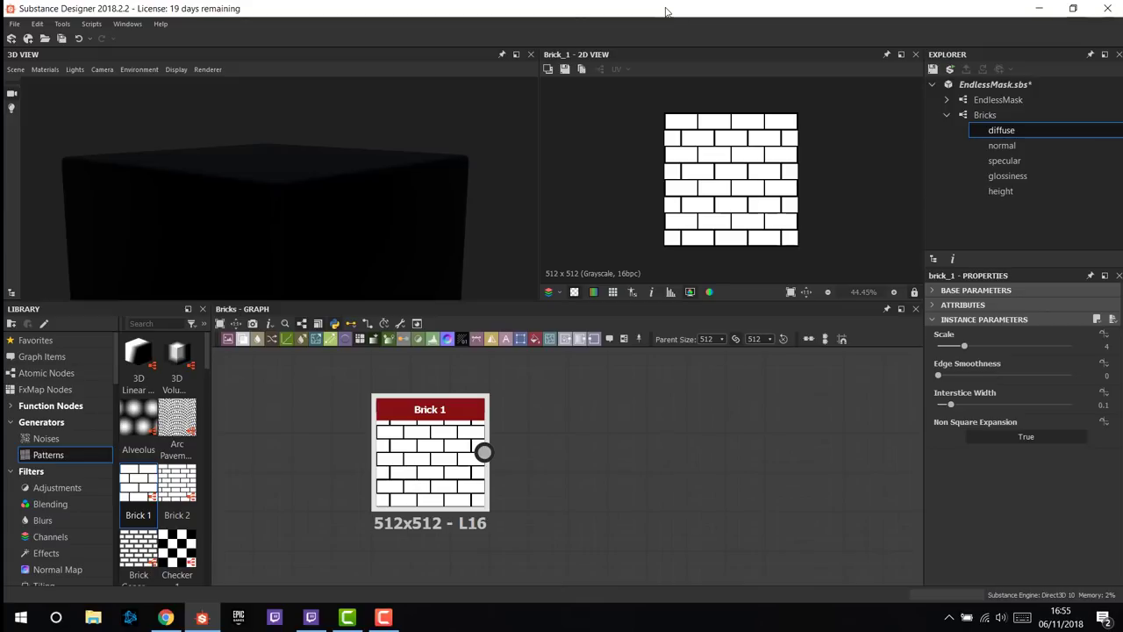
key("f")
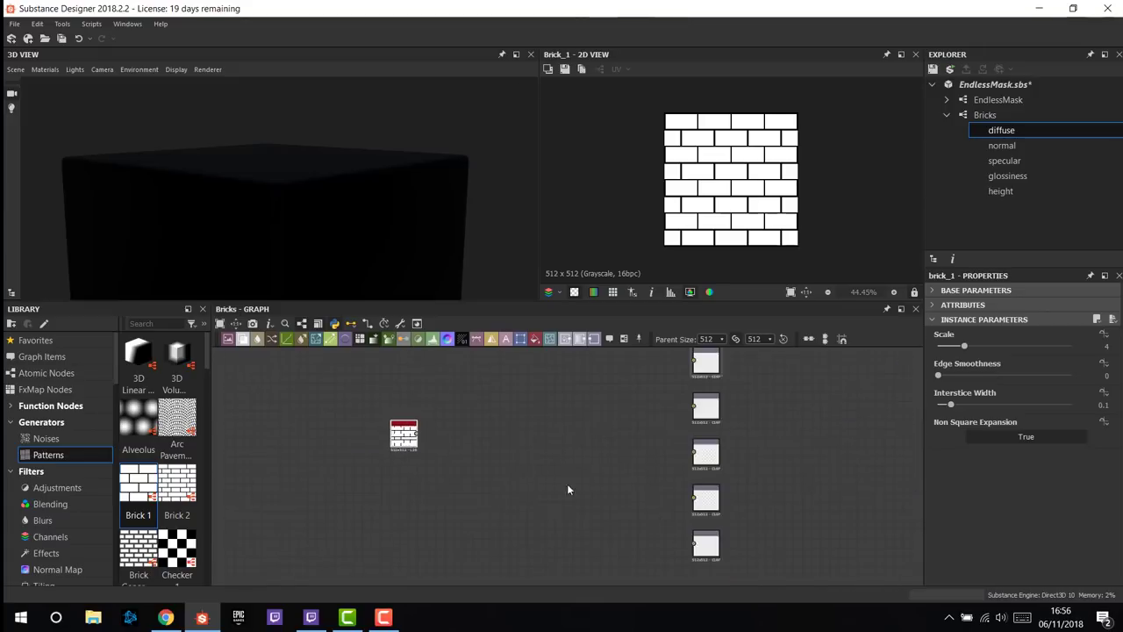
- Add a Transformation 2D node to the Bricks graph and feed it from the Brick 1 output
middle_click_drag(684, 543, 532, 494)
scroll(550, 507, "up", 7)
scroll(500, 412, "down", 4)
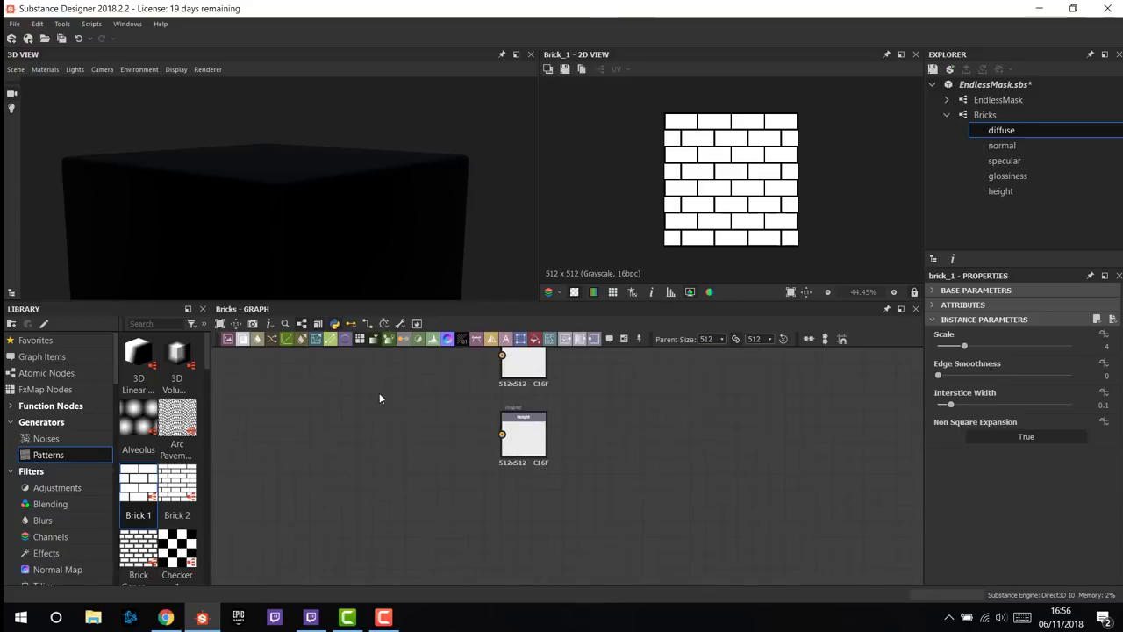
middle_click_drag(380, 394, 584, 522)
middle_click_drag(532, 409, 573, 512)
left_click_drag(520, 338, 400, 449)
scroll(369, 461, "up", 3)
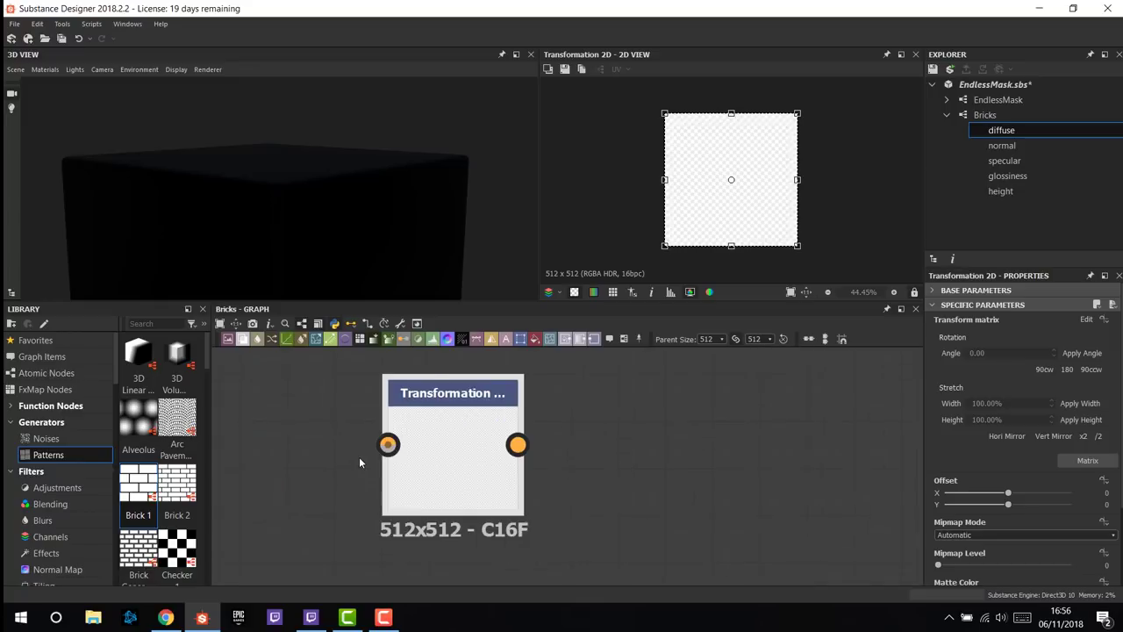
middle_click_drag(340, 449, 394, 452)
left_click(394, 452)
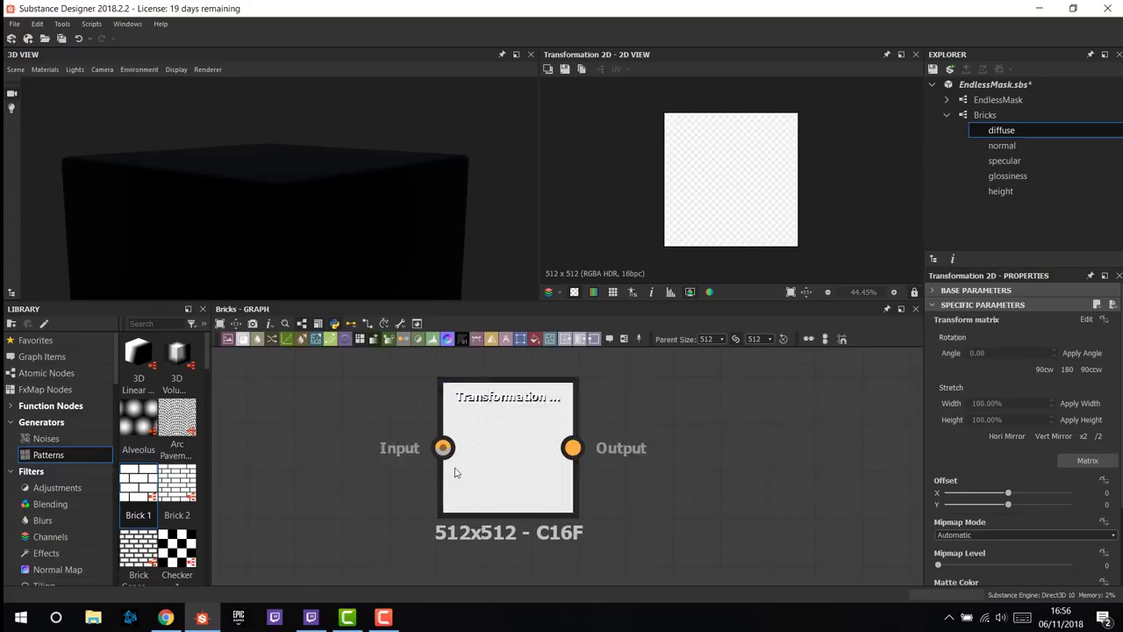
scroll(452, 472, "down", 3)
left_click_drag(303, 460, 446, 460)
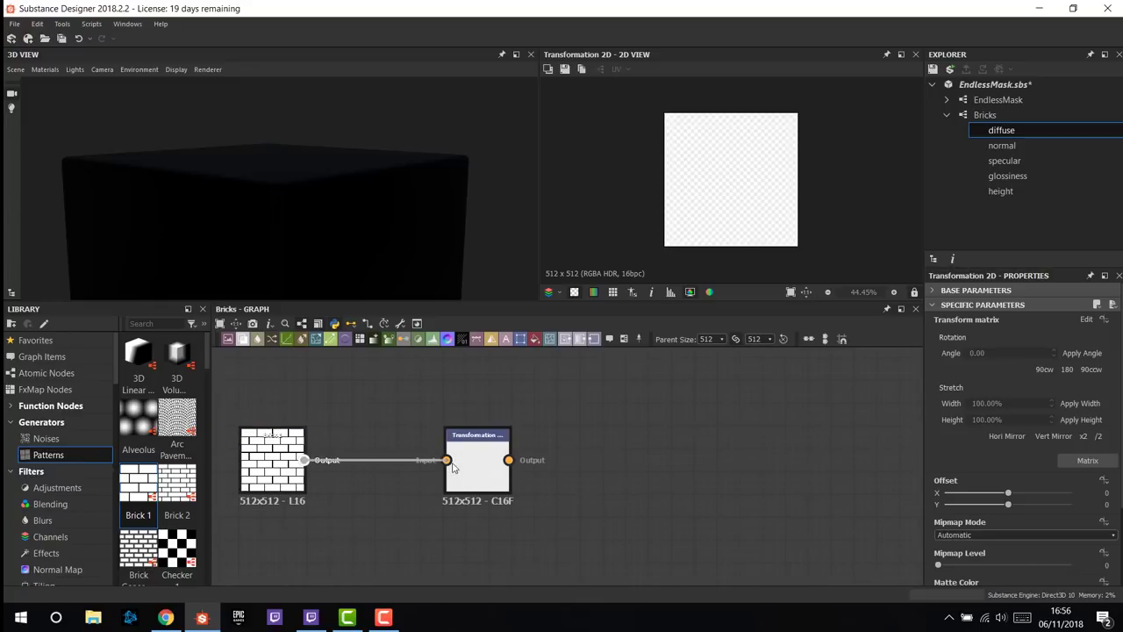
scroll(579, 496, "down", 3)
middle_click_drag(594, 498, 474, 452)
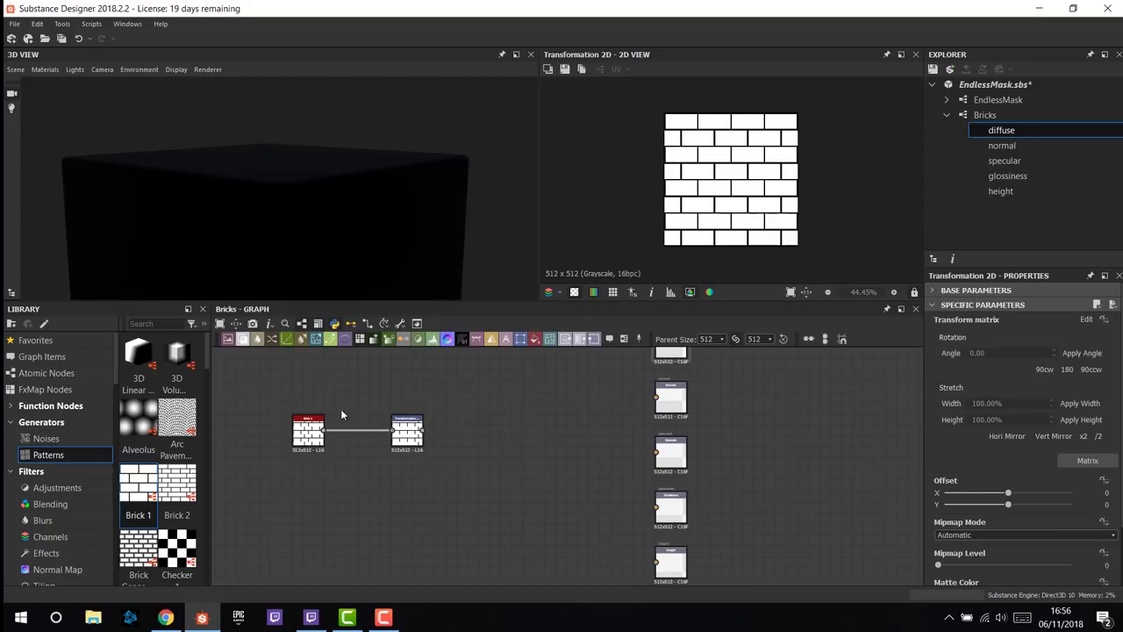
- Reposition the Brick 1 and Transformation 2D nodes so they sit side by side in one row
mouse_move(314, 434)
left_mouse_down()
mouse_move(281, 421)
mouse_move(305, 435)
left_mouse_up()
left_click_drag(405, 440, 379, 433)
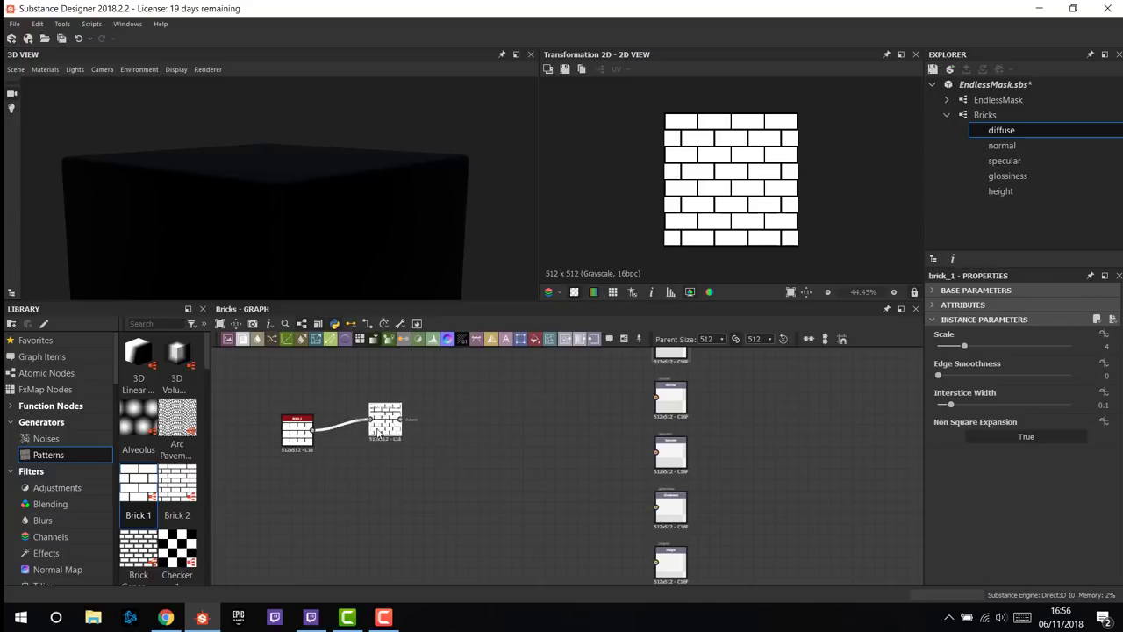
scroll(380, 434, "up", 2)
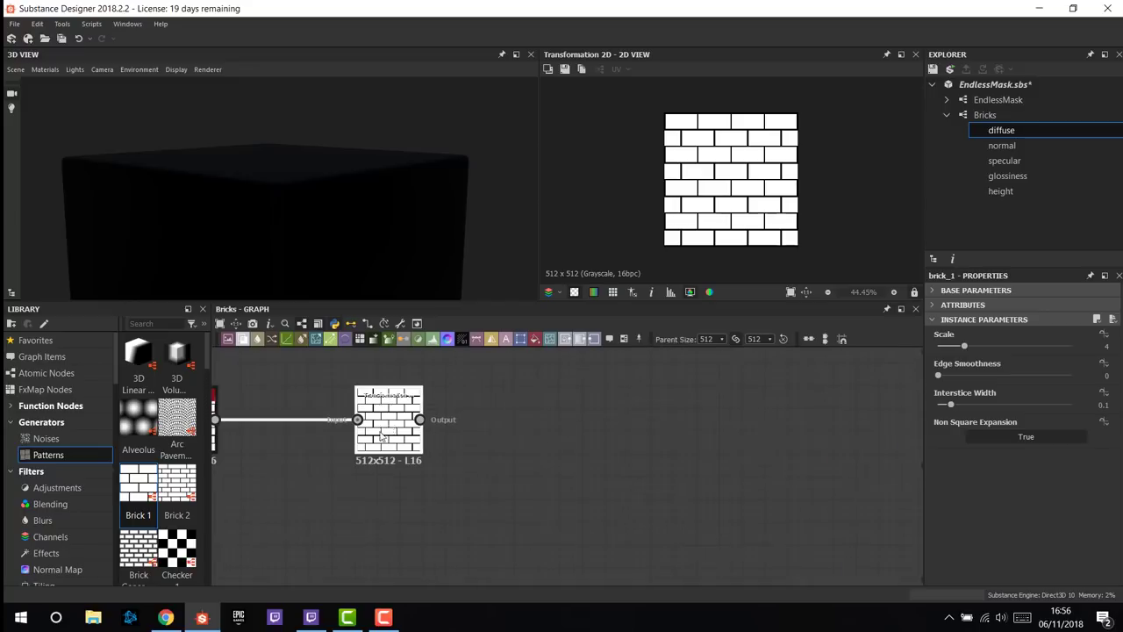
scroll(479, 429, "down", 2)
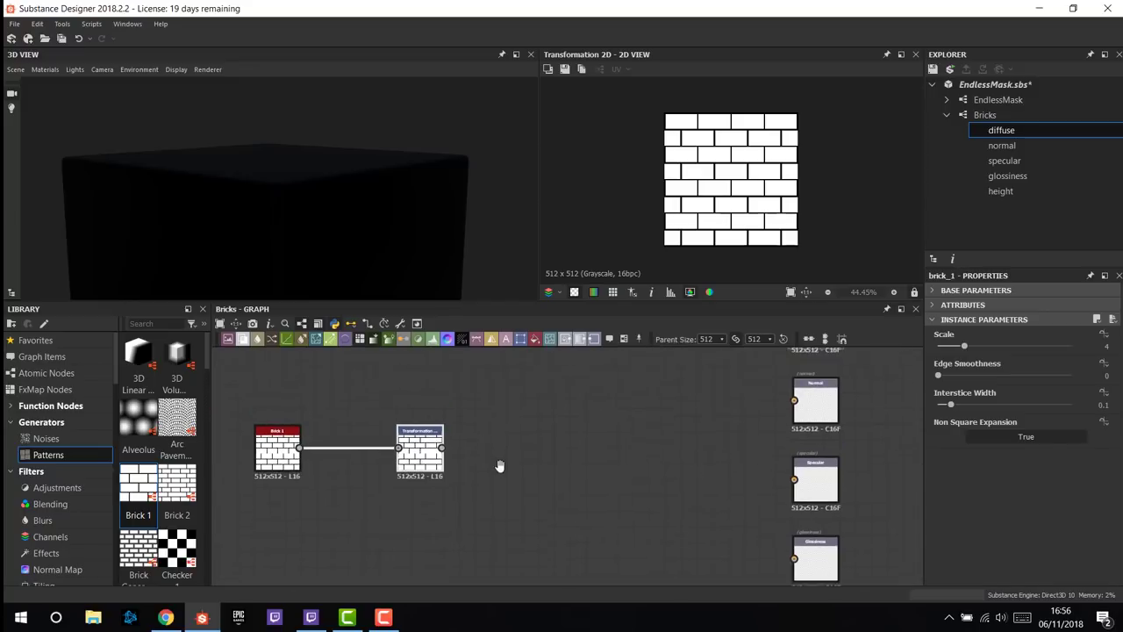
- Connect the Transformation 2D output to the graph's Height output and inspect the displacement on the 3D cube
scroll(527, 463, "down", 1)
scroll(543, 437, "down", 1)
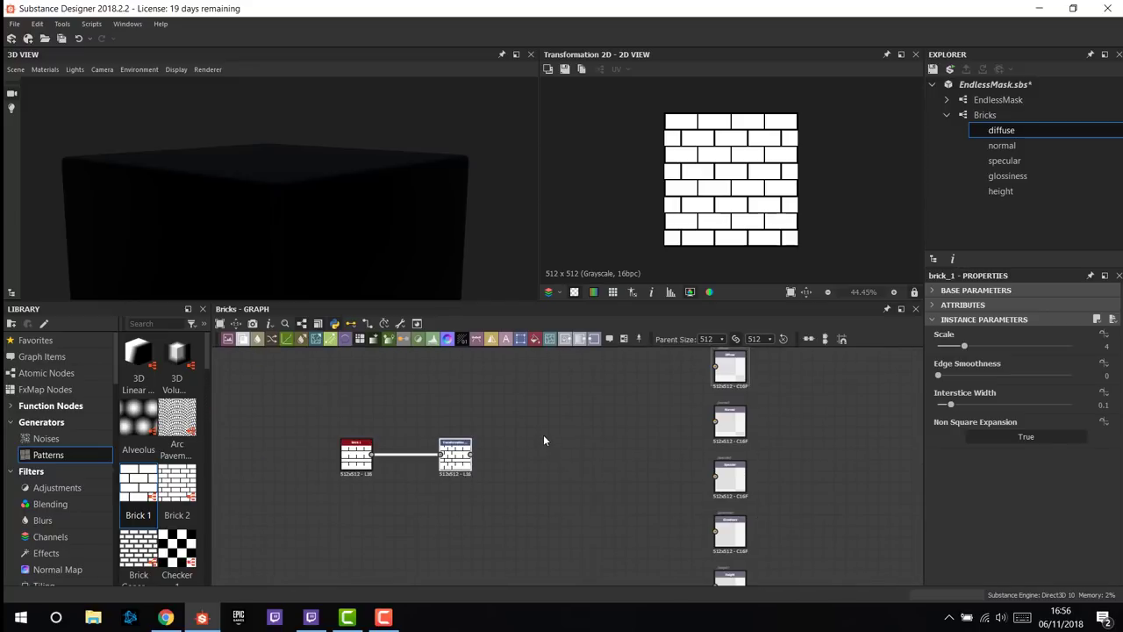
middle_click_drag(538, 430, 523, 398)
left_click_drag(456, 425, 708, 562)
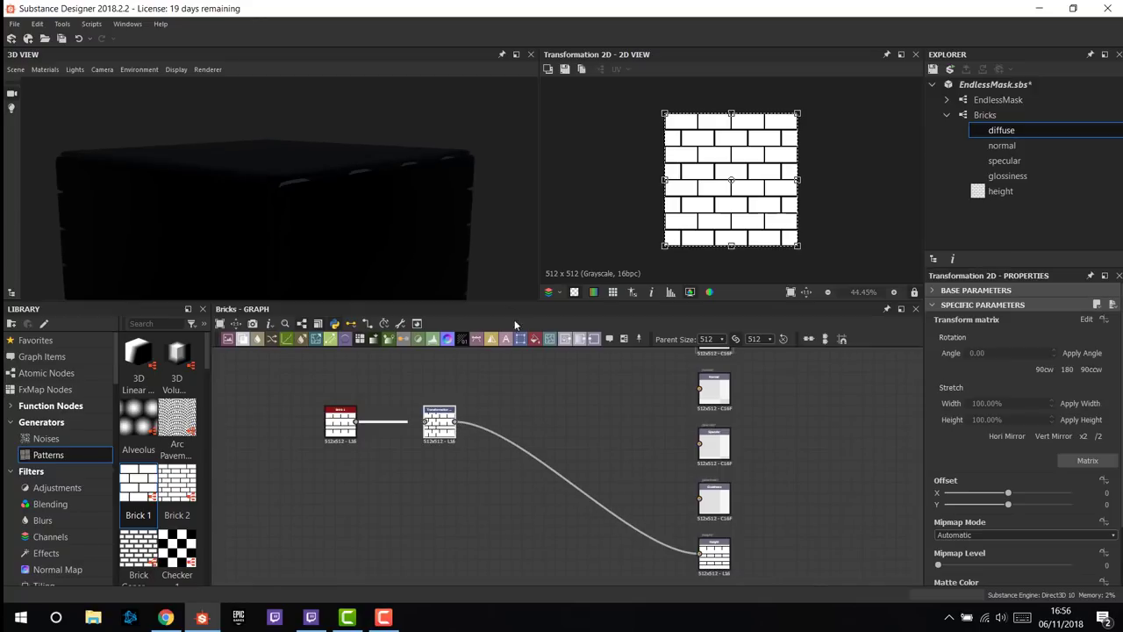
left_click_drag(457, 228, 328, 123)
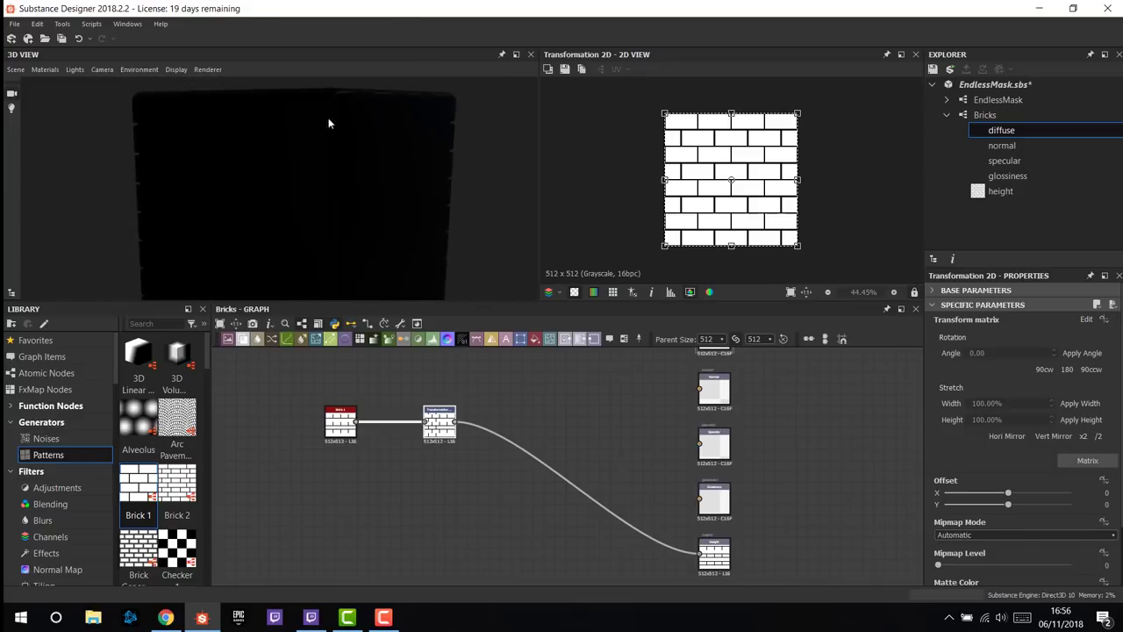
middle_click_drag(503, 396, 509, 449)
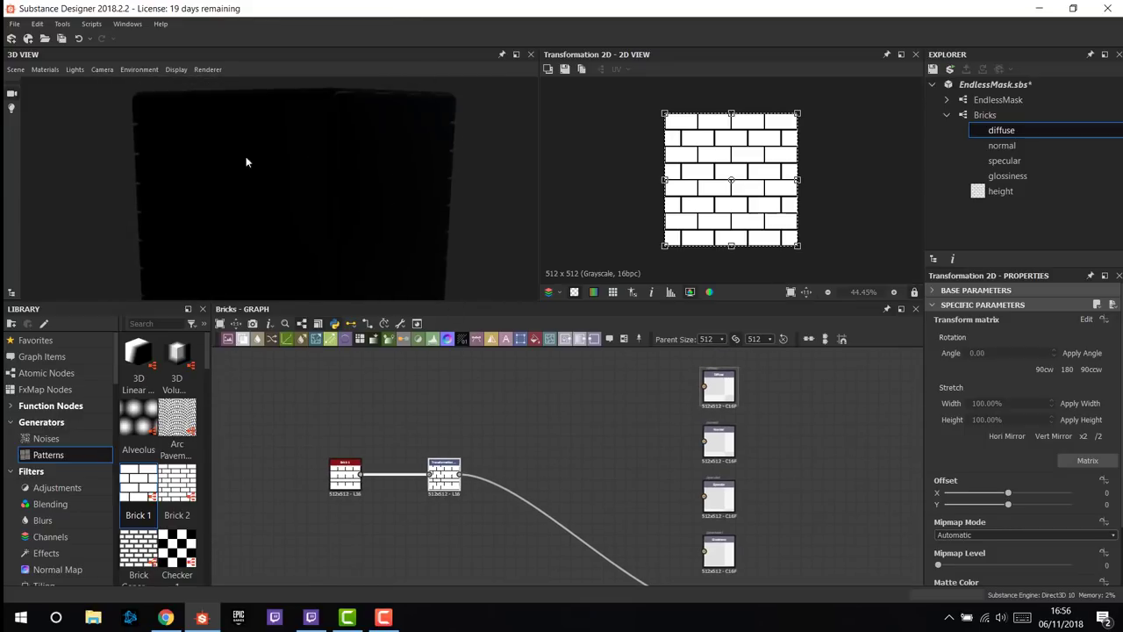
left_click_drag(277, 129, 334, 209)
left_click(492, 462)
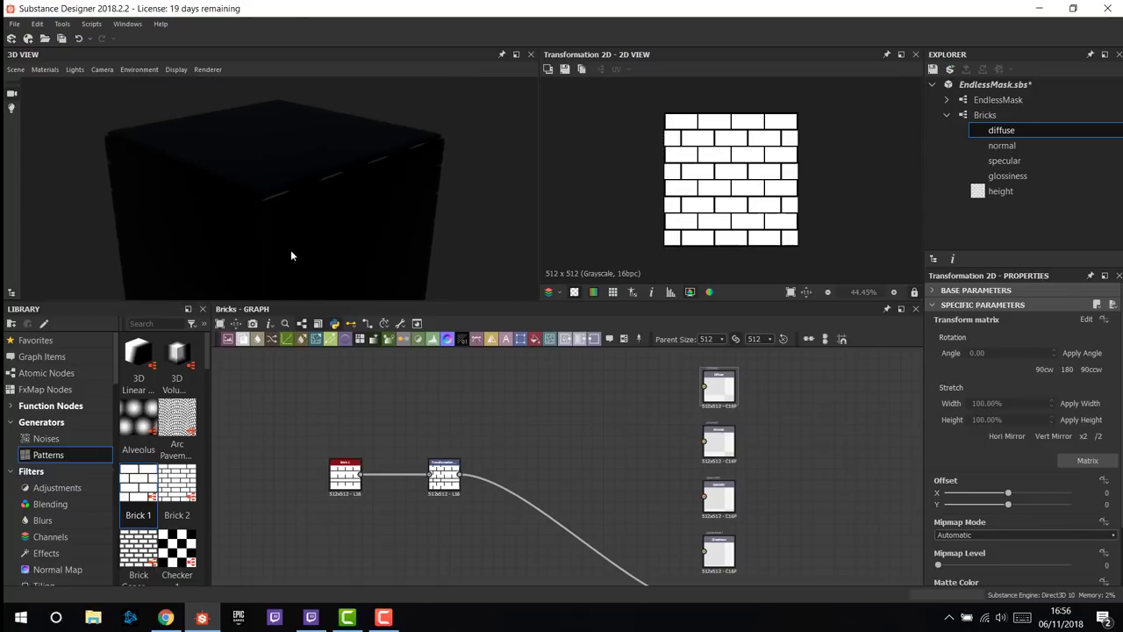
mouse_move(290, 251)
left_mouse_down()
mouse_move(300, 254)
mouse_move(296, 243)
left_mouse_up()
left_click_drag(360, 263, 358, 303)
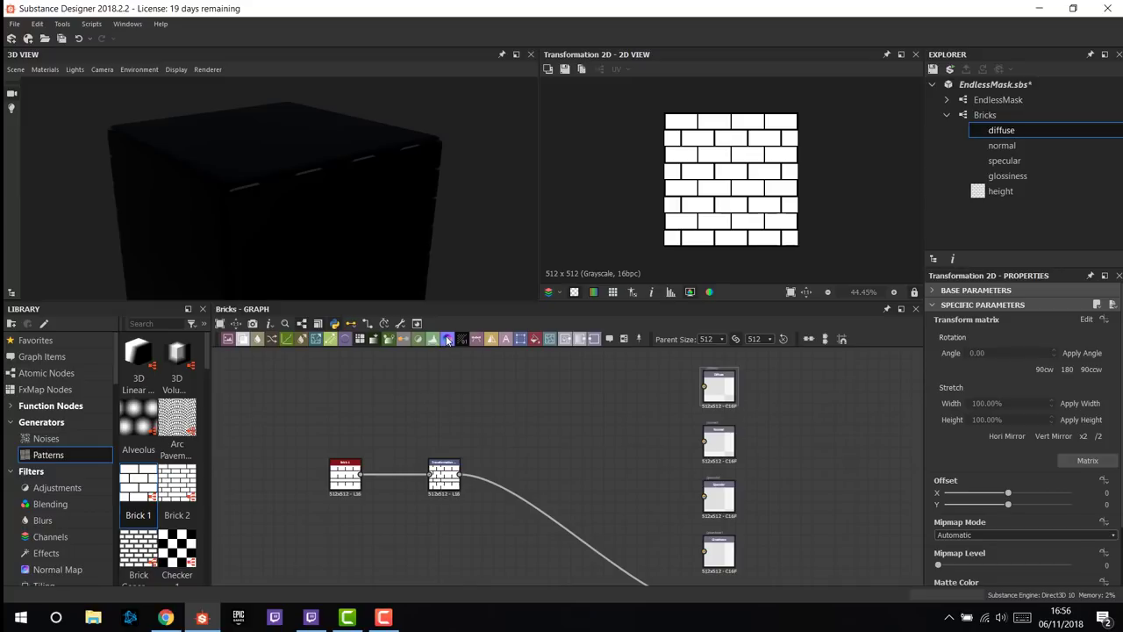
- Add a Normal node above the height connection and feed it from the Transformation 2D output
left_click_drag(446, 338, 544, 440)
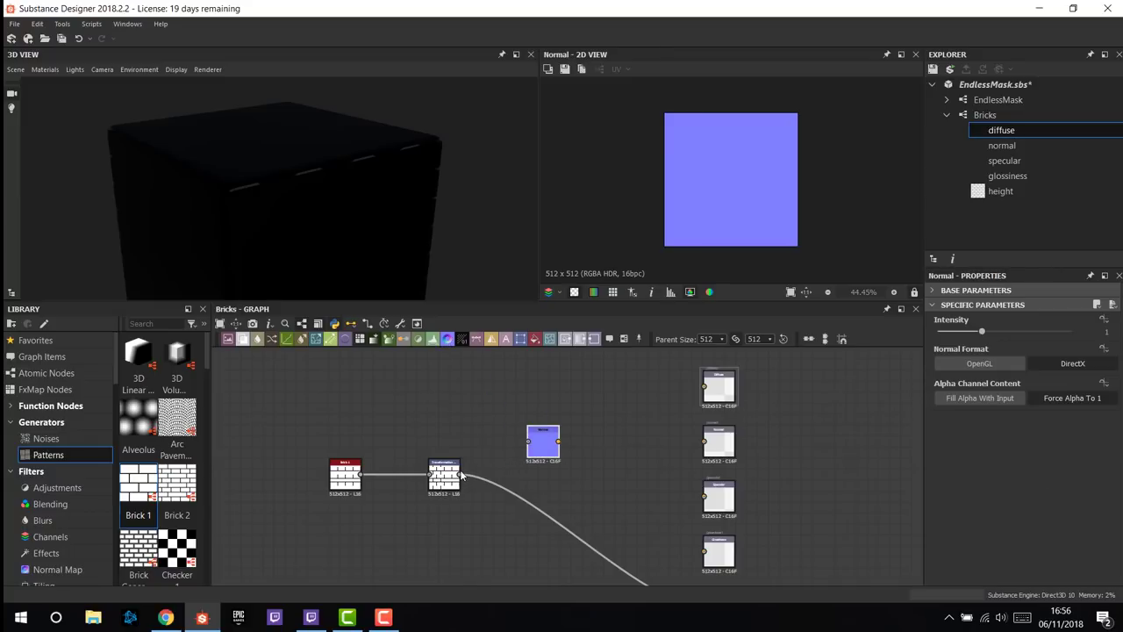
left_click_drag(459, 473, 553, 441)
scroll(696, 256, "up", 4)
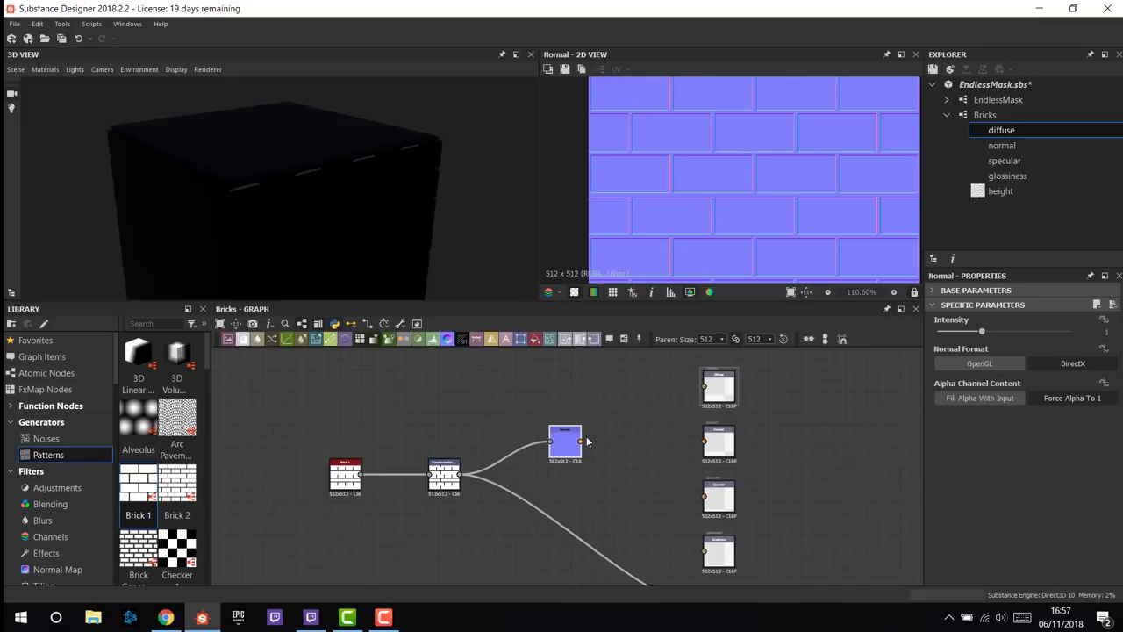
- Connect the Normal node to the graph's Normal output and check the effect on the 3D cube
left_click_drag(581, 441, 705, 441)
scroll(720, 443, "up", 5)
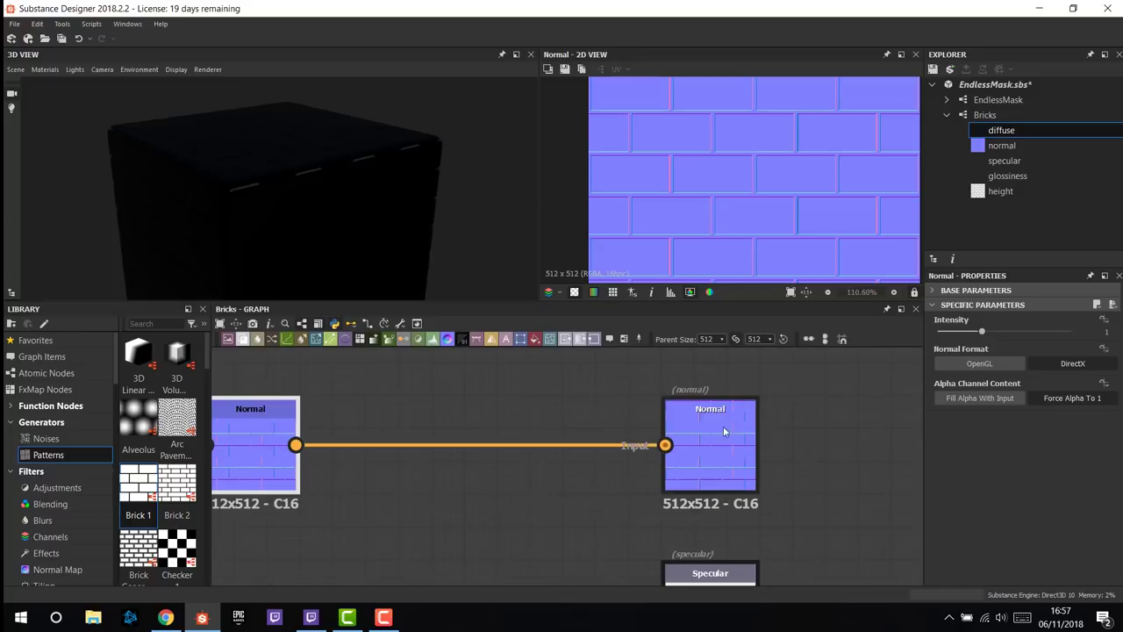
middle_click_drag(566, 424, 637, 448)
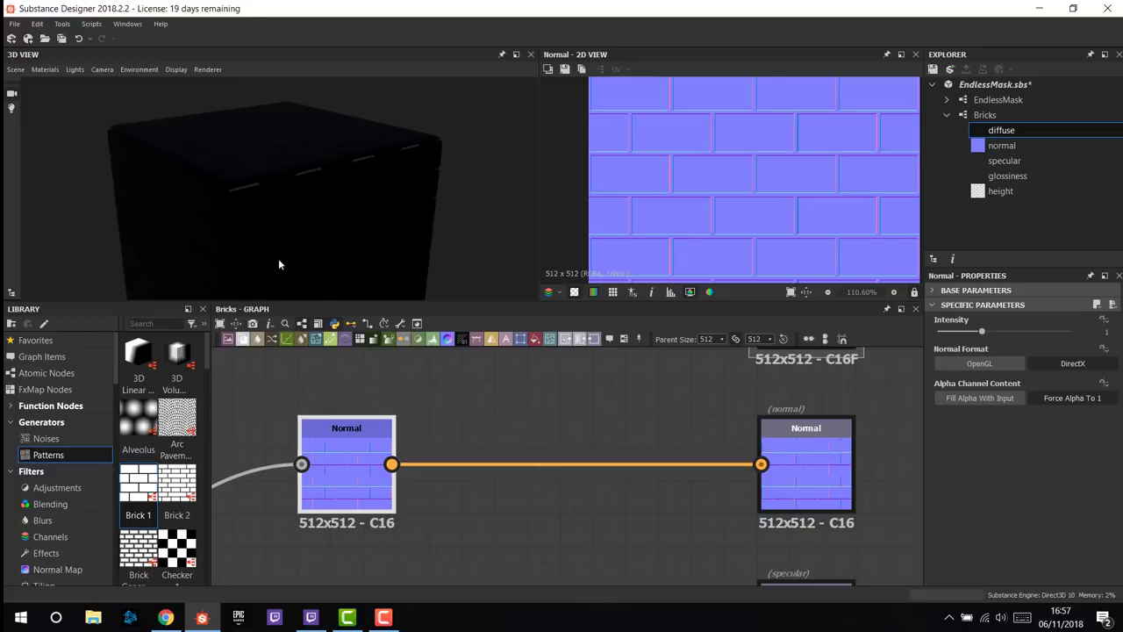
left_click_drag(279, 264, 198, 86)
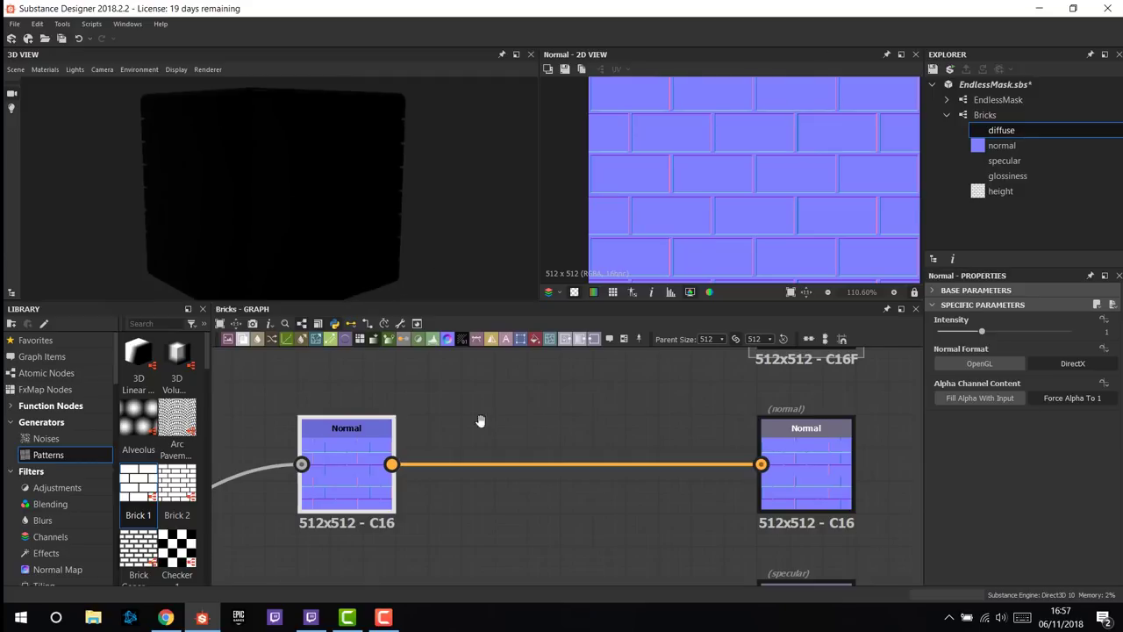
- Add a Curvature Smooth node to the Bricks graph, level with the Diffuse output and above the Normal node
scroll(480, 421, "down", 2)
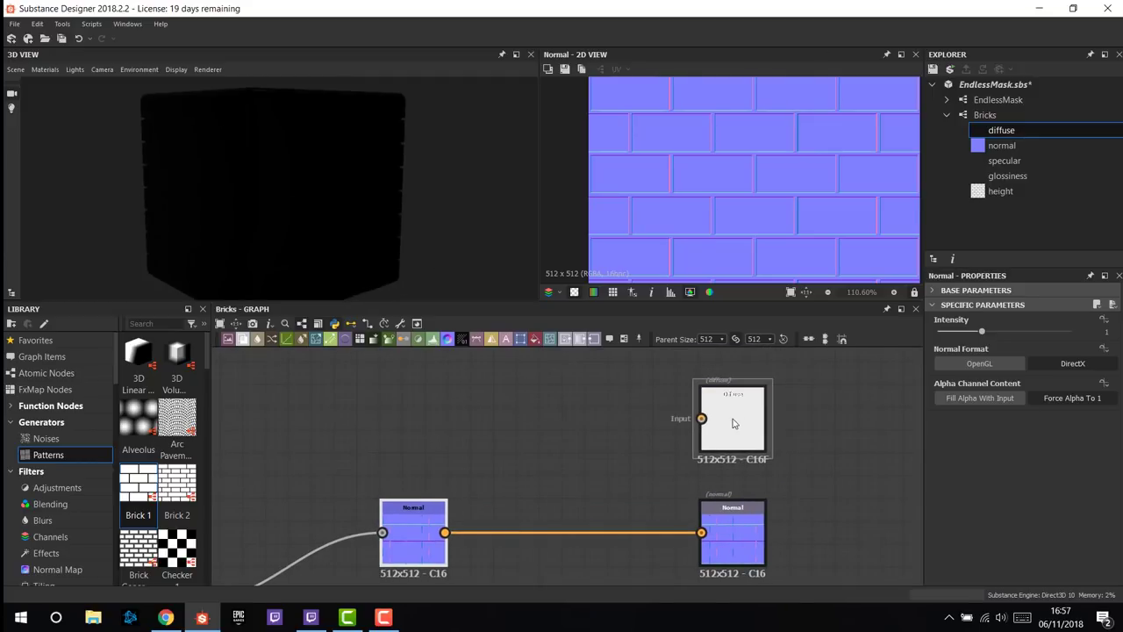
key("space")
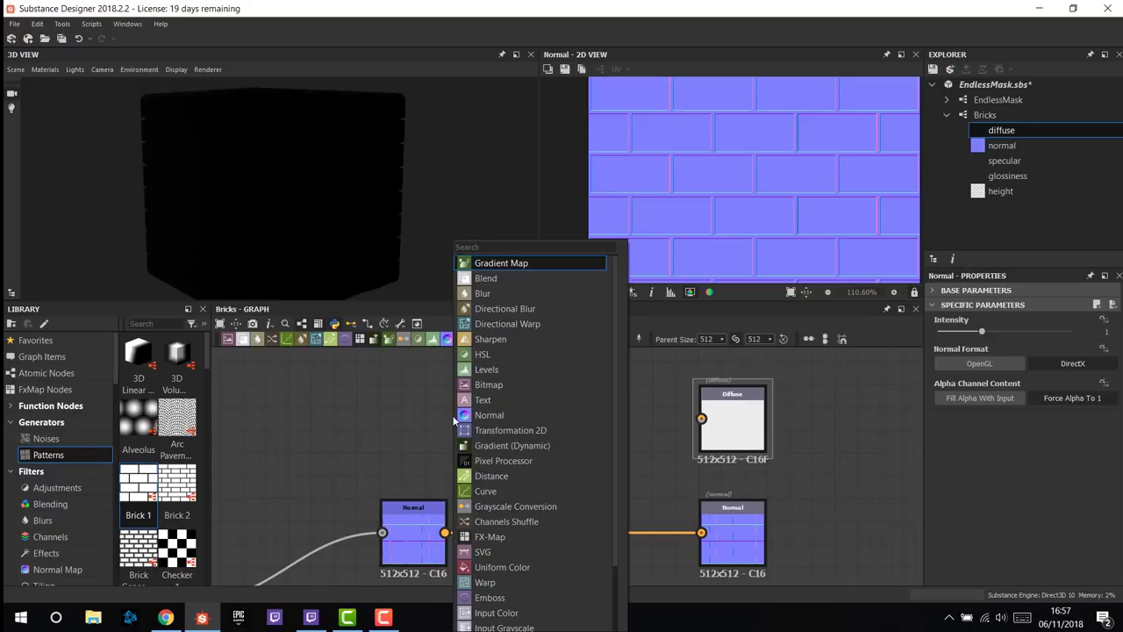
type("smo")
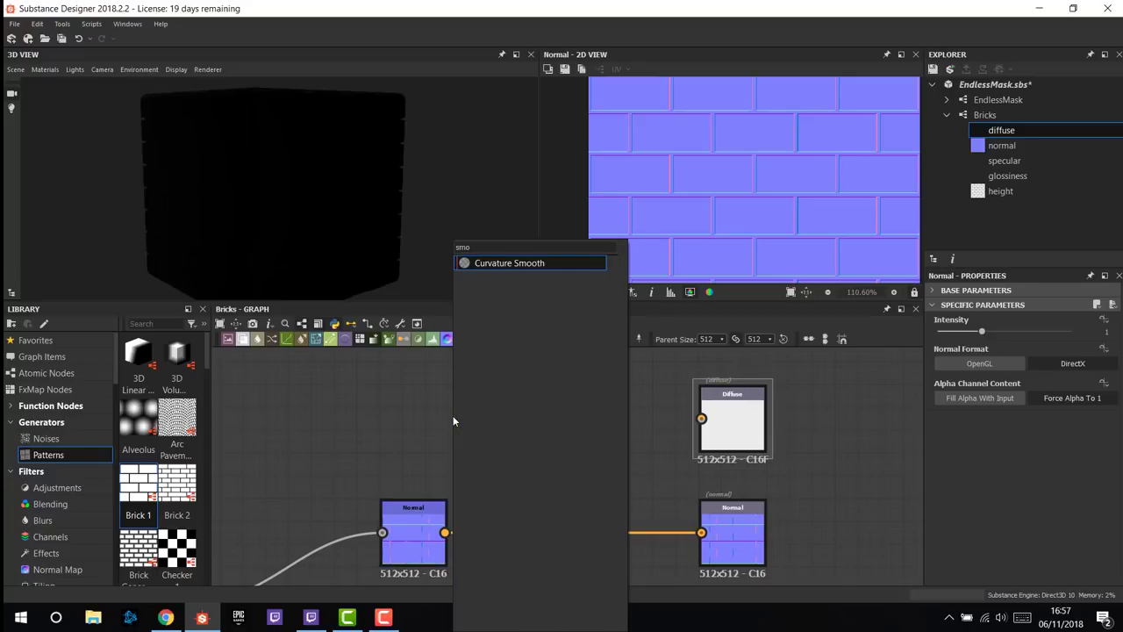
key("Return")
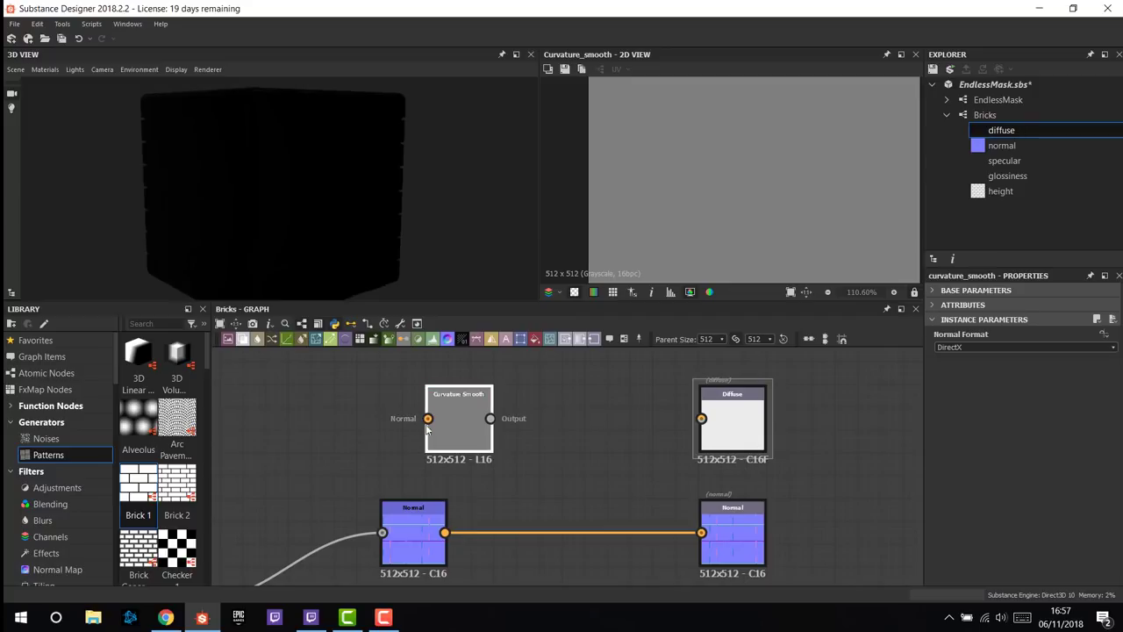
- Feed the Curvature Smooth node from the Normal node and connect its output to the graph's Diffuse output
left_click_drag(445, 532, 567, 430)
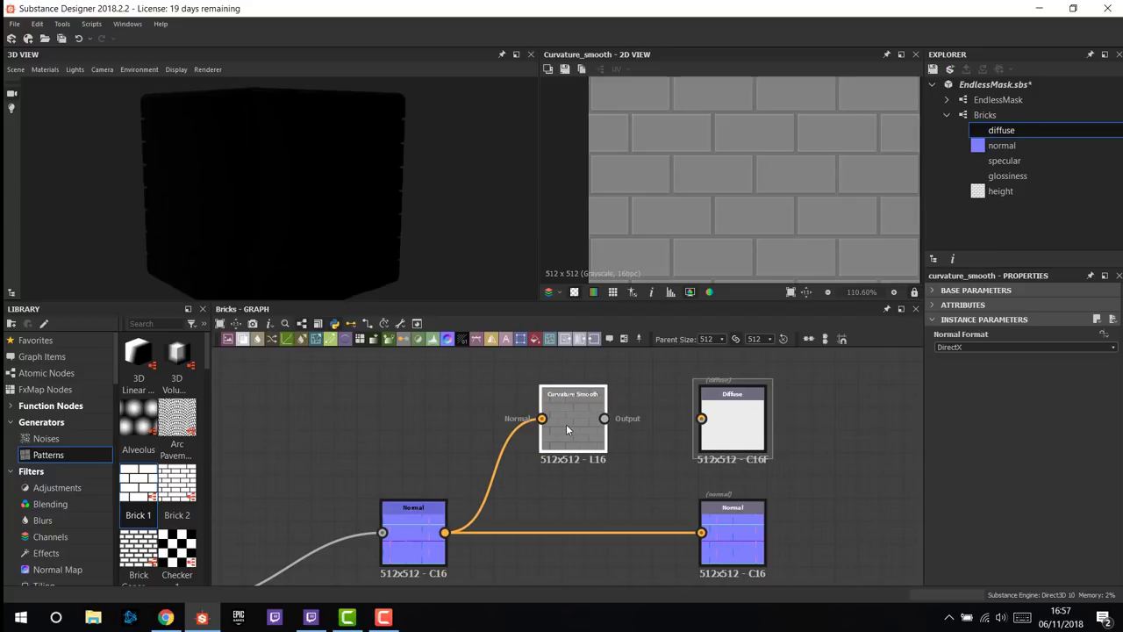
scroll(851, 190, "up", 2)
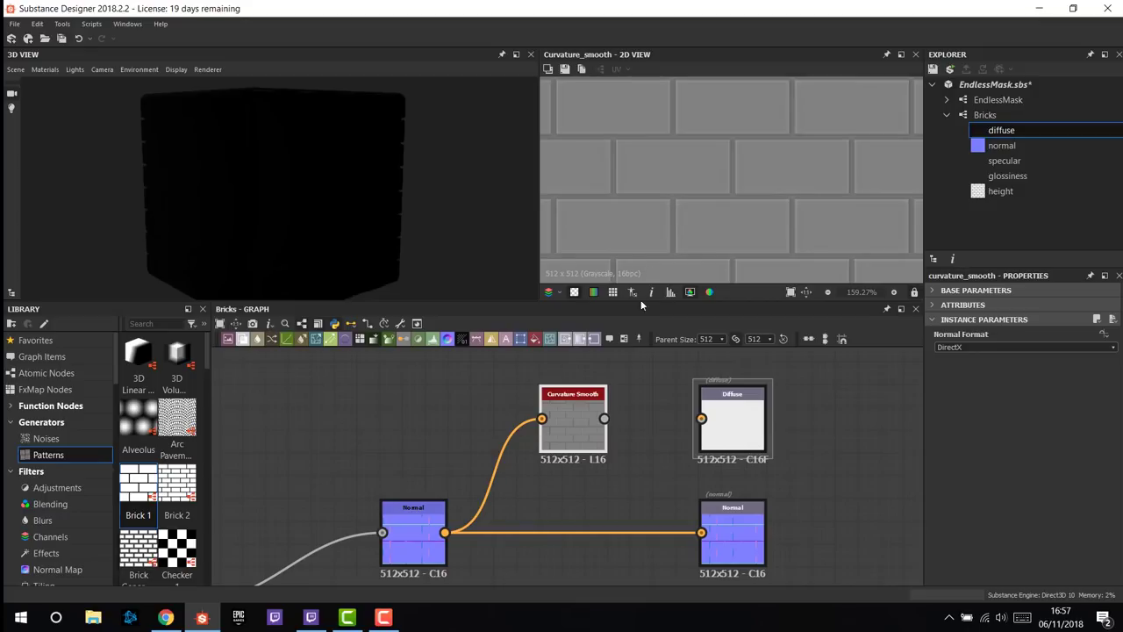
left_click_drag(605, 419, 721, 422)
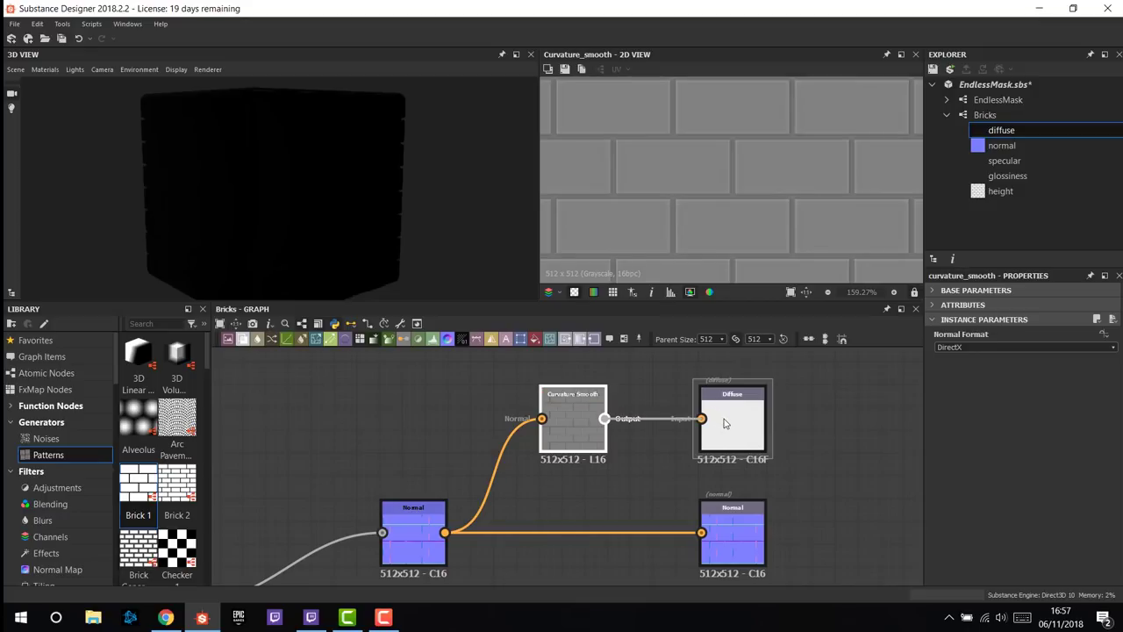
scroll(293, 178, "up", 3)
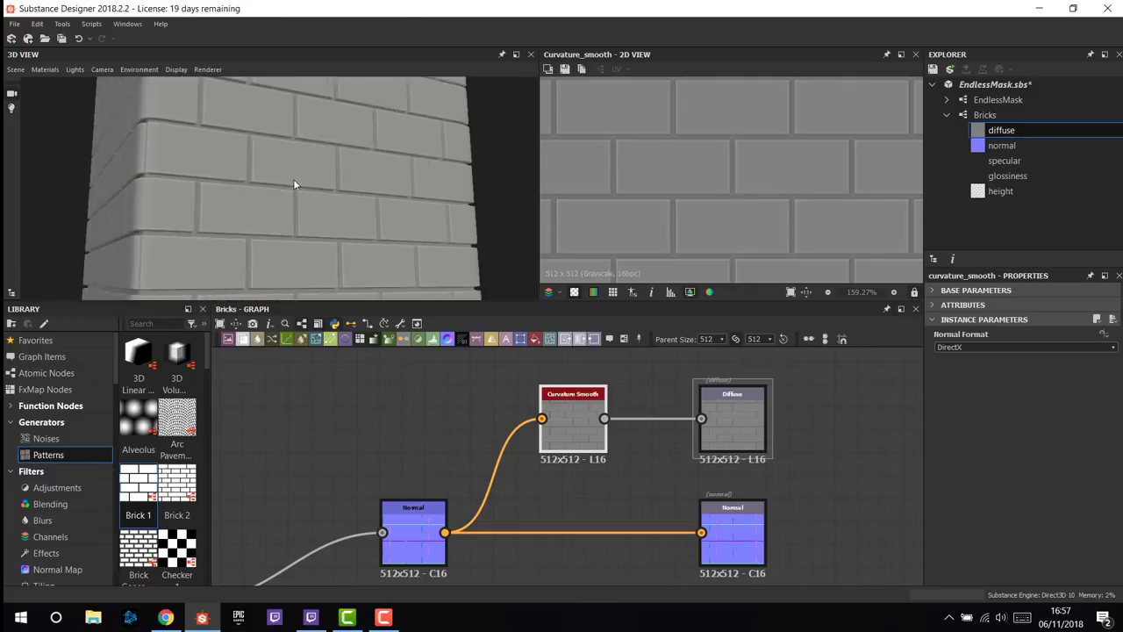
- Examine the curvature-based diffuse and the brick edges on the 3D cube from near and far
scroll(294, 185, "up", 3)
left_click_drag(165, 163, 277, 177)
scroll(272, 167, "down", 3)
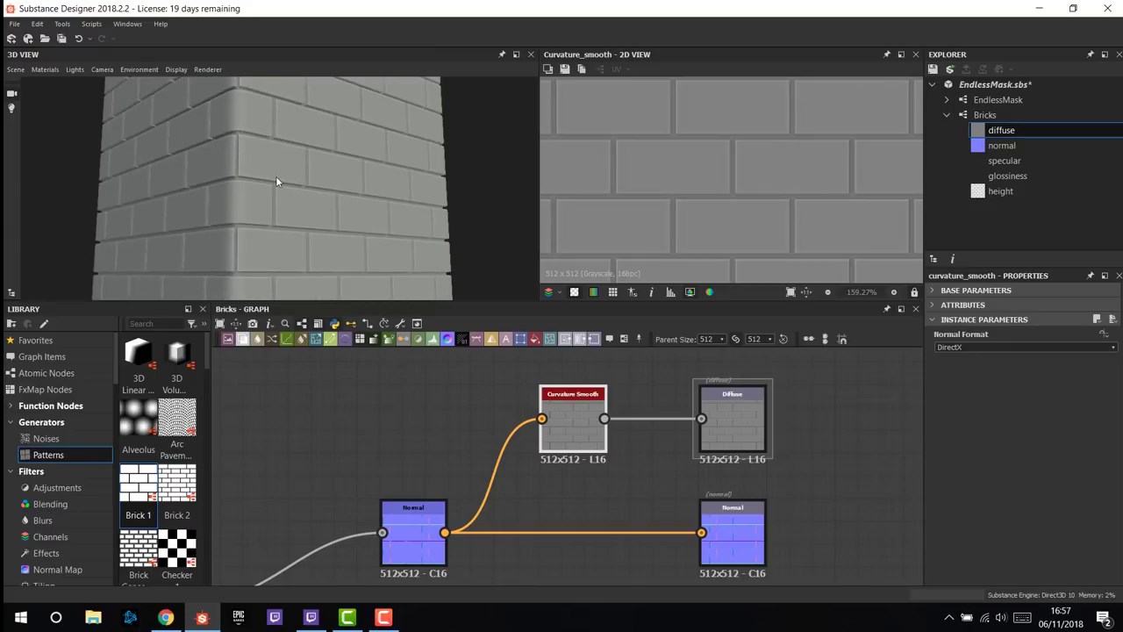
scroll(292, 176, "up", 1)
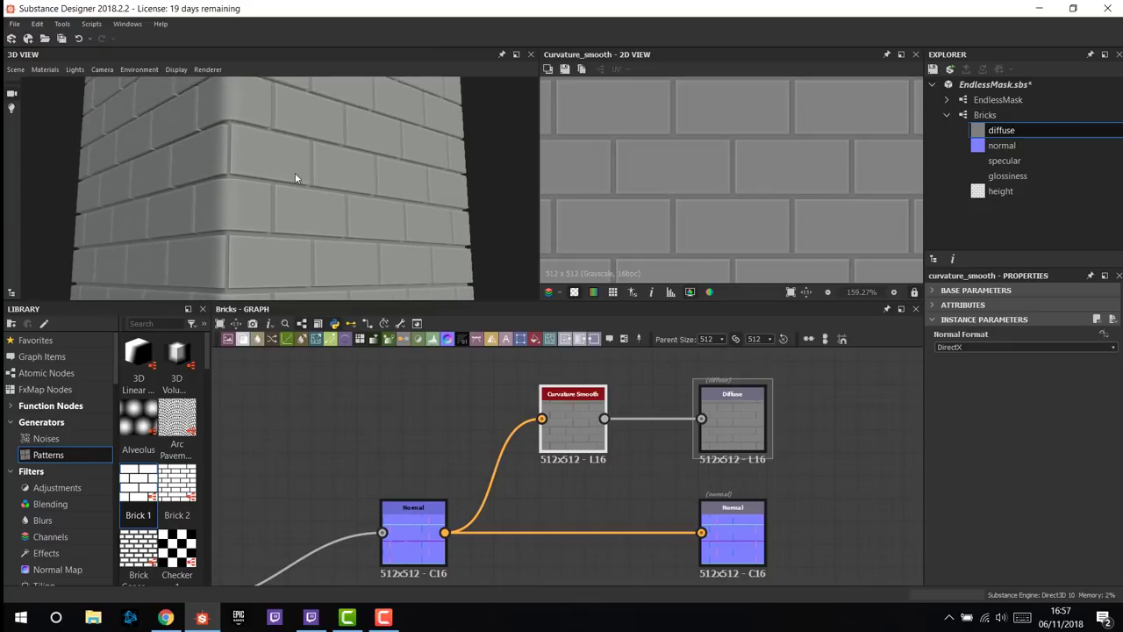
scroll(295, 172, "down", 3)
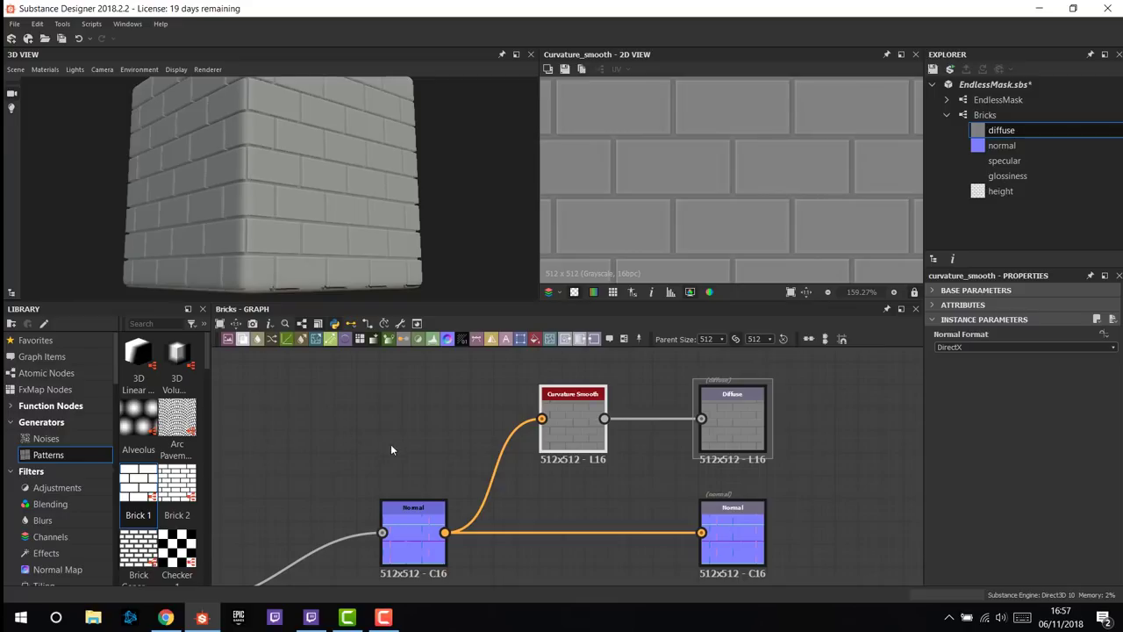
scroll(392, 449, "down", 3)
middle_click_drag(460, 472, 620, 451)
scroll(485, 477, "down", 1)
scroll(345, 238, "up", 5)
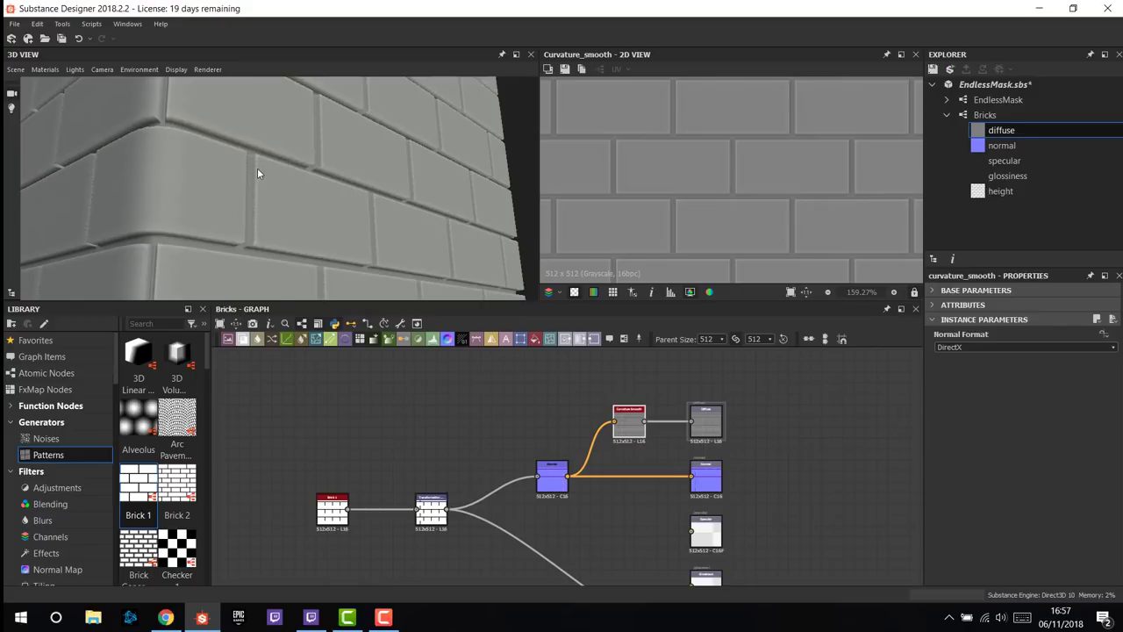
- Preview the Brick 1 node in 2D and compare its edges with the brick edges on the 3D cube
middle_click_drag(385, 481, 447, 426)
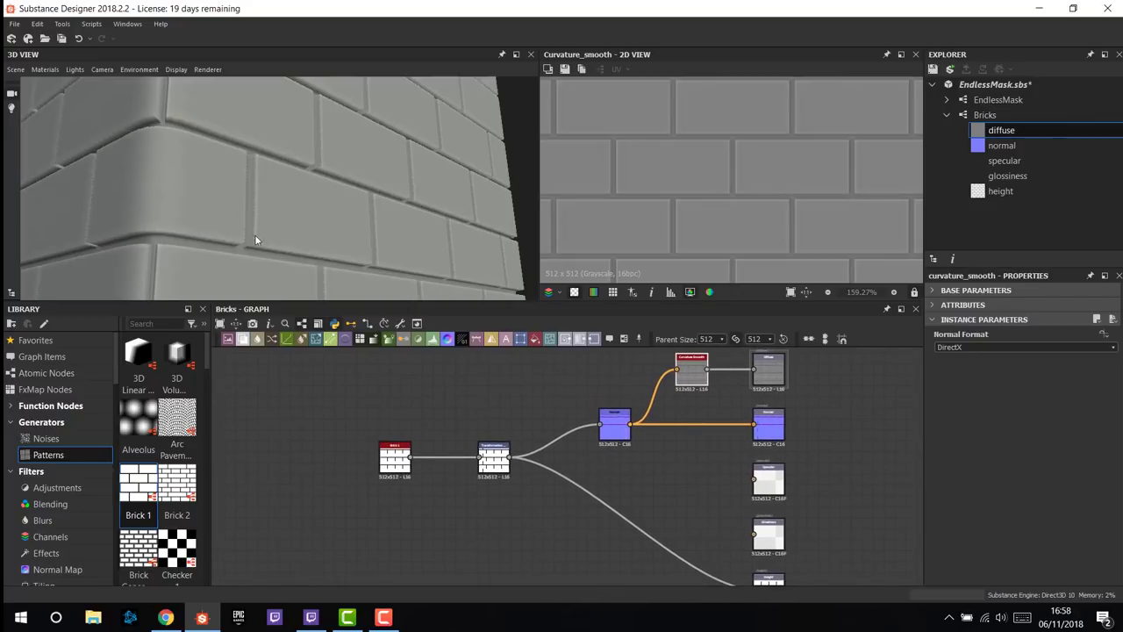
scroll(390, 457, "up", 8)
left_click(494, 470)
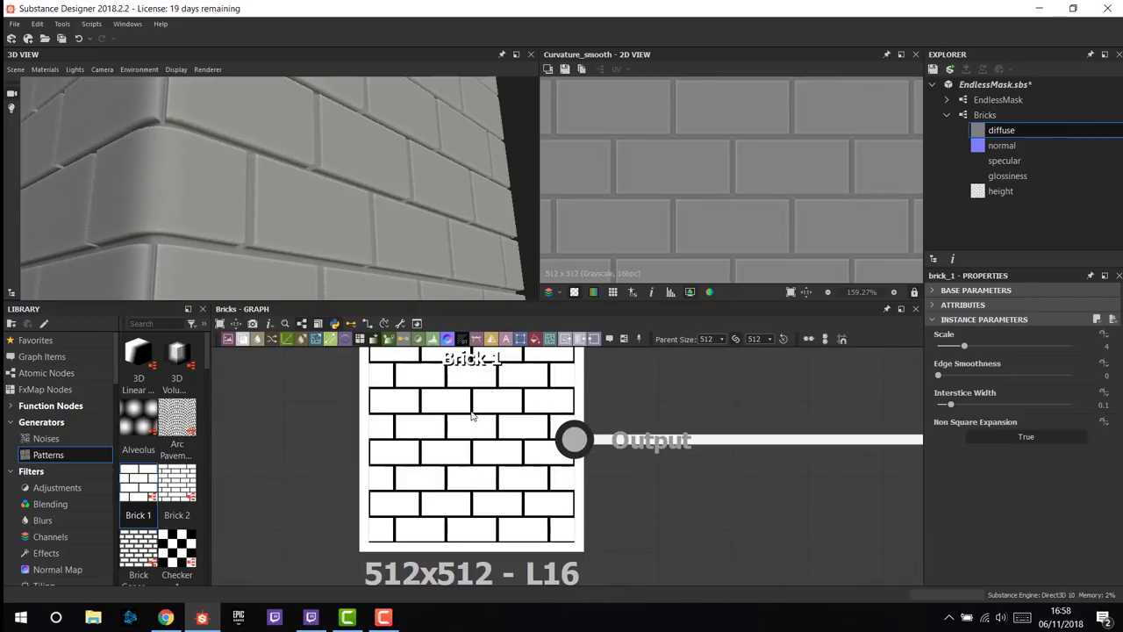
double_click(476, 415)
scroll(781, 219, "up", 3)
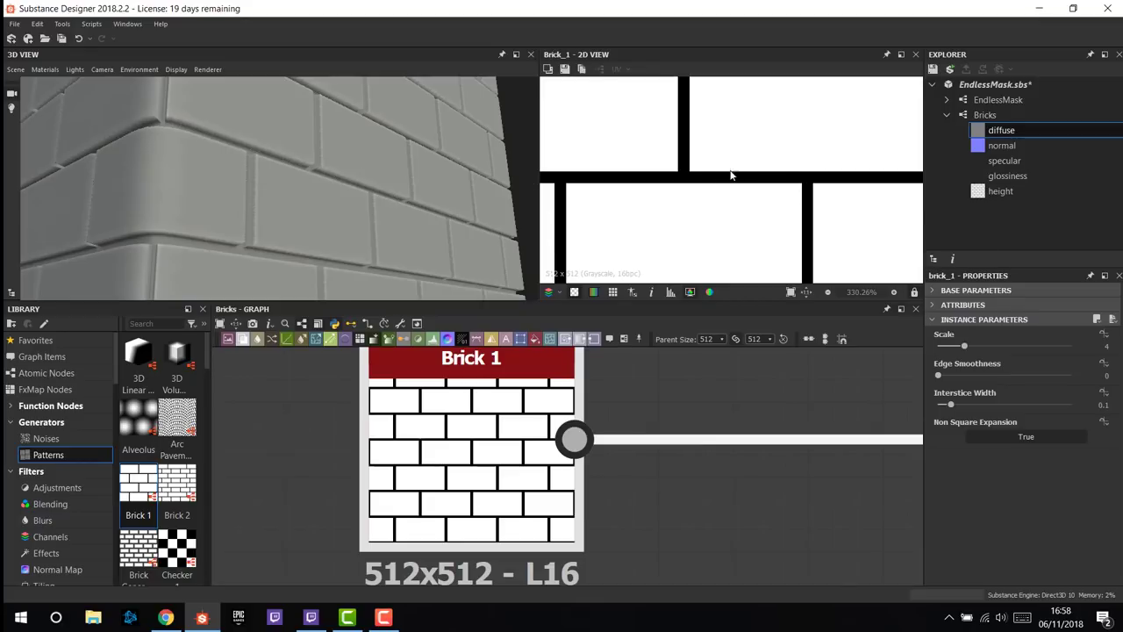
scroll(806, 198, "up", 1)
scroll(806, 199, "up", 6)
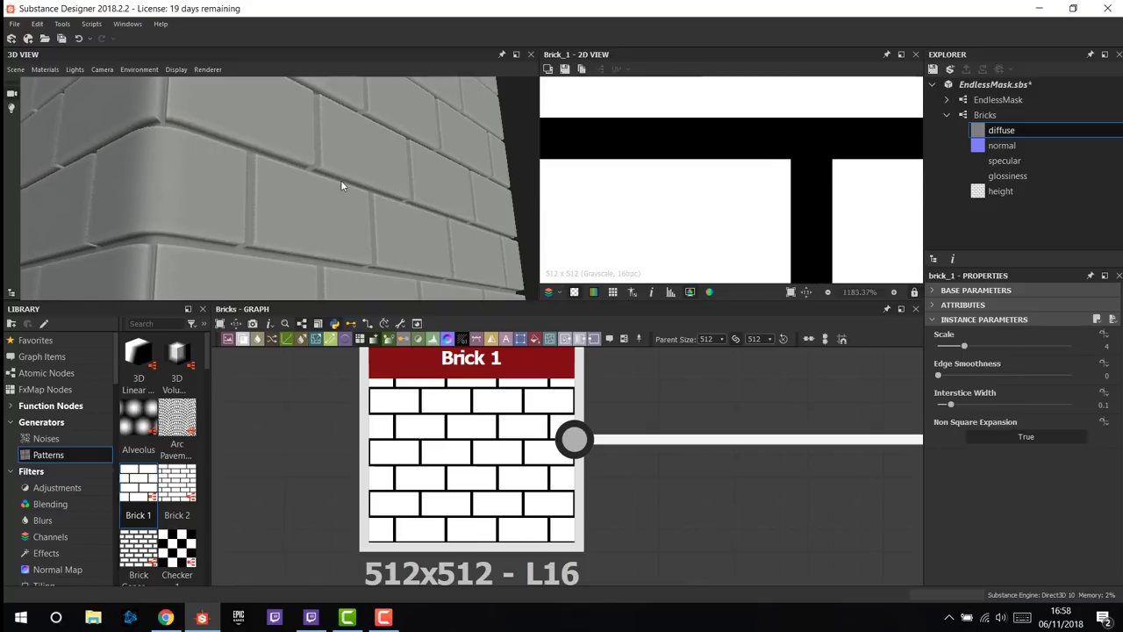
scroll(343, 185, "up", 5)
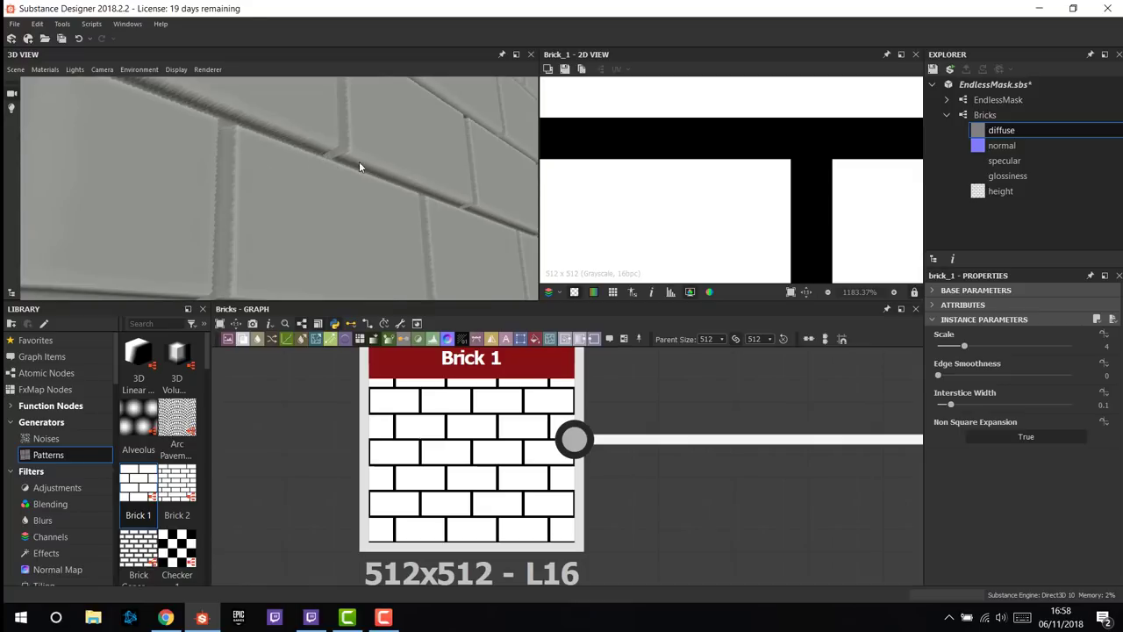
left_click_drag(358, 161, 326, 143)
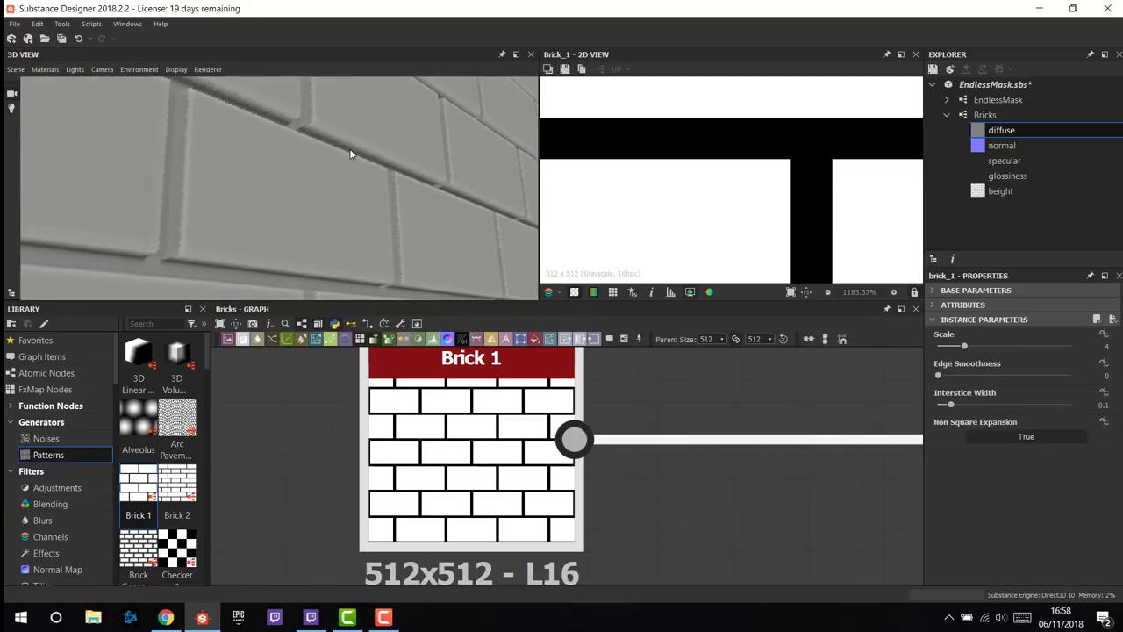
left_click_drag(349, 153, 531, 222)
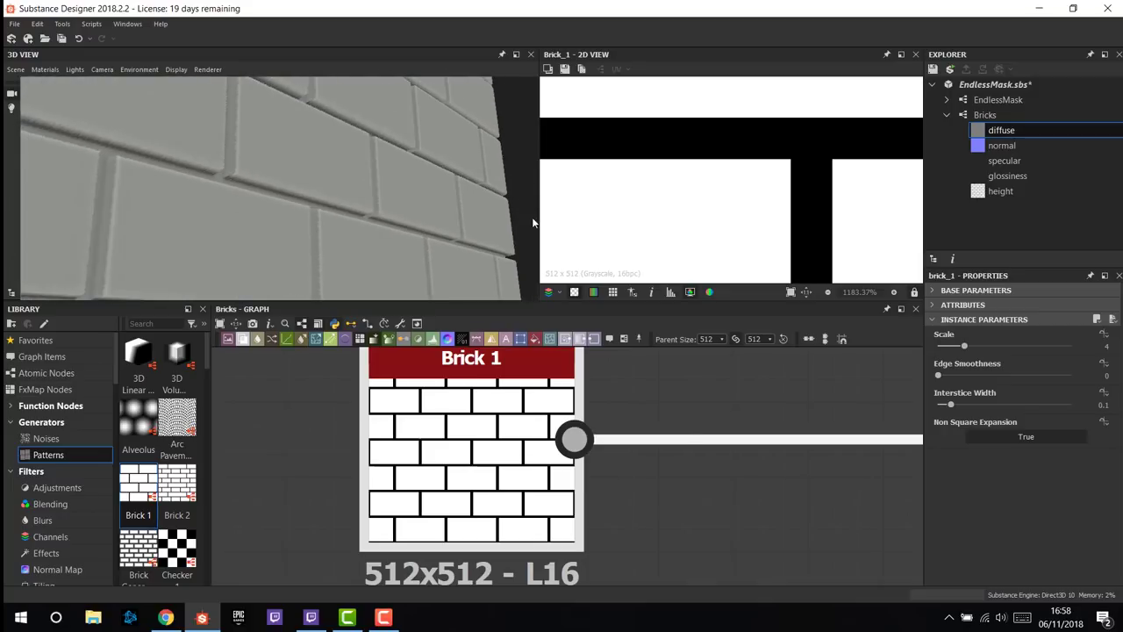
- Insert a Blur HQ Grayscale node between Brick 1 and Transformation 2D, with quality 1 and intensity 0.49
scroll(506, 468, "down", 3)
key("space")
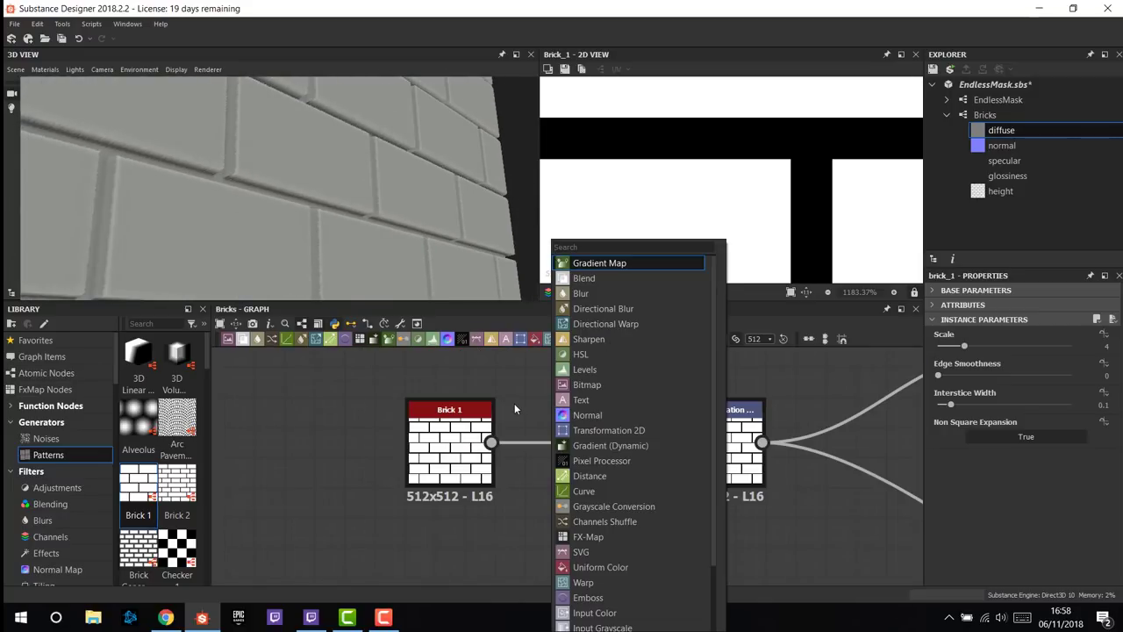
type("blur")
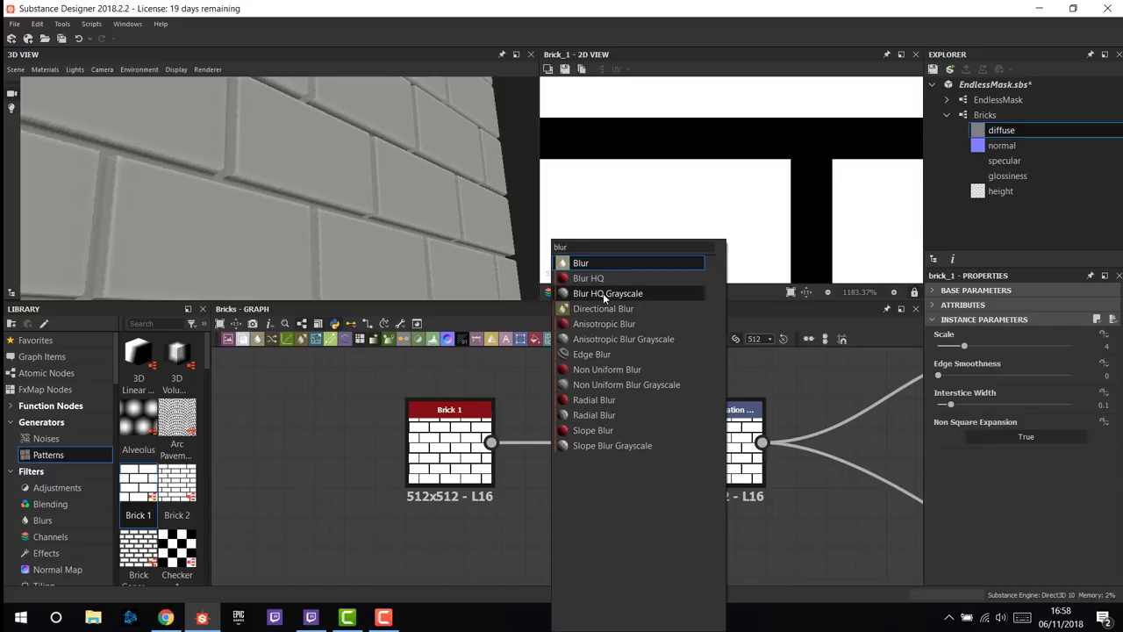
left_click(603, 293)
left_click_drag(534, 435, 616, 477)
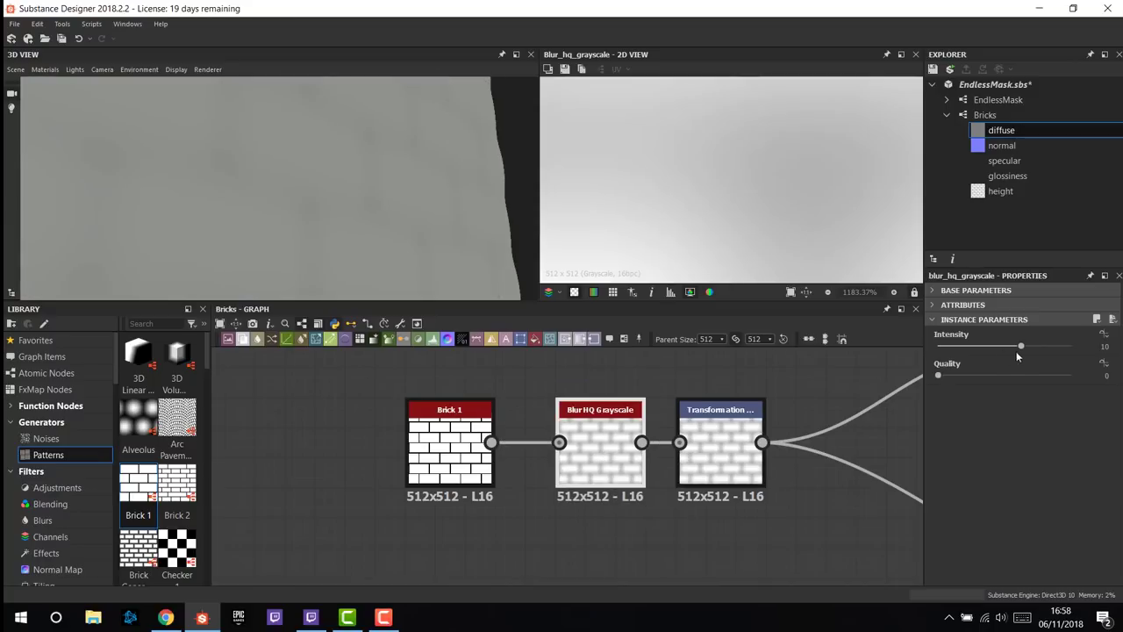
left_click(1010, 372)
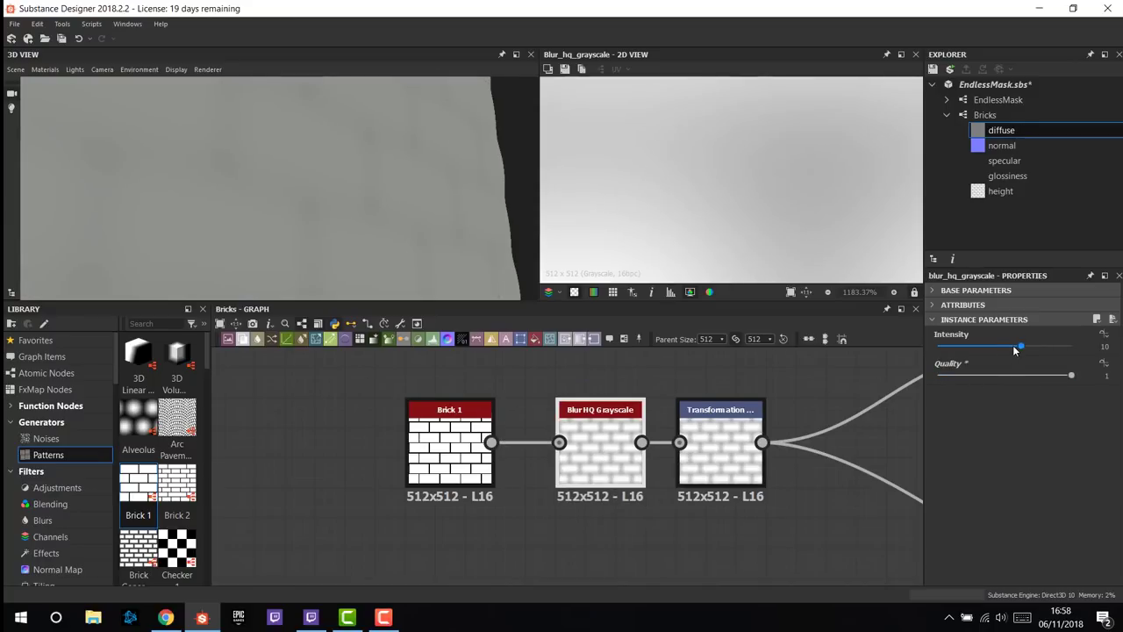
left_click_drag(1015, 349, 941, 347)
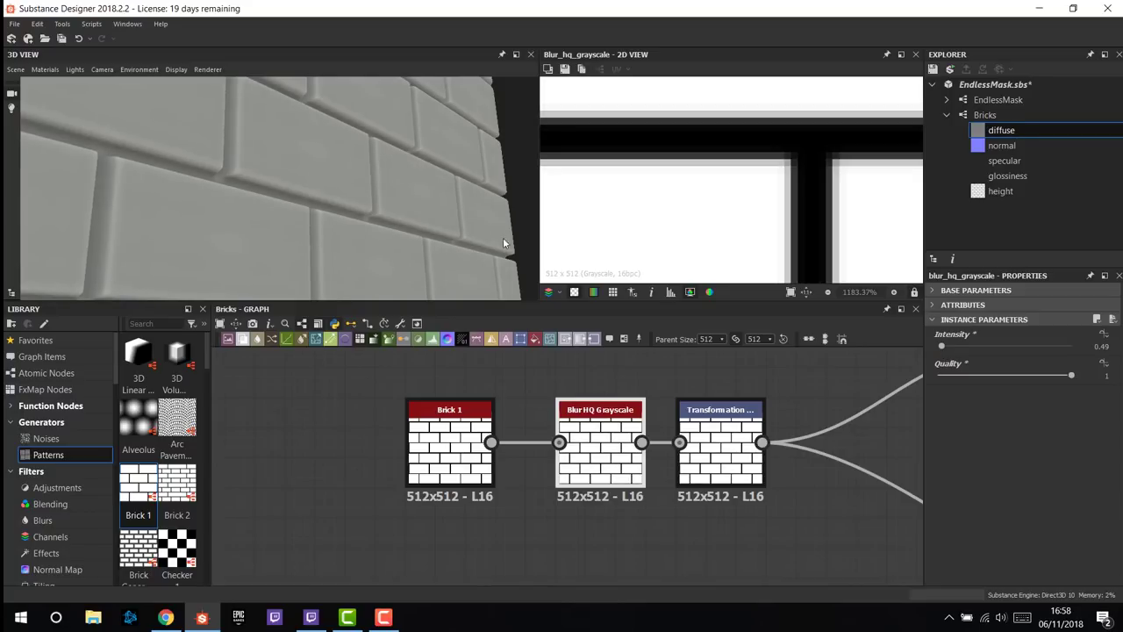
- Set the 3D view's Default material to a height scale of 1.97 and a tessellation factor of 11
left_click(45, 69)
mouse_move(61, 87)
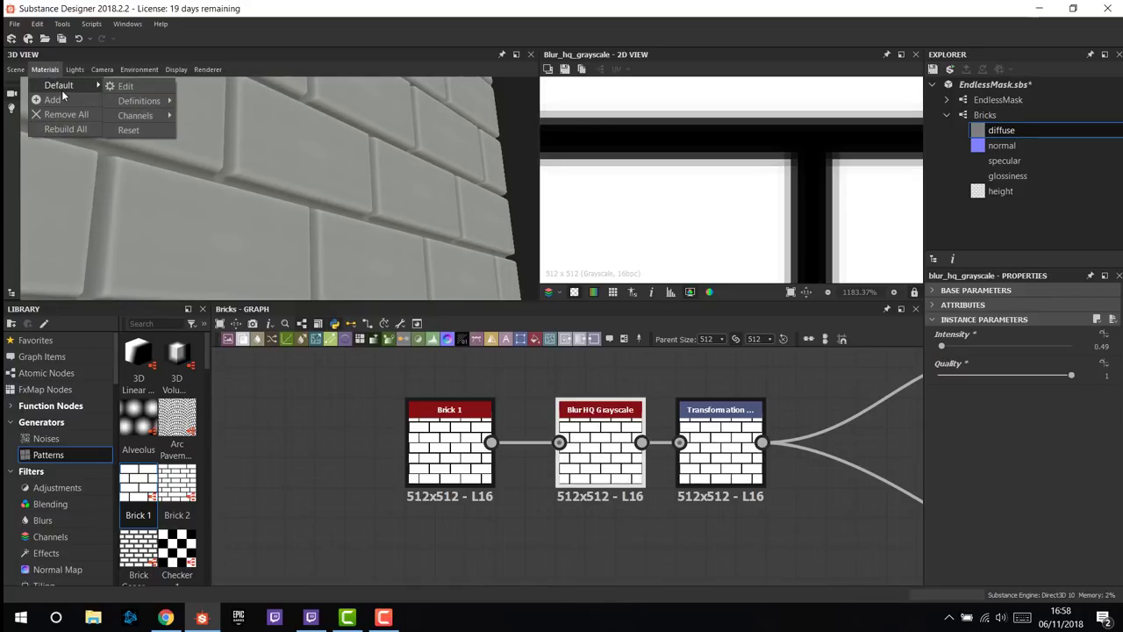
left_click(132, 85)
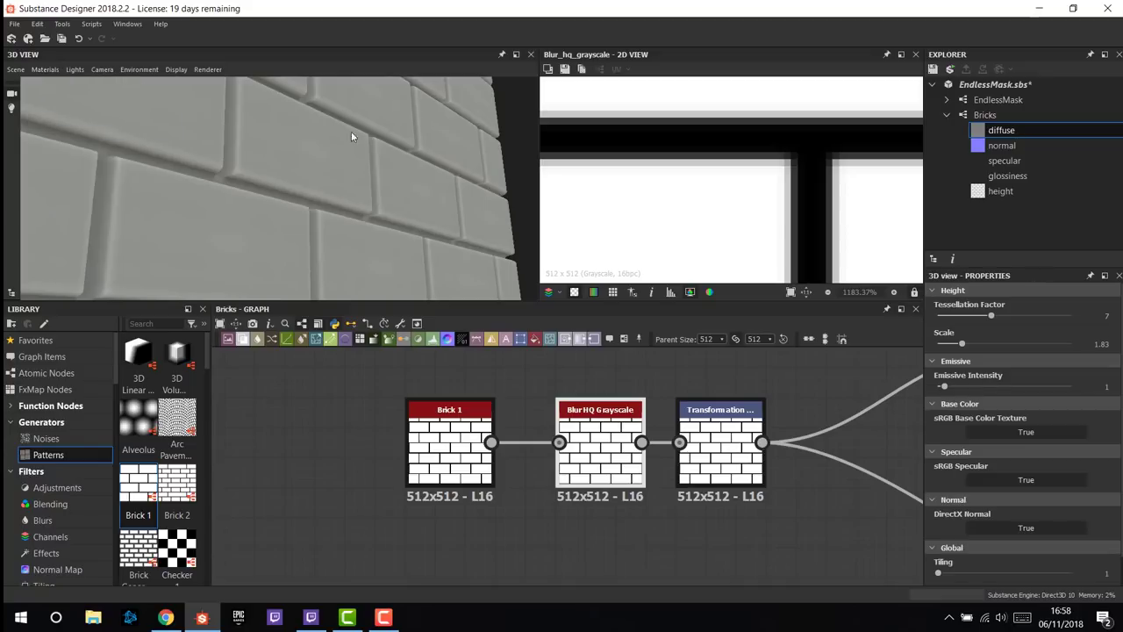
left_click_drag(956, 346, 964, 344)
left_click_drag(991, 315, 1022, 321)
scroll(434, 224, "down", 6)
mouse_move(277, 204)
left_mouse_down()
mouse_move(269, 184)
mouse_move(279, 200)
left_mouse_up()
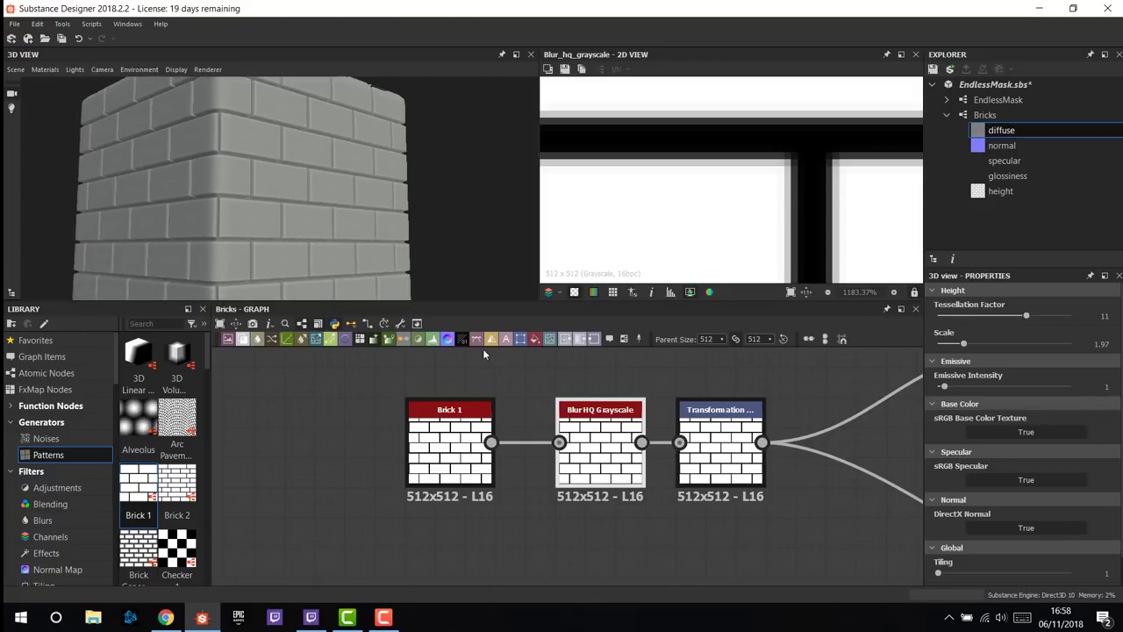
- Set the Normal node's intensity to 3 and check the brick relief on the 3D cube
scroll(731, 465, "down", 3)
middle_click_drag(903, 476, 540, 492)
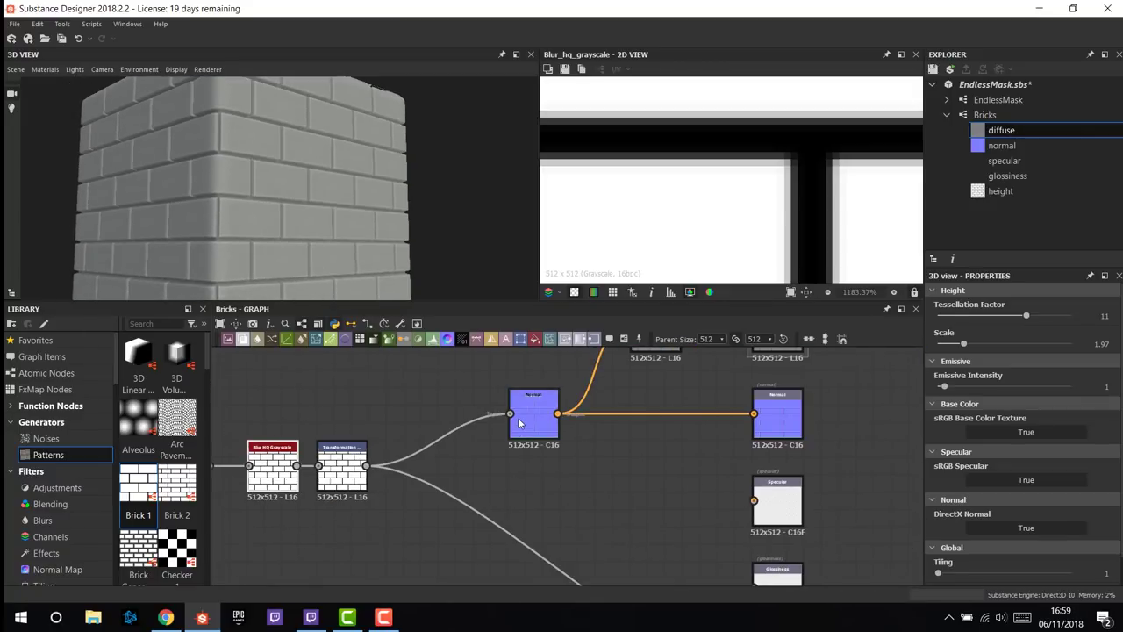
double_click(518, 423)
middle_click_drag(485, 404, 496, 442)
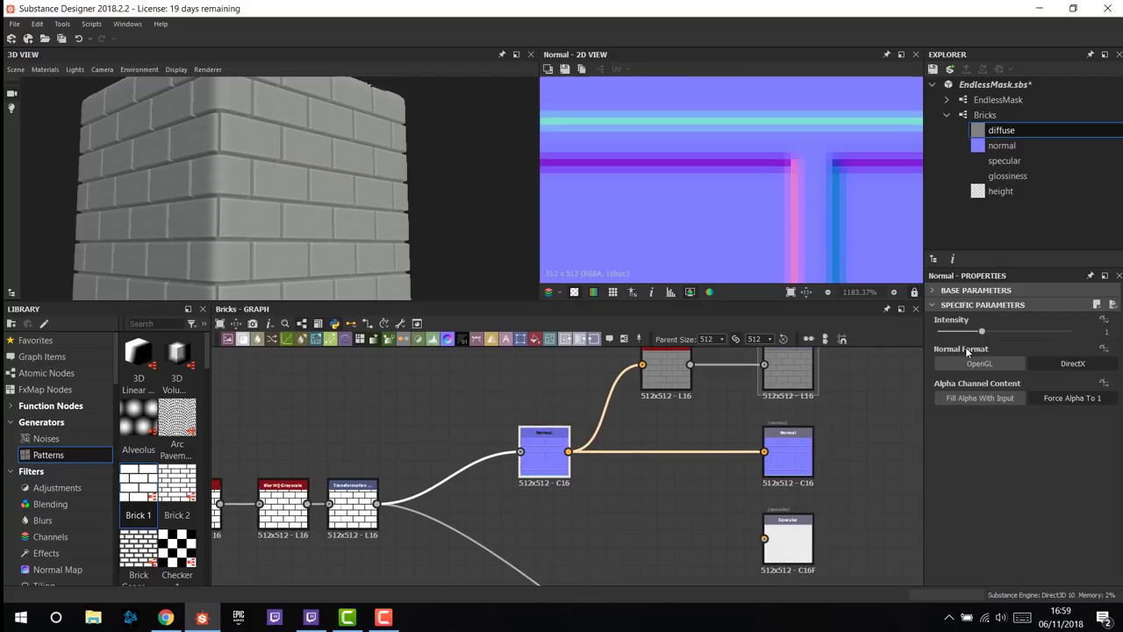
left_click_drag(983, 332, 1070, 331)
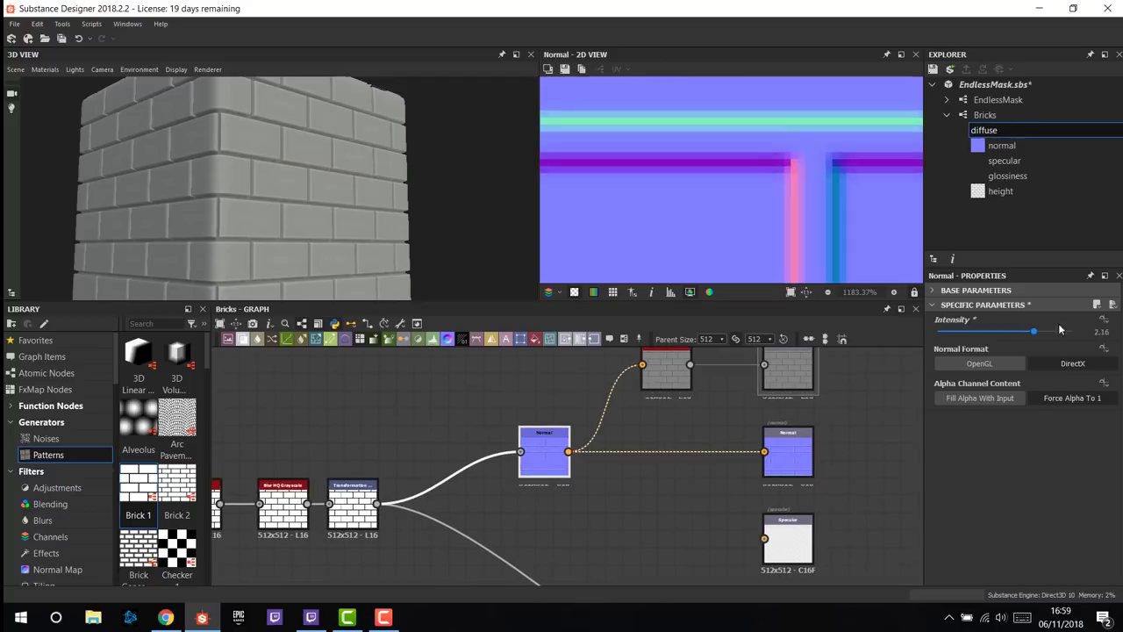
left_click_drag(307, 281, 326, 161)
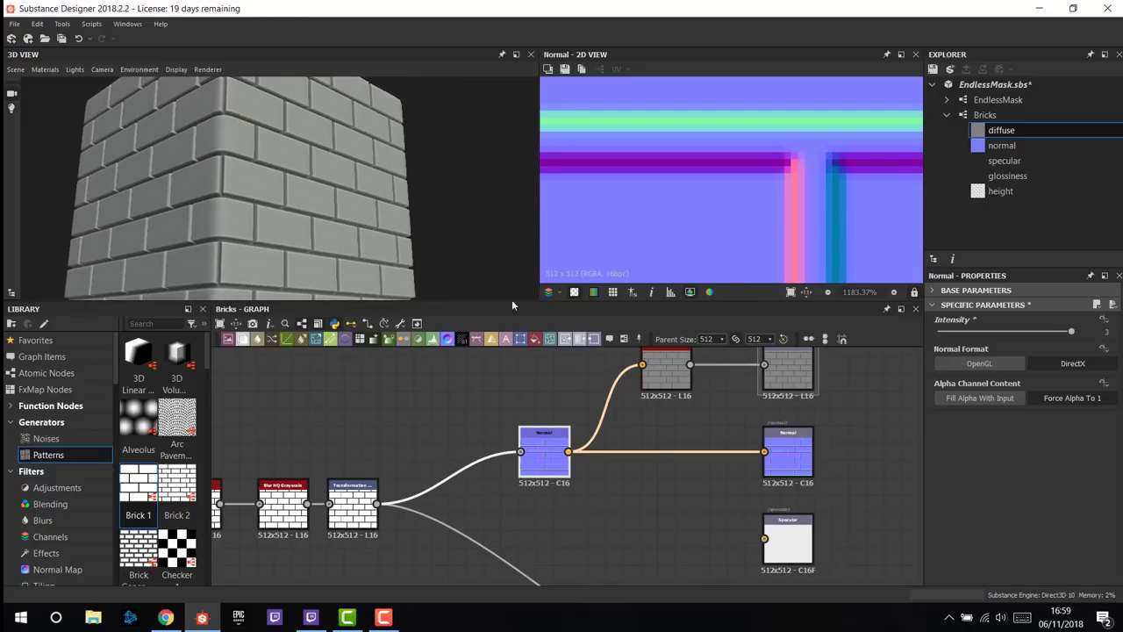
- Look over the unconnected Specular and Glossiness outputs and the brick surface on the 3D cube
middle_click_drag(649, 445, 659, 335)
middle_click_drag(649, 427, 585, 436)
scroll(584, 441, "up", 1)
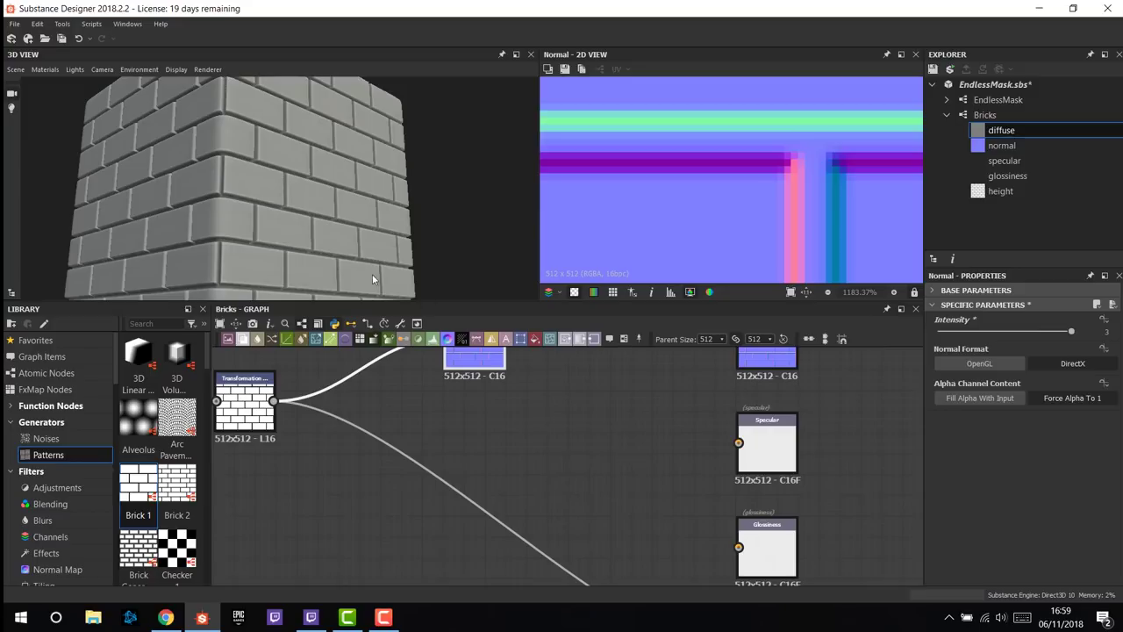
left_click_drag(373, 274, 357, 258)
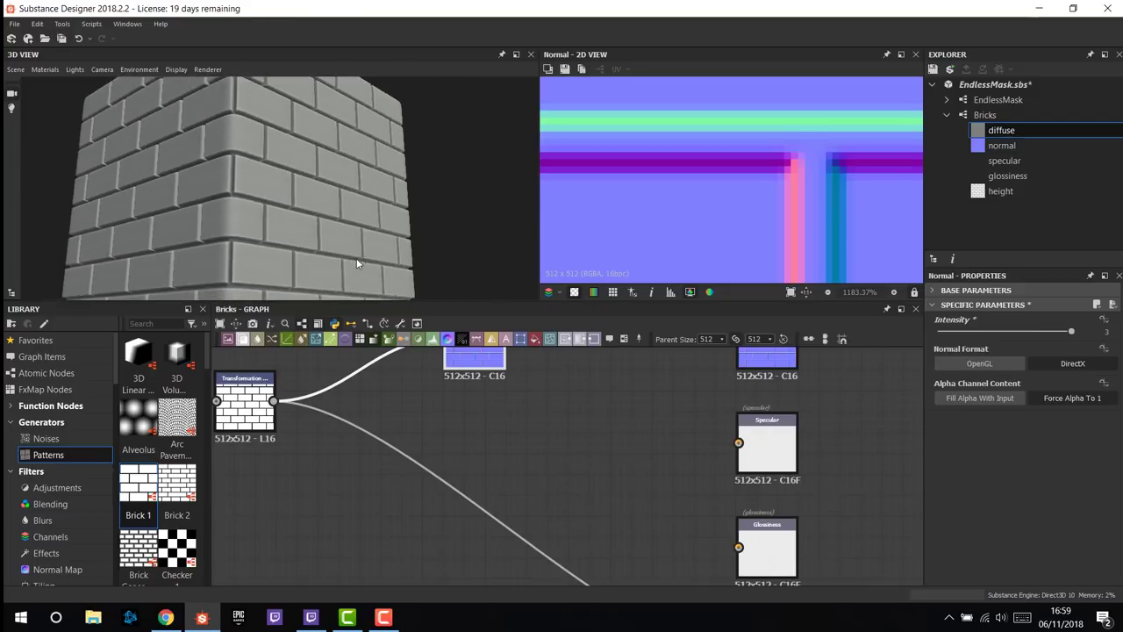
scroll(611, 461, "up", 2)
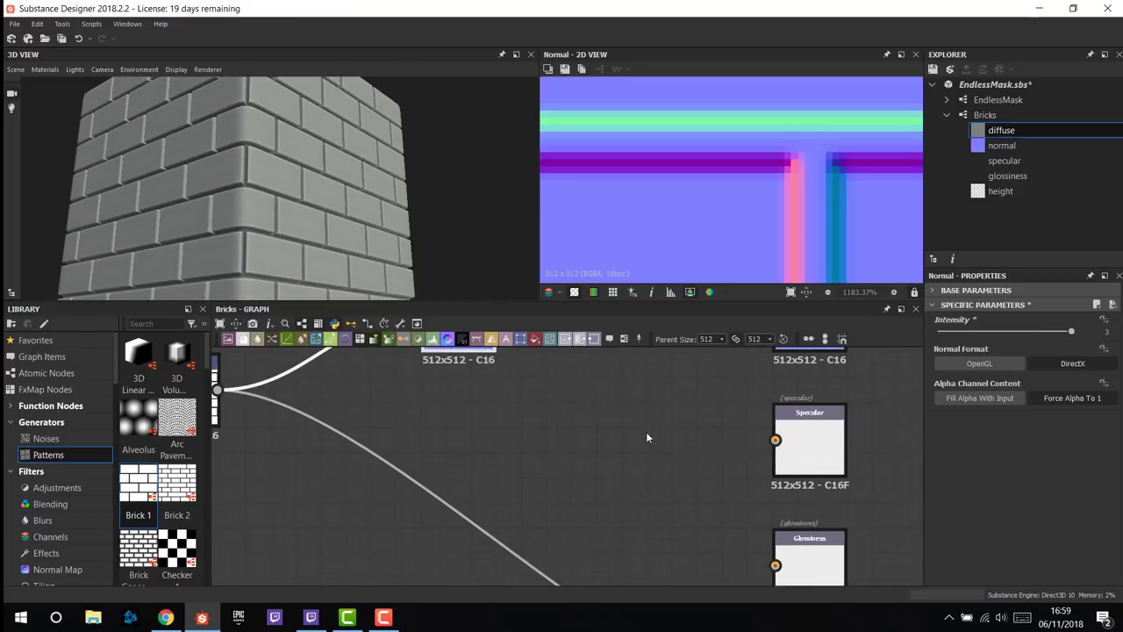
middle_click_drag(729, 415, 672, 387)
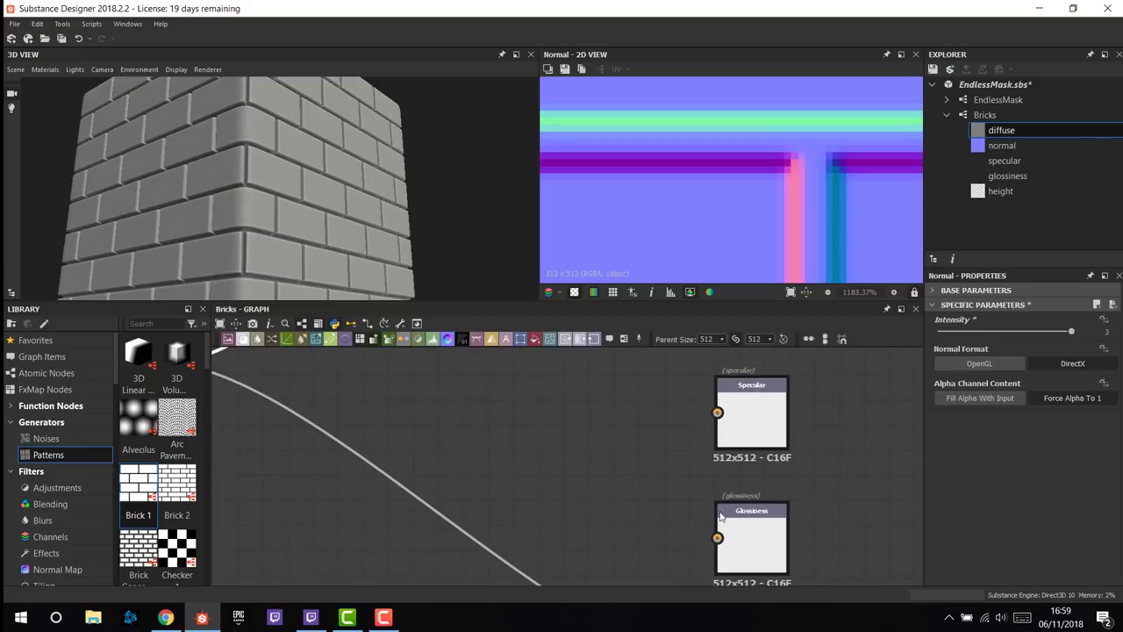
middle_click_drag(610, 444, 643, 491)
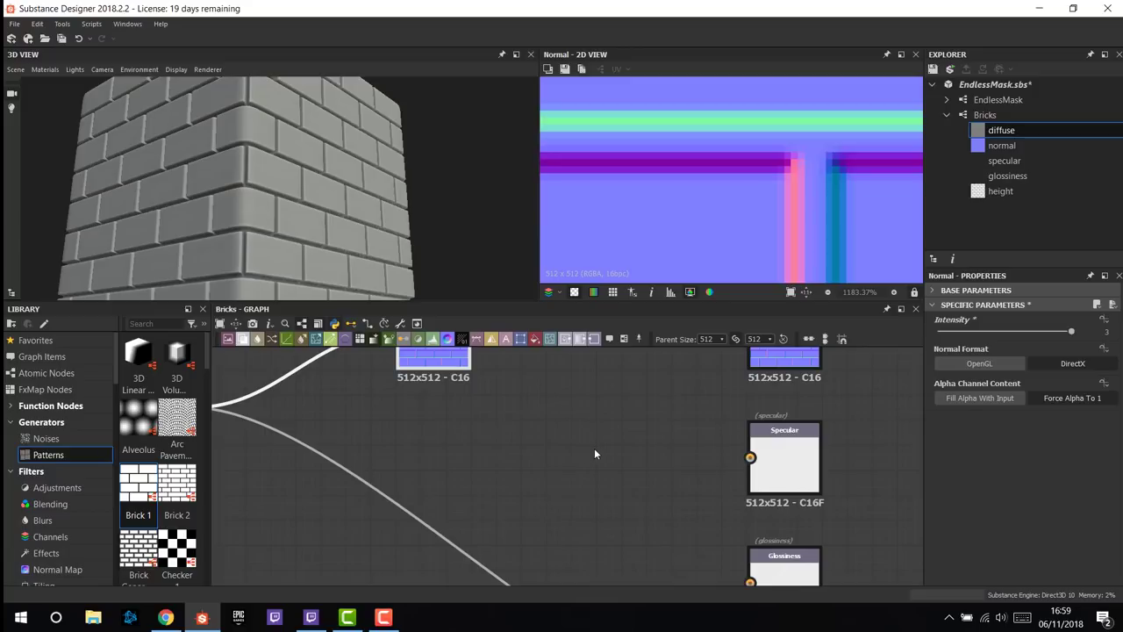
- Add a PBR Dielectric F0 node, connect it to the Specular output and leave some space between the two nodes
key("space")
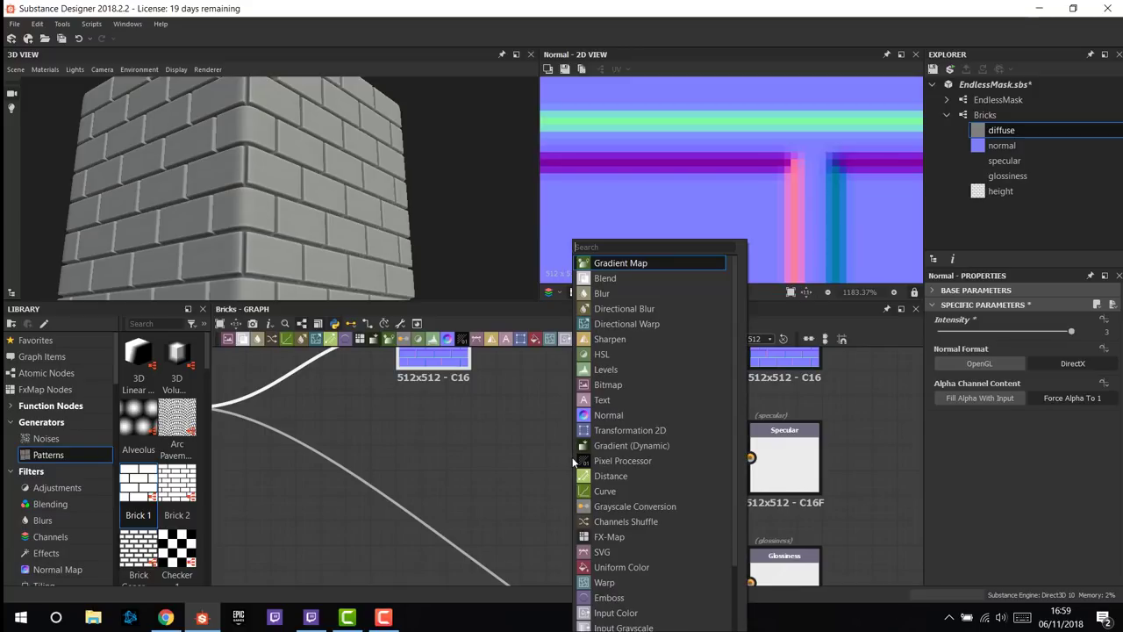
type("f0")
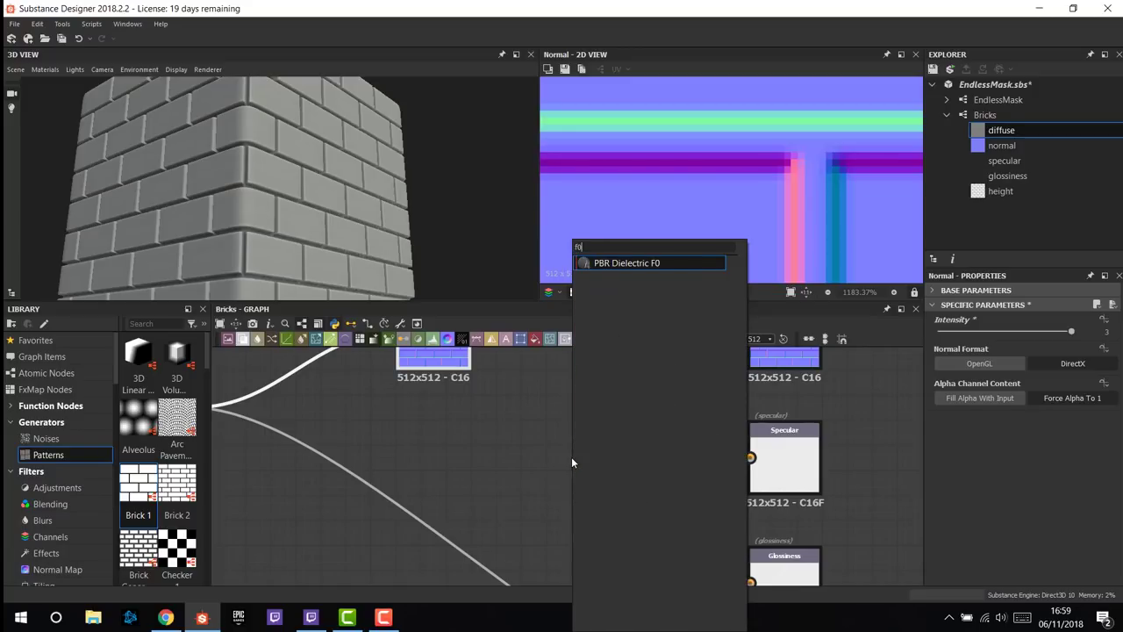
left_click(625, 262)
left_click(658, 437)
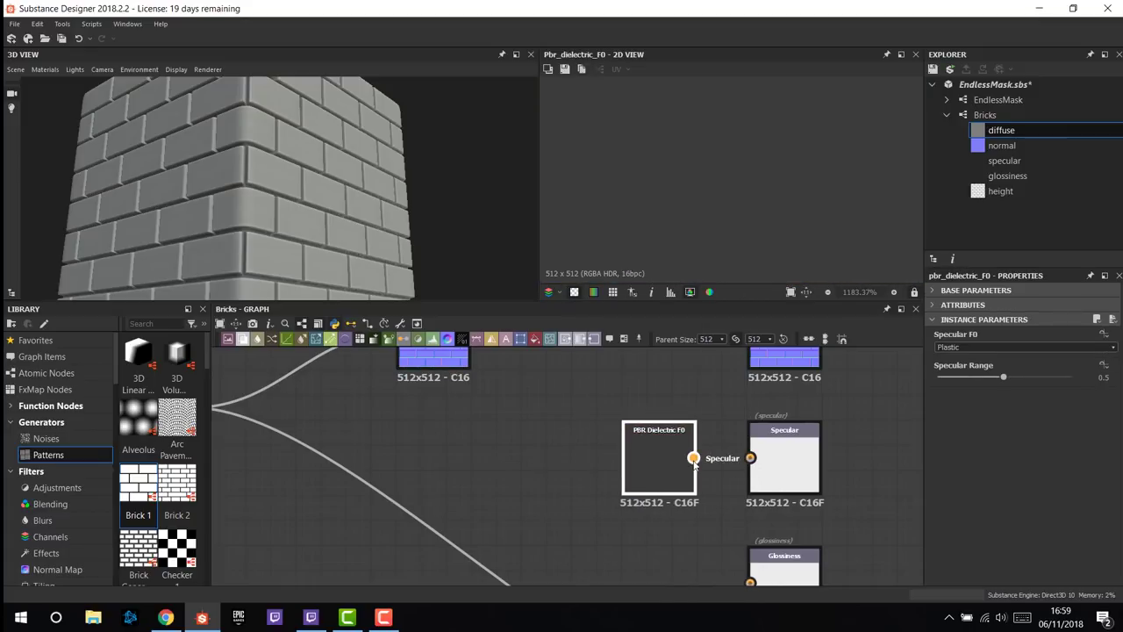
left_click_drag(694, 457, 750, 457)
left_click_drag(666, 467, 601, 464)
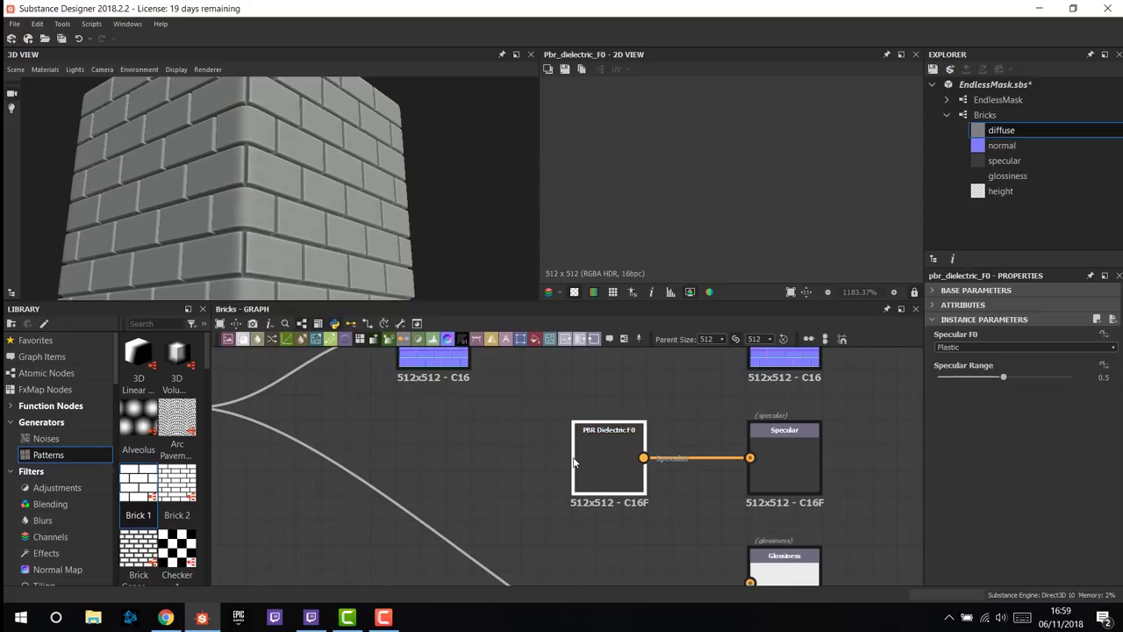
- Set the PBR Dielectric F0 node's Specular F0 to Brick and check the surface on the 3D cube
left_click_drag(543, 402, 675, 527)
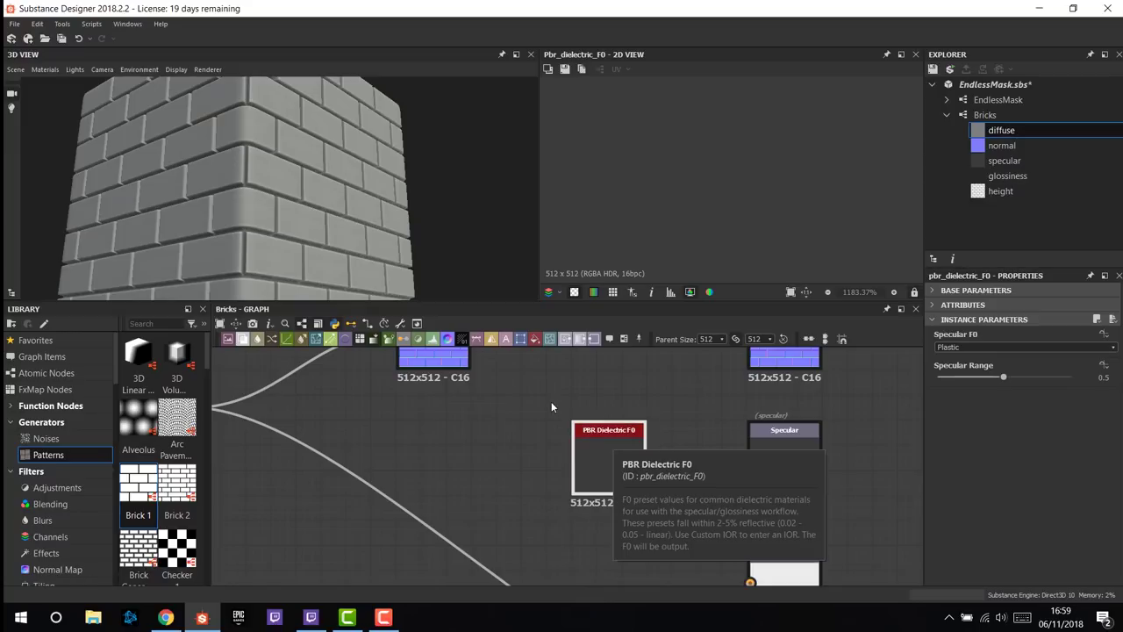
left_click_drag(533, 395, 672, 529)
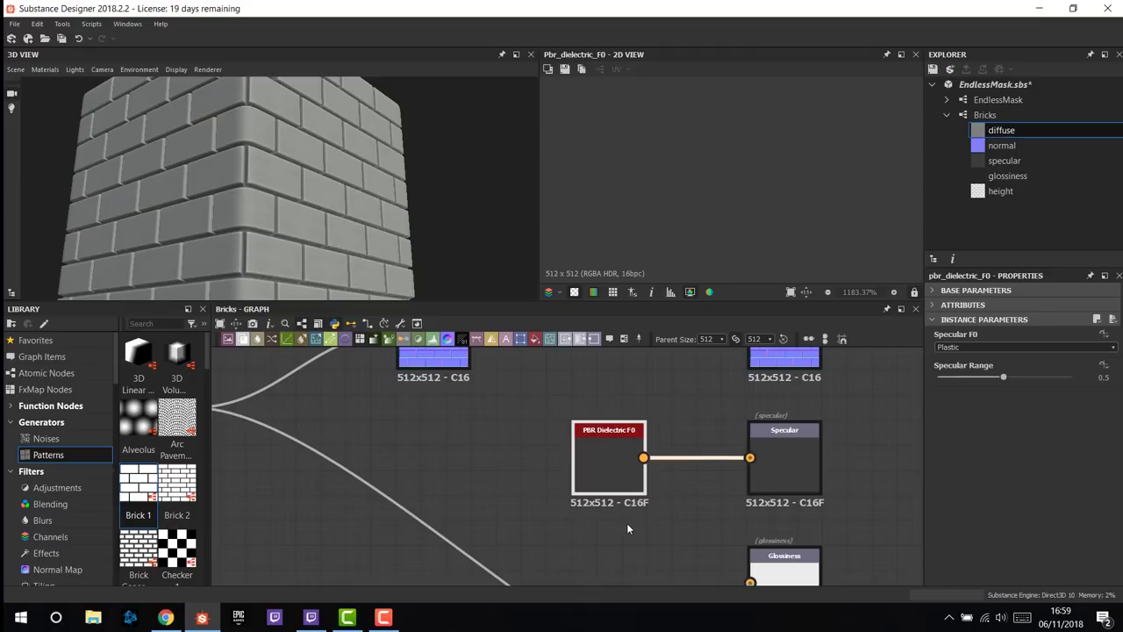
left_click(969, 347)
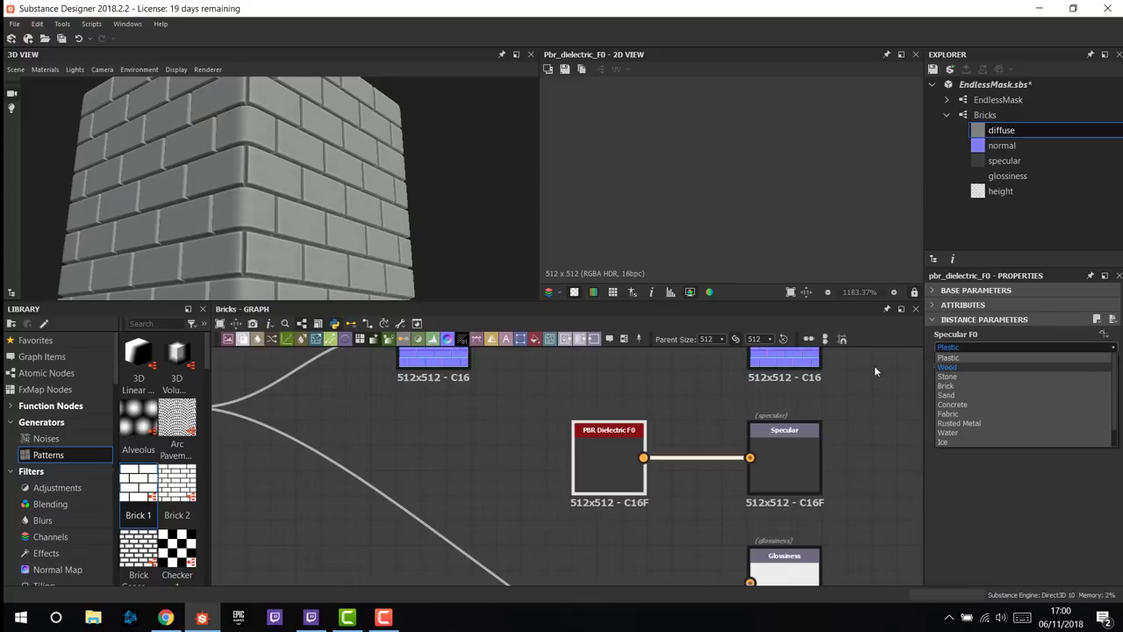
left_click(1000, 387)
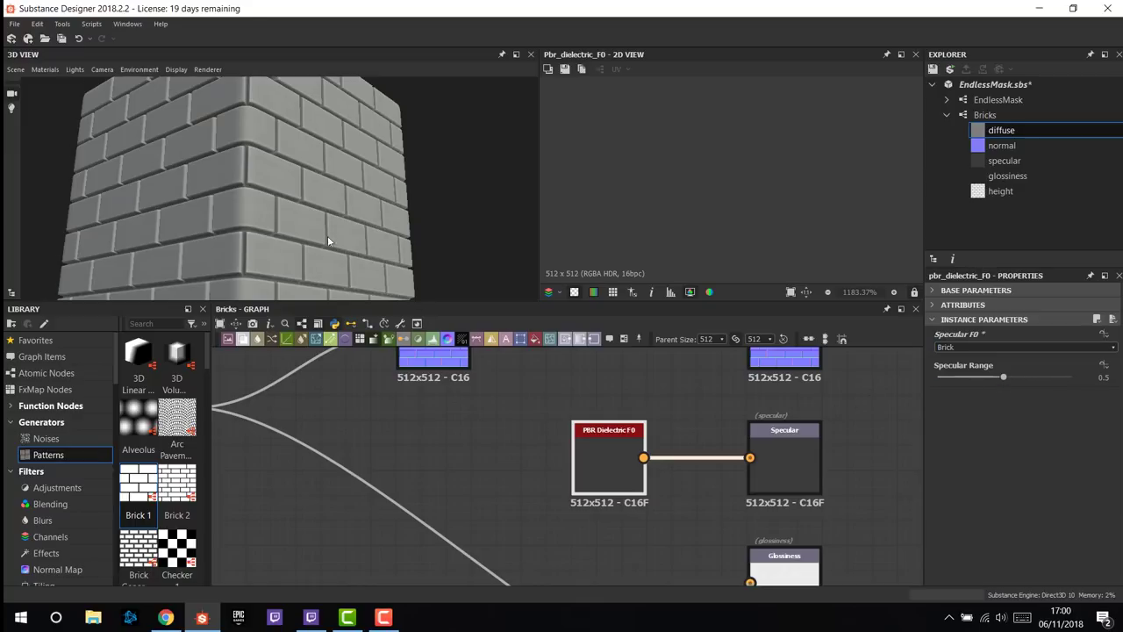
left_click_drag(327, 235, 473, 290)
scroll(670, 500, "down", 2)
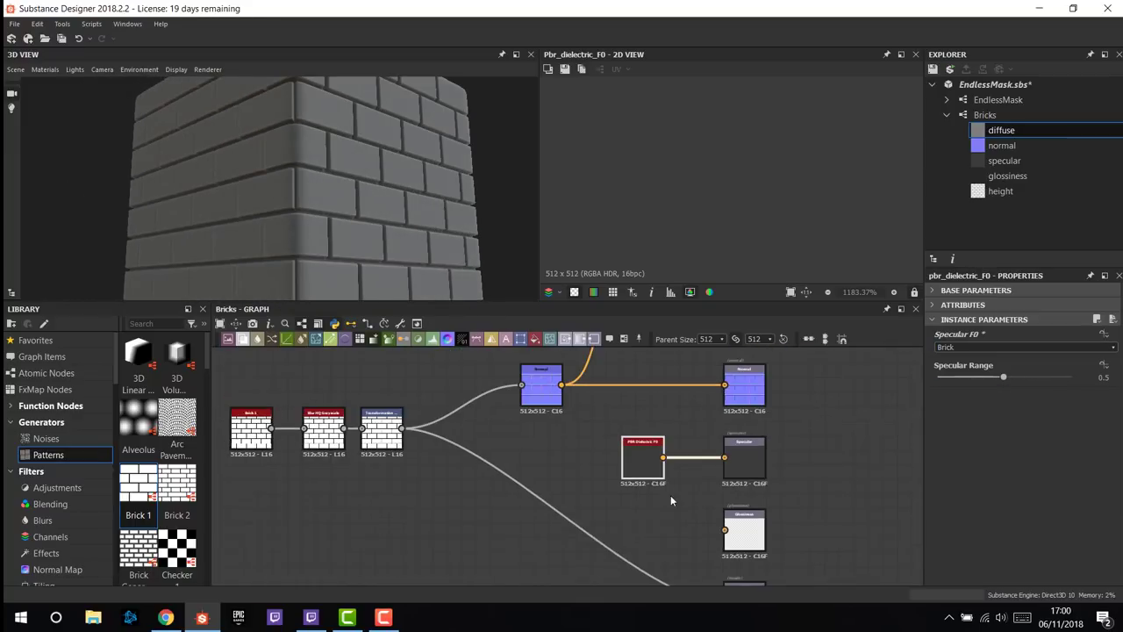
middle_click_drag(670, 495, 690, 473)
scroll(765, 496, "up", 5)
scroll(700, 473, "down", 4)
left_click_drag(453, 251, 403, 253)
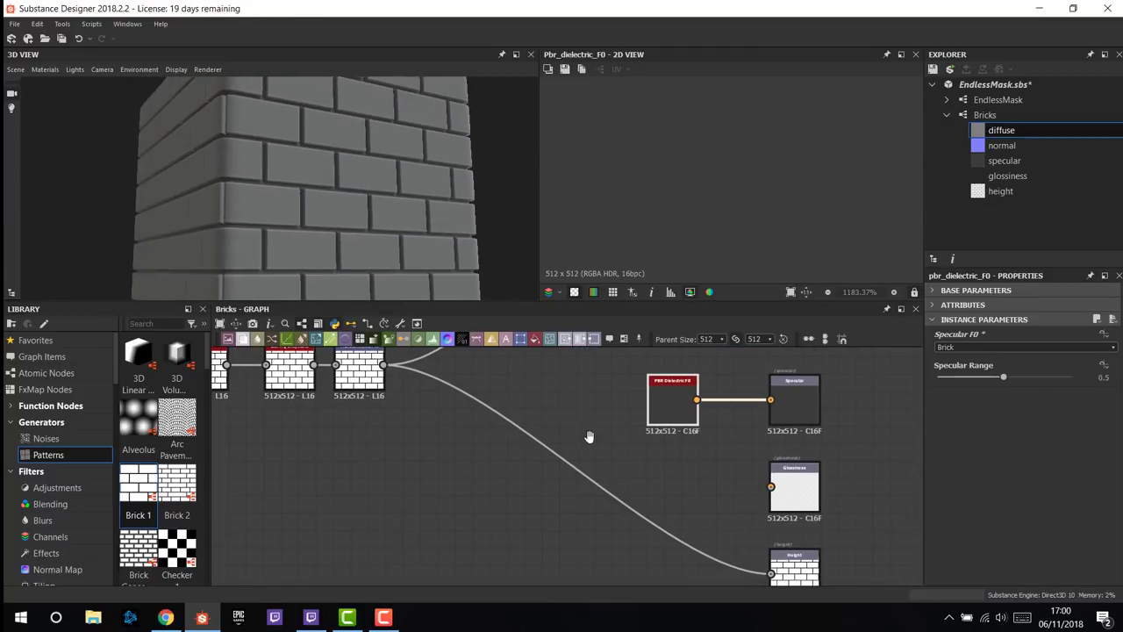
- Add a Histogram Range node beside the Glossiness output and delete its link from the PBR Dielectric F0 node
middle_click_drag(588, 436, 561, 468)
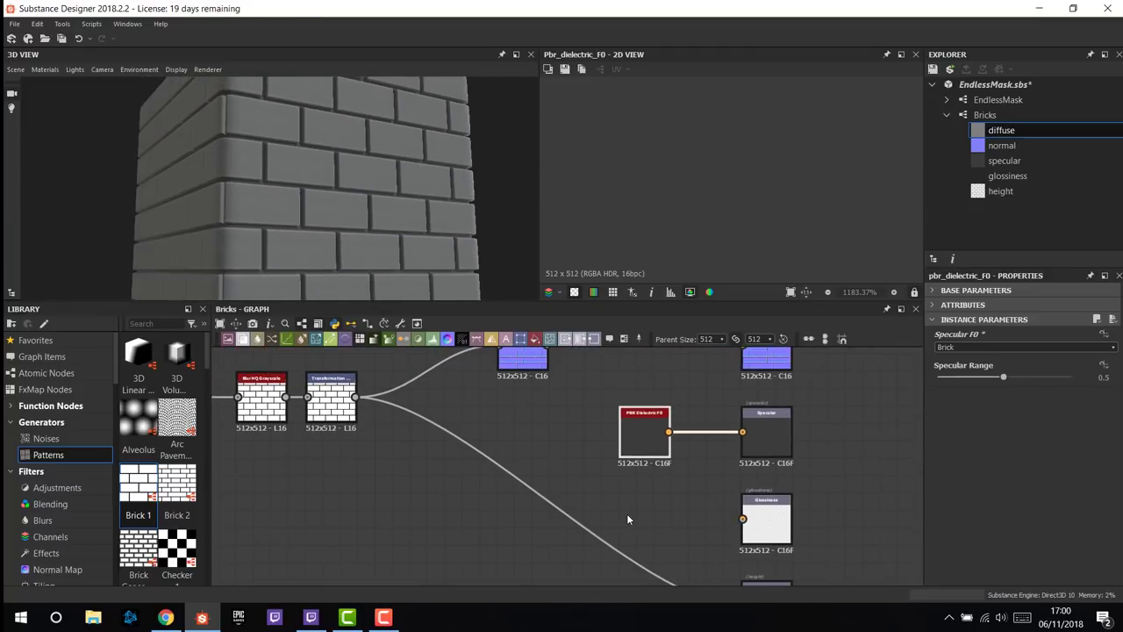
scroll(626, 513, "up", 1)
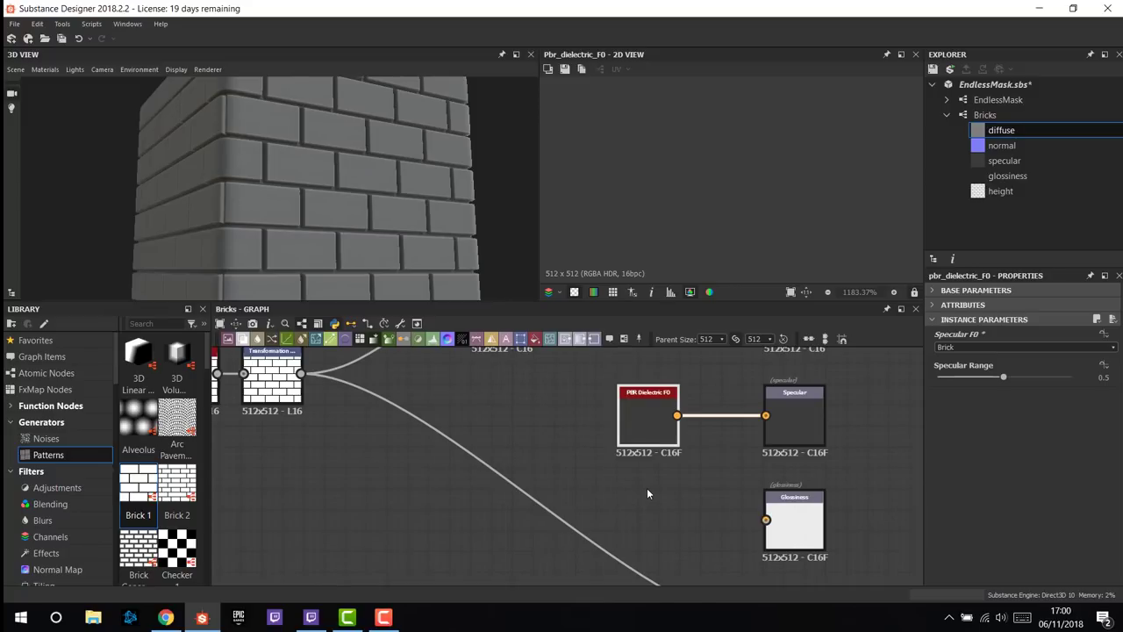
key("space")
type("hist")
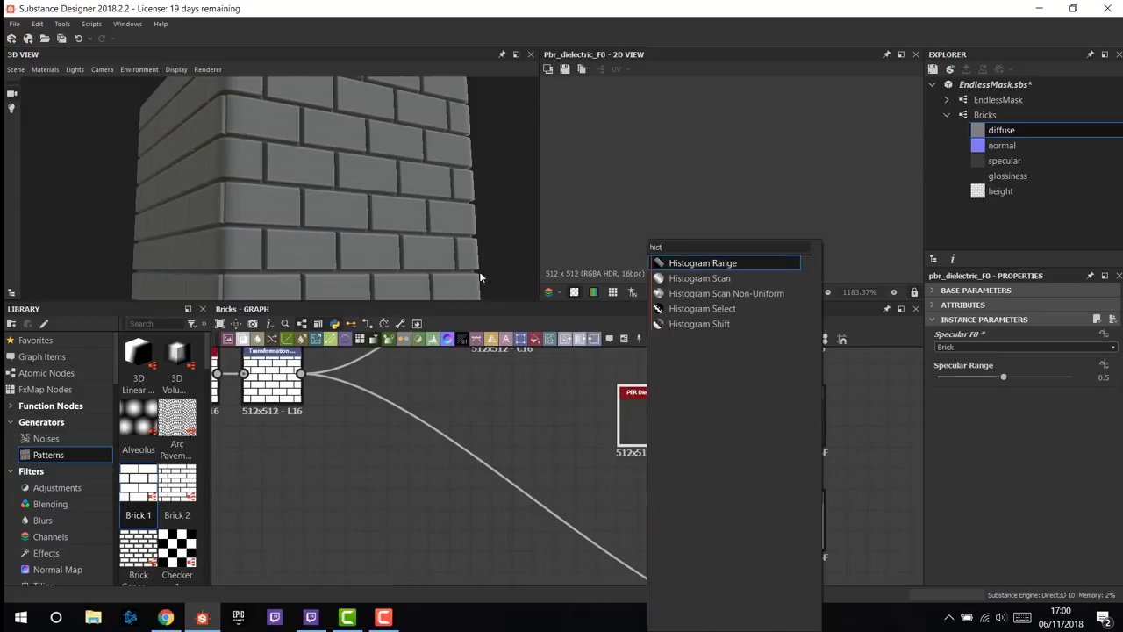
left_click(728, 265)
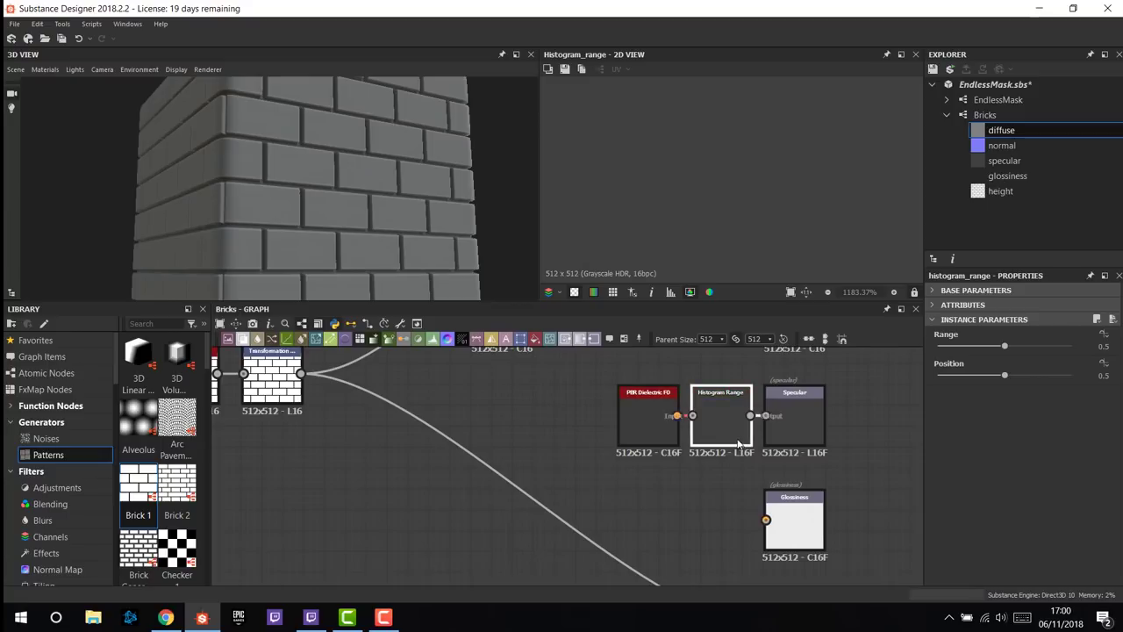
left_click_drag(737, 445, 686, 548)
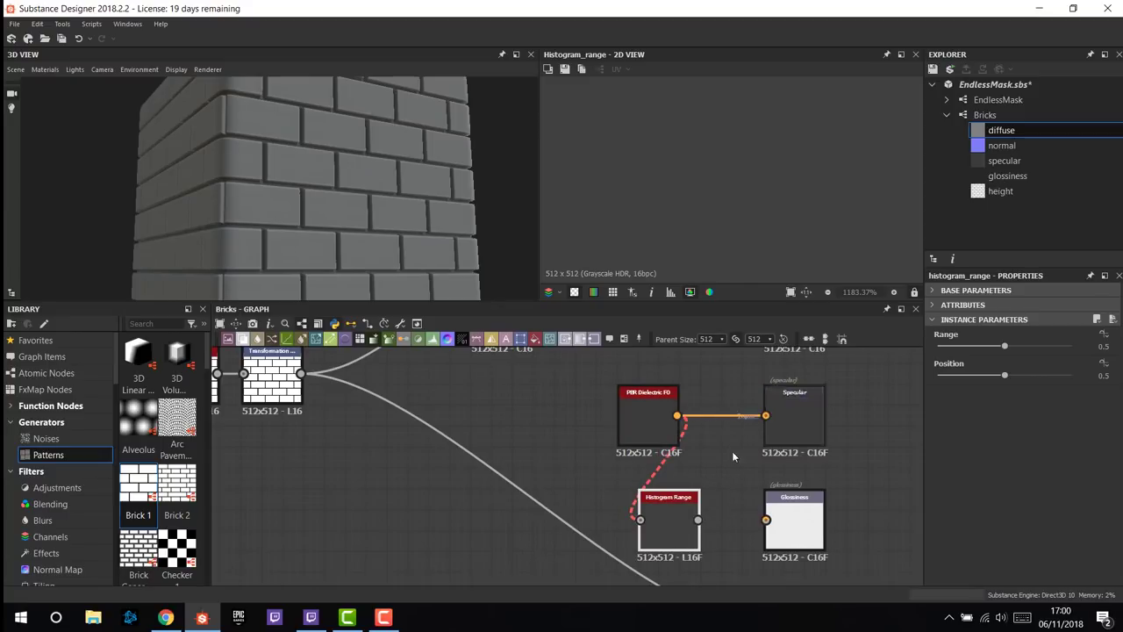
left_click(663, 466)
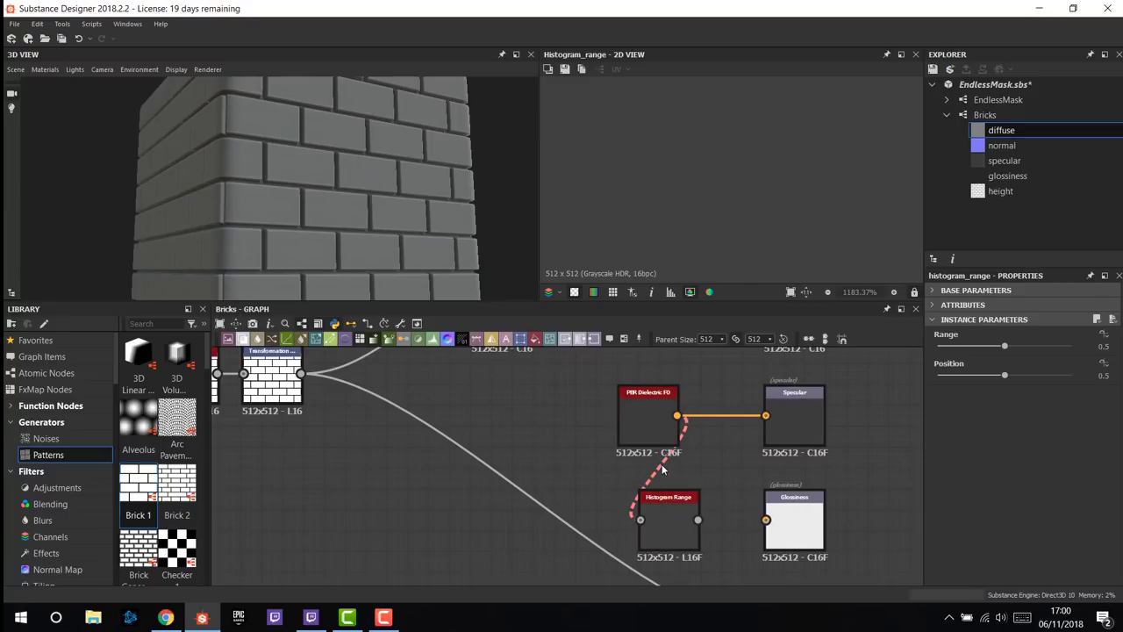
key("Delete")
mouse_move(657, 515)
left_mouse_down()
mouse_move(650, 506)
mouse_move(635, 516)
left_mouse_up()
middle_click_drag(589, 494, 436, 466)
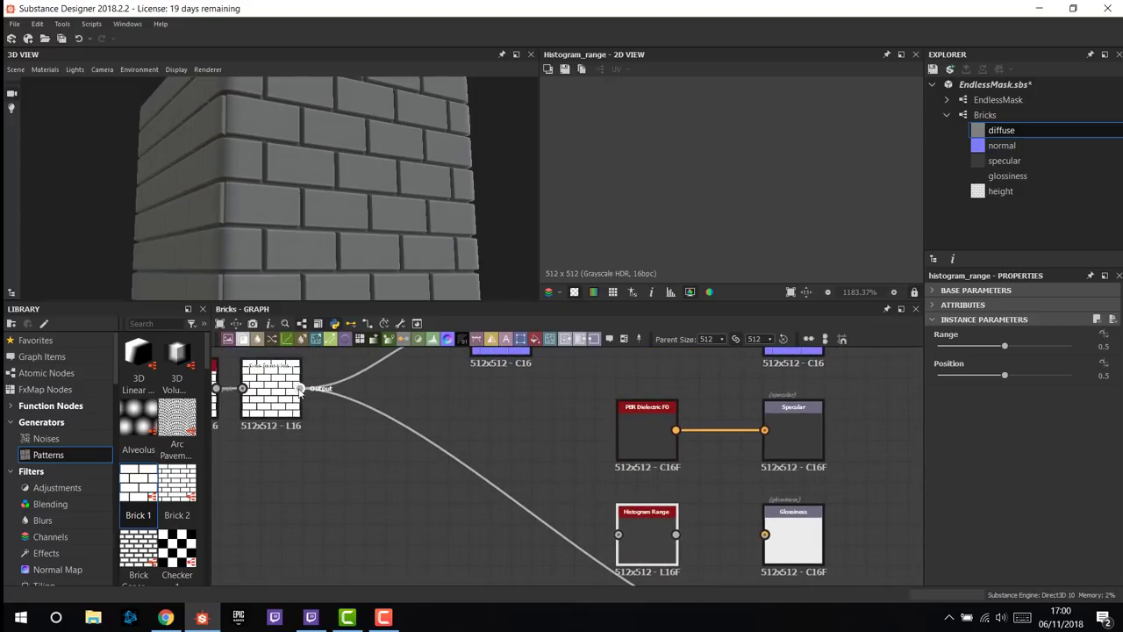
- Connect Transformation 2D to the Histogram Range node, feed its output into Glossiness and check the 3D cube
left_click_drag(300, 389, 619, 534)
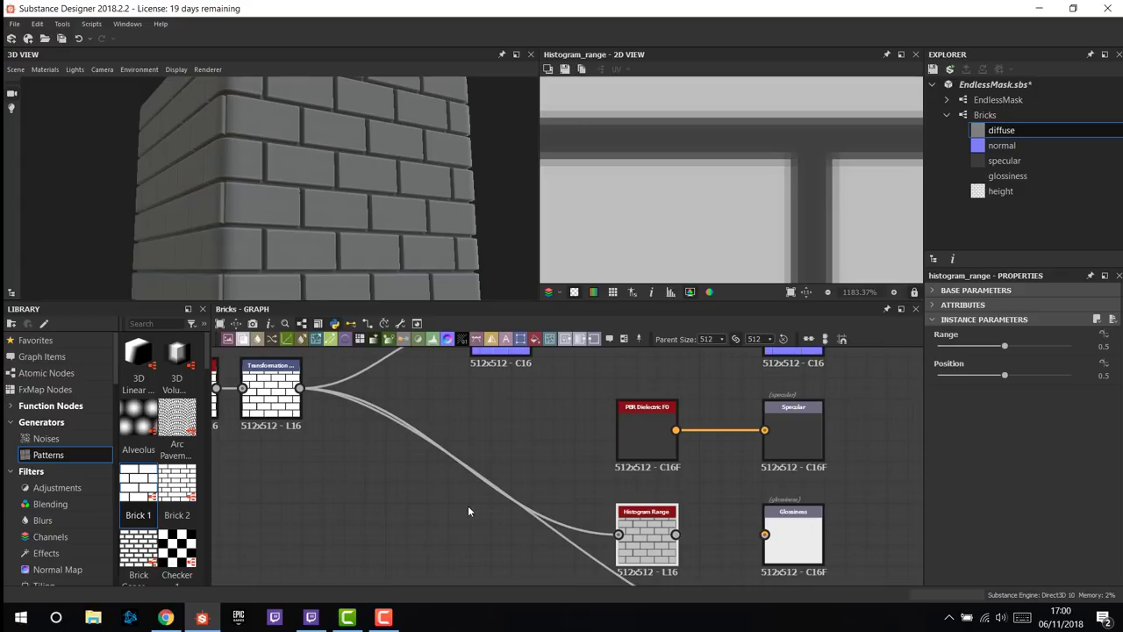
middle_click_drag(624, 550, 518, 541)
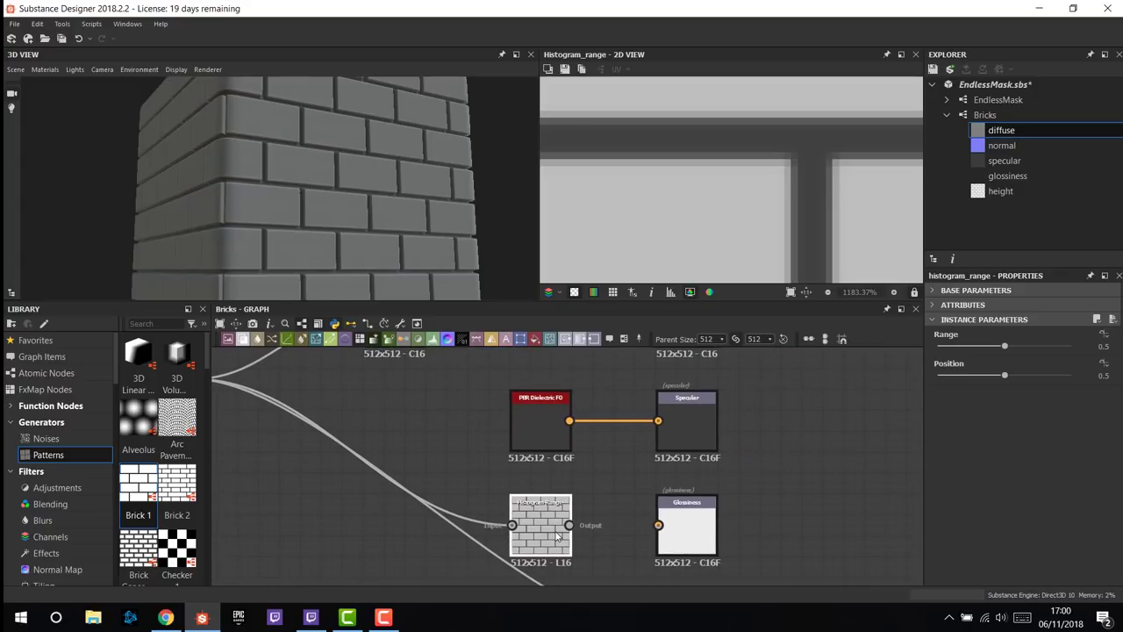
left_click_drag(570, 525, 674, 528)
left_click_drag(411, 272, 407, 220)
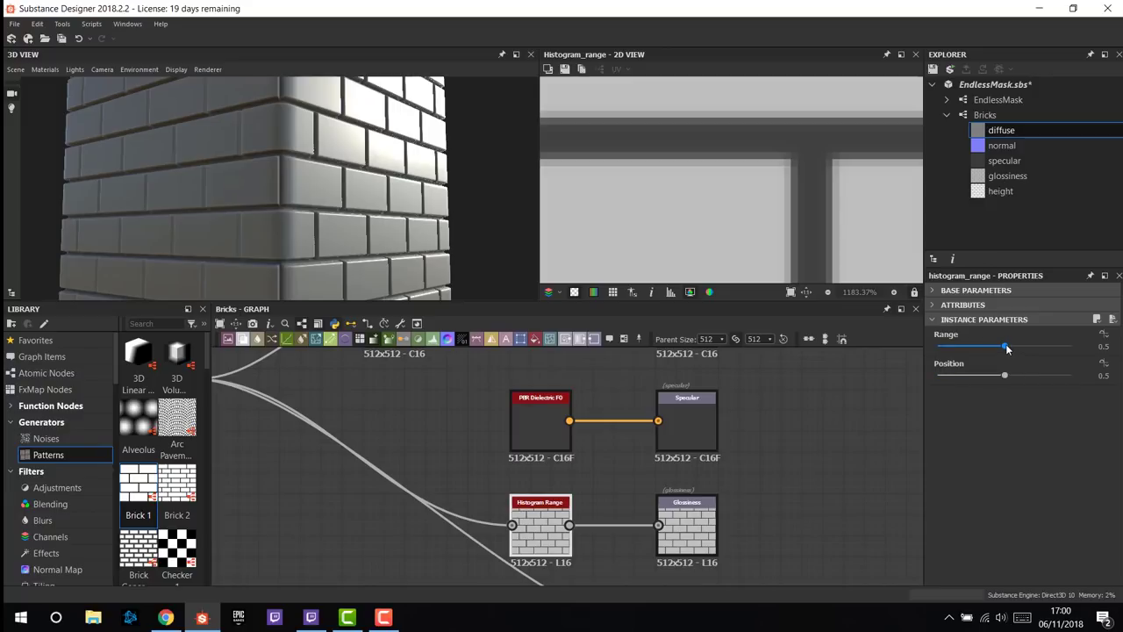
- Set the Histogram Range node's range to 0.52 and position to 0.41, checking the glossiness on the 3D cube
left_click_drag(1005, 375, 1055, 377)
mouse_move(428, 210)
left_mouse_down()
mouse_move(386, 208)
mouse_move(427, 208)
left_mouse_up()
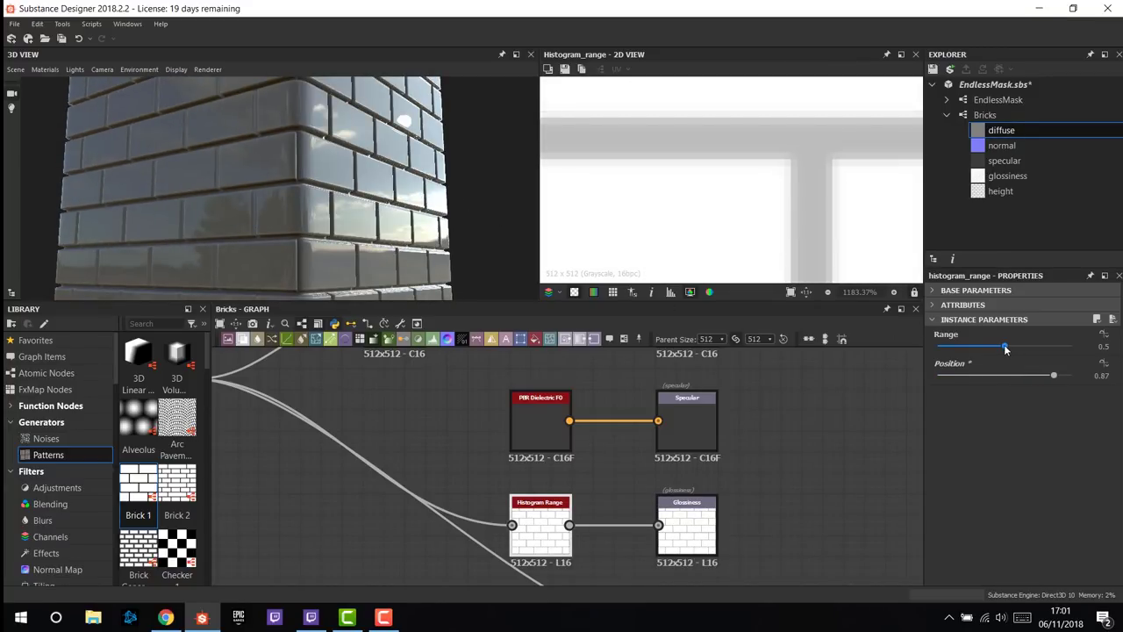
mouse_move(1004, 348)
left_mouse_down()
mouse_move(1056, 349)
mouse_move(957, 336)
mouse_move(1082, 351)
mouse_move(983, 339)
mouse_move(1070, 337)
mouse_move(1006, 345)
left_mouse_up()
left_click_drag(1054, 375, 982, 387)
mouse_move(482, 250)
left_mouse_down()
mouse_move(441, 261)
mouse_move(485, 243)
mouse_move(462, 254)
left_mouse_up()
- Move the Brick 1 node far upstream of the Blur HQ Grayscale node to free graph space between them
scroll(614, 487, "down", 4)
middle_click_drag(431, 475, 643, 468)
scroll(600, 443, "down", 1)
left_click_drag(573, 443, 284, 439)
middle_click_drag(484, 459, 453, 462)
scroll(452, 463, "down", 1)
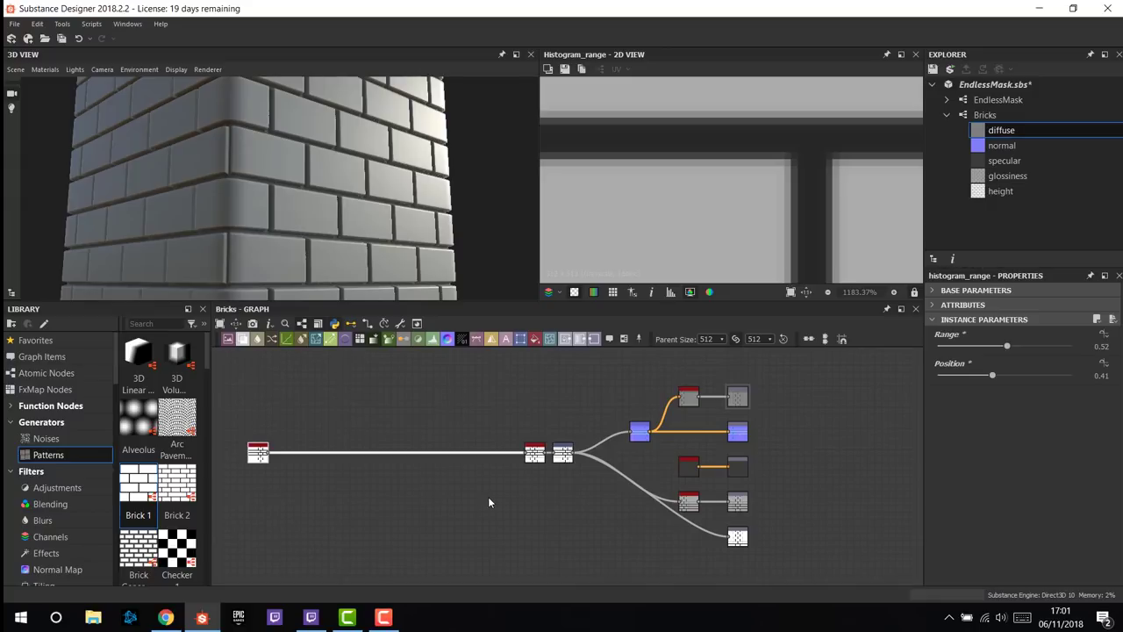
middle_click_drag(409, 431, 532, 440)
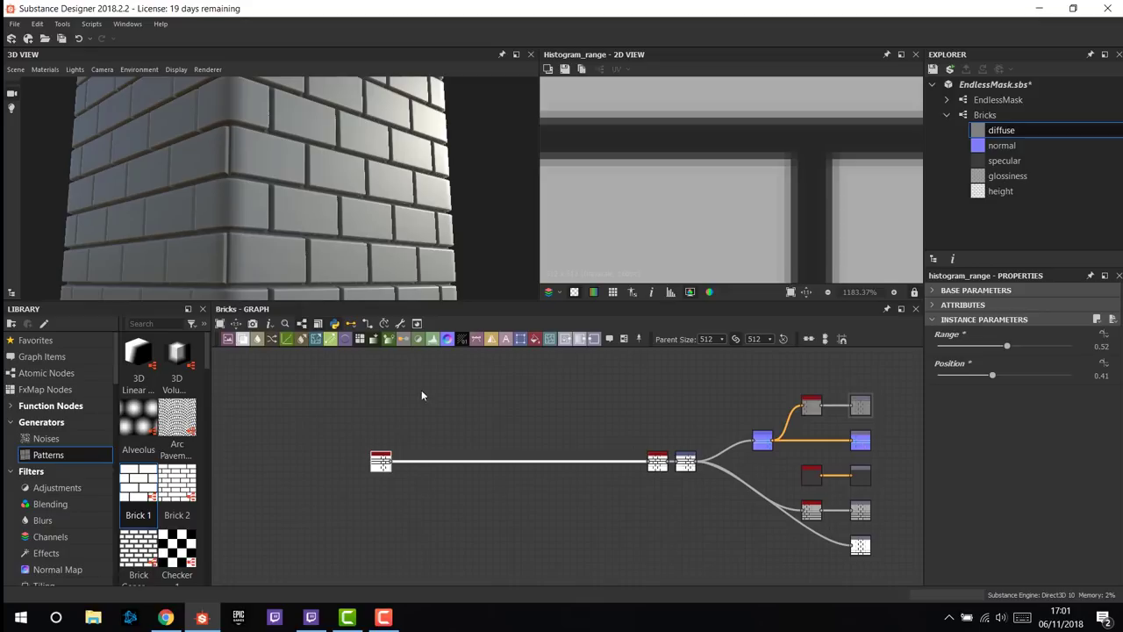
left_click_drag(320, 223, 378, 225)
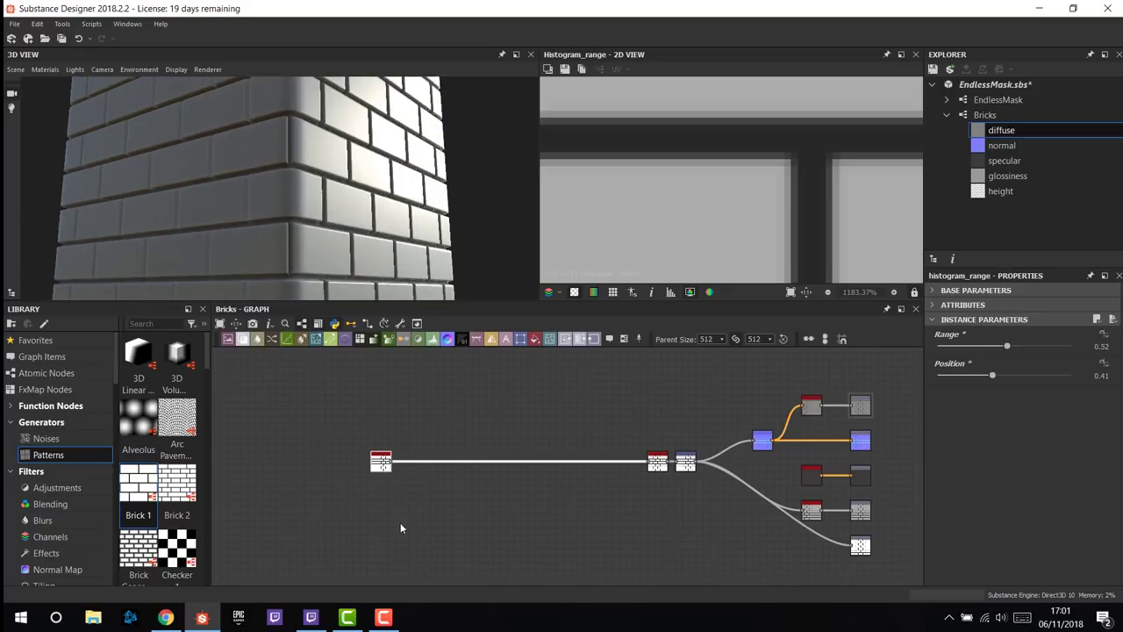
- Select the Brick 1 node and shift it slightly farther from the Blur HQ Grayscale node
scroll(397, 472, "up", 3)
left_click(377, 459)
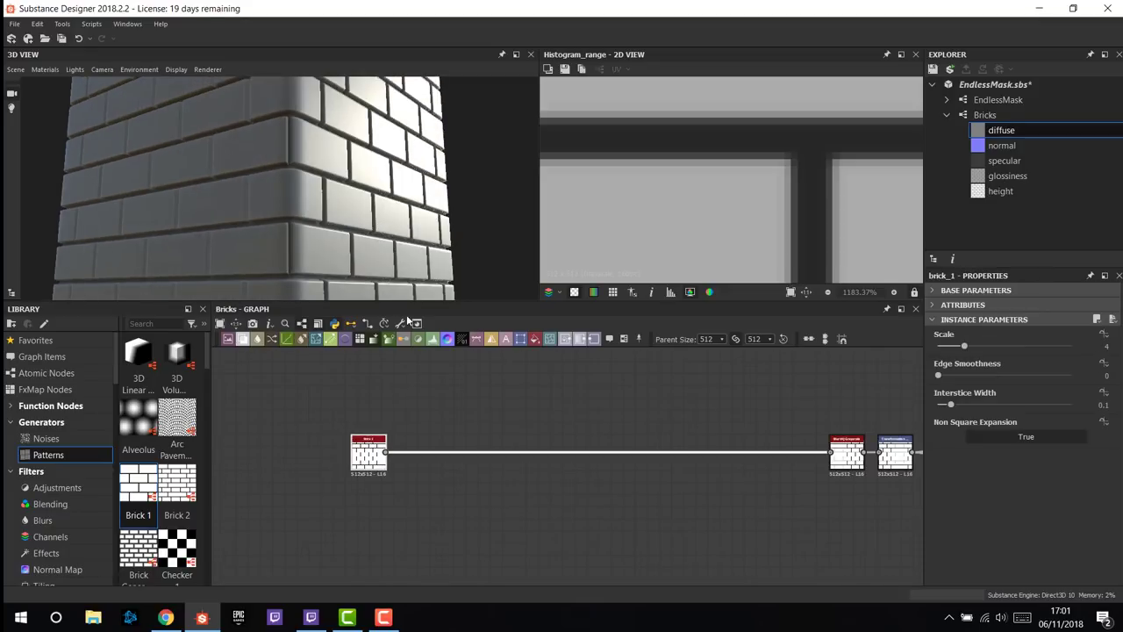
scroll(346, 489, "up", 2)
scroll(397, 463, "down", 2)
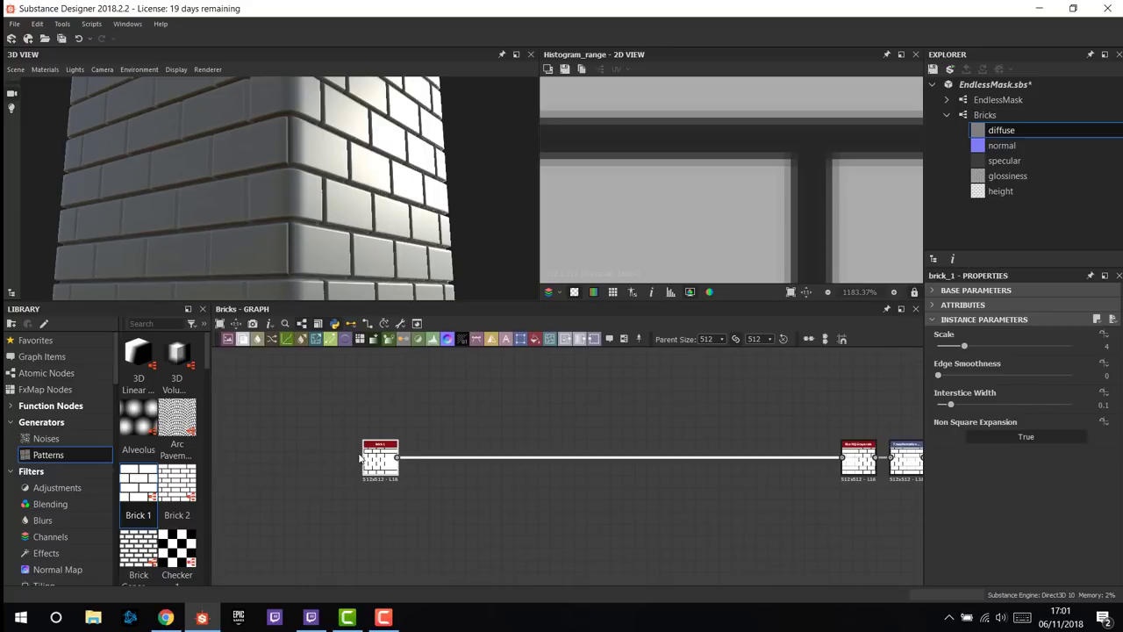
key("space")
left_click(318, 426)
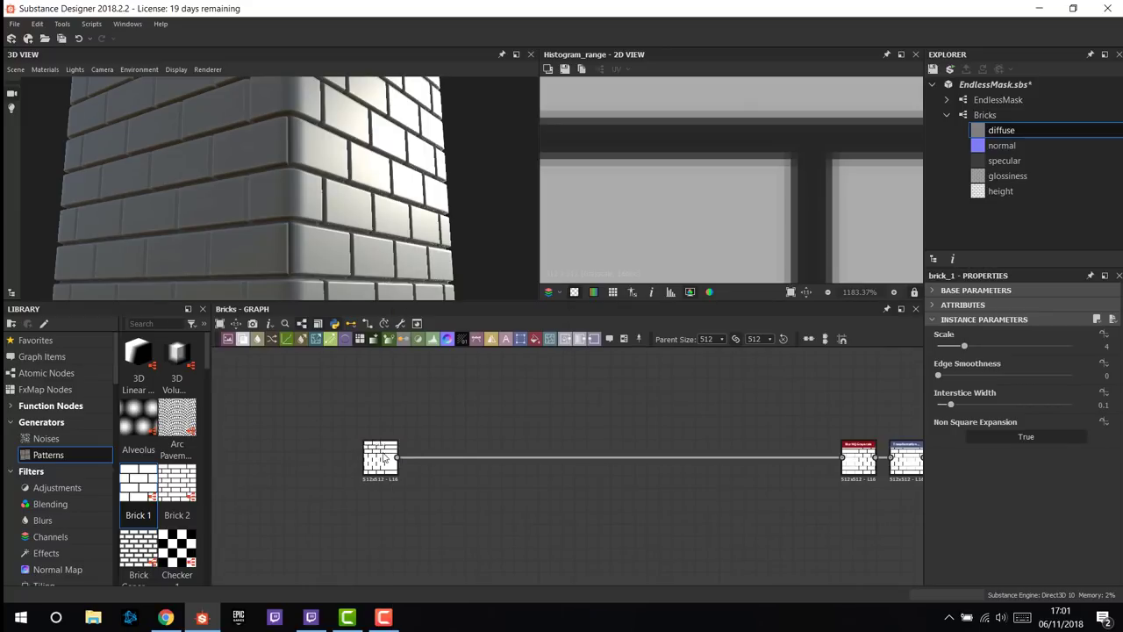
left_click_drag(382, 455, 348, 457)
left_click(388, 430)
key("f")
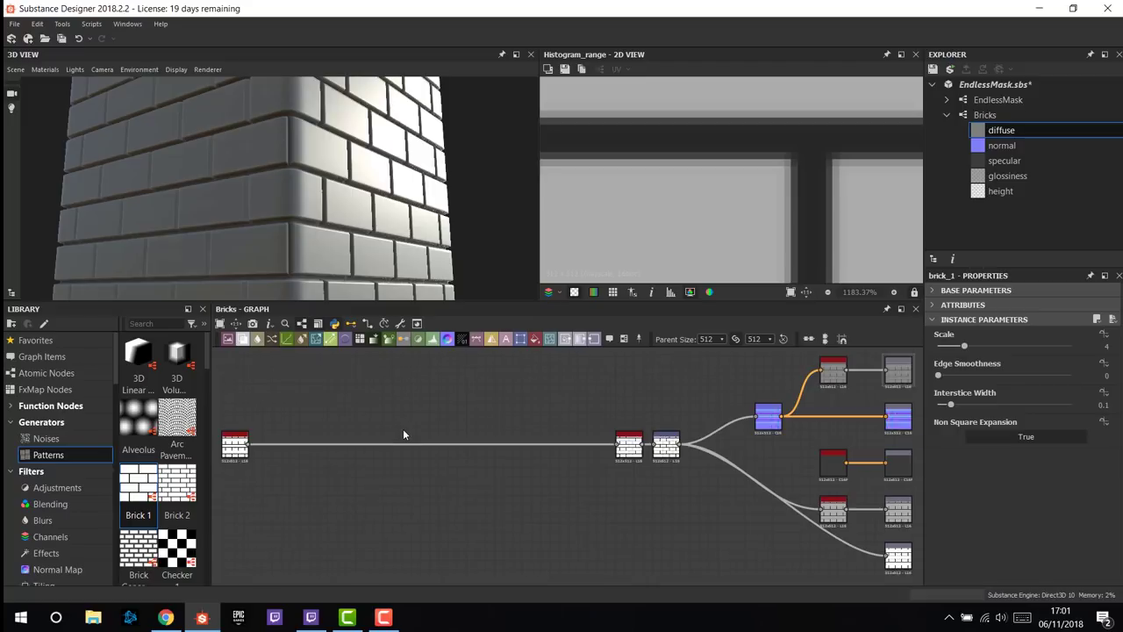
key("f")
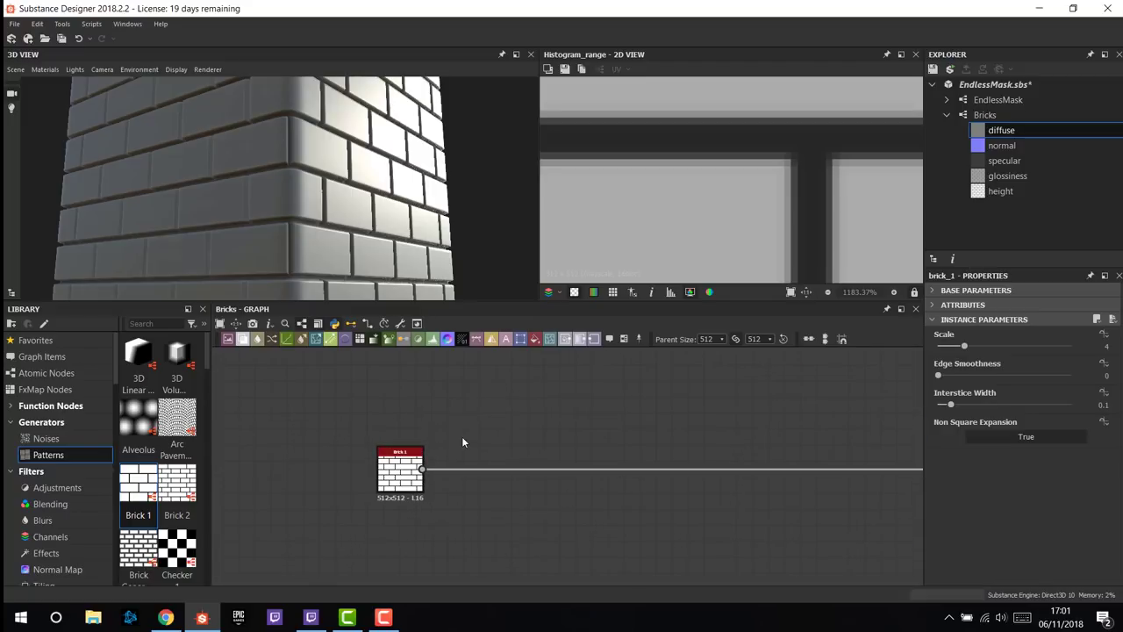
- Add a Flood Fill node fed by Brick 1, place it close to Brick 1 and check its full pattern in 2D
key("space")
type("flo")
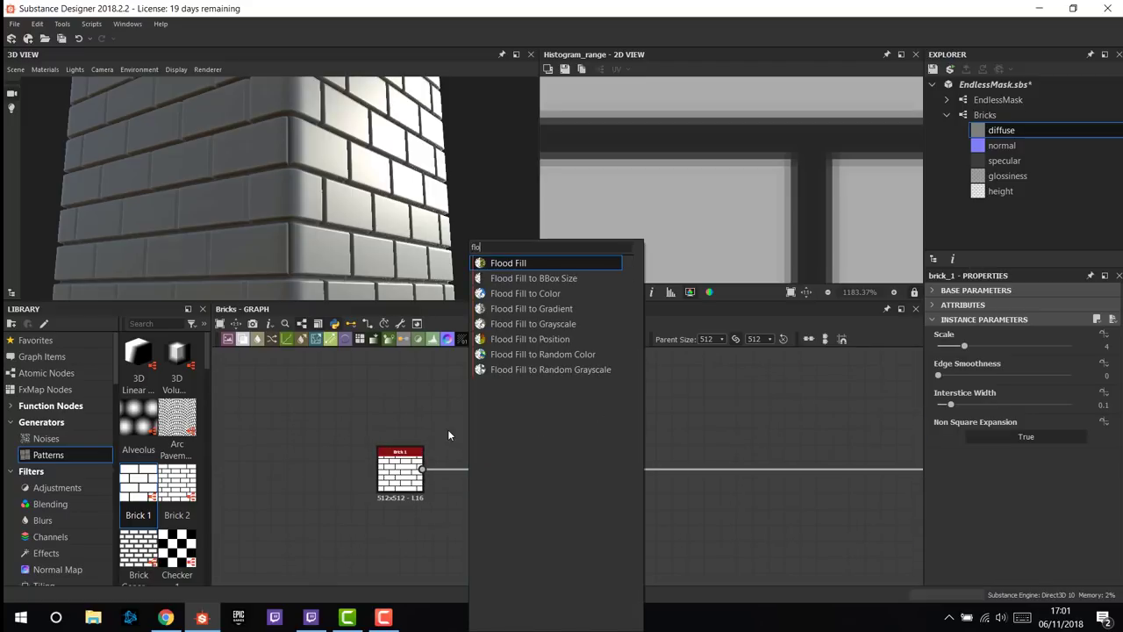
left_click(521, 261)
left_click_drag(422, 469, 524, 441)
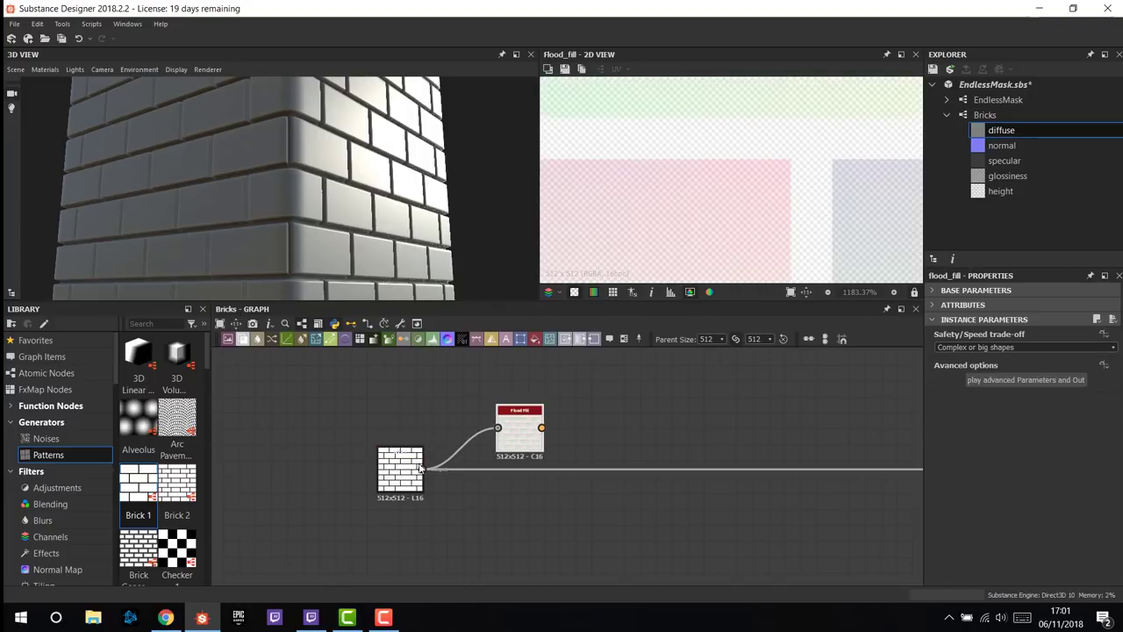
scroll(386, 478, "up", 3)
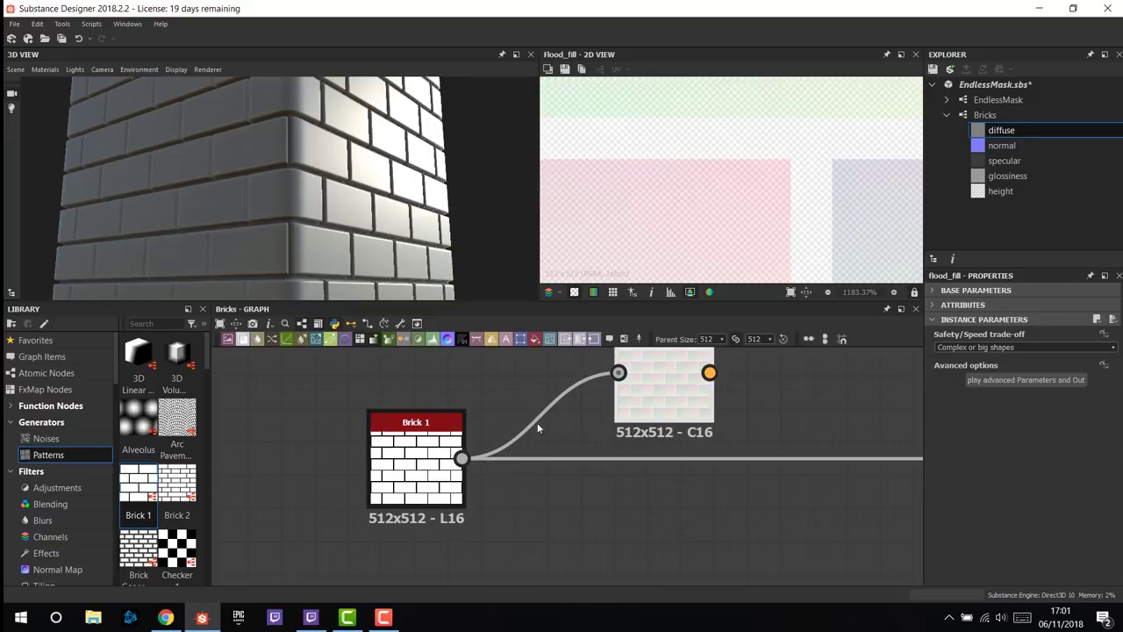
scroll(704, 407, "down", 4)
left_click_drag(689, 411, 656, 420)
scroll(693, 416, "down", 1)
middle_click_drag(693, 415, 464, 470)
scroll(590, 454, "down", 1)
scroll(669, 277, "down", 12)
scroll(685, 267, "down", 3)
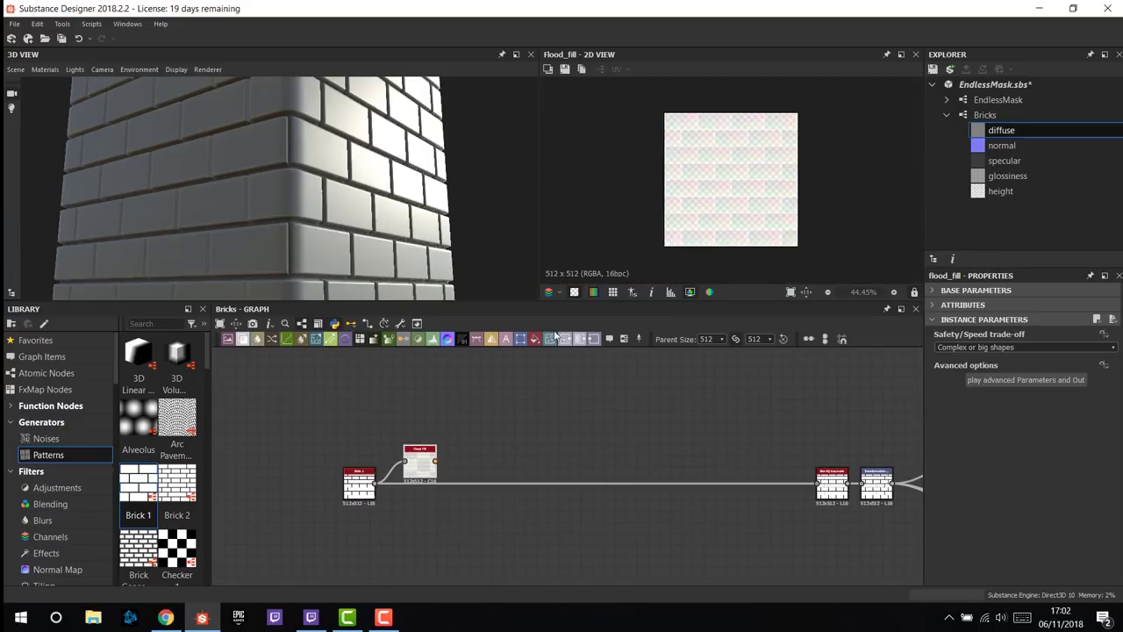
- Add a Flood Fill to Random Grayscale node fed by the Flood Fill node and place it right beside it
scroll(328, 478, "up", 2)
left_click(318, 519)
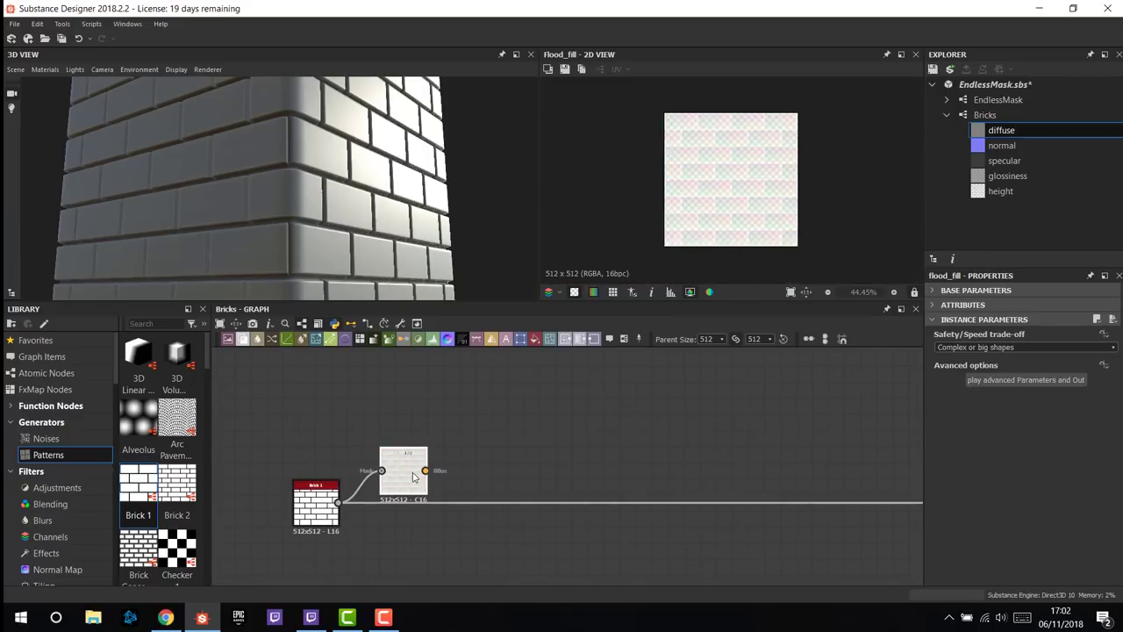
left_click_drag(404, 474, 420, 474)
key("space")
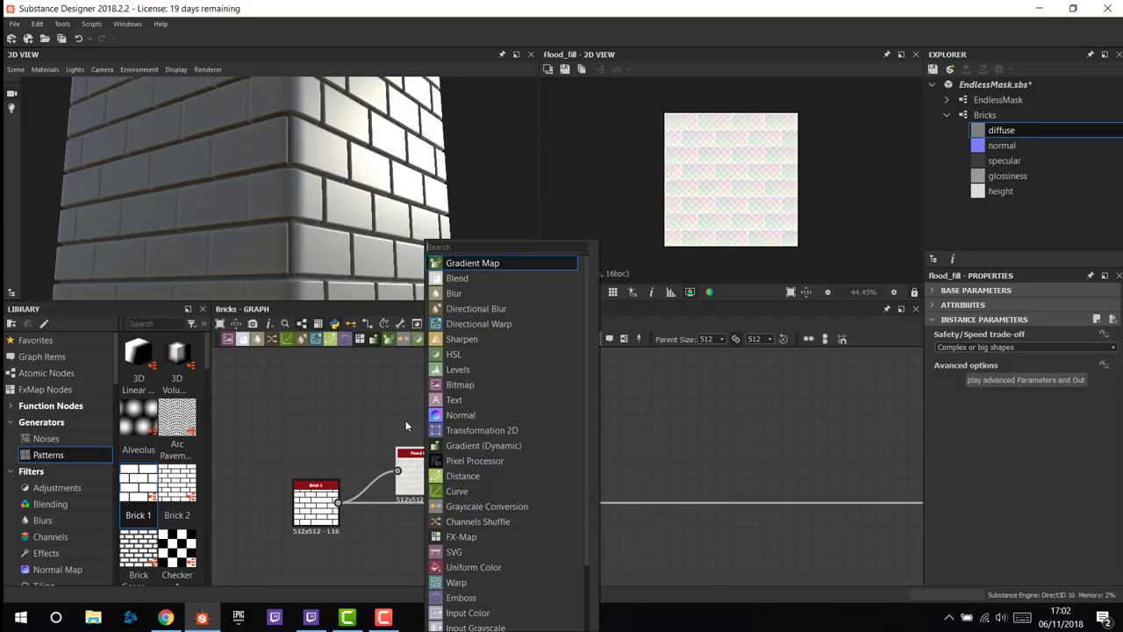
type("flood")
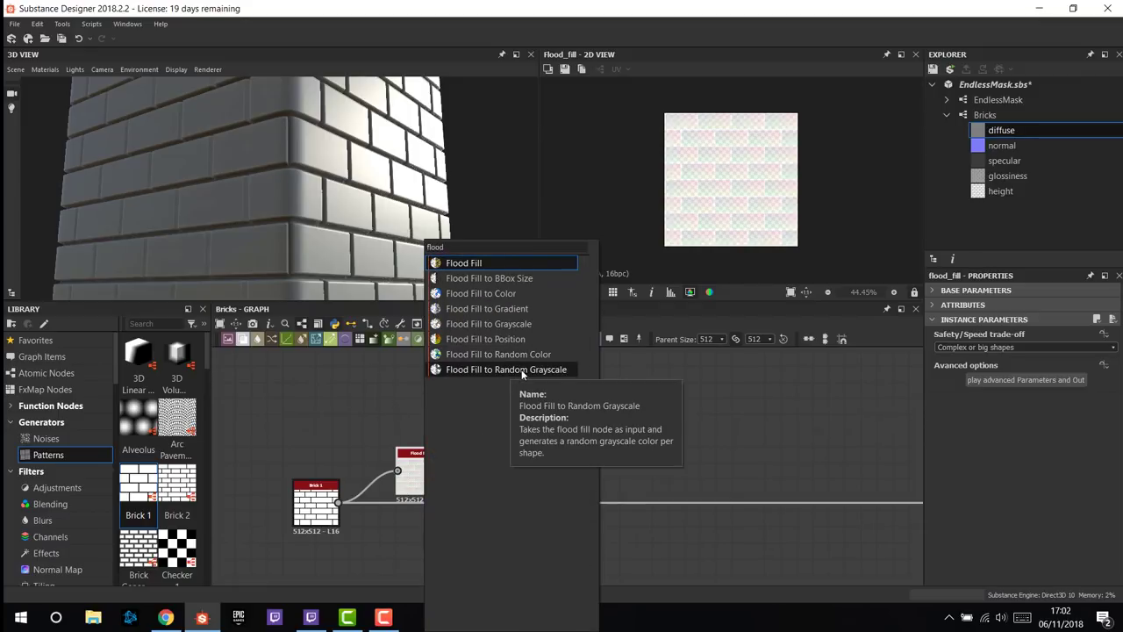
left_click(522, 371)
left_click_drag(453, 471, 505, 483)
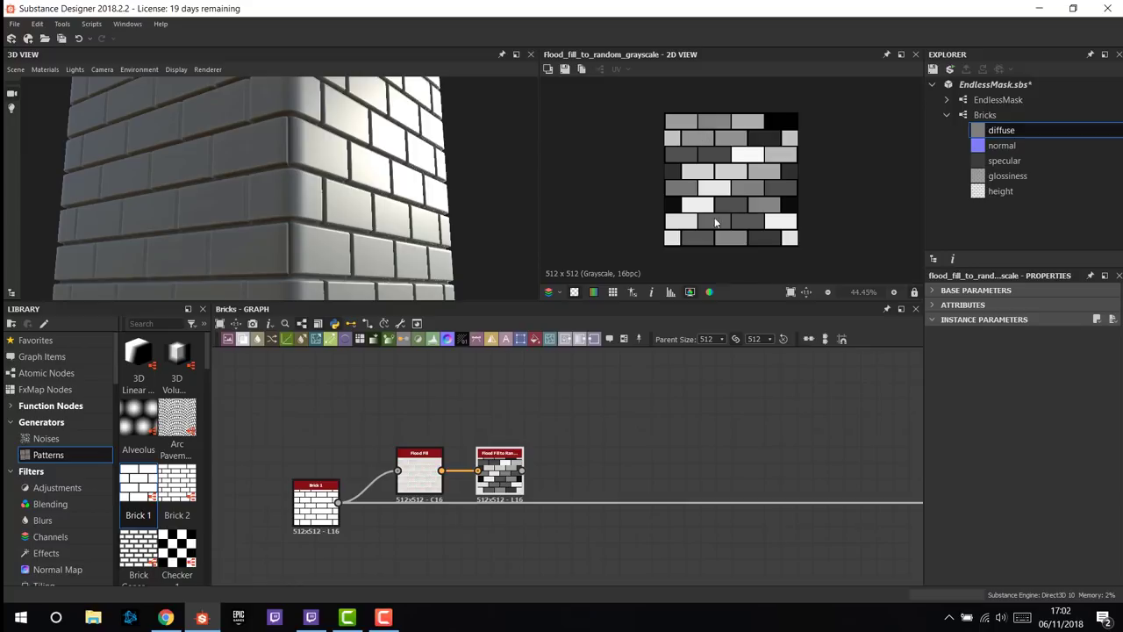
- Set the Brick 1 node's scale to 10, then go back to the Flood Fill to Random Grayscale node
left_click(316, 502)
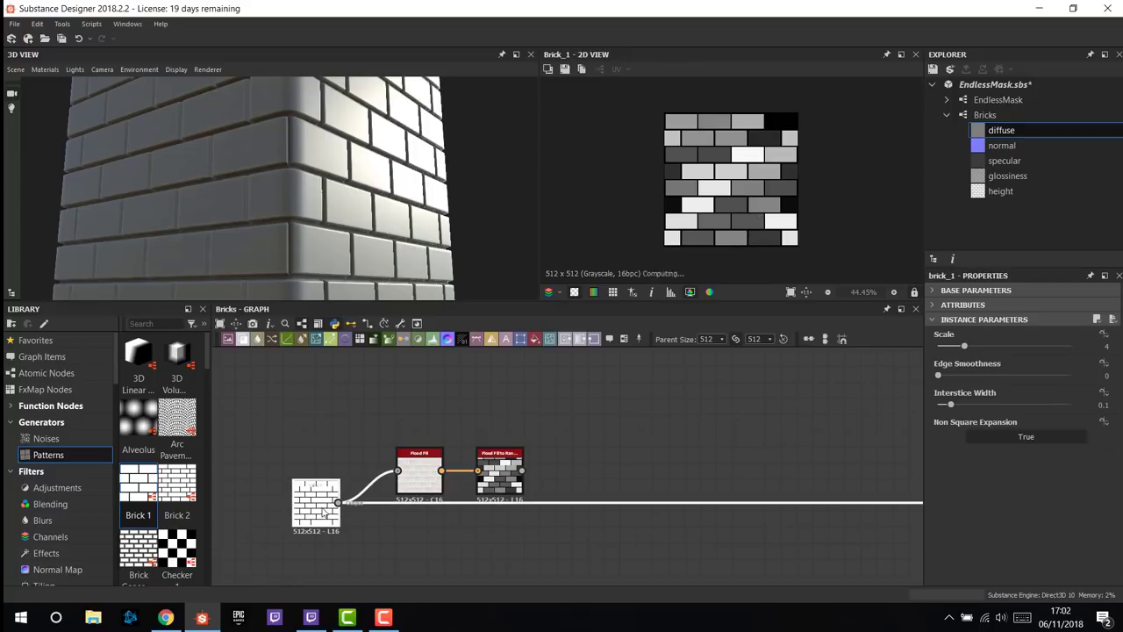
left_click_drag(974, 345, 1018, 346)
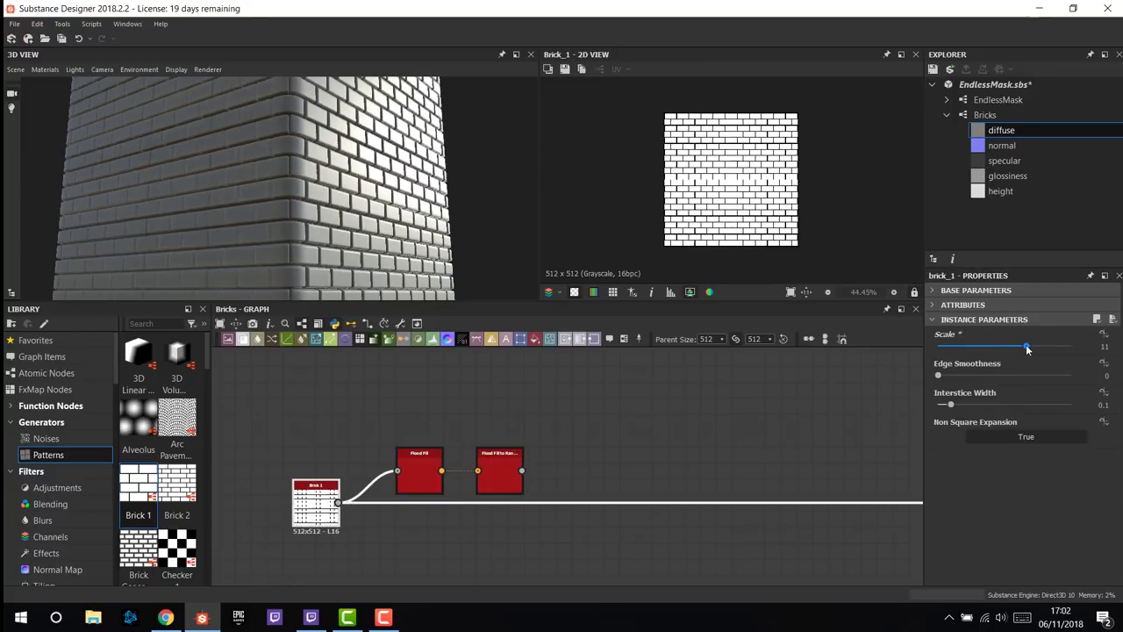
left_click(493, 465)
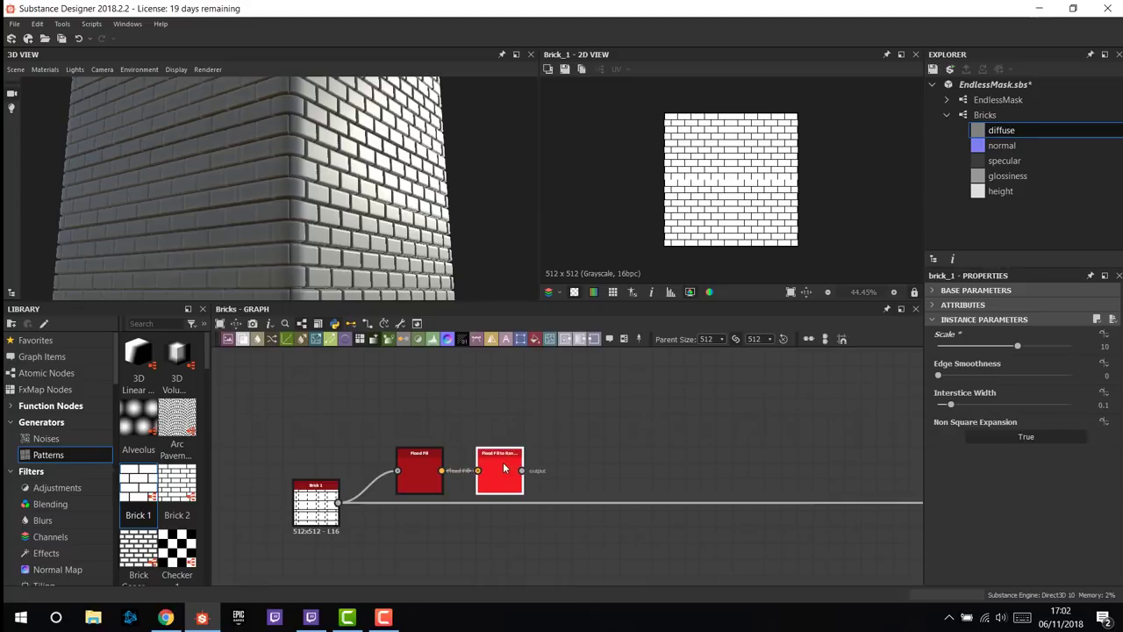
- Feed the Flood Fill to Random Grayscale output directly into Blur HQ Grayscale and inspect the brick heights on the 3D cube
scroll(522, 453, "down", 1)
left_click_drag(440, 447, 820, 474)
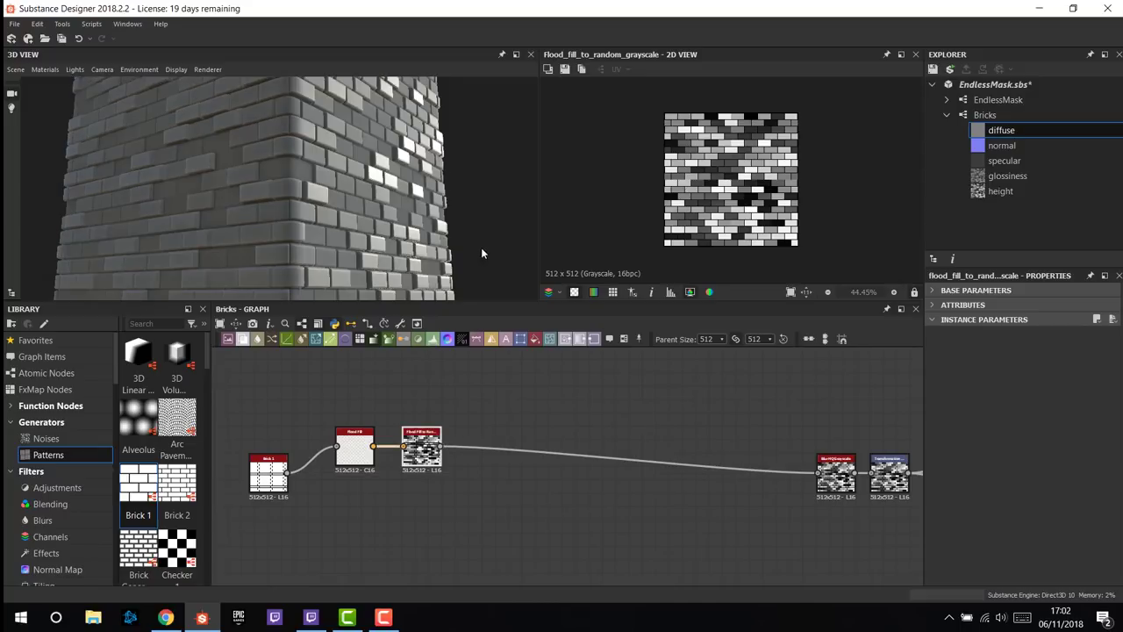
left_click_drag(399, 225, 328, 194)
middle_click_drag(439, 425, 493, 415)
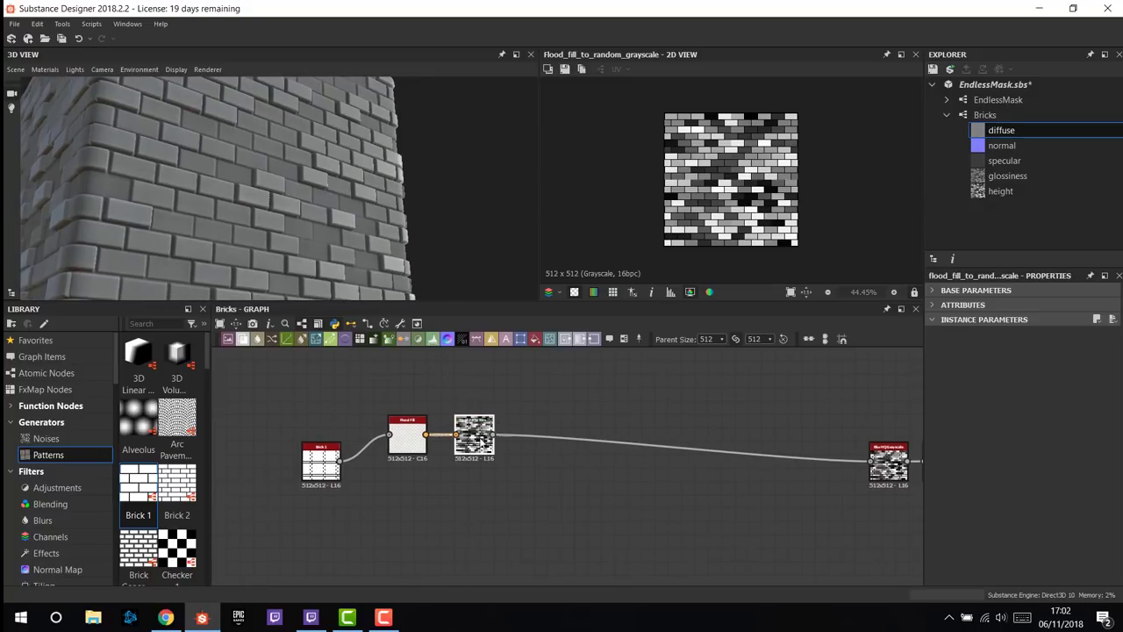
- Add a Blend node with Brick 1 as background and Flood Fill to Random Grayscale as foreground
scroll(413, 509, "up", 1)
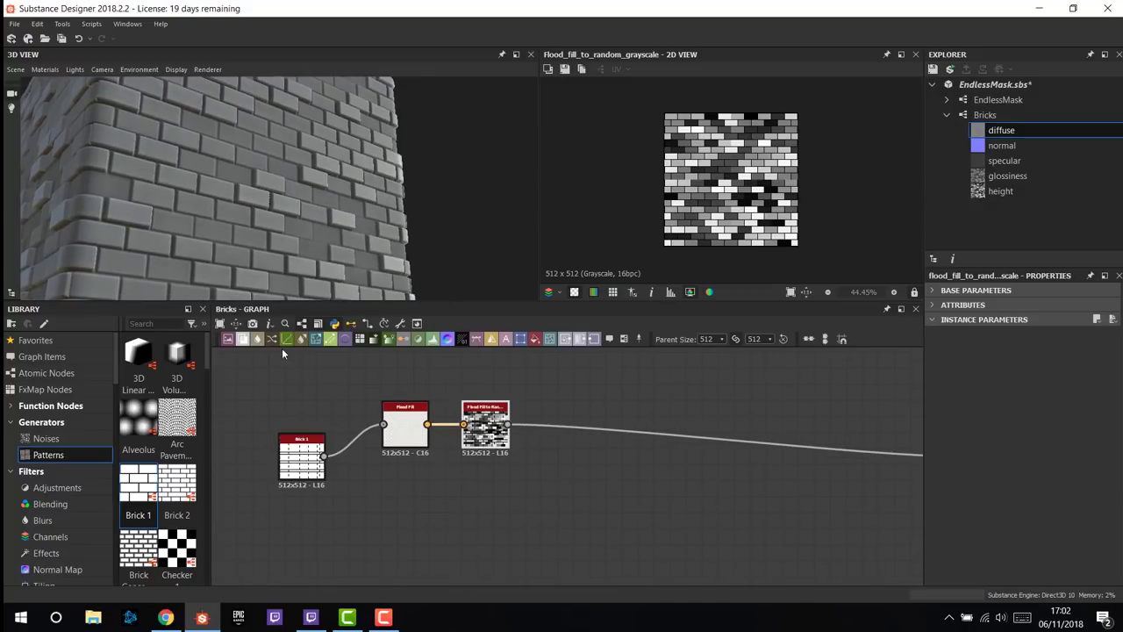
left_click_drag(243, 340, 421, 507)
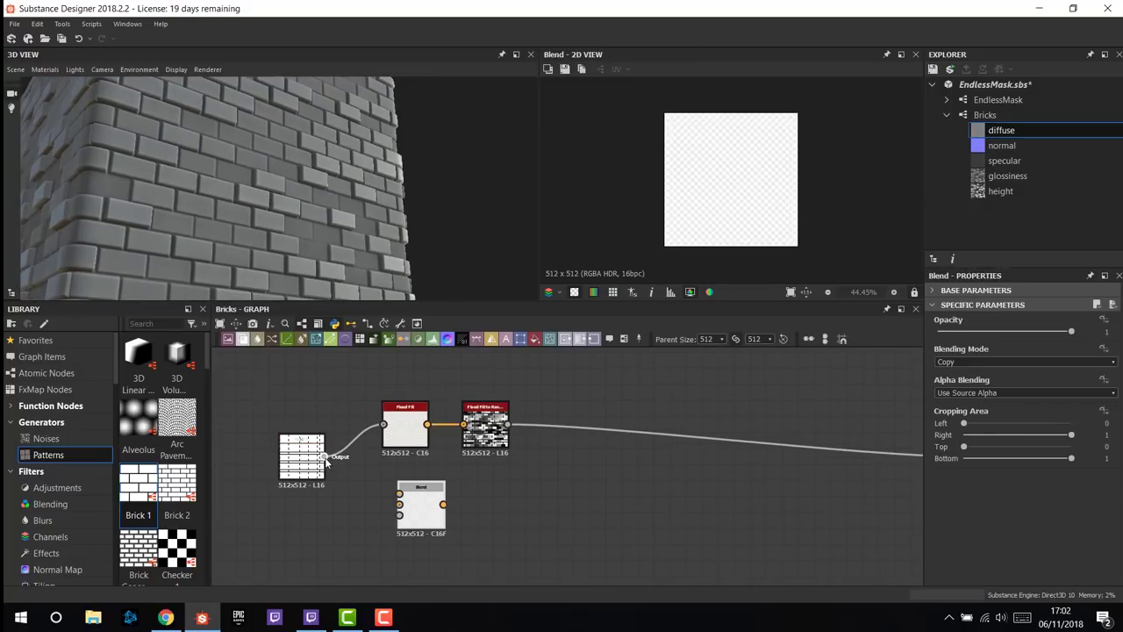
left_click_drag(324, 457, 565, 466)
left_click_drag(507, 427, 536, 455)
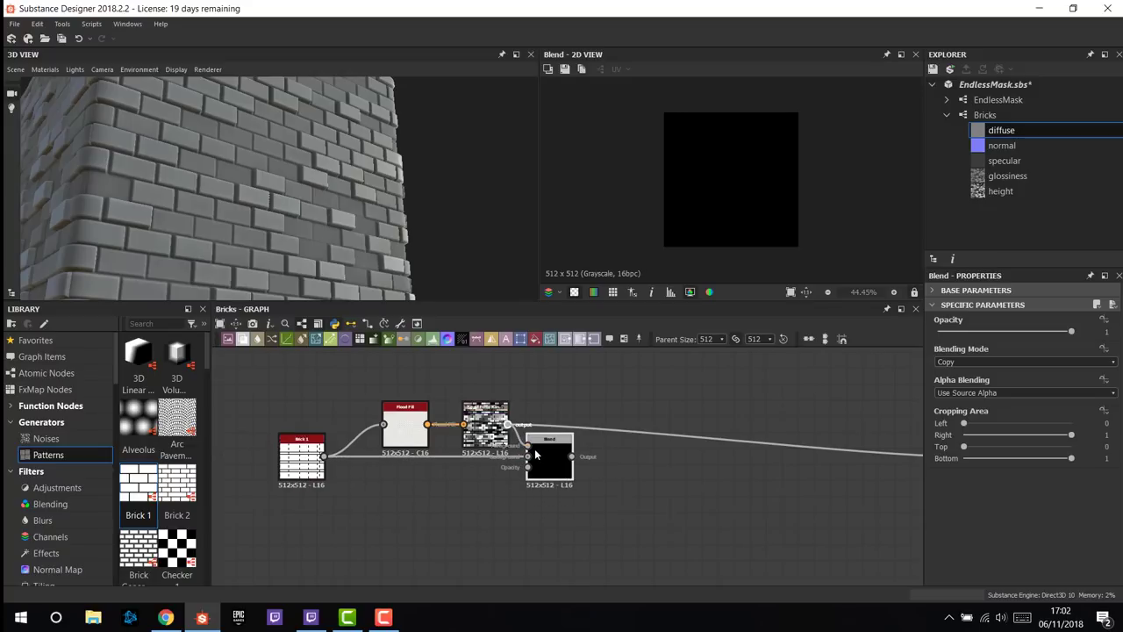
- Connect the Blend node's output to the Blur HQ Grayscale input and shift the Blend slightly farther from the random grayscale node
middle_click_drag(537, 454, 334, 441)
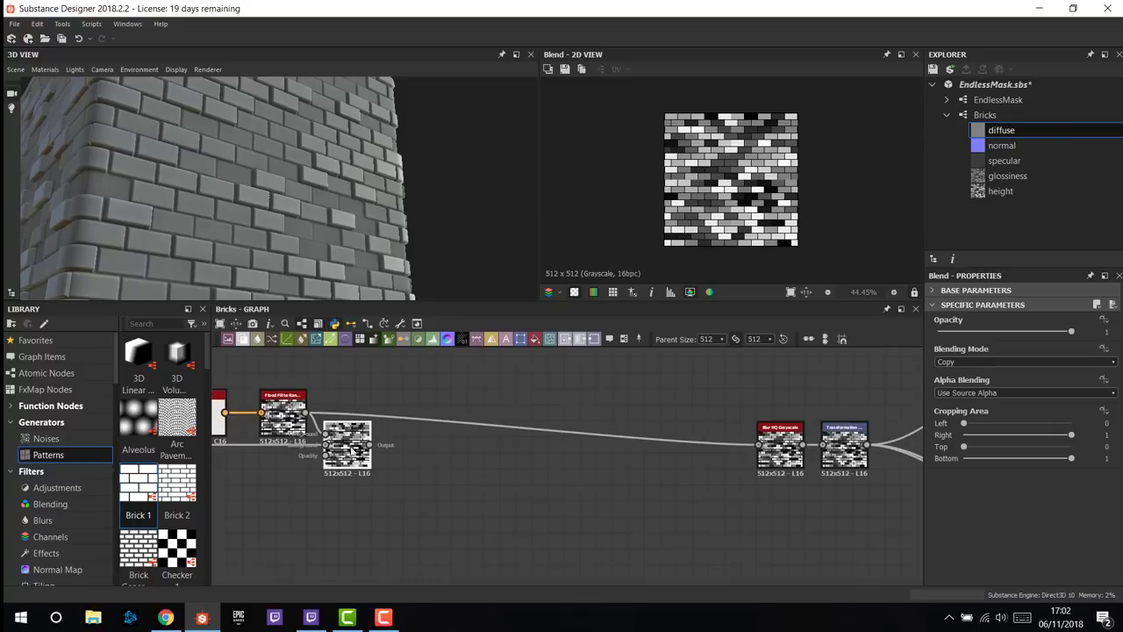
left_click_drag(458, 438, 758, 444)
middle_click_drag(345, 442, 517, 439)
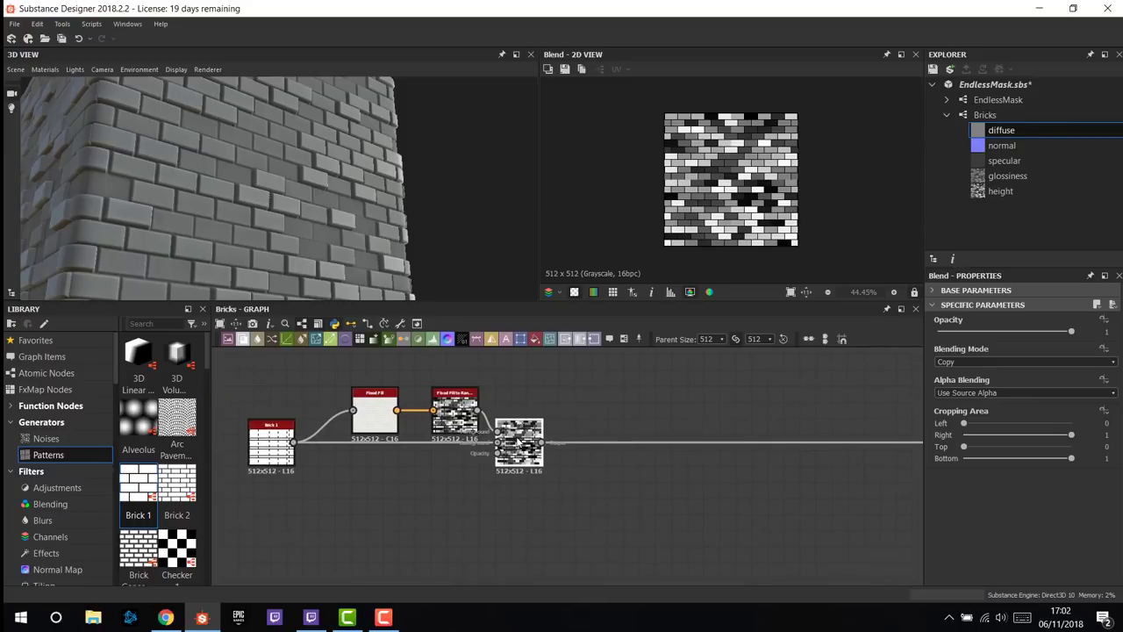
left_click_drag(521, 451, 552, 451)
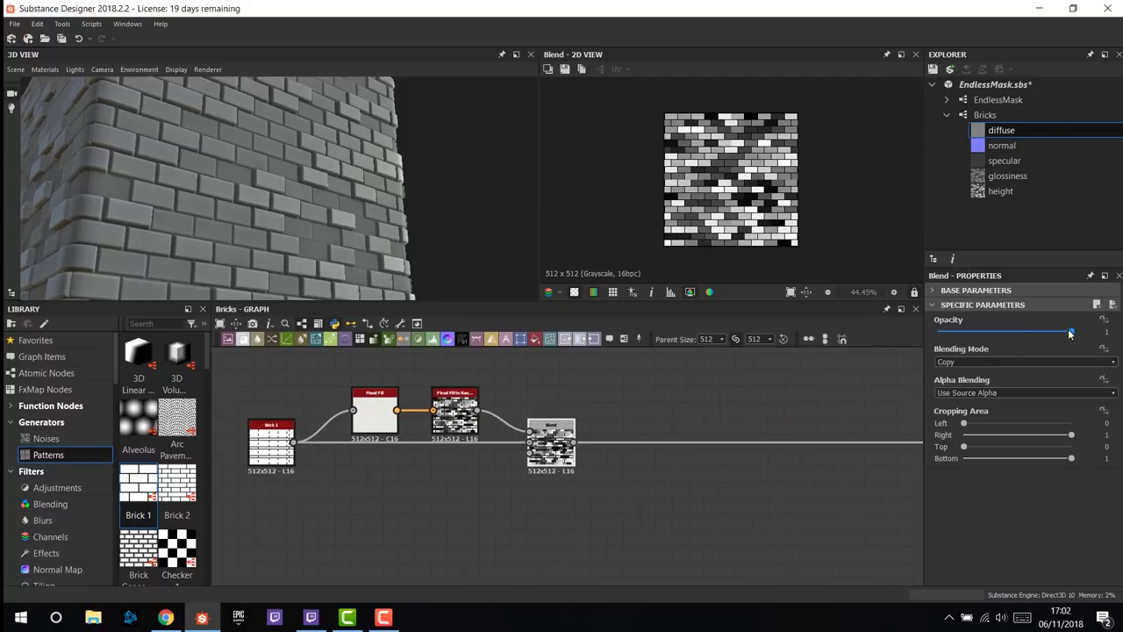
- Set the Blend node's opacity to 0.57 and check the softened brick variation up close on the 3D cube
left_click_drag(1069, 334, 1013, 338)
left_click_drag(459, 248, 340, 225)
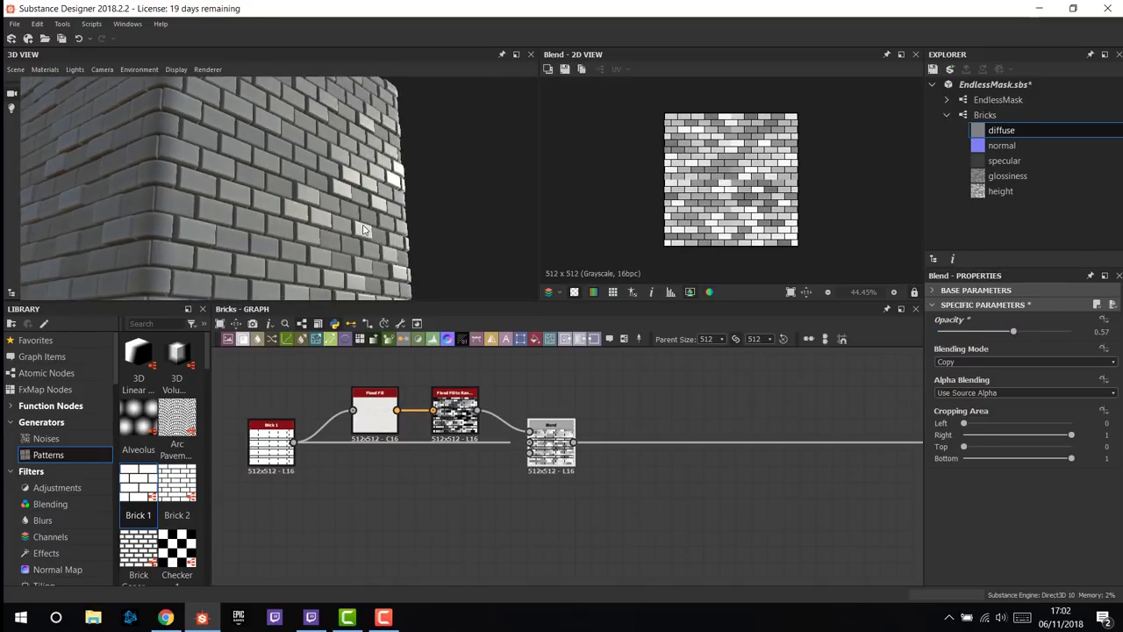
middle_click_drag(501, 396, 478, 448)
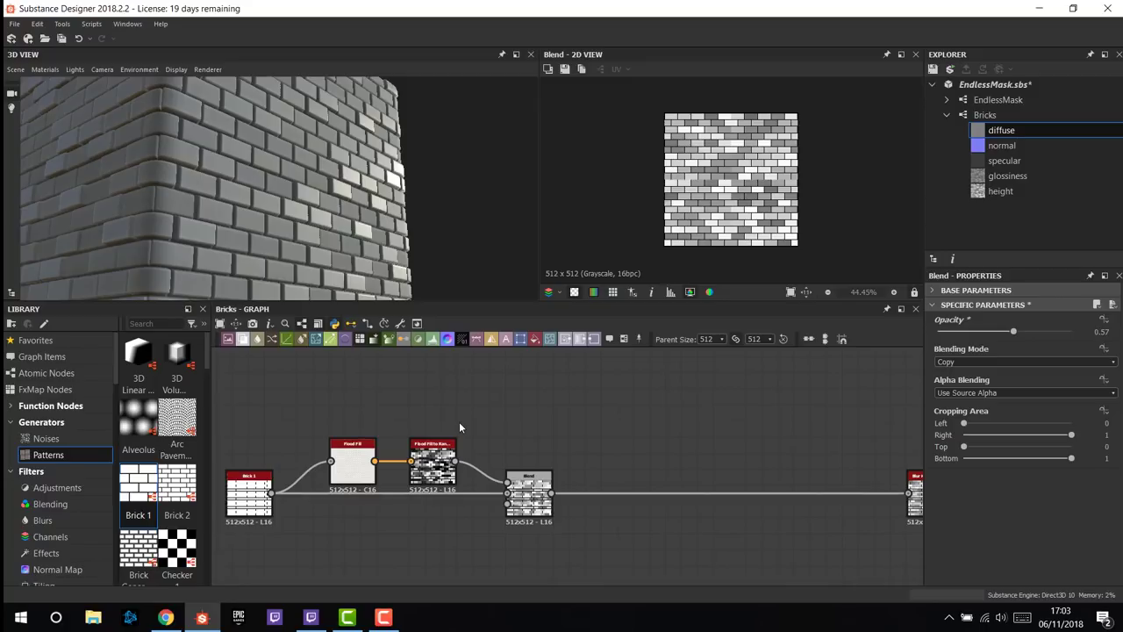
left_click_drag(321, 235, 349, 237)
scroll(331, 238, "up", 2)
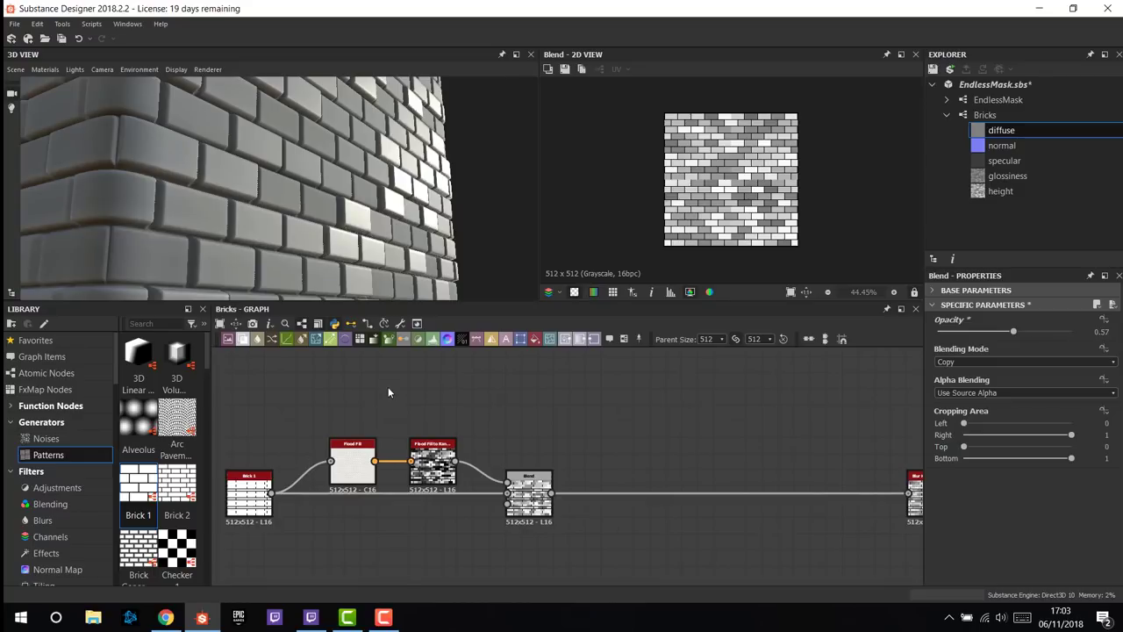
- Add a Flood Fill to Gradient node above the Blend node and feed it from the Flood Fill node
key("space")
type("flood")
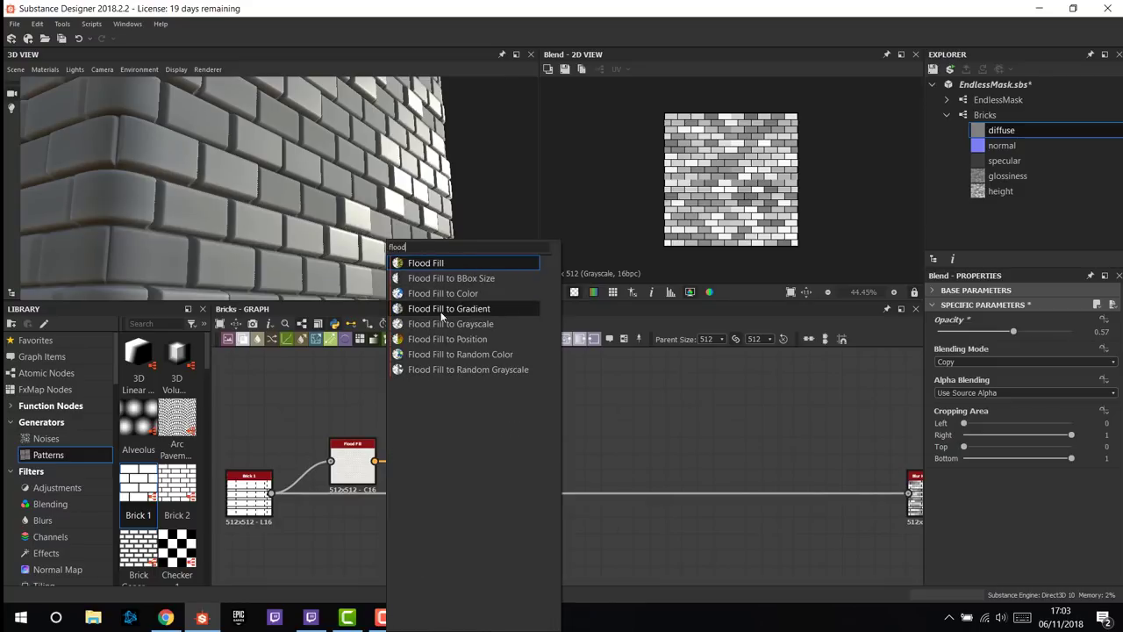
left_click(463, 309)
left_click_drag(383, 382, 448, 399)
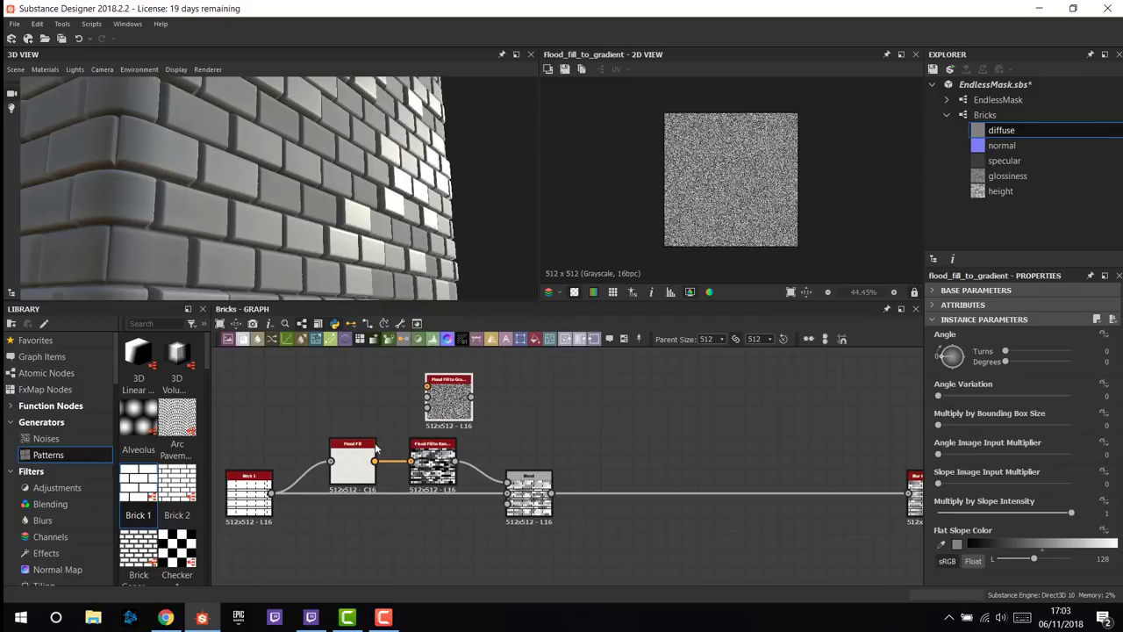
left_click_drag(375, 460, 529, 416)
- Set the Flood Fill to Gradient node's angle variation to 1 and check the brick gradients in 2D
scroll(741, 230, "up", 4)
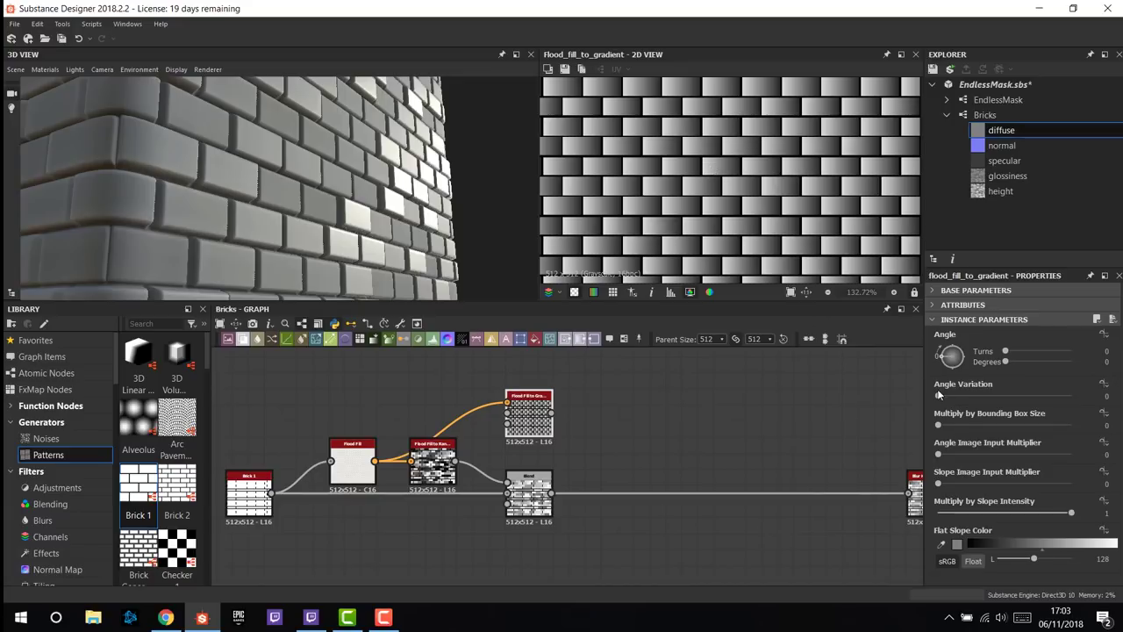
mouse_move(939, 397)
left_mouse_down()
mouse_move(1031, 397)
mouse_move(923, 398)
mouse_move(1081, 400)
left_mouse_up()
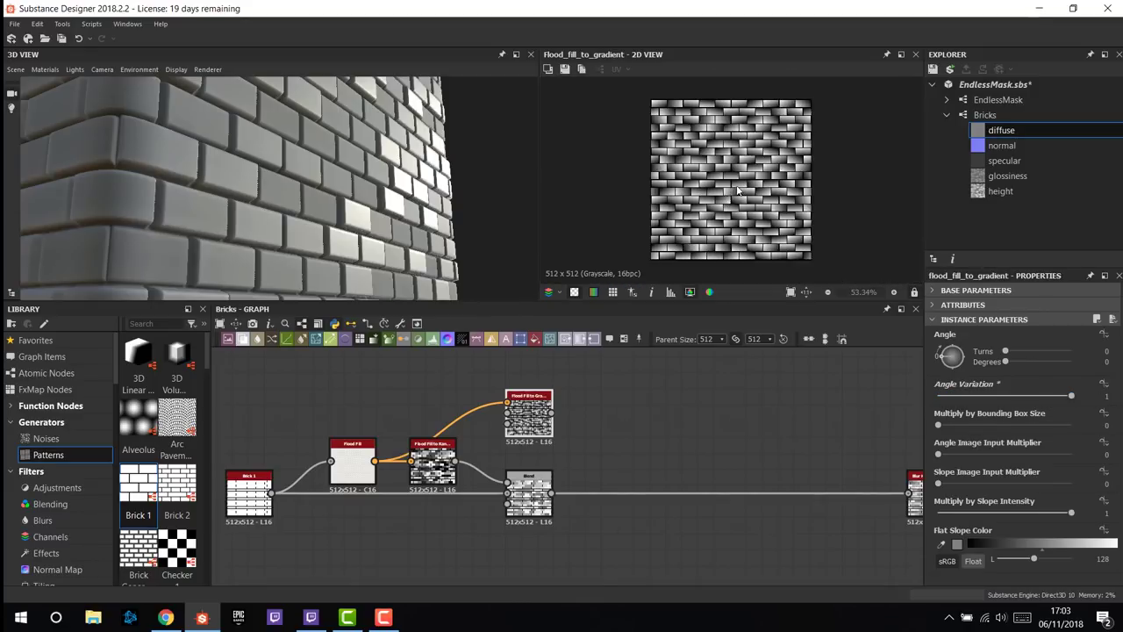
scroll(724, 157, "down", 1)
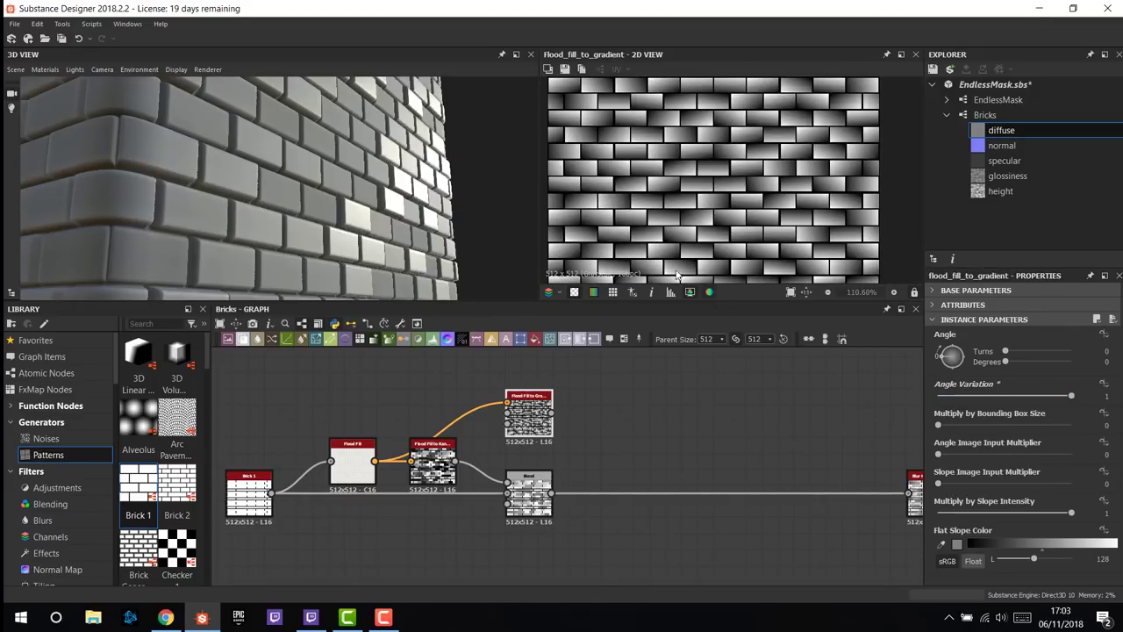
- Try the Flood Fill to Gradient output as the existing Blend node's foreground and inspect the 3D cube
left_click_drag(552, 411, 507, 481)
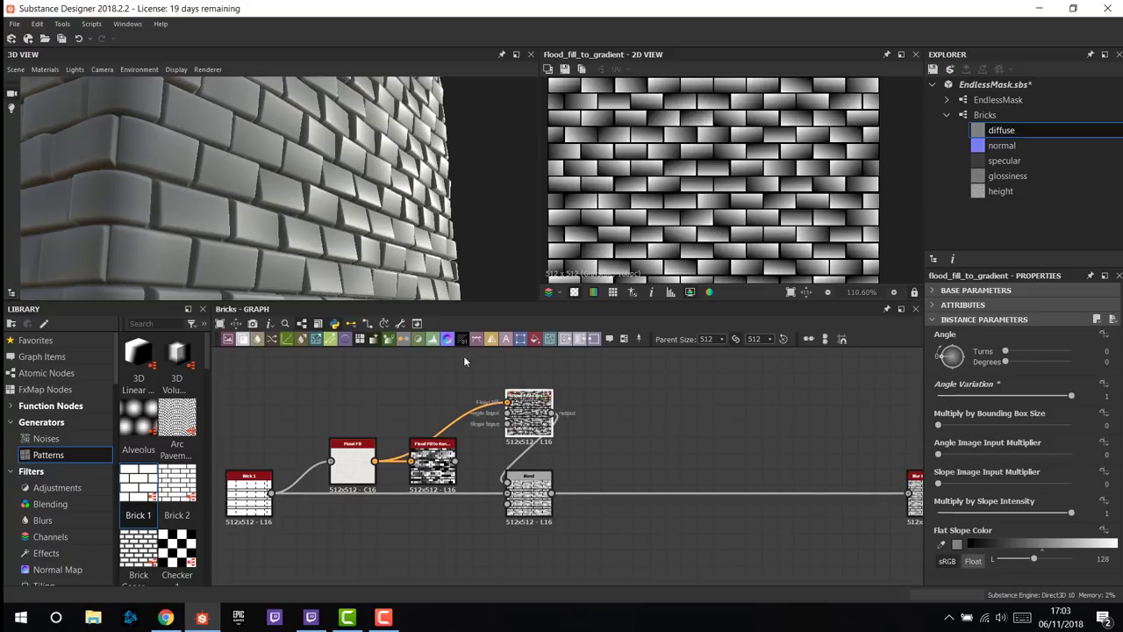
left_click_drag(357, 210, 400, 230)
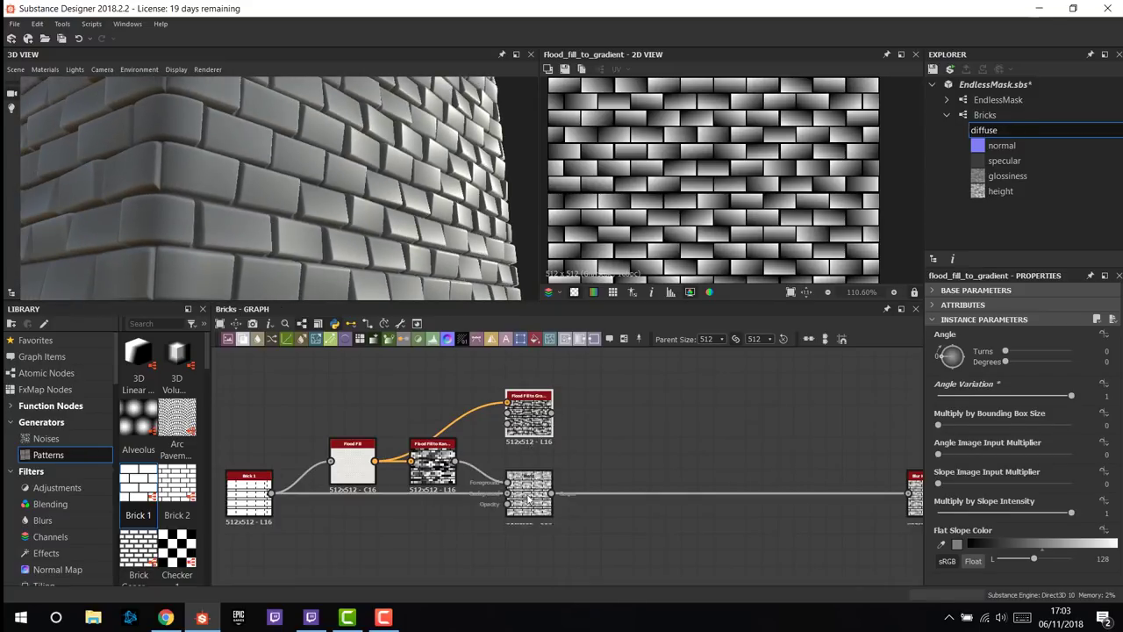
- Insert a second Blend node after the first one, with Flood Fill to Gradient as its foreground
double_click(529, 496)
middle_click_drag(531, 497, 493, 497)
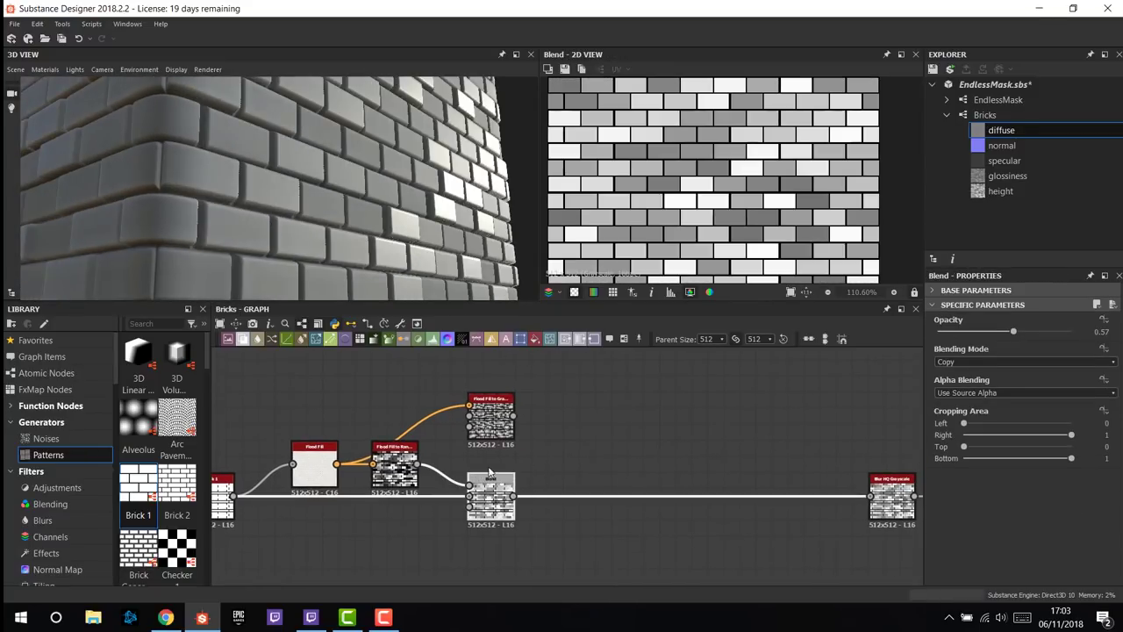
left_click_drag(242, 341, 588, 509)
left_click_drag(514, 416, 570, 489)
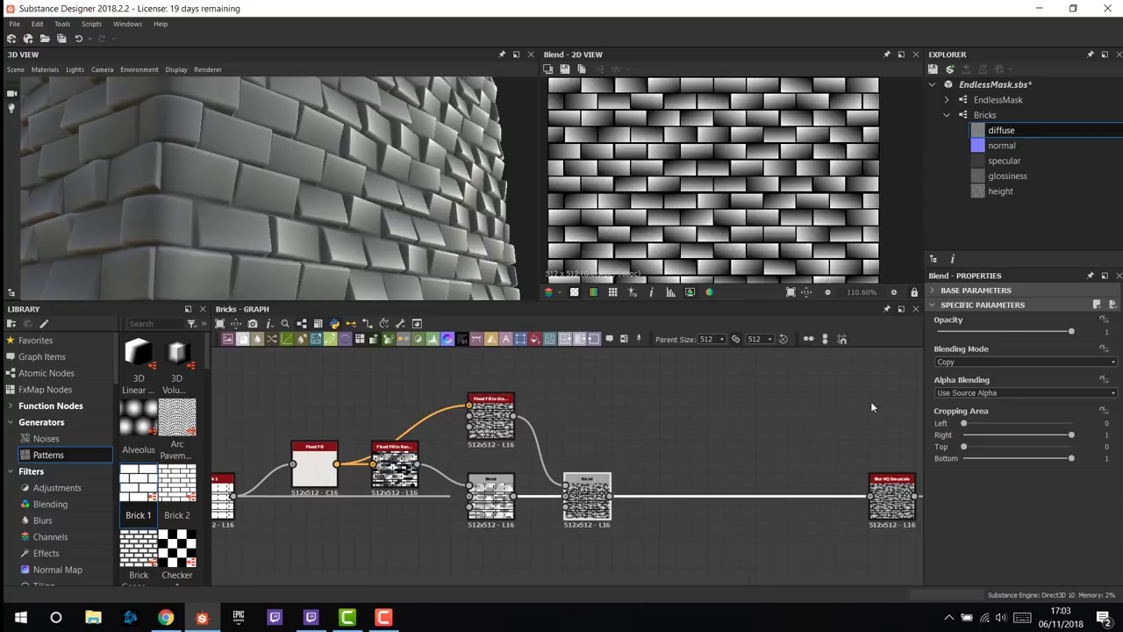
- Set the second Blend node's opacity to 0.38 and examine the slanted bricks on the 3D cube
left_click_drag(1013, 338, 991, 338)
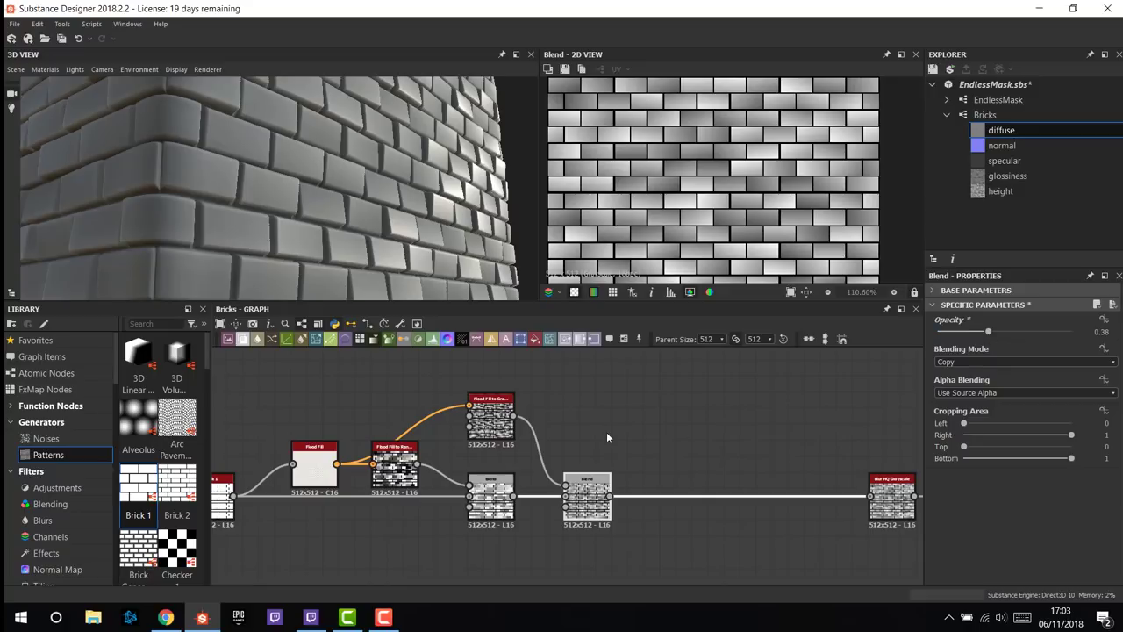
middle_click_drag(607, 433, 693, 430)
scroll(693, 429, "down", 2)
left_click_drag(362, 384, 502, 456)
left_click(563, 415)
left_click_drag(481, 204, 466, 215)
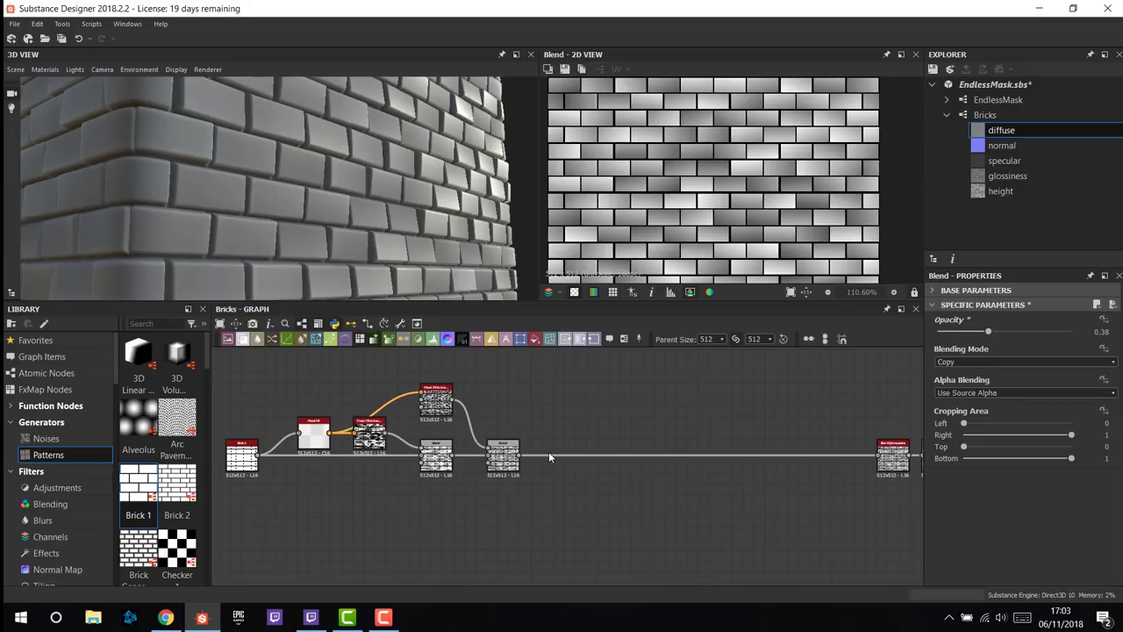
scroll(548, 451, "up", 1)
middle_click_drag(527, 430, 512, 449)
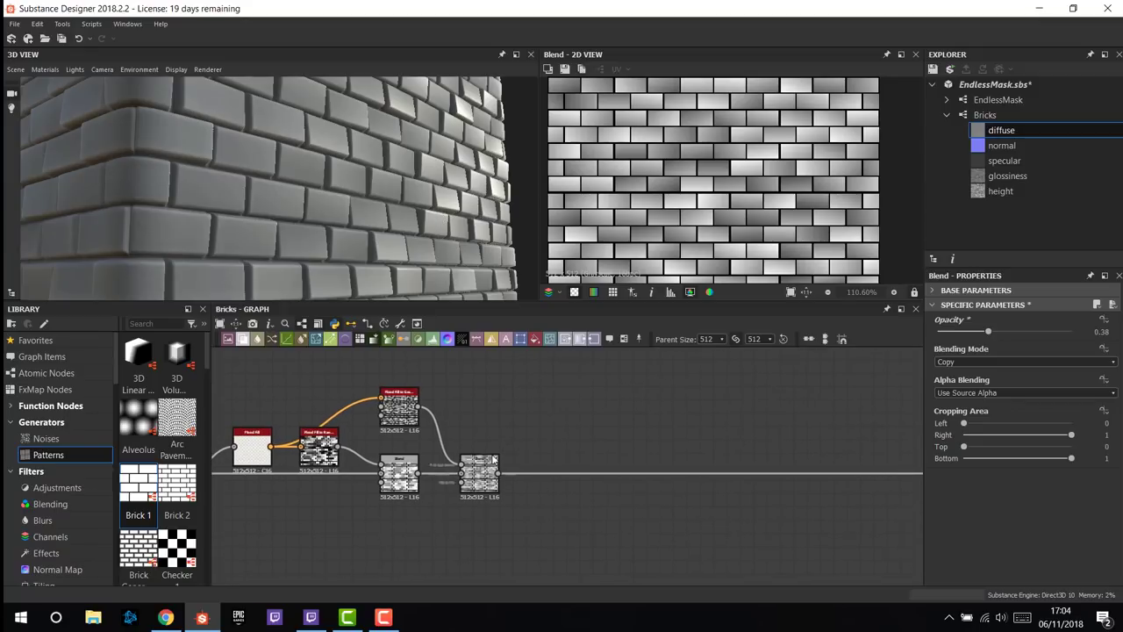
left_click_drag(349, 176, 366, 176)
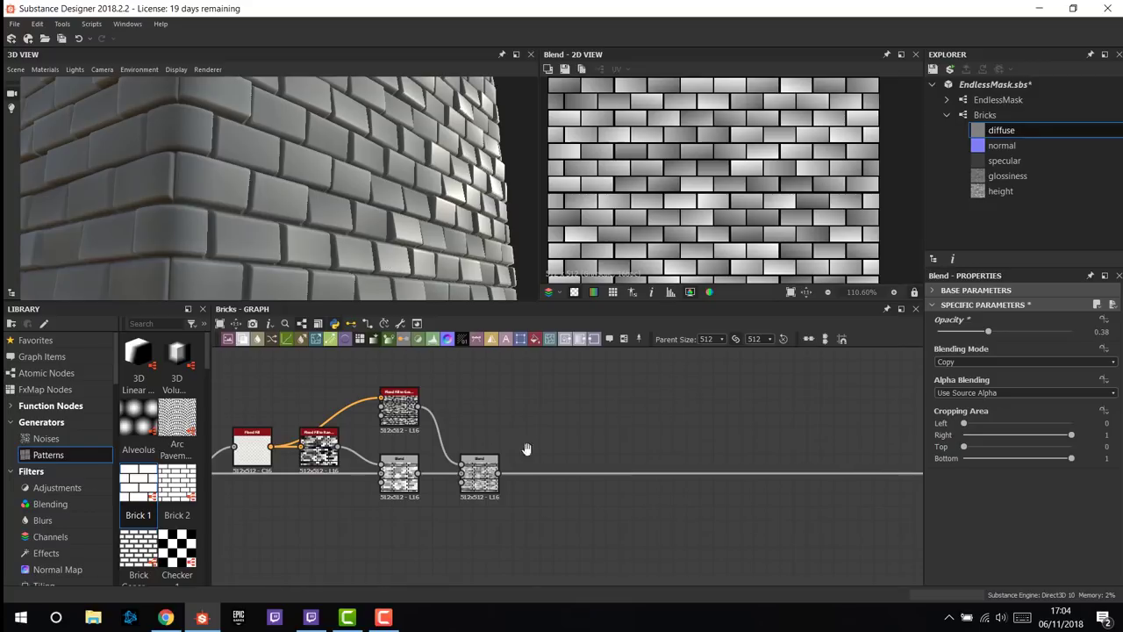
- Insert a third Blend node on the link into Blur HQ Grayscale and set its blending mode to Subtract
scroll(497, 461, "up", 1)
middle_click_drag(514, 458, 469, 477)
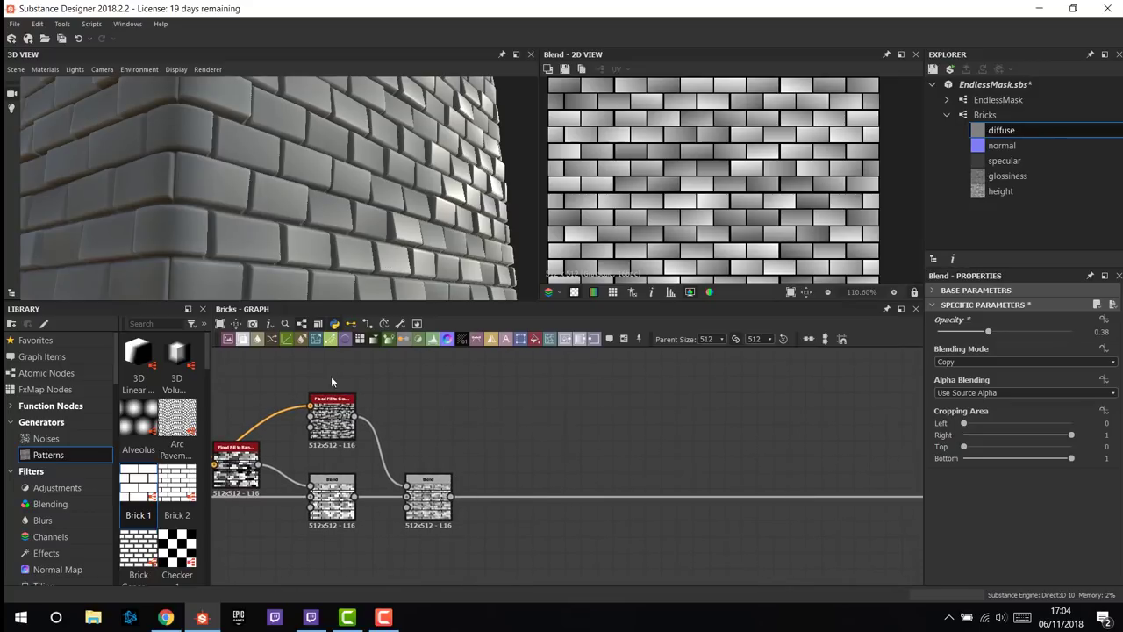
left_click_drag(251, 338, 563, 498)
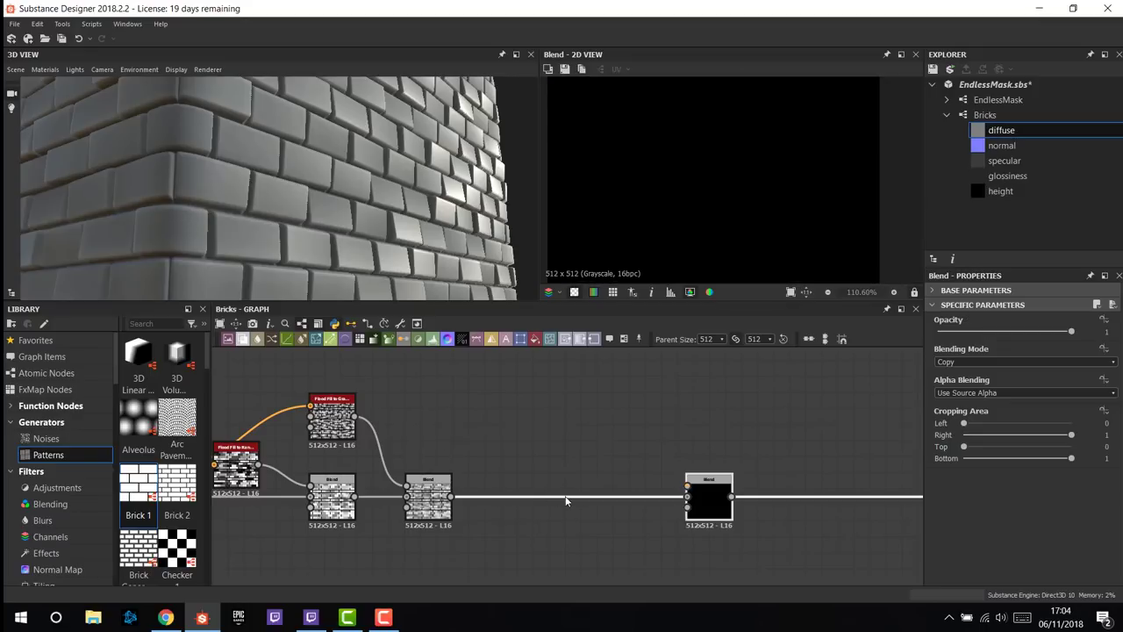
left_click_drag(711, 515, 606, 515)
left_click(972, 362)
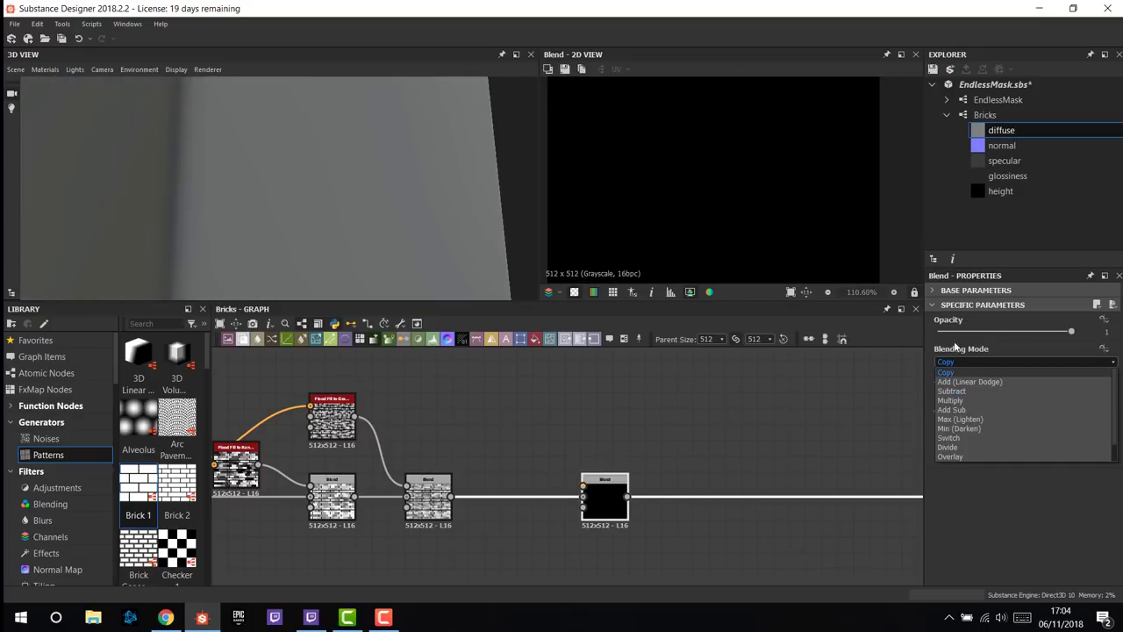
left_click(959, 390)
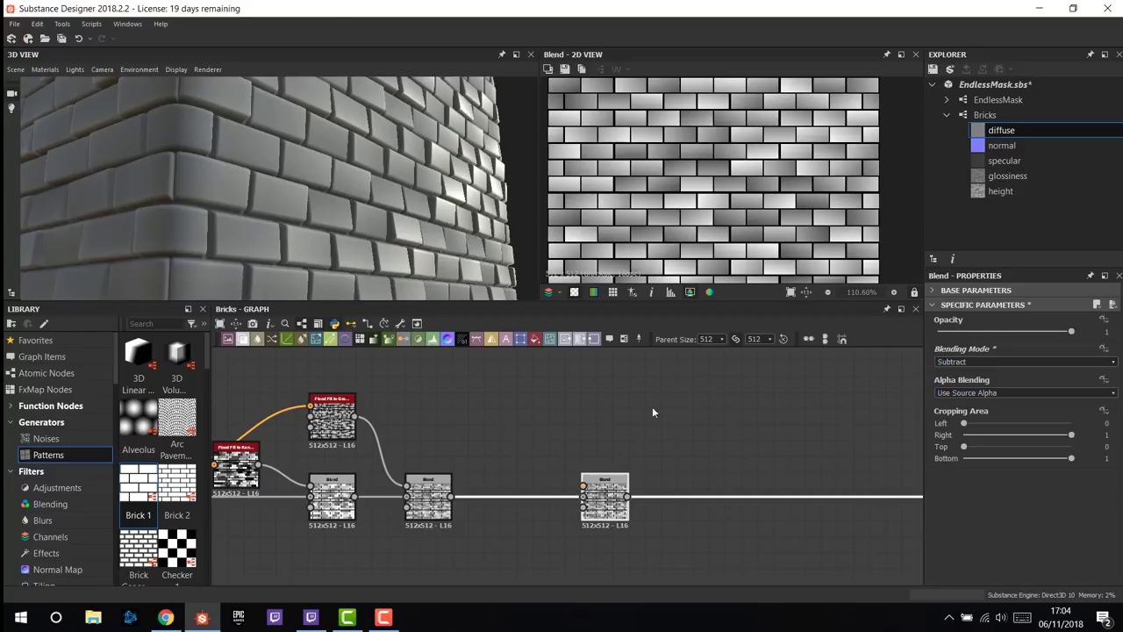
- Add a BnW Spots 1 noise as the third Blend node's foreground and set that Blend's opacity to 0.21
left_click(63, 437)
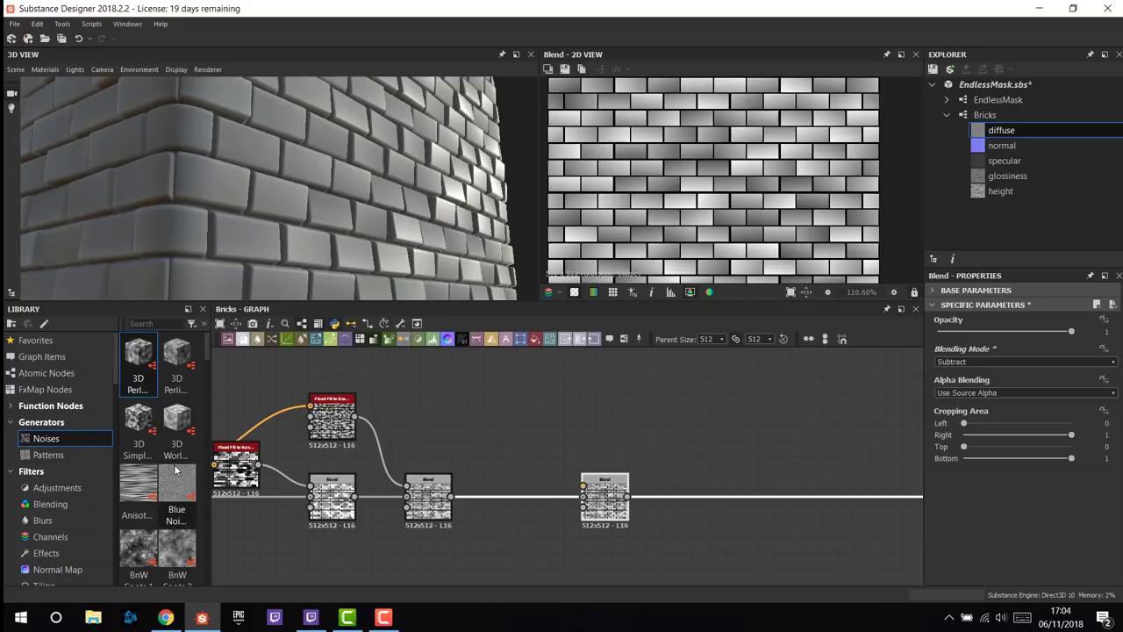
scroll(174, 471, "down", 3)
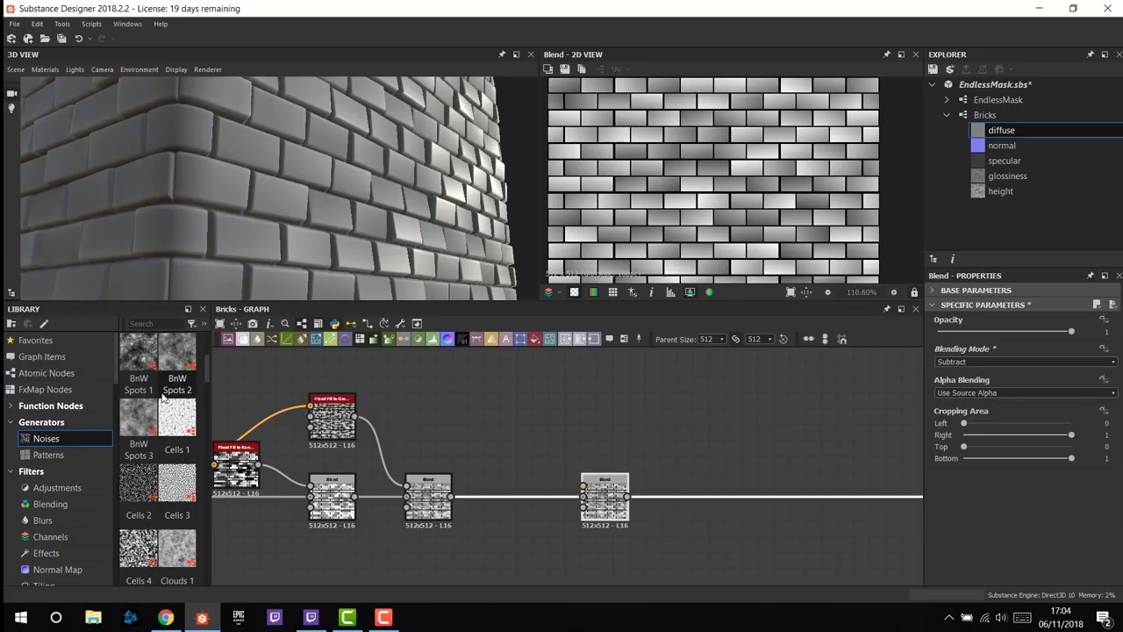
left_click_drag(141, 355, 507, 415)
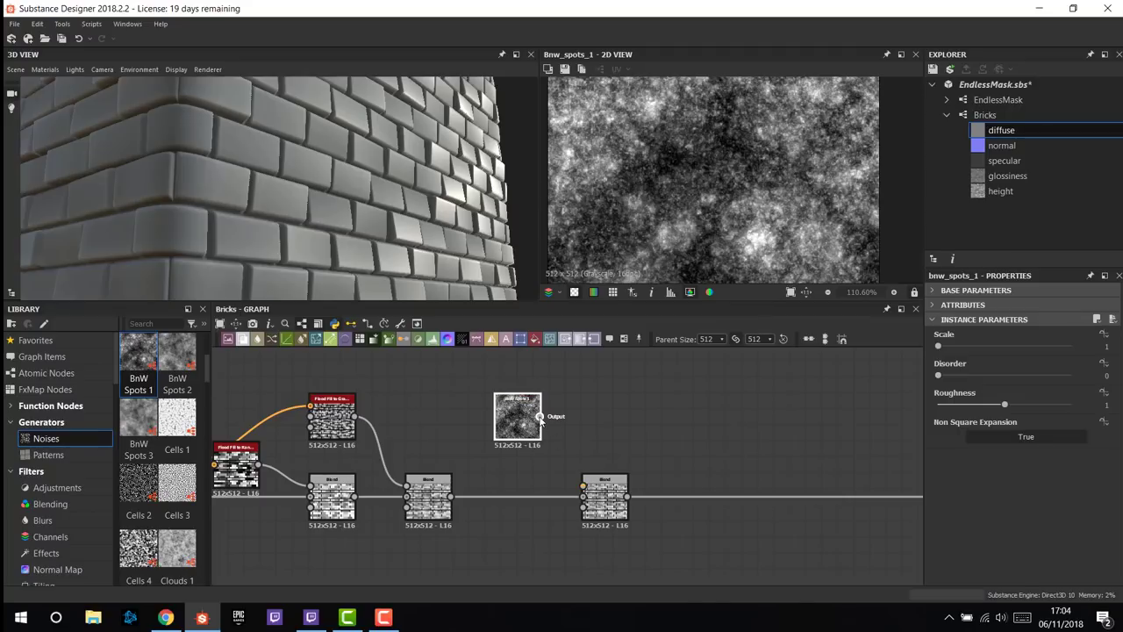
left_click_drag(546, 420, 583, 486)
double_click(600, 493)
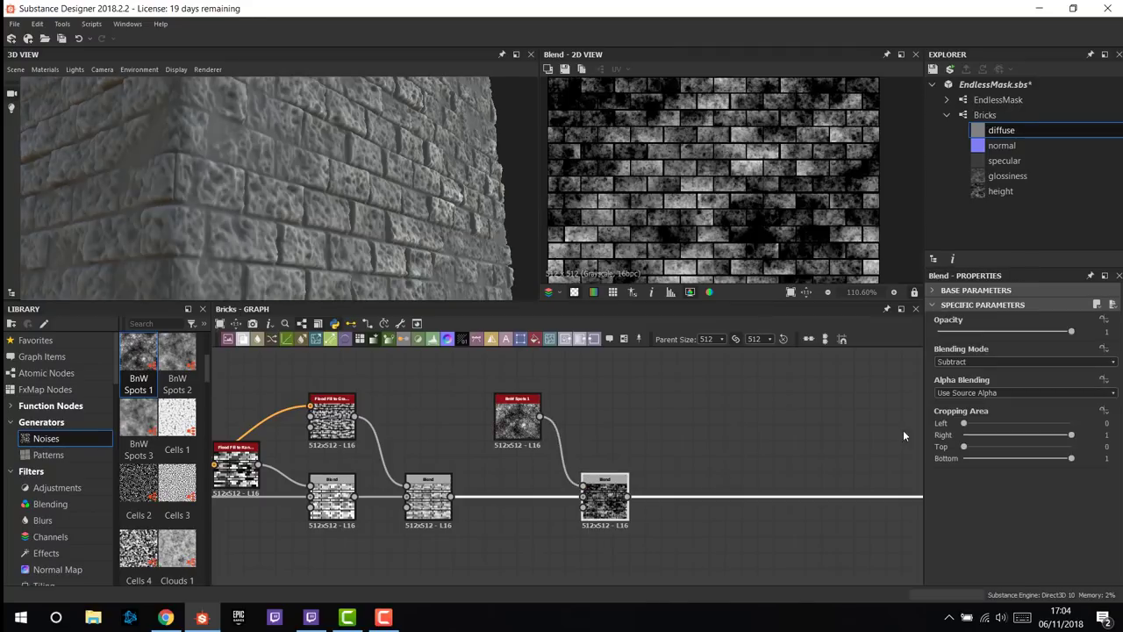
left_click_drag(1015, 331, 965, 331)
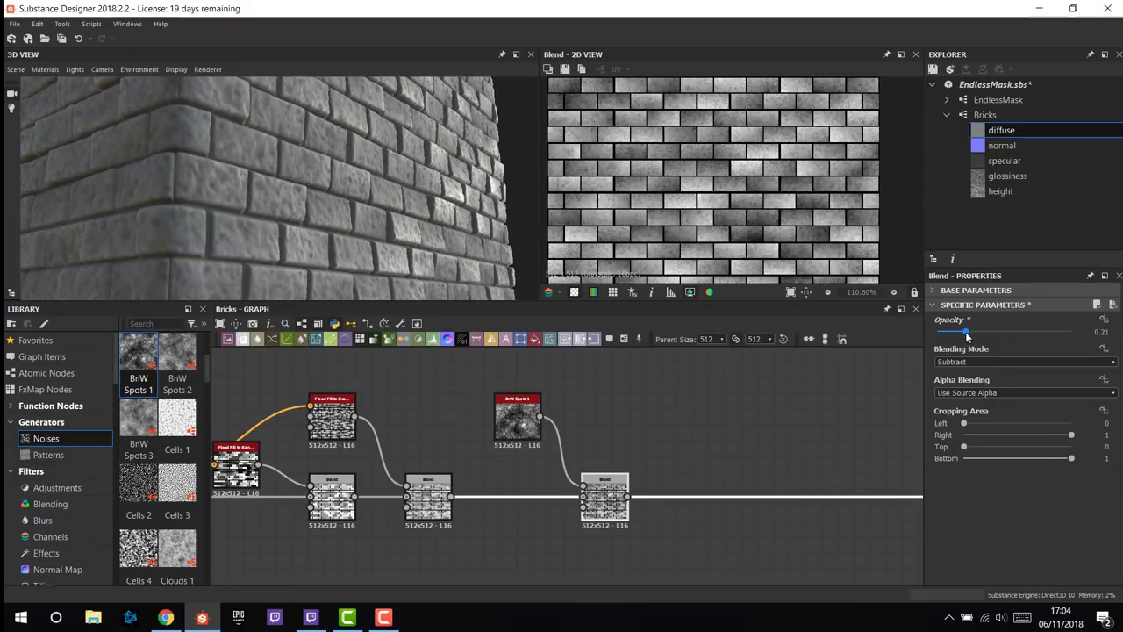
- Set the BnW Spots 1 roughness to 1.35 and inspect the brick surface on the 3D cube
double_click(518, 417)
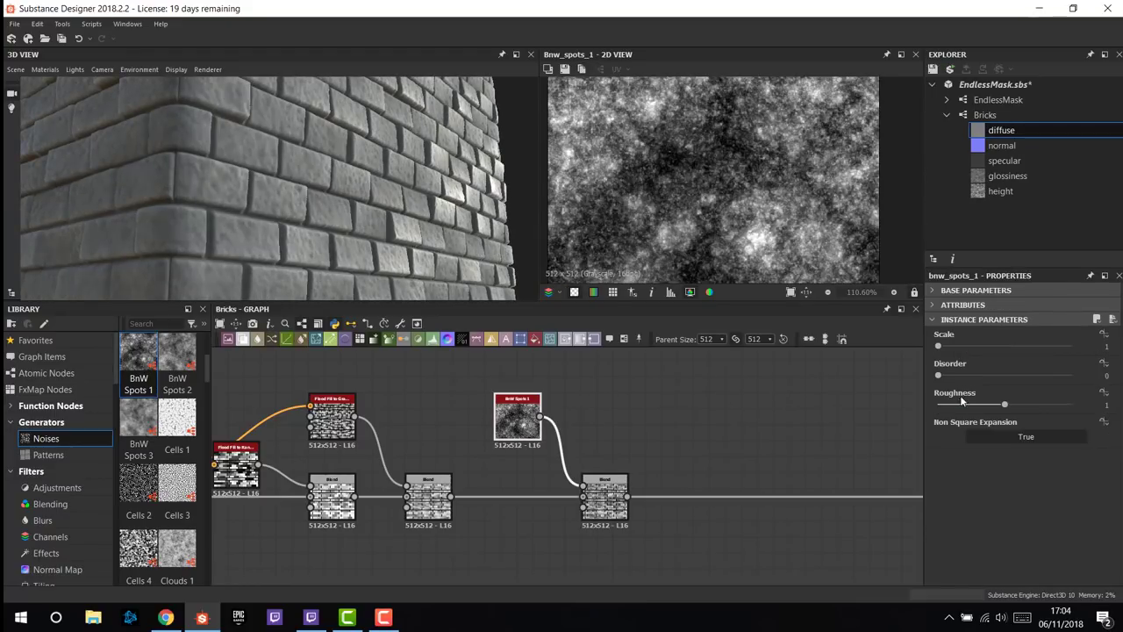
left_click_drag(1002, 407, 1031, 408)
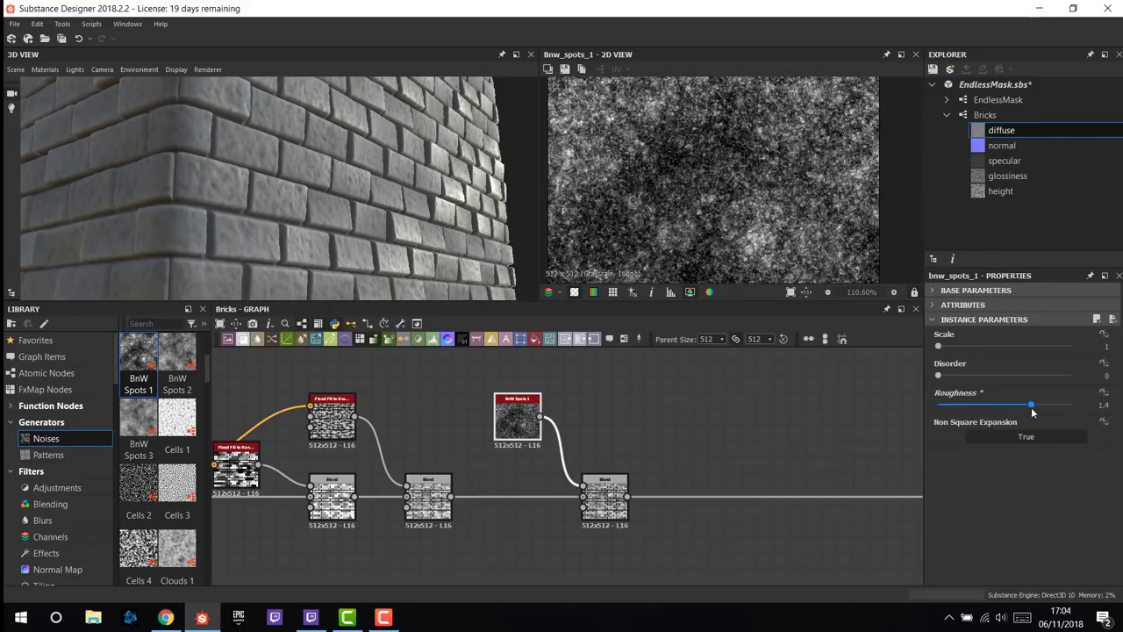
middle_click_drag(684, 487, 458, 485)
scroll(459, 485, "down", 2)
mouse_move(399, 247)
left_mouse_down()
mouse_move(341, 243)
mouse_move(389, 243)
left_mouse_up()
- Try an intensity of 0.2 on the Blur HQ Grayscale node
scroll(712, 516, "up", 4)
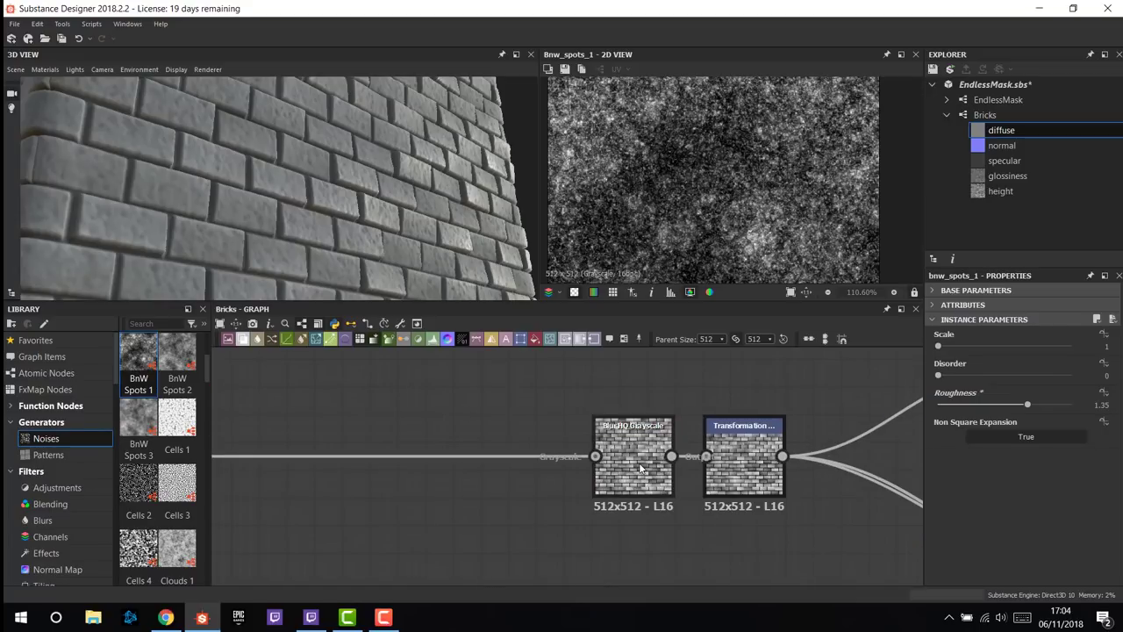
left_click(641, 470)
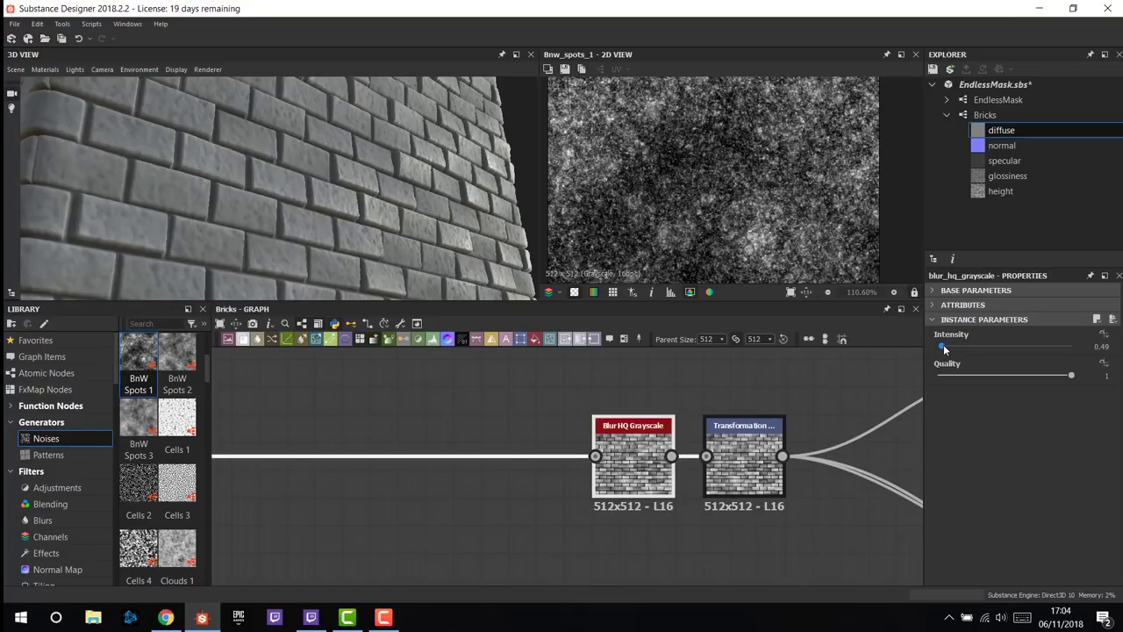
left_click_drag(943, 344, 939, 345)
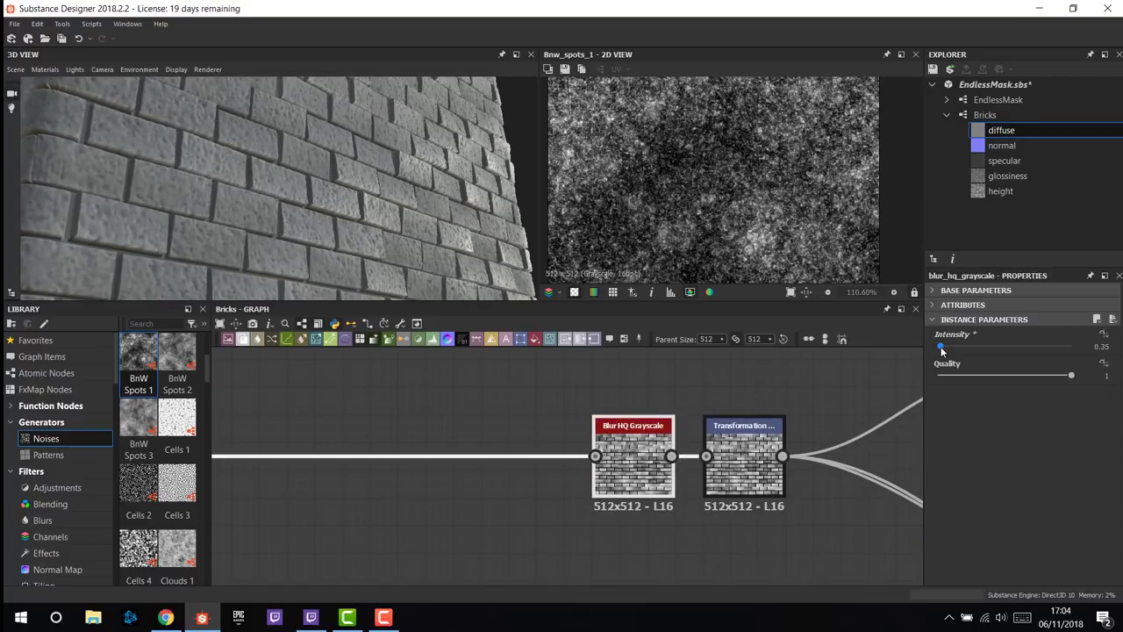
left_click_drag(940, 346, 941, 346)
left_click(1100, 347)
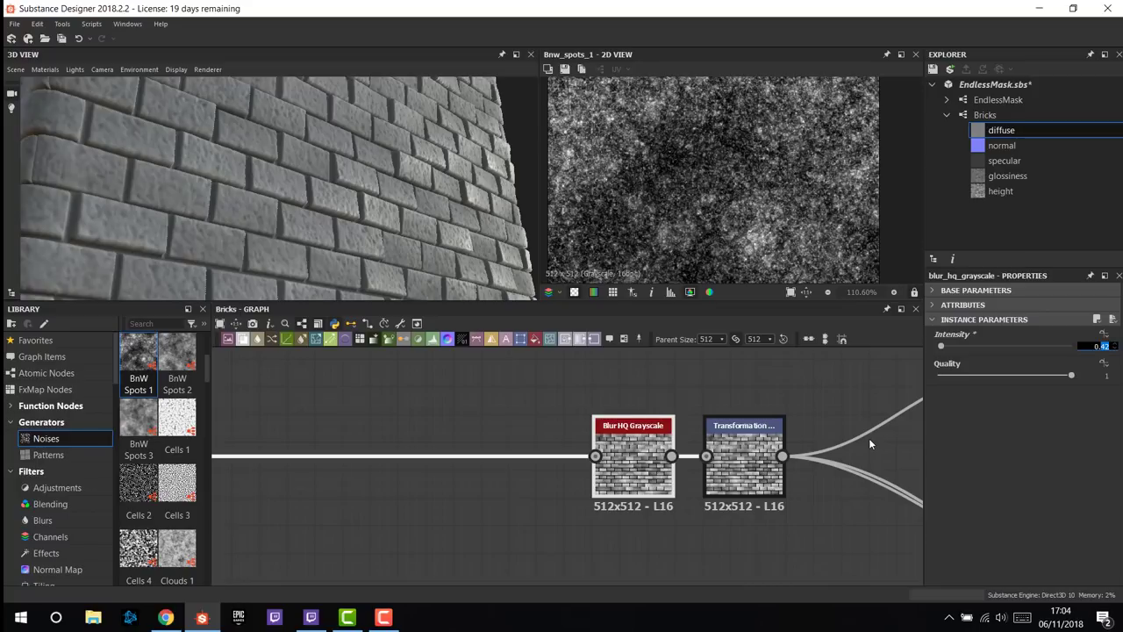
type("0.2")
key("Return")
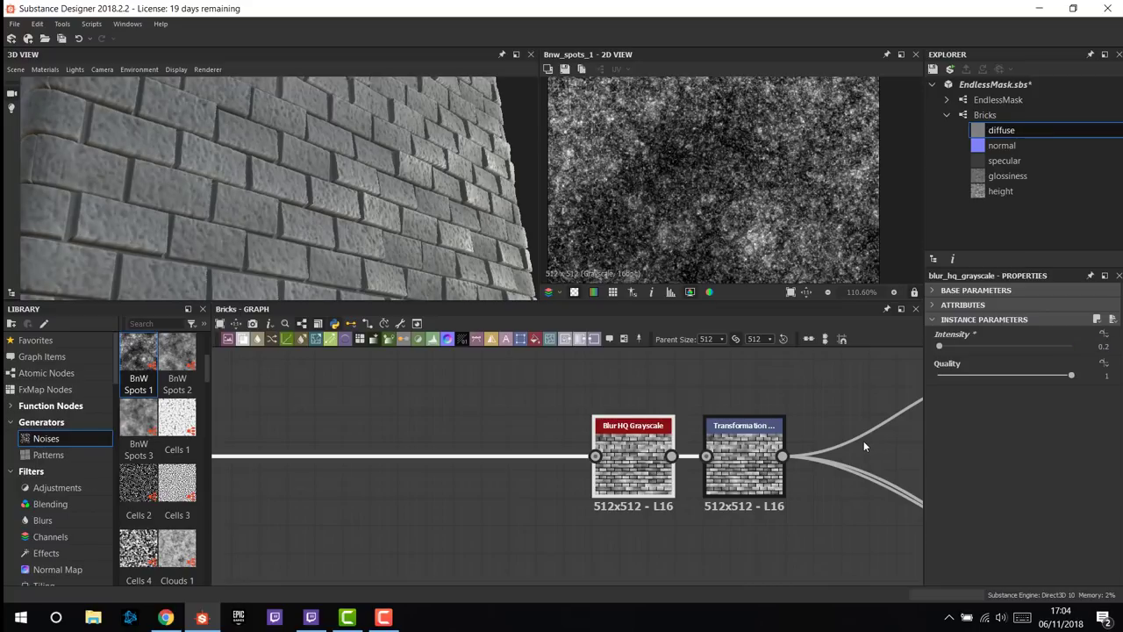
- Set the Blur HQ Grayscale intensity to 0.4 and examine the bricks up close on the 3D cube
left_click_drag(386, 235, 395, 176)
left_click(1111, 346)
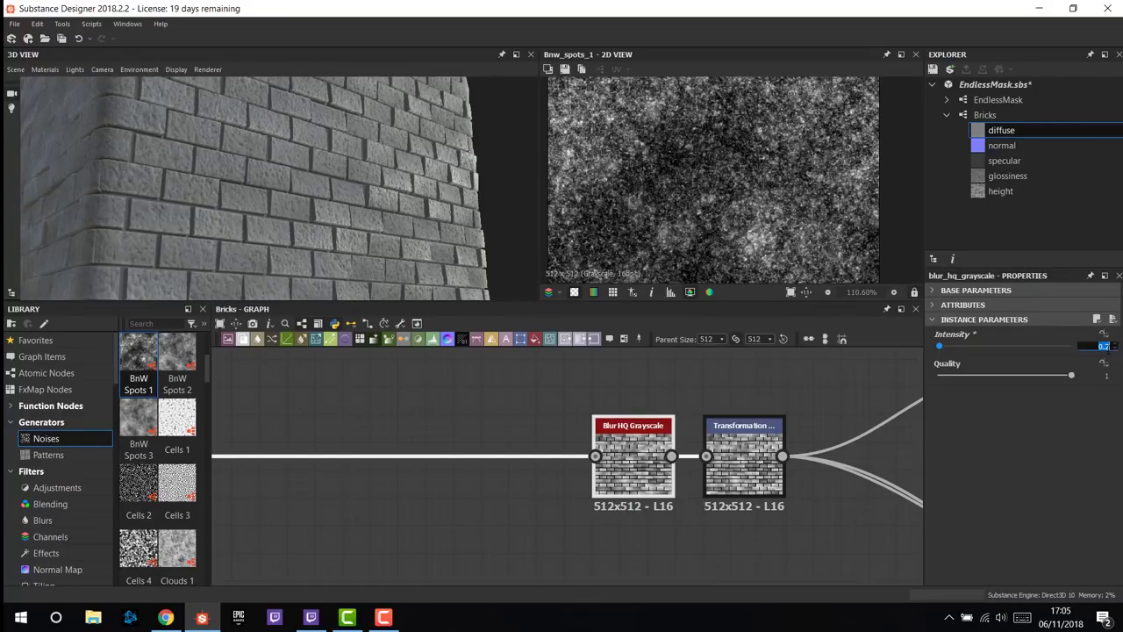
type("4")
key("Return")
right_click_drag(316, 136, 365, 367)
middle_click_drag(363, 451, 921, 456)
scroll(590, 473, "down", 2)
middle_click_drag(501, 429, 481, 459)
left_click_drag(345, 274, 358, 241)
scroll(584, 496, "down", 2)
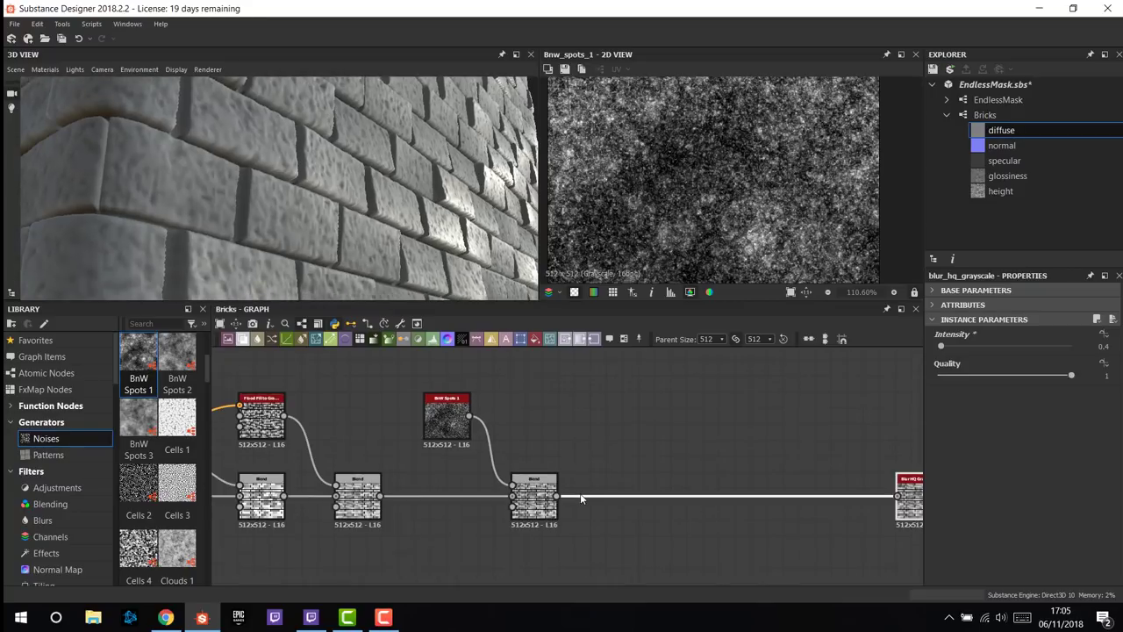
- Insert a fourth Blend node on the link between the BnW Spots Blend and Blur HQ Grayscale
scroll(580, 493, "up", 3)
left_click(517, 500)
left_click_drag(243, 346, 641, 499)
left_click_drag(783, 516, 677, 515)
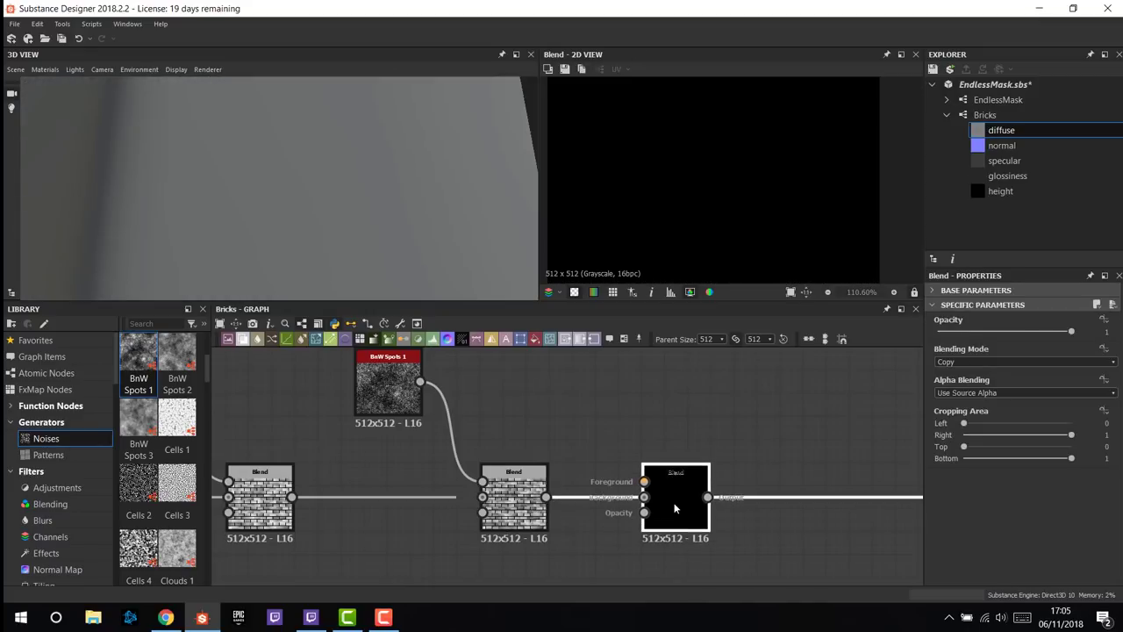
- Find the Dirt 2 noise among the noise generators and connect it as the fourth Blend node's foreground
scroll(161, 460, "down", 3)
scroll(160, 460, "down", 2)
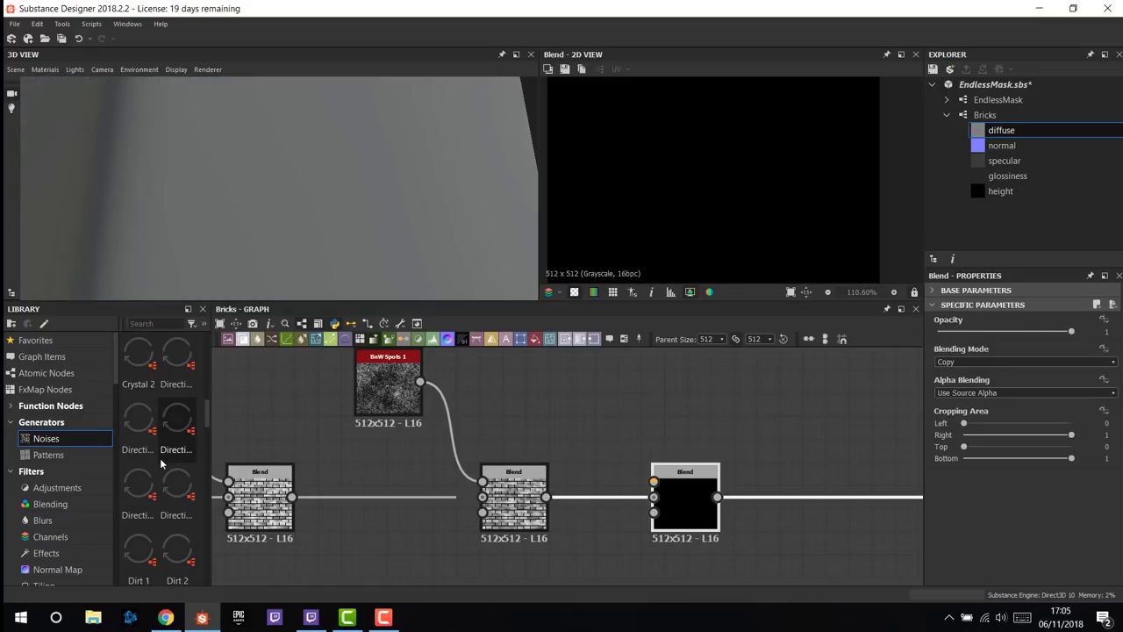
scroll(161, 465, "up", 2)
scroll(180, 461, "up", 3)
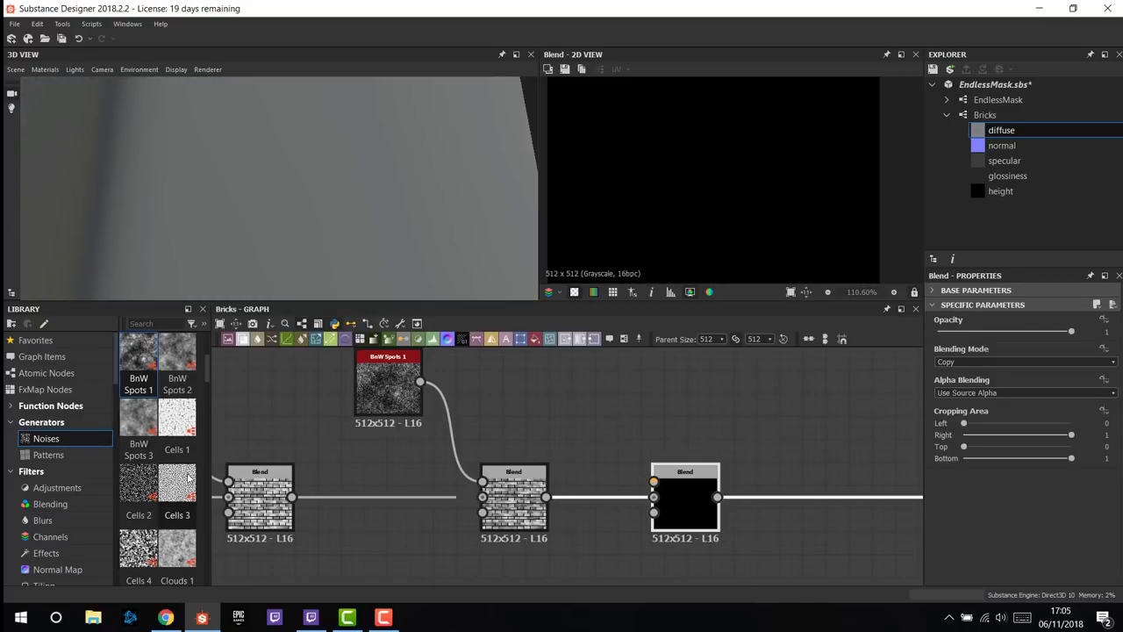
scroll(185, 476, "down", 3)
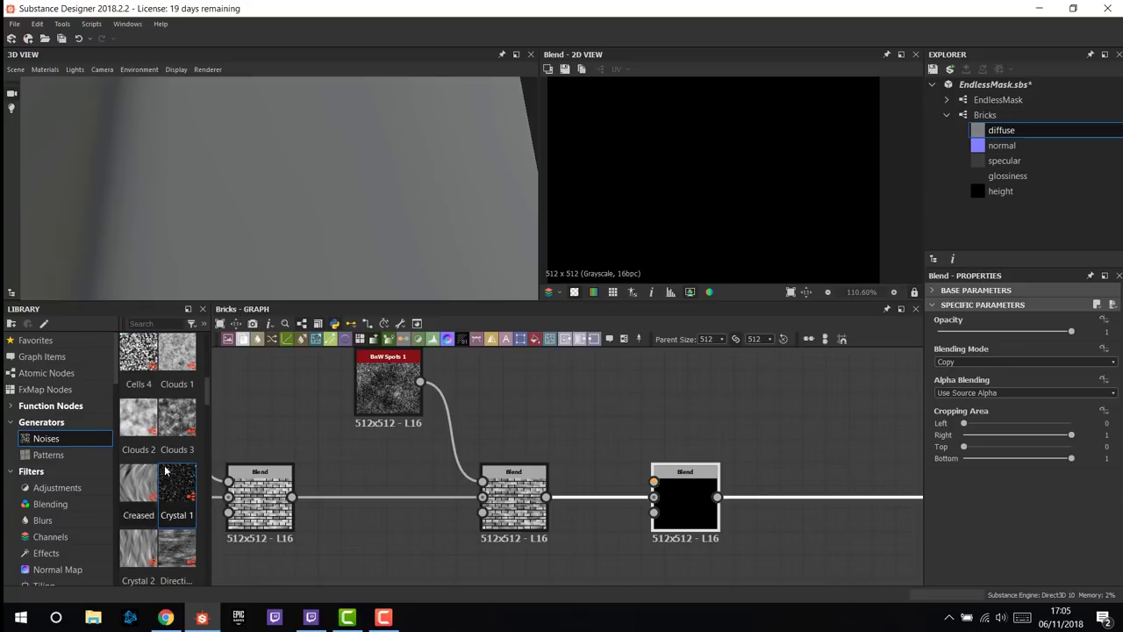
scroll(178, 476, "down", 1)
scroll(178, 475, "down", 3)
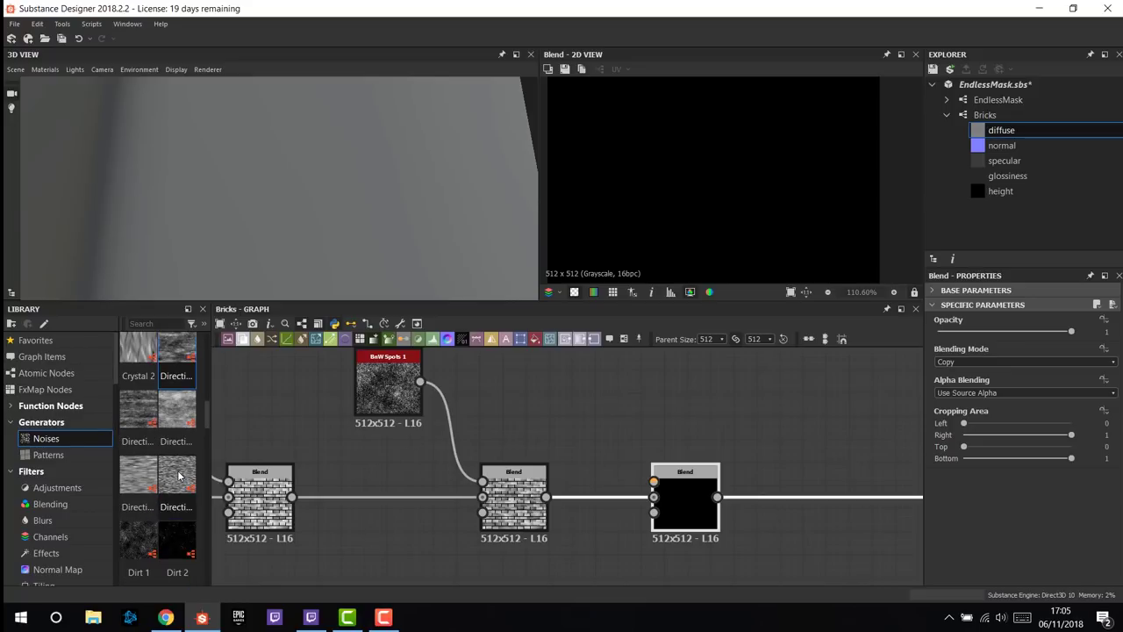
left_click_drag(175, 537, 653, 481)
- Set the fourth Blend node's blending mode to Subtract and its opacity to 0.27
left_click(686, 504)
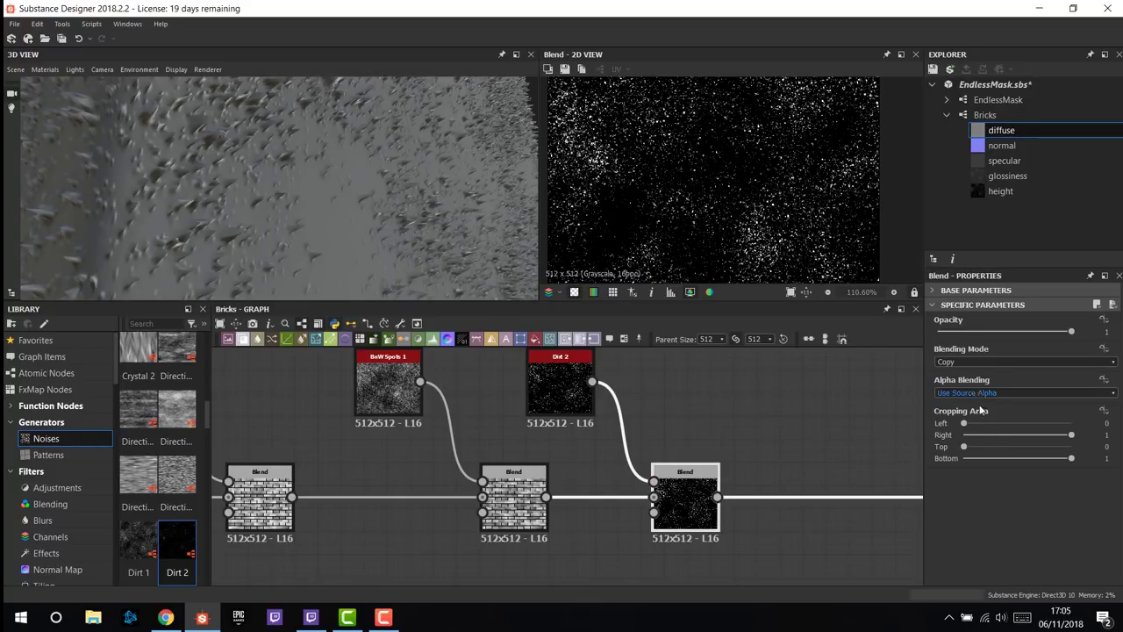
left_click(991, 361)
left_click(965, 390)
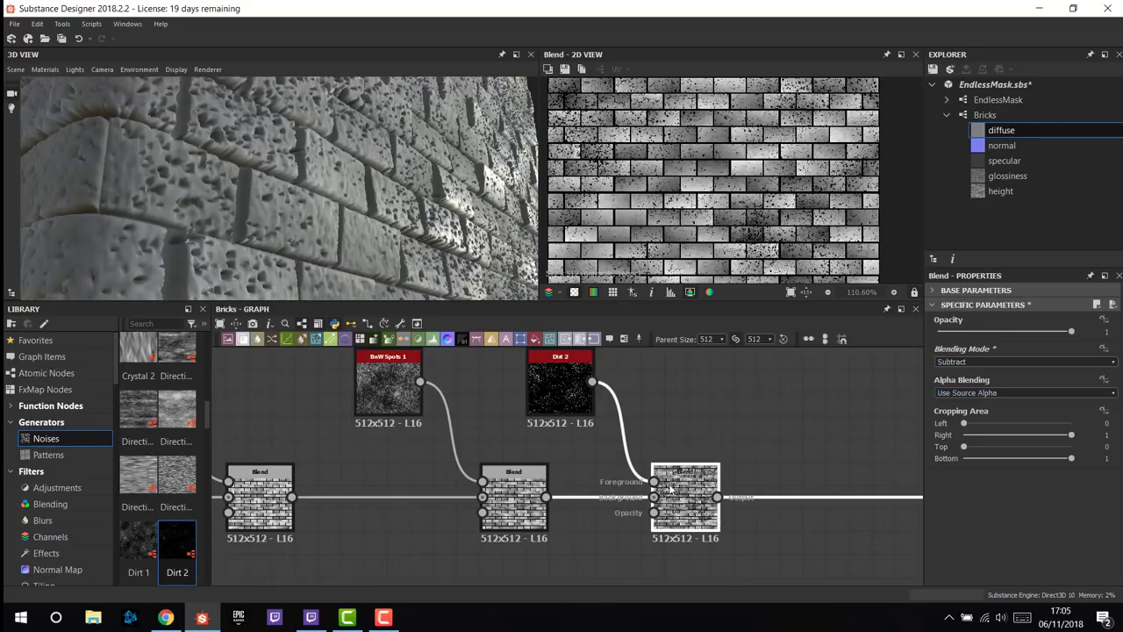
left_click(956, 332)
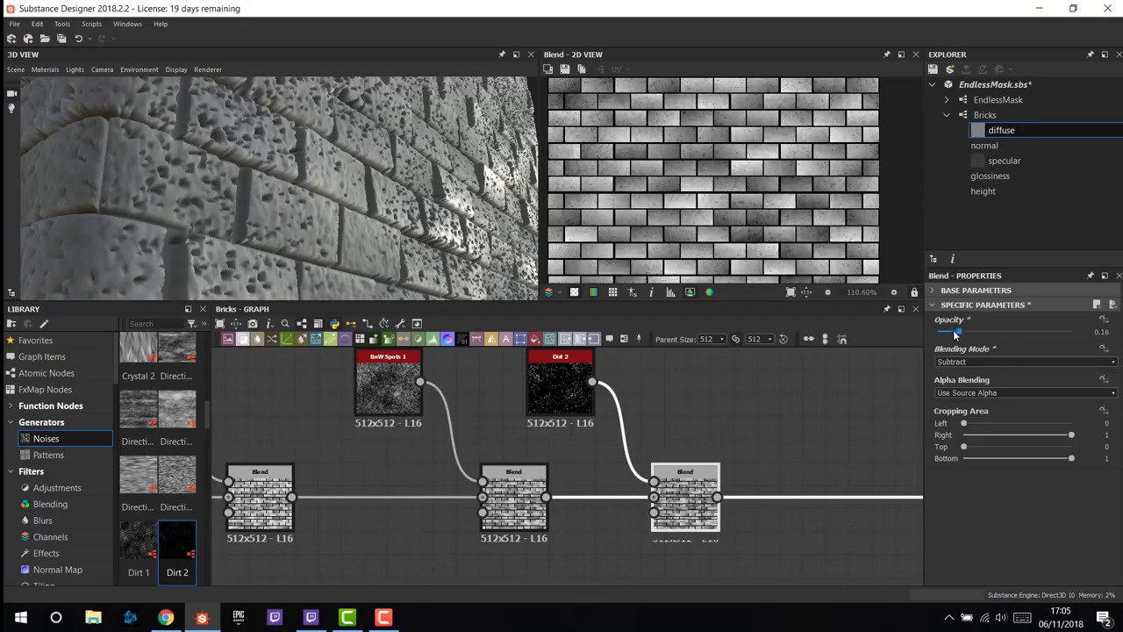
left_click_drag(955, 333, 974, 340)
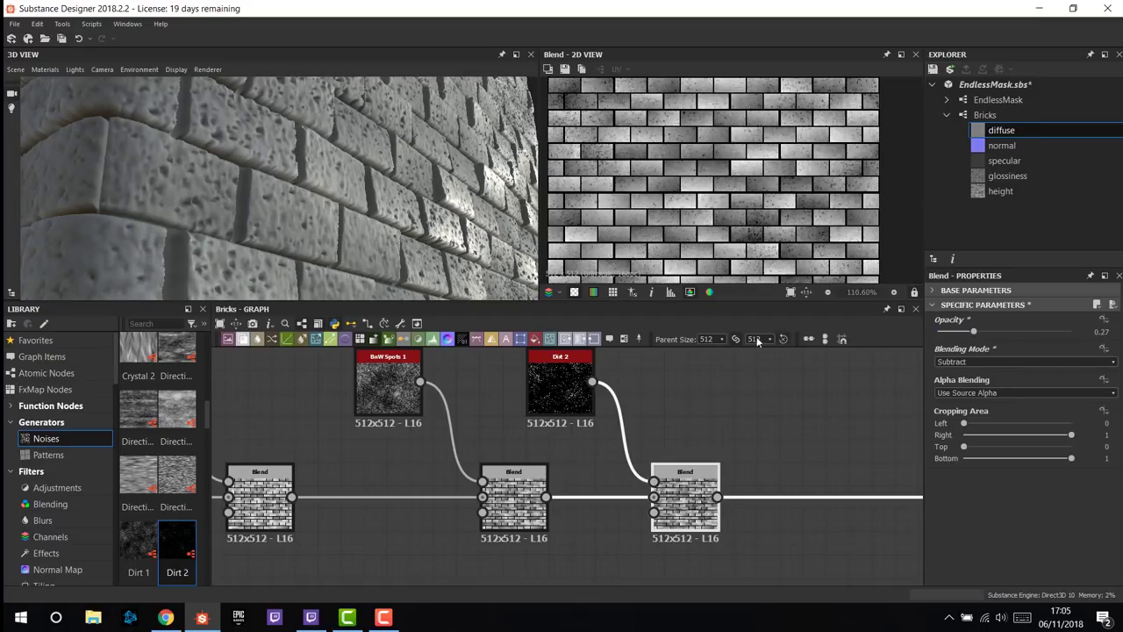
- Set the graph's parent size to 2048 by 2048
left_click(717, 340)
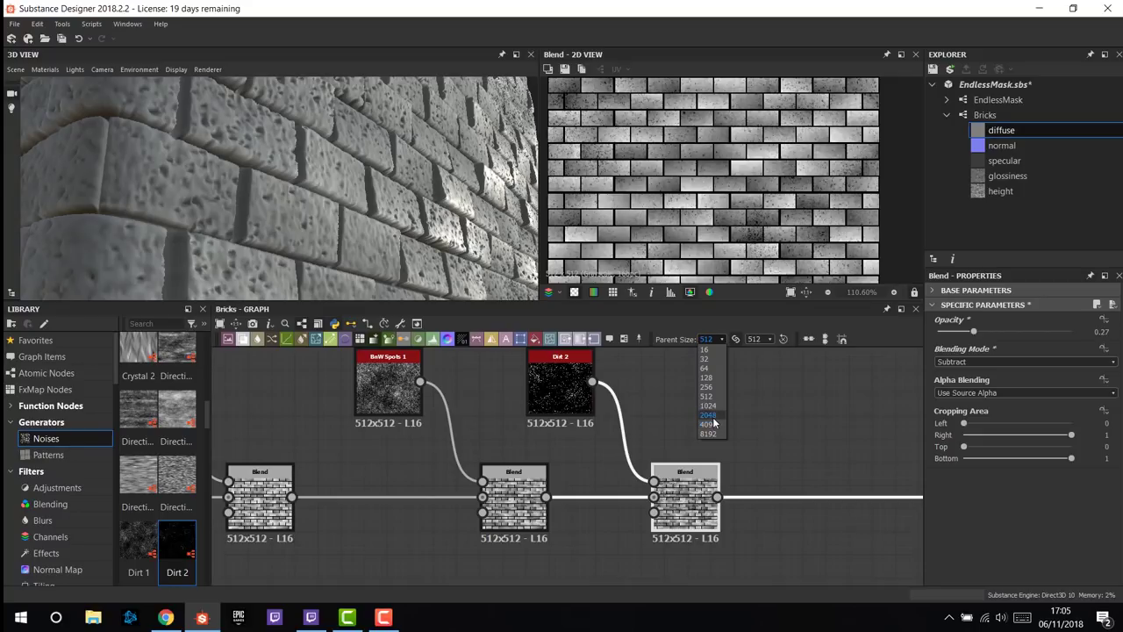
left_click(711, 415)
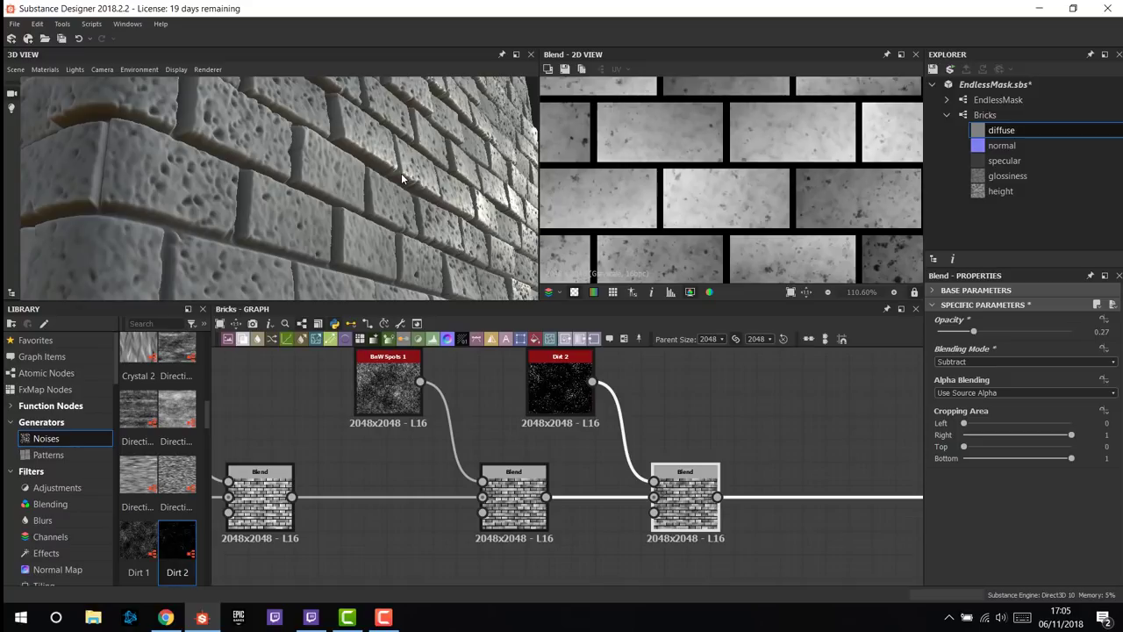
scroll(367, 207, "down", 3)
- Inspect the pitted bricks on the 3D cube and set the Dirt 2 Blend's opacity to 0.17
left_click_drag(367, 207, 354, 263)
scroll(361, 217, "down", 2)
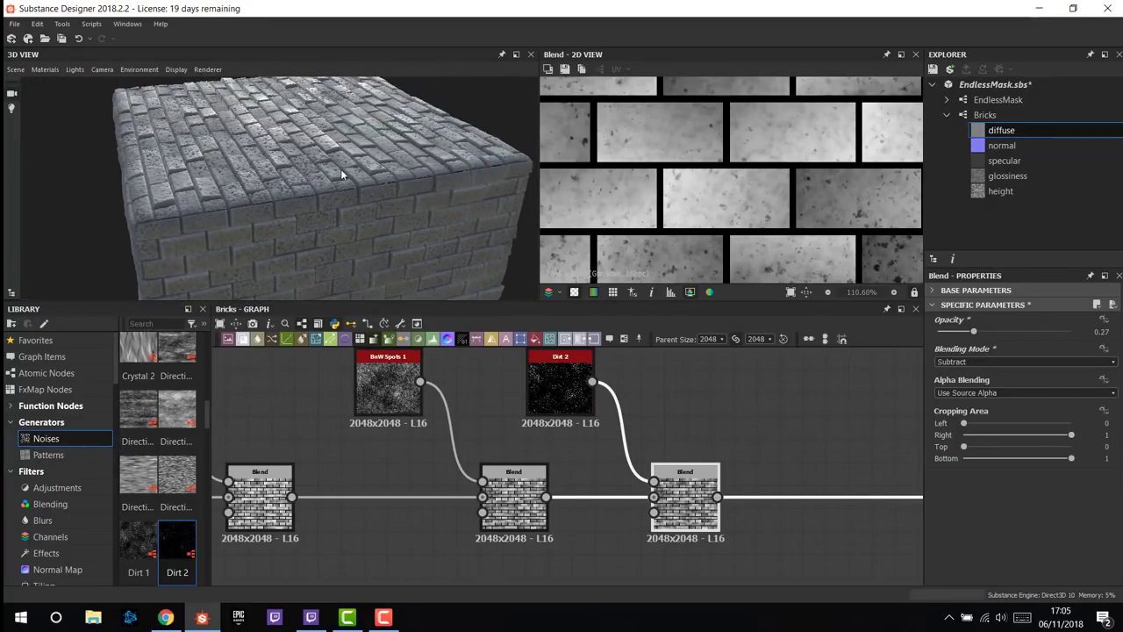
left_click_drag(340, 168, 368, 228)
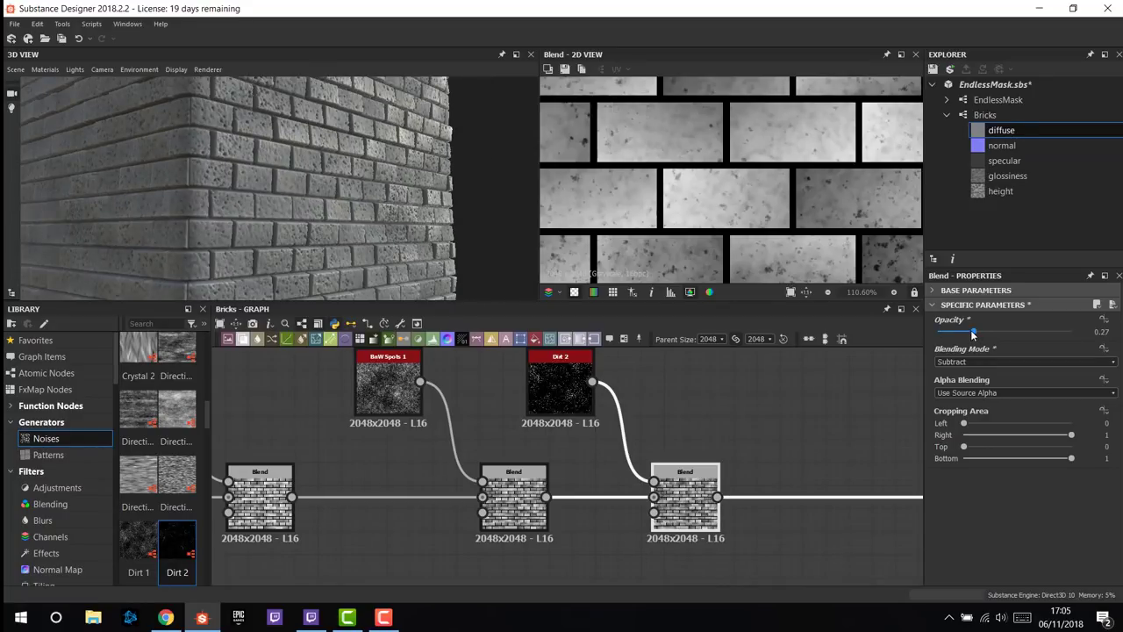
left_click_drag(972, 335, 959, 334)
- Add an unconnected Gradient Map node in the empty area above the link between the last Blend and Blur HQ Grayscale
middle_click_drag(687, 480, 514, 498)
scroll(638, 502, "down", 3)
scroll(514, 498, "down", 3)
mouse_move(581, 470)
middle_mouse_down()
mouse_move(471, 484)
mouse_move(563, 461)
middle_mouse_up()
scroll(563, 460, "up", 2)
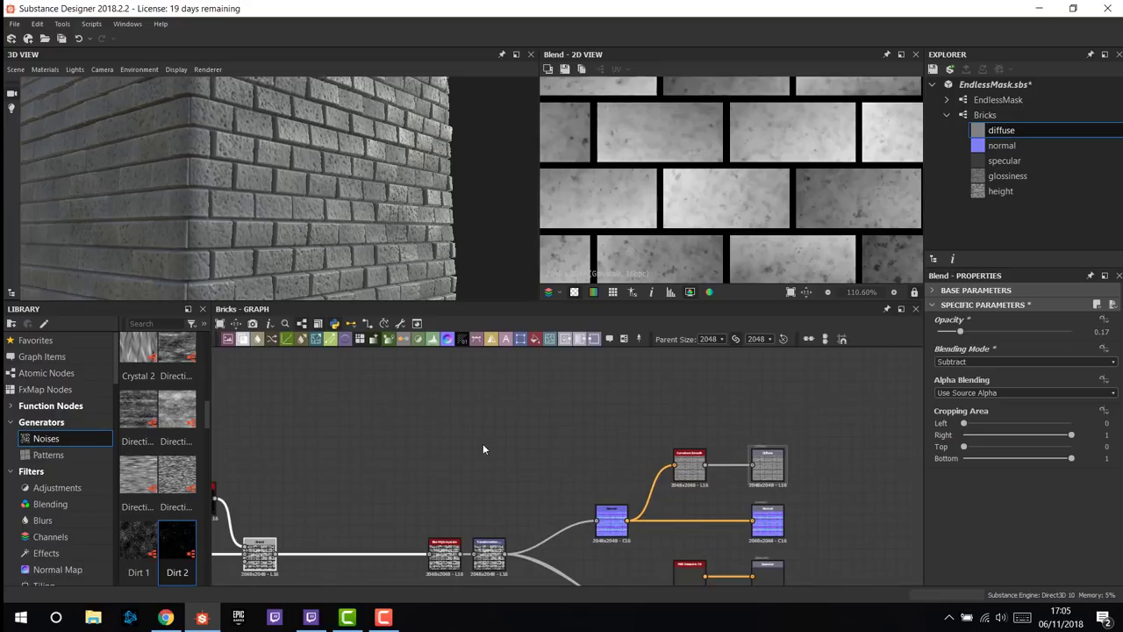
middle_click_drag(482, 449, 535, 445)
scroll(414, 400, "up", 1)
middle_click_drag(414, 401, 546, 357)
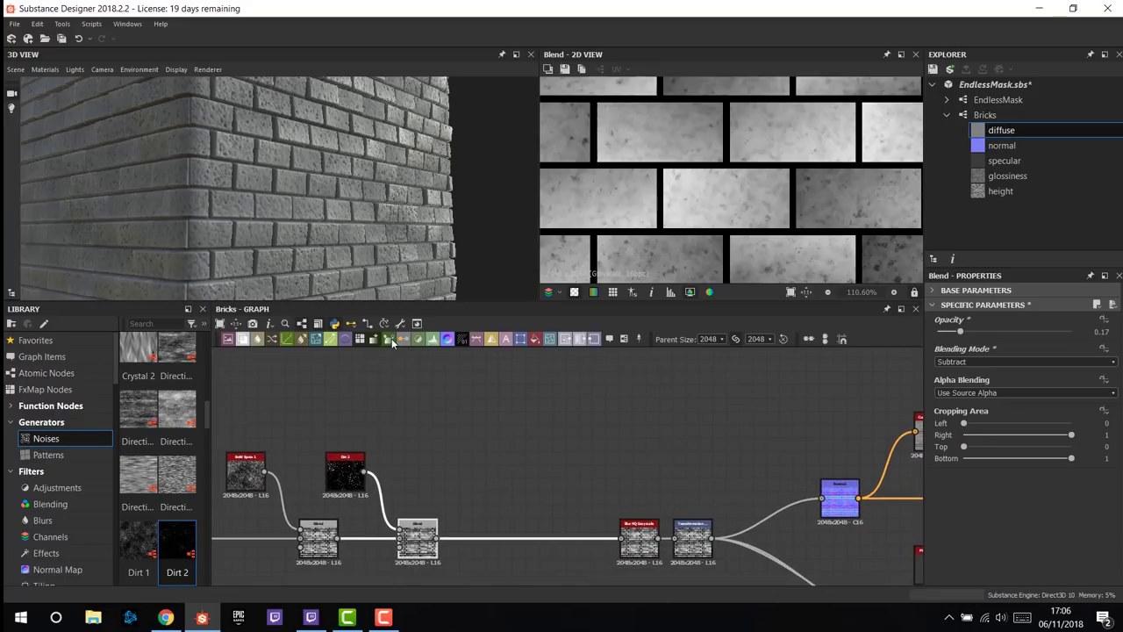
left_click_drag(391, 338, 533, 394)
scroll(536, 386, "up", 6)
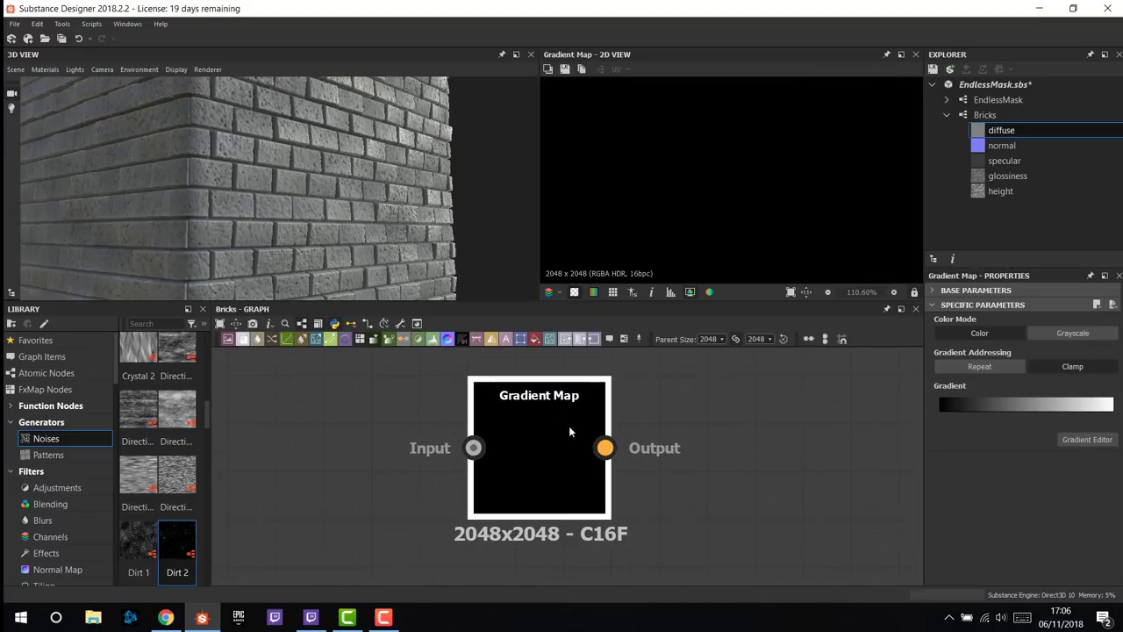
- Preview the brick tones output by the Blend nodes that follow the Flood Fill nodes
scroll(580, 412, "down", 5)
middle_click_drag(472, 438, 705, 430)
middle_click_drag(379, 547, 559, 501)
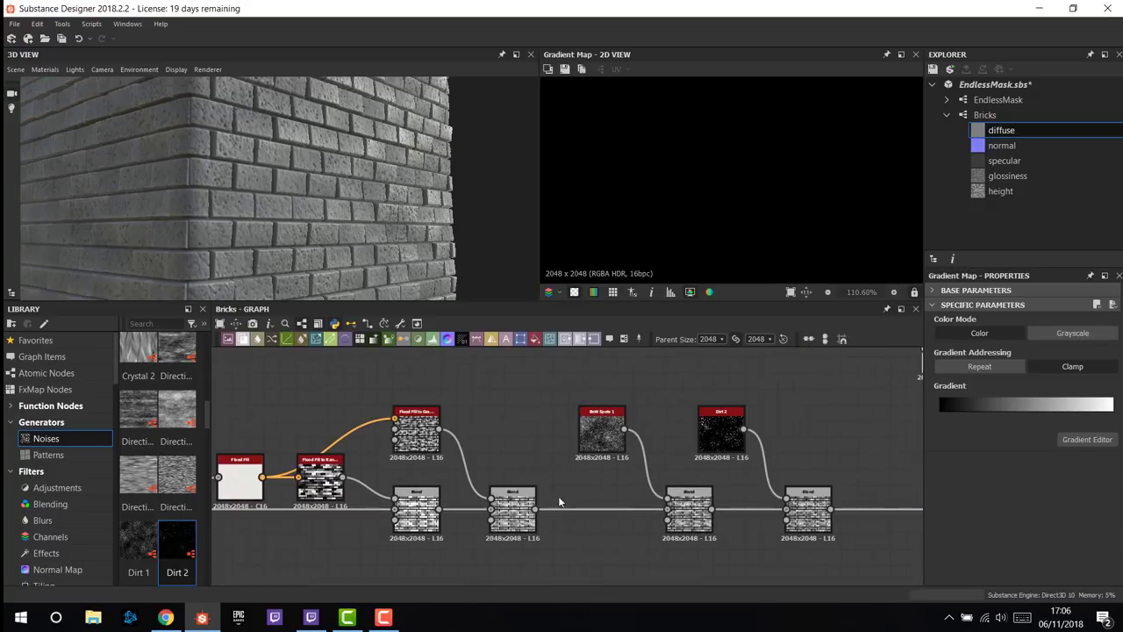
double_click(512, 512)
scroll(445, 529, "down", 3)
left_click(408, 524)
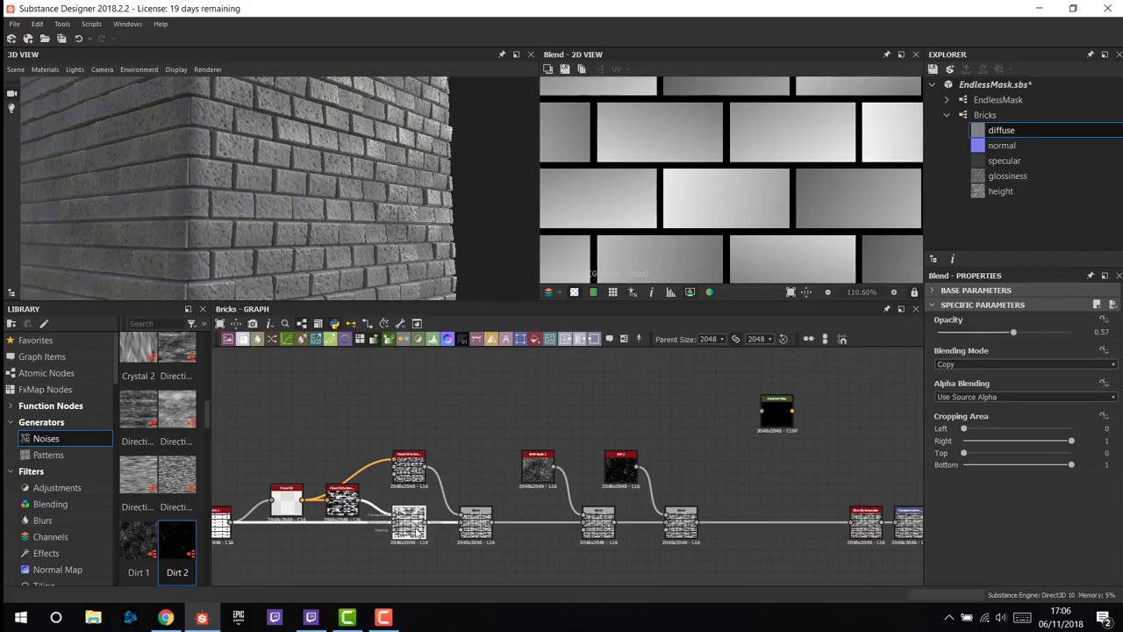
scroll(657, 243, "down", 8)
scroll(657, 248, "down", 2)
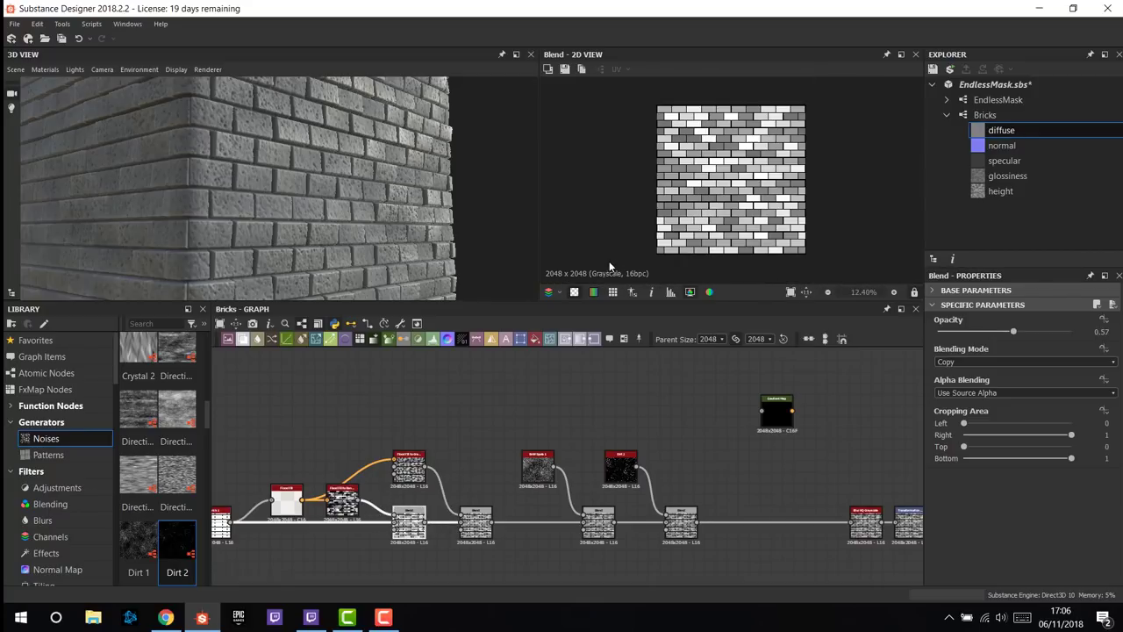
- Connect the output of the first Blend node after Flood Fill to the Gradient Map's input and preview the Gradient Map
scroll(516, 466, "up", 6)
middle_click_drag(608, 415, 555, 484)
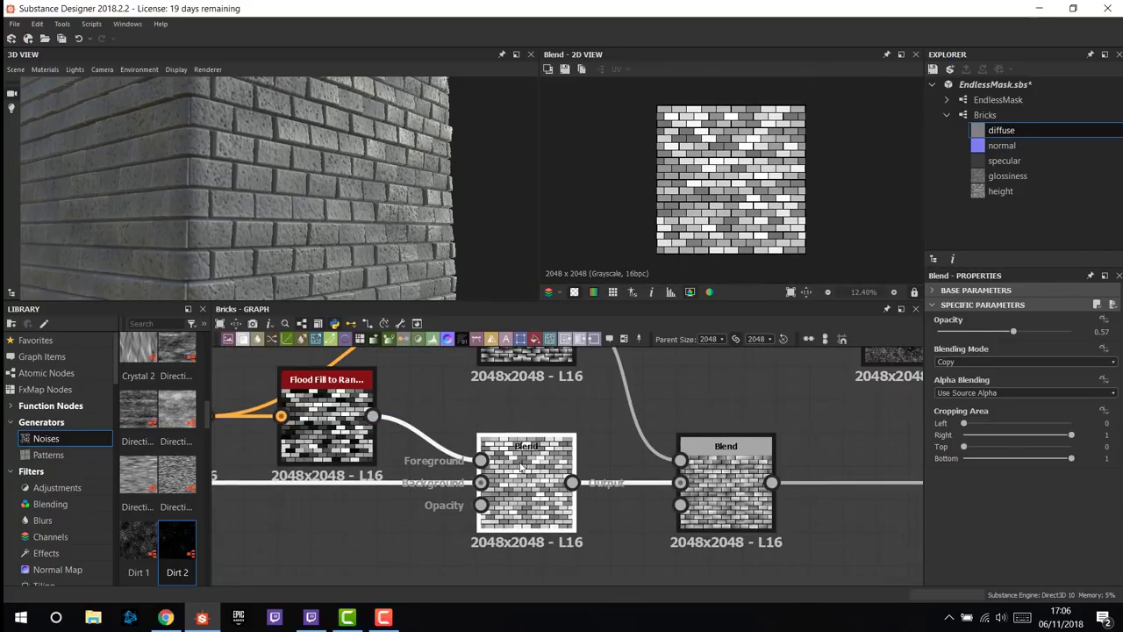
scroll(544, 478, "up", 3)
middle_click_drag(348, 428, 536, 517)
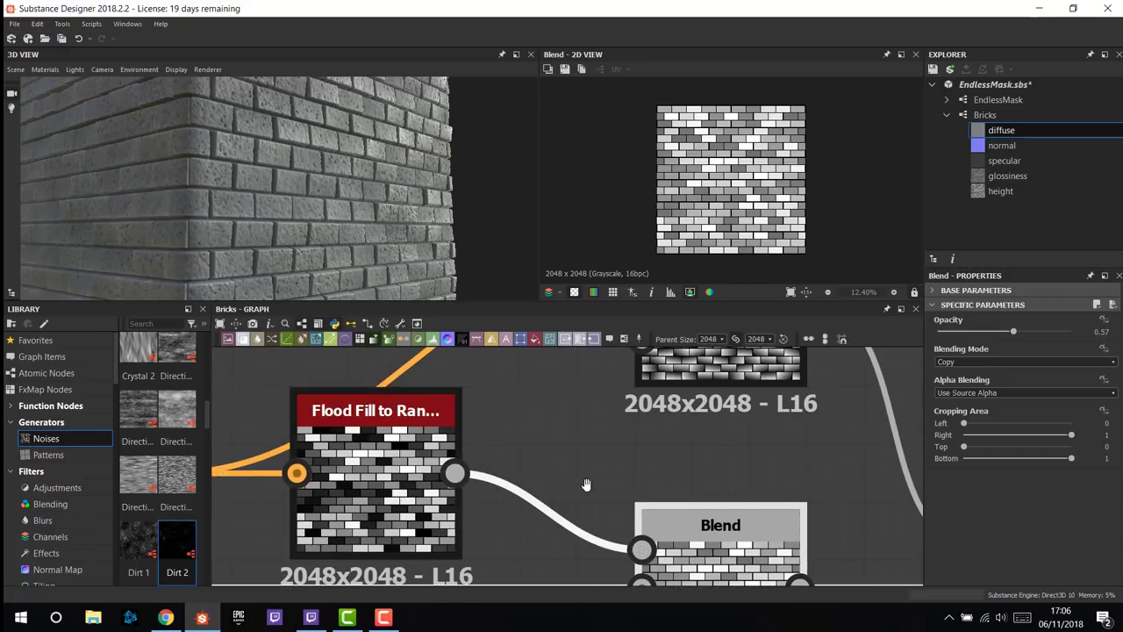
scroll(449, 417, "down", 5)
scroll(489, 498, "down", 2)
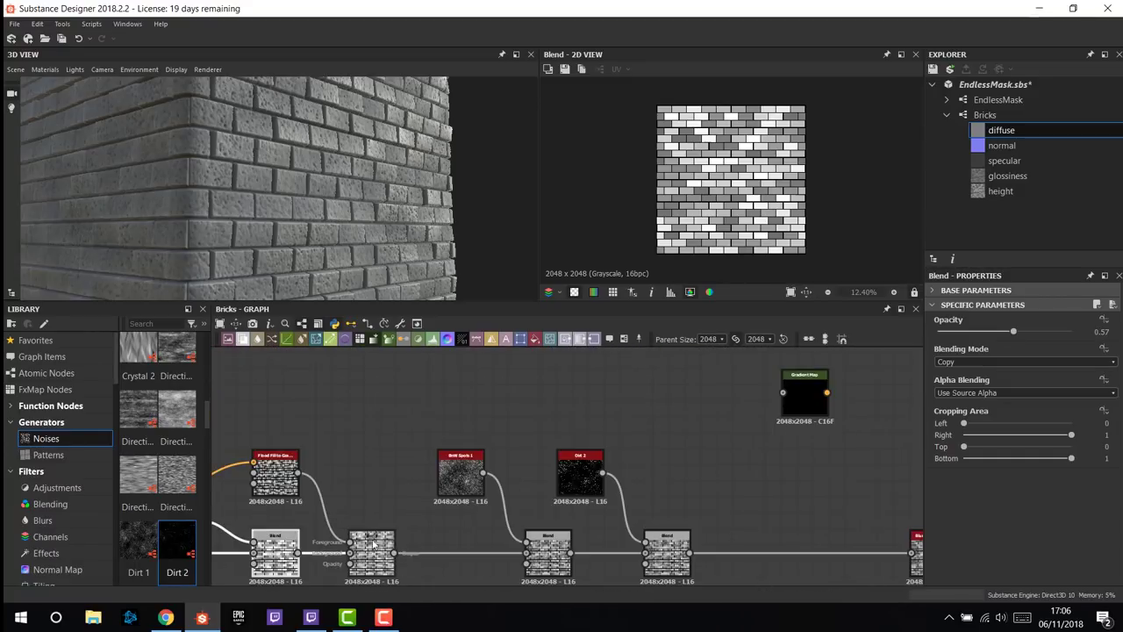
left_click_drag(306, 555, 746, 418)
double_click(747, 417)
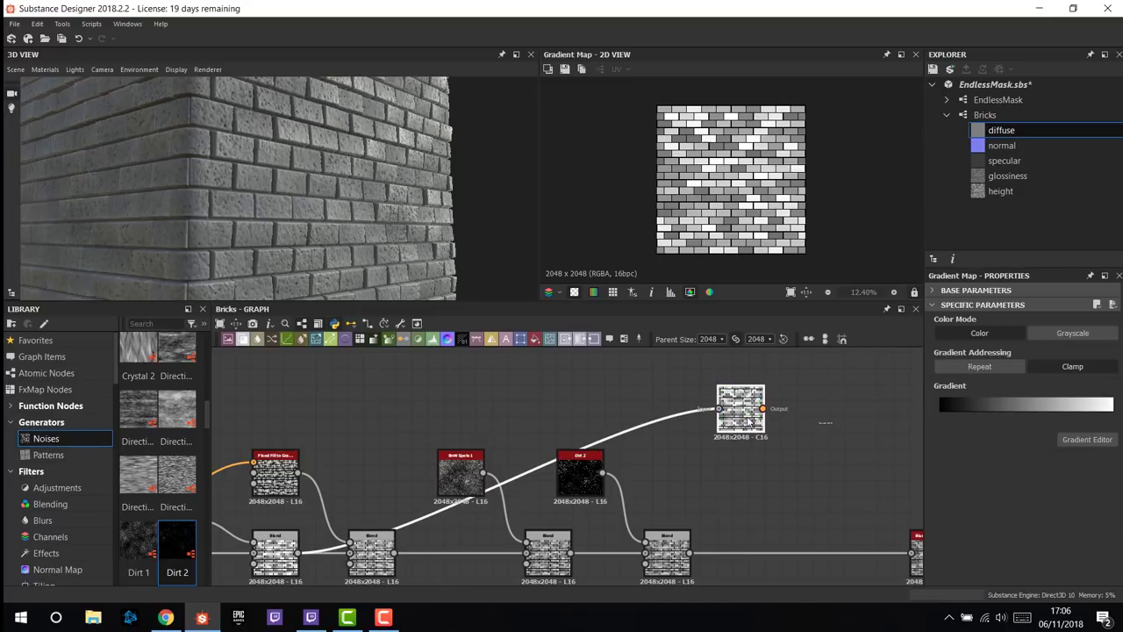
- Open the Gradient Map's gradient for editing and select its black key at position 0
left_click(1088, 439)
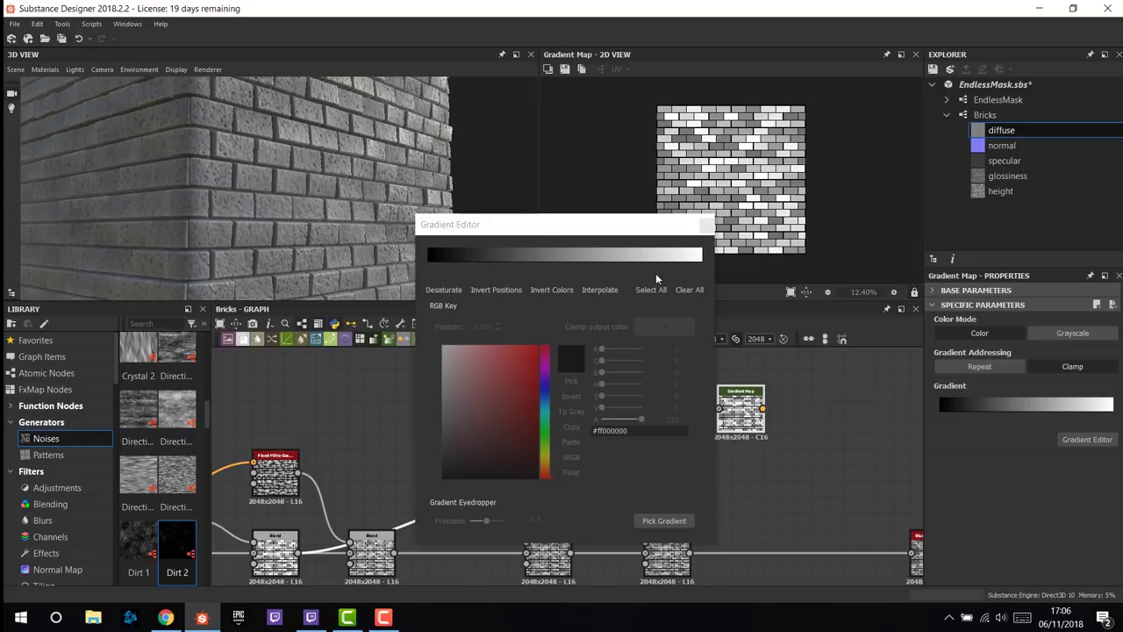
left_click(429, 266)
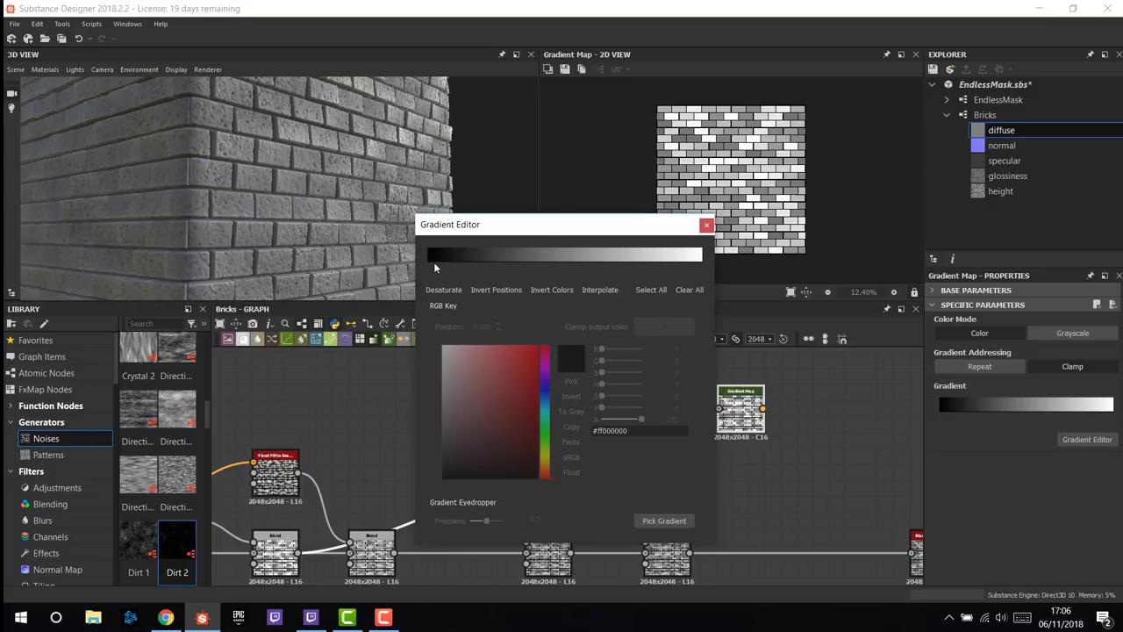
left_click(432, 263)
left_click_drag(442, 264, 430, 250)
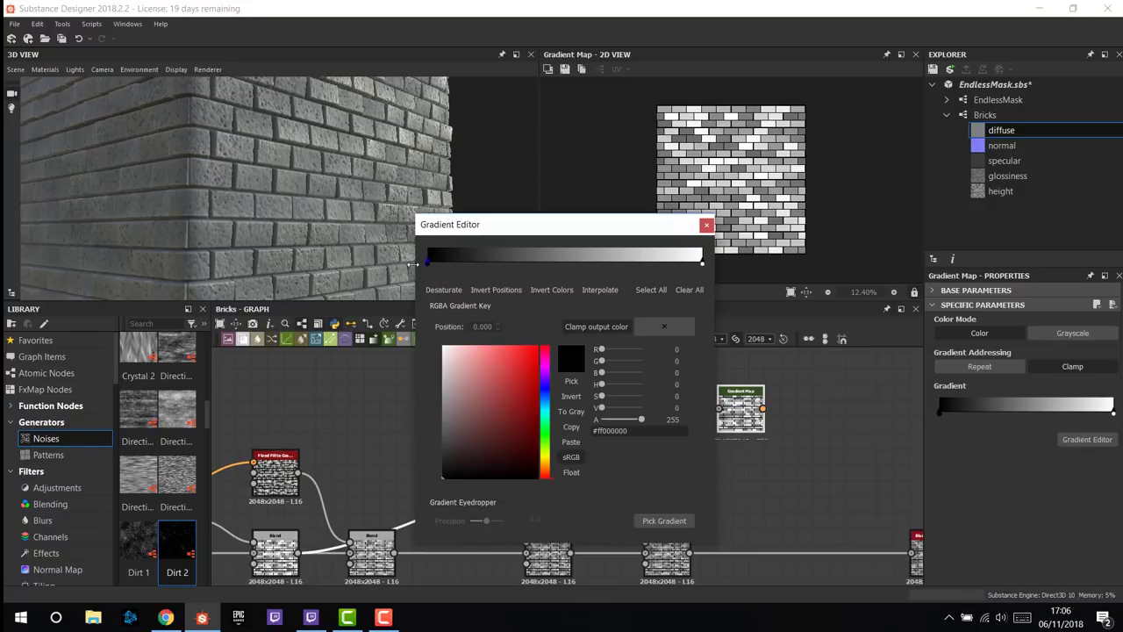
scroll(766, 155, "up", 6)
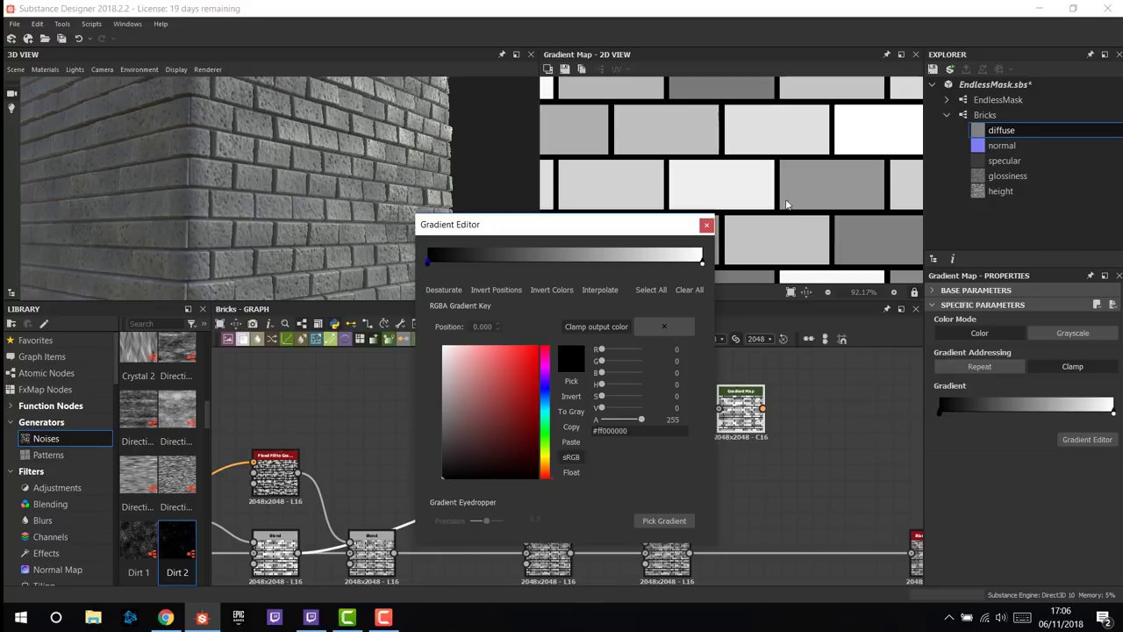
- Try a red first key, undo it, and add a pure red key (255, 0, 0) at position 0.047
mouse_move(466, 365)
left_mouse_down()
mouse_move(442, 347)
mouse_move(537, 348)
left_mouse_up()
key("ctrl+z")
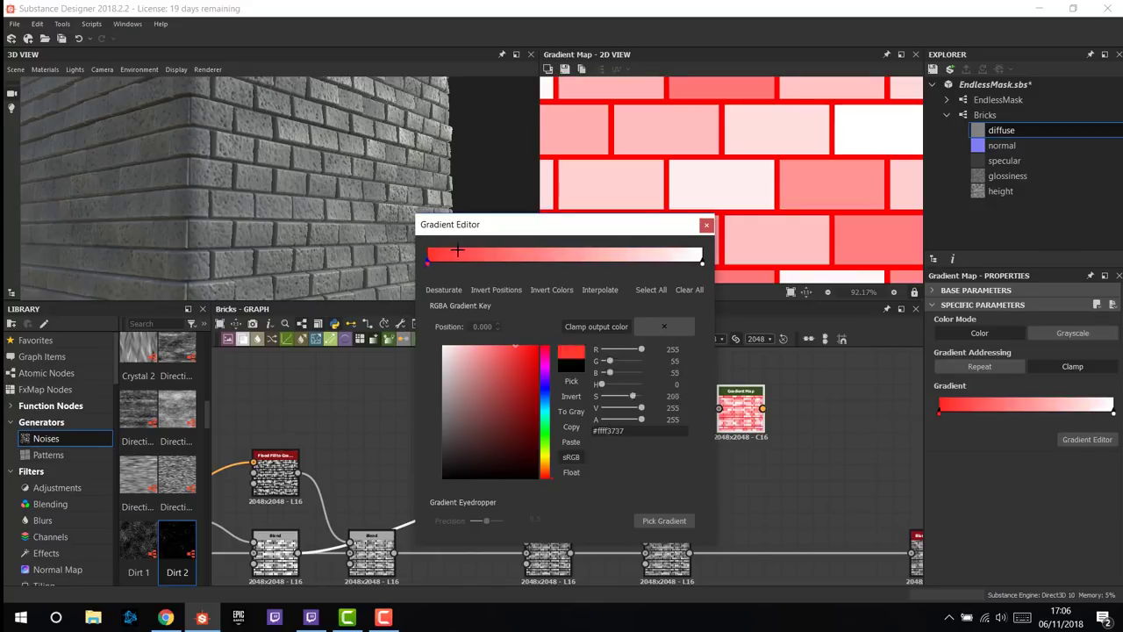
left_click(440, 262)
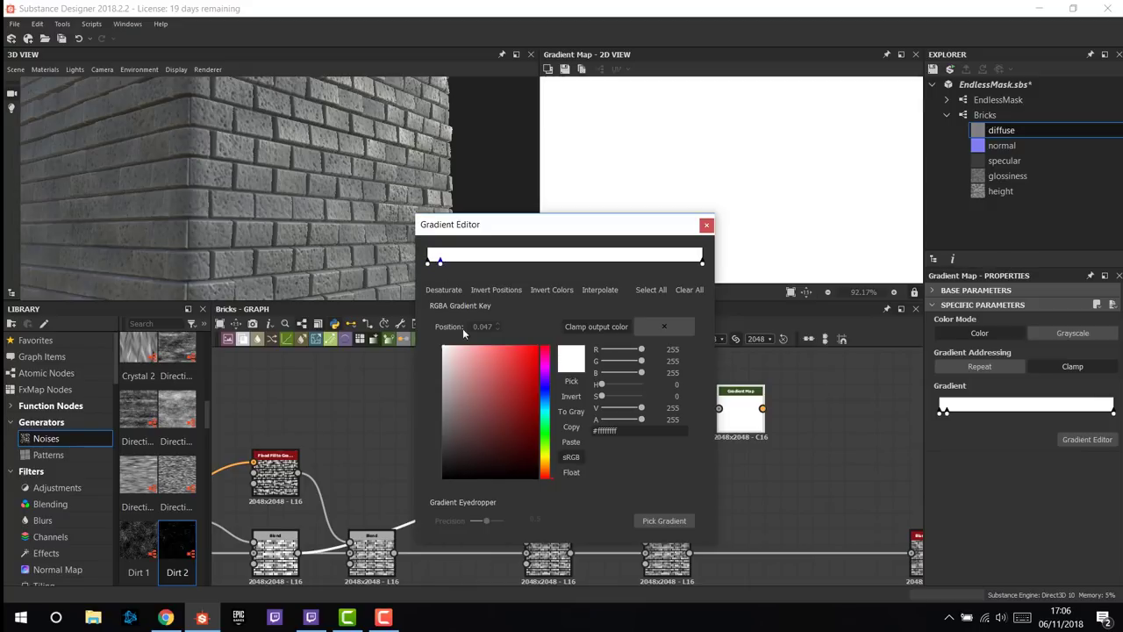
left_click_drag(475, 376, 542, 328)
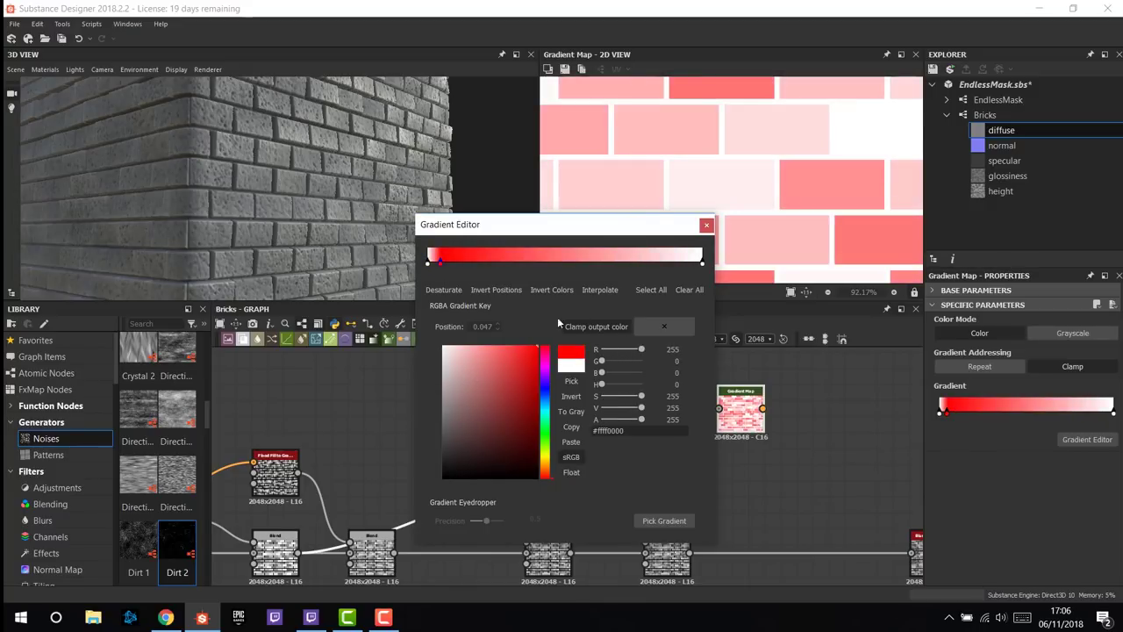
- Recolour the gradient's last key to dark red (58, 0, 0) and check the bricks
left_click(699, 261)
left_click_drag(514, 386, 539, 448)
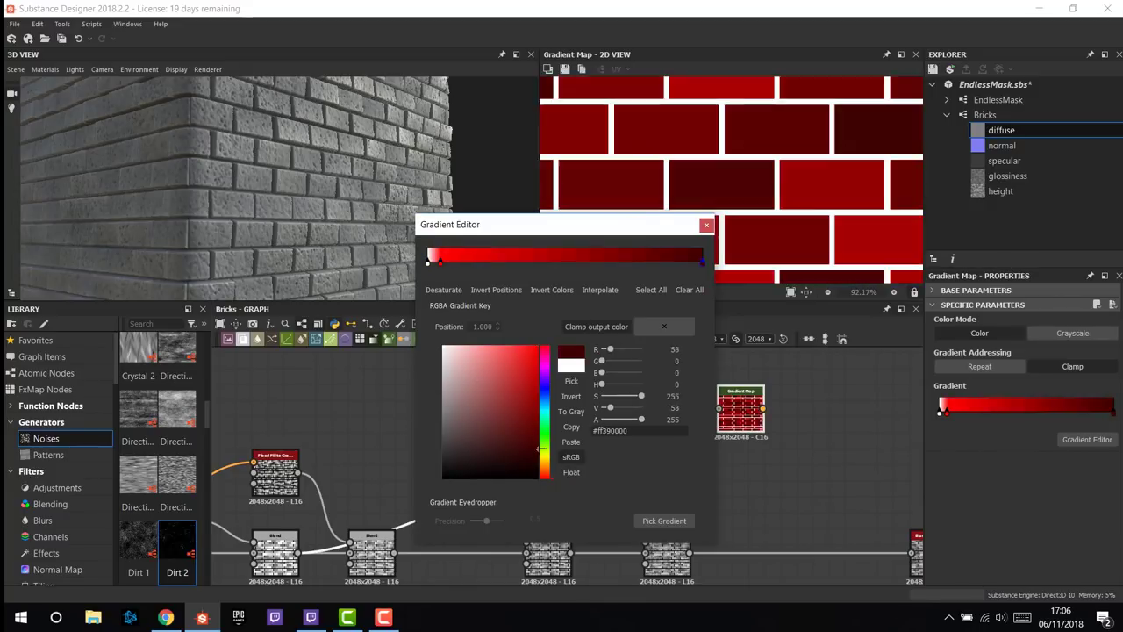
scroll(676, 204, "down", 5)
scroll(676, 204, "up", 2)
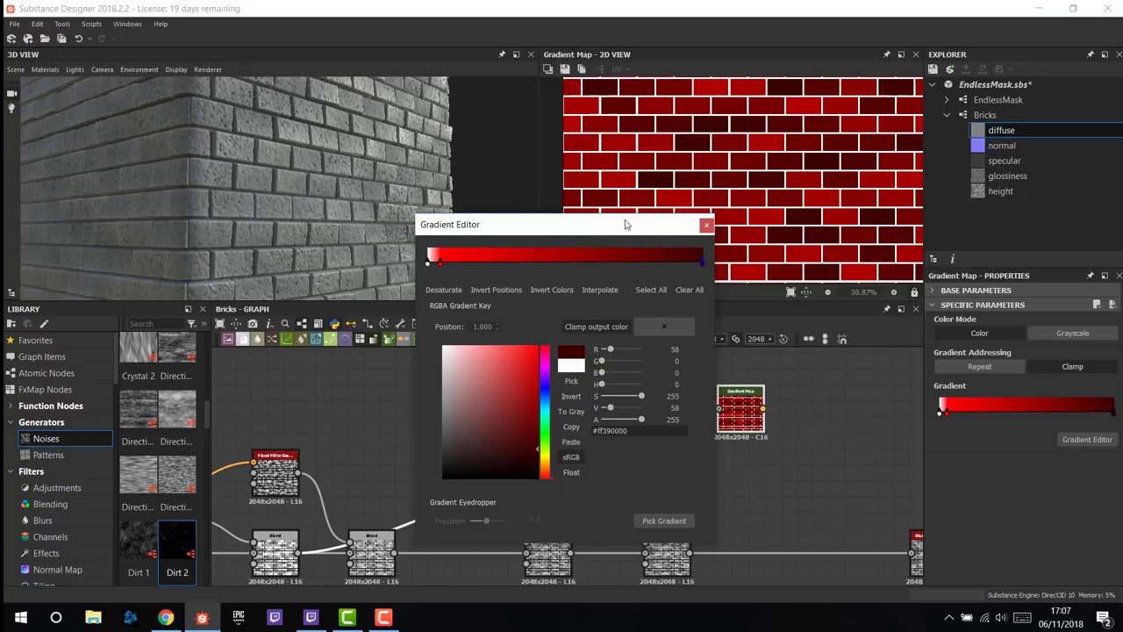
- Replace the gradient with colours sampled by Pick Gradient diagonally across the "Old red brick" photo in the browser, and close the editor
double_click(839, 12)
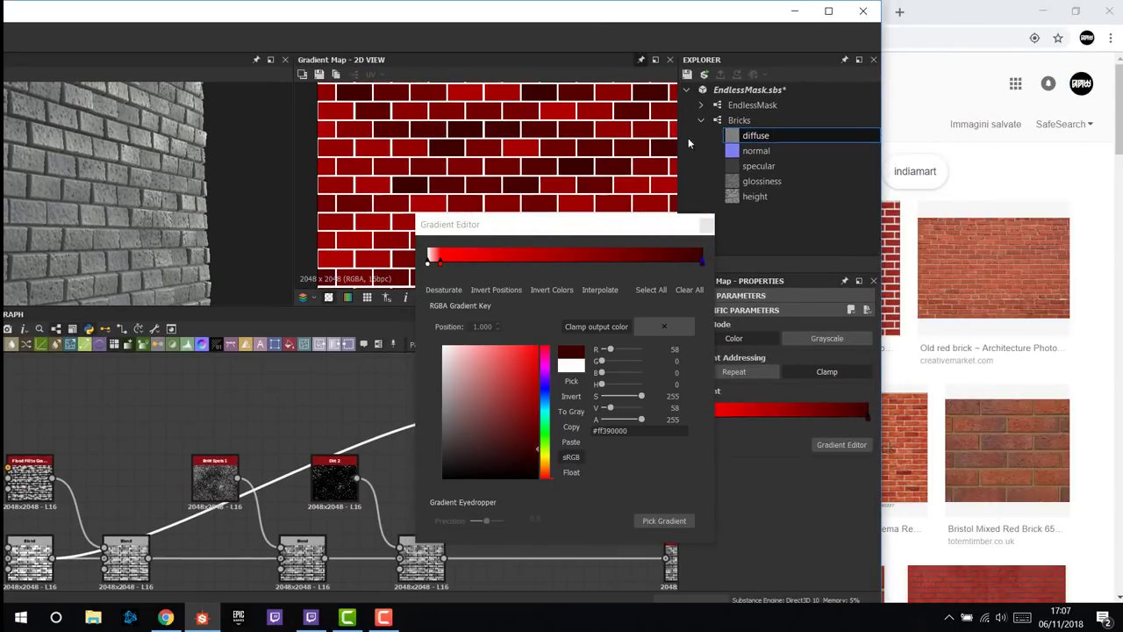
left_click(659, 522)
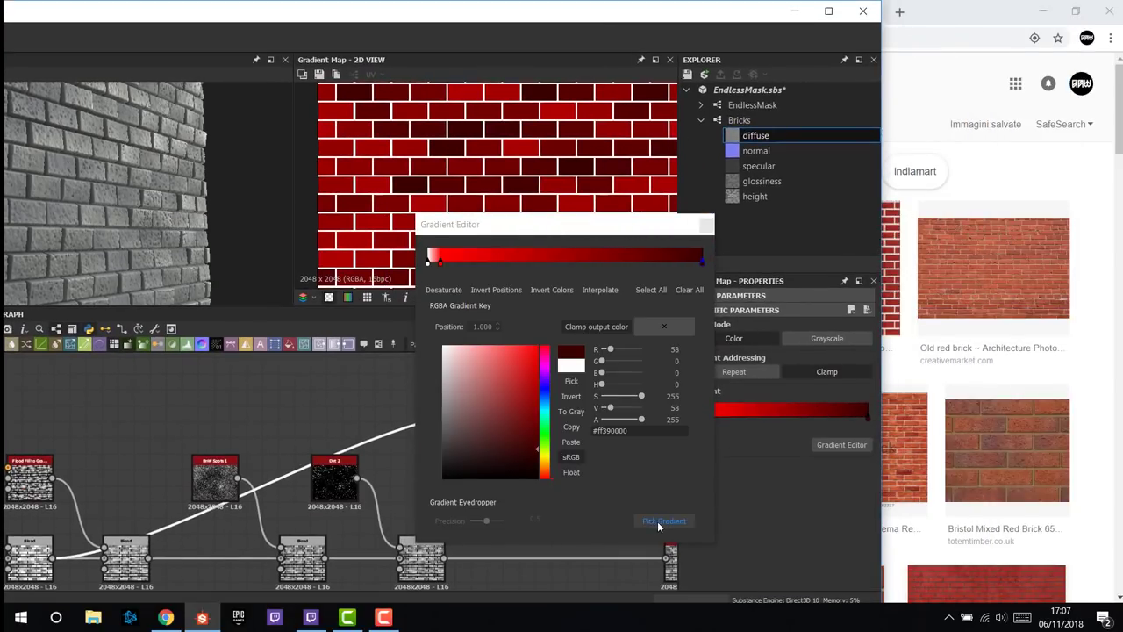
left_click(658, 522)
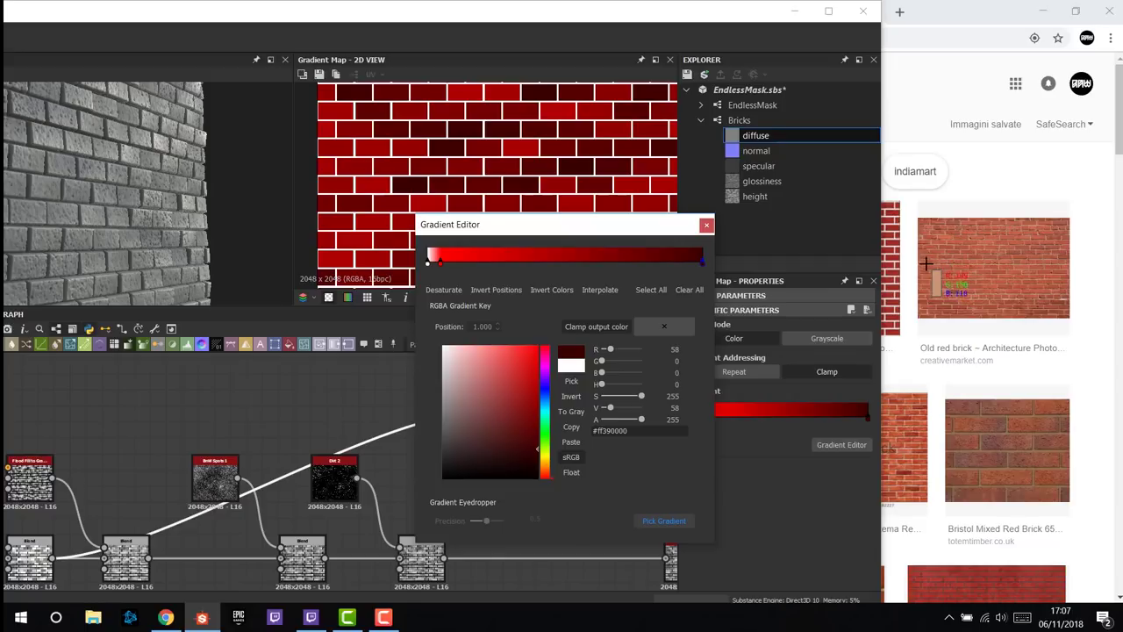
mouse_move(926, 263)
left_mouse_down()
mouse_move(973, 236)
mouse_move(1009, 299)
mouse_move(1066, 263)
mouse_move(1005, 247)
mouse_move(974, 326)
mouse_move(1070, 309)
left_mouse_up()
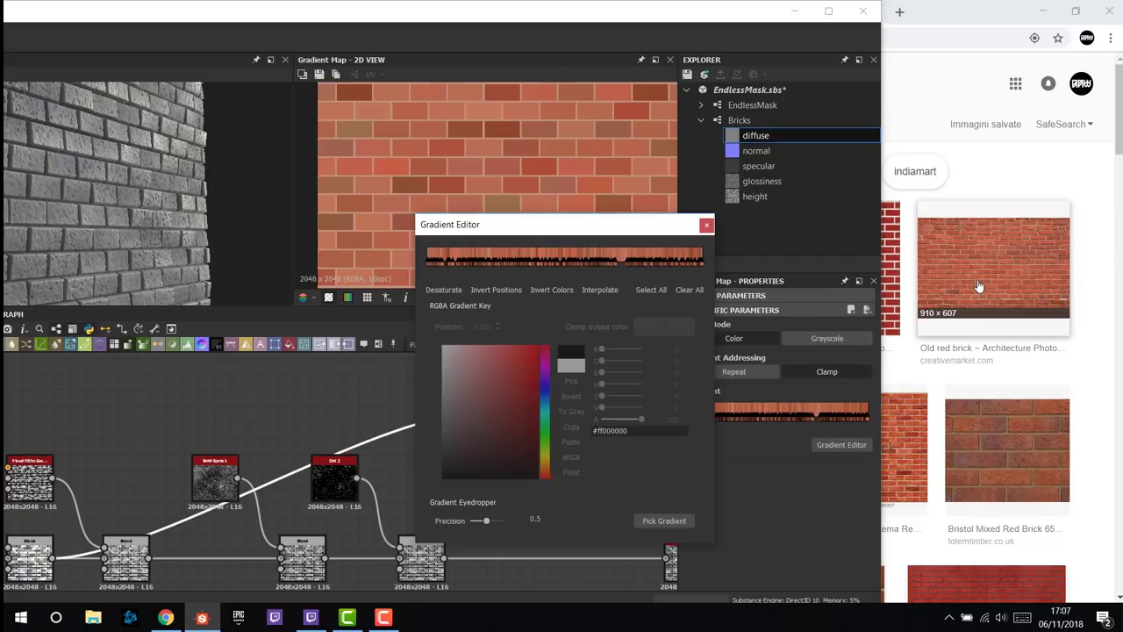
left_click_drag(653, 228, 816, 239)
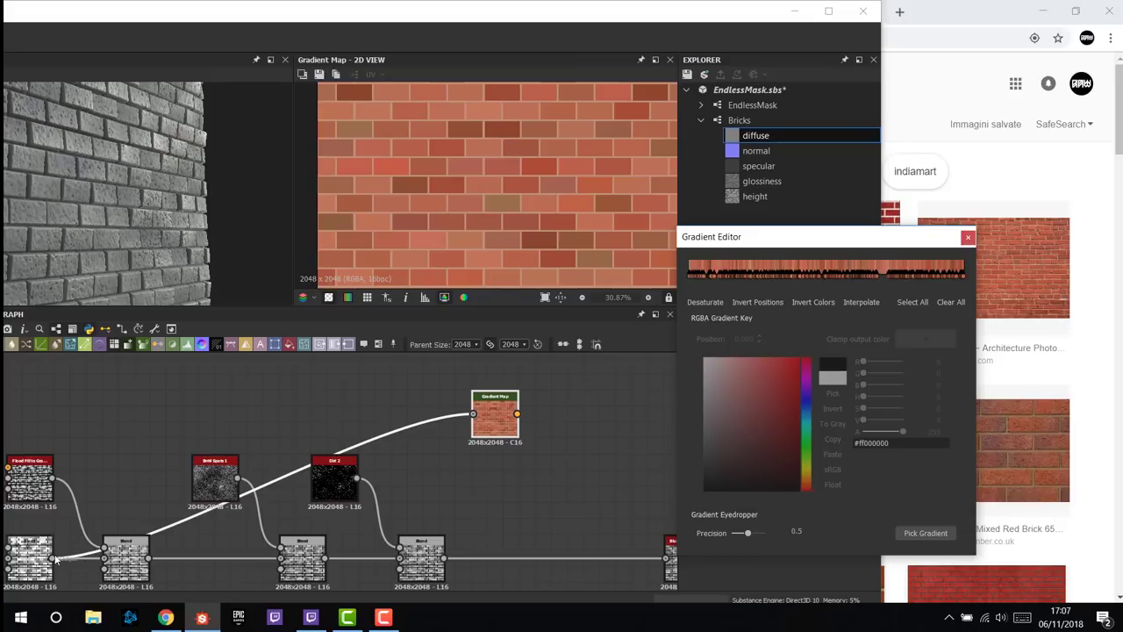
left_click(967, 237)
- Compare the first Blend's brick tones with the coloured bricks produced by the Gradient Map
scroll(562, 394, "up", 2)
scroll(430, 397, "down", 2)
middle_click_drag(371, 446, 479, 433)
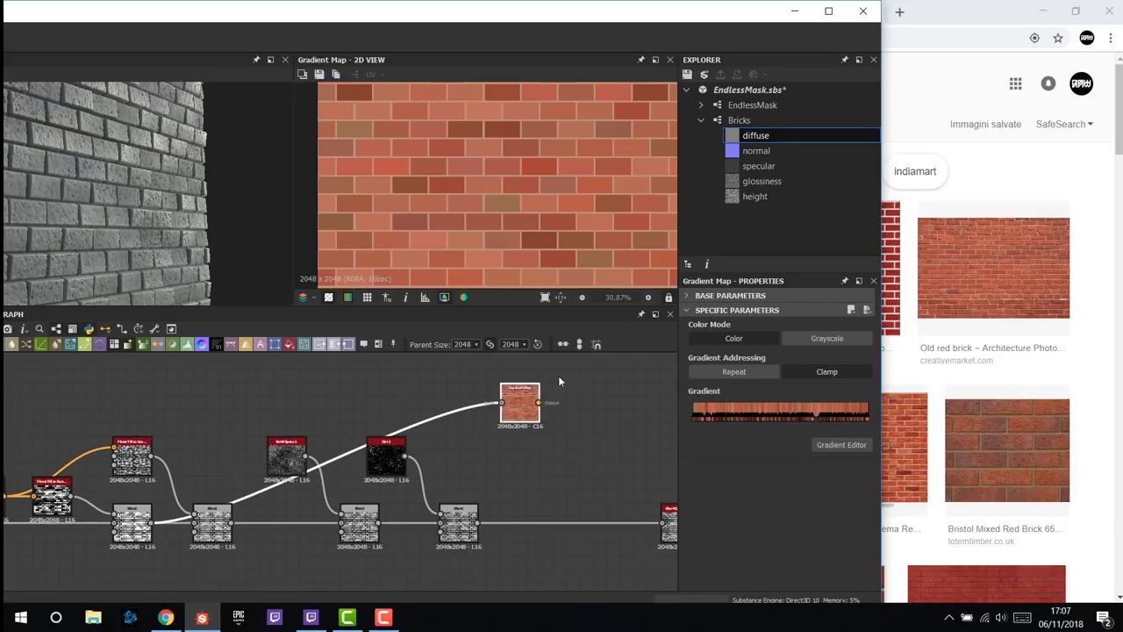
scroll(167, 527, "up", 4)
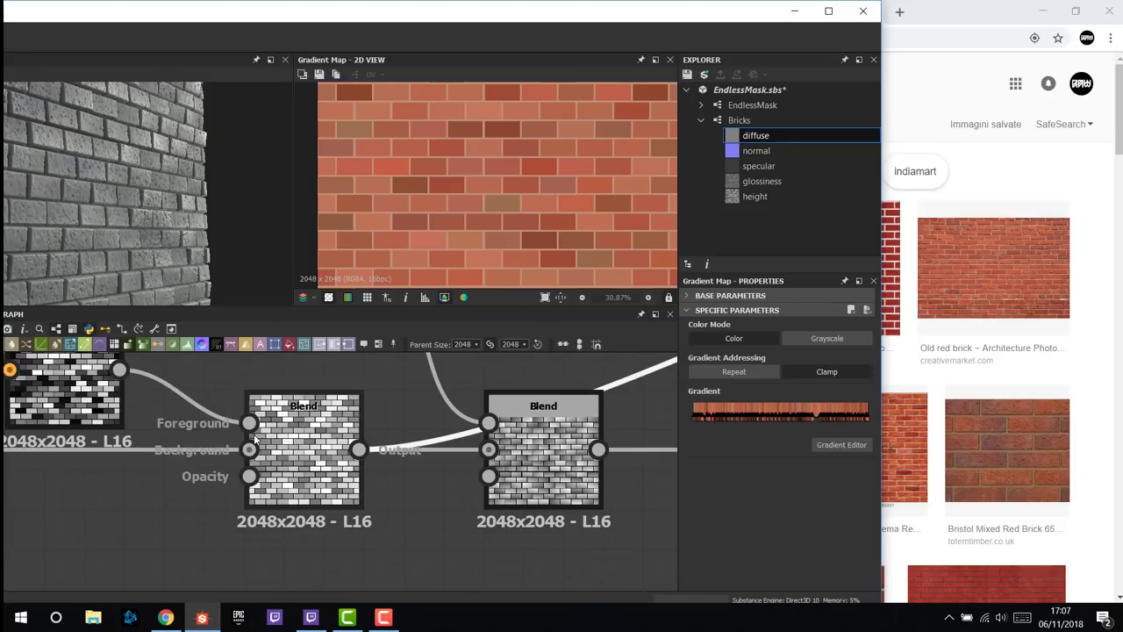
scroll(223, 453, "up", 2)
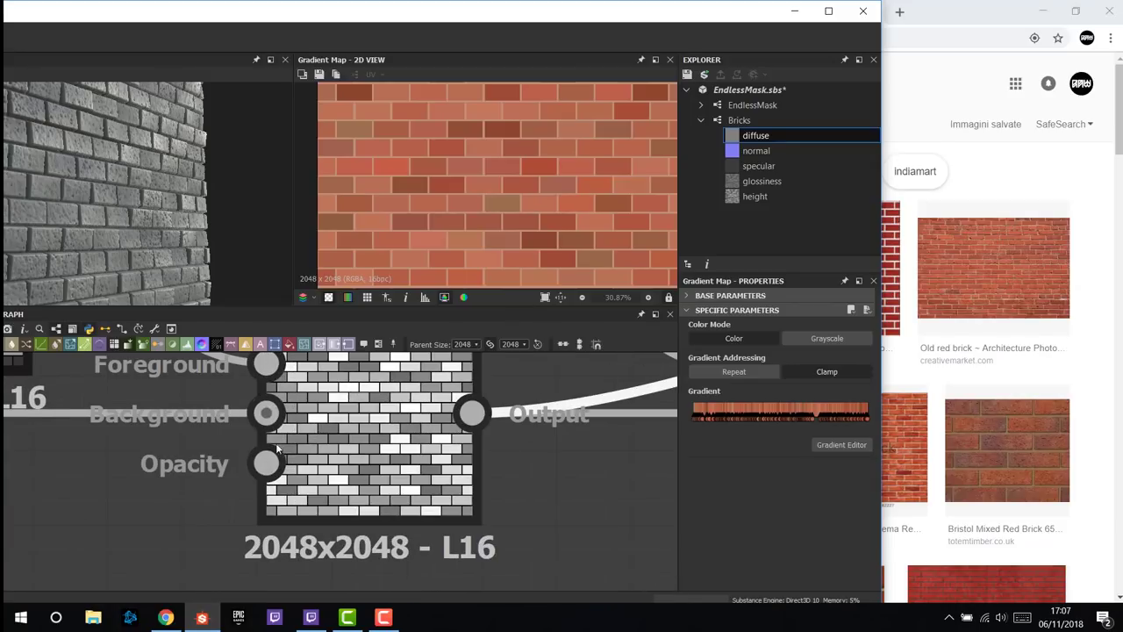
scroll(377, 452, "down", 3)
scroll(403, 438, "up", 3)
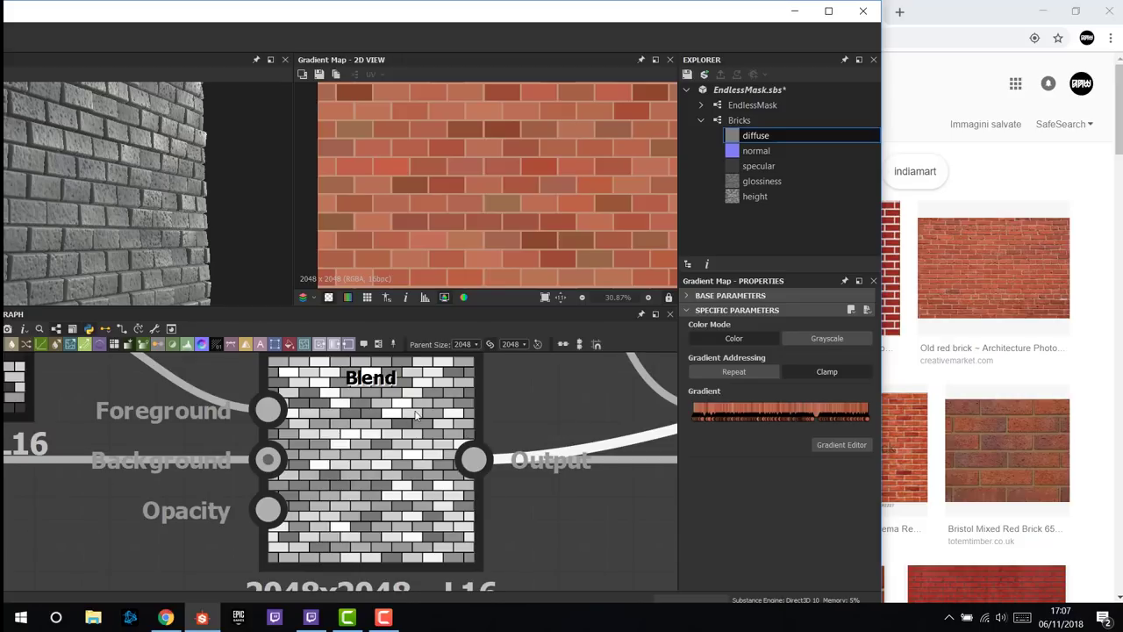
scroll(405, 423, "down", 2)
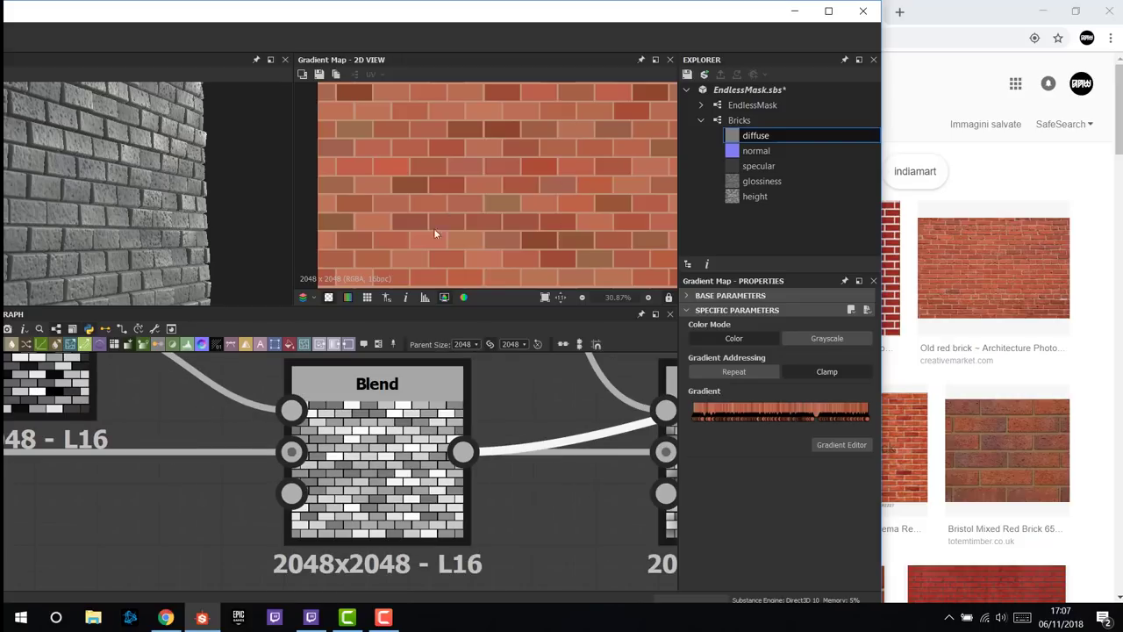
scroll(505, 179, "down", 3)
scroll(491, 457, "down", 3)
scroll(491, 457, "down", 2)
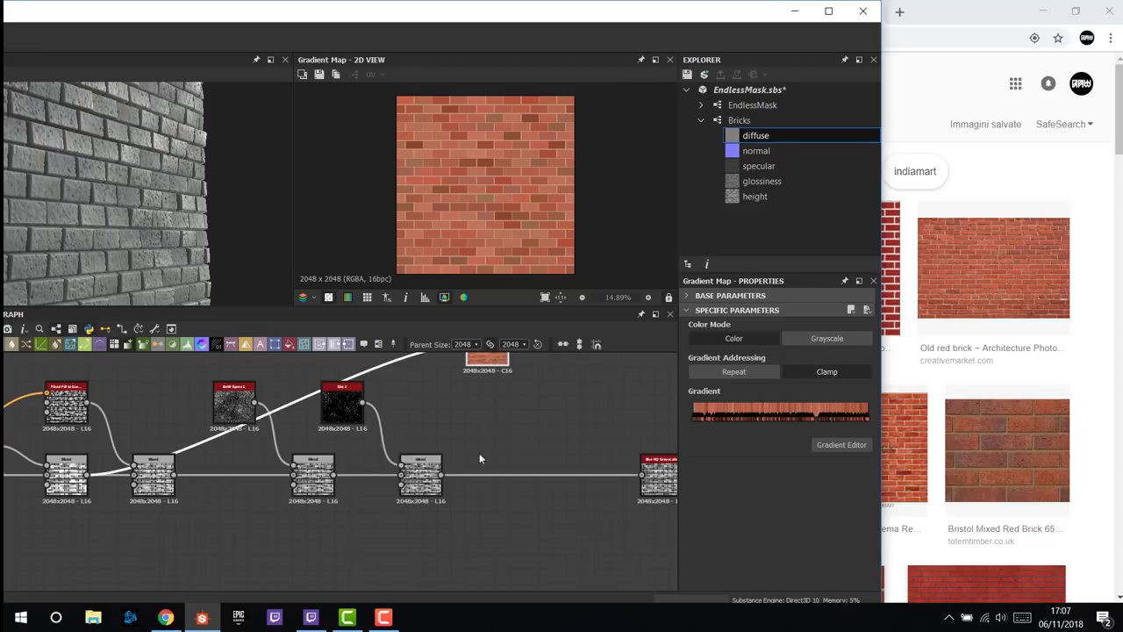
- Preview the surface detail in the Dirt 2 Blend's output and move the Gradient Map further along the graph
scroll(479, 453, "down", 2)
double_click(259, 519)
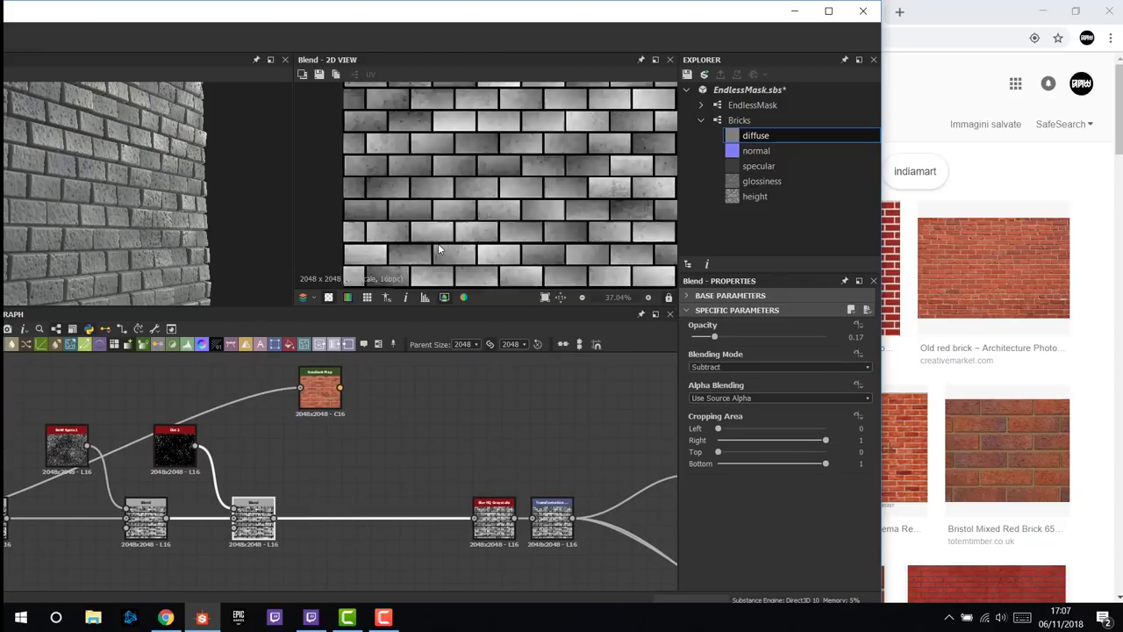
scroll(532, 237, "up", 5)
middle_click_drag(283, 473, 311, 481)
left_click_drag(356, 397, 437, 386)
middle_click_drag(345, 447, 330, 471)
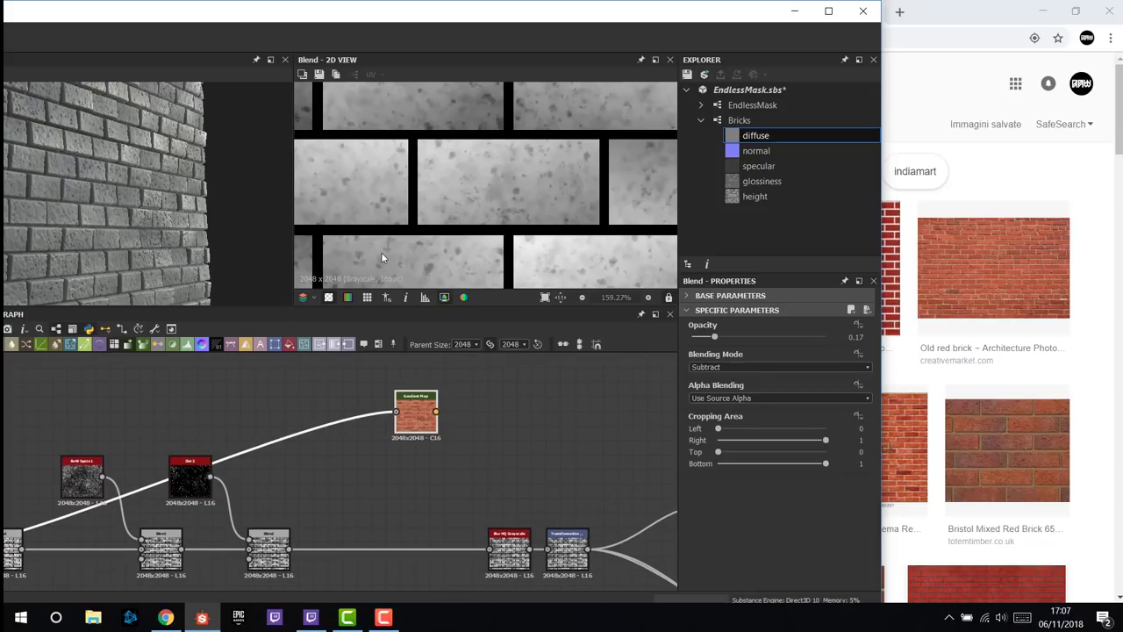
- Duplicate the Gradient Map below the original, connect the Dirt 2 Blend's output to the copy, and inspect its brick colours
left_click(420, 430)
key("ctrl+v")
left_click_drag(327, 470, 419, 469)
left_click_drag(298, 545, 394, 470)
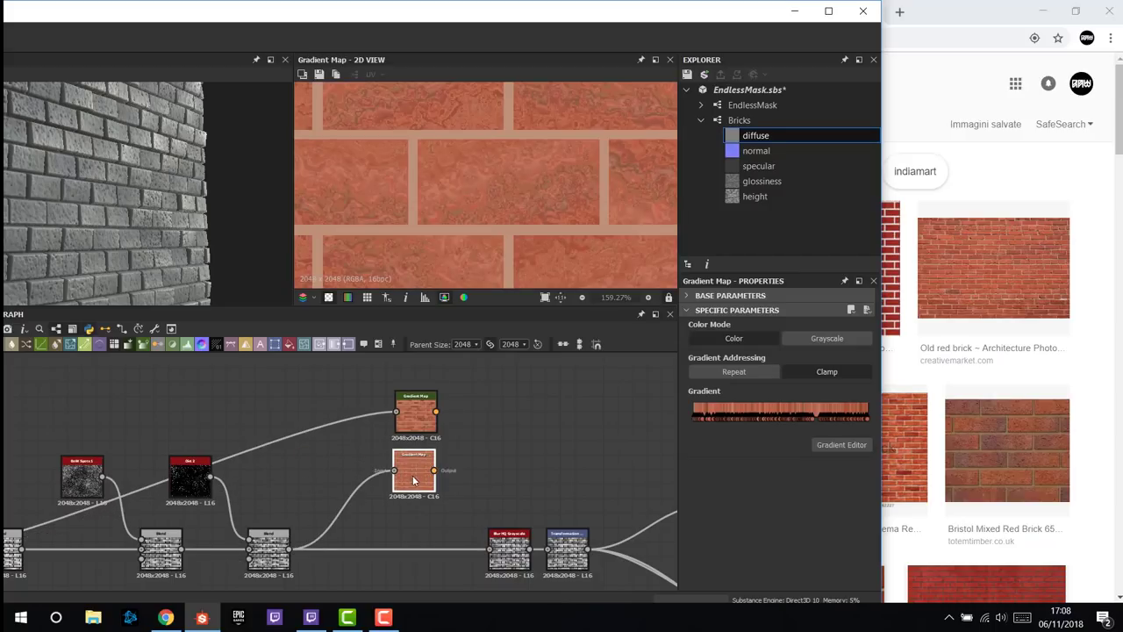
scroll(505, 206, "up", 5)
scroll(481, 168, "down", 3)
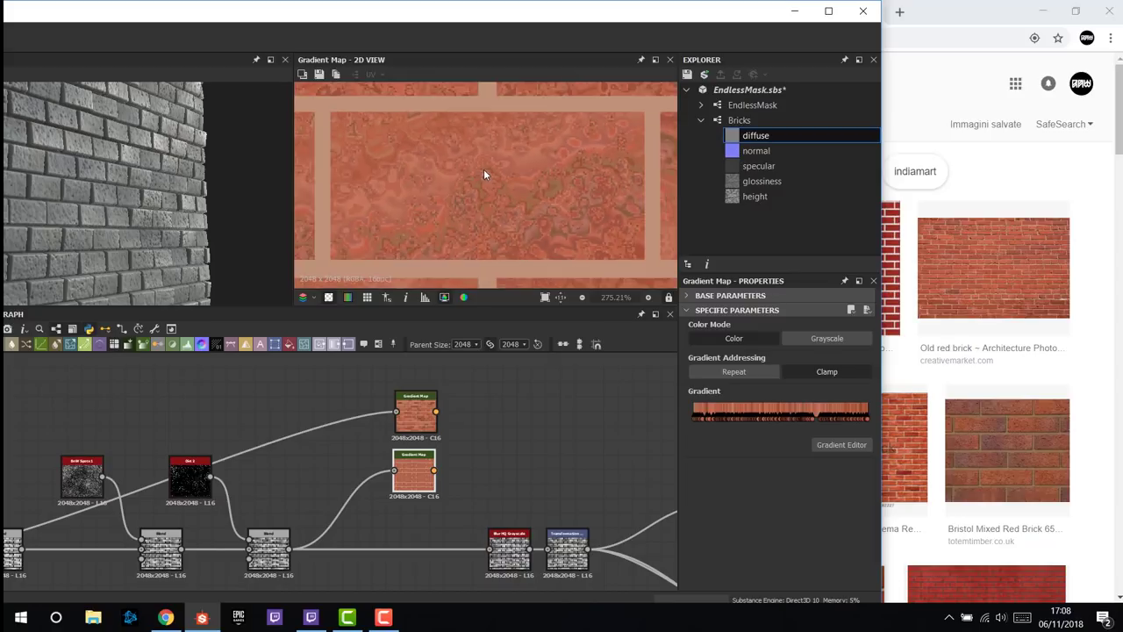
scroll(477, 208, "up", 3)
scroll(486, 182, "down", 7)
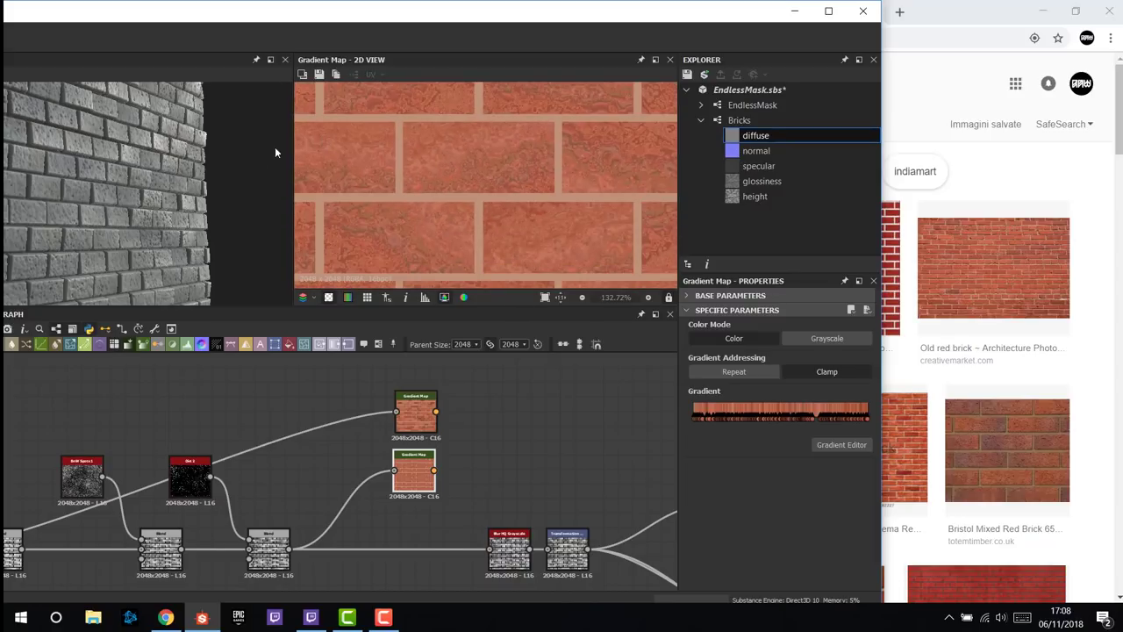
scroll(524, 208, "down", 2)
scroll(407, 474, "up", 1)
- Move the duplicate Gradient Map above the original, align the two nodes, and maximize the program window
middle_click_drag(462, 442, 430, 505)
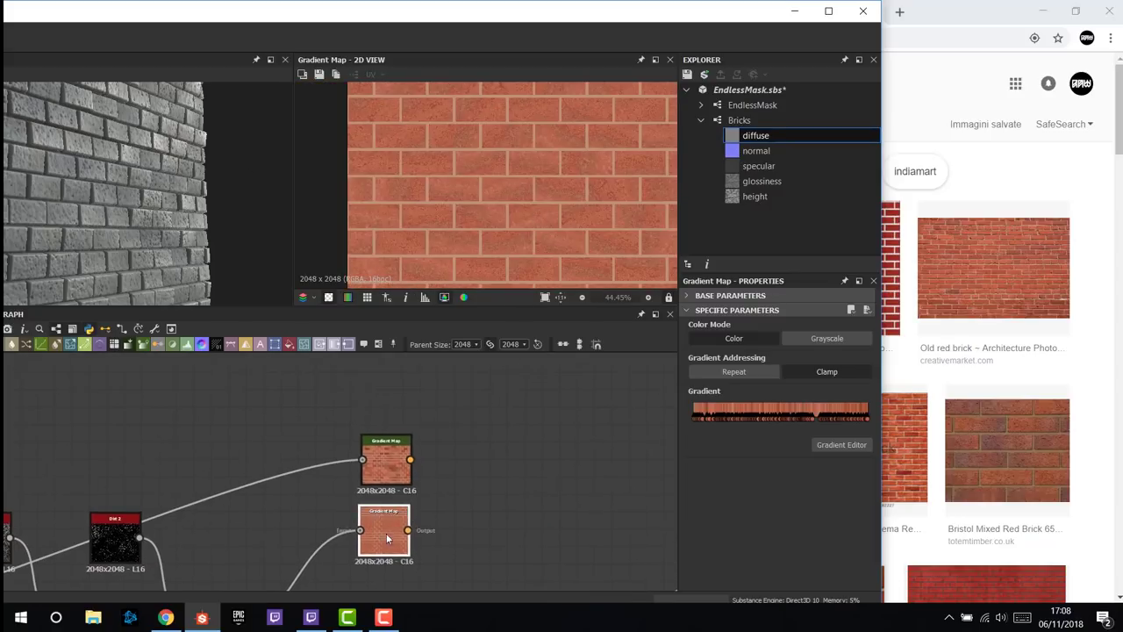
left_click_drag(389, 536, 390, 405)
mouse_move(399, 459)
left_mouse_down()
mouse_move(383, 470)
mouse_move(401, 452)
left_mouse_up()
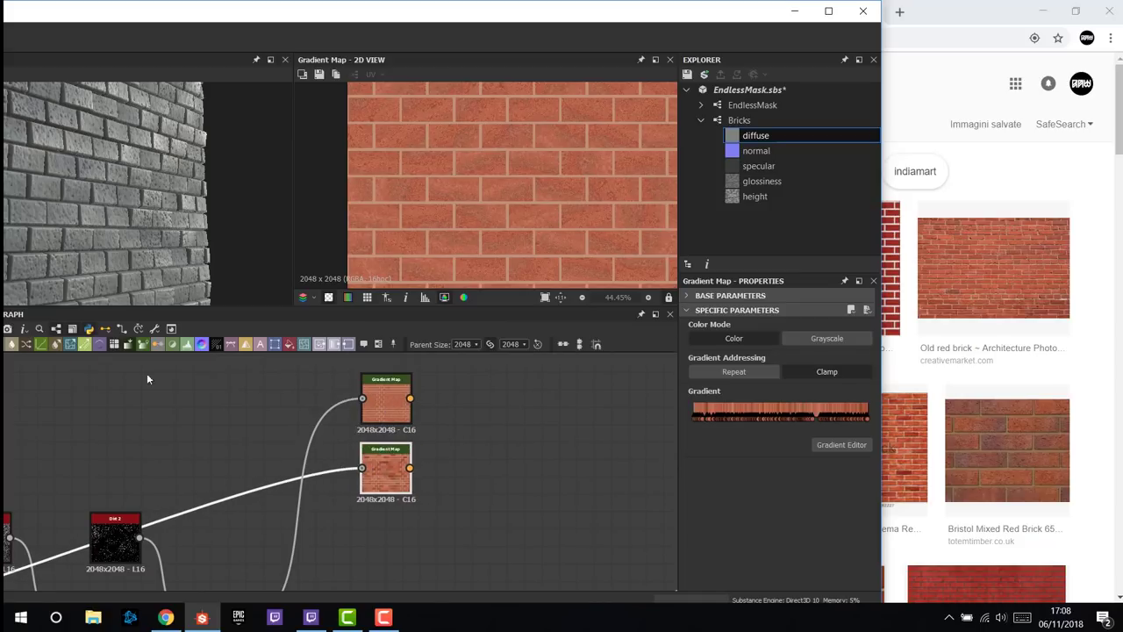
double_click(563, 17)
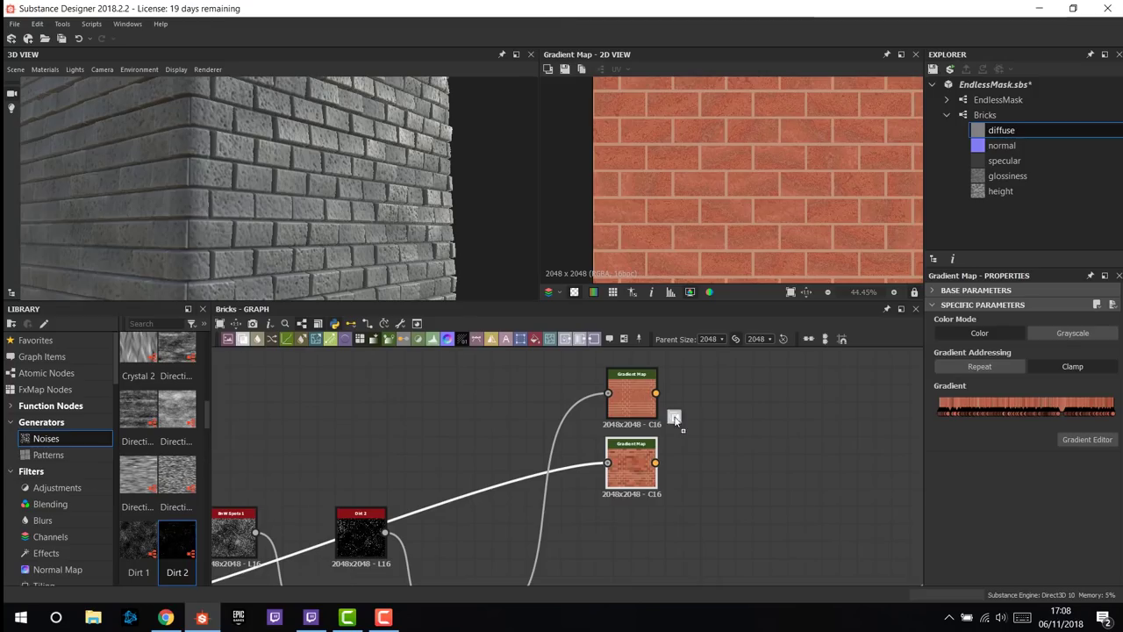
- Add a Blend node beside the two Gradient Maps, with the upper one as foreground and the lower one as background
key("space")
middle_click_drag(682, 469, 536, 458)
scroll(523, 448, "up", 2)
left_click_drag(507, 453, 549, 403)
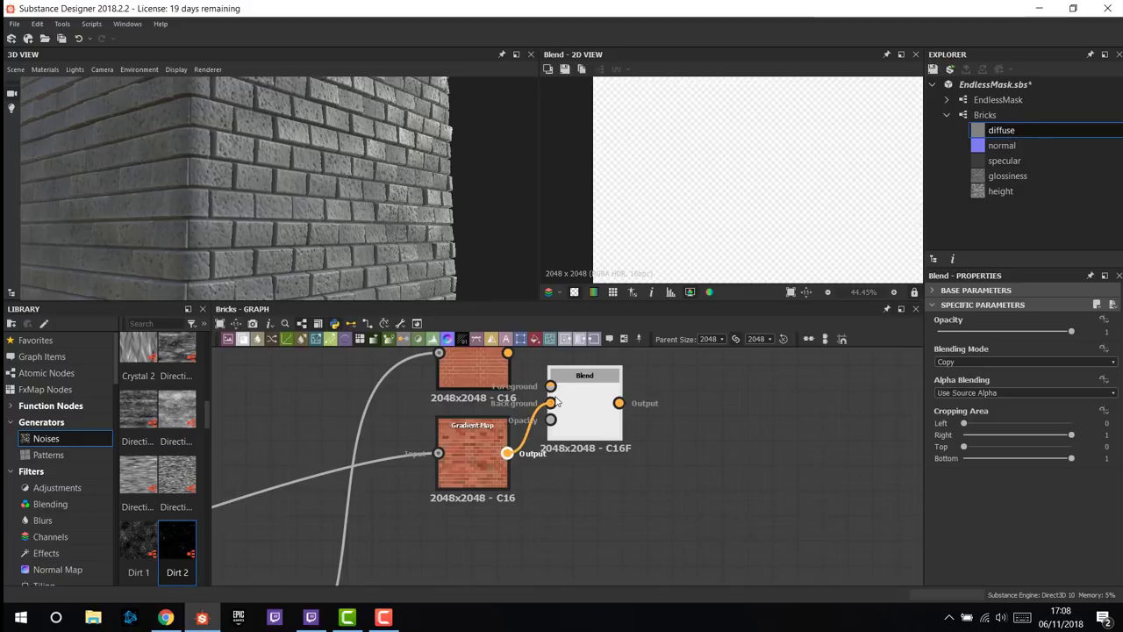
scroll(551, 425, "up", 1)
middle_click_drag(553, 428, 525, 467)
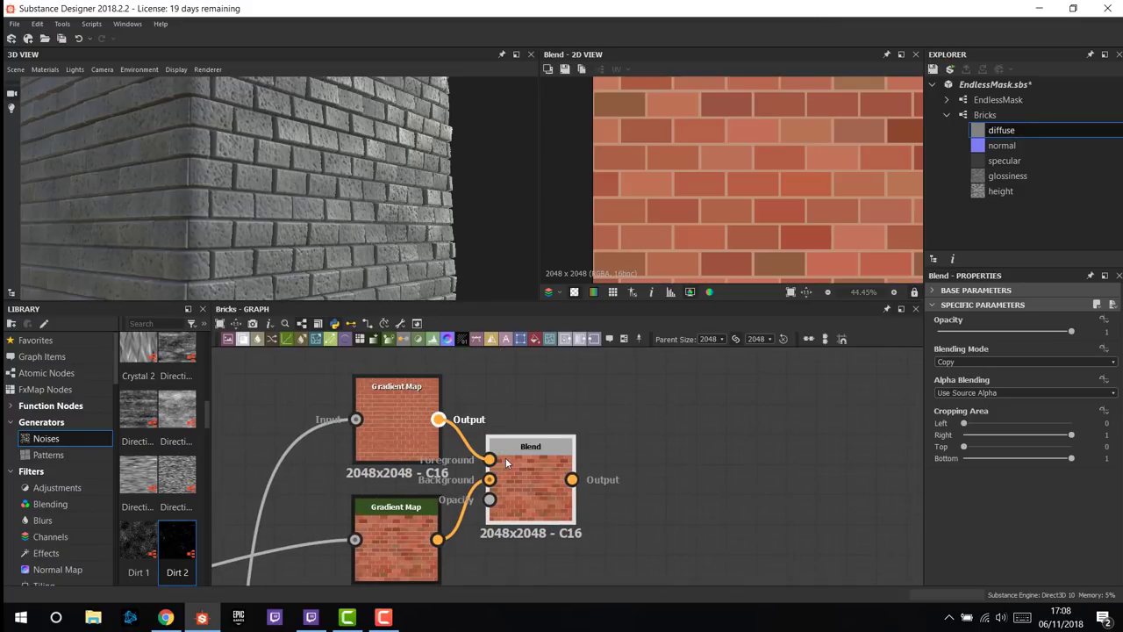
- Set the new Blend's opacity to 0.43 and inspect the mixed brick colours up close
left_click(508, 457)
left_click_drag(1070, 331, 995, 331)
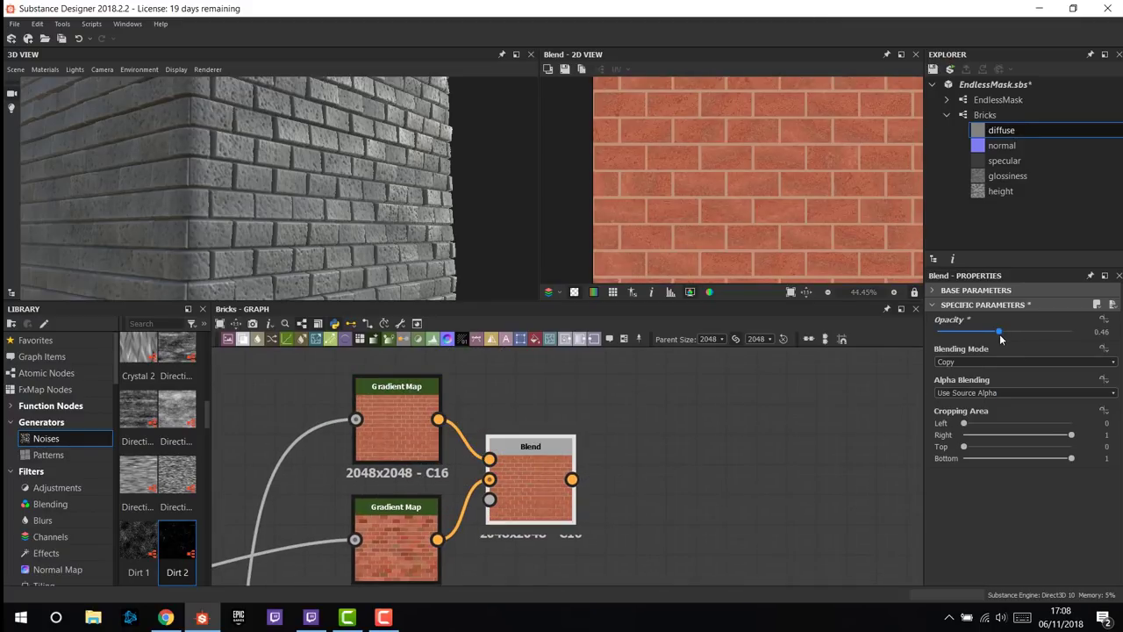
scroll(840, 215, "up", 5)
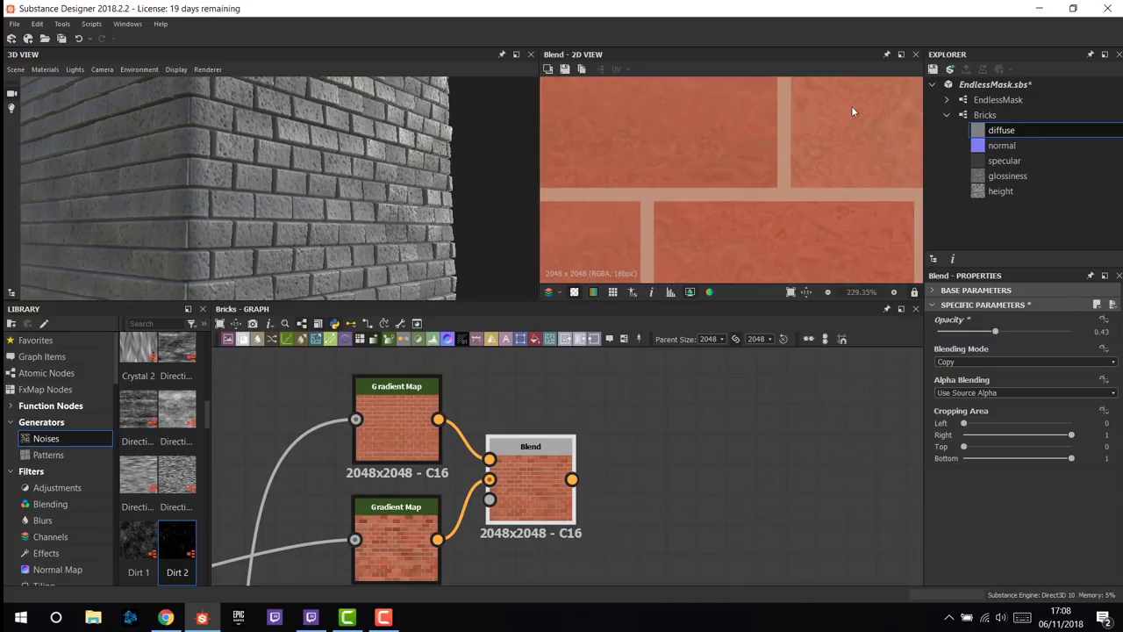
scroll(843, 170, "down", 4)
scroll(802, 175, "down", 1)
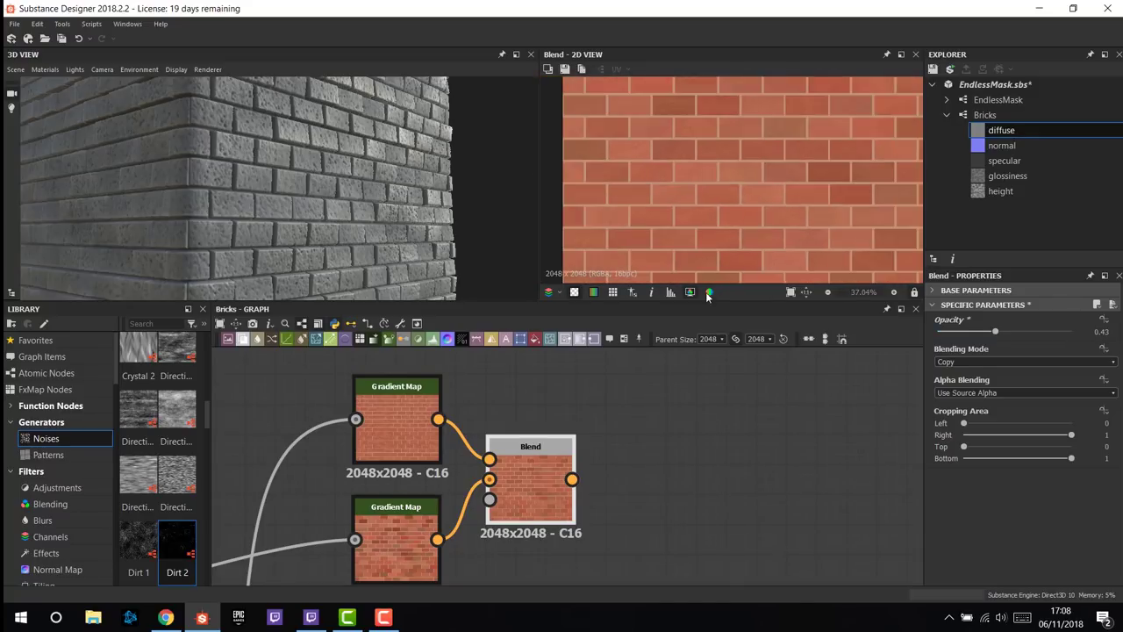
- Move the two Gradient Maps and their Blend together along the graph, close to the Curvature Smooth and Diffuse nodes
scroll(506, 474, "down", 4)
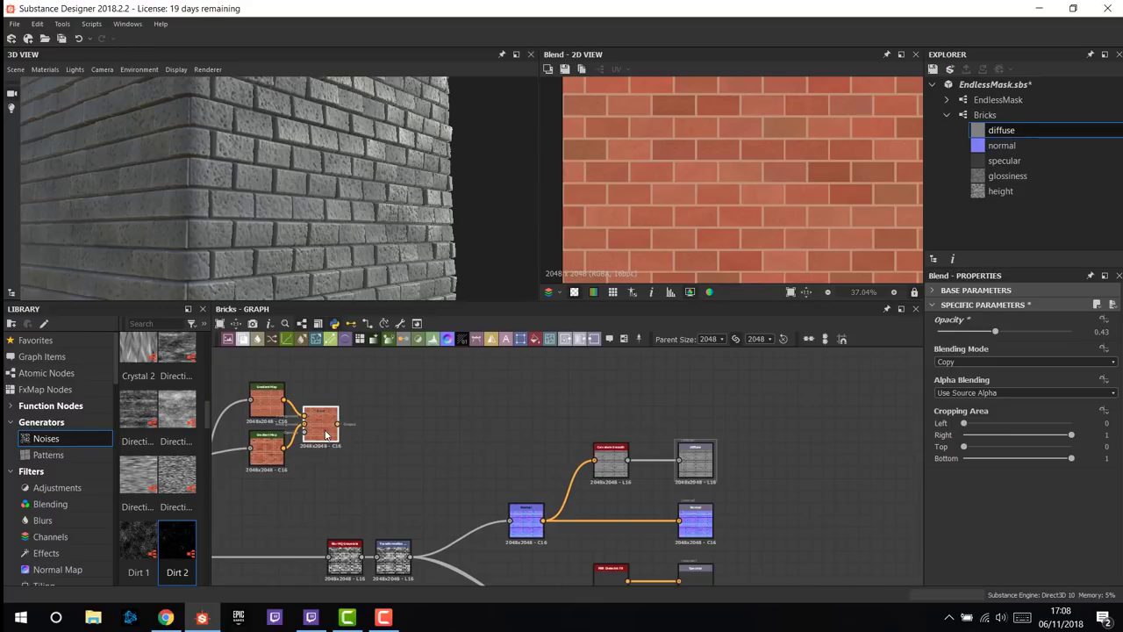
left_click_drag(348, 453, 270, 397)
left_click_drag(319, 441, 547, 433)
scroll(597, 404, "up", 3)
middle_click_drag(596, 415, 589, 432)
- Preview the Curvature Smooth node and move it above the Gradient Maps' Blend
left_click(605, 530)
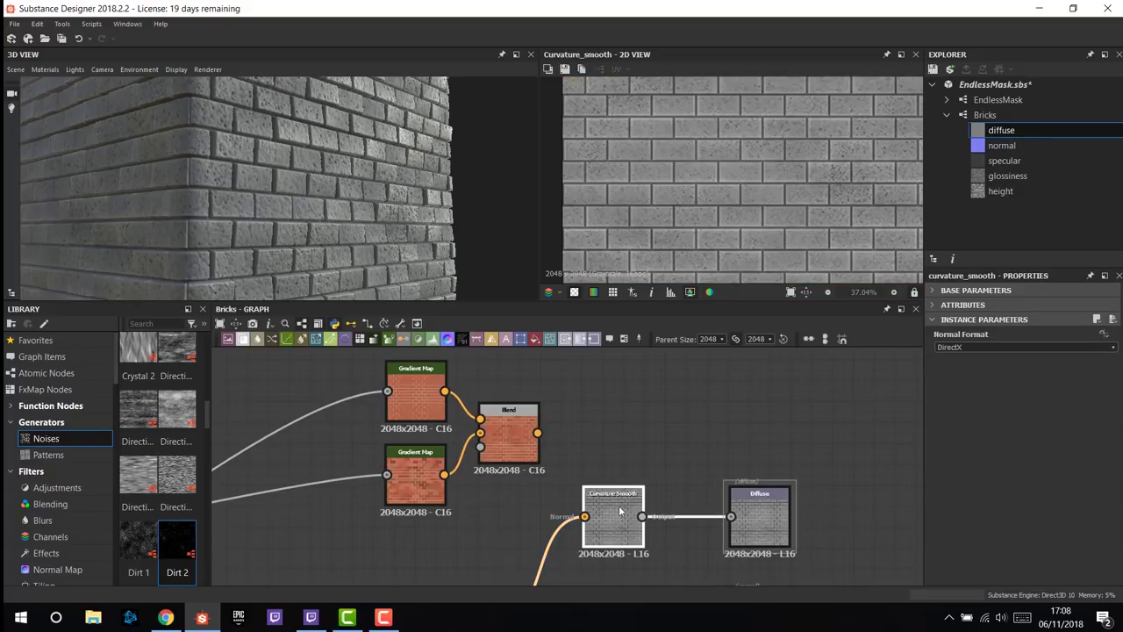
scroll(607, 447, "up", 1)
middle_click_drag(706, 461, 677, 496)
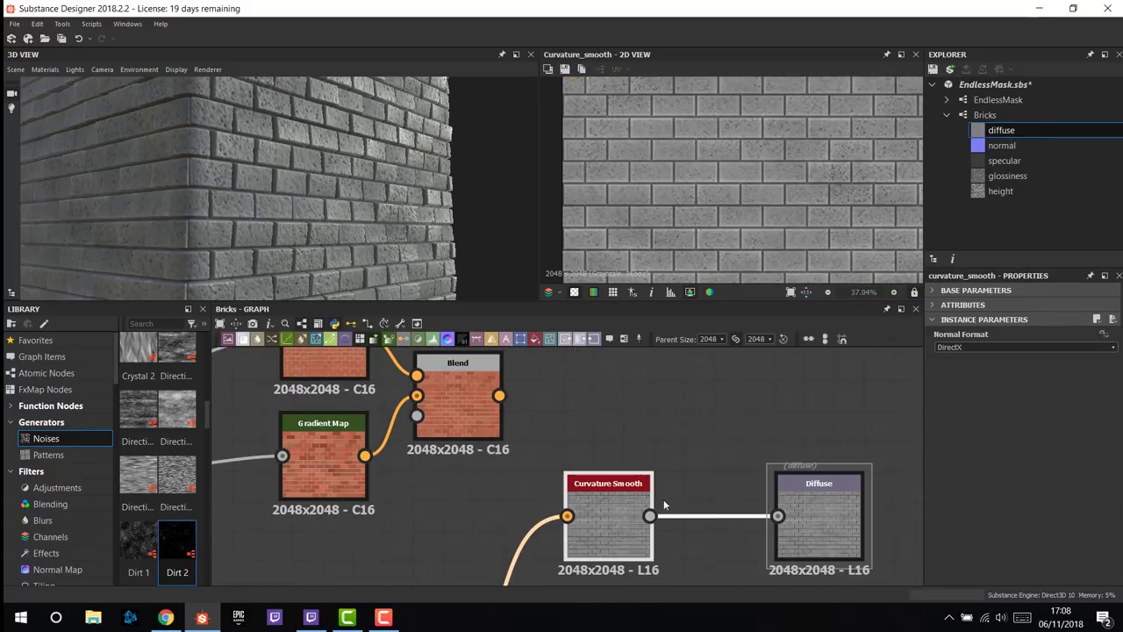
scroll(644, 482, "down", 4)
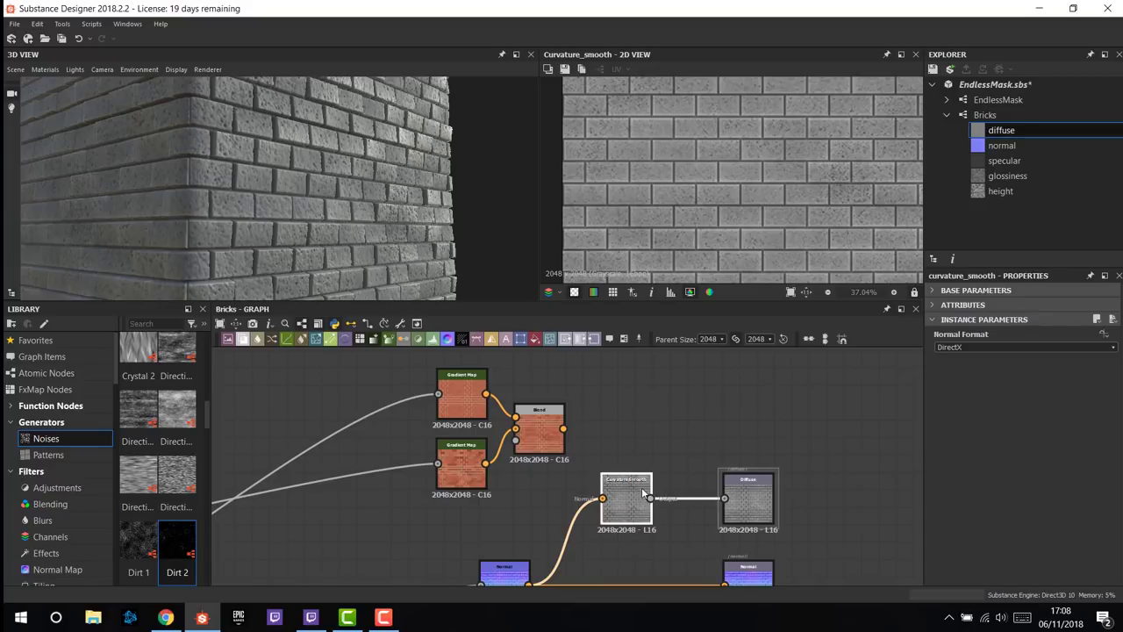
scroll(627, 498, "up", 2)
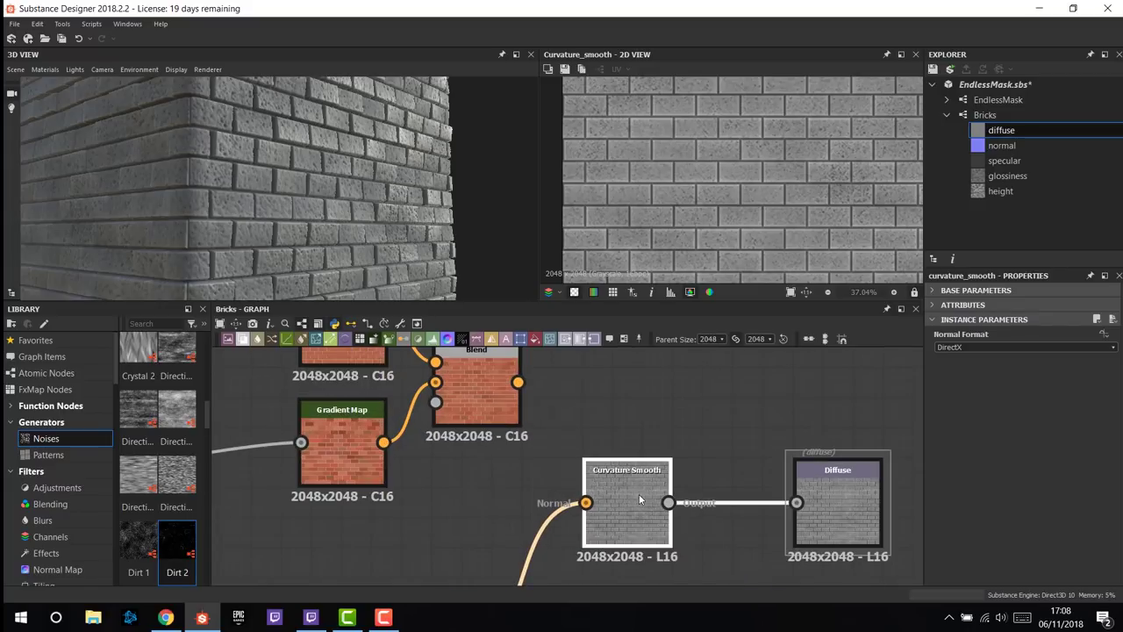
scroll(638, 493, "down", 4)
left_click_drag(639, 526, 576, 391)
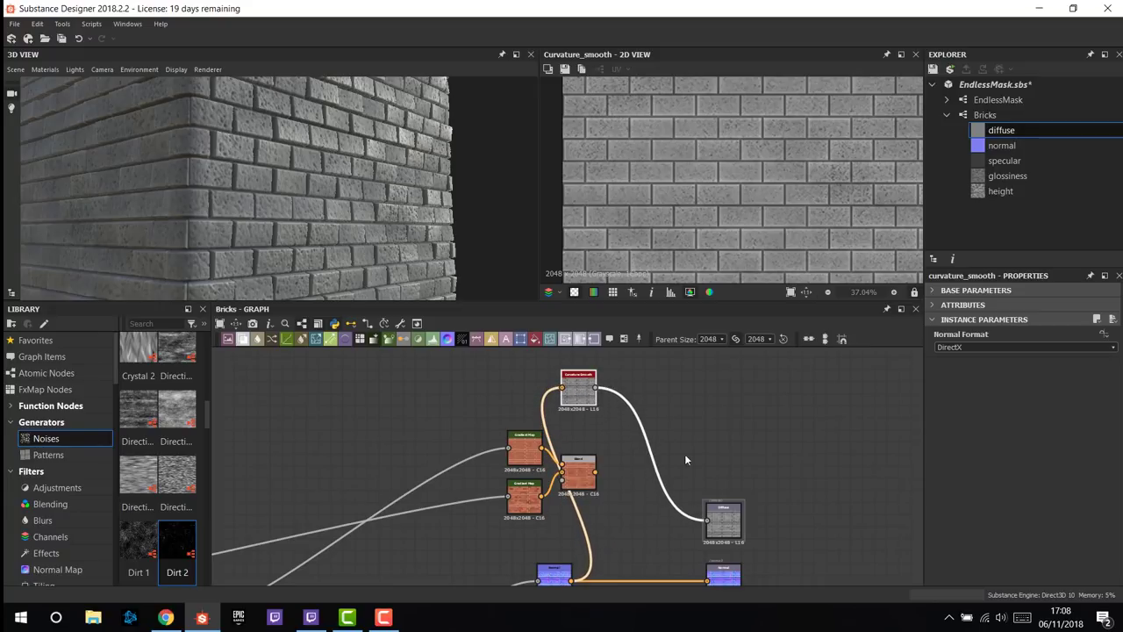
middle_click_drag(592, 482, 600, 497)
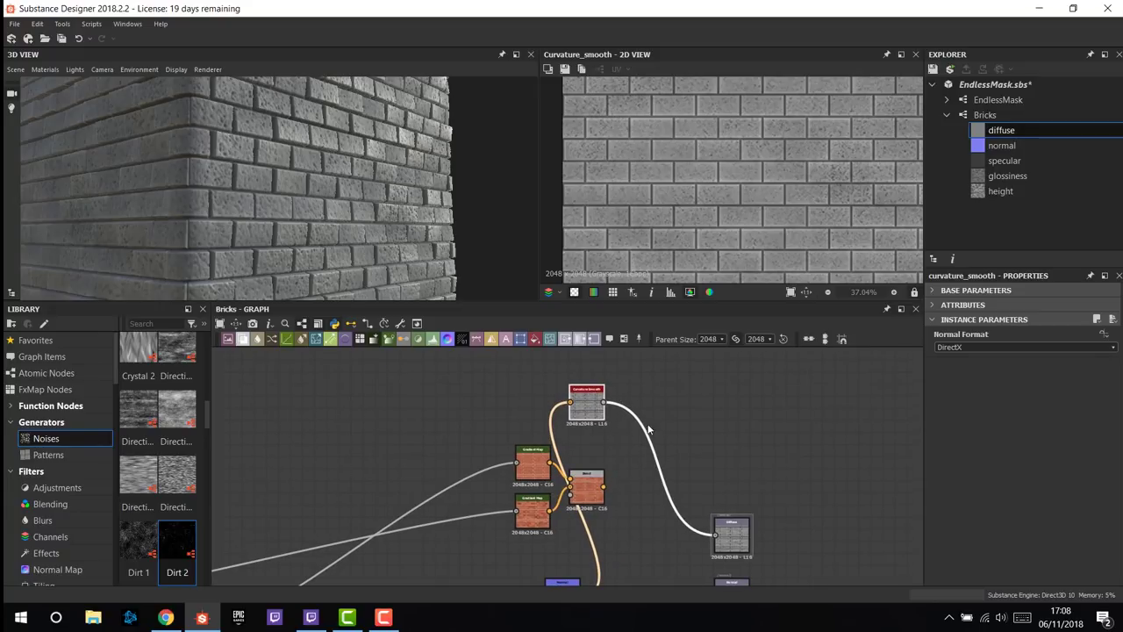
scroll(579, 426, "up", 4)
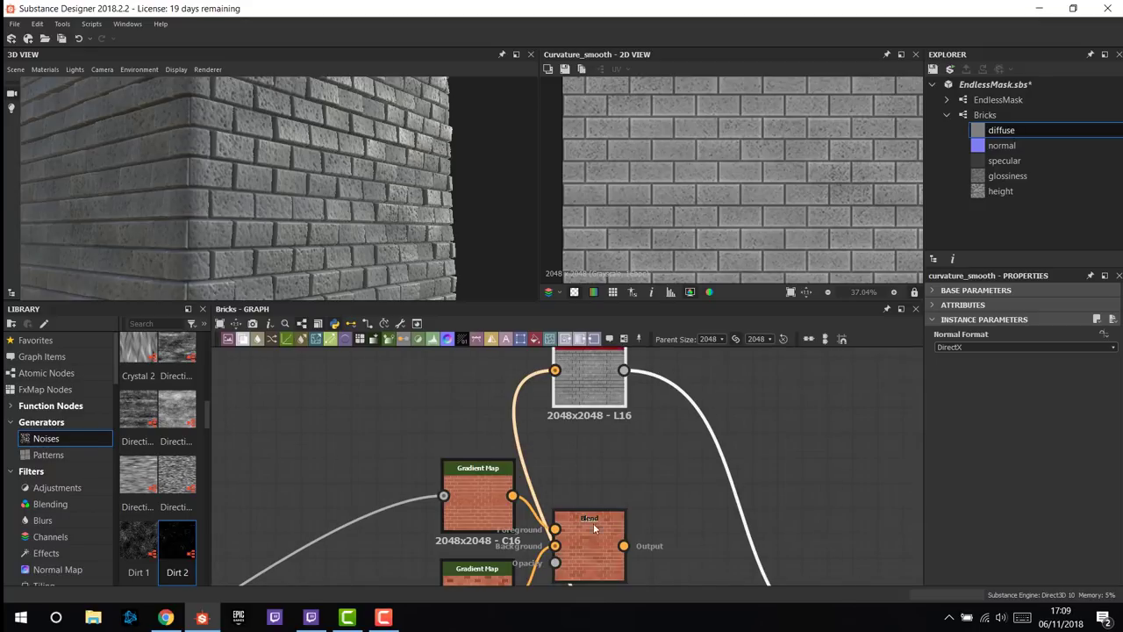
scroll(628, 464, "down", 2)
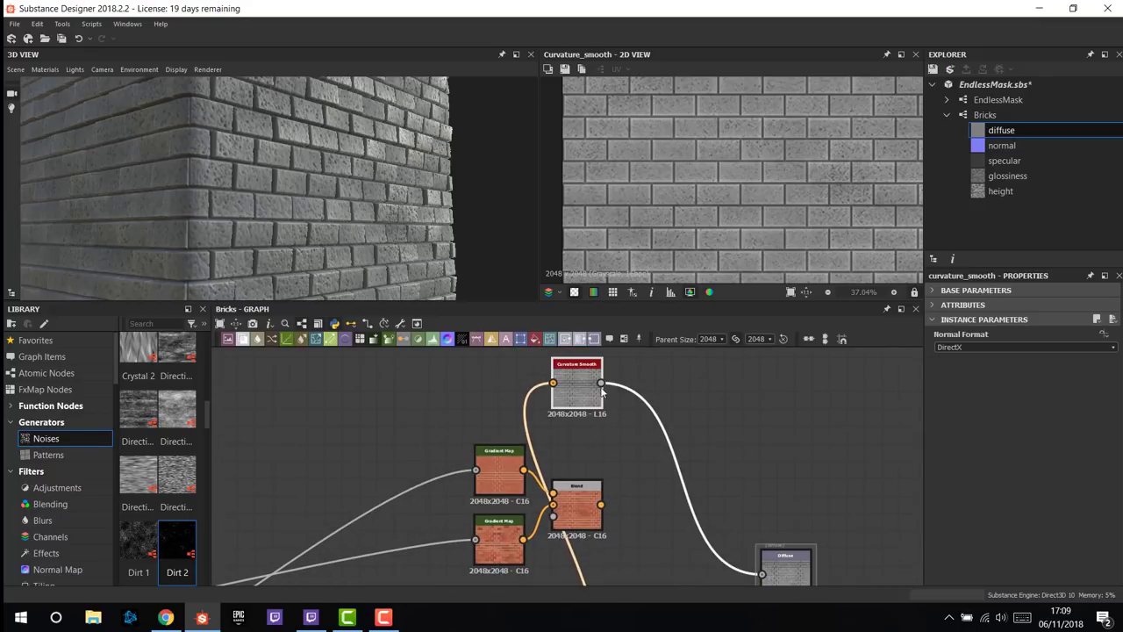
scroll(580, 394, "up", 2)
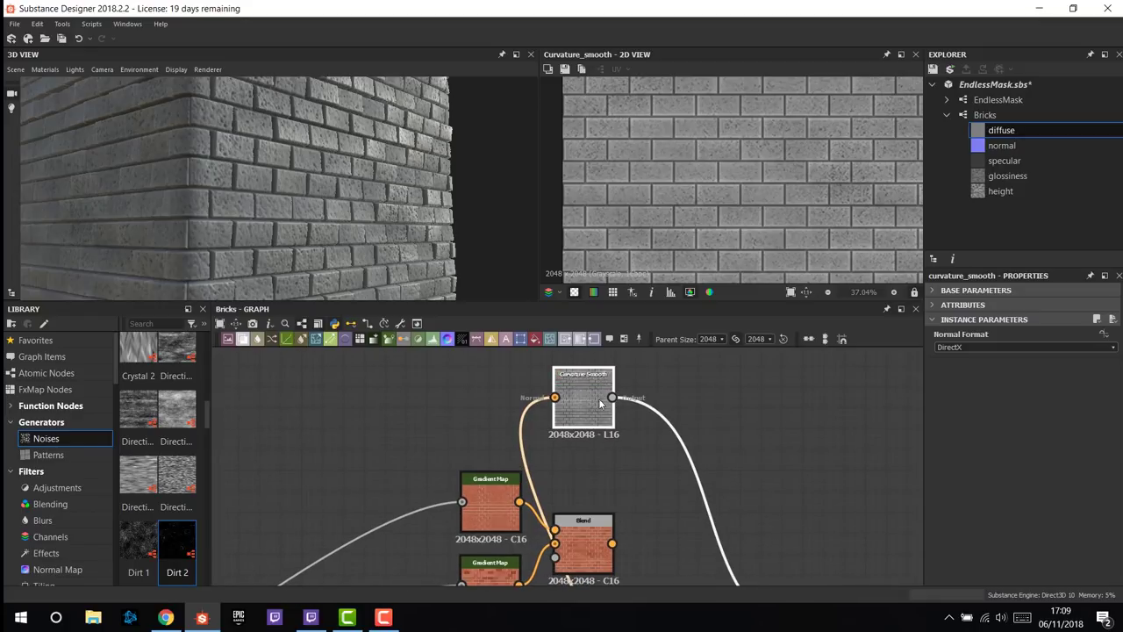
middle_click_drag(591, 507, 632, 444)
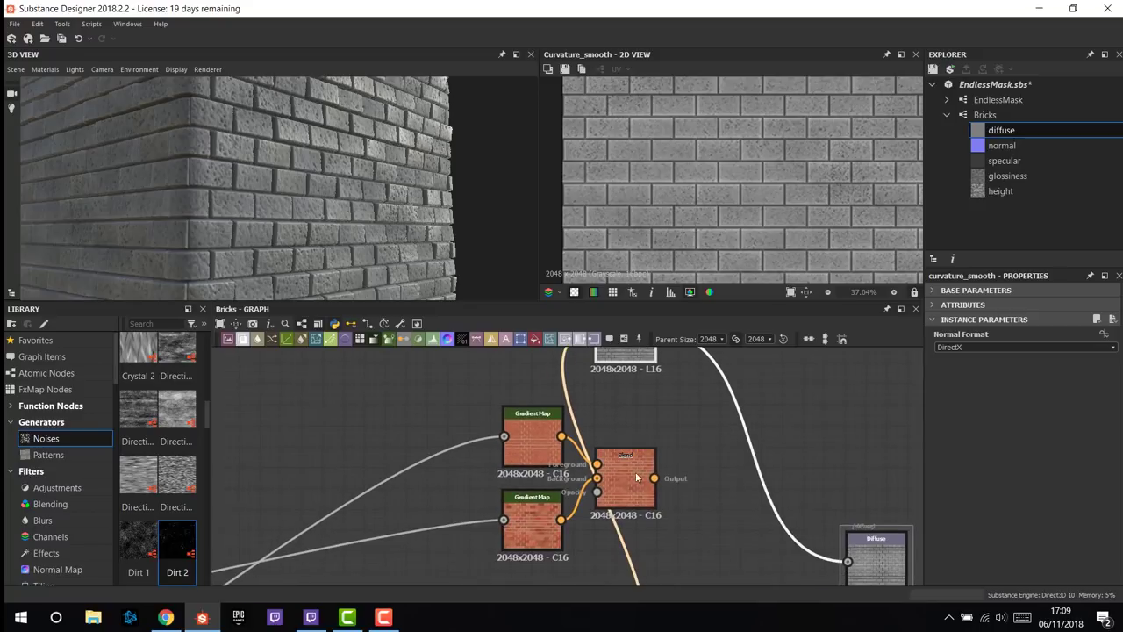
left_click(635, 489)
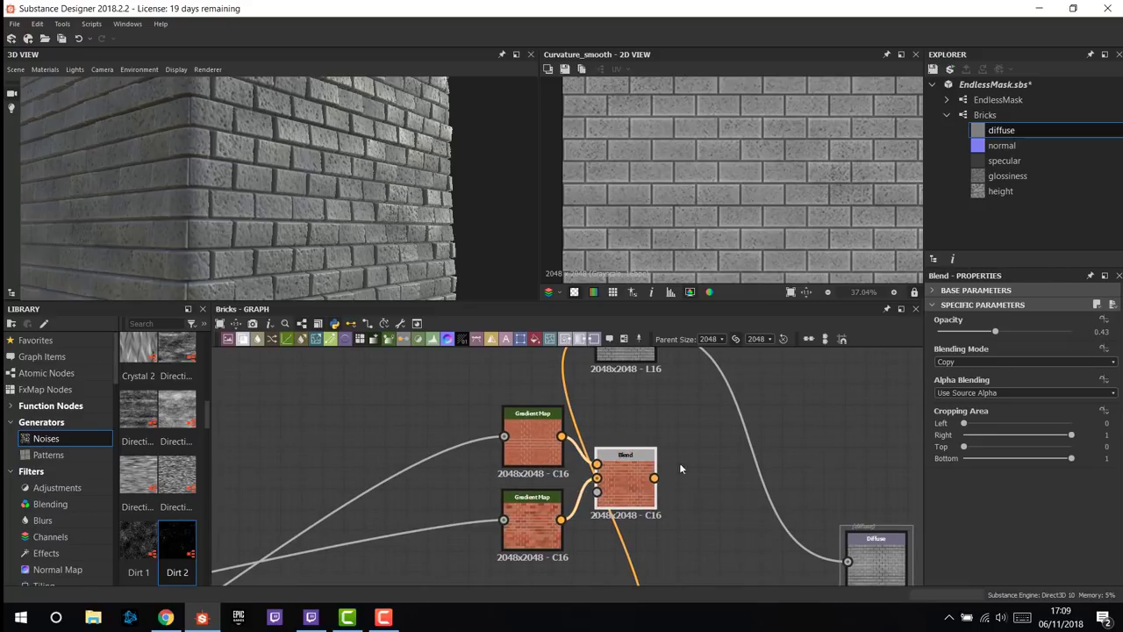
middle_click_drag(667, 478, 586, 506)
scroll(621, 499, "down", 1)
- Insert a Gradient Map between Curvature Smooth and Diffuse, and shift both nodes back to line up above the Blend
left_click(561, 403)
left_click_drag(562, 408, 550, 408)
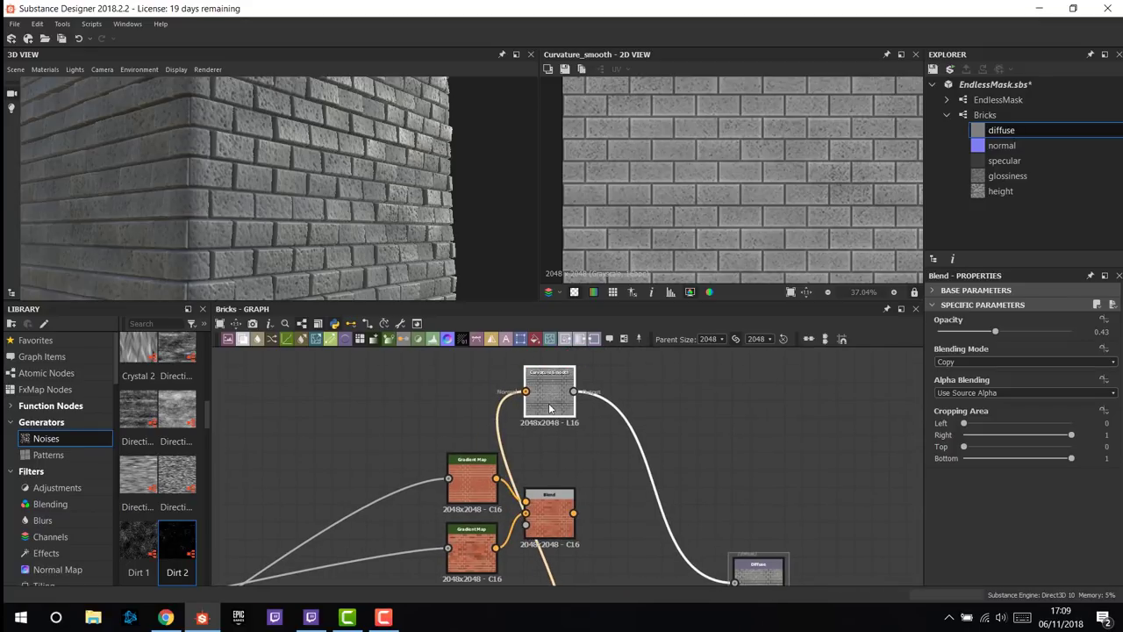
left_click(550, 407)
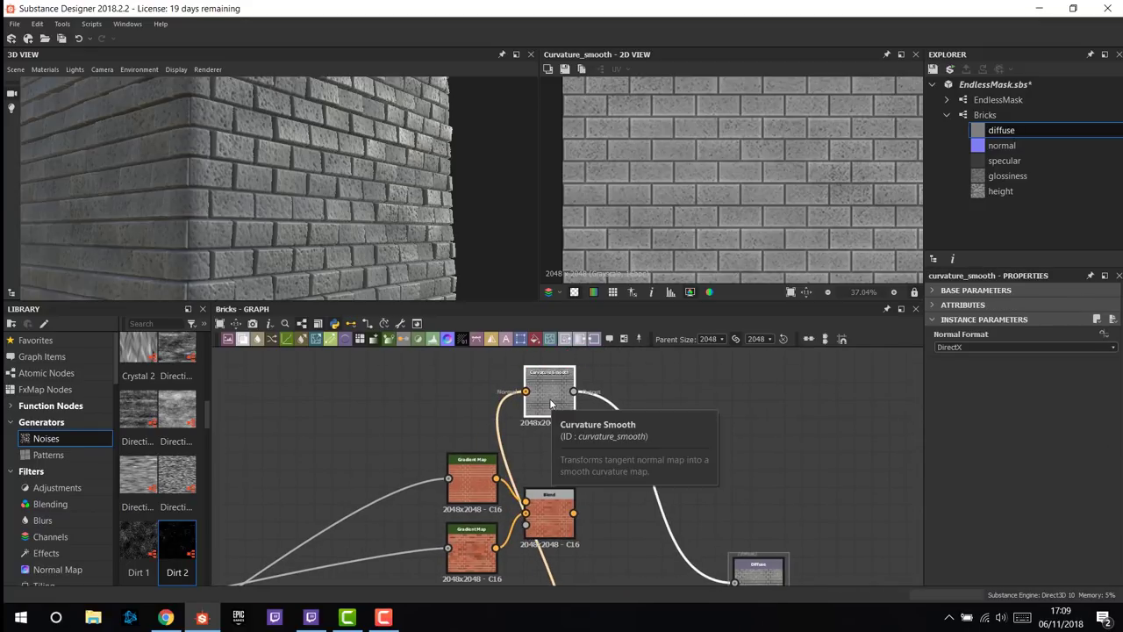
left_click(389, 340)
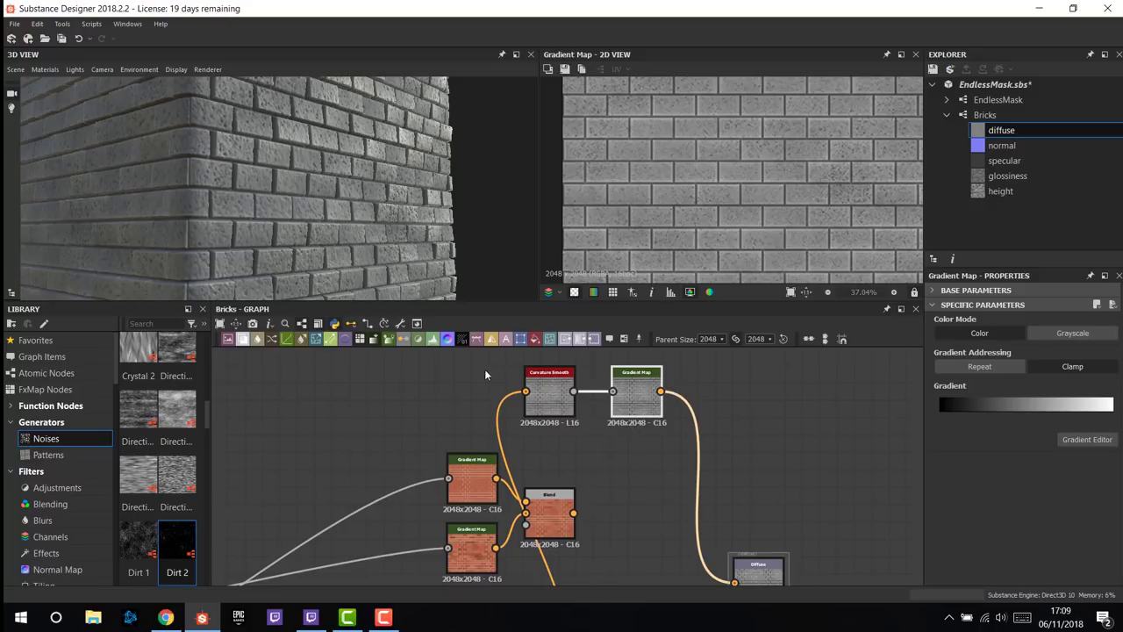
left_click_drag(485, 377, 635, 402)
left_click_drag(635, 402, 547, 401)
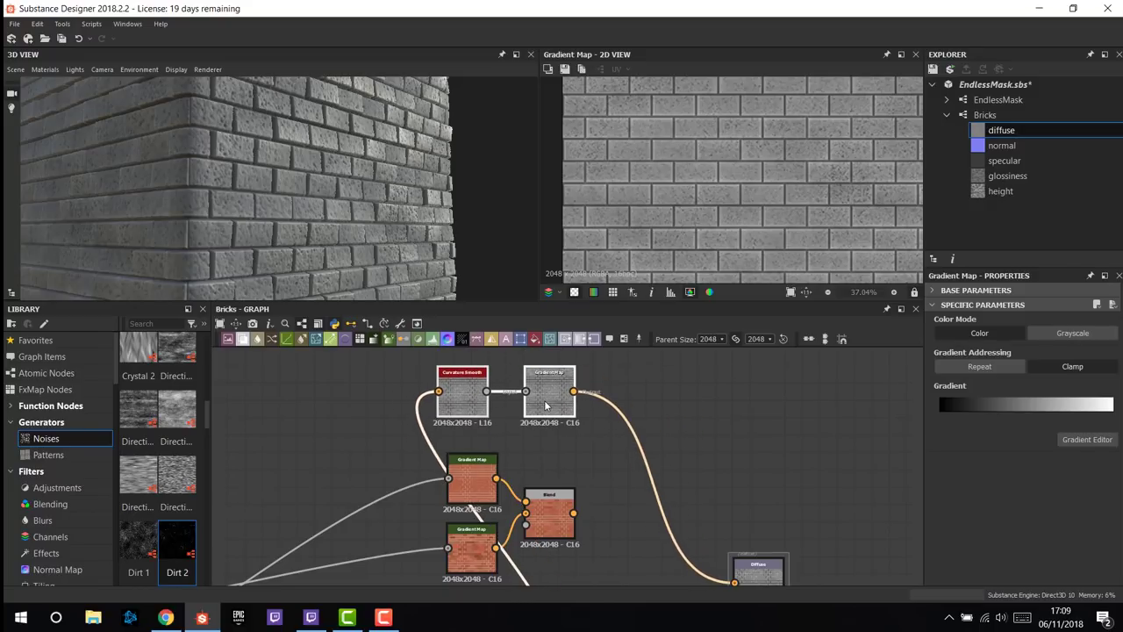
- Blend the curvature Gradient Map over the coloured brick Blend in Overlay mode, feeding the result into the Diffuse output
middle_click_drag(588, 447, 530, 451)
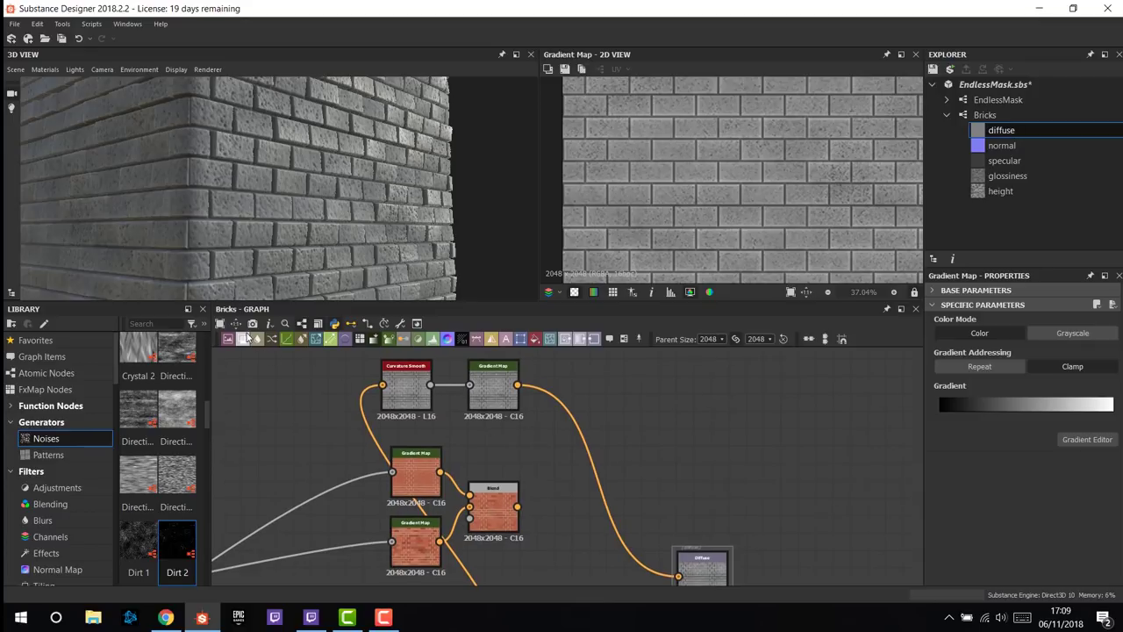
left_click_drag(248, 337, 556, 454)
left_click_drag(517, 384, 678, 576)
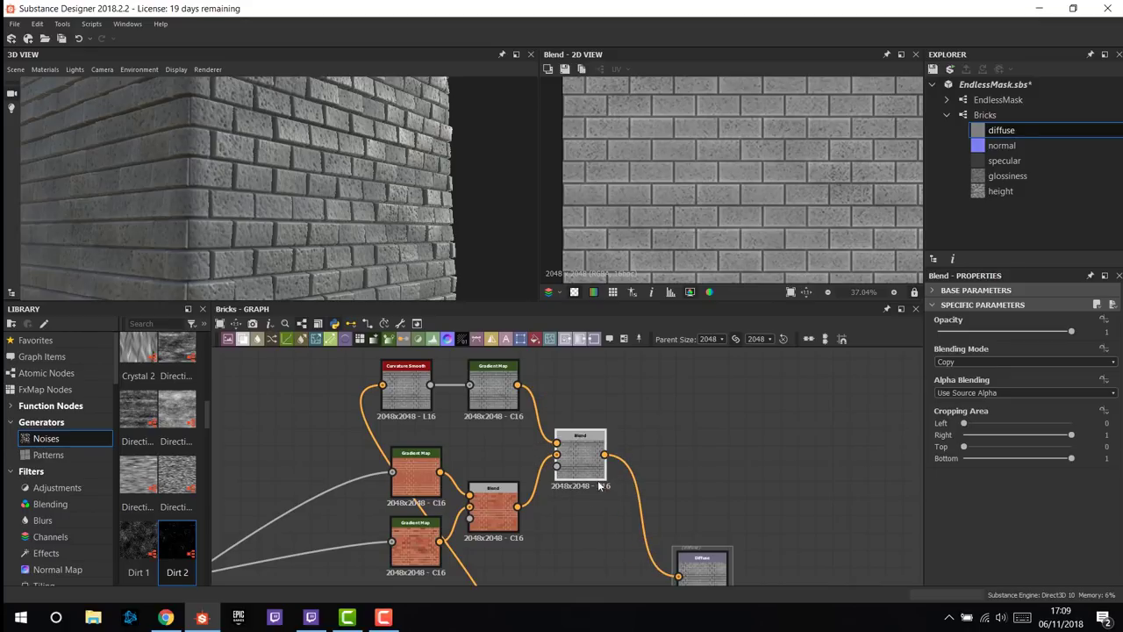
left_click(966, 363)
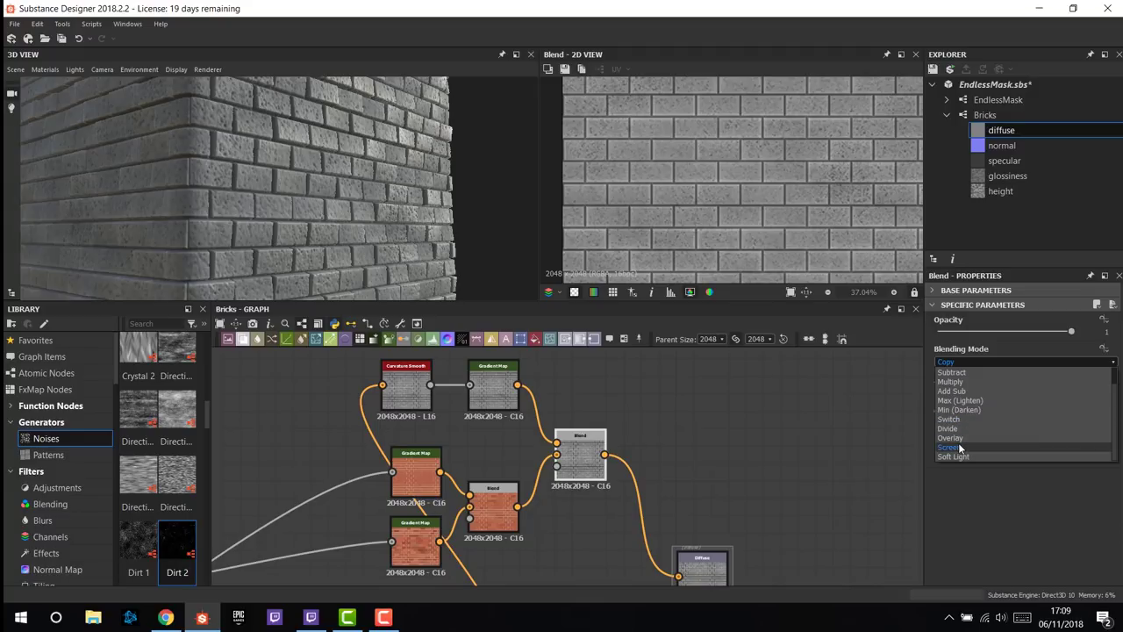
left_click(955, 438)
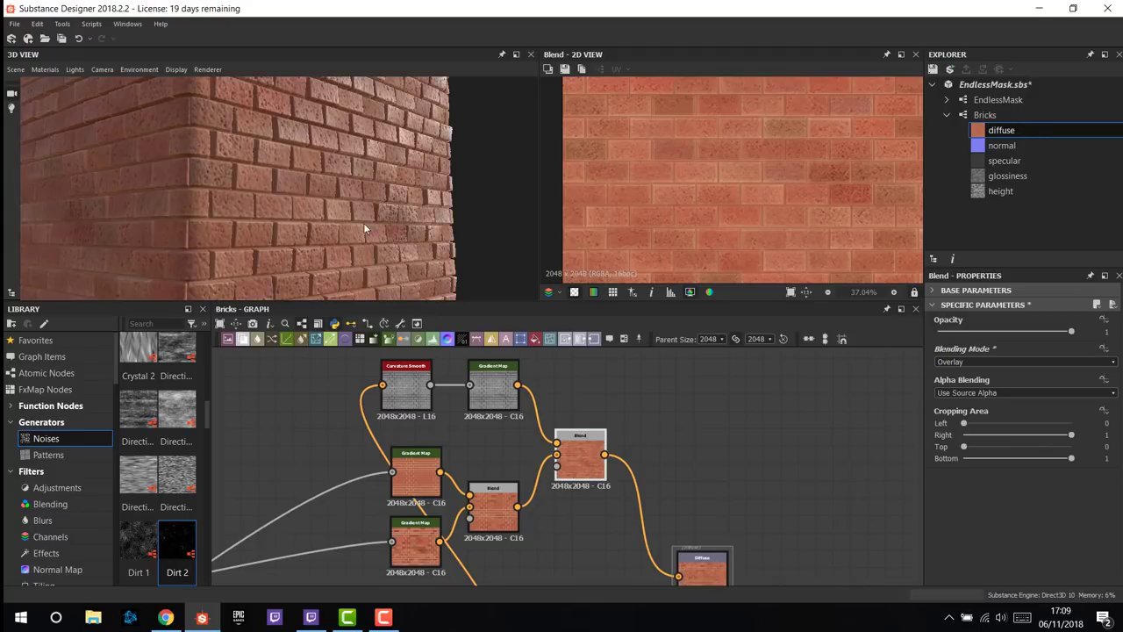
- Inspect the overlaid bricks up close on the 3D model and preview the curvature Gradient Map's grayscale detail
left_click_drag(363, 223, 326, 230)
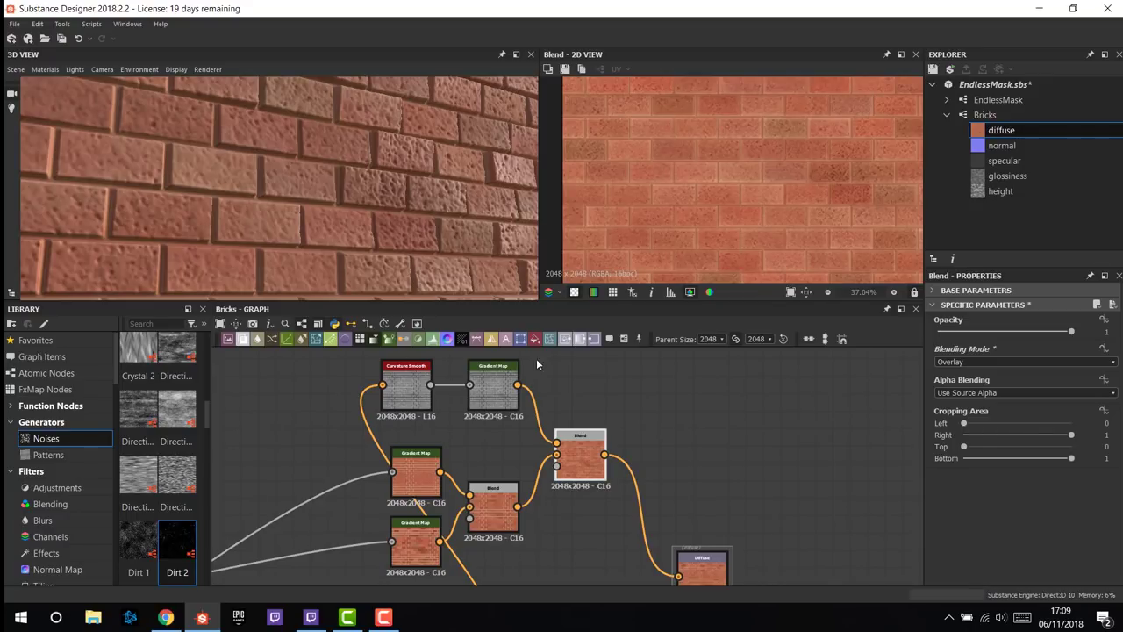
double_click(503, 364)
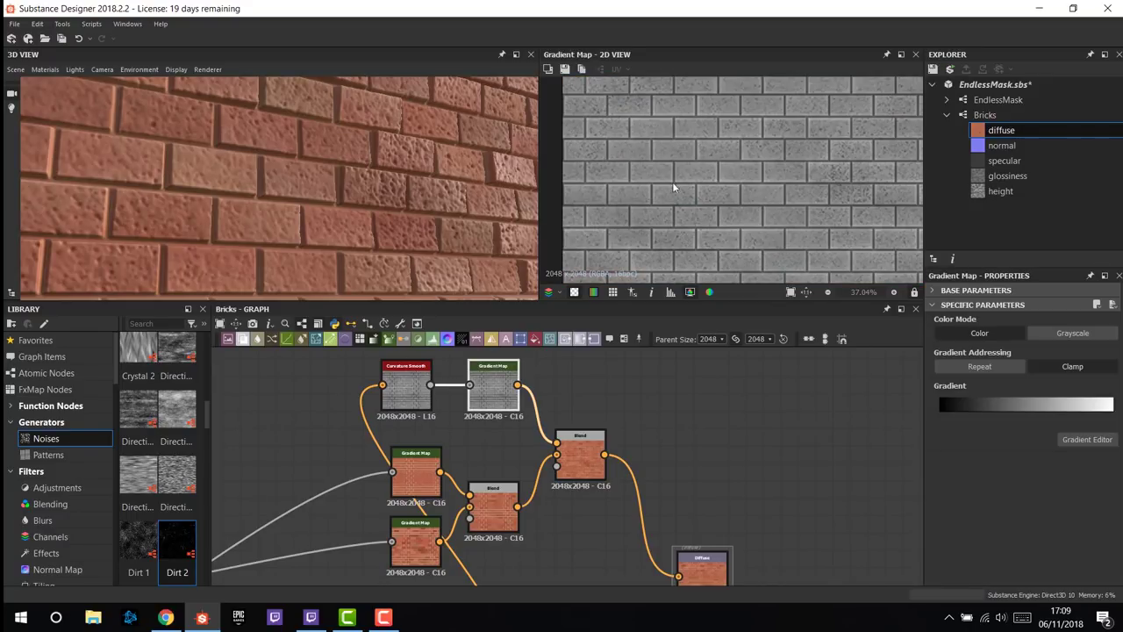
scroll(752, 197, "up", 3)
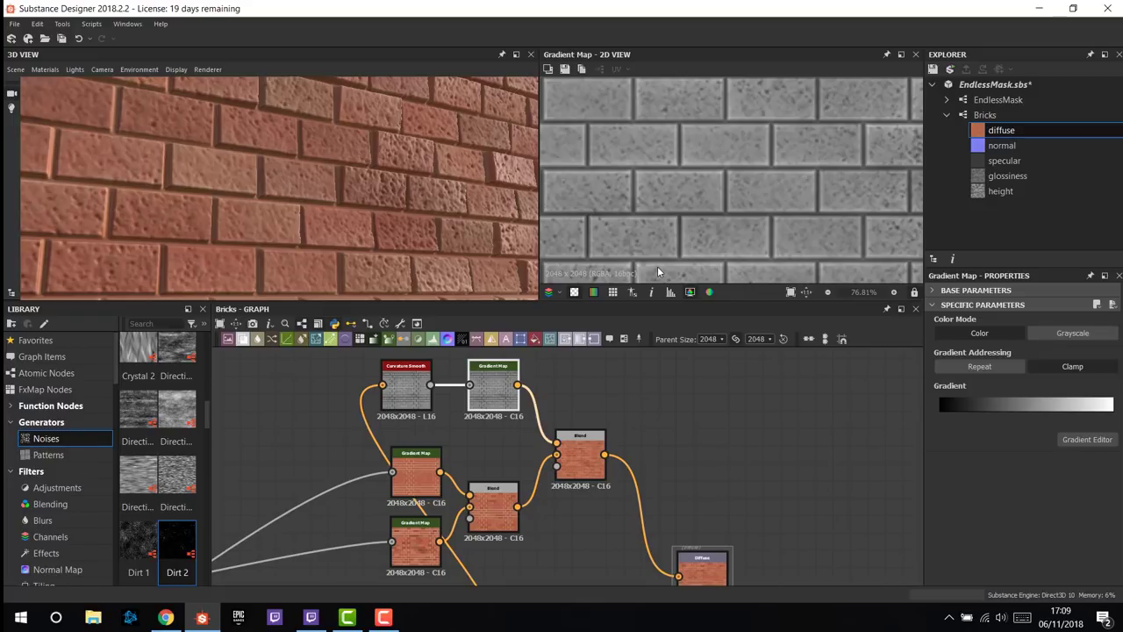
- Preview the Overlay Blend, set its opacity to 0.41, and check the bricks on the 3D model
double_click(597, 441)
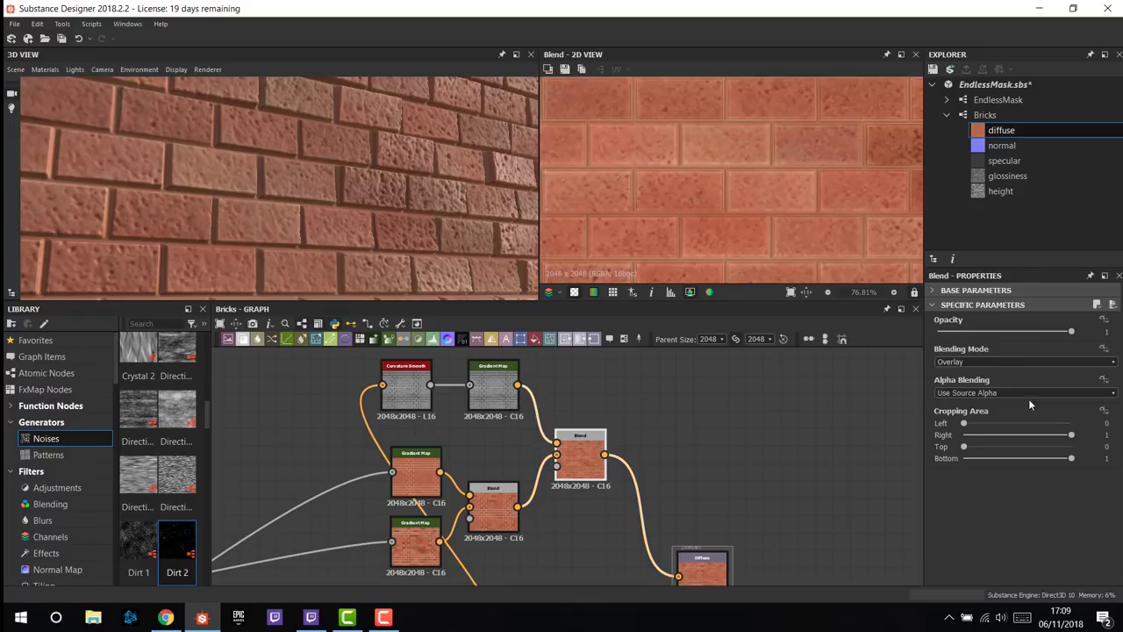
scroll(756, 203, "up", 6)
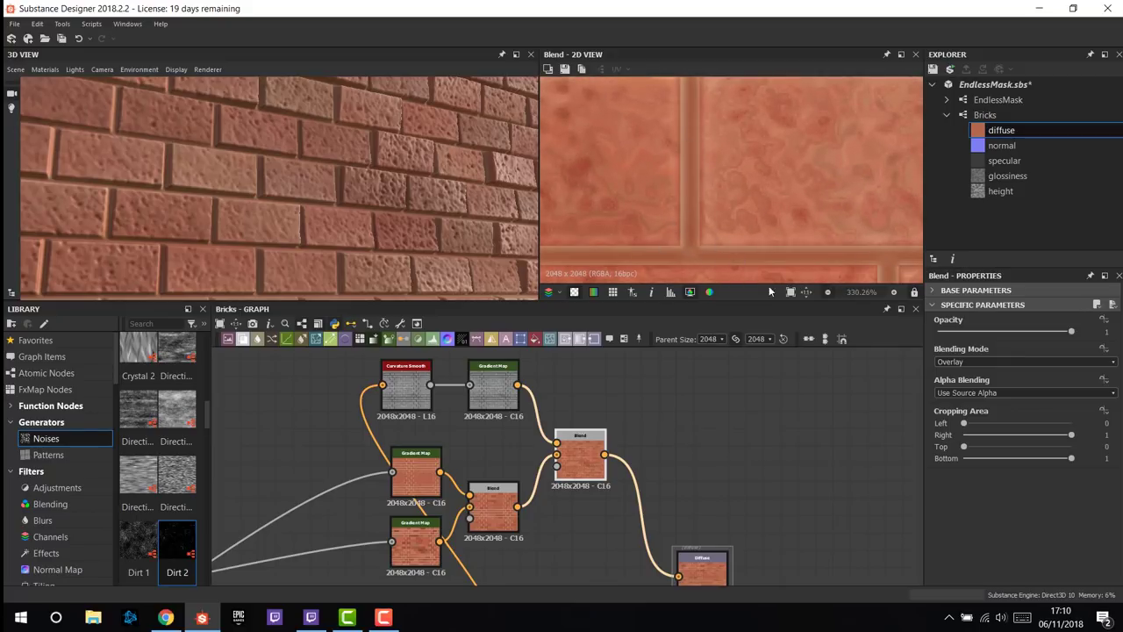
left_click_drag(1071, 331, 992, 334)
left_click_drag(474, 192, 346, 179)
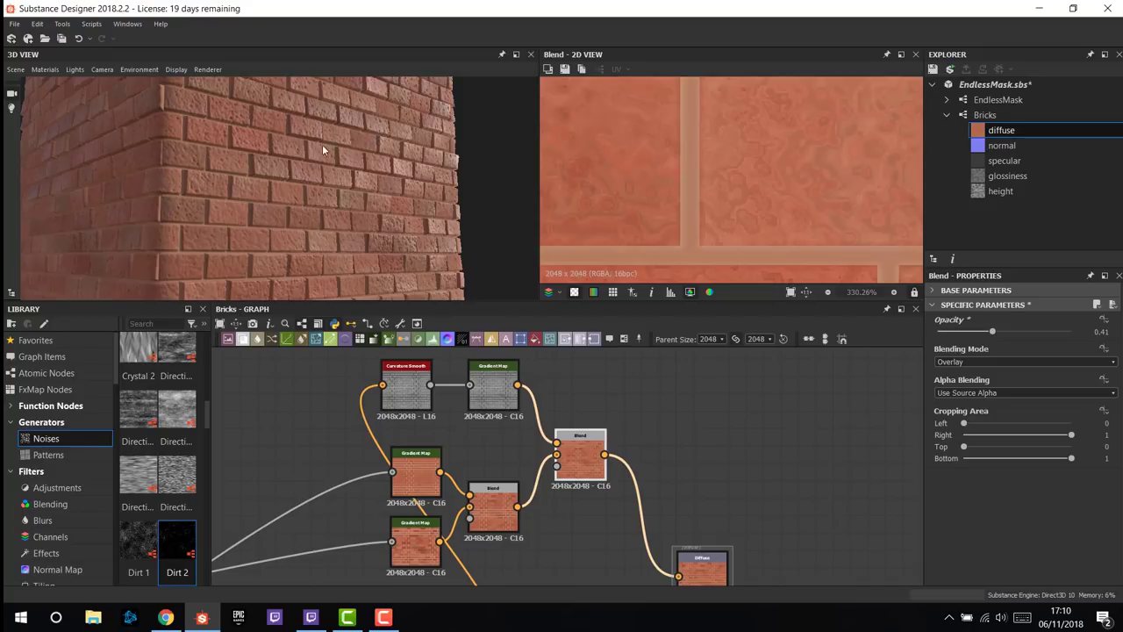
- Review the whole graph and the top of the 3D brick model, ending at the brick pattern node that starts the graph
scroll(469, 449, "down", 6)
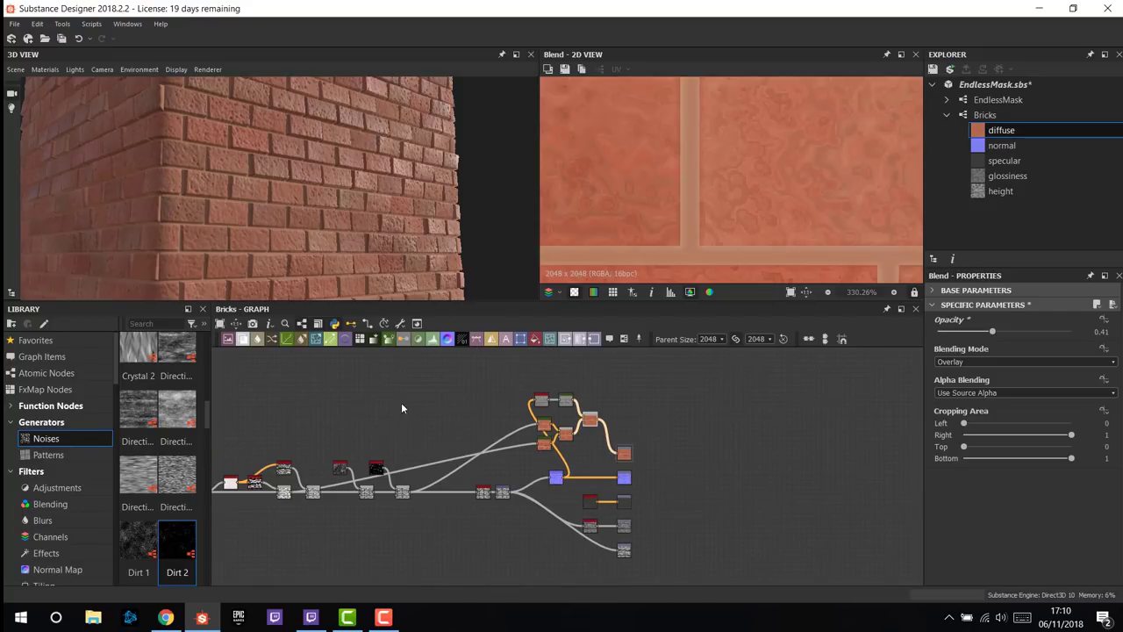
left_click_drag(373, 272, 306, 176)
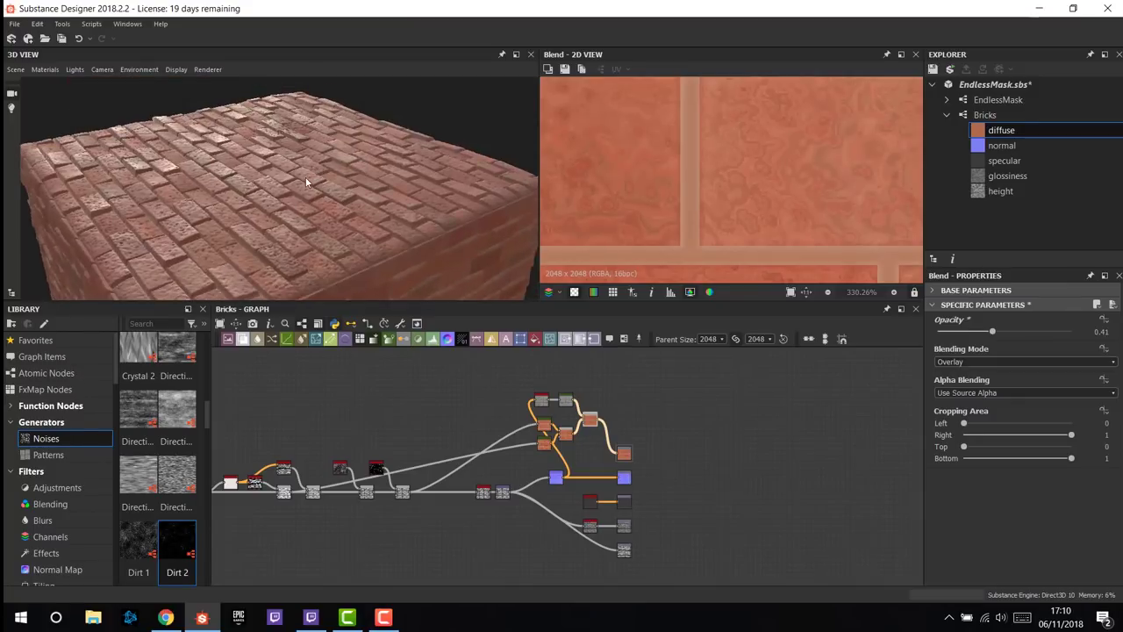
scroll(305, 179, "up", 3)
middle_click_drag(390, 398, 552, 373)
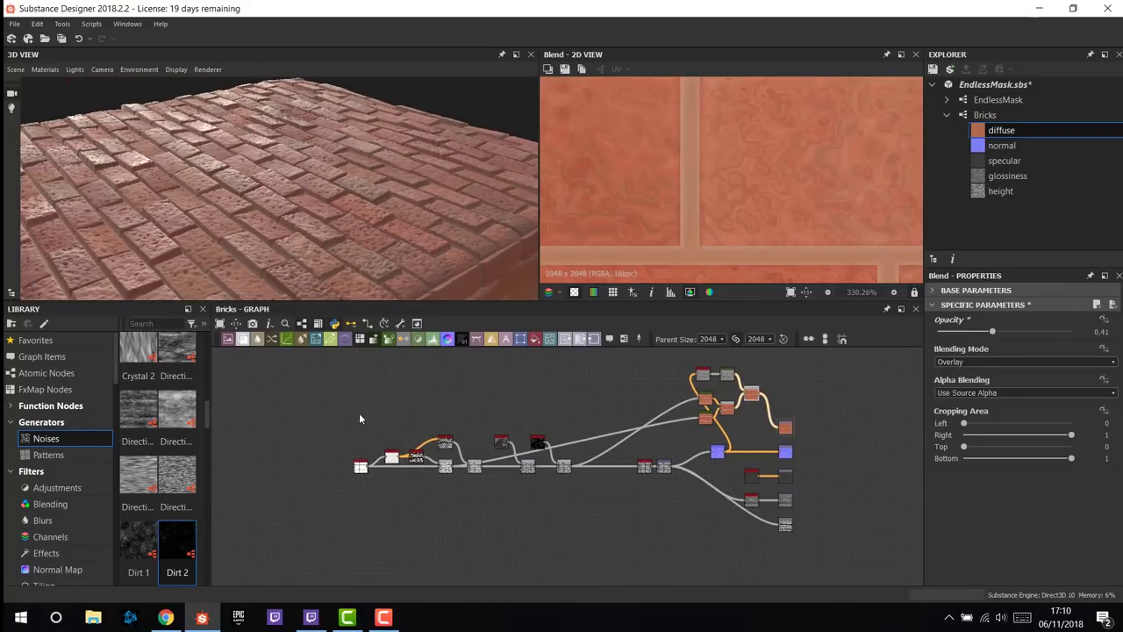
scroll(351, 491, "up", 5)
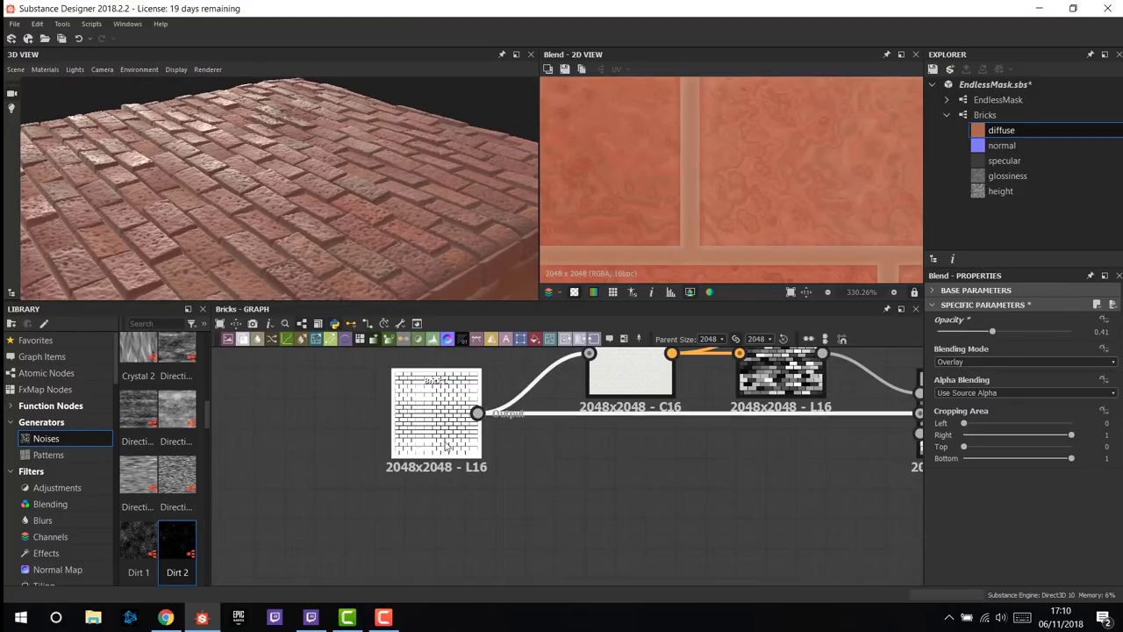
- Add an Arc Pavement pattern node beside Brick 1 and transfer Brick 1's output connections to it
left_click(453, 427)
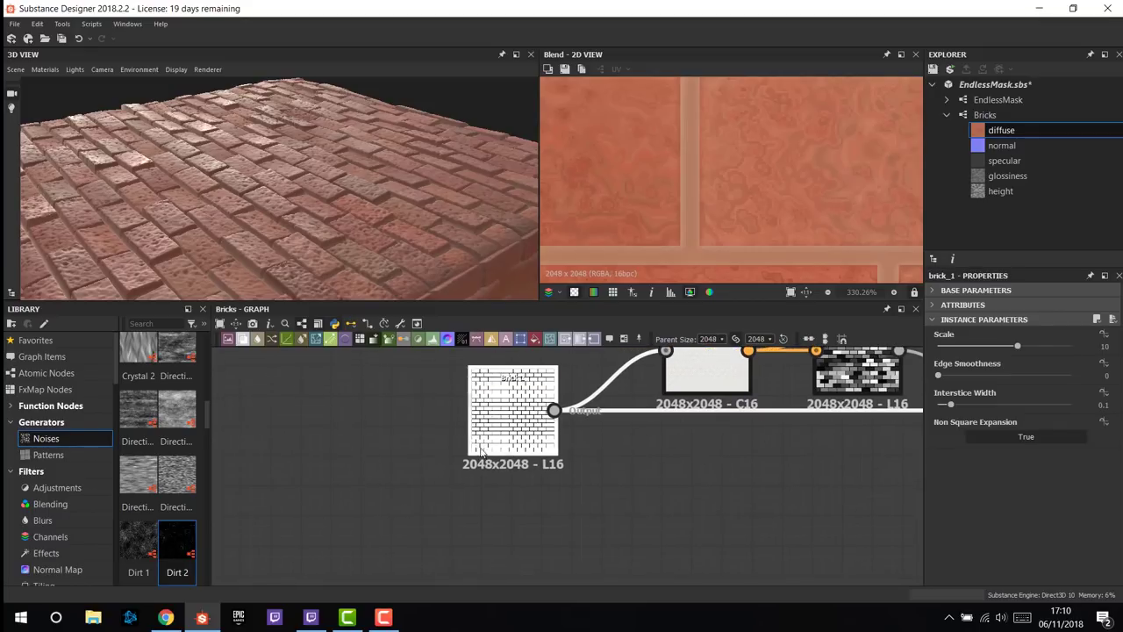
middle_click_drag(428, 456, 505, 453)
left_click(111, 454)
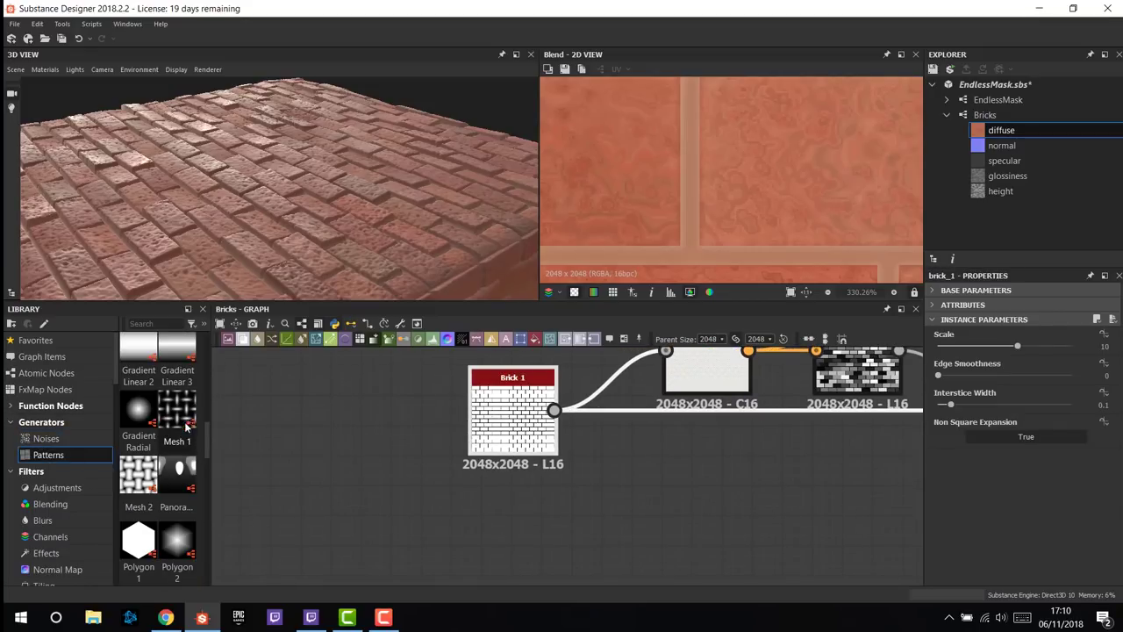
scroll(180, 439, "down", 3)
scroll(185, 444, "up", 6)
scroll(180, 443, "up", 3)
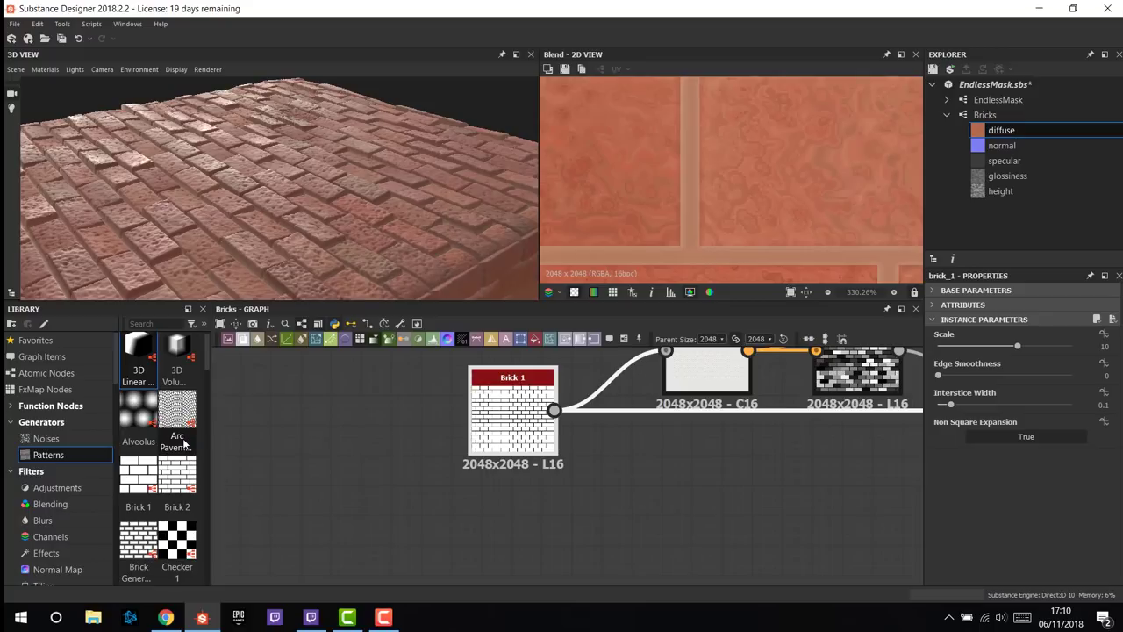
left_click_drag(177, 432, 364, 423)
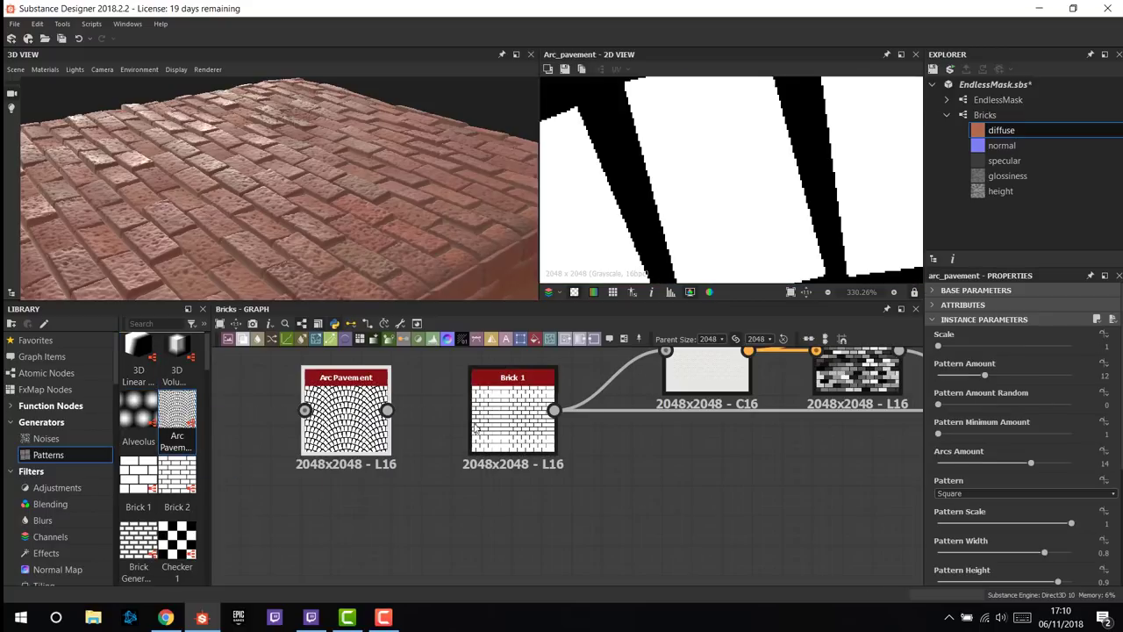
left_click_drag(554, 410, 387, 409, "shift")
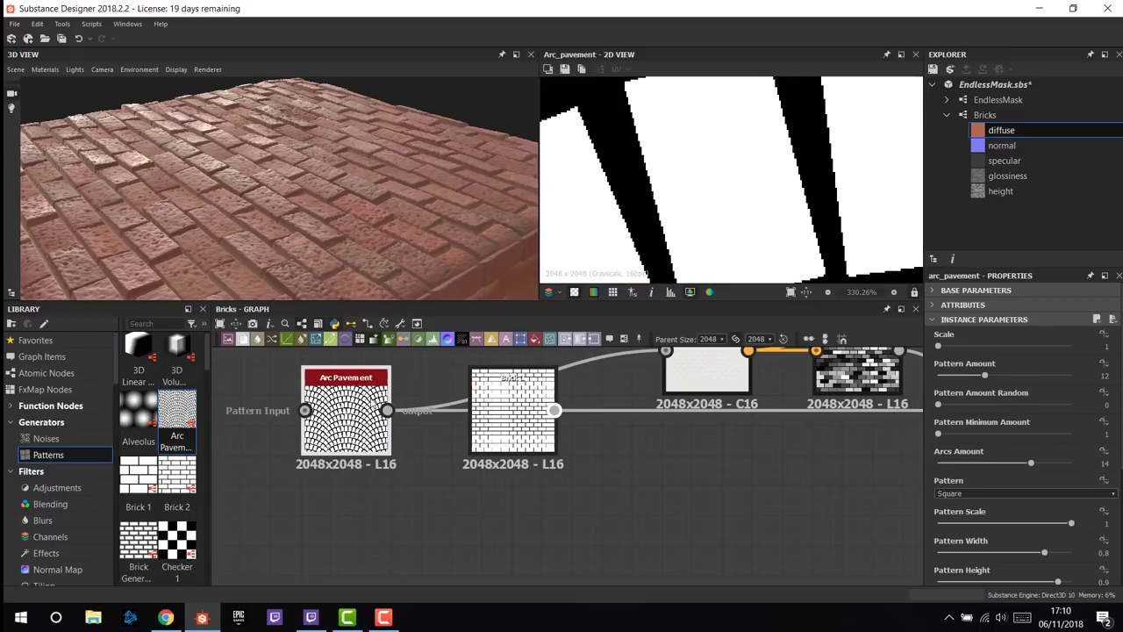
- Check the arc paving on the 3D model and move the disconnected Brick 1 node below Arc Pavement
mouse_move(330, 182)
left_mouse_down()
mouse_move(166, 212)
mouse_move(232, 181)
mouse_move(340, 172)
mouse_move(324, 205)
mouse_move(338, 181)
left_mouse_up()
middle_click_drag(603, 544, 365, 526)
scroll(426, 484, "down", 3)
scroll(363, 493, "down", 5)
middle_click_drag(304, 485, 442, 442)
scroll(441, 443, "up", 5)
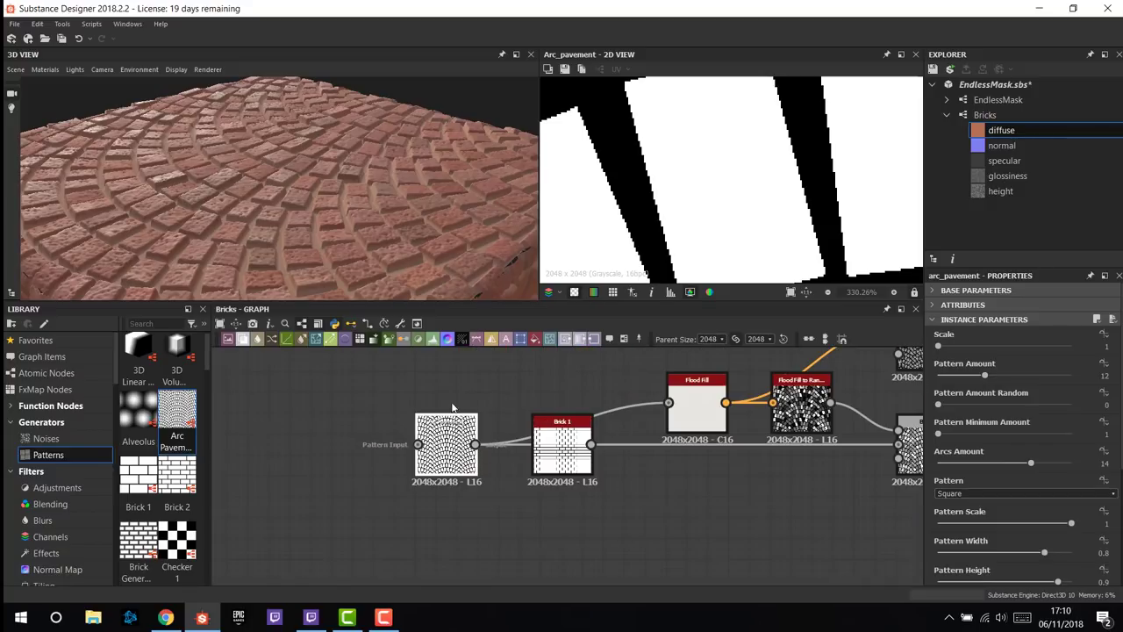
left_click_drag(564, 445, 542, 528)
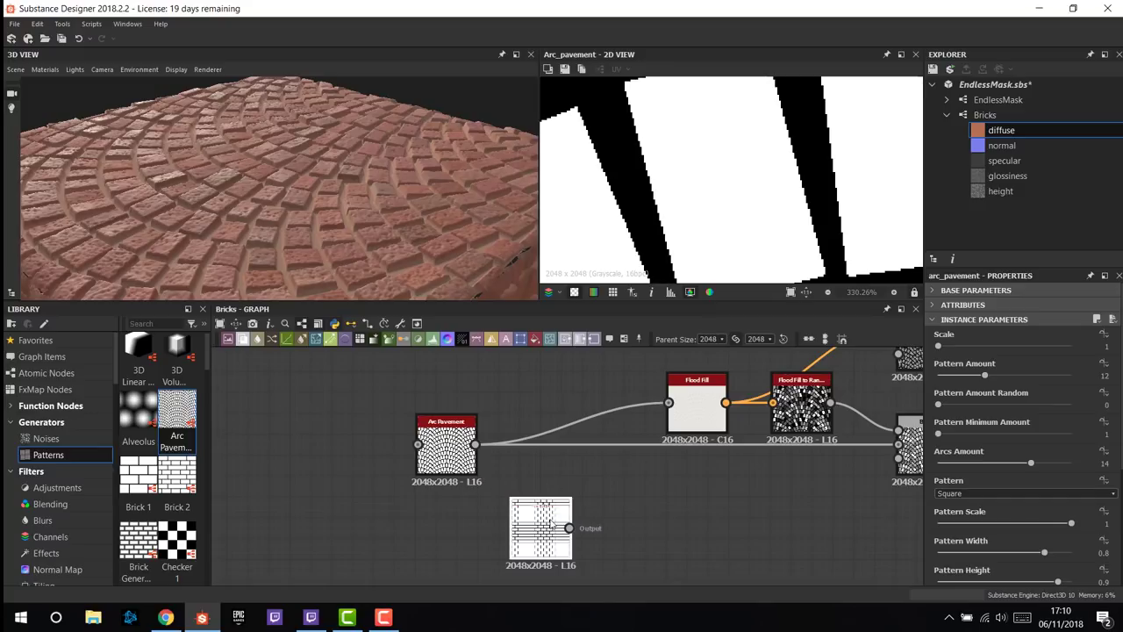
left_click_drag(542, 527, 449, 538)
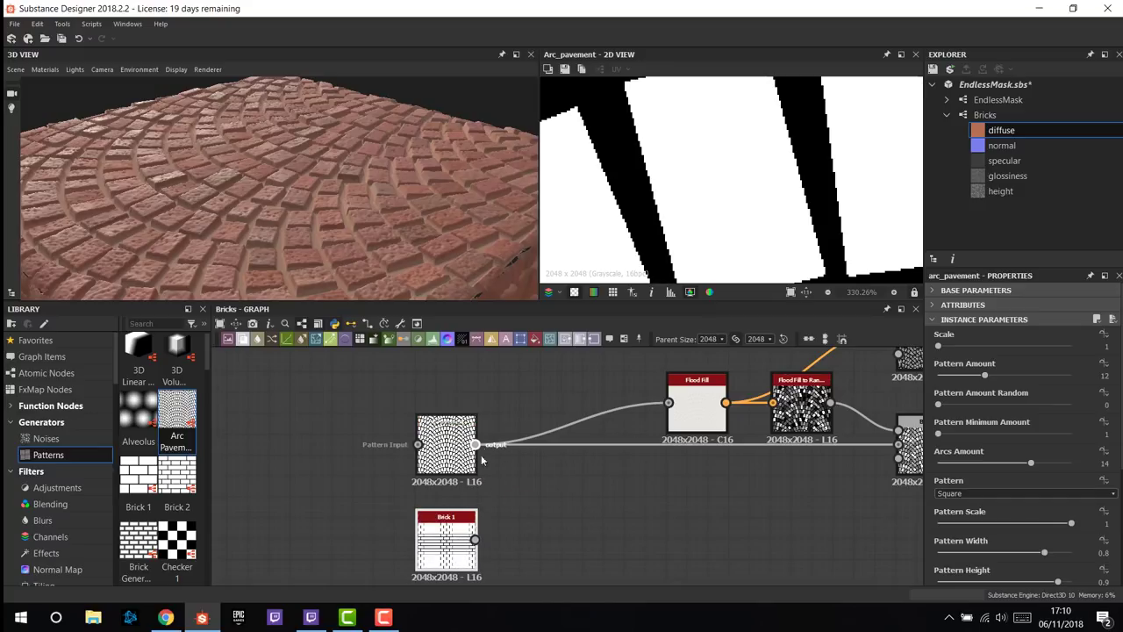
- Transfer the output connections back to Brick 1, restore its place in the chain, and delete the Arc Pavement node
left_click_drag(479, 451, 481, 546, "shift")
left_click(450, 546)
left_click_drag(446, 449, 341, 458)
left_click_drag(433, 529, 453, 444)
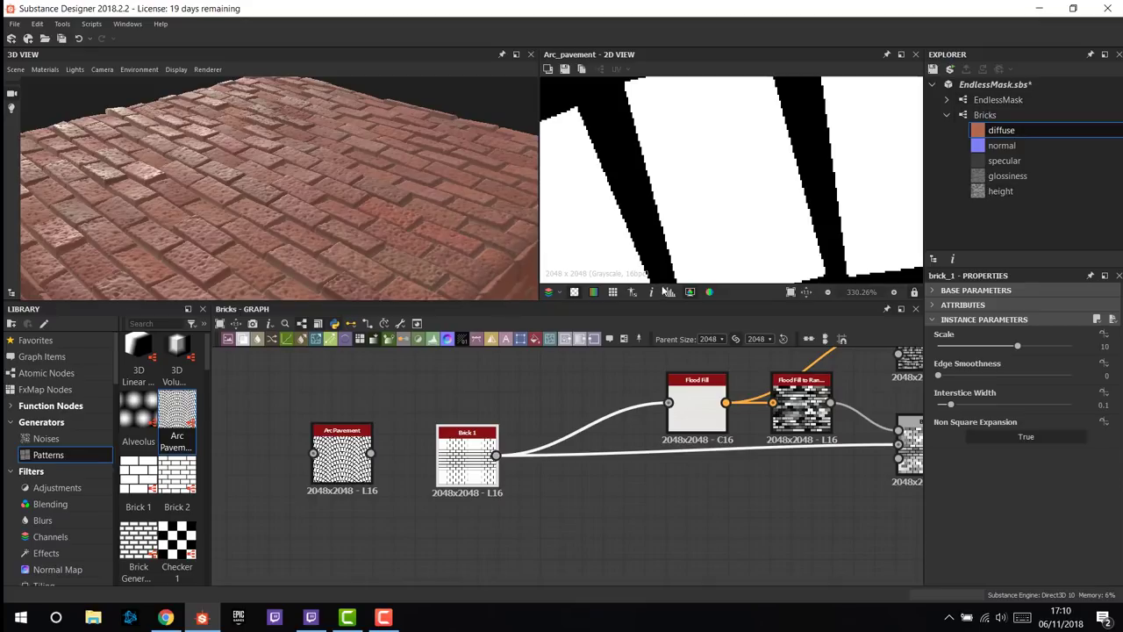
left_click_drag(372, 431, 373, 420)
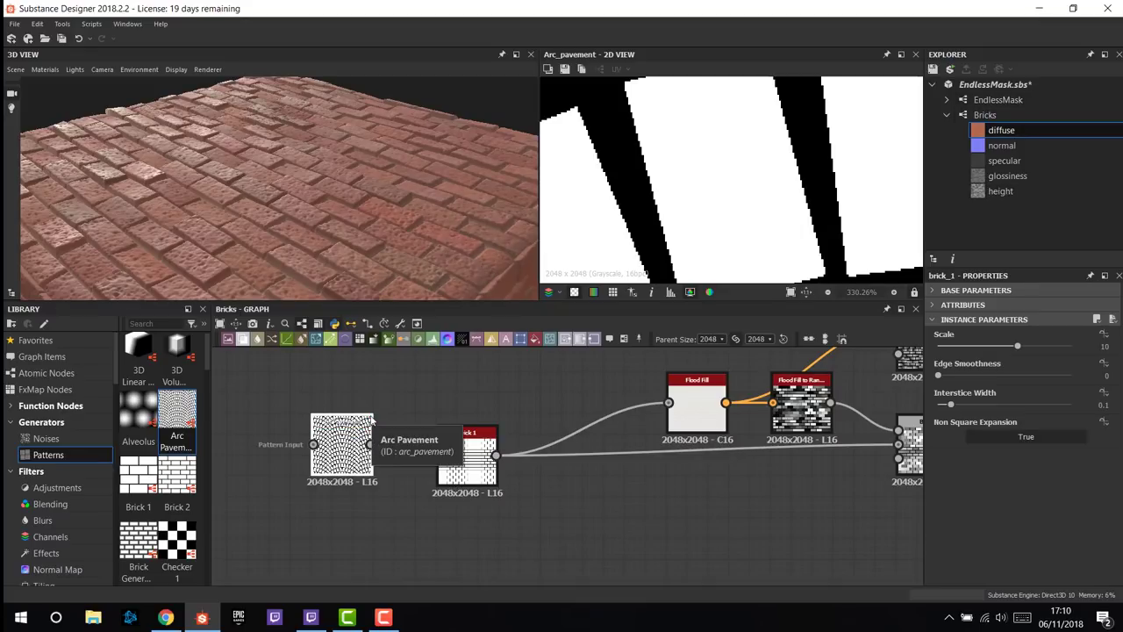
key("Delete")
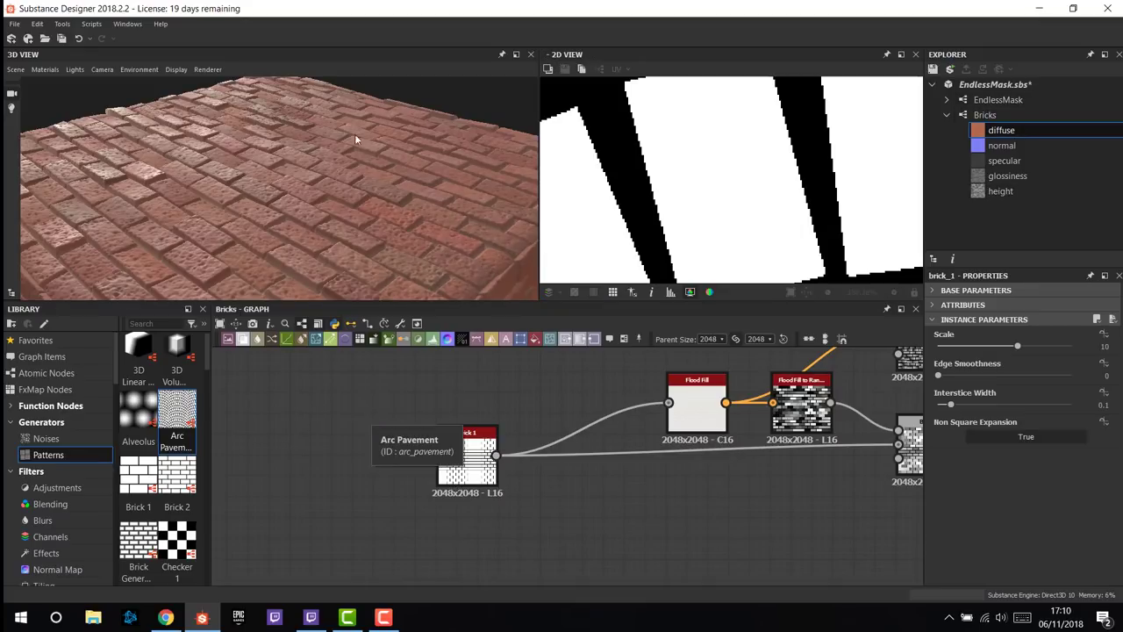
- Review the whole node chain from the Brick 1 pattern through to the output nodes
middle_click_drag(487, 444, 294, 426)
scroll(514, 456, "down", 5)
middle_click_drag(515, 456, 320, 423)
middle_click_drag(584, 466, 308, 425)
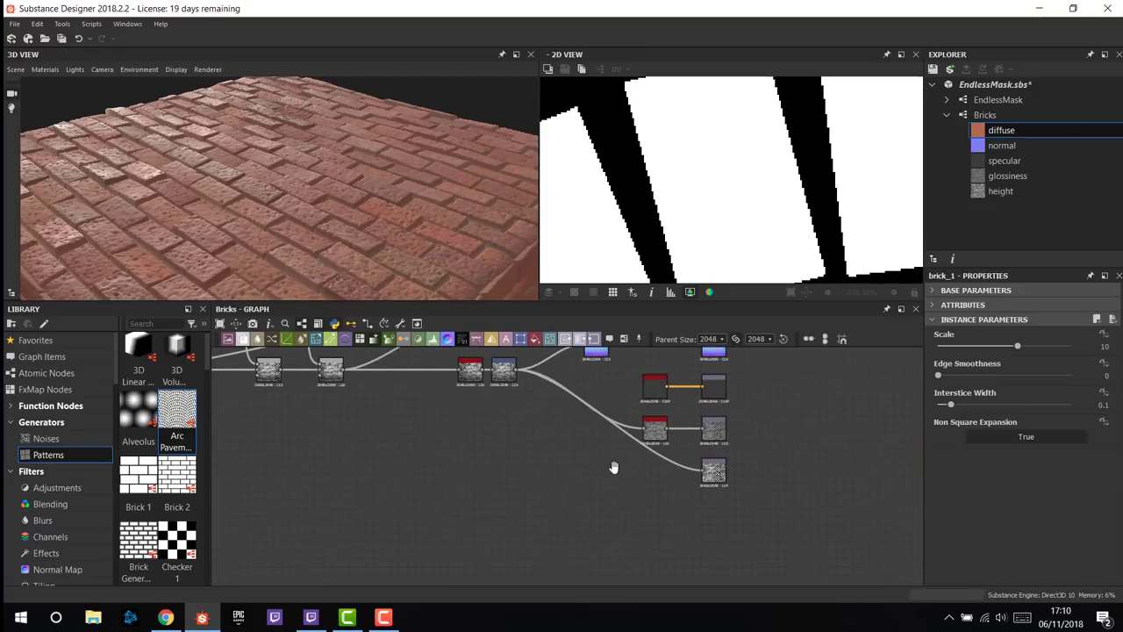
scroll(613, 467, "up", 3)
scroll(649, 507, "down", 6)
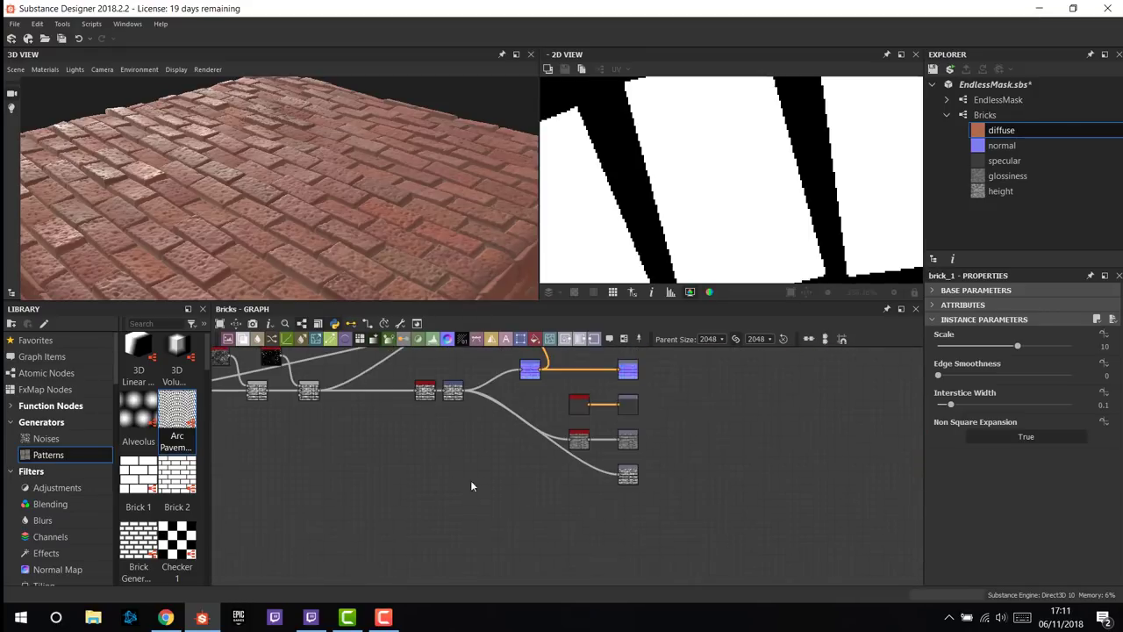
middle_click_drag(466, 481, 639, 519)
scroll(641, 492, "up", 1)
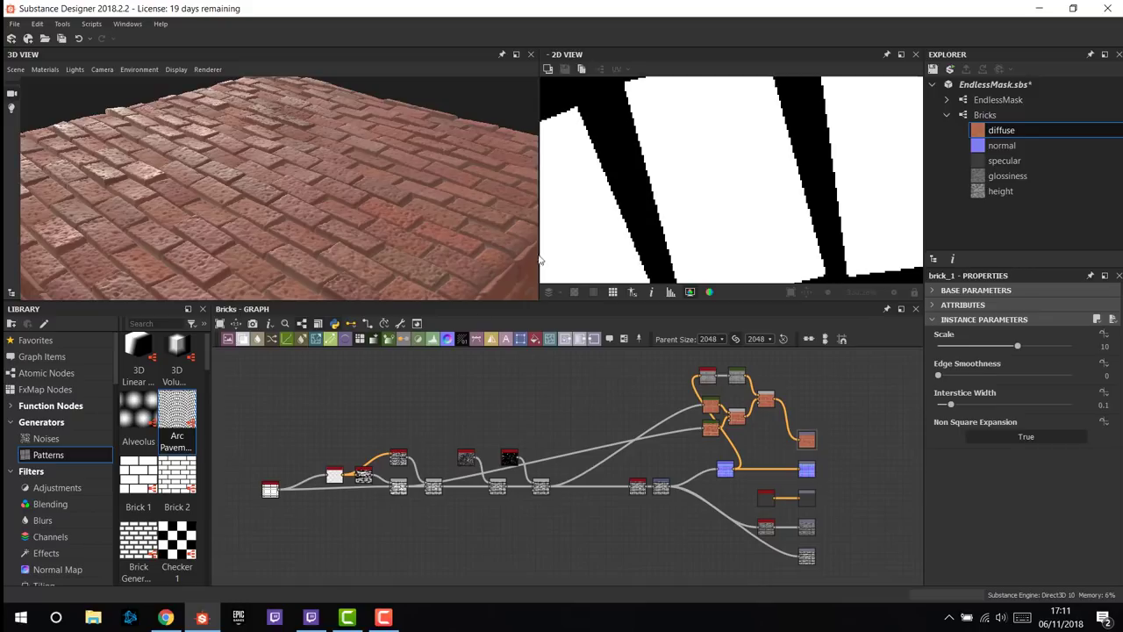
mouse_move(620, 400)
middle_mouse_down()
mouse_move(570, 393)
mouse_move(610, 405)
middle_mouse_up()
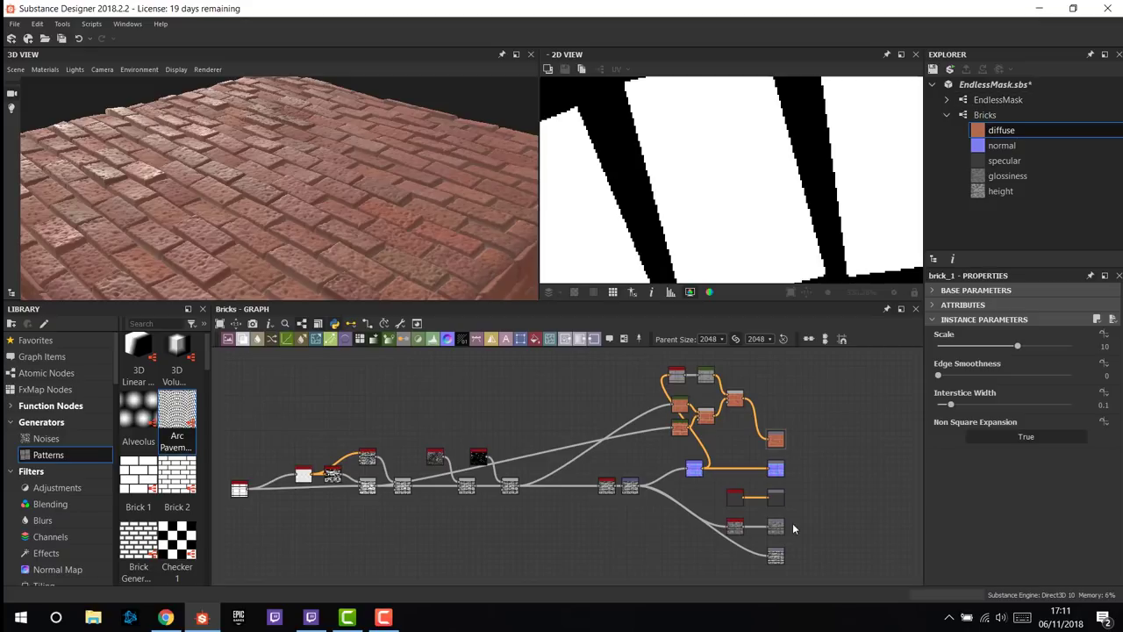
- Add an Output node below the Height output, with the identifier Shape and the label shape
middle_click_drag(792, 523, 794, 435)
scroll(780, 492, "up", 4)
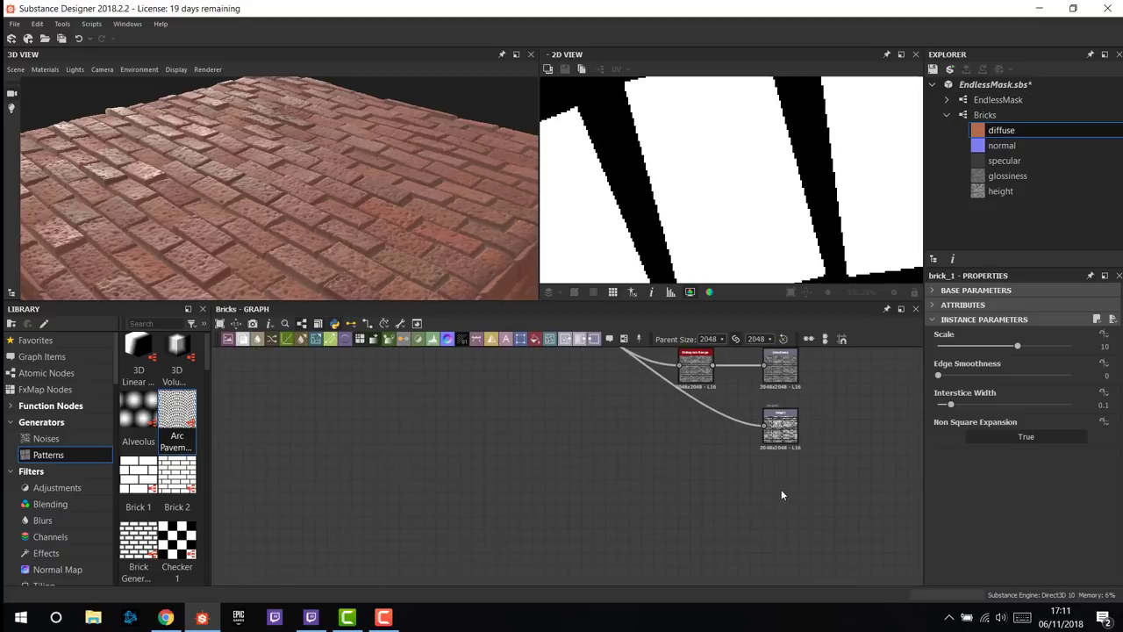
right_click(769, 486)
mouse_move(896, 227)
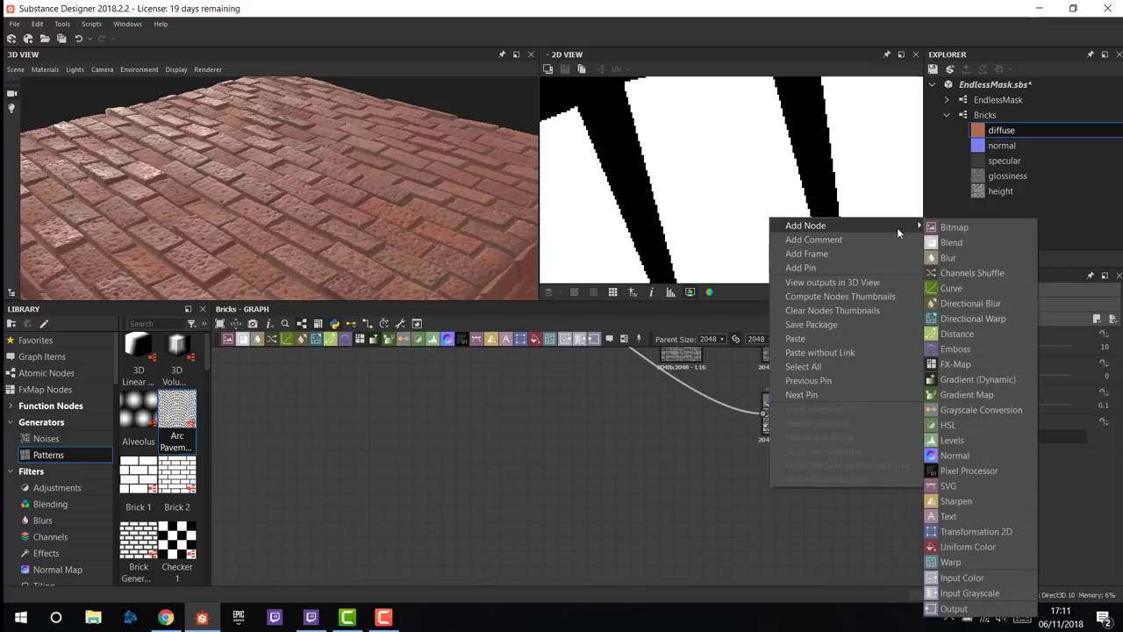
left_click(951, 608)
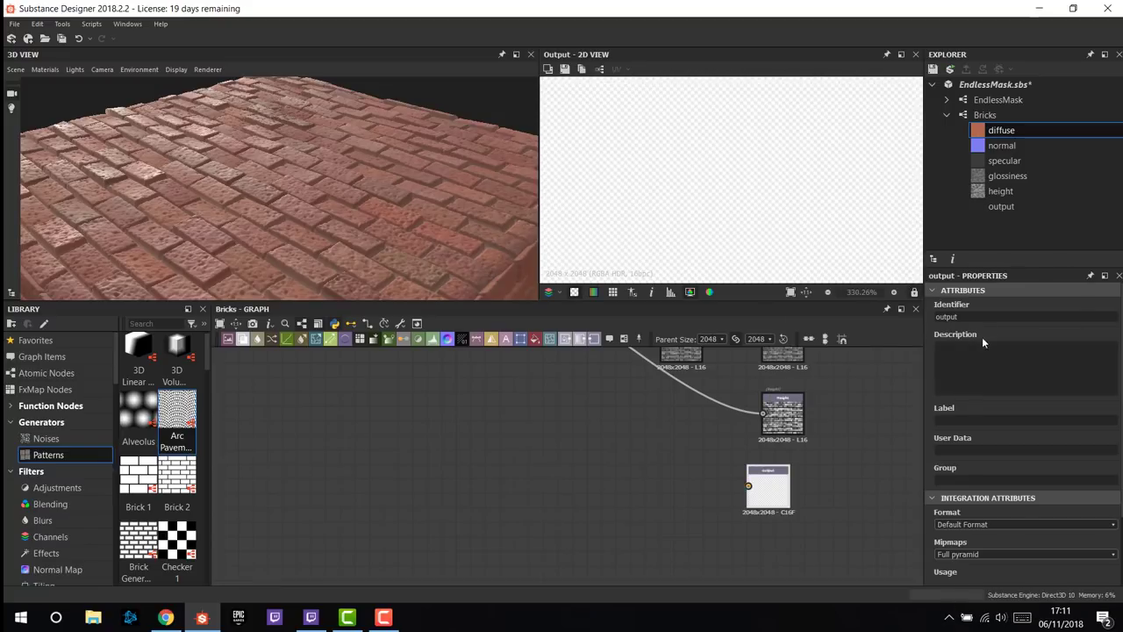
key("ctrl+a")
type("Shapeshape")
- Connect the Brick 1 pattern to the Shape output and check the full black-and-white brick mask
scroll(622, 456, "down", 4)
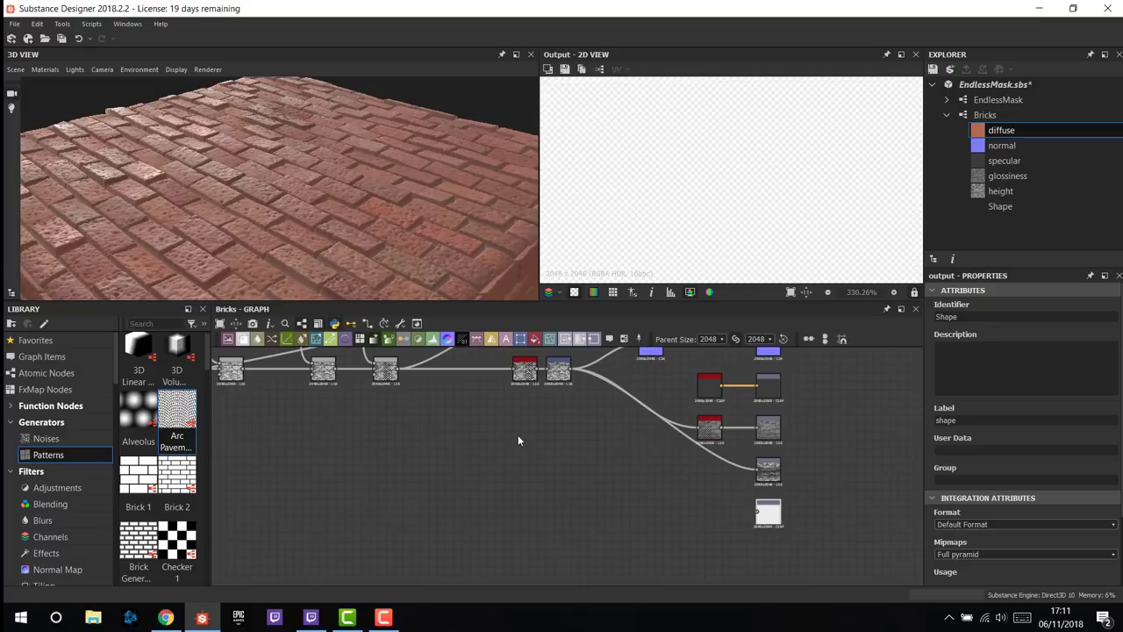
middle_click_drag(544, 431, 760, 437)
scroll(617, 442, "down", 1)
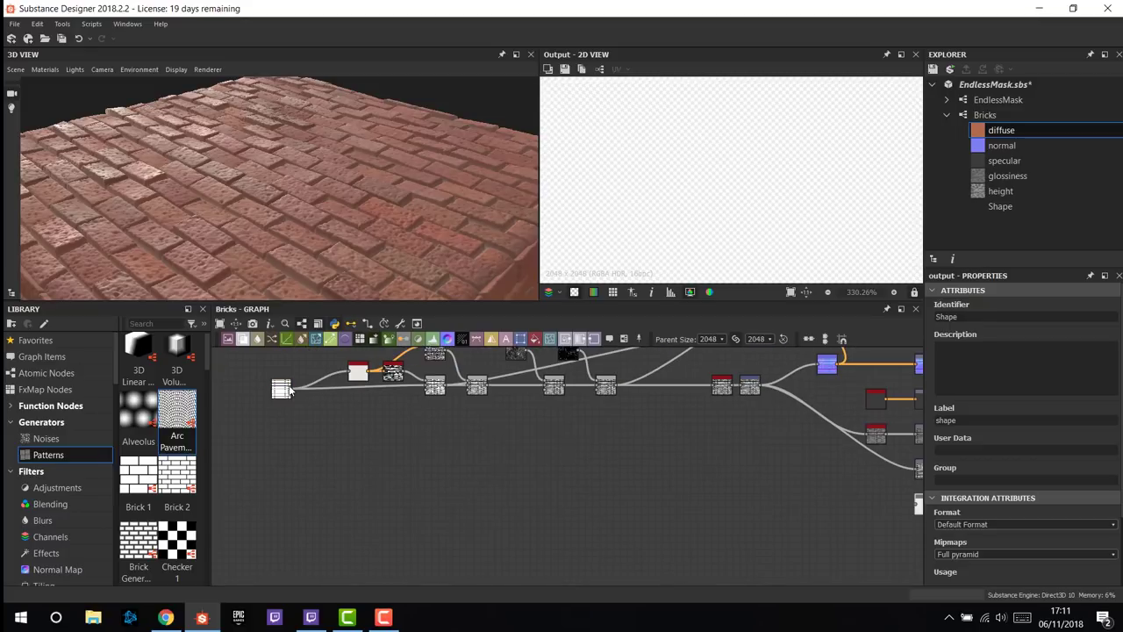
left_click_drag(293, 392, 913, 499)
middle_click_drag(828, 420, 642, 435)
scroll(724, 167, "down", 10)
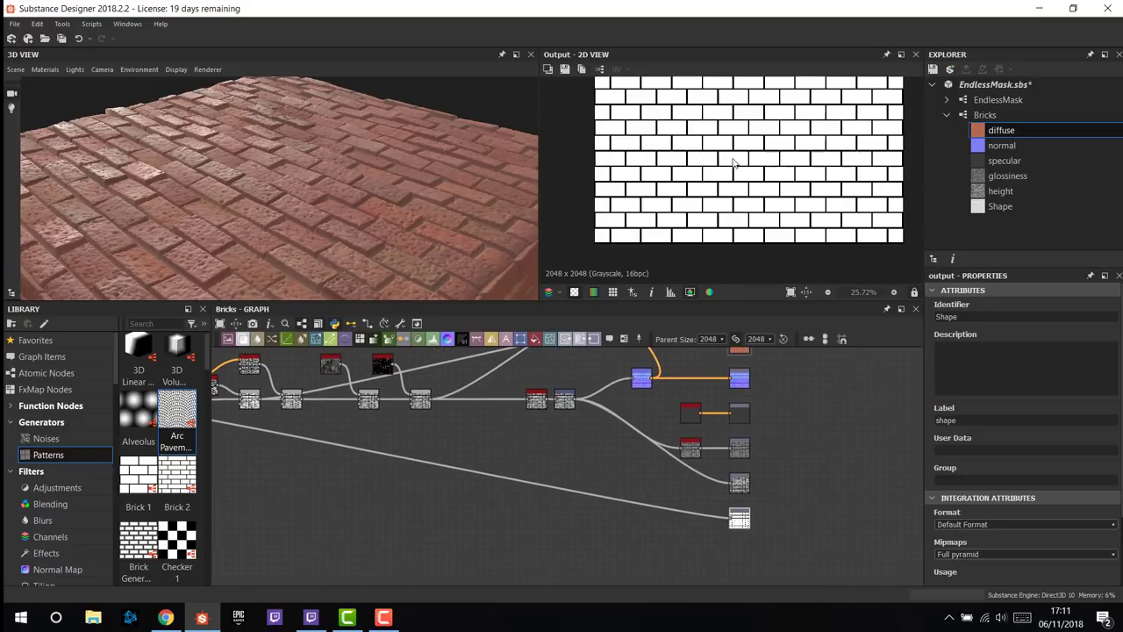
scroll(747, 154, "down", 2)
scroll(727, 163, "up", 2)
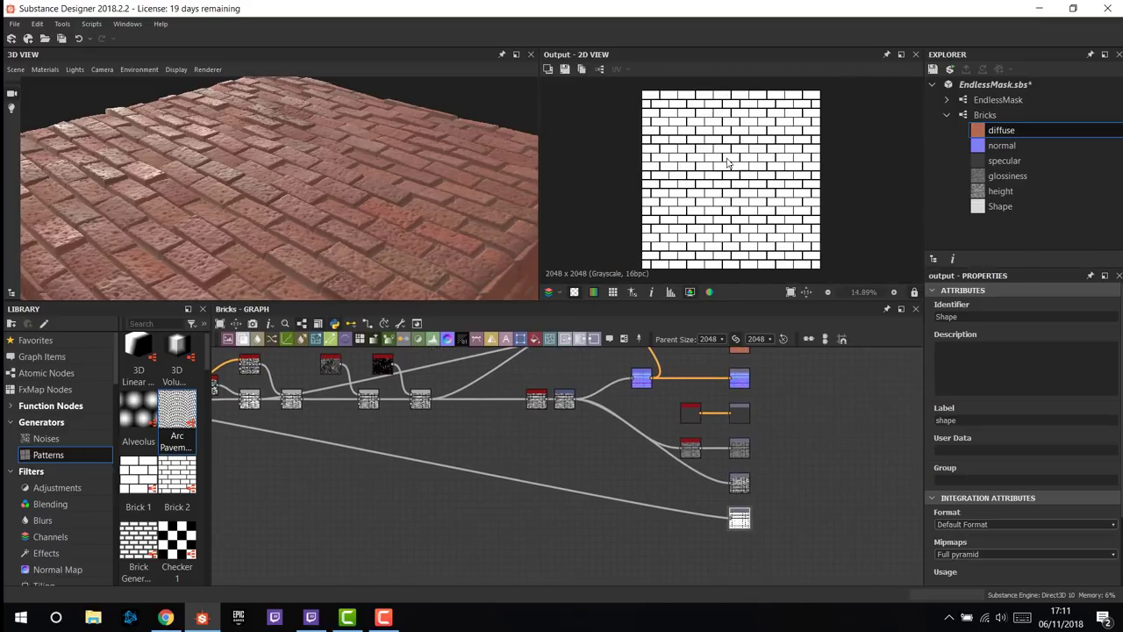
- Follow the chain from Brick 1 to the Transformation 2D node and preview its grayscale height
middle_click_drag(501, 423, 692, 459)
scroll(351, 434, "up", 3)
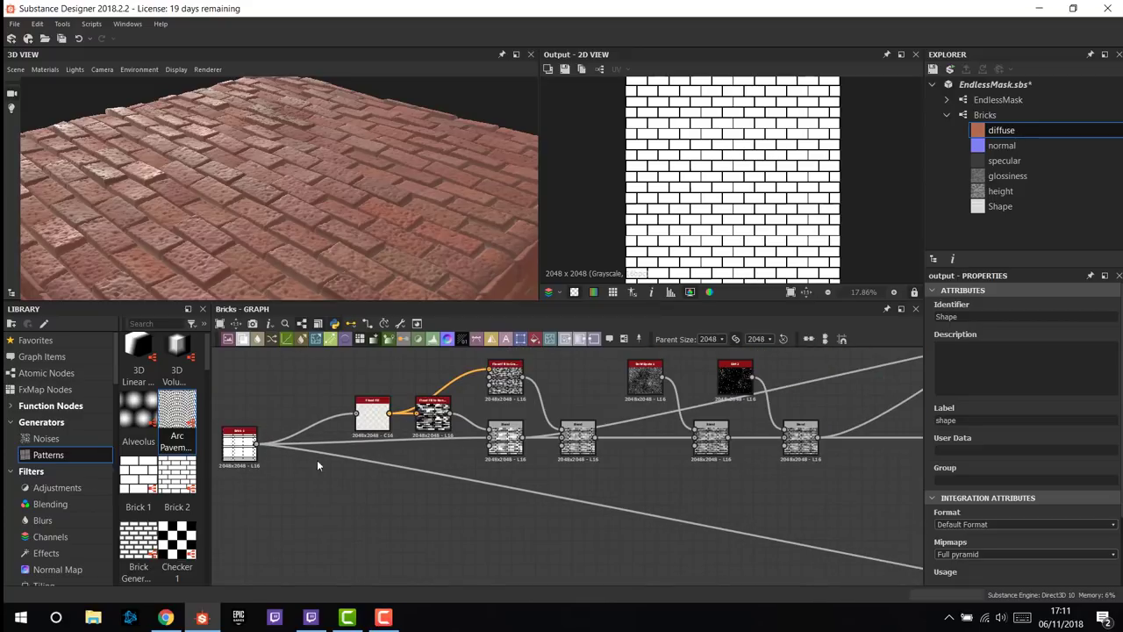
middle_click_drag(712, 475, 382, 468)
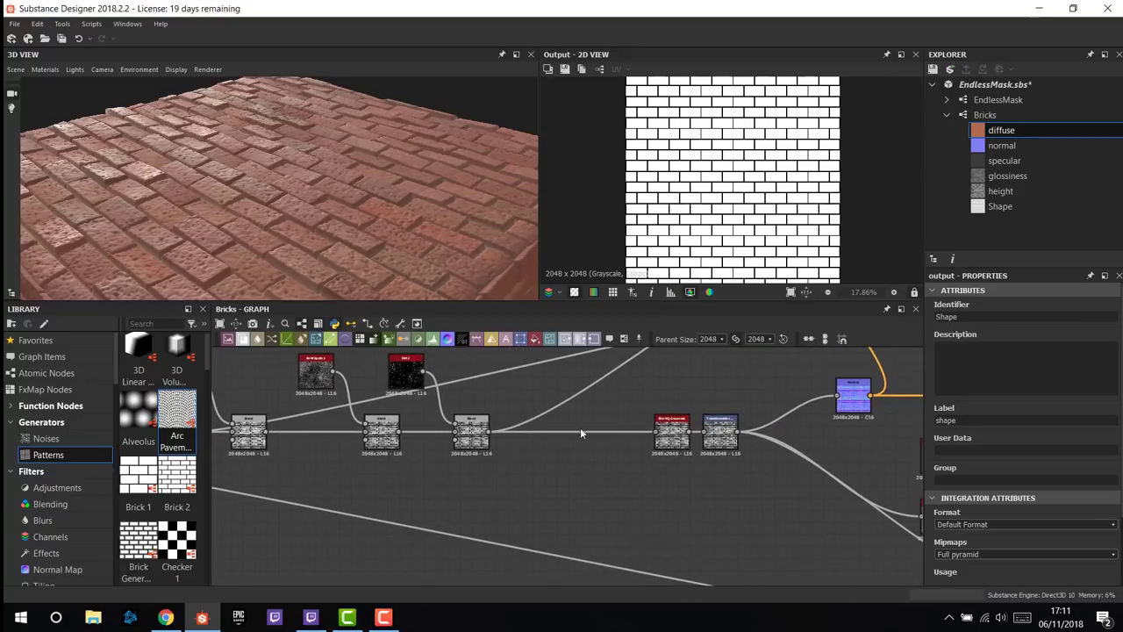
middle_click_drag(678, 427, 541, 360)
scroll(562, 391, "up", 3)
left_click(610, 362)
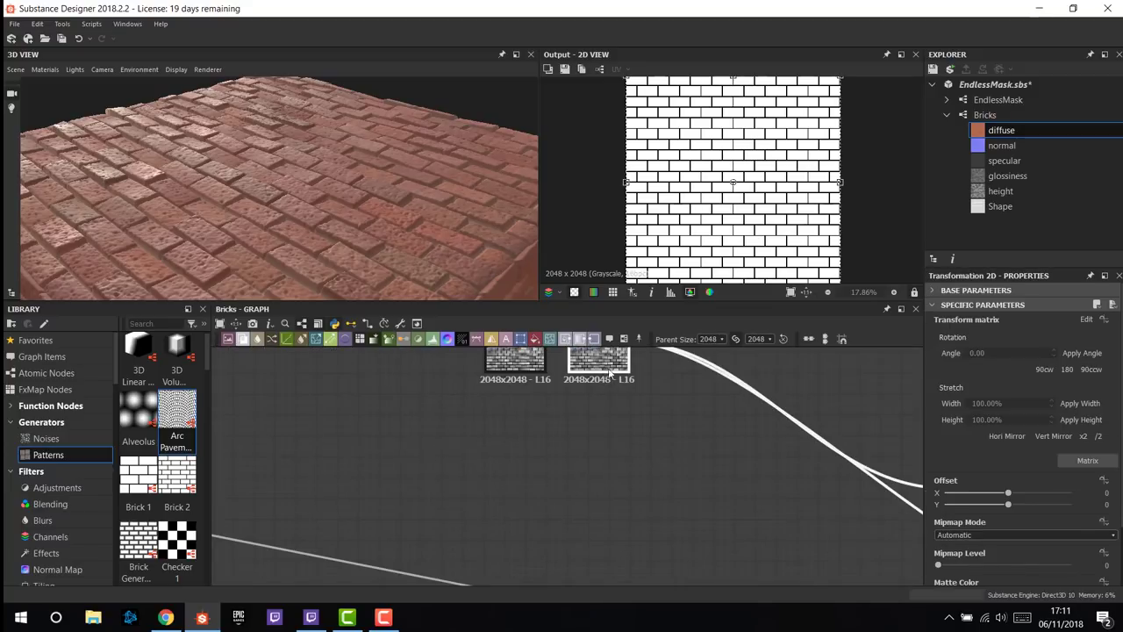
middle_click_drag(617, 361, 544, 454)
double_click(538, 408)
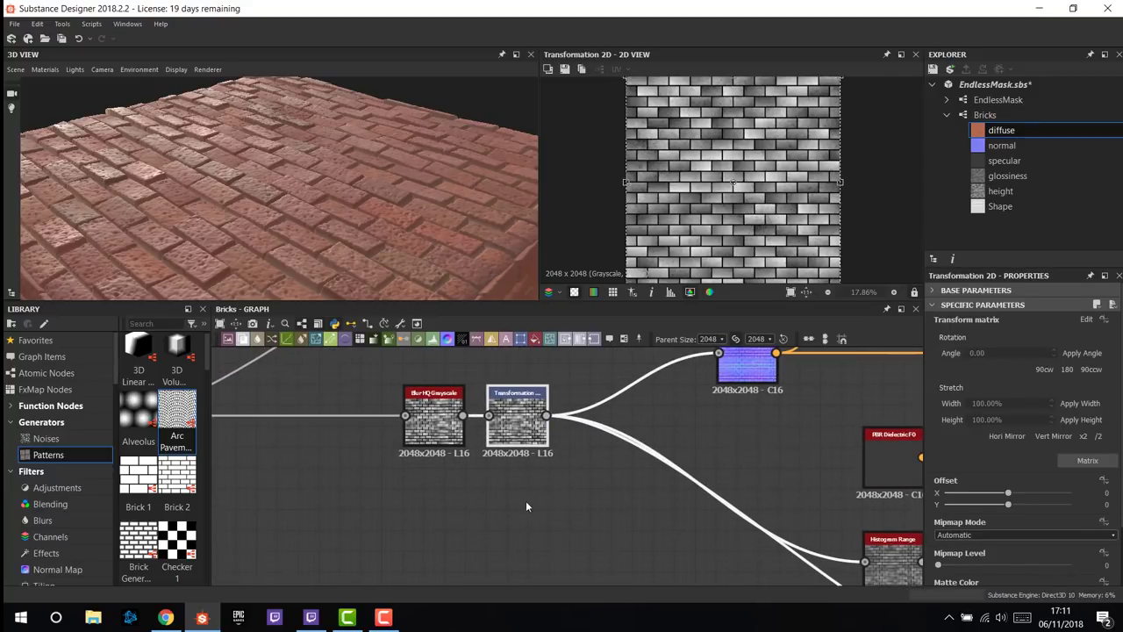
- Add a Levels node fed by the Transformation 2D output and position it below the main chain
left_click(526, 506)
left_click_drag(429, 339, 578, 501)
left_click_drag(545, 416, 552, 499)
scroll(577, 513, "down", 1)
middle_click_drag(577, 514, 507, 455)
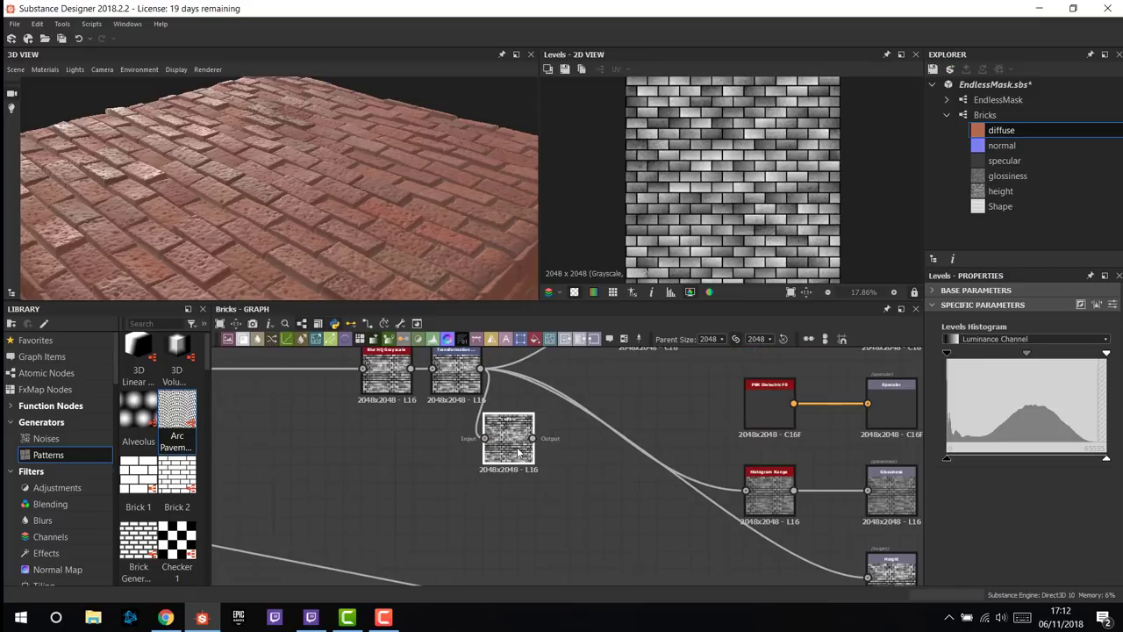
left_click_drag(507, 455, 508, 507)
middle_click_drag(563, 471, 522, 388)
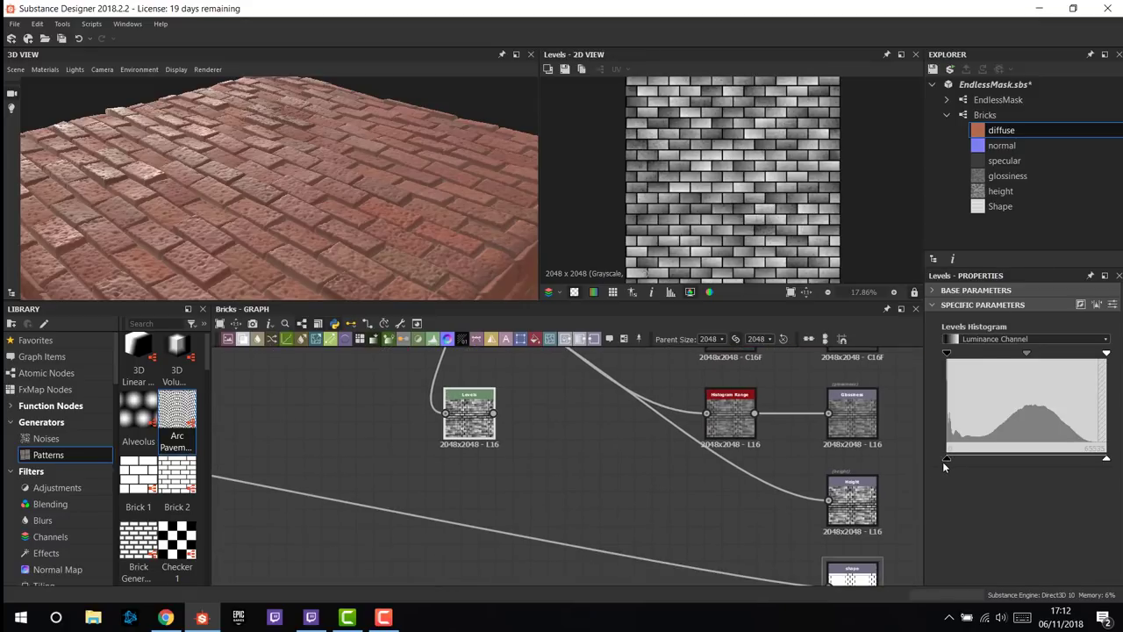
- Narrow the Levels input range close to black so the brick height becomes a hard black-and-white mask
mouse_move(1106, 458)
left_mouse_down()
mouse_move(1048, 459)
mouse_move(1108, 464)
left_mouse_up()
left_click_drag(947, 457, 910, 469)
mouse_move(947, 354)
left_mouse_down()
mouse_move(1030, 355)
mouse_move(945, 357)
left_mouse_up()
left_click_drag(1107, 353, 966, 358)
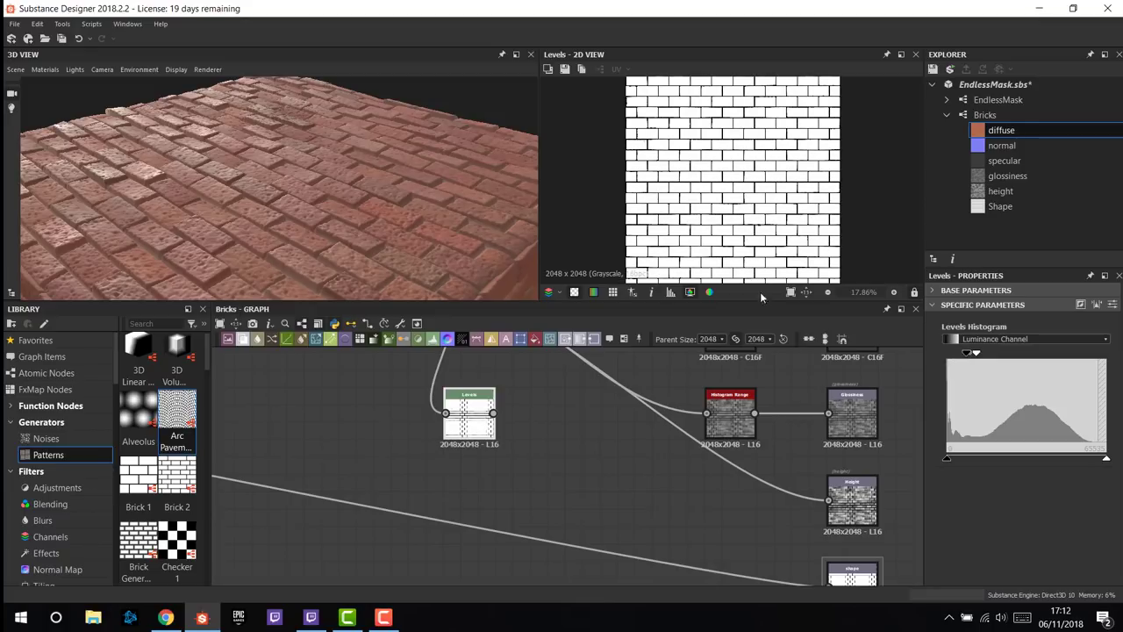
scroll(728, 227, "up", 6)
- Move the Levels node closer to the Height and Shape outputs
middle_click_drag(541, 473, 570, 628)
scroll(553, 491, "down", 3)
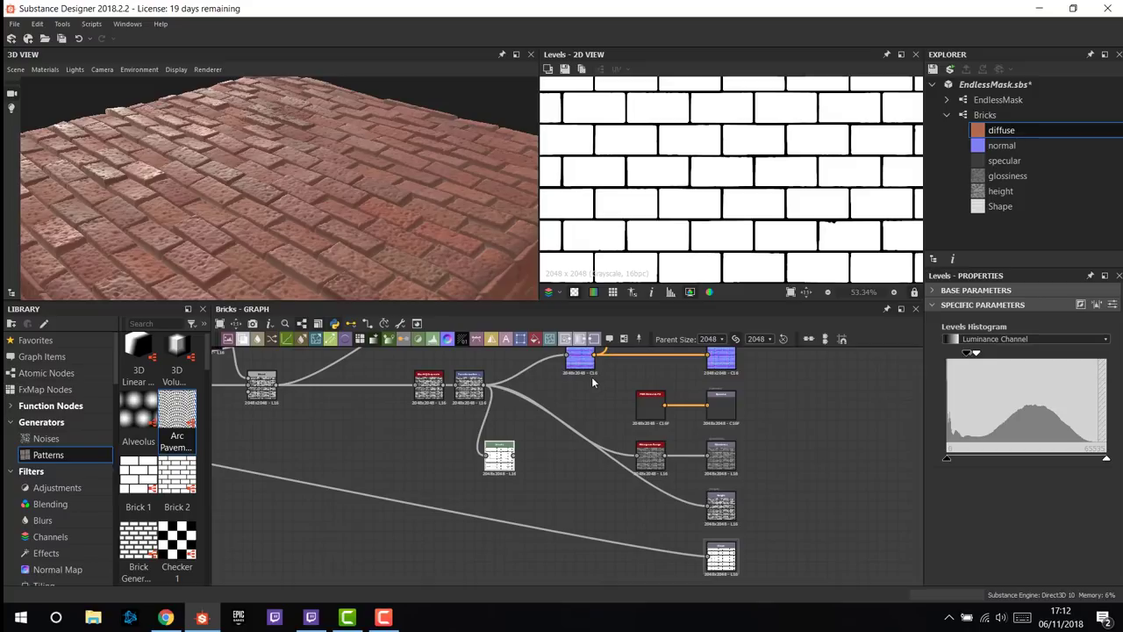
left_click_drag(517, 465, 618, 506)
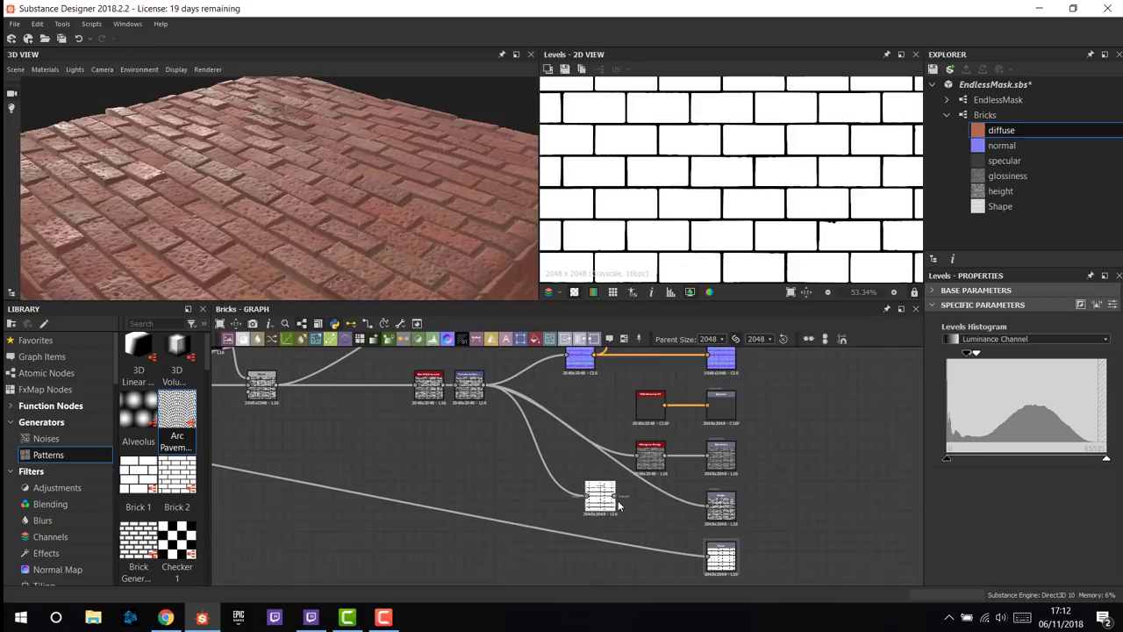
middle_click_drag(632, 511, 647, 495)
- Examine the Shape output's brick mask and its attributes alongside the Levels node
scroll(721, 535, "up", 5)
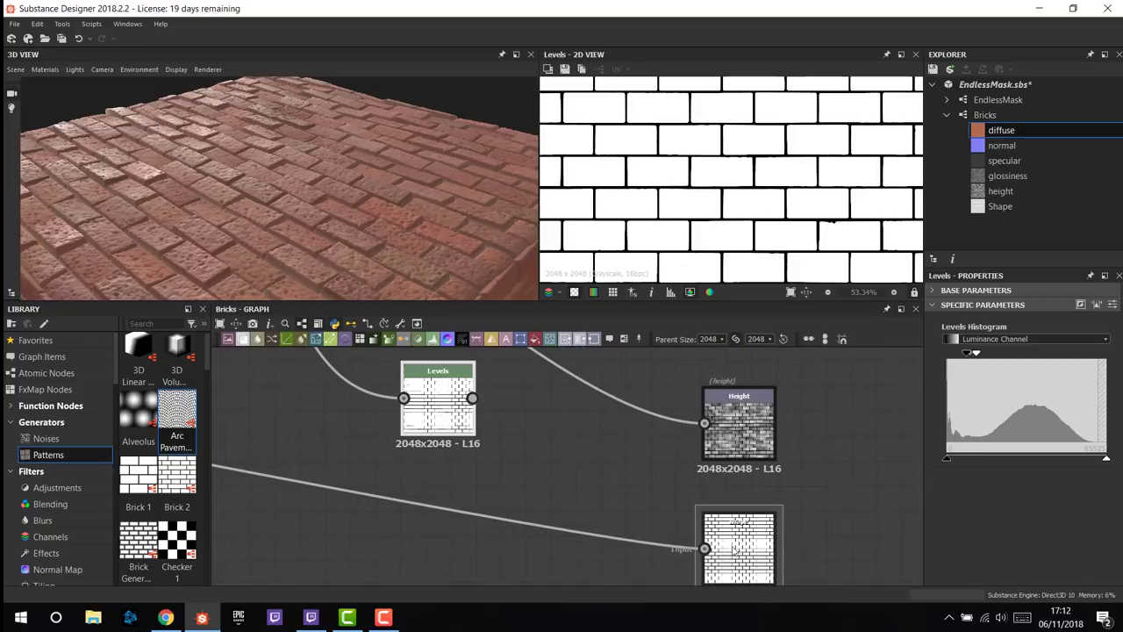
middle_click_drag(745, 554, 691, 457)
scroll(691, 458, "up", 2)
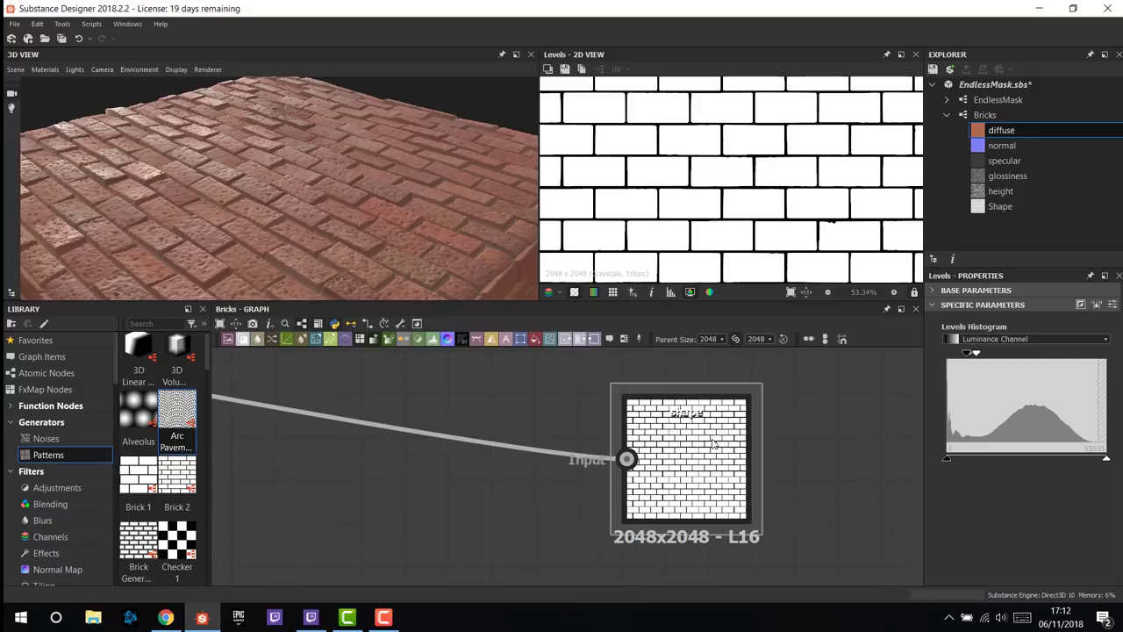
left_click(713, 444)
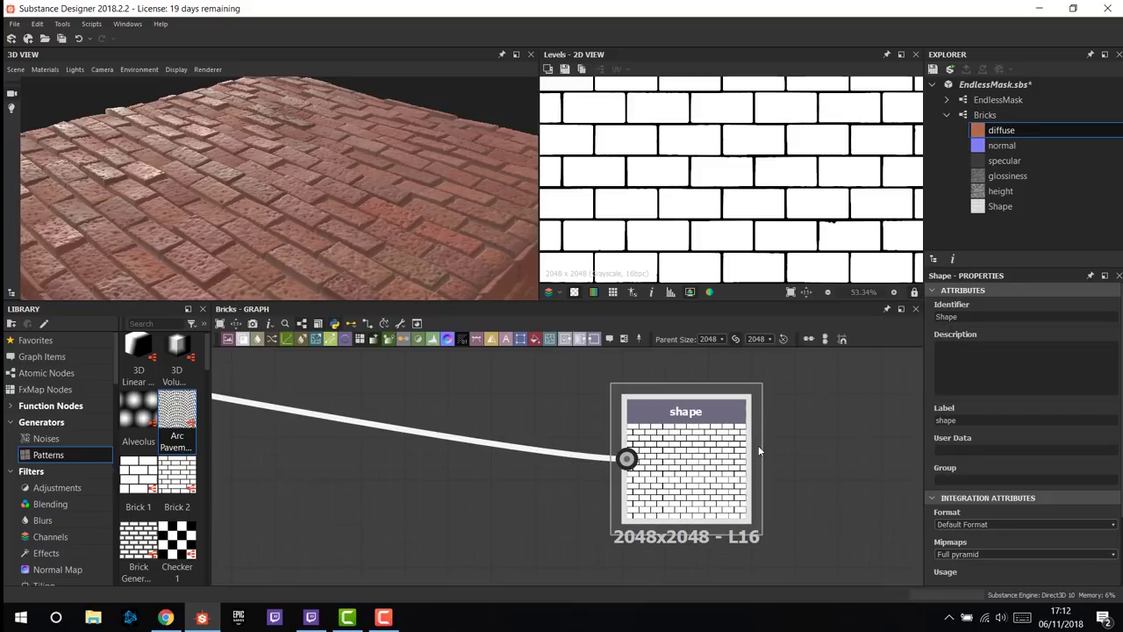
scroll(752, 444, "down", 3)
middle_click_drag(598, 419, 685, 488)
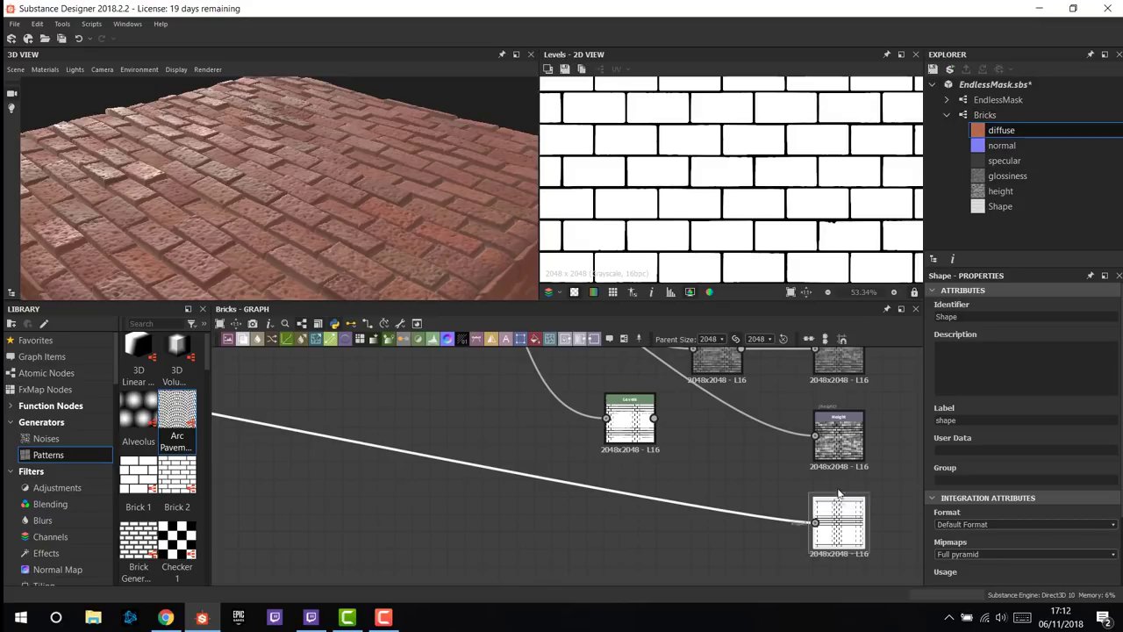
- Add an EndlessMask instance to the Bricks graph and feed the Levels output into its input
left_click_drag(1000, 99, 566, 527)
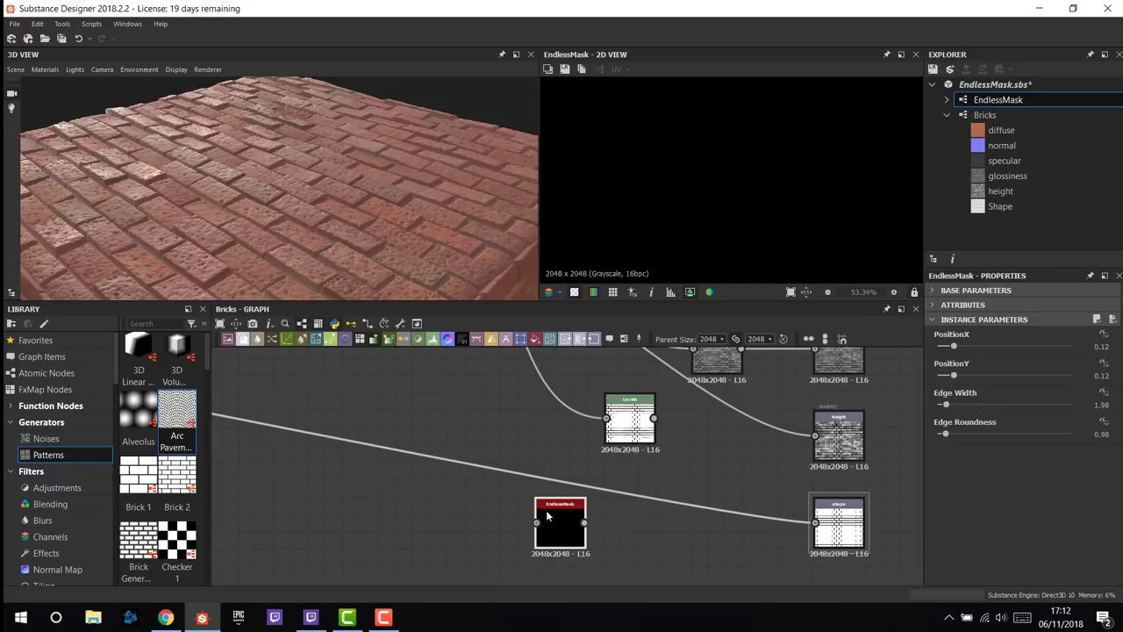
left_click_drag(567, 520, 620, 536)
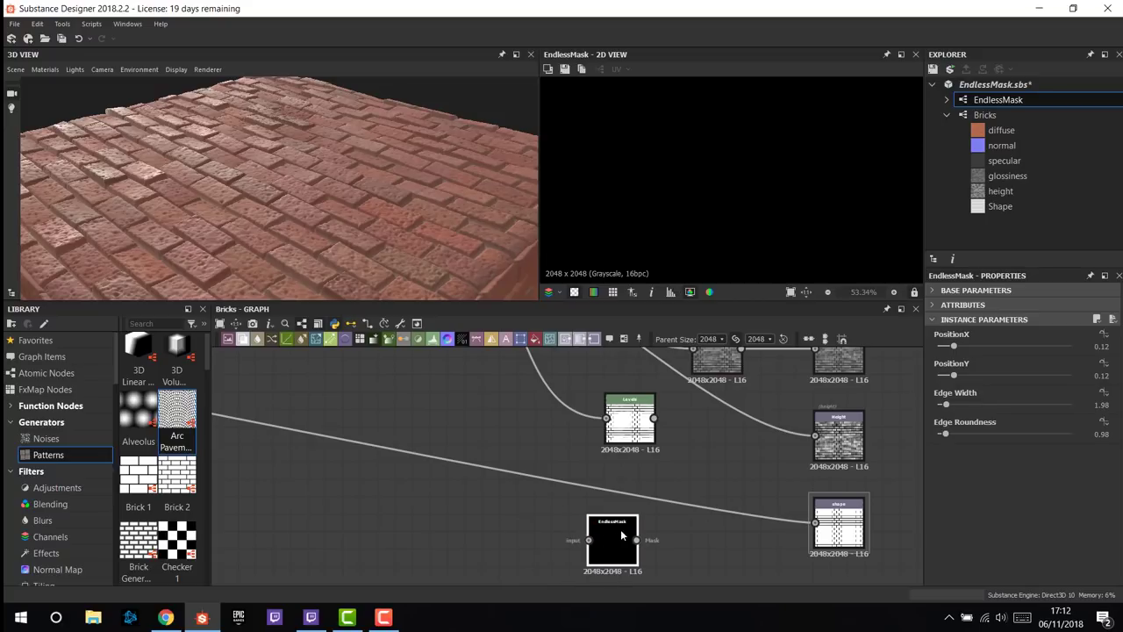
middle_click_drag(614, 551, 599, 475)
left_click_drag(600, 479, 635, 496)
middle_click_drag(633, 496, 604, 534)
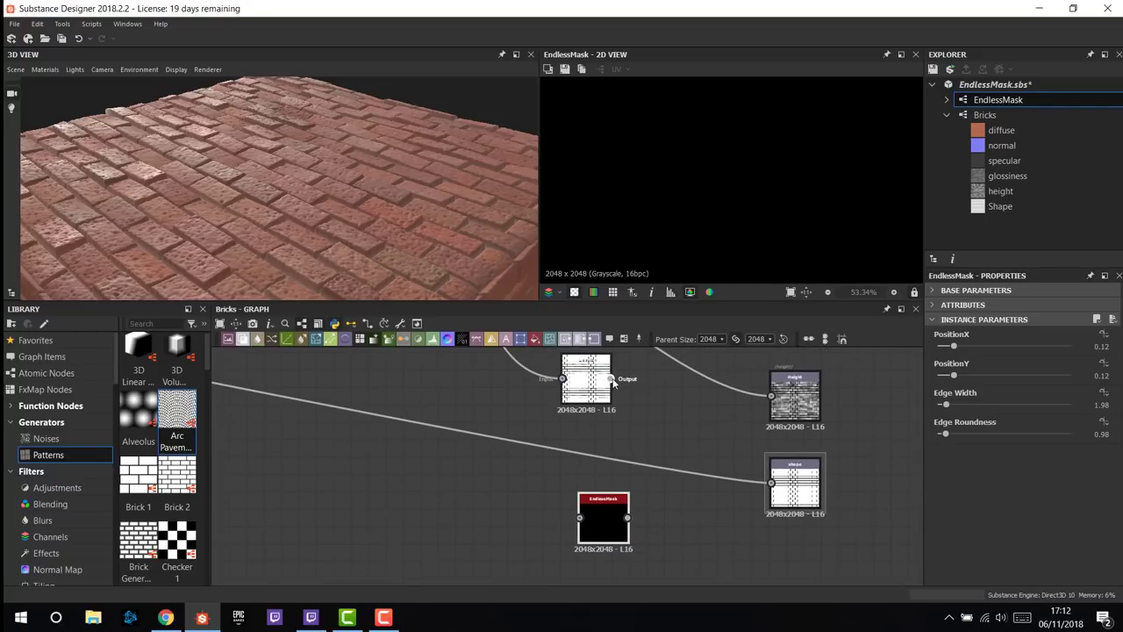
left_click_drag(611, 379, 613, 520)
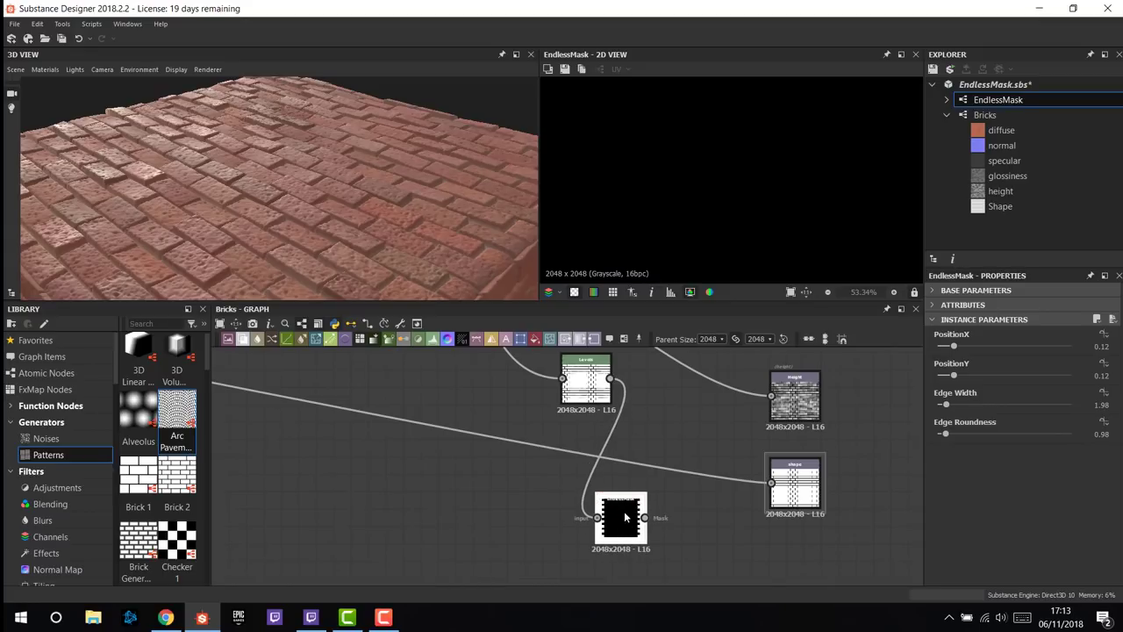
left_click_drag(593, 384, 540, 401)
- Set the EndlessMask node's PositionX and PositionY to 0.07, Edge Width to 1.72 and Edge Roundness to 0.63
scroll(626, 523, "up", 5)
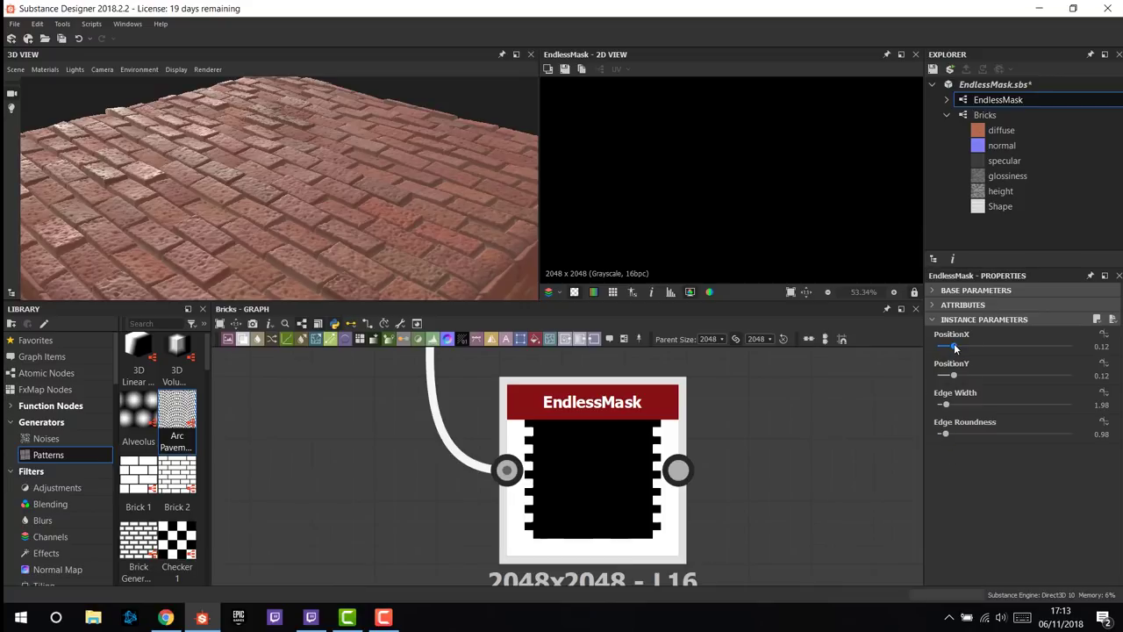
left_click_drag(955, 348, 943, 434)
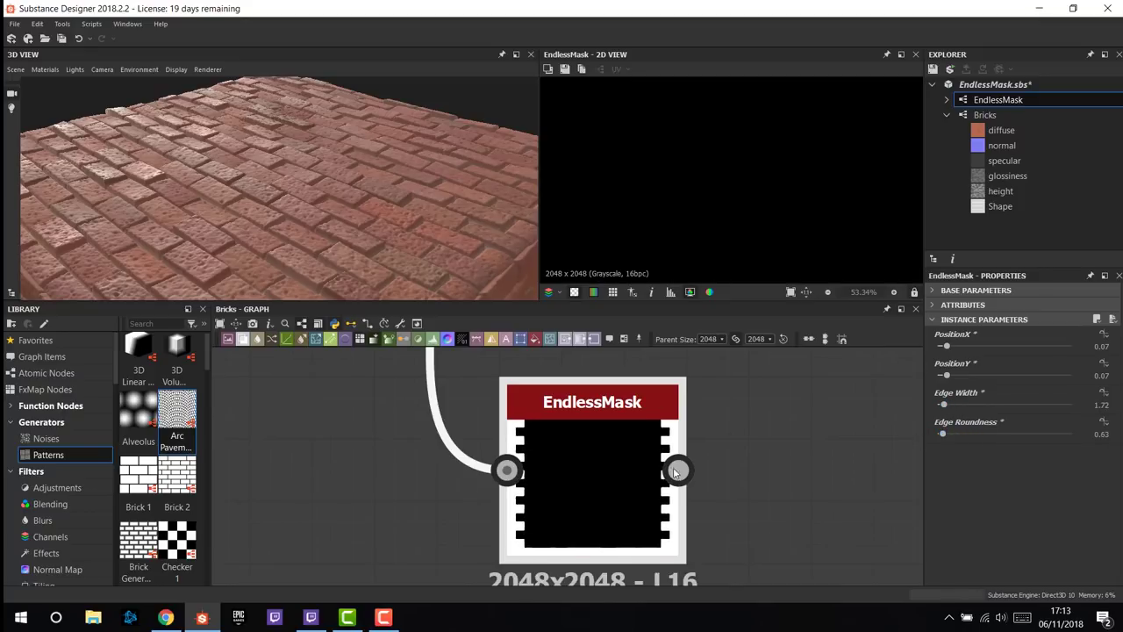
- Delete the Levels and EndlessMask nodes from the Bricks graph
scroll(674, 471, "down", 5)
middle_click_drag(644, 466, 617, 562)
scroll(605, 457, "down", 1)
scroll(618, 561, "down", 2)
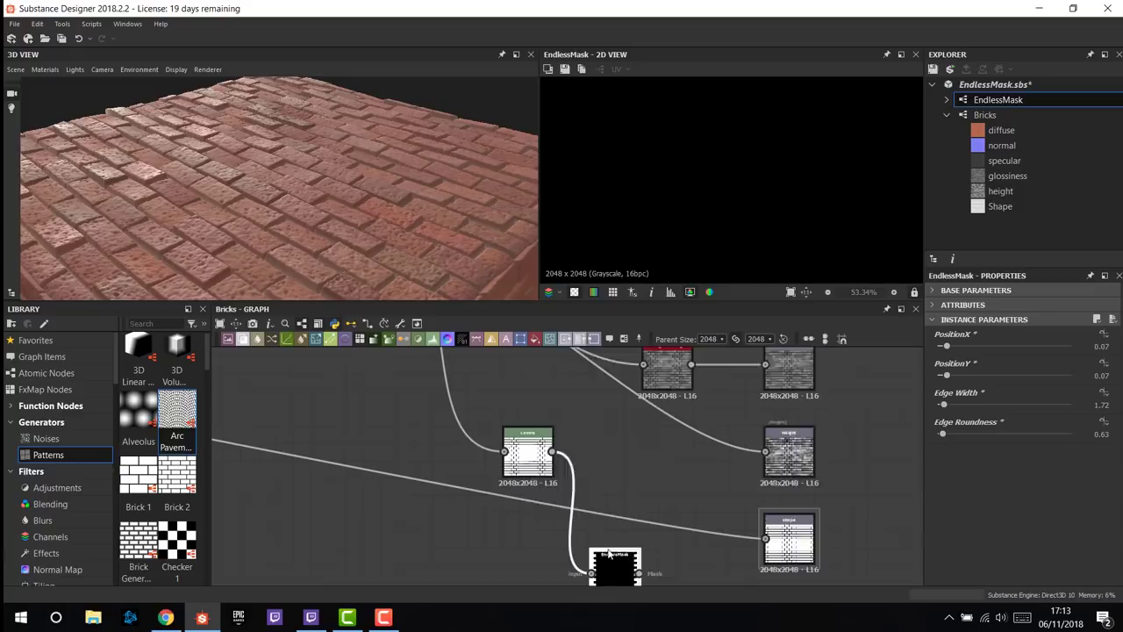
left_click(546, 472)
middle_click_drag(546, 472, 515, 445)
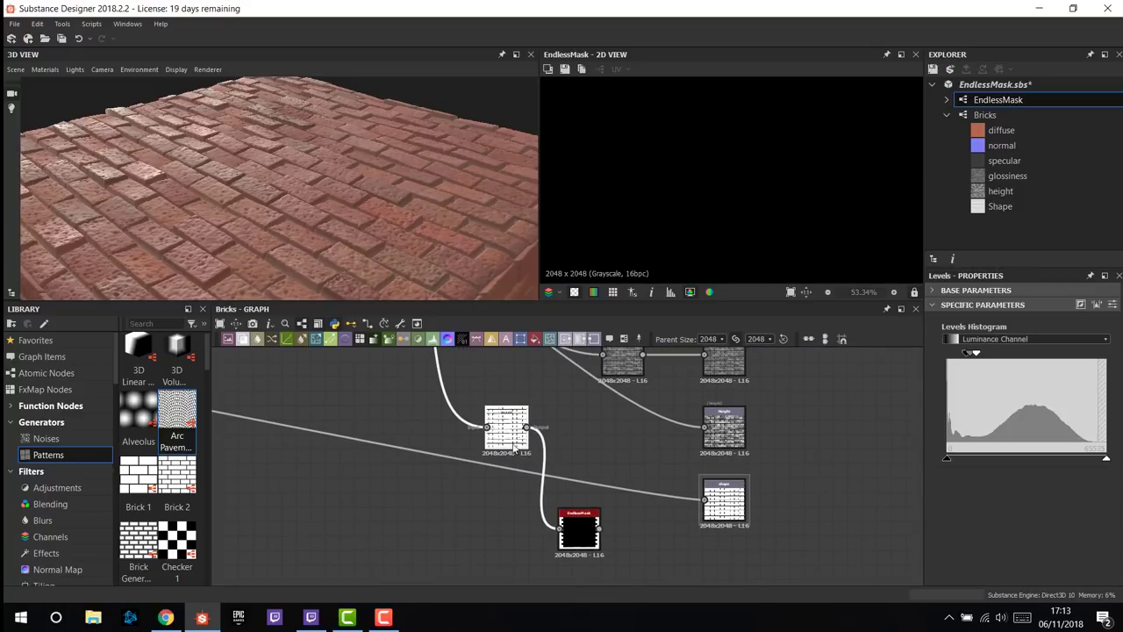
left_click_drag(516, 443, 516, 546)
left_click_drag(428, 505, 564, 558)
key("Delete")
middle_click_drag(606, 454, 670, 474)
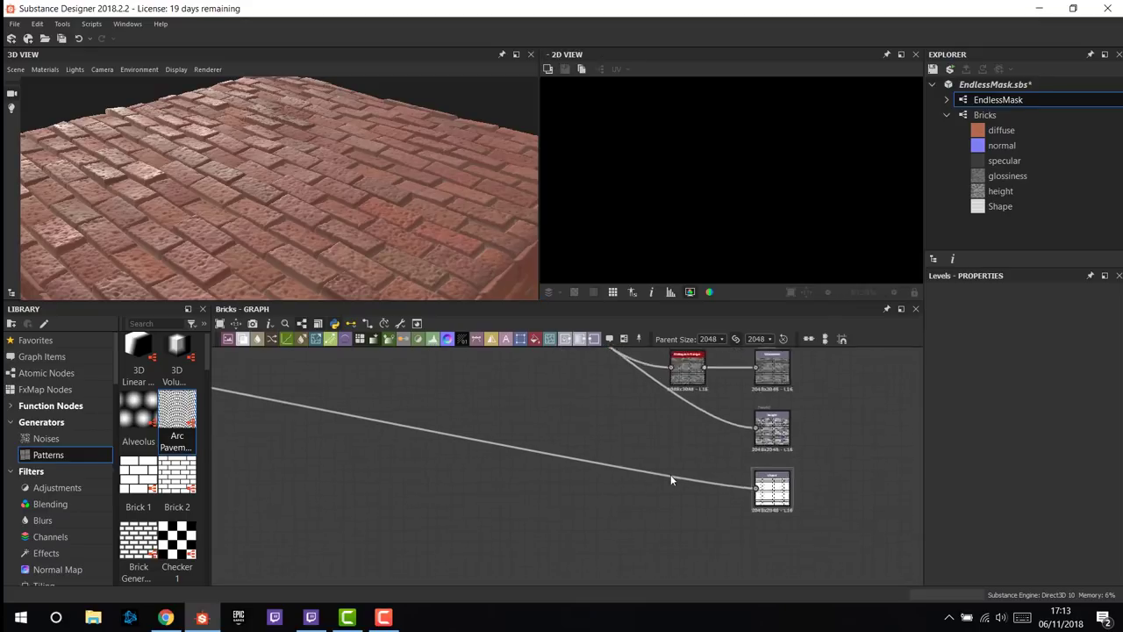
scroll(671, 479, "down", 6)
middle_click_drag(602, 494, 570, 498)
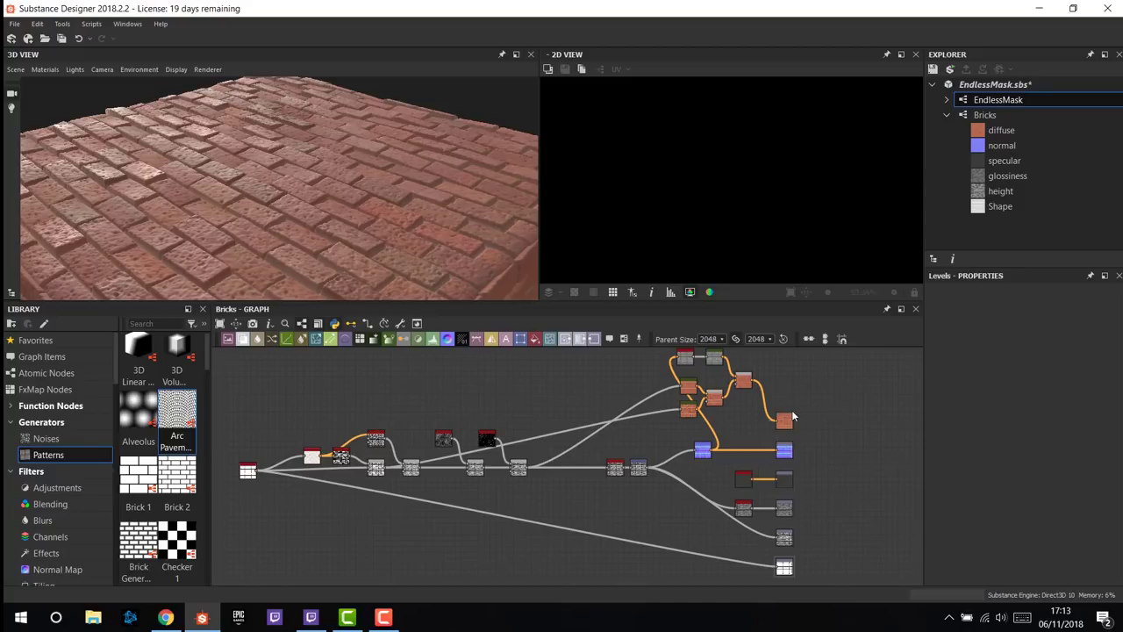
scroll(792, 418, "up", 6)
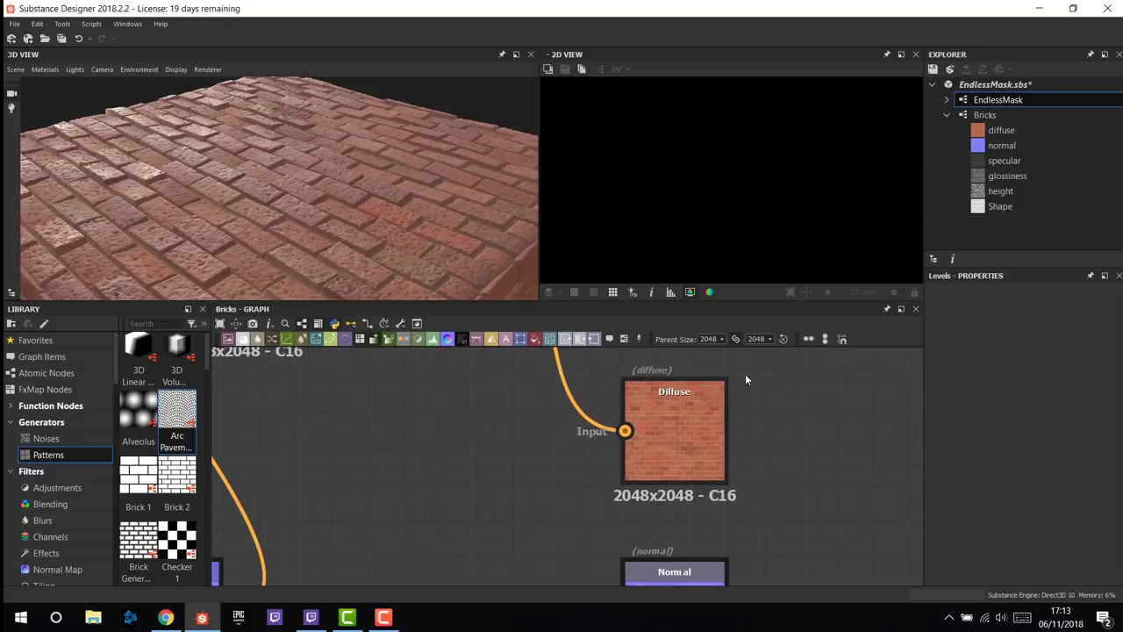
left_click(980, 120)
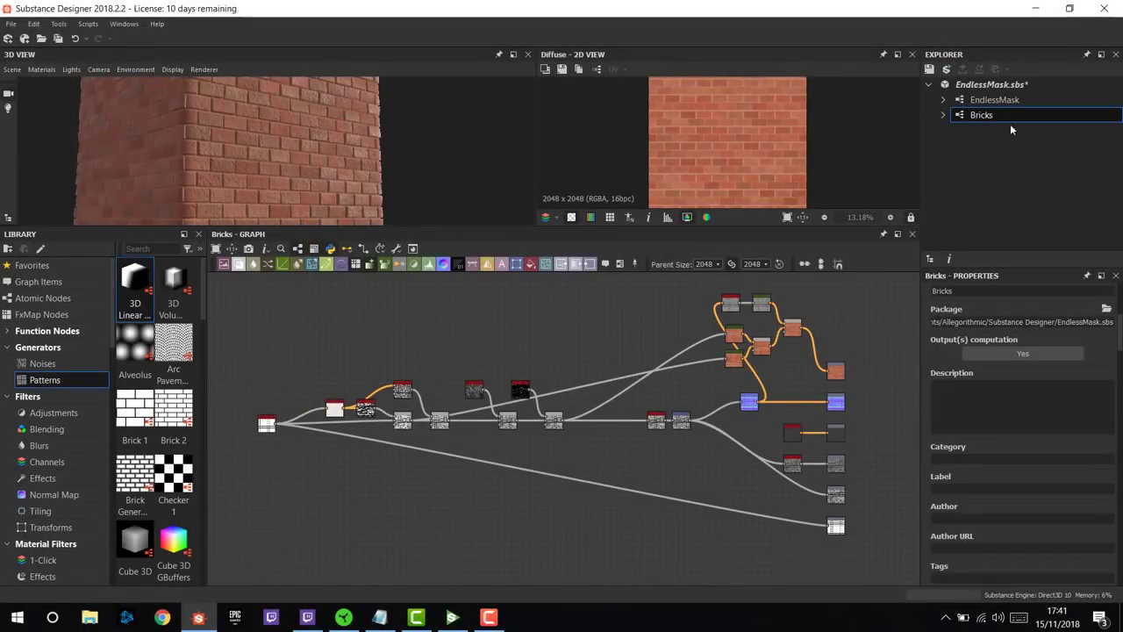
- Create a new Substance graph named EndlessBricks in the EndlessMask package, using the Physically Based (Specular/Glossiness) template
left_click(982, 84)
right_click(981, 87)
mouse_move(1023, 97)
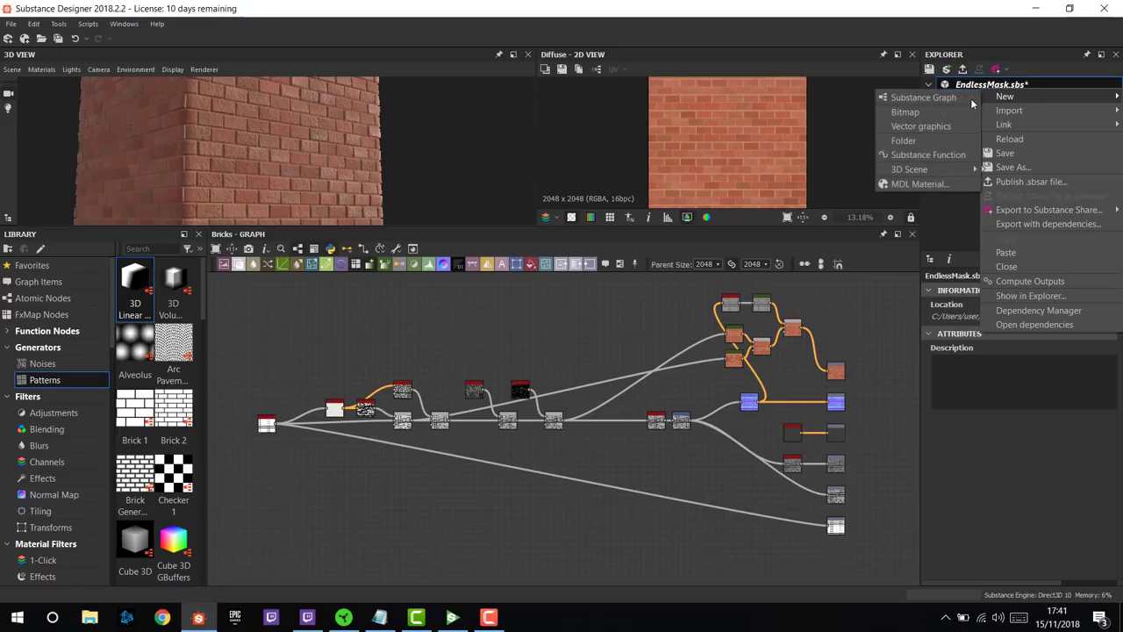
left_click(970, 98)
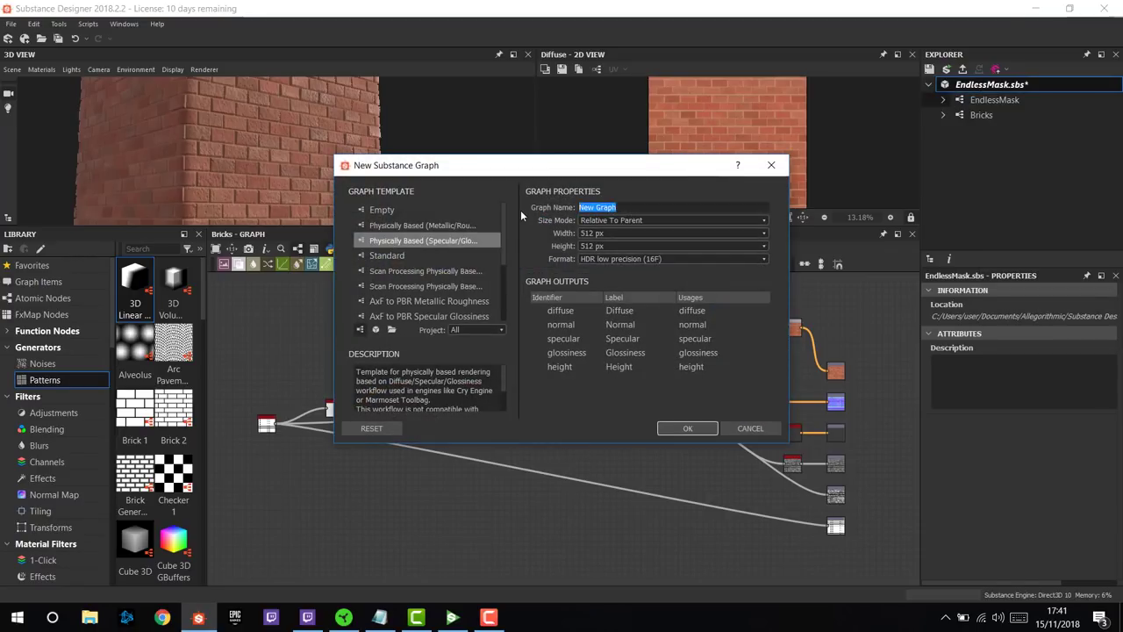
type("EndlessBricks")
left_click(686, 428)
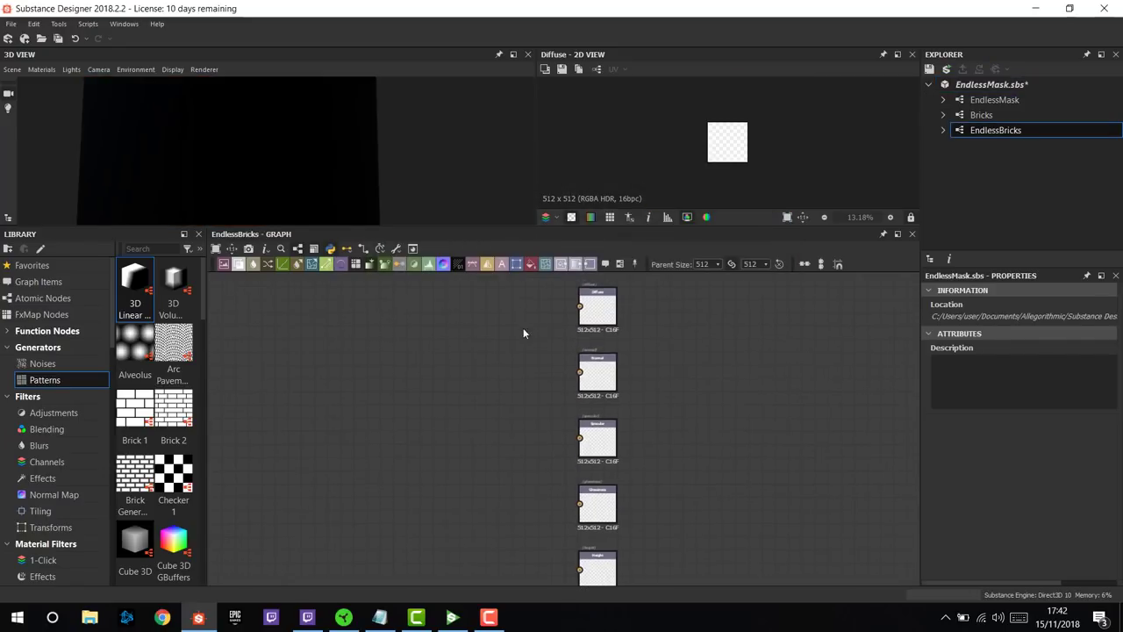
- Add an Output node below the Height output in the EndlessBricks graph
middle_click_drag(555, 468, 651, 343)
scroll(626, 444, "down", 1)
scroll(667, 441, "up", 1)
scroll(669, 443, "up", 3)
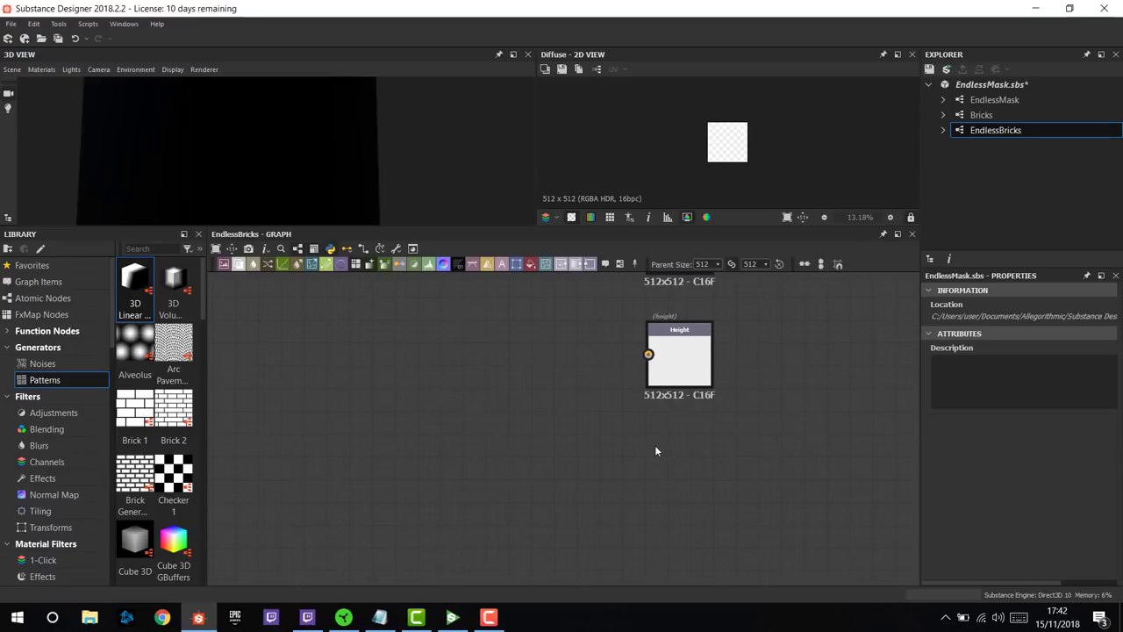
right_click(658, 445)
mouse_move(721, 183)
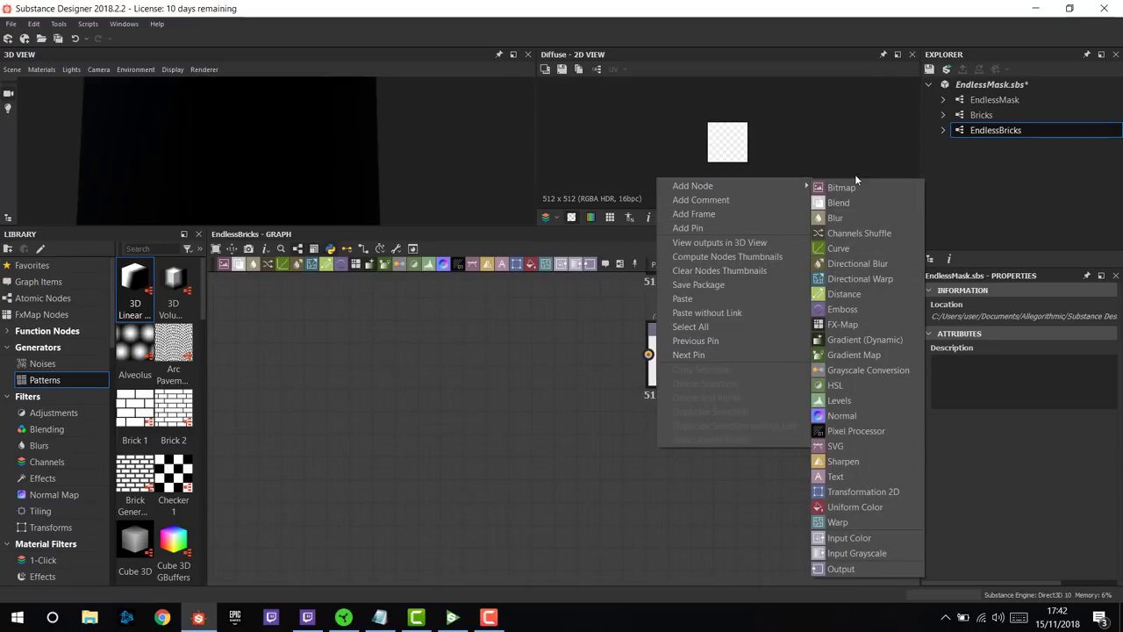
left_click(839, 567)
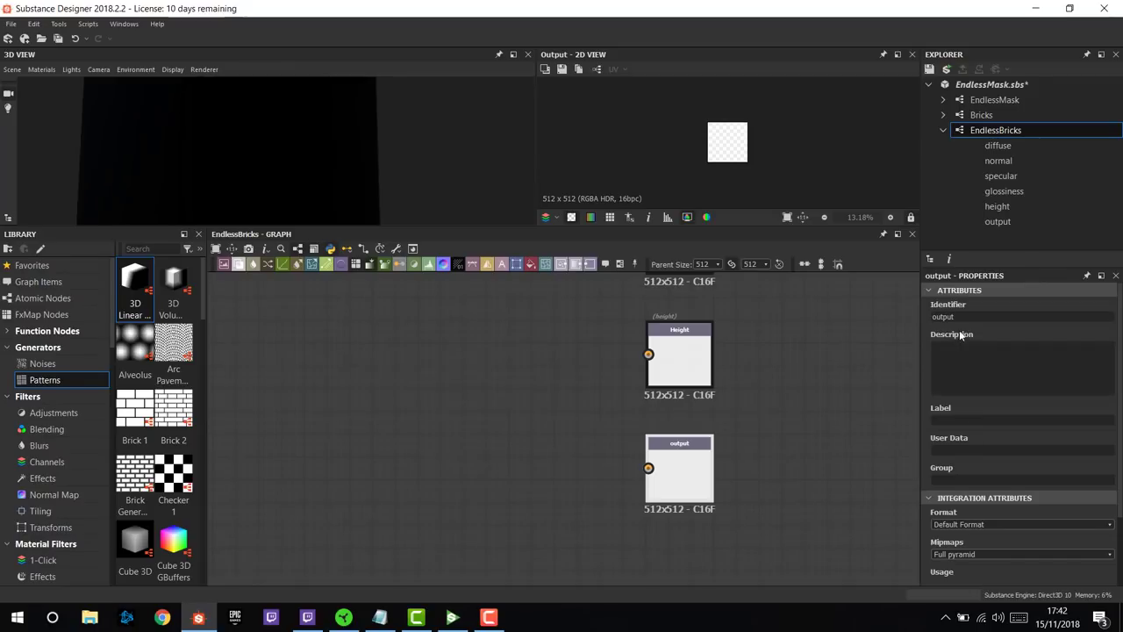
- Set the new output's identifier and label to Mask
double_click(962, 316)
type("Maks")
key("ctrl+a")
type("Mask")
- Place two instances of the Bricks graph in EndlessBricks, one above the other, on the input side of the outputs
scroll(902, 314, "up", 1)
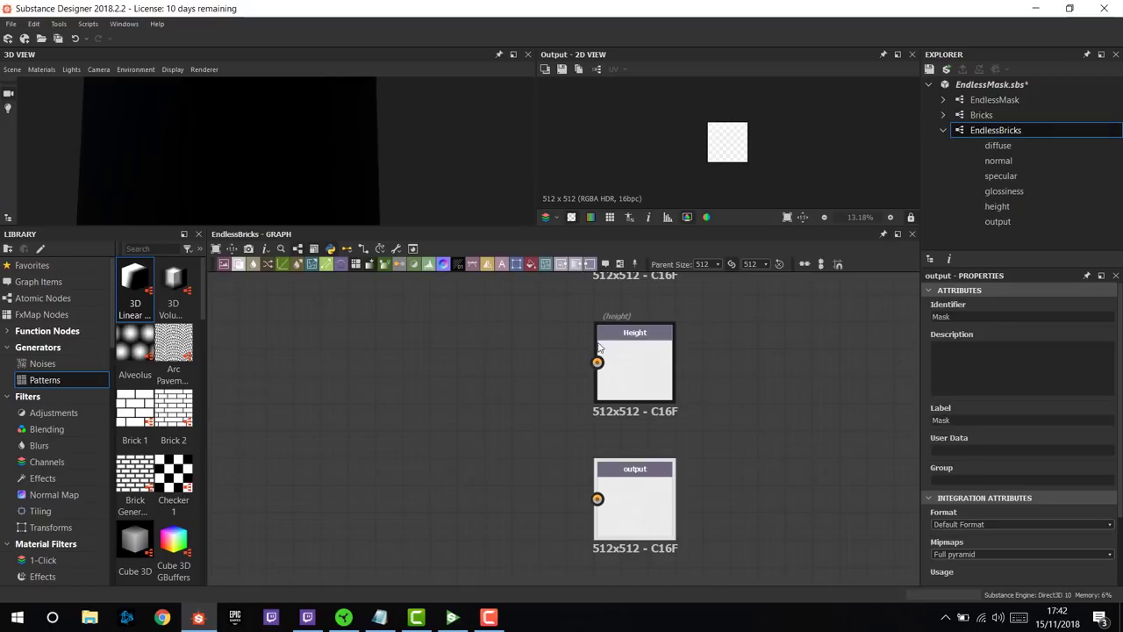
scroll(522, 369, "down", 5)
middle_click_drag(614, 434, 709, 449)
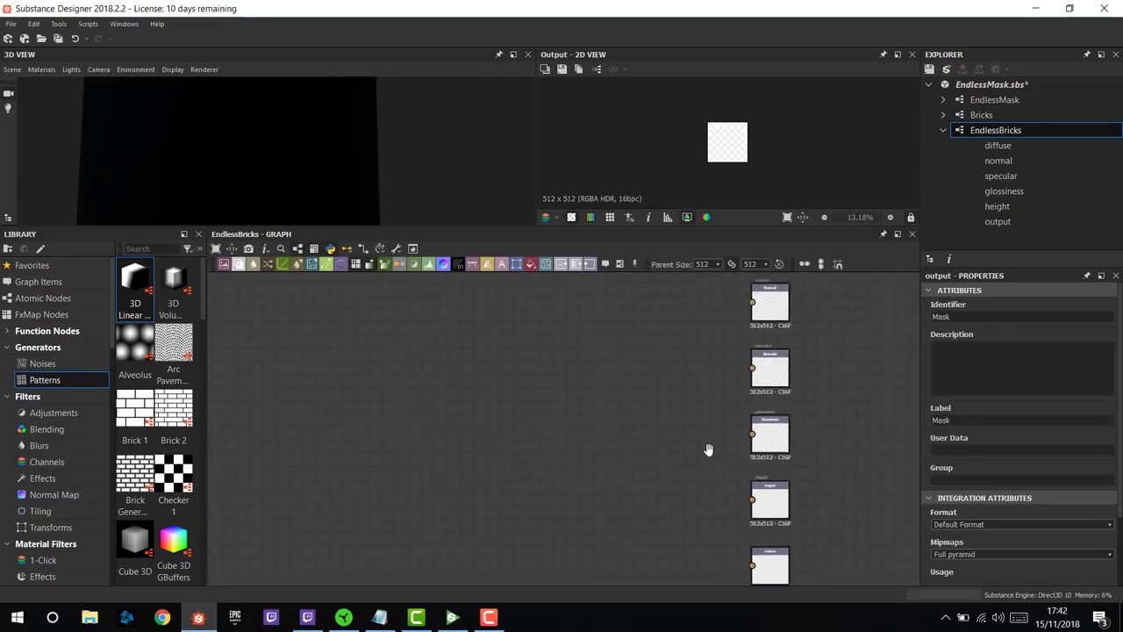
scroll(695, 437, "down", 1)
middle_click_drag(664, 406, 713, 435)
scroll(686, 432, "down", 1)
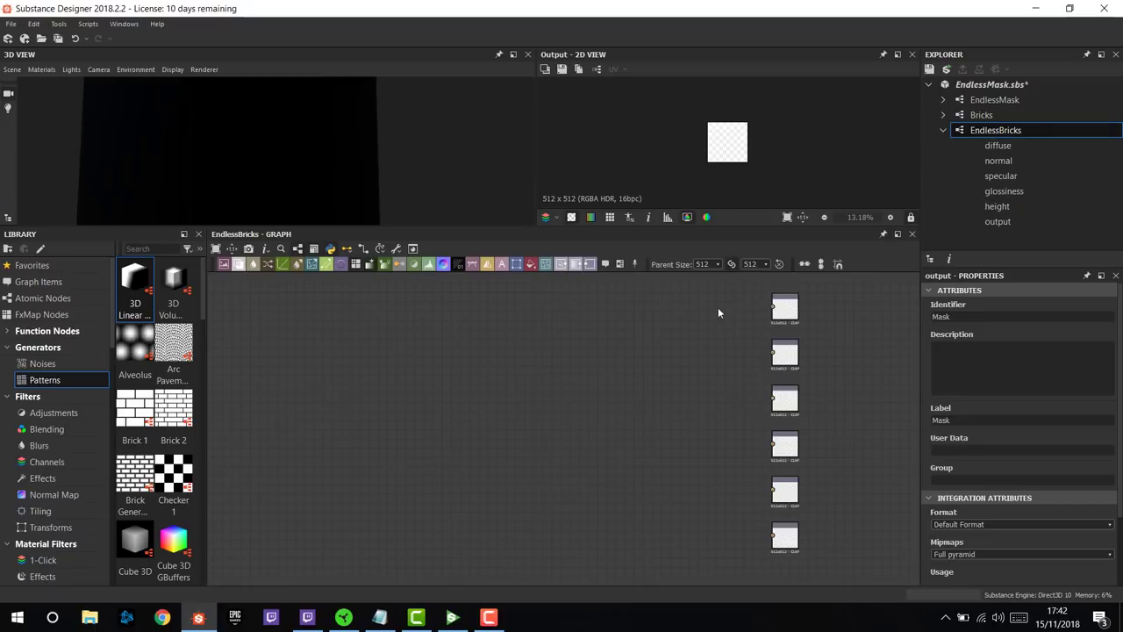
left_click(982, 115)
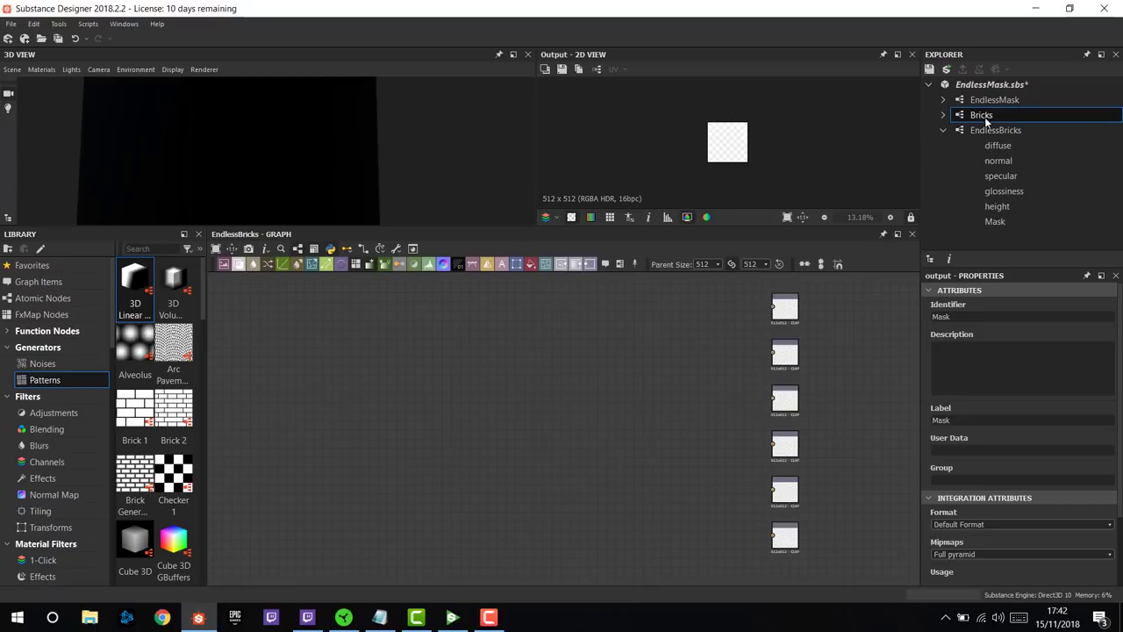
left_click_drag(981, 115, 538, 353)
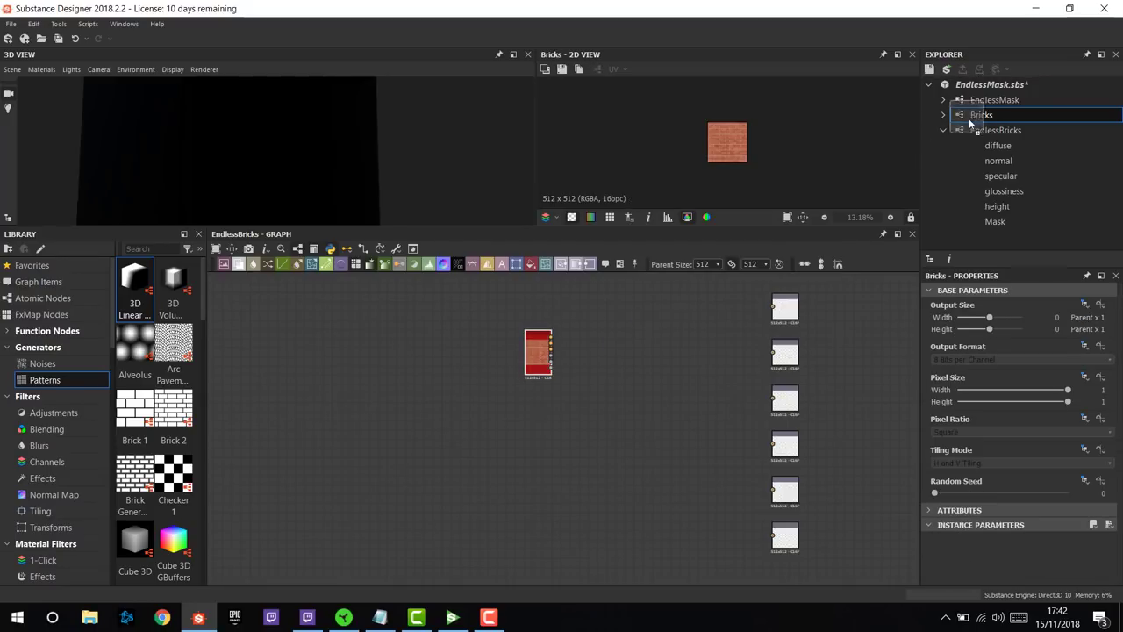
left_click_drag(981, 115, 537, 417)
- Set the upper Bricks node's Random Seed inheritance to Absolute
scroll(610, 361, "up", 5)
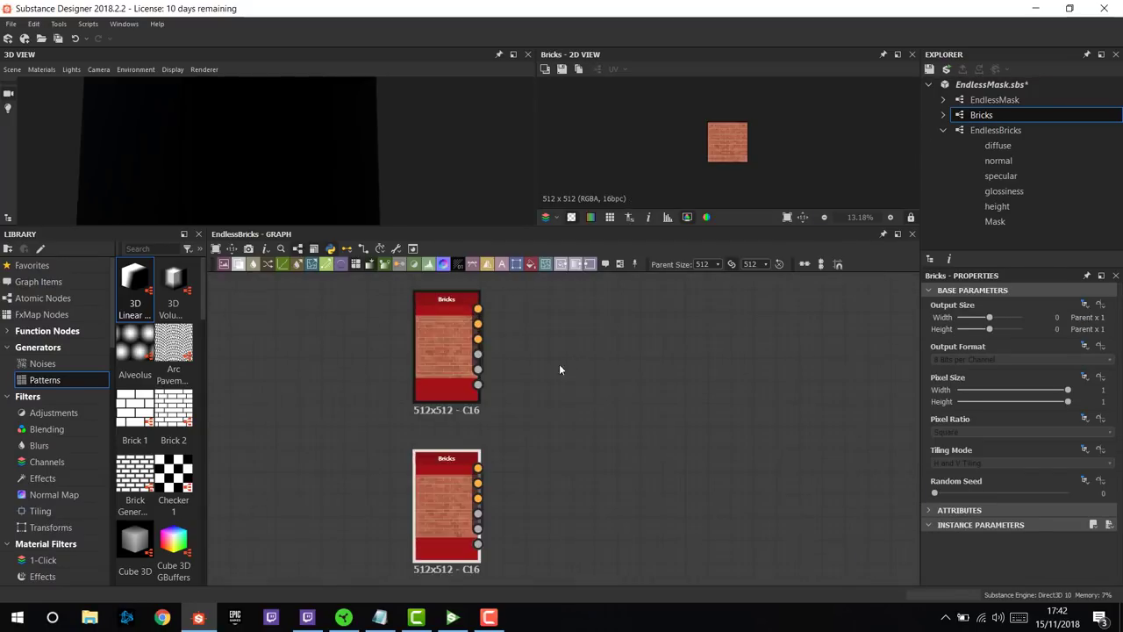
middle_click_drag(561, 370, 626, 356)
left_click(511, 331)
middle_click_drag(567, 315, 568, 348)
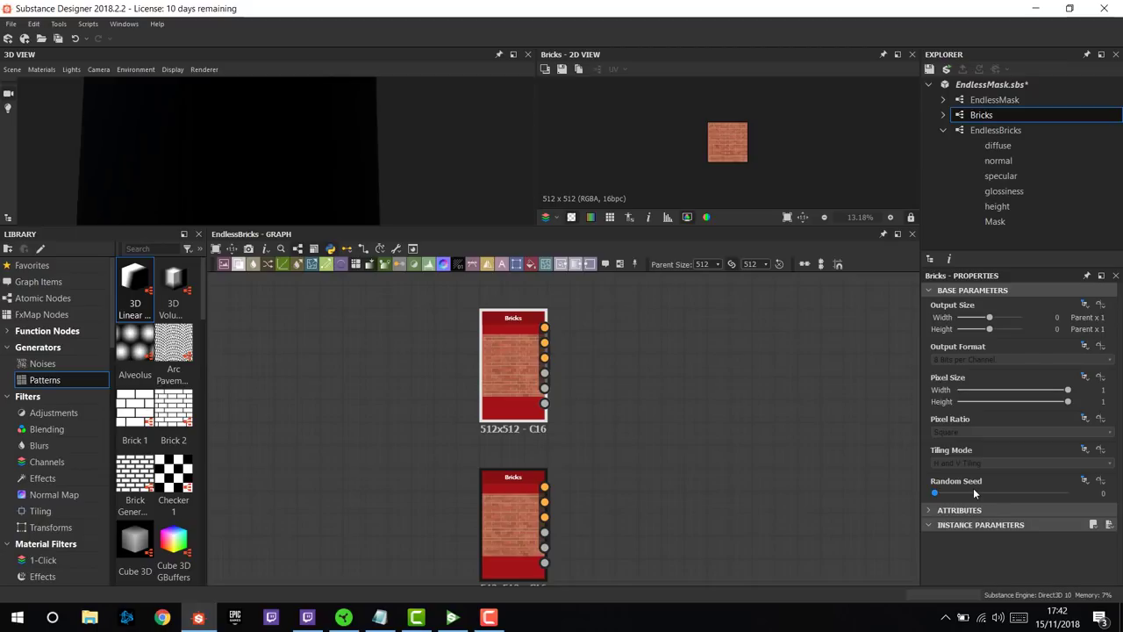
double_click(496, 351)
left_click(1088, 480)
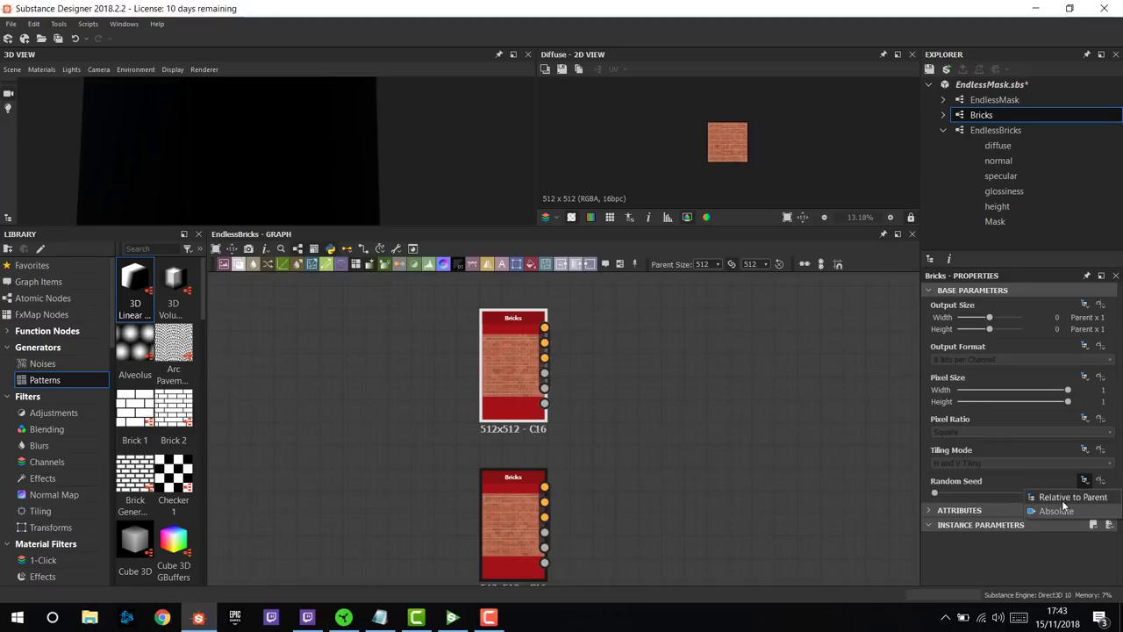
left_click(1056, 512)
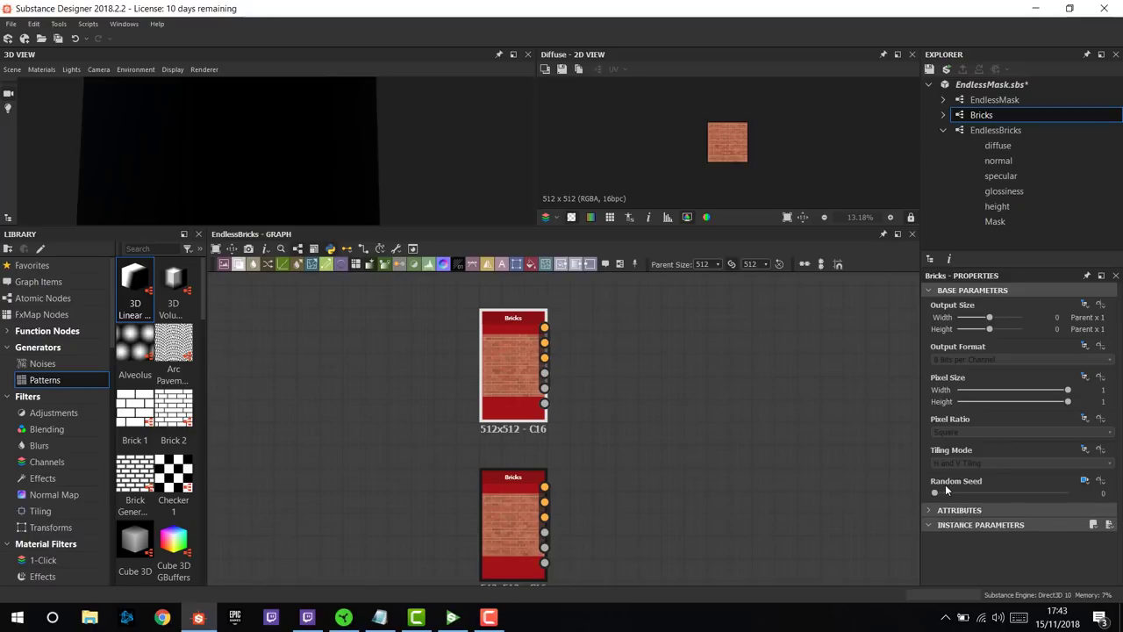
- Give the upper Bricks node's Random Seed a constant-value function, then return to the EndlessBricks graph
left_click(1098, 480)
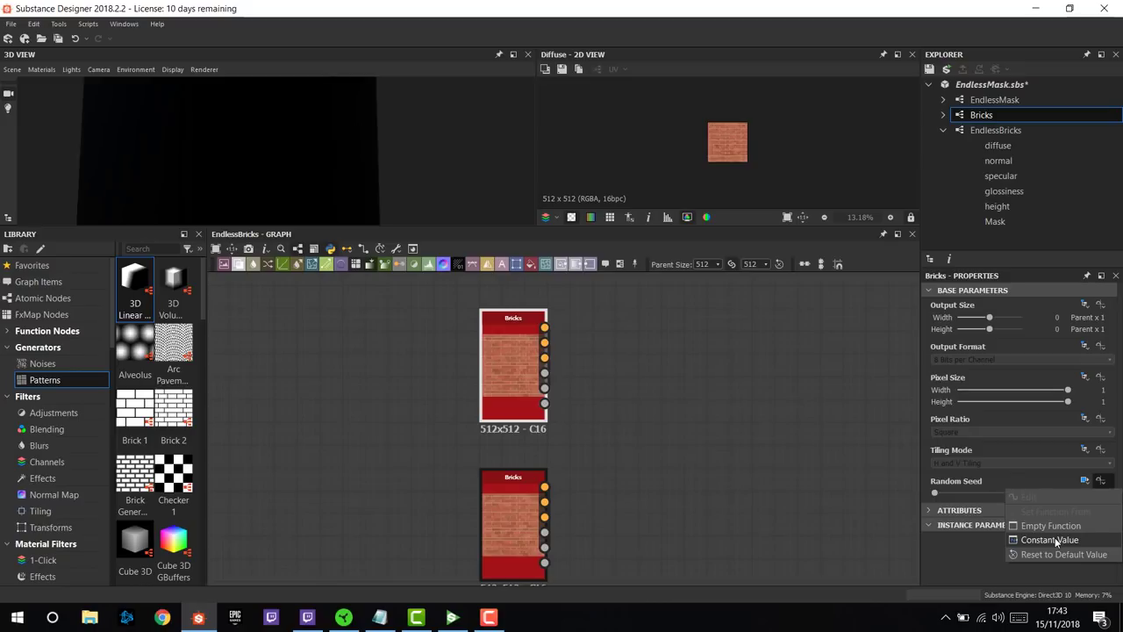
left_click(1054, 539)
left_click(1100, 482)
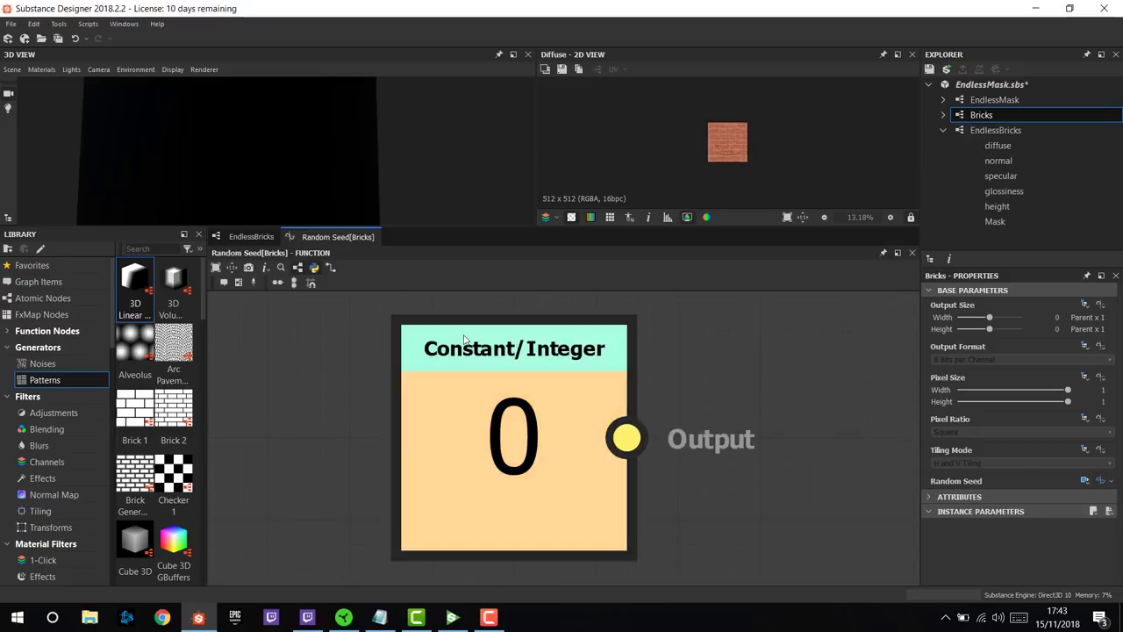
left_click(623, 491)
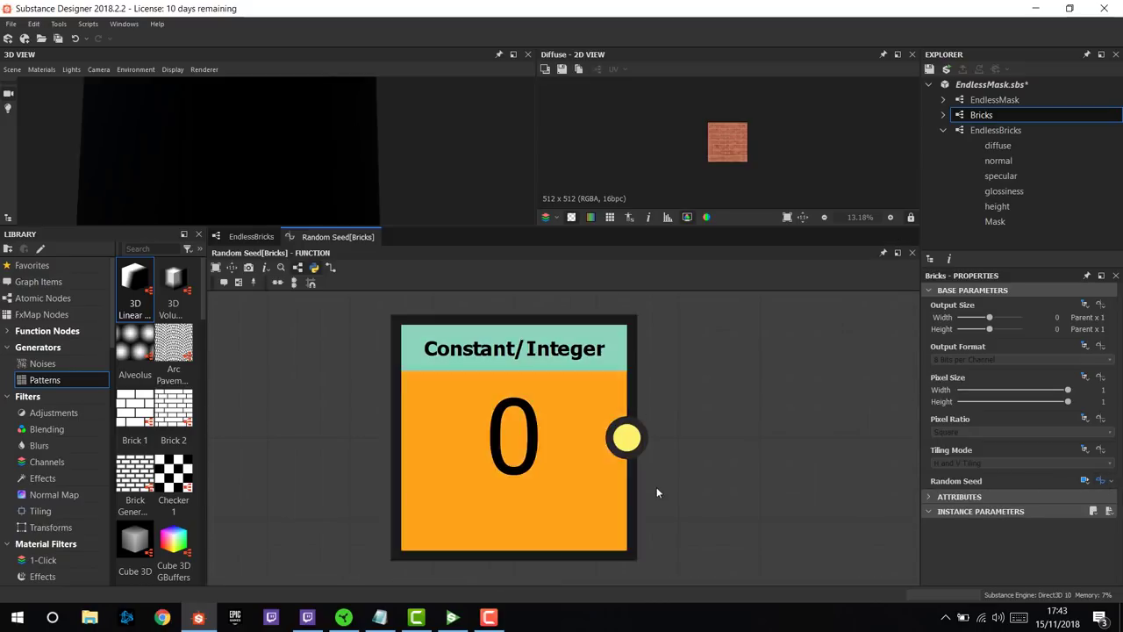
left_click(237, 239)
left_click(518, 396)
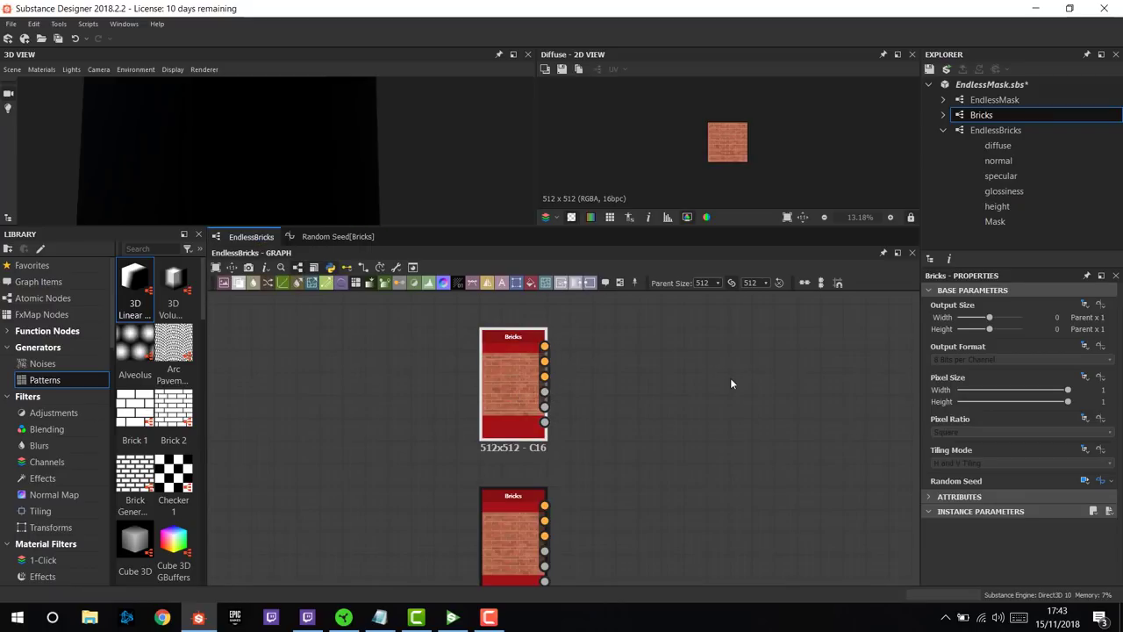
- Open the base parameters of the lower Bricks node
left_click(718, 406)
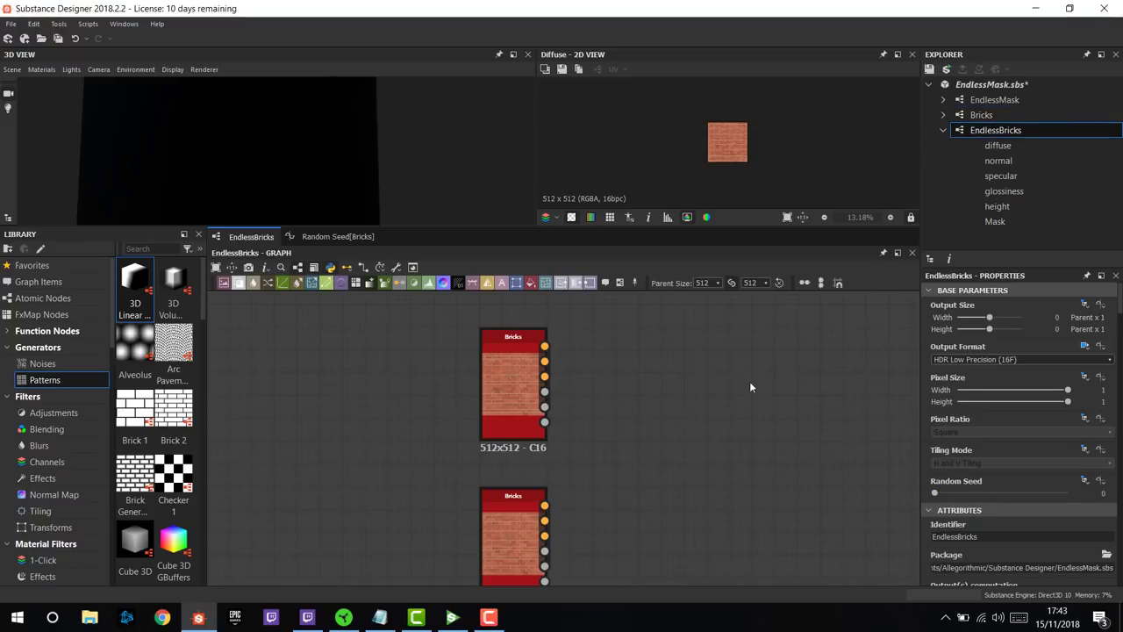
scroll(750, 387, "down", 1)
middle_click_drag(675, 406, 592, 398)
double_click(476, 476)
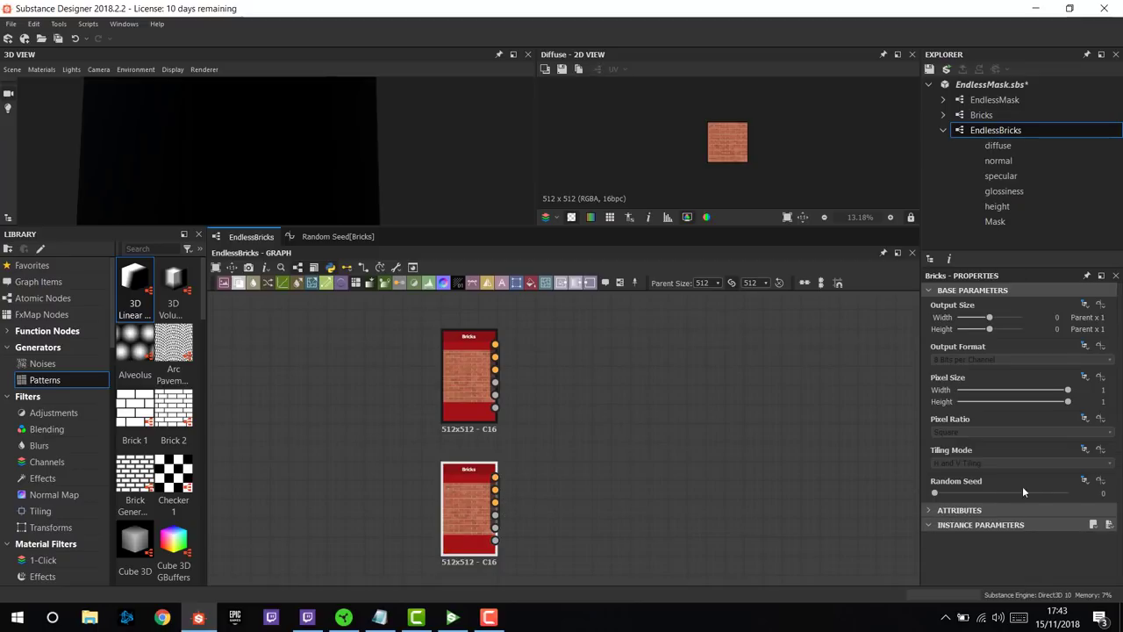
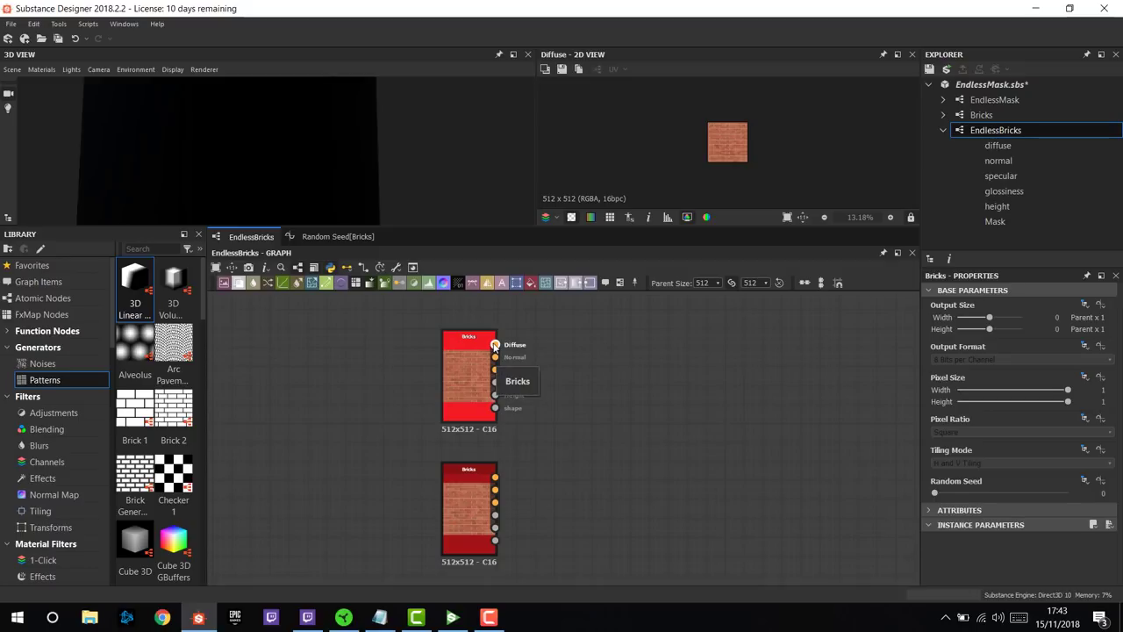
- Add a Blend node and connect the upper Bricks' Diffuse output to its Foreground and the lower Bricks' Diffuse to its Background
left_click_drag(239, 284, 586, 352)
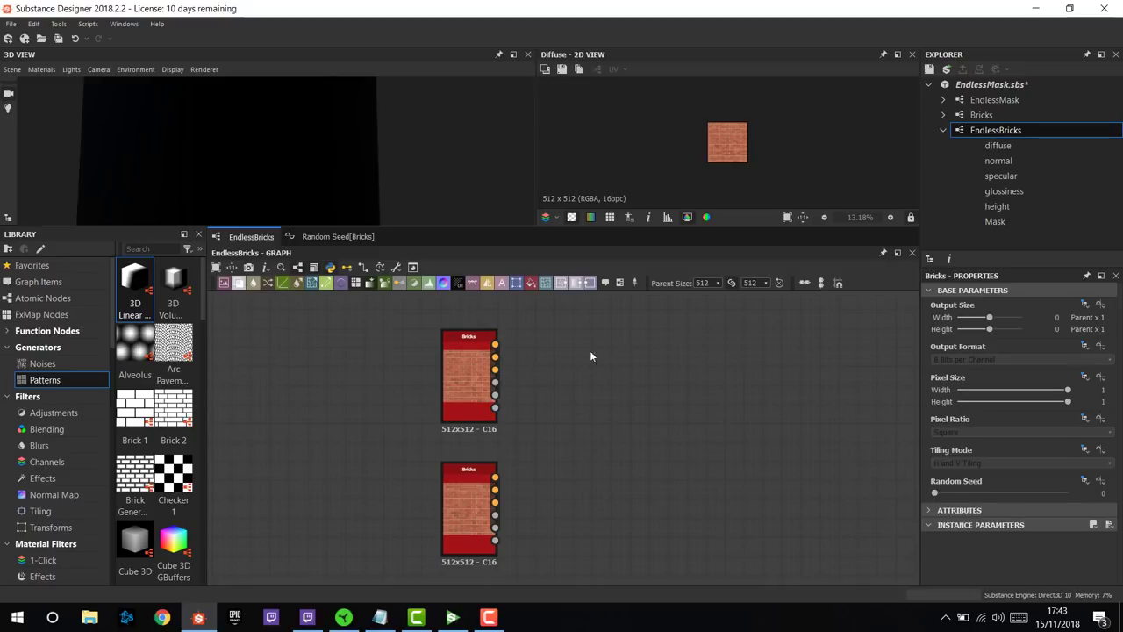
left_click_drag(494, 346, 598, 412)
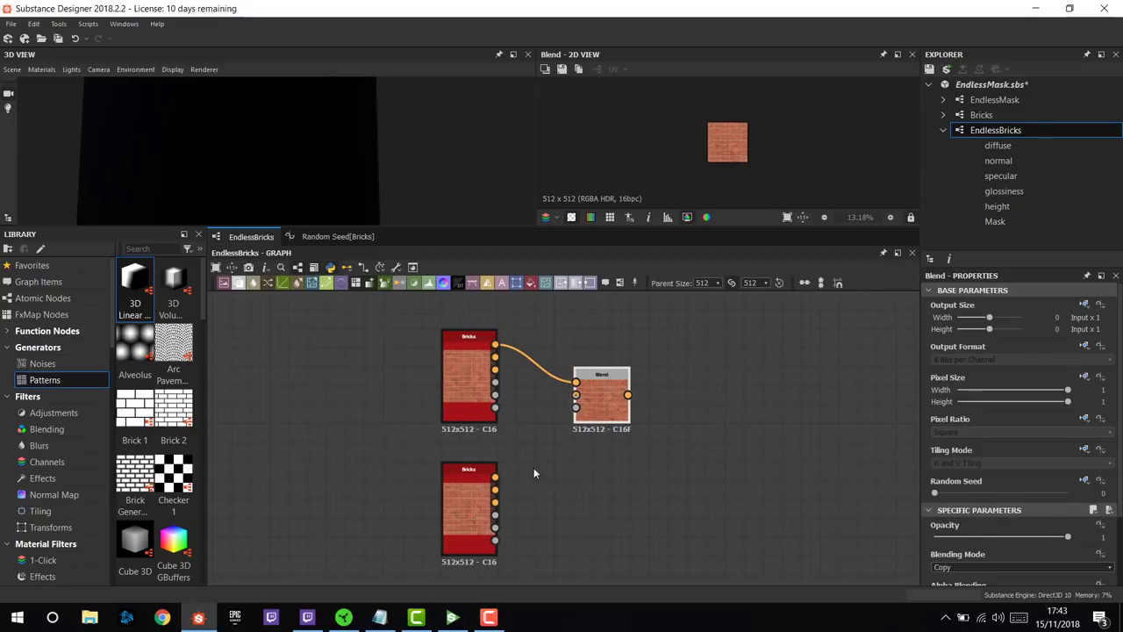
left_click_drag(495, 478, 659, 379)
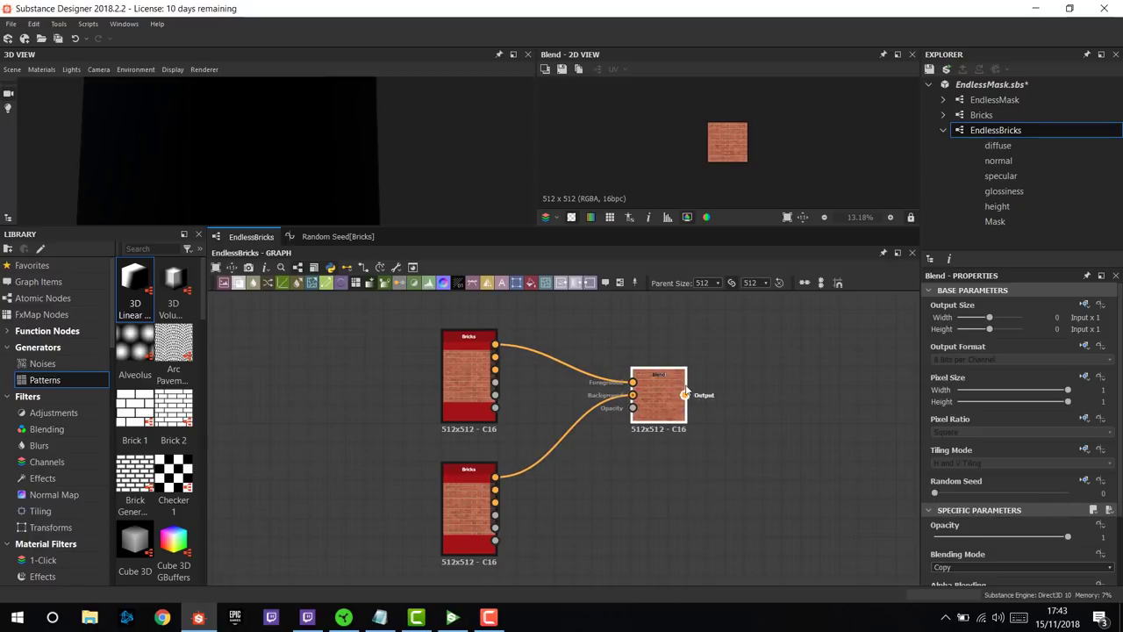
- Place an EndlessMask instance beside the lower Bricks node and feed it the upper Bricks' shape output
scroll(605, 395, "up", 1)
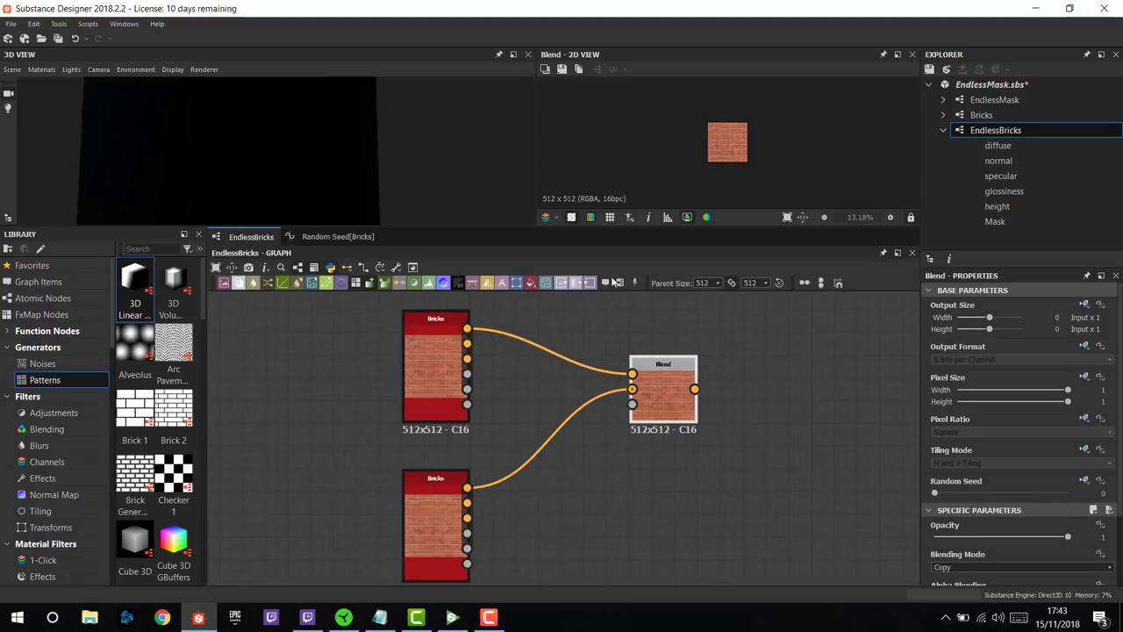
left_click_drag(1004, 99, 551, 502)
middle_click_drag(550, 502, 478, 479)
scroll(524, 383, "up", 2)
left_click_drag(389, 391, 464, 532)
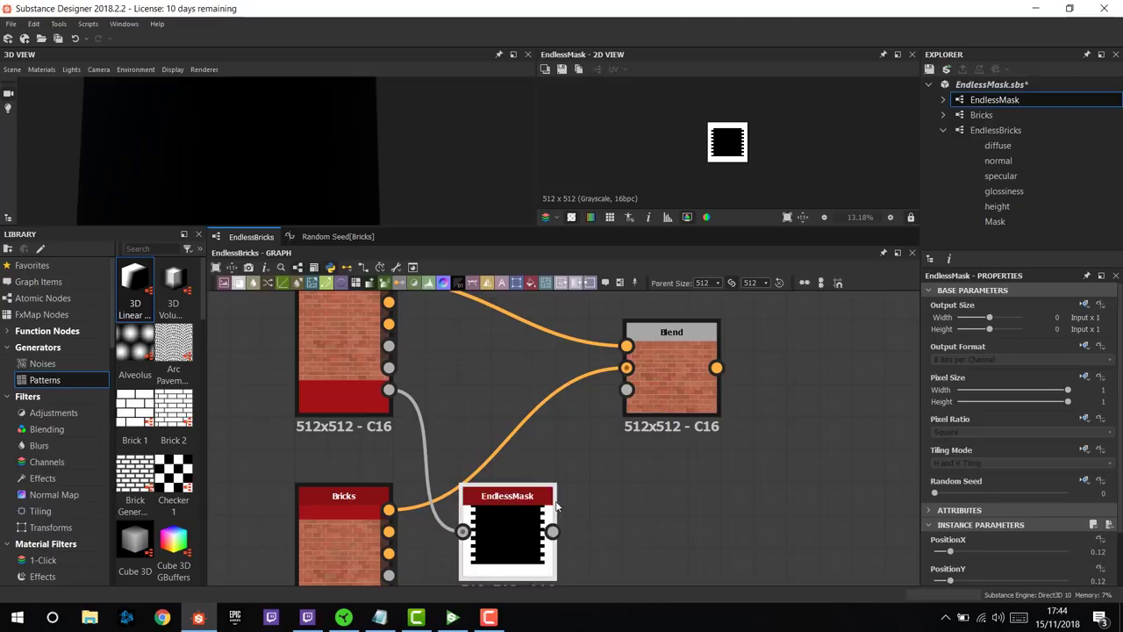
scroll(526, 550, "down", 1)
middle_click_drag(521, 521, 546, 474)
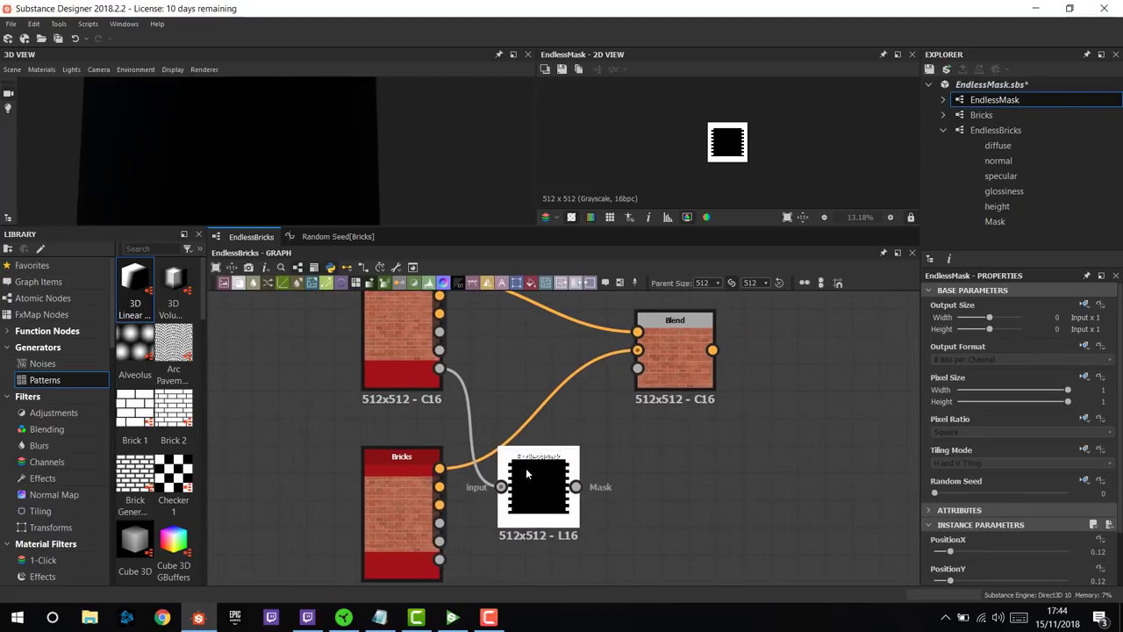
- In the EndlessMask graph, move Brick 1's outgoing connections to the input node, place it before Flood Fill, and return to EndlessBricks
double_click(991, 104)
scroll(593, 371, "up", 4)
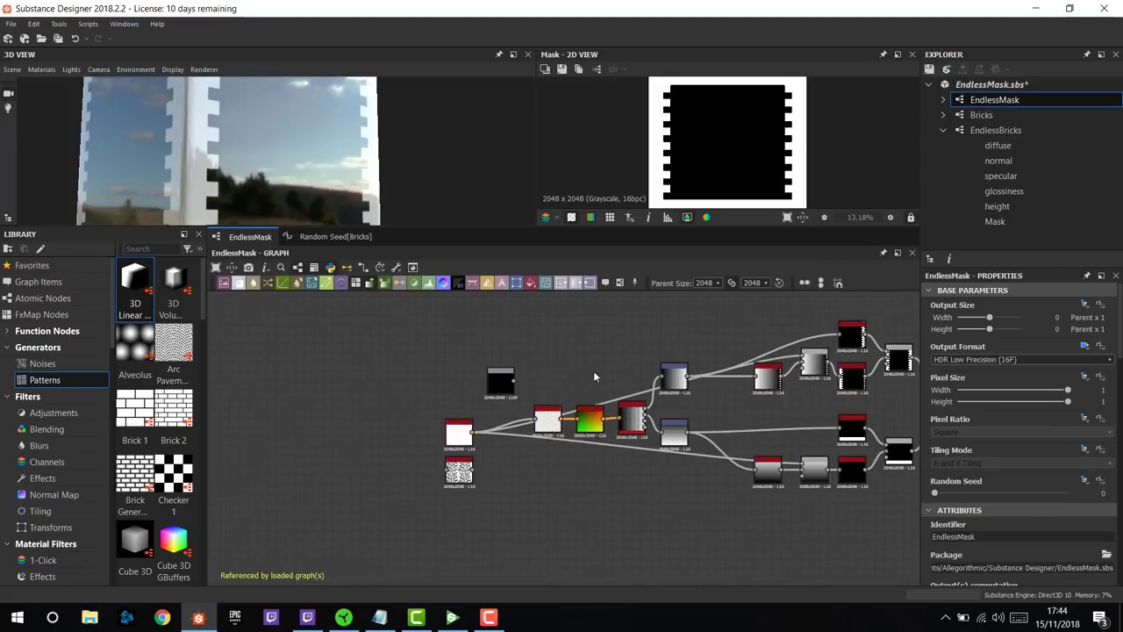
left_click_drag(484, 386, 478, 386)
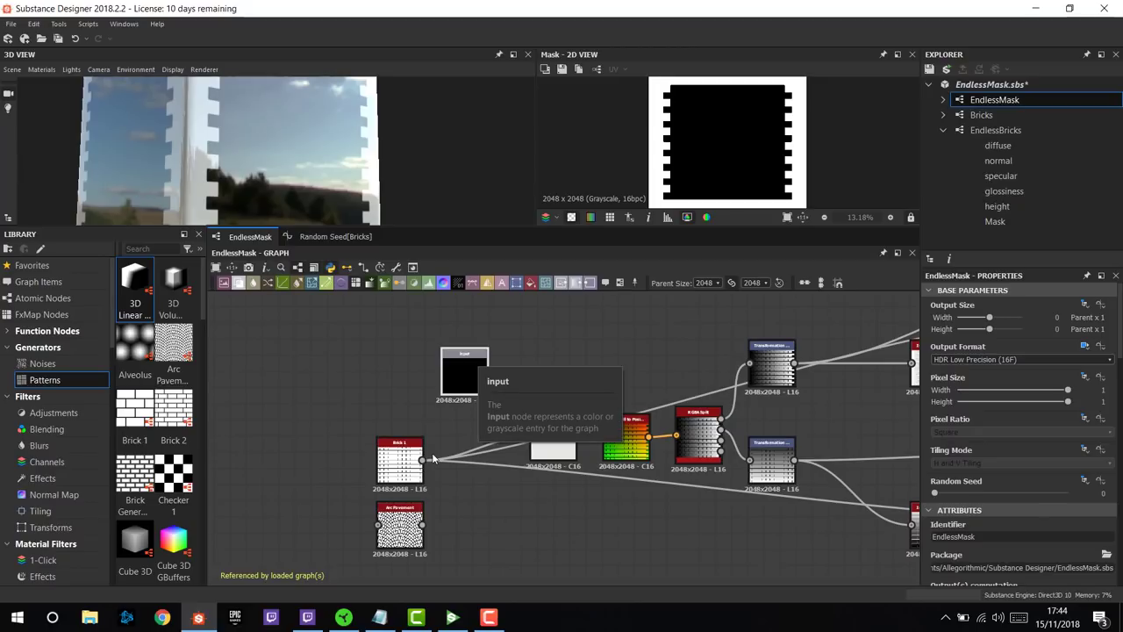
left_click_drag(422, 463, 483, 455, "shift")
left_click(469, 365)
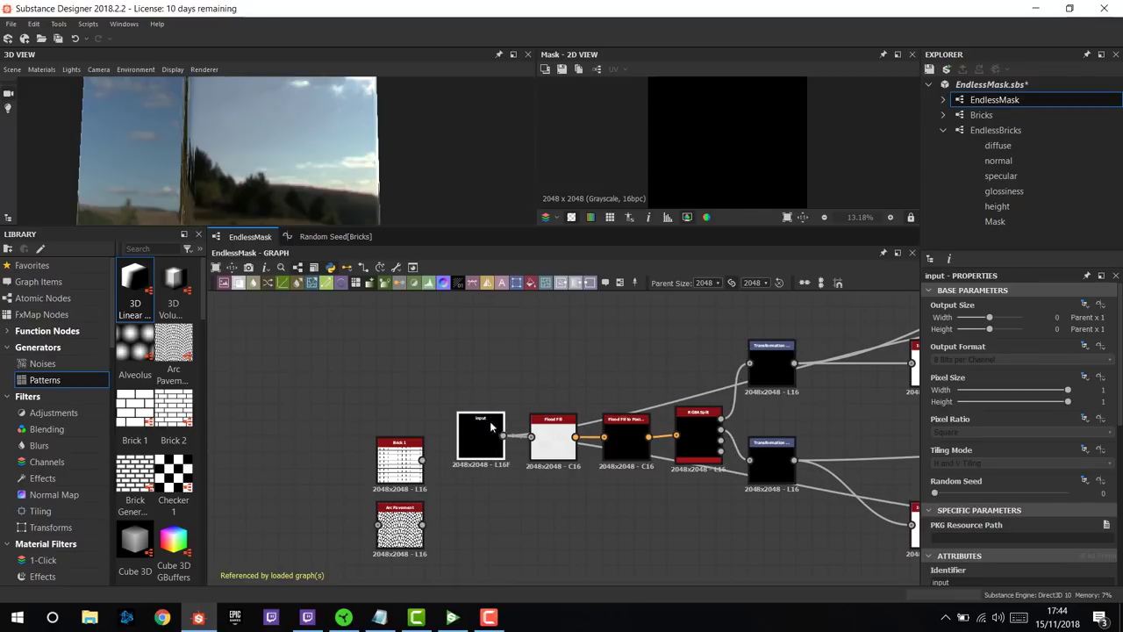
left_click(1027, 131)
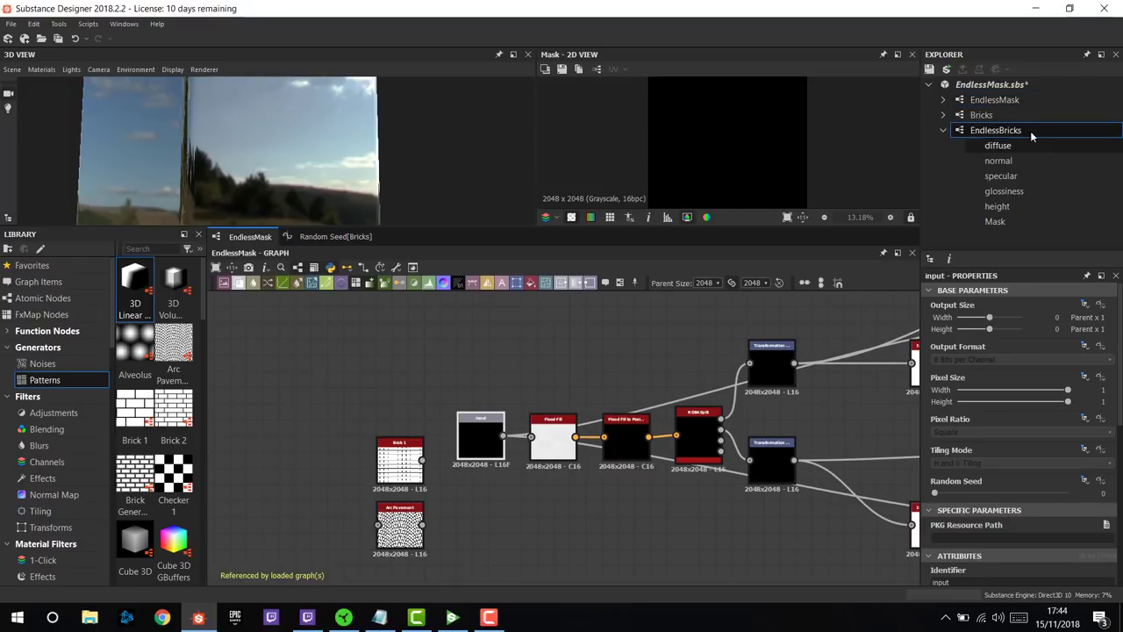
double_click(1019, 130)
scroll(416, 378, "up", 5)
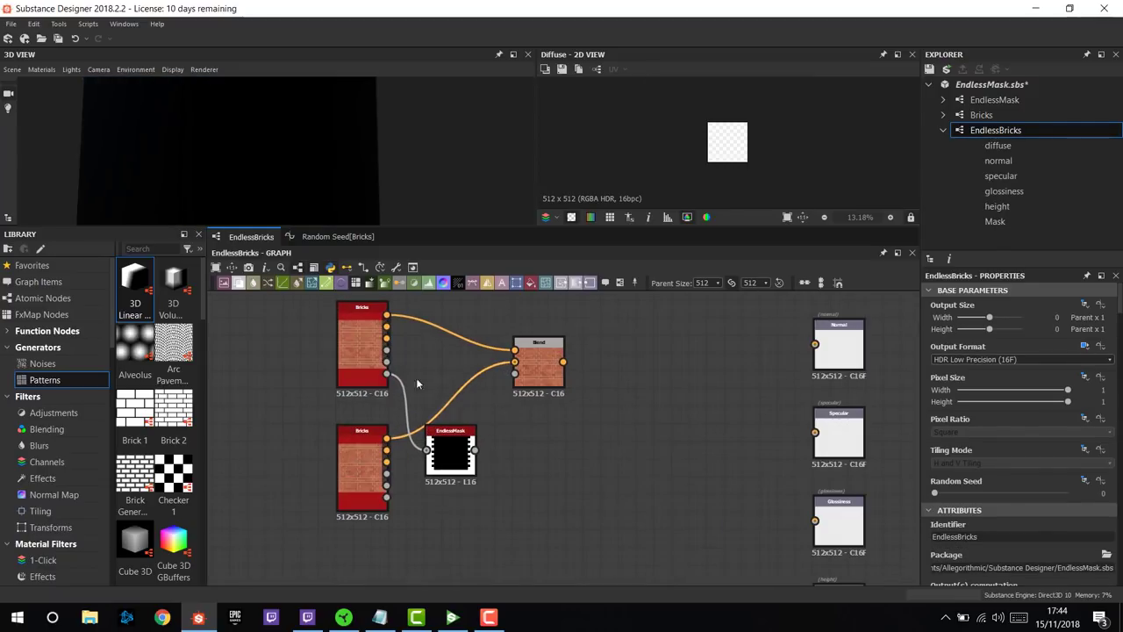
- Set the EndlessMask node's PositionX to 0.03 and PositionY to 0.05
double_click(447, 463)
middle_click_drag(368, 368, 383, 410)
scroll(383, 410, "down", 1)
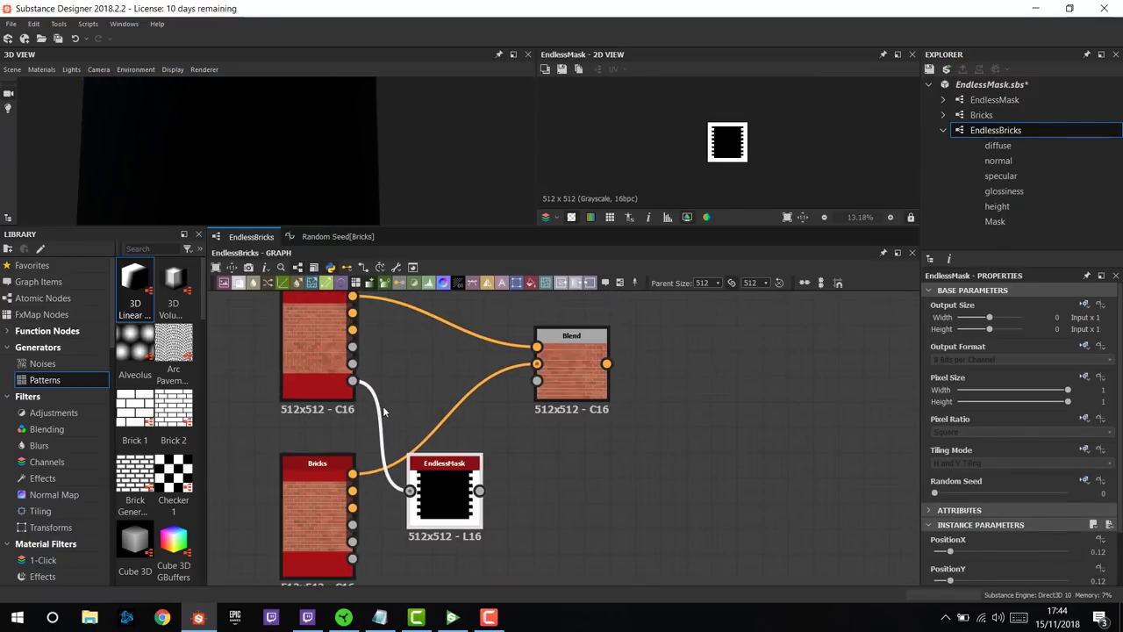
scroll(966, 536, "down", 3)
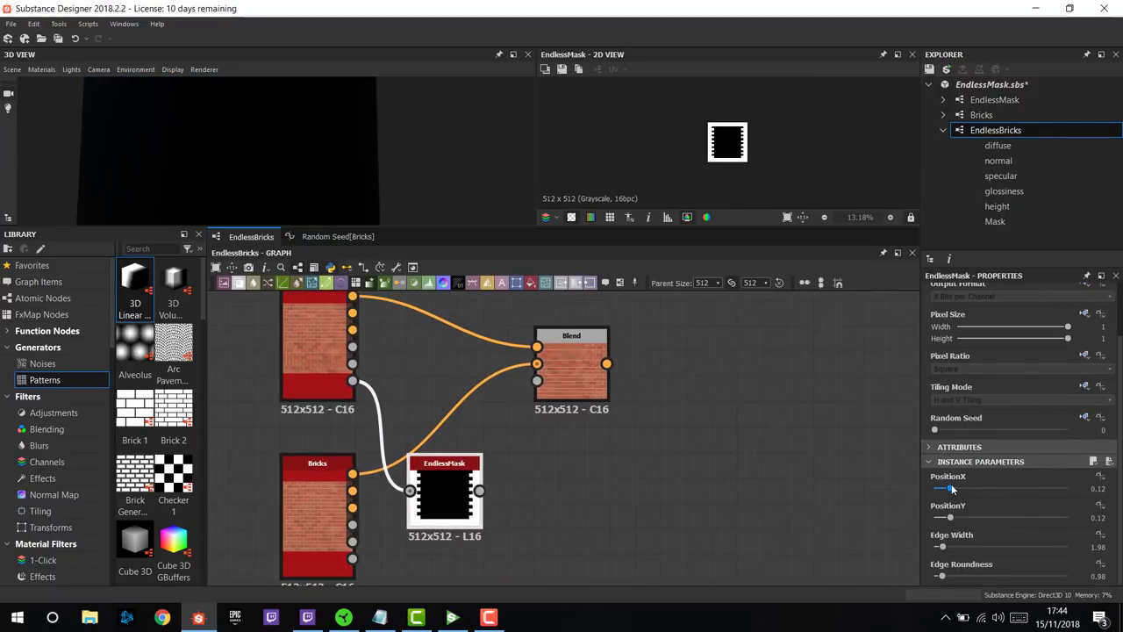
left_click_drag(952, 488, 940, 517)
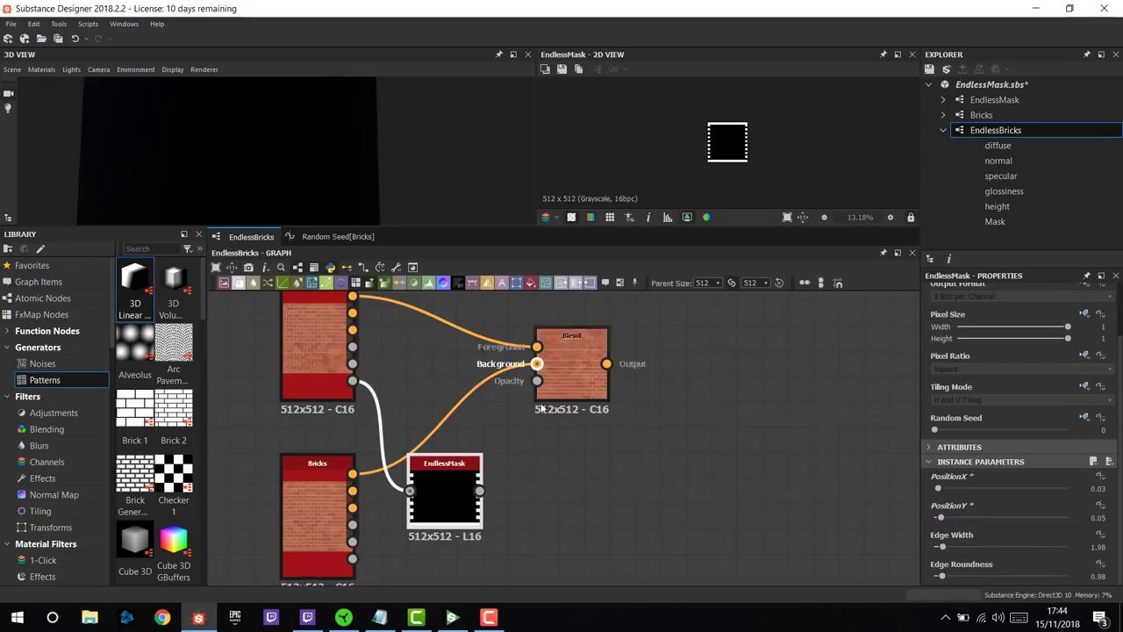
- Connect EndlessMask's Mask output to the Blend's Opacity input and move the EndlessMask node below the two Bricks nodes
middle_click_drag(557, 498, 561, 523)
left_click_drag(516, 444, 552, 410)
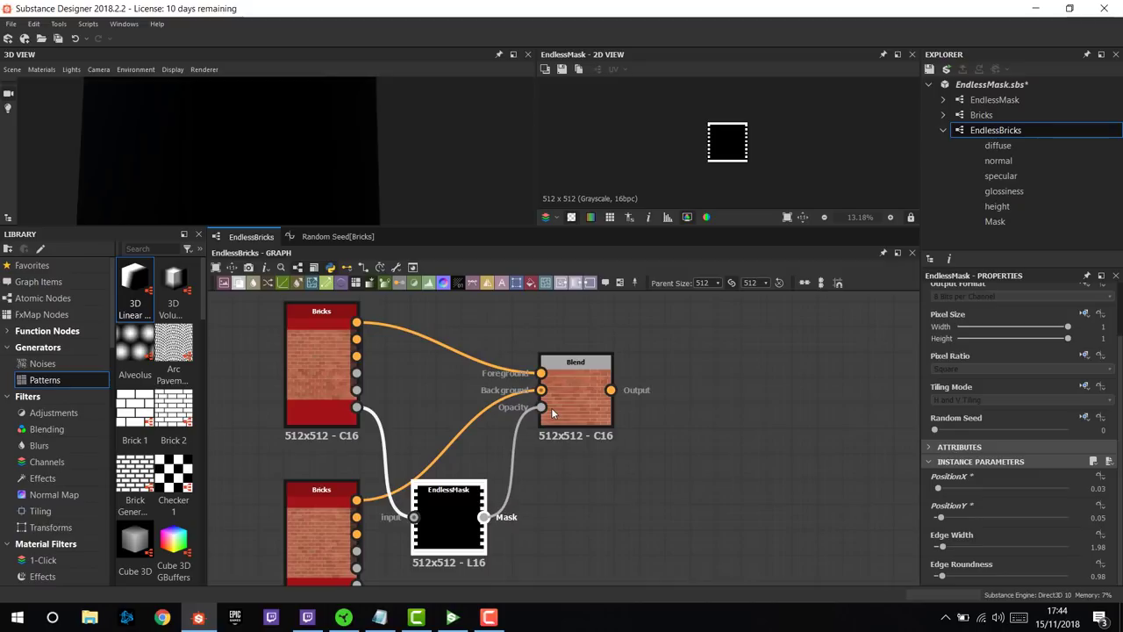
left_click(572, 500)
middle_click_drag(572, 500, 587, 382)
left_click_drag(477, 403, 471, 558)
scroll(478, 535, "down", 2)
left_click(432, 506)
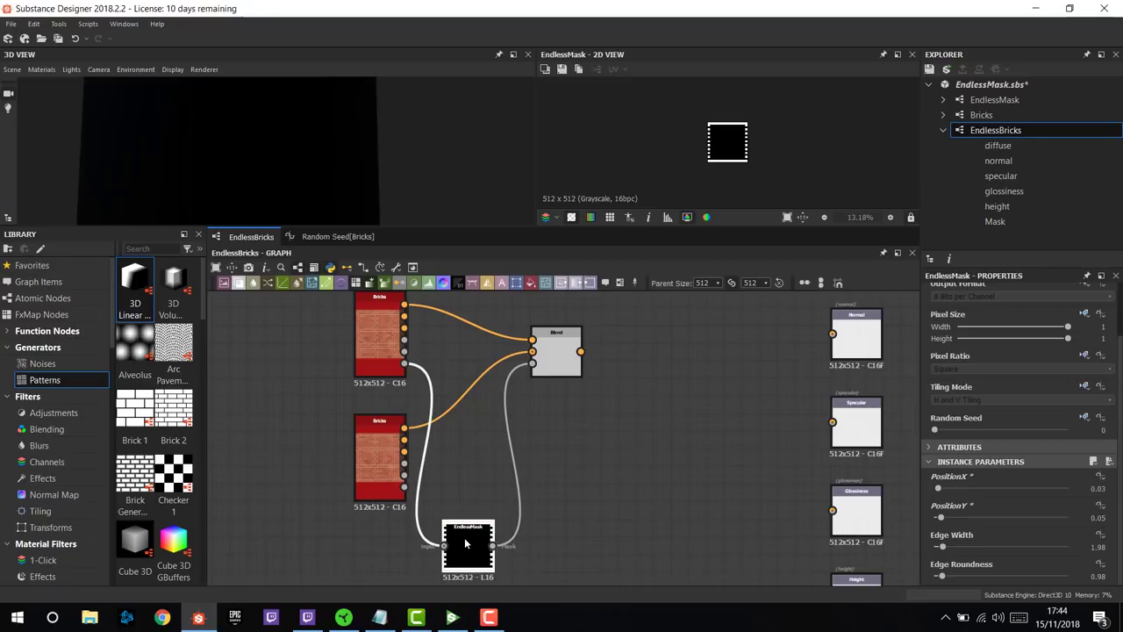
left_click_drag(465, 540, 461, 570)
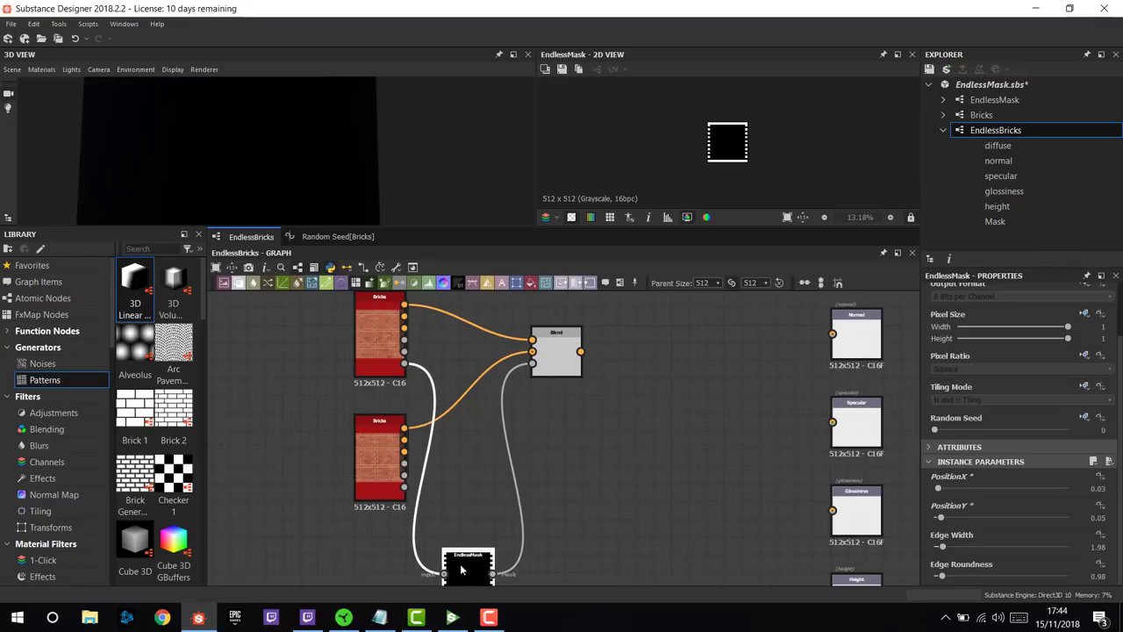
scroll(472, 476, "up", 5)
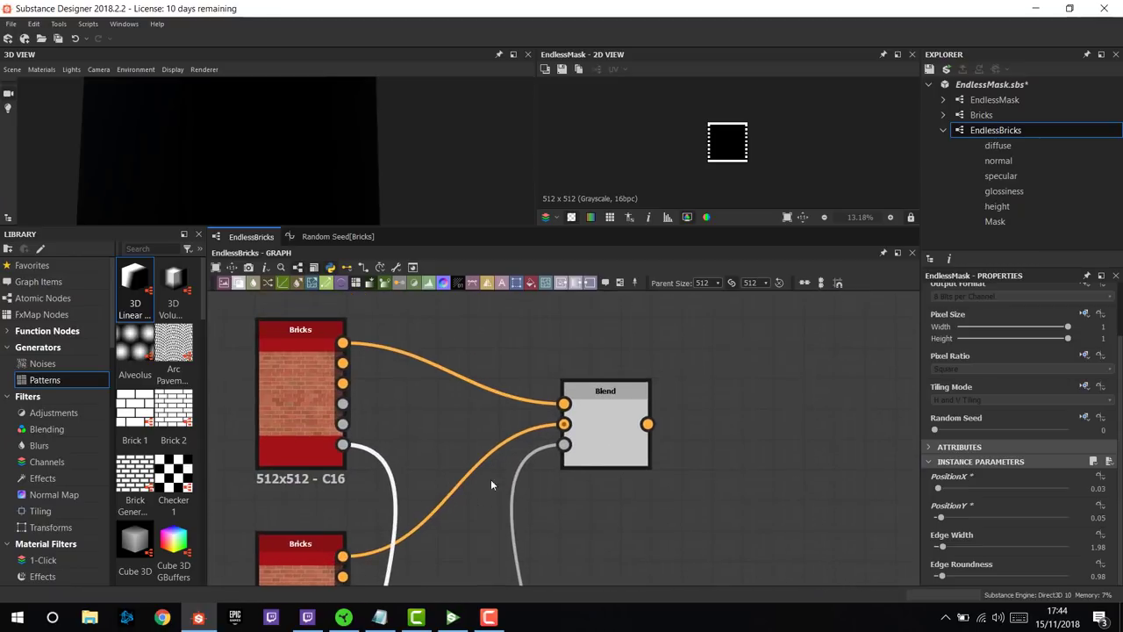
- Preview the Blend result and examine its Foreground, Background and Opacity connections
double_click(603, 447)
scroll(625, 425, "up", 3)
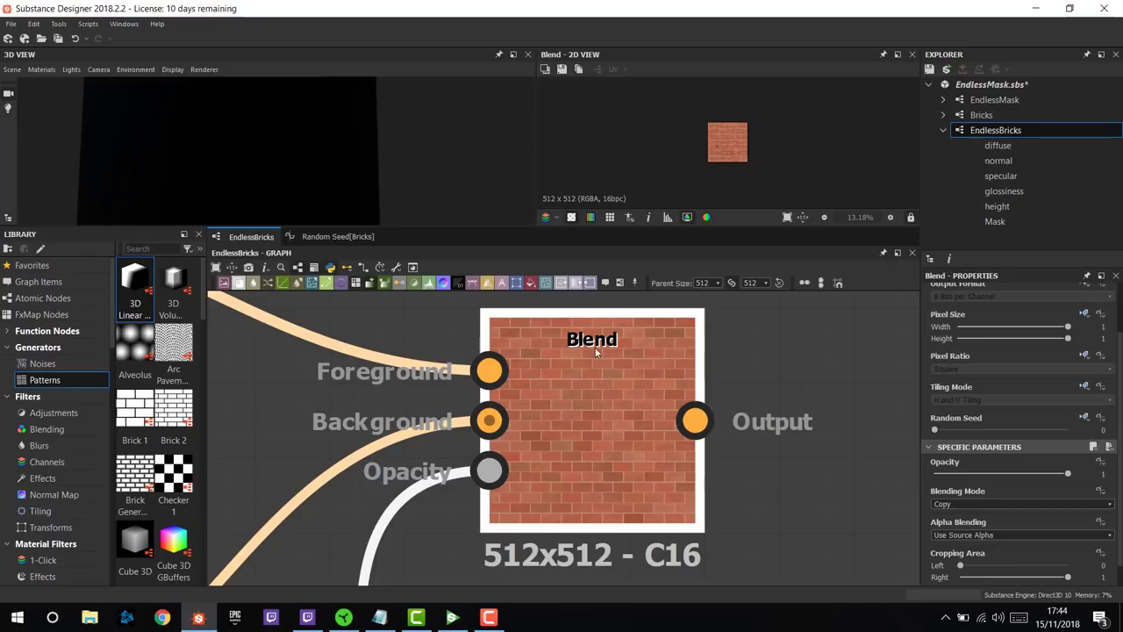
scroll(579, 401, "down", 4)
middle_click_drag(466, 441, 516, 404)
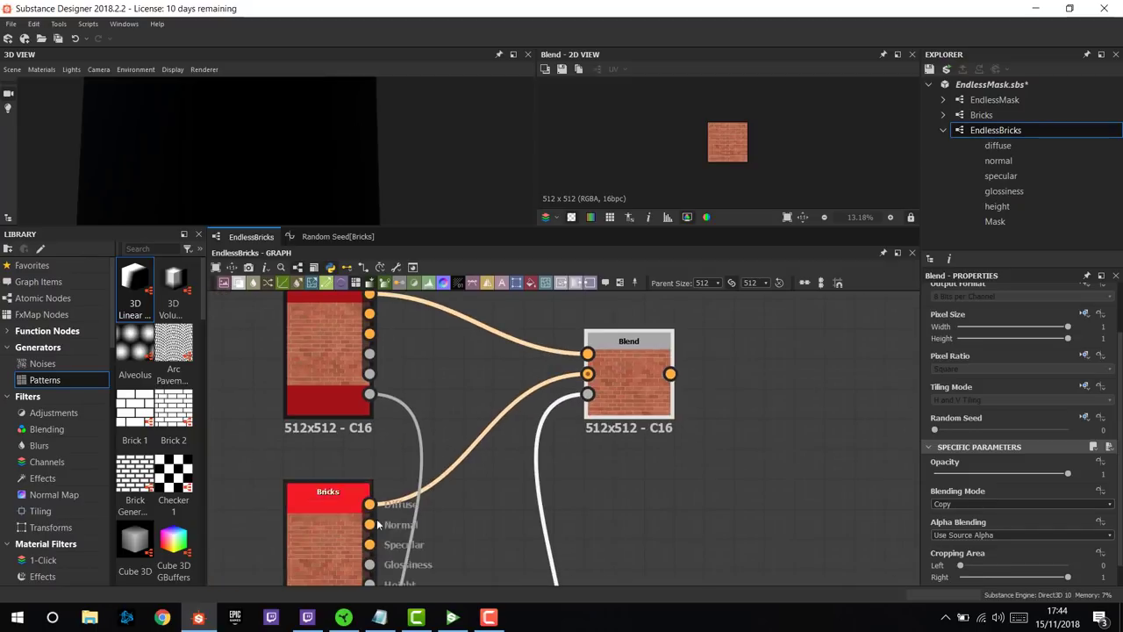
middle_click_drag(616, 377, 600, 439)
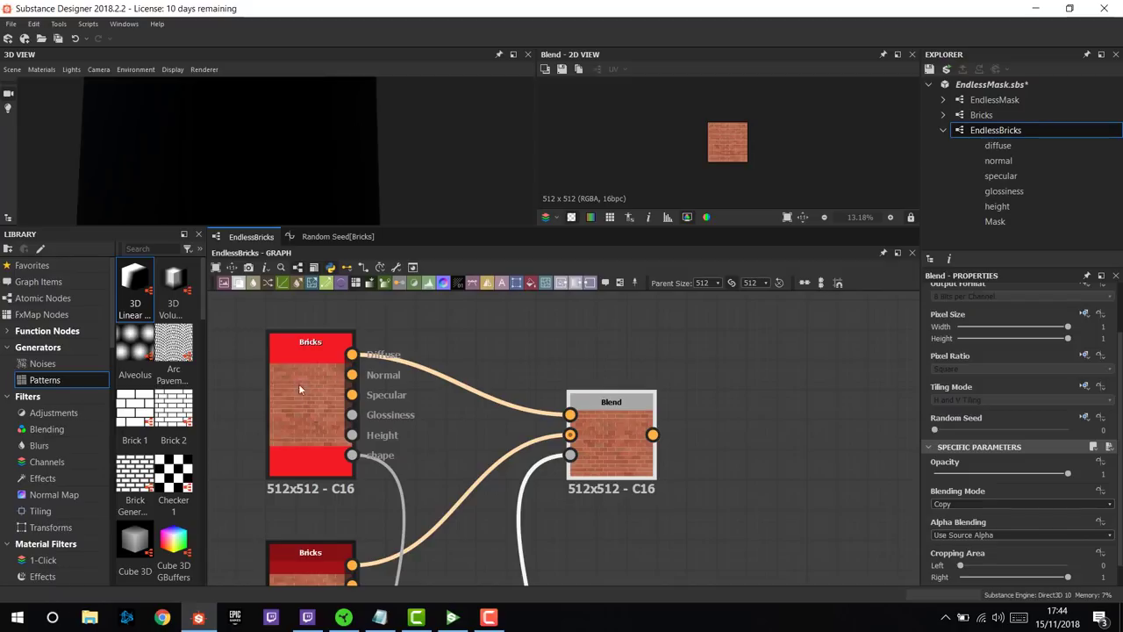
middle_click_drag(529, 471, 479, 406)
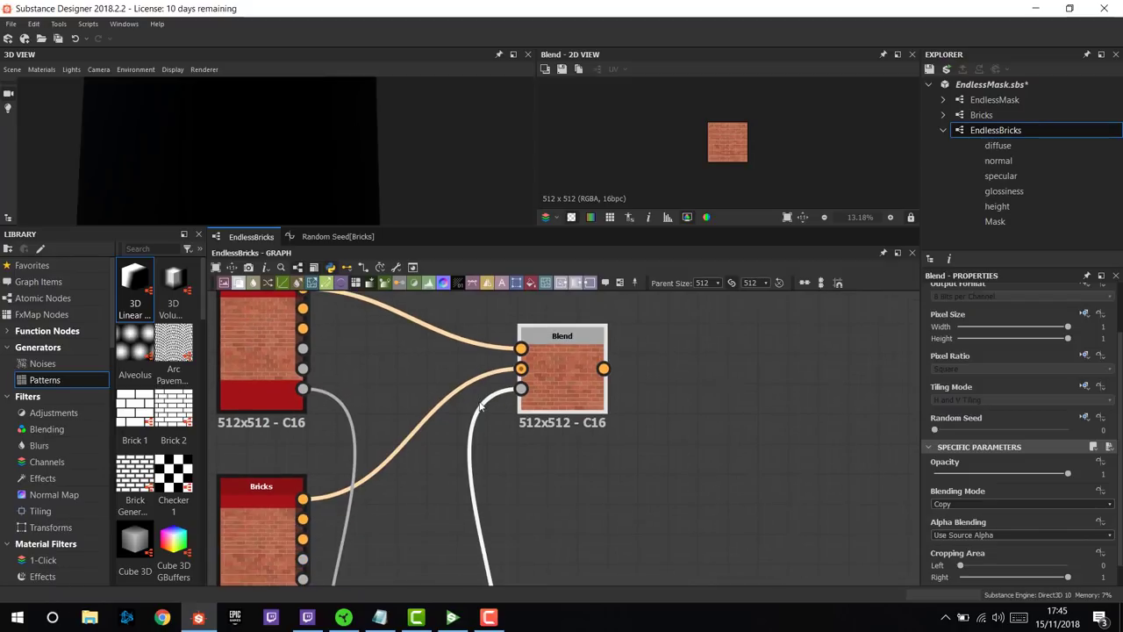
- Connect the Blend's output to the Normal output node
scroll(492, 448, "down", 1)
middle_click_drag(587, 494, 414, 446)
middle_click_drag(459, 412, 523, 428)
scroll(518, 432, "down", 1)
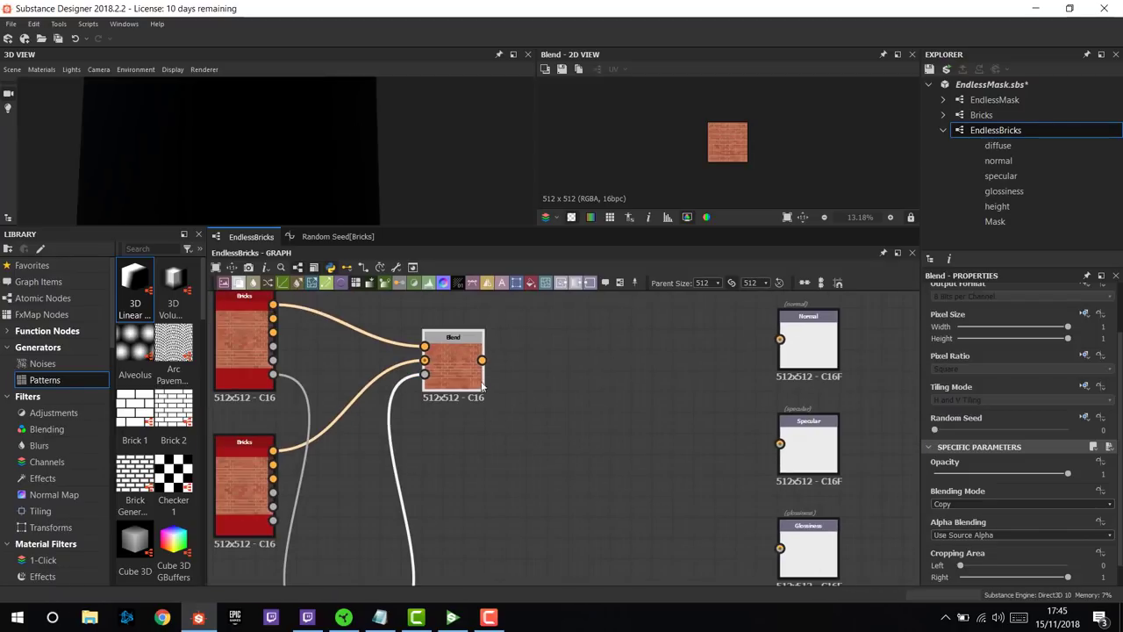
left_click_drag(482, 361, 780, 340)
- Insert a Blur HQ Grayscale node between EndlessMask and the Blend's Opacity input, close beside the EndlessMask node
middle_click_drag(549, 518, 737, 315)
left_click(540, 434)
scroll(552, 471, "up", 3)
middle_click_drag(593, 441, 518, 476)
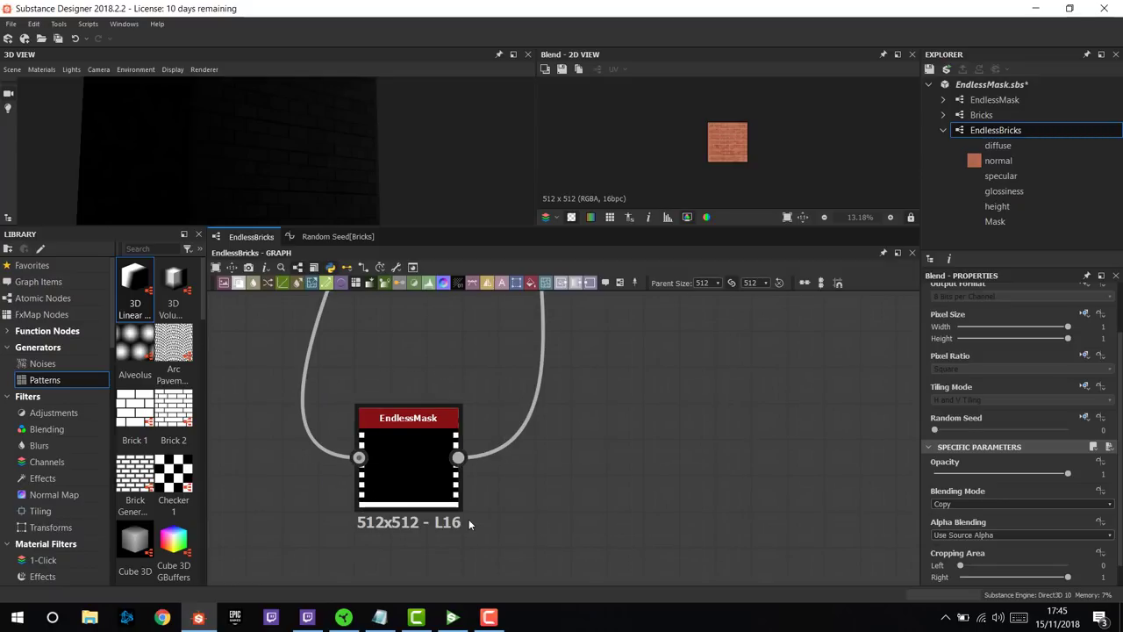
left_click(400, 470)
key("space")
type("blur")
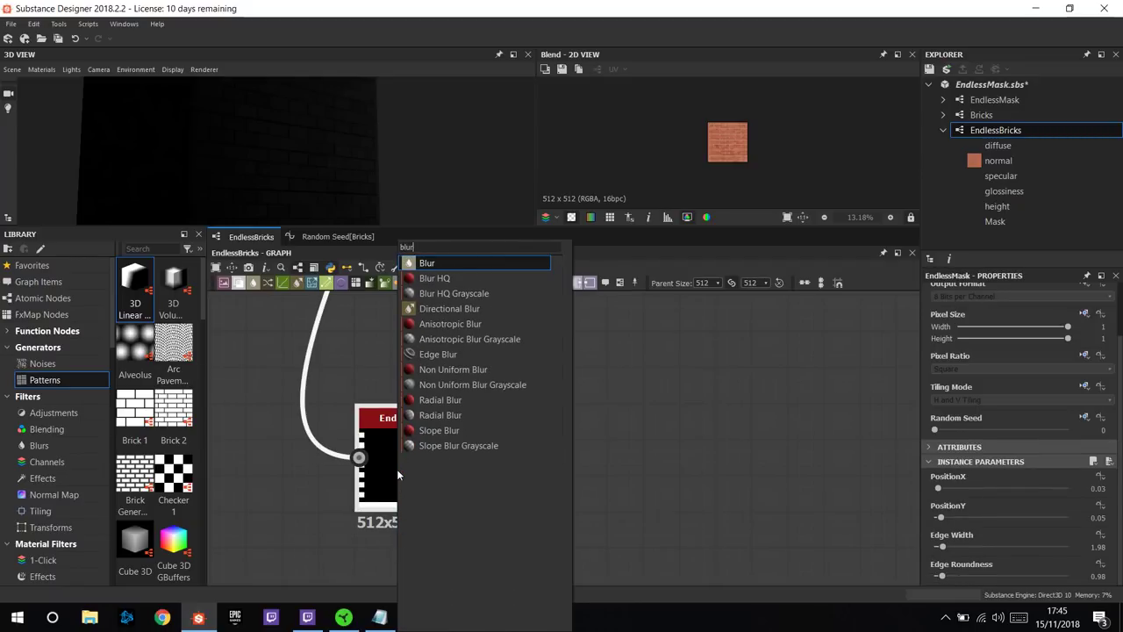
left_click(430, 295)
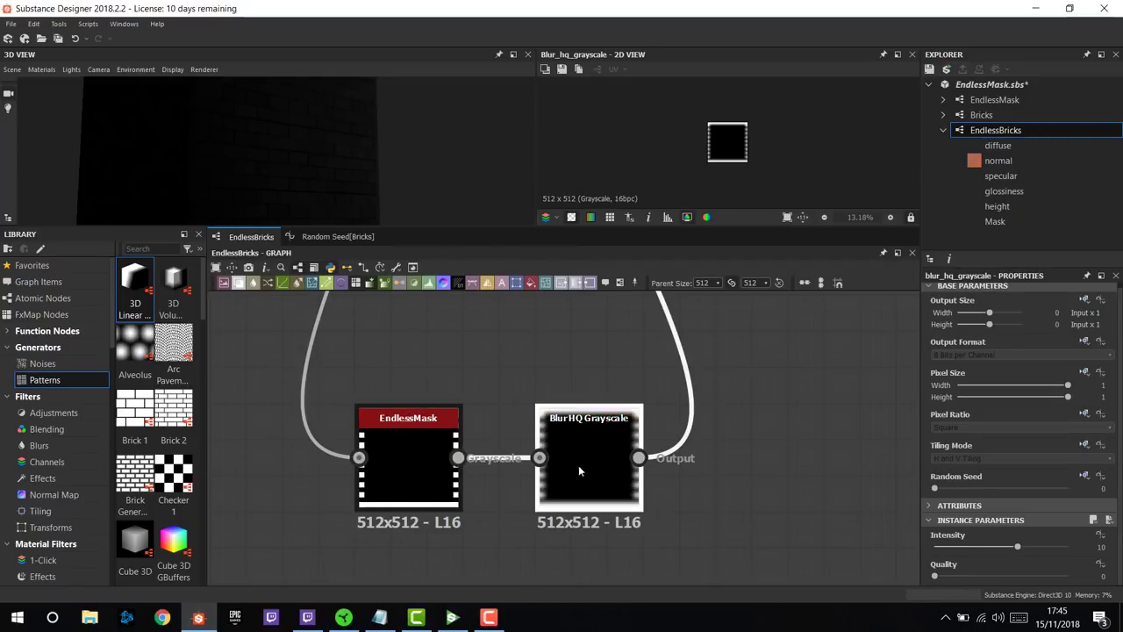
mouse_move(578, 465)
left_mouse_down()
mouse_move(539, 477)
mouse_move(576, 478)
left_mouse_up()
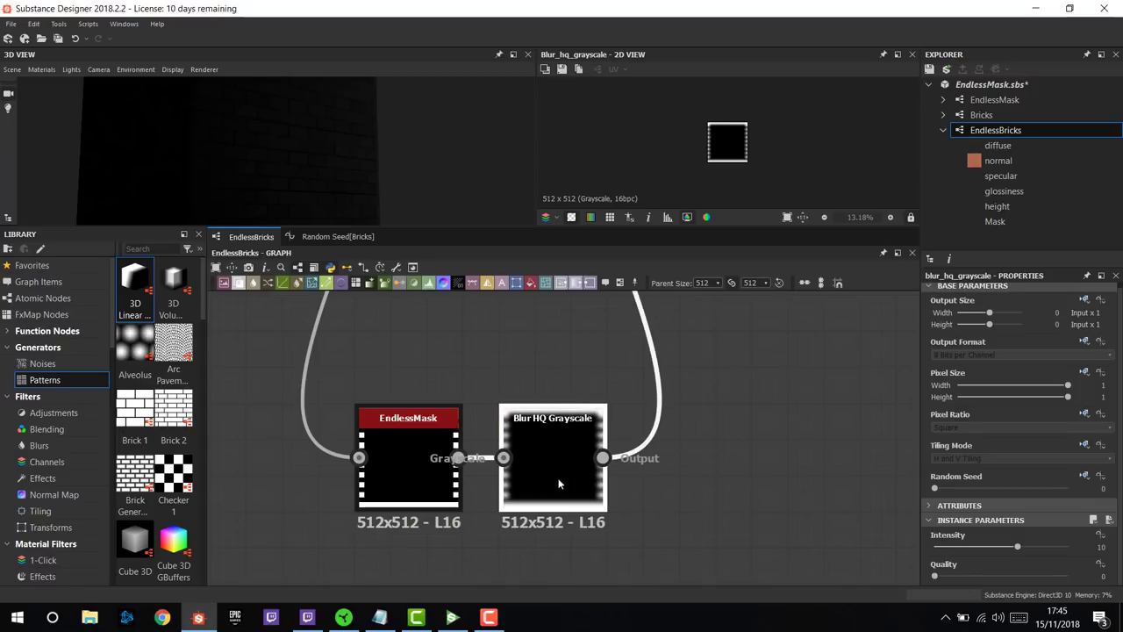
- Set the blur node's Quality to 1 and Intensity to 0, and expose Intensity as a new input named Blur Intensity
left_click(1062, 575)
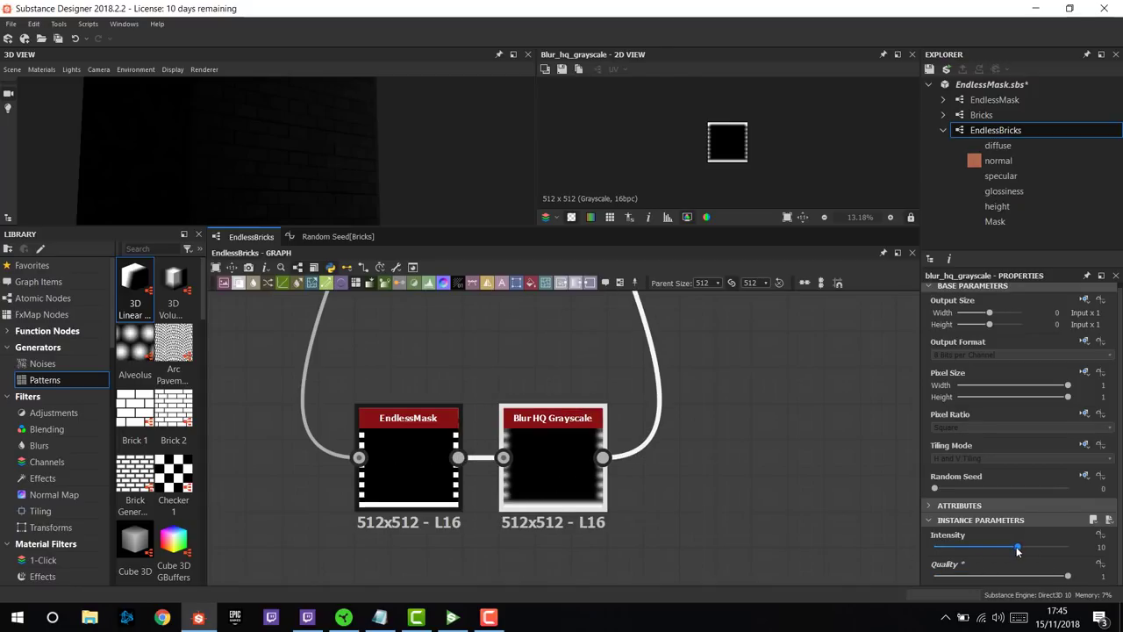
left_click_drag(1017, 550, 913, 550)
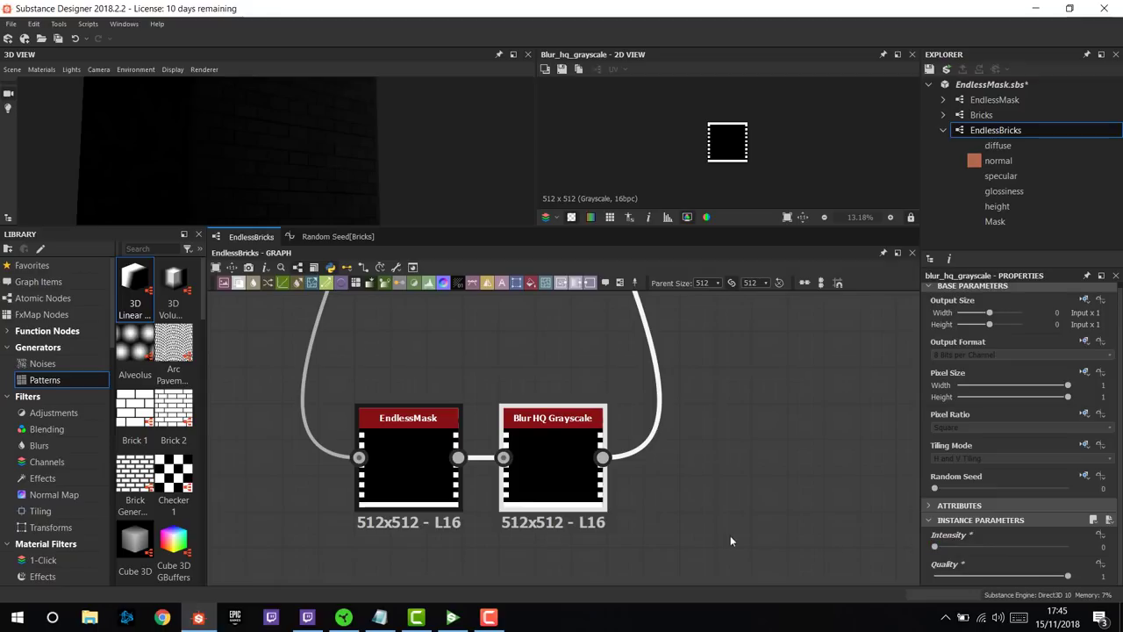
left_click(1084, 445)
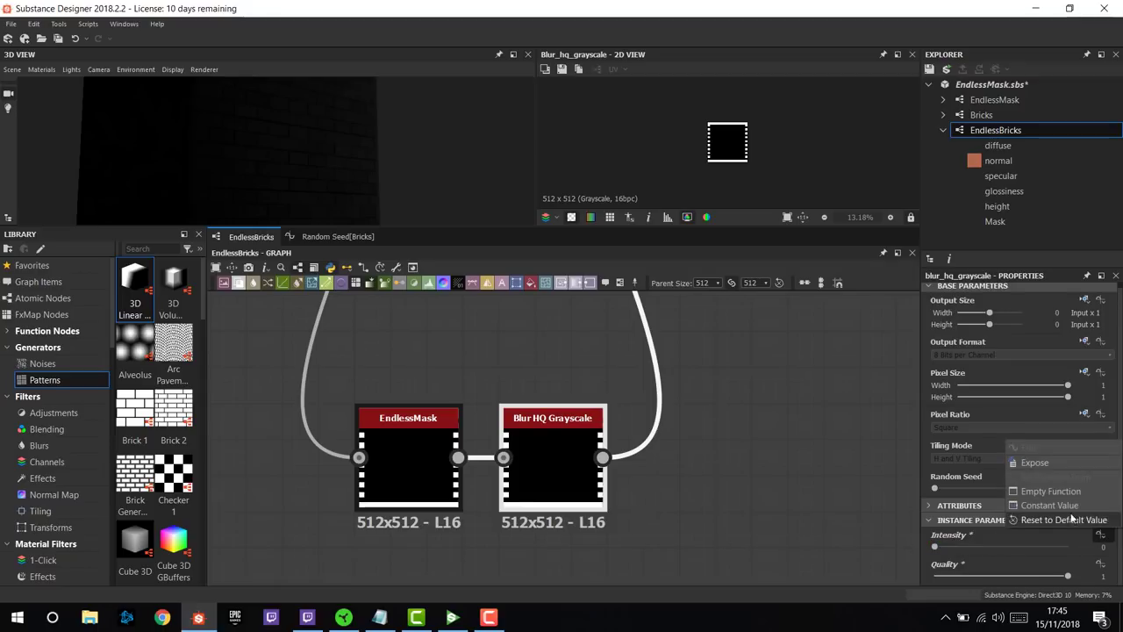
left_click(1036, 463)
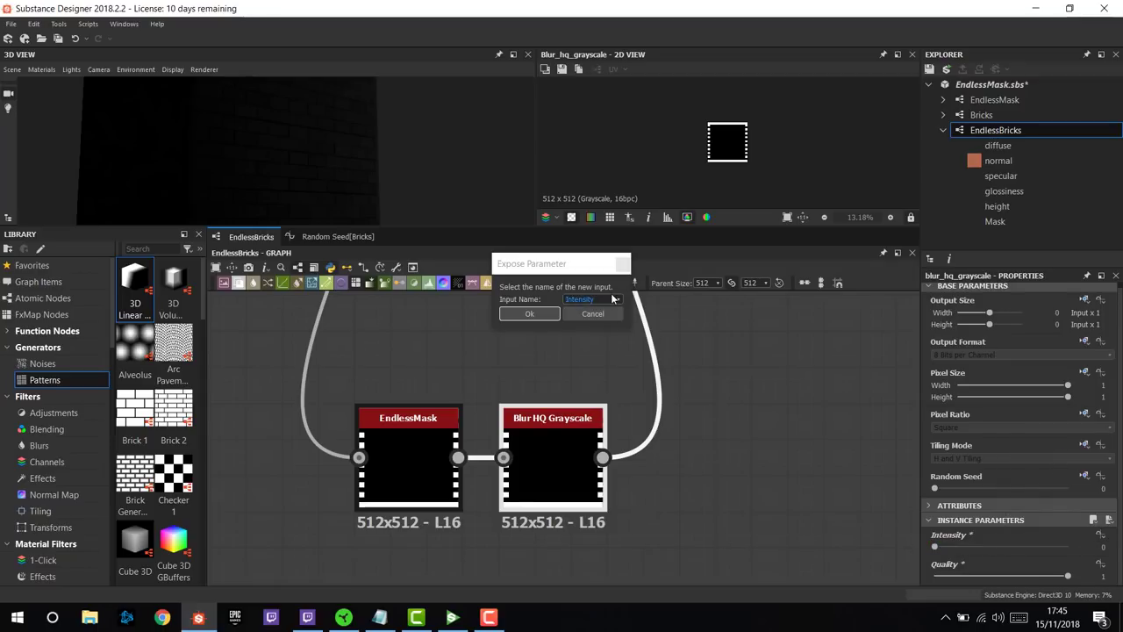
left_click(614, 299)
left_click(583, 319)
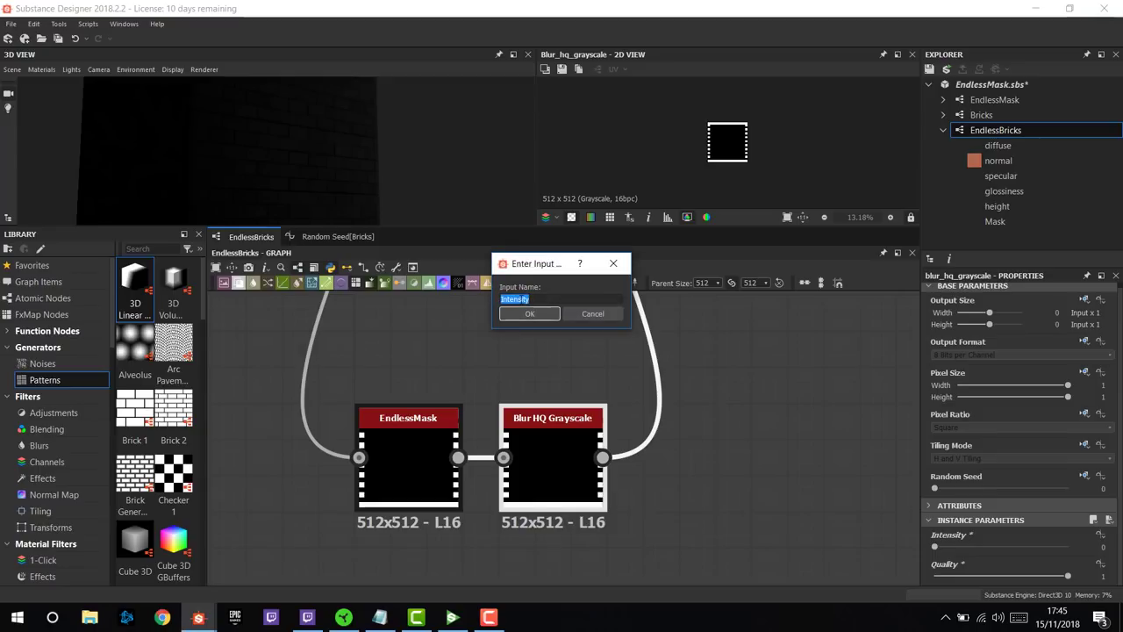
type("Blur")
left_click(529, 313)
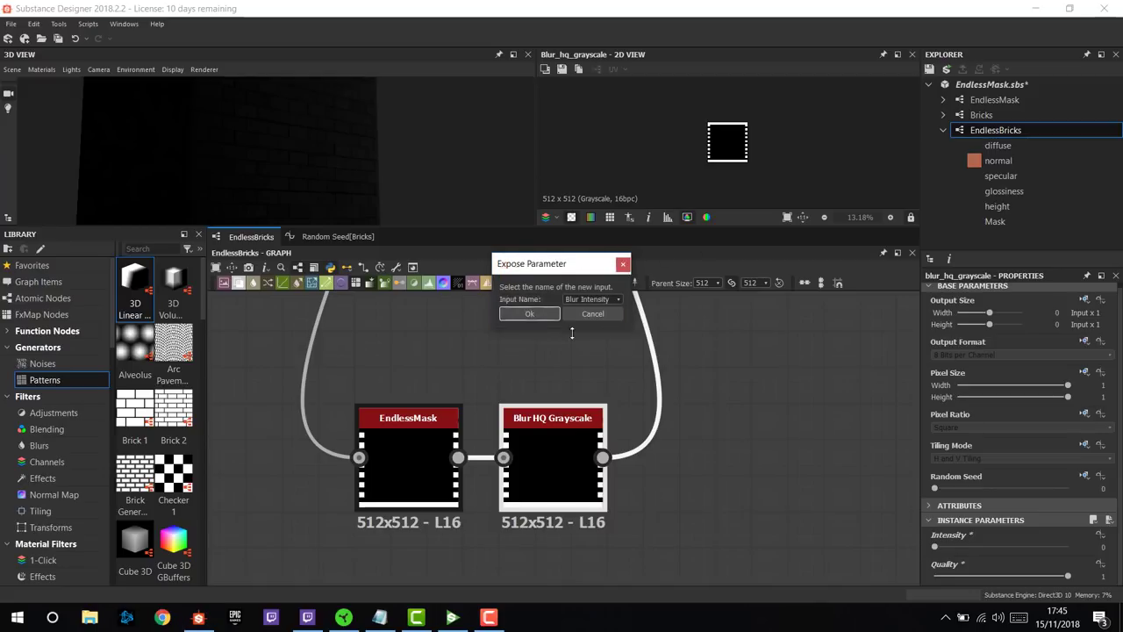
left_click(530, 313)
- Move both Bricks nodes farther from the Blend node and connect the Blend's output to the Diffuse output node
scroll(570, 452, "down", 6)
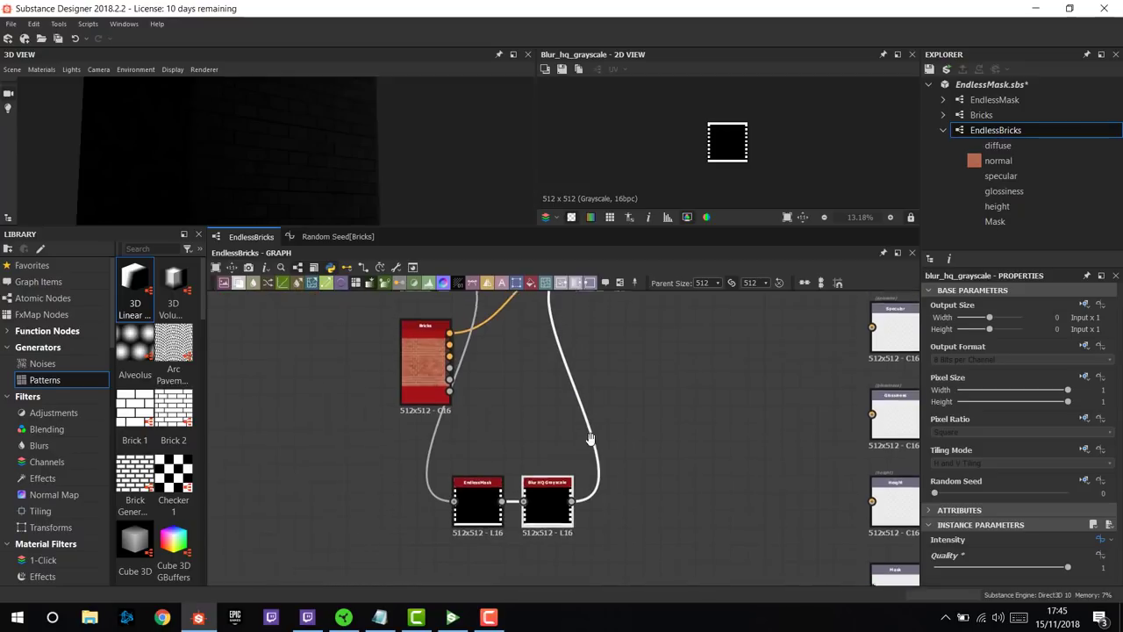
middle_click_drag(553, 421, 591, 396)
left_click_drag(460, 333, 416, 451)
middle_click_drag(739, 349, 728, 443)
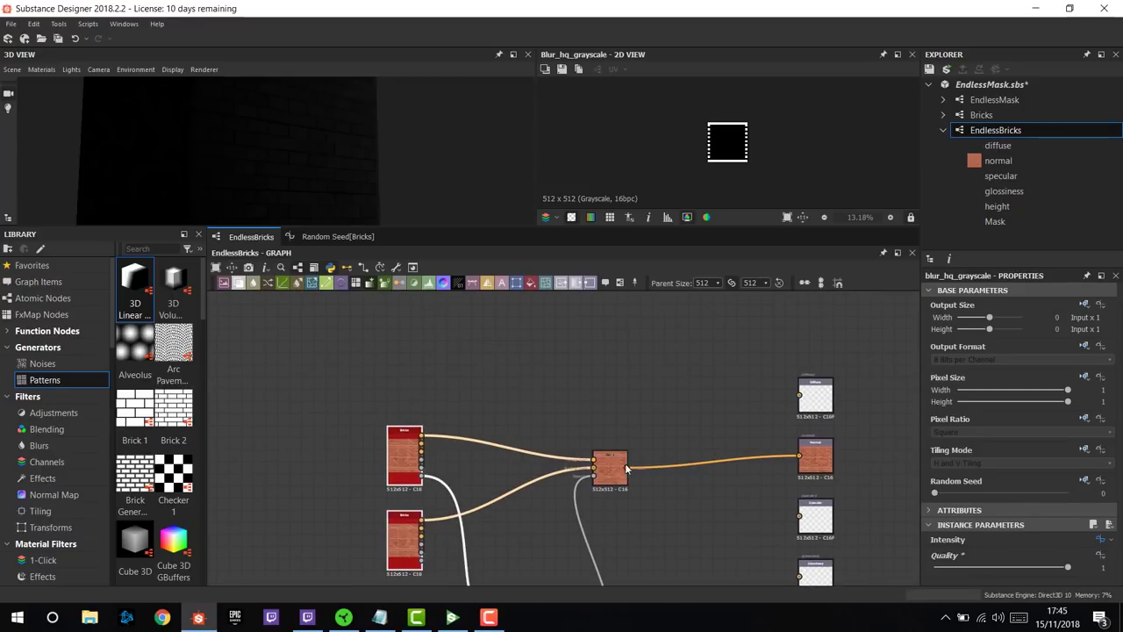
left_click_drag(627, 471, 799, 394)
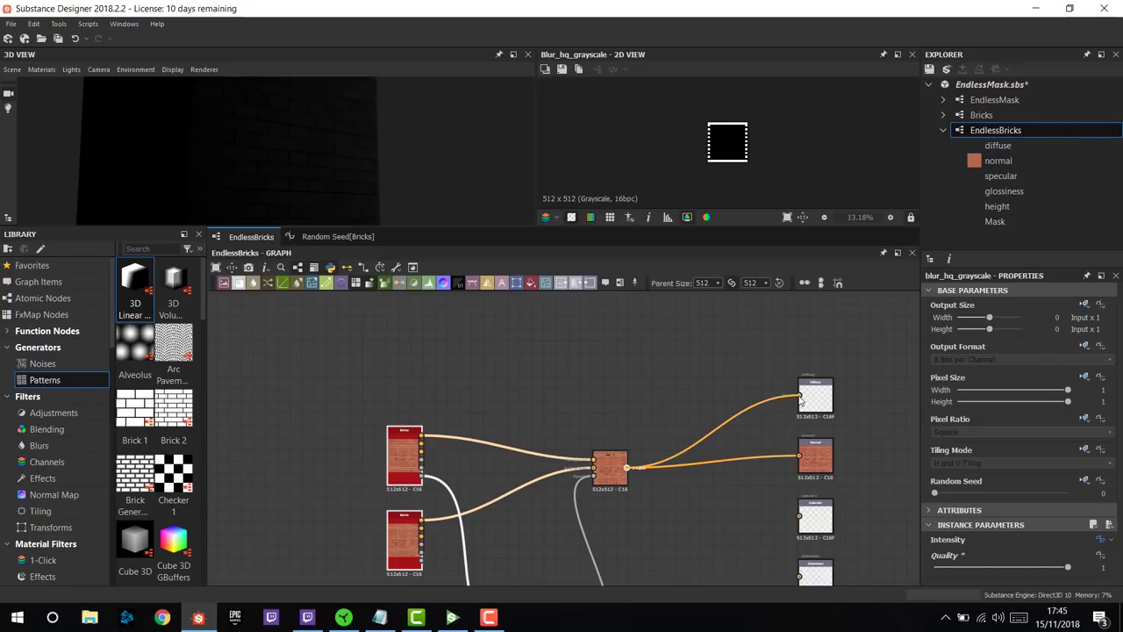
- Remove the link into the Normal output node and place a copy of the Blend node directly below the original
left_click(766, 456)
key("Delete")
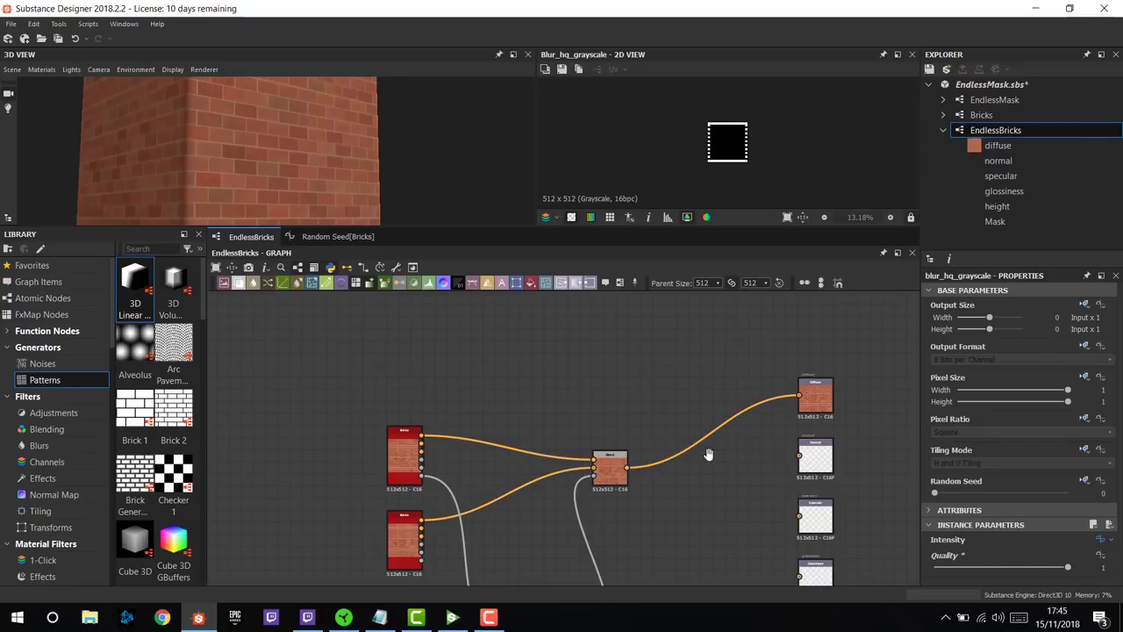
middle_click_drag(708, 454, 743, 361)
scroll(589, 405, "up", 1)
left_click_drag(665, 386, 651, 356)
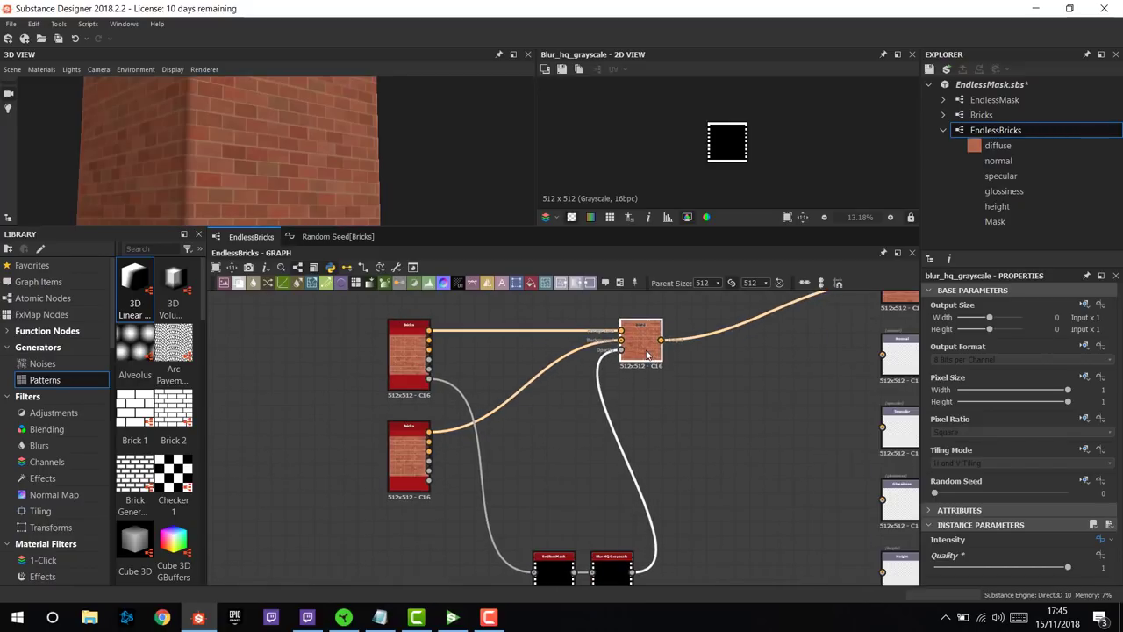
key("ctrl+c")
key("ctrl+v")
left_click_drag(574, 439, 651, 401)
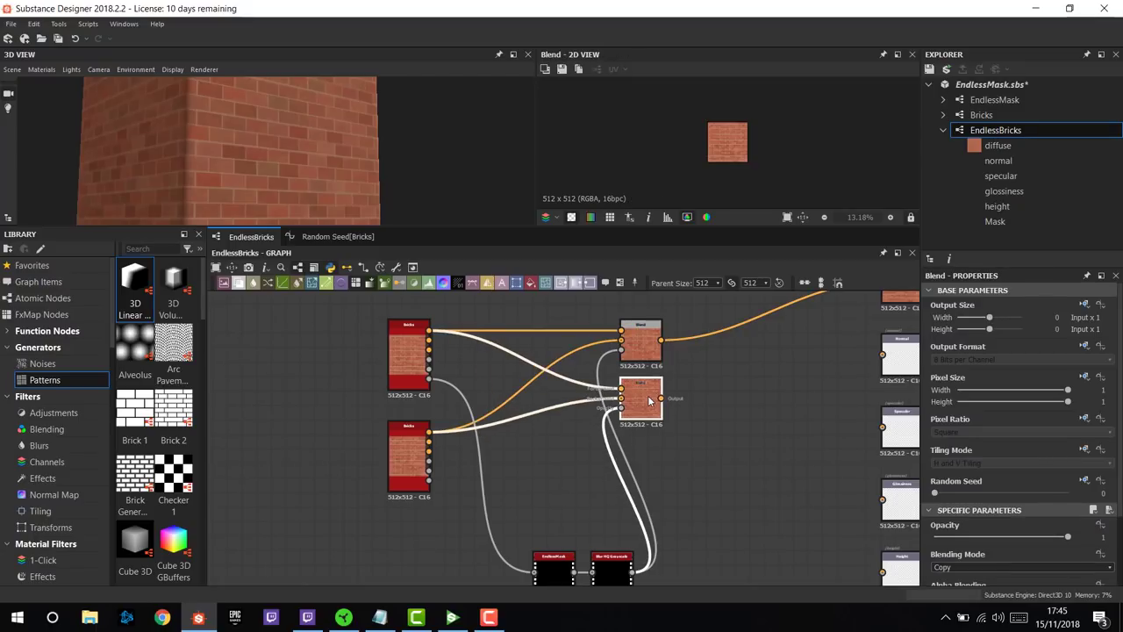
- Feed both Bricks nodes' Normal outputs into the copied Blend and connect its output to the Normal output node
left_click_drag(429, 340, 621, 389)
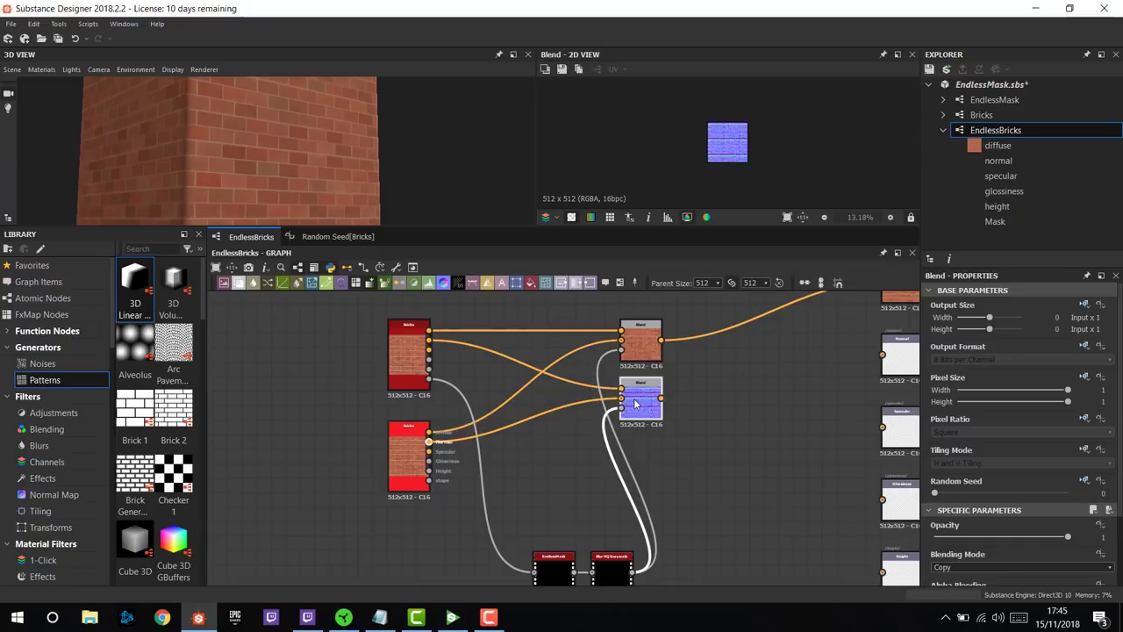
middle_click_drag(702, 362, 615, 446)
left_click_drag(575, 486, 800, 444)
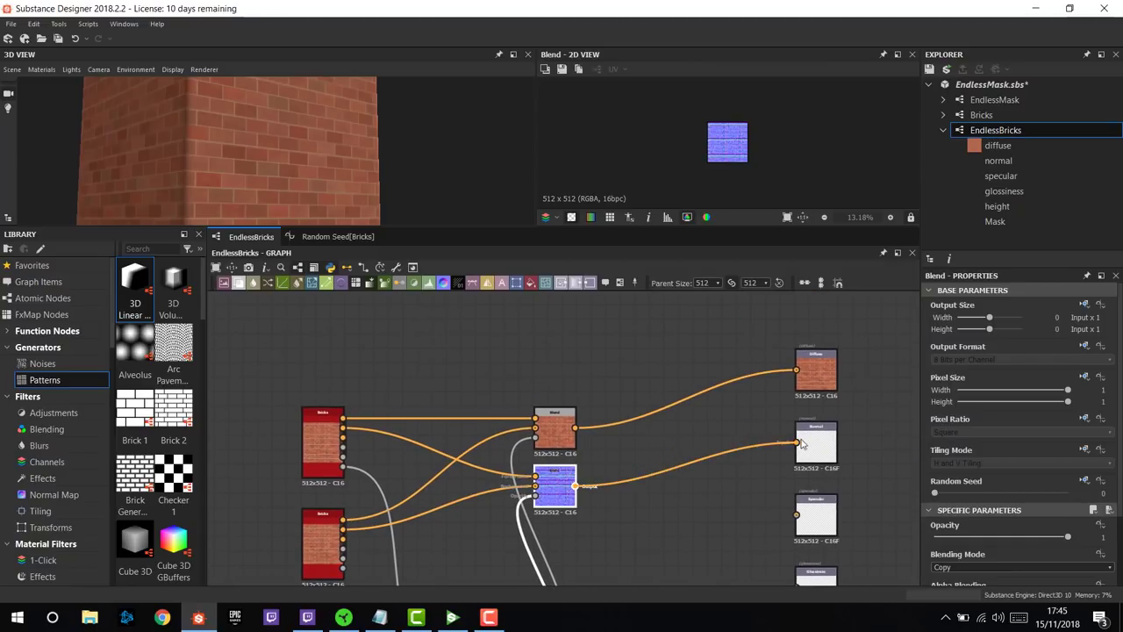
- Add a third Blend below the normal one that carries both Bricks nodes' Specular outputs to the Specular output node
middle_click_drag(519, 552, 634, 434)
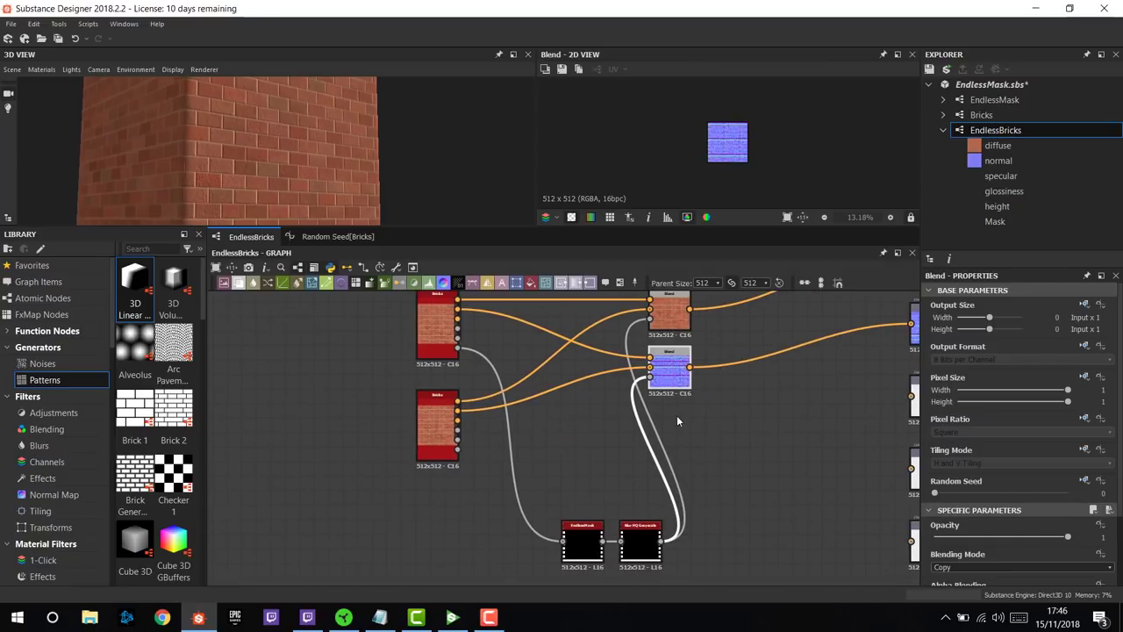
key("ctrl+v")
left_click_drag(561, 445, 668, 434)
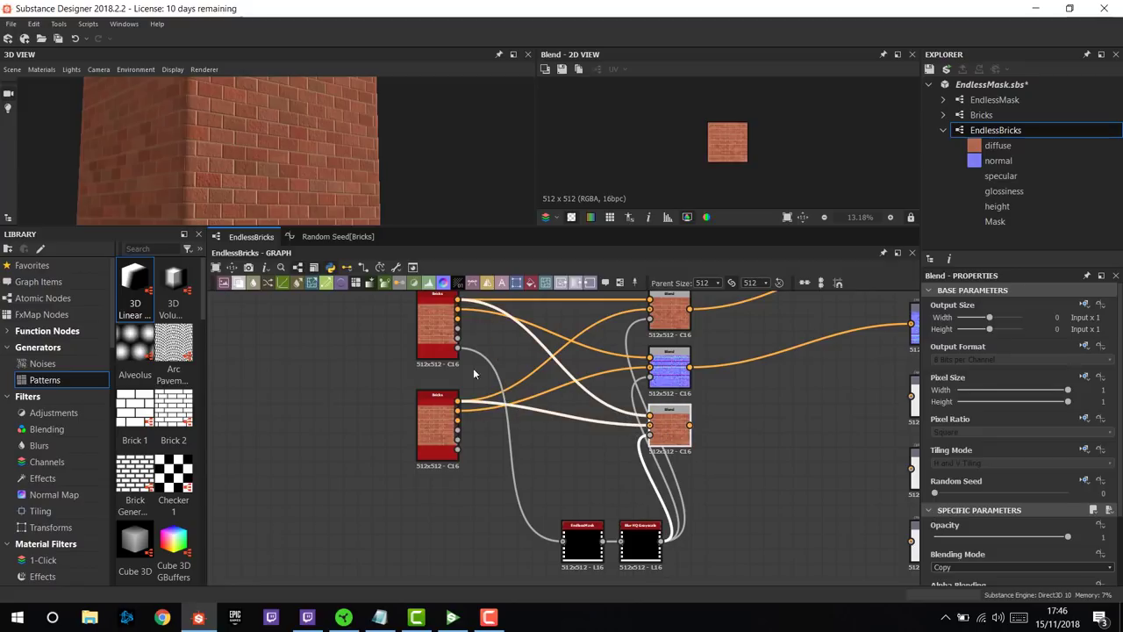
left_click_drag(458, 319, 651, 417)
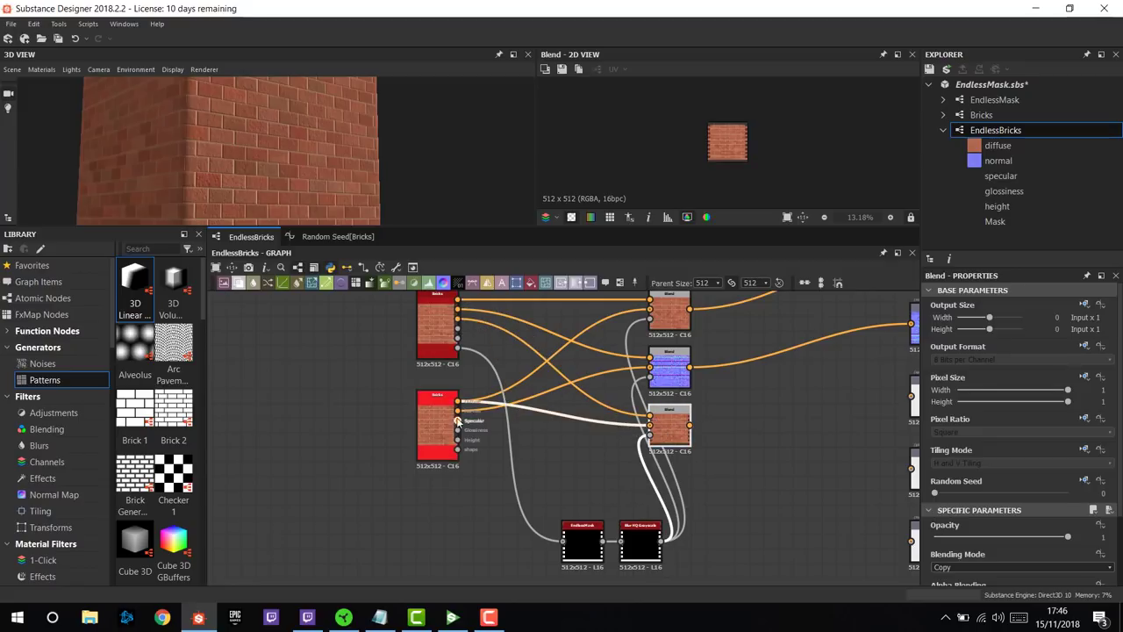
left_click_drag(458, 421, 650, 426)
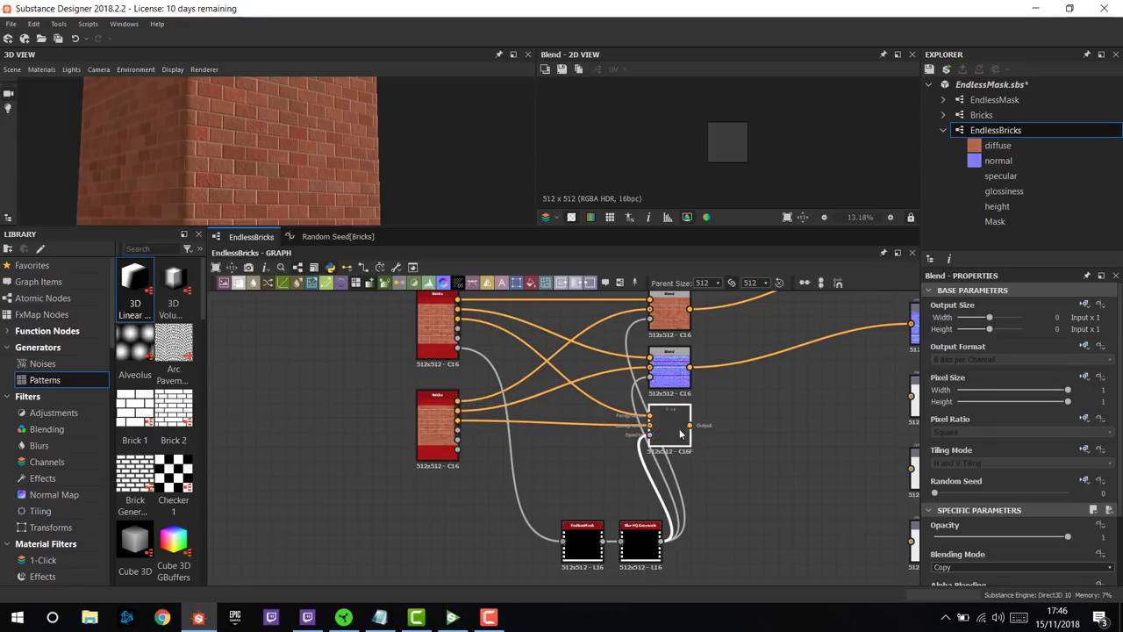
middle_click_drag(680, 433, 549, 485)
left_click_drag(559, 481, 779, 452)
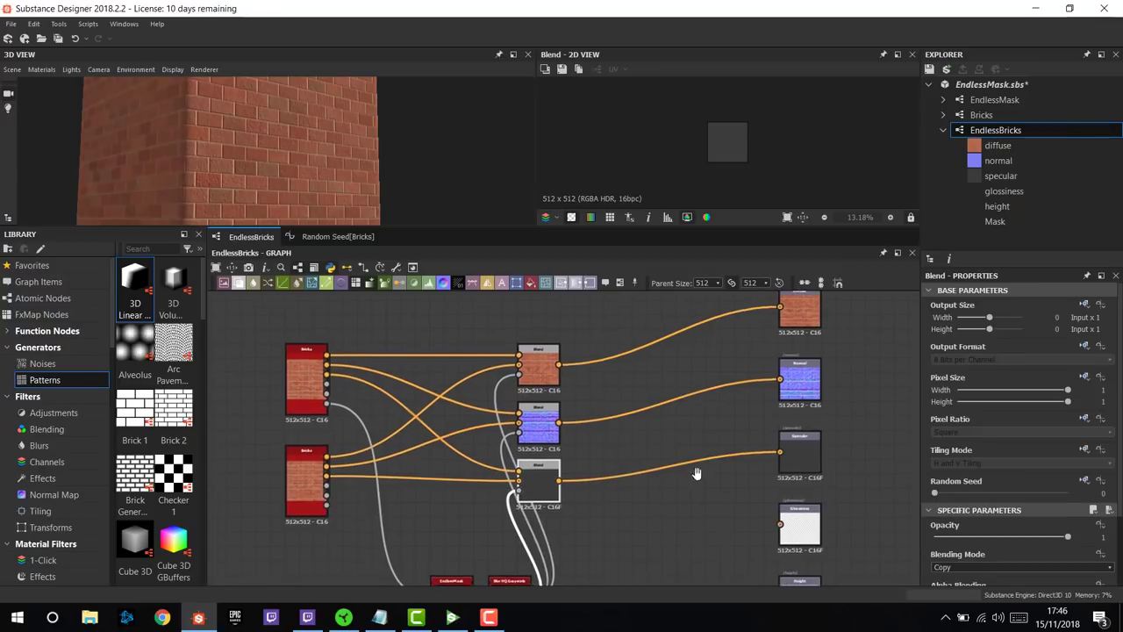
- Move the EndlessMask and Blur HQ Grayscale nodes farther below the stack of Blend nodes
middle_click_drag(696, 474, 810, 386)
left_click_drag(561, 481, 586, 568)
middle_click_drag(578, 503, 557, 552)
left_click(553, 545)
- Add a fourth Blend below the specular one that carries both Bricks nodes' Glossiness outputs to the Glossiness output node
key("ctrl+v")
left_click_drag(576, 449, 641, 504)
left_click_drag(417, 344, 611, 492)
left_click(417, 449)
left_click_drag(579, 509, 901, 488)
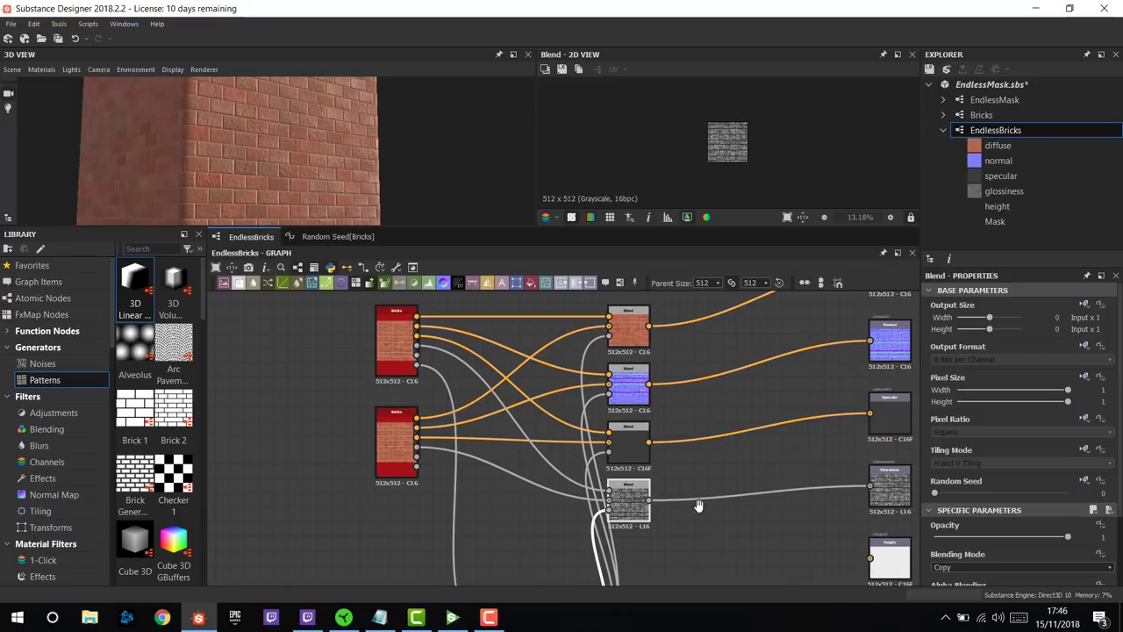
- Add a fifth Blend below the glossiness one that carries both Bricks nodes' Height outputs to the Height output node
middle_click_drag(698, 501, 695, 407)
left_click(544, 436)
key("ctrl+v")
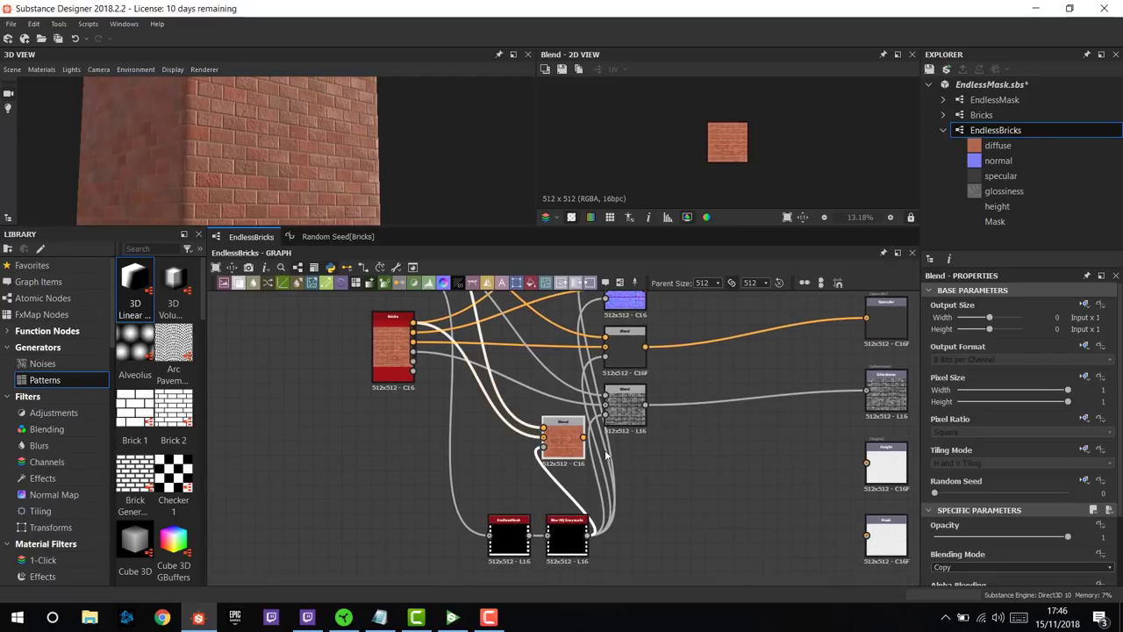
left_click_drag(576, 451, 640, 481)
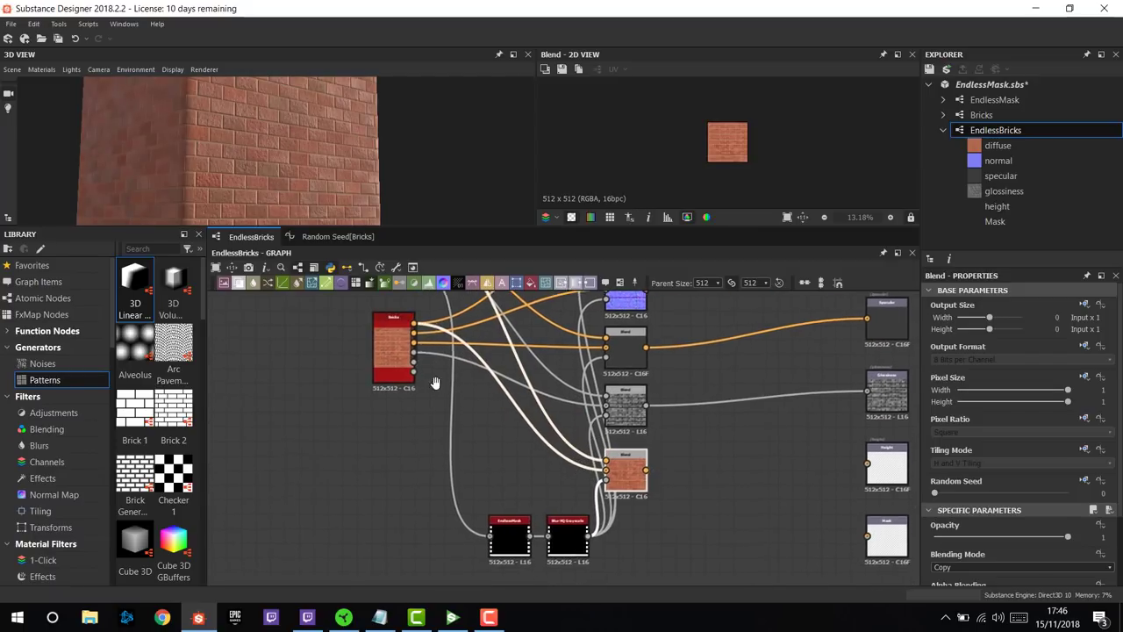
middle_click_drag(438, 375, 439, 436)
left_click_drag(412, 320, 619, 518)
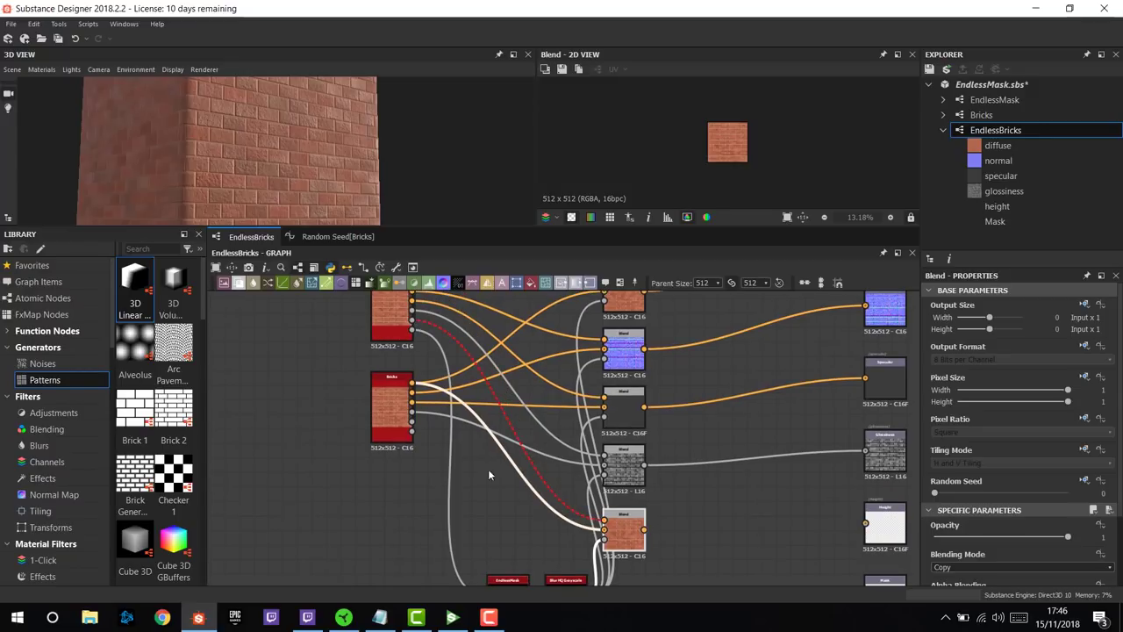
left_click_drag(413, 422, 615, 533)
middle_click_drag(614, 531, 497, 474)
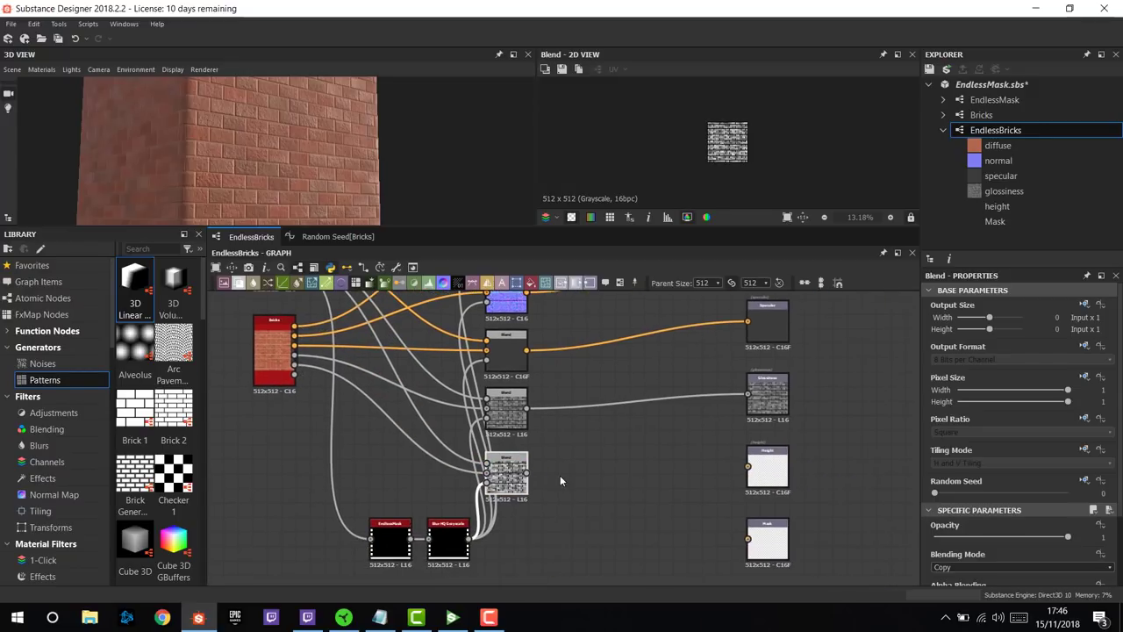
left_click_drag(526, 472, 746, 466)
- Connect the Blur HQ Grayscale node's output to the Mask output node and select that output node
middle_click_drag(552, 538, 520, 450)
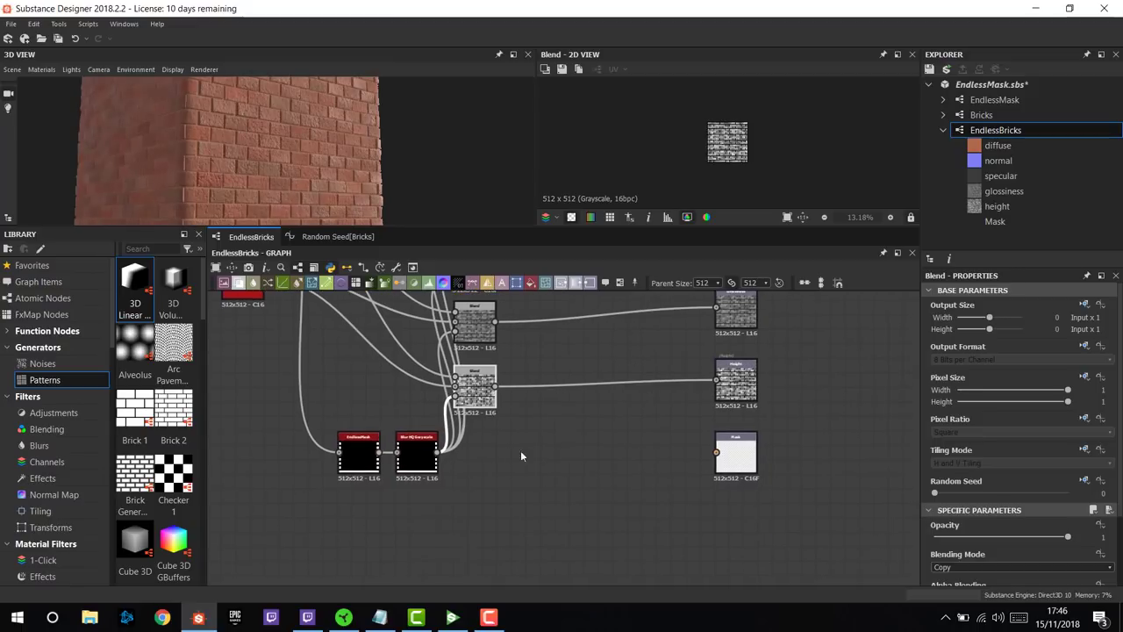
left_click_drag(440, 453, 716, 452)
left_click(735, 469)
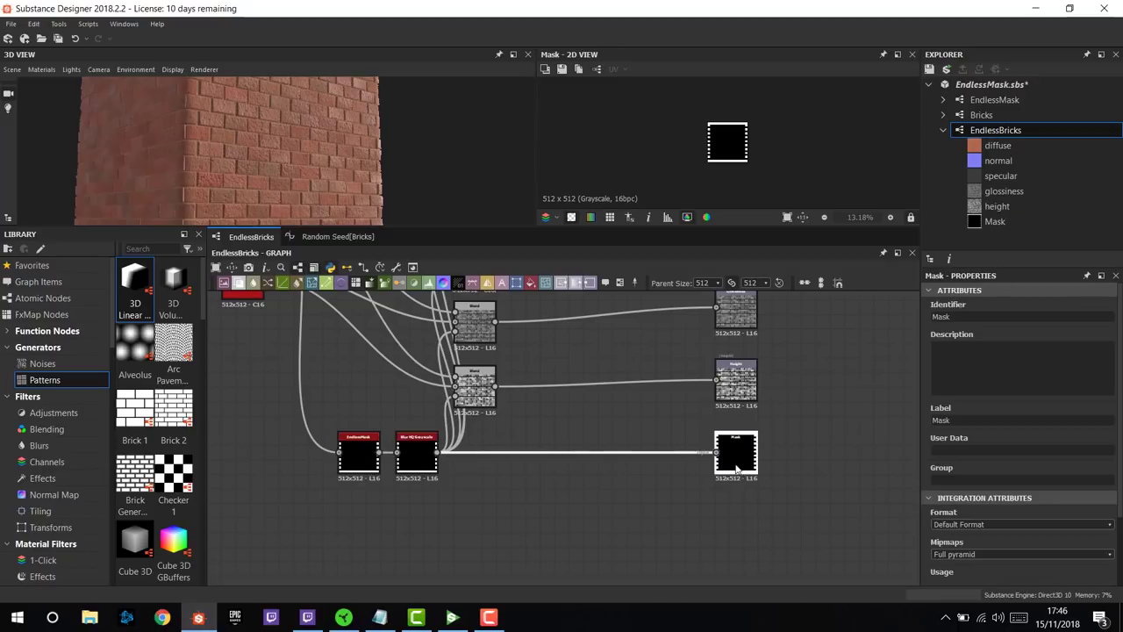
- Save the EndlessMask.sbs package and collapse the EndlessBricks graph's outputs in the package tree
middle_click_drag(651, 458, 616, 498)
scroll(646, 474, "down", 1)
middle_click_drag(517, 439, 512, 474)
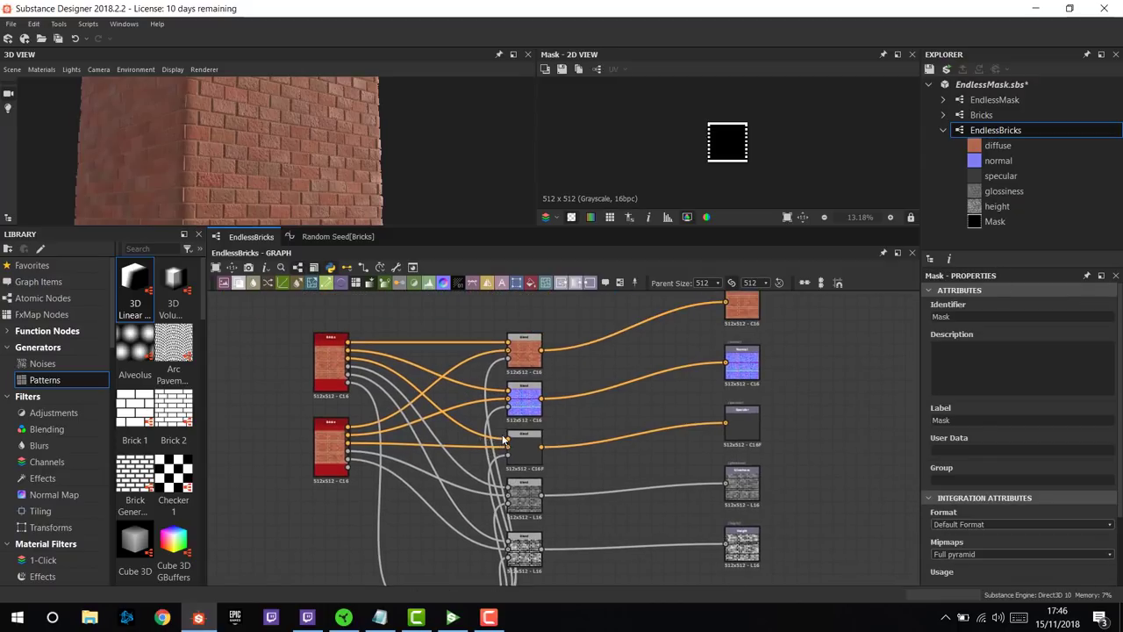
scroll(507, 435, "down", 3)
middle_click_drag(616, 392, 566, 377)
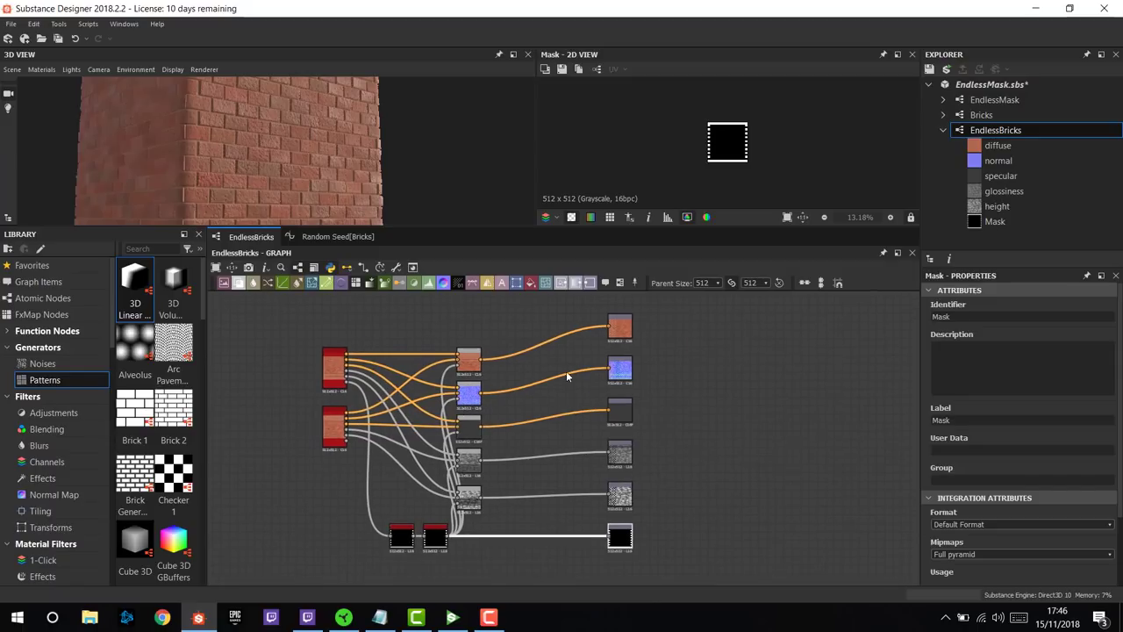
left_click(929, 69)
middle_click_drag(723, 366, 786, 360)
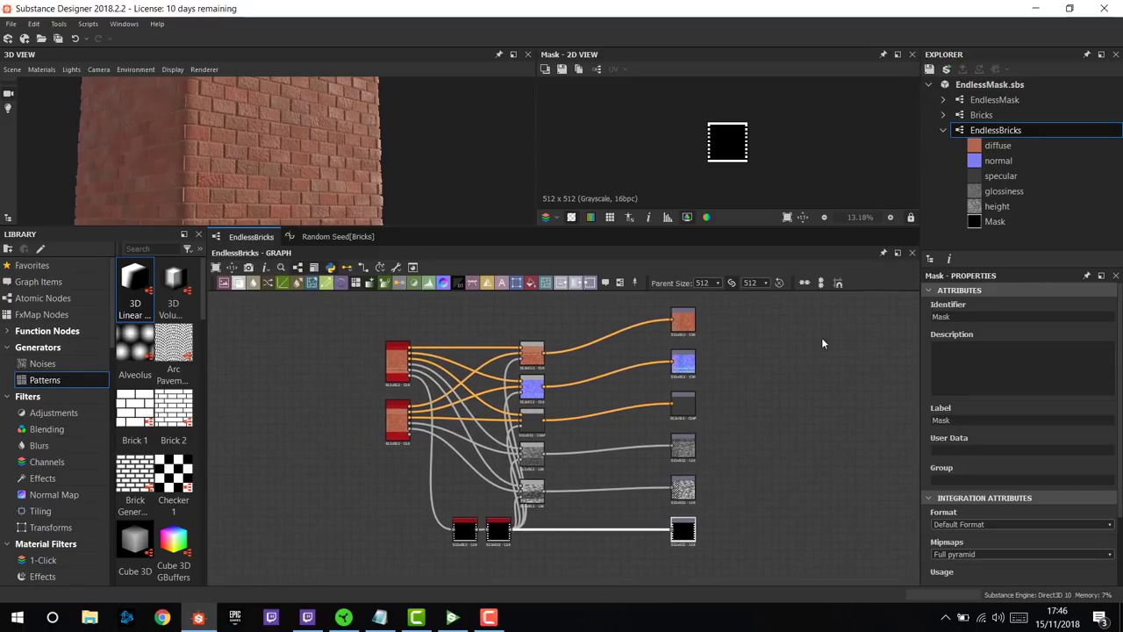
left_click(944, 130)
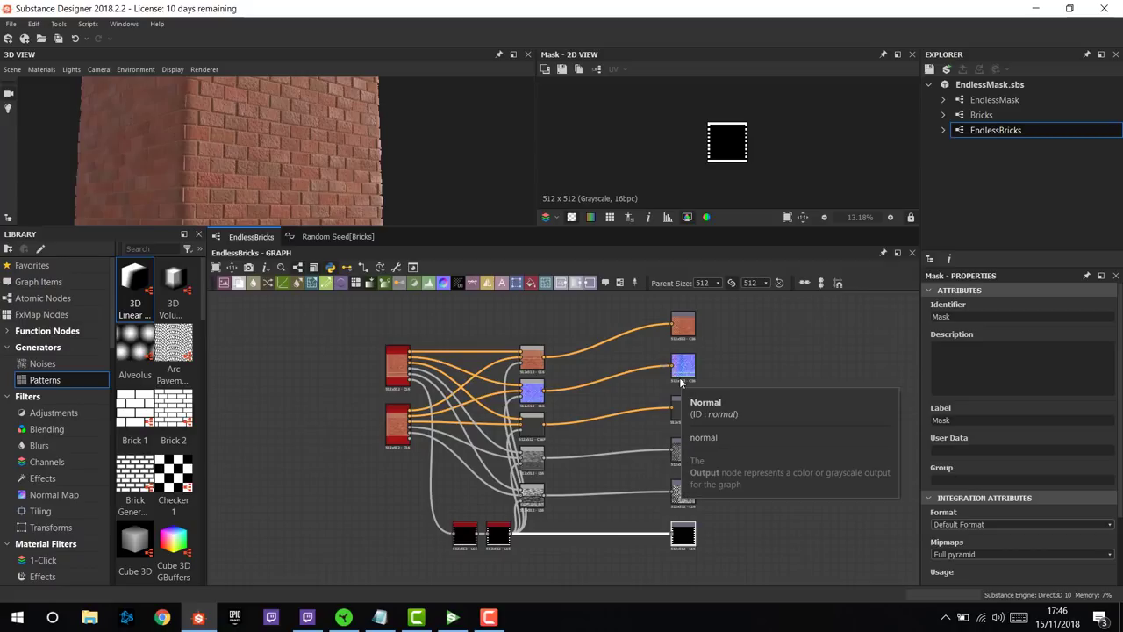
- Assign an empty function to the EndlessBricks graph's own Random Seed and open that function for editing
left_click(370, 319)
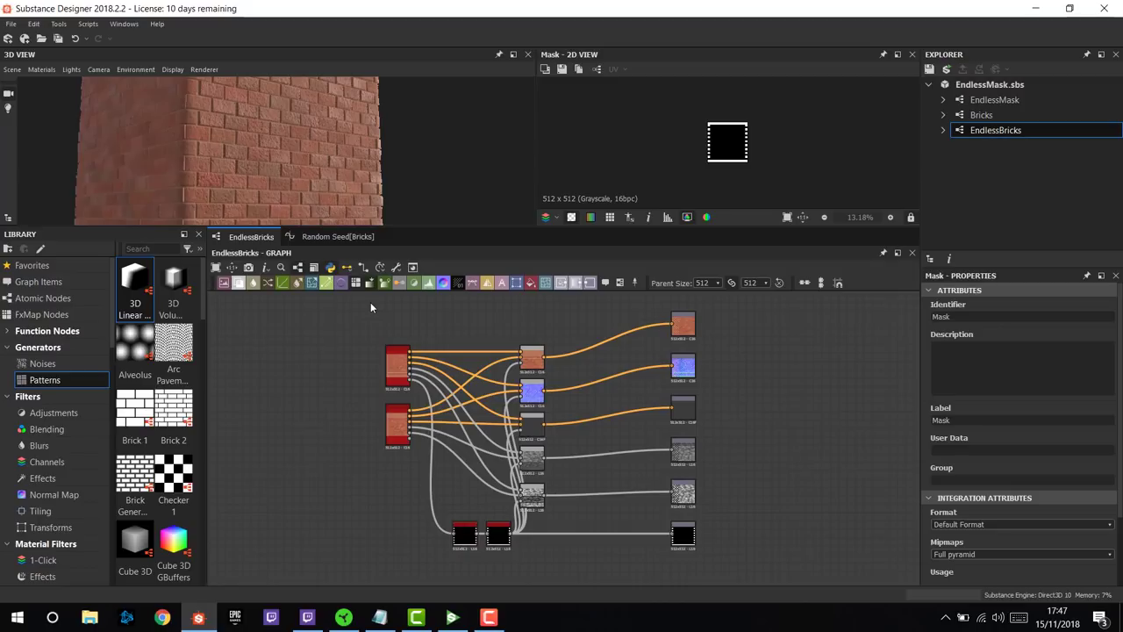
left_click(718, 381)
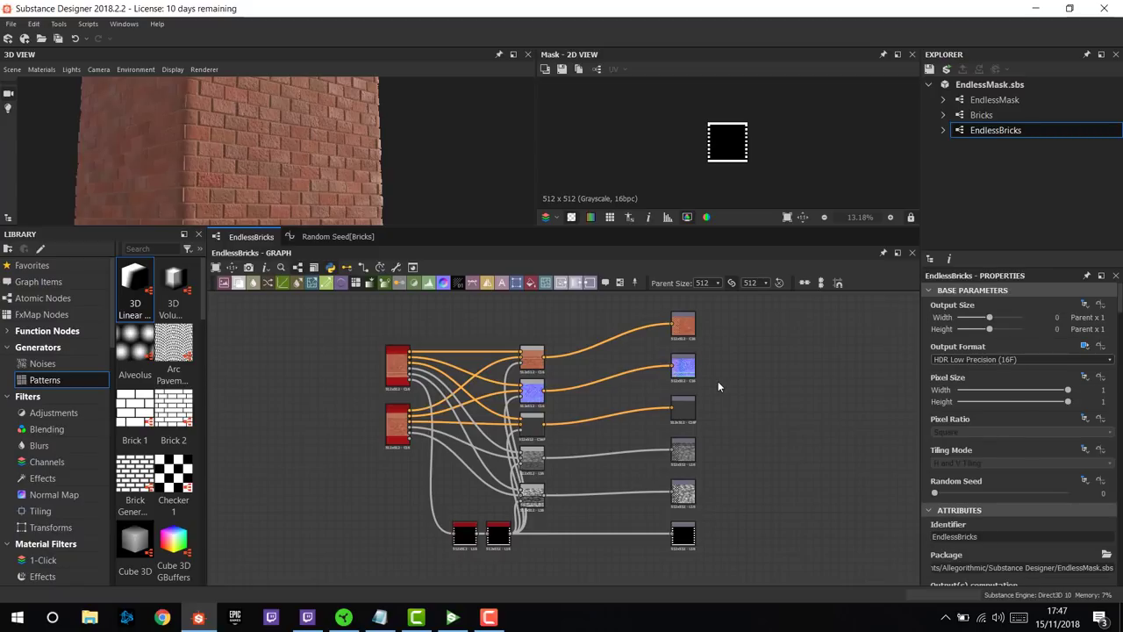
scroll(729, 338, "up", 2)
scroll(752, 376, "down", 1)
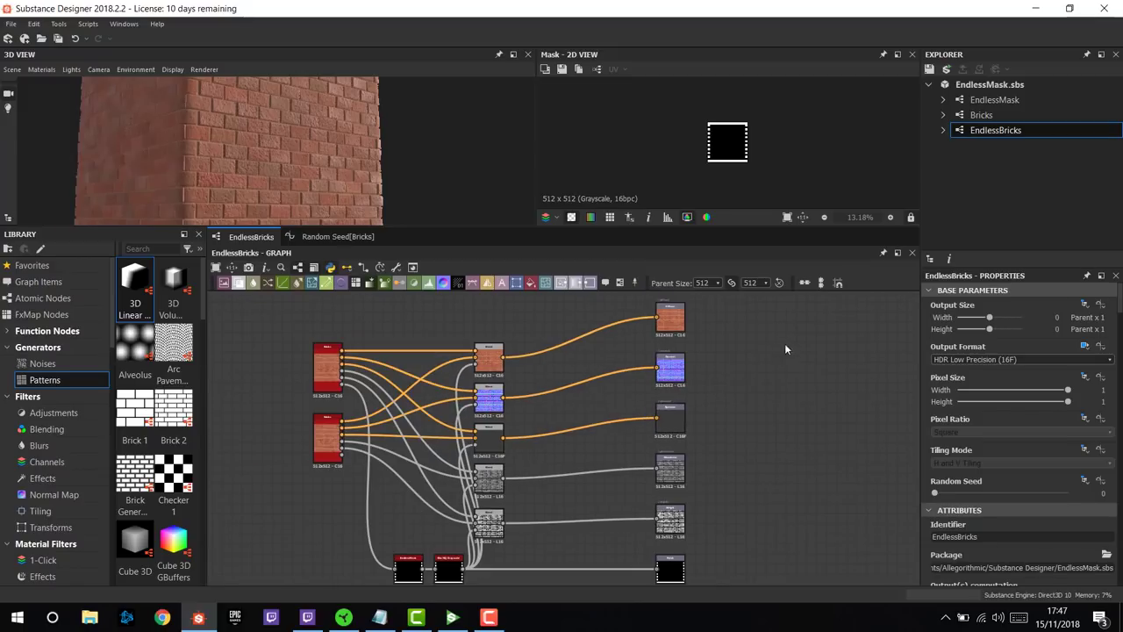
scroll(790, 360, "down", 1)
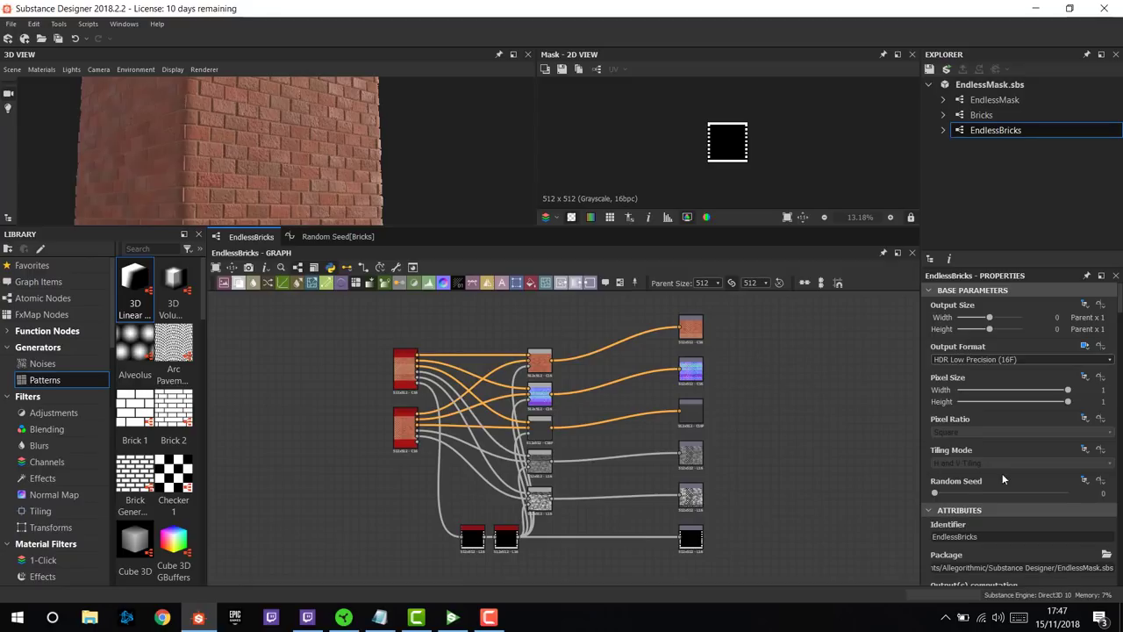
left_click(1104, 485)
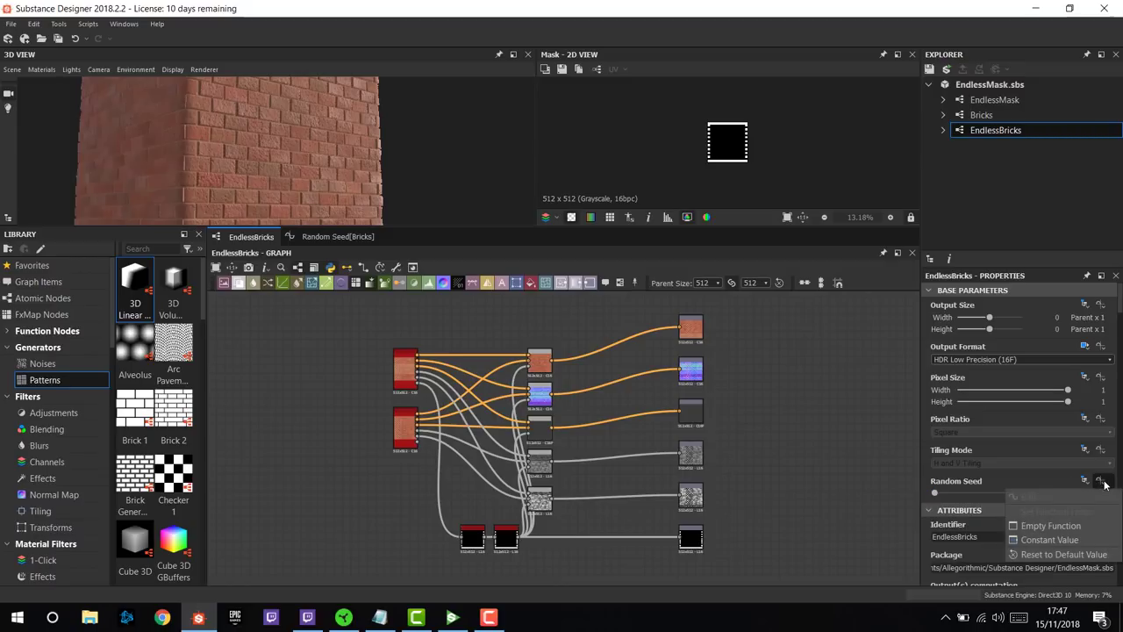
left_click(1049, 526)
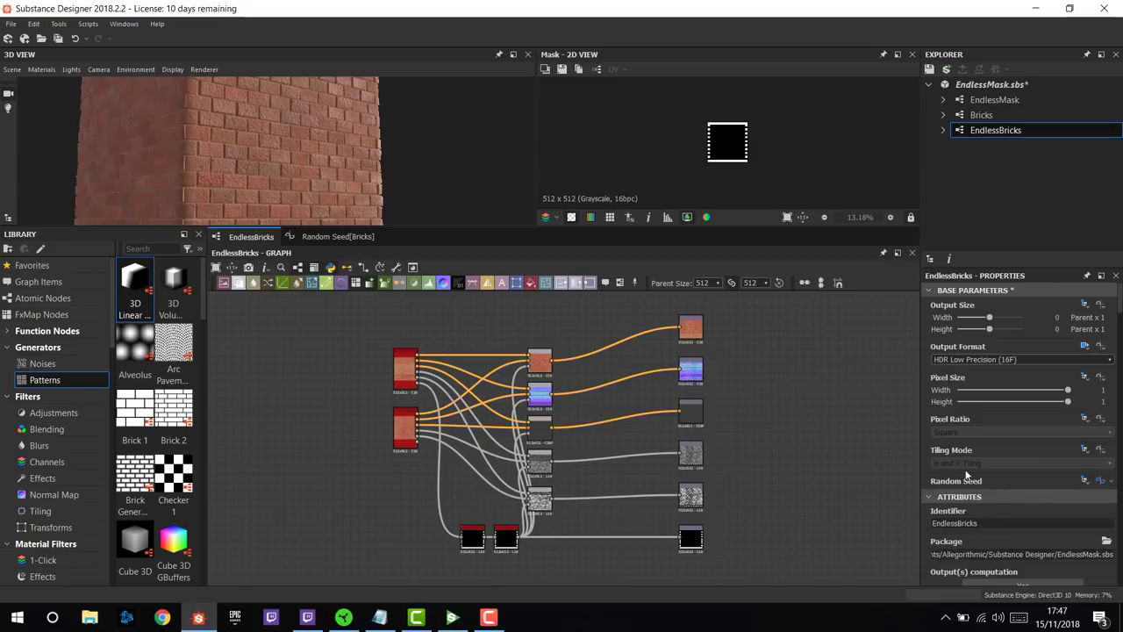
left_click(1103, 482)
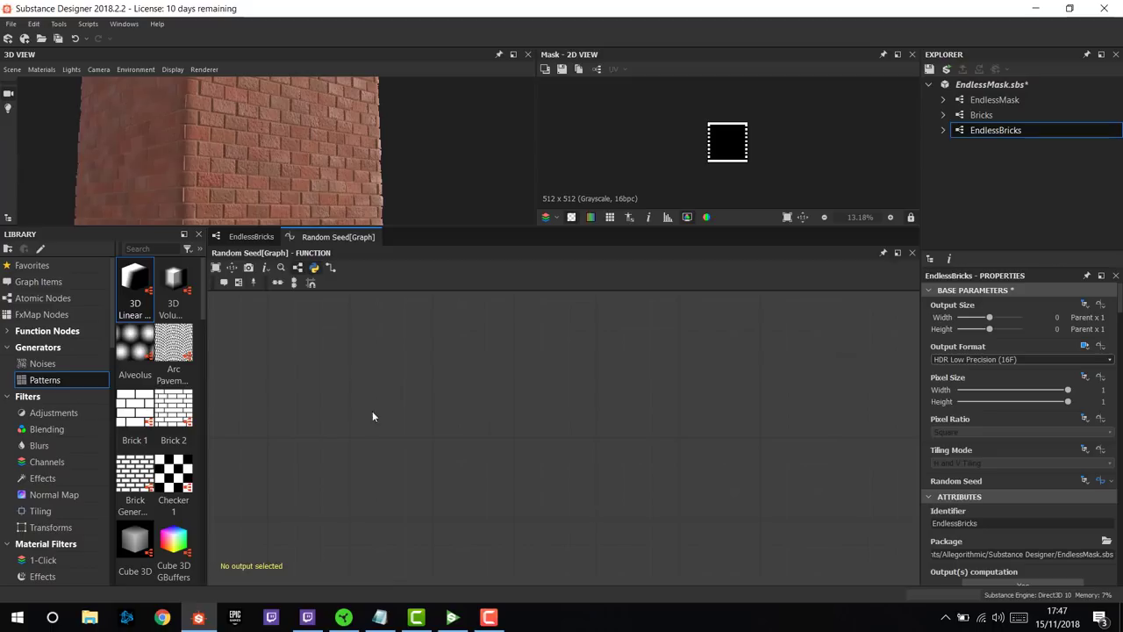
- Add a Get Float node to the Random Seed function and set its variable to $time
right_click(439, 403)
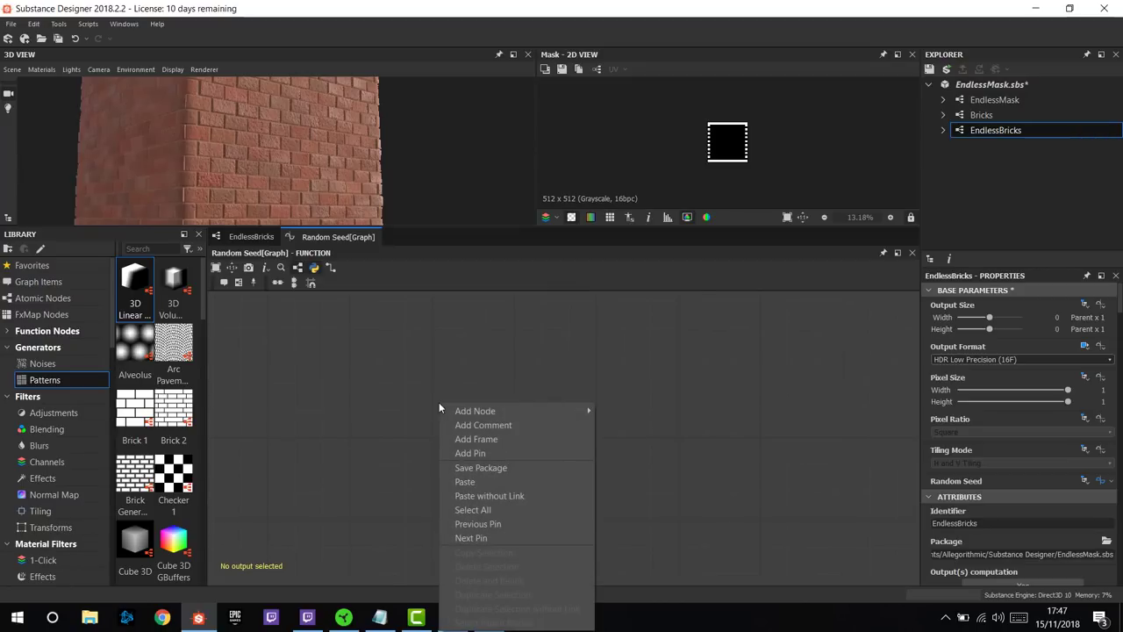
key("space")
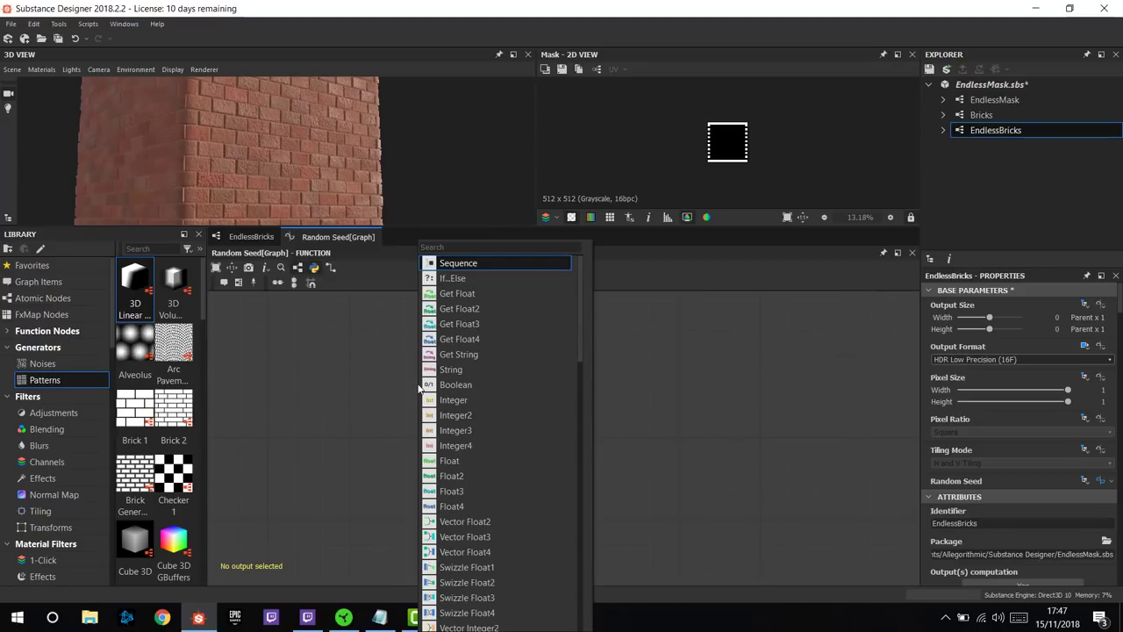
type("get")
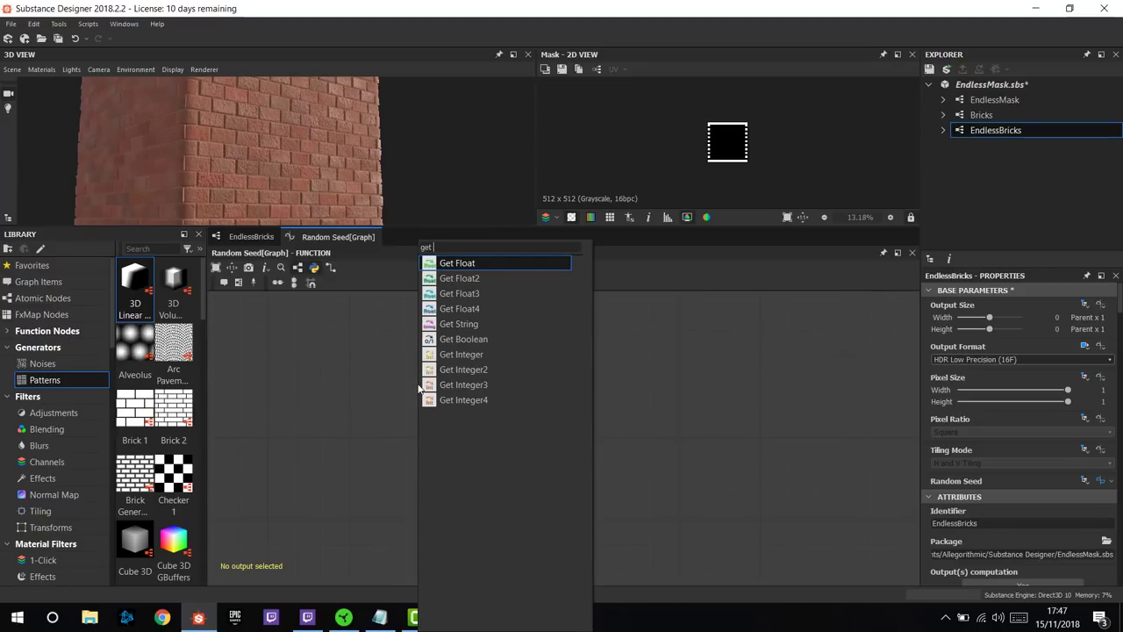
key("Return")
scroll(503, 394, "down", 3)
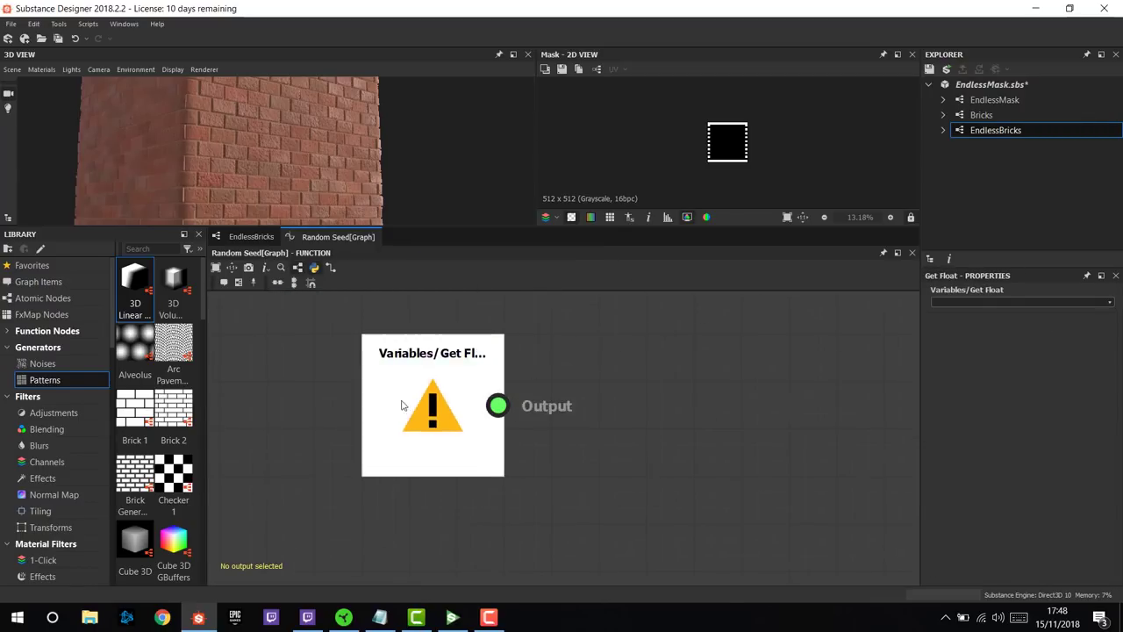
left_click(1105, 302)
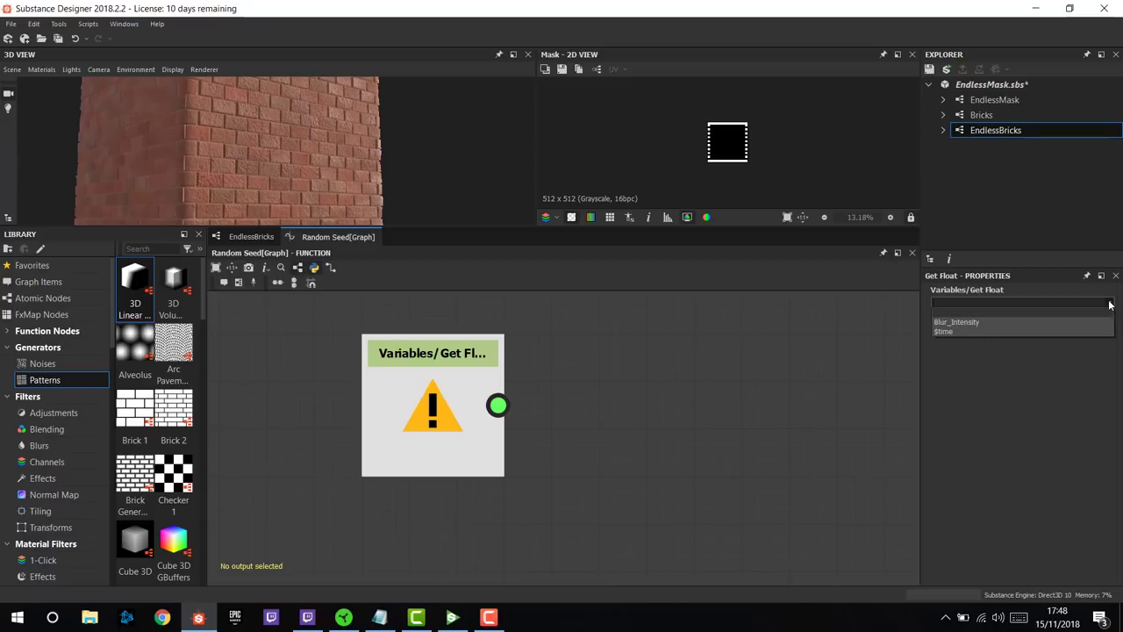
left_click(952, 331)
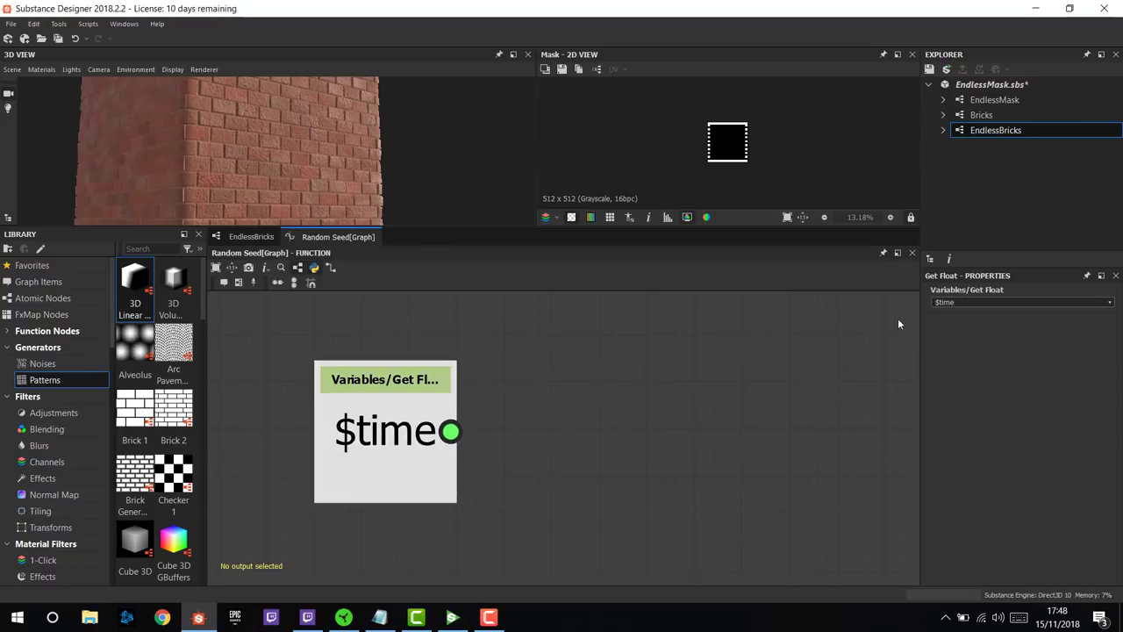
scroll(518, 404, "down", 3)
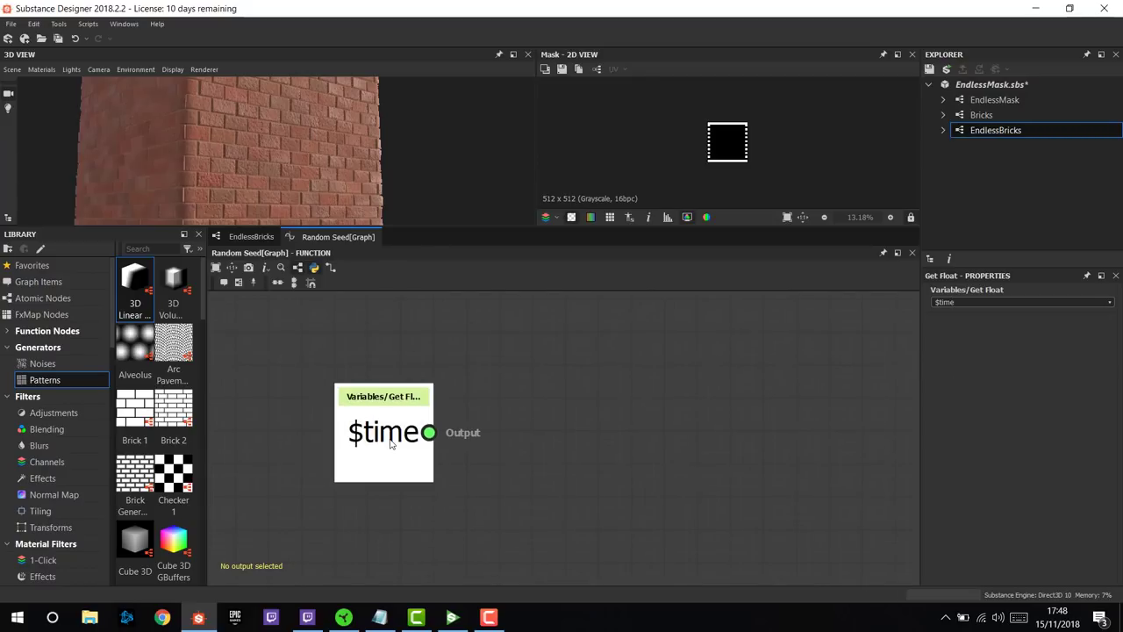
left_click_drag(403, 429, 427, 446)
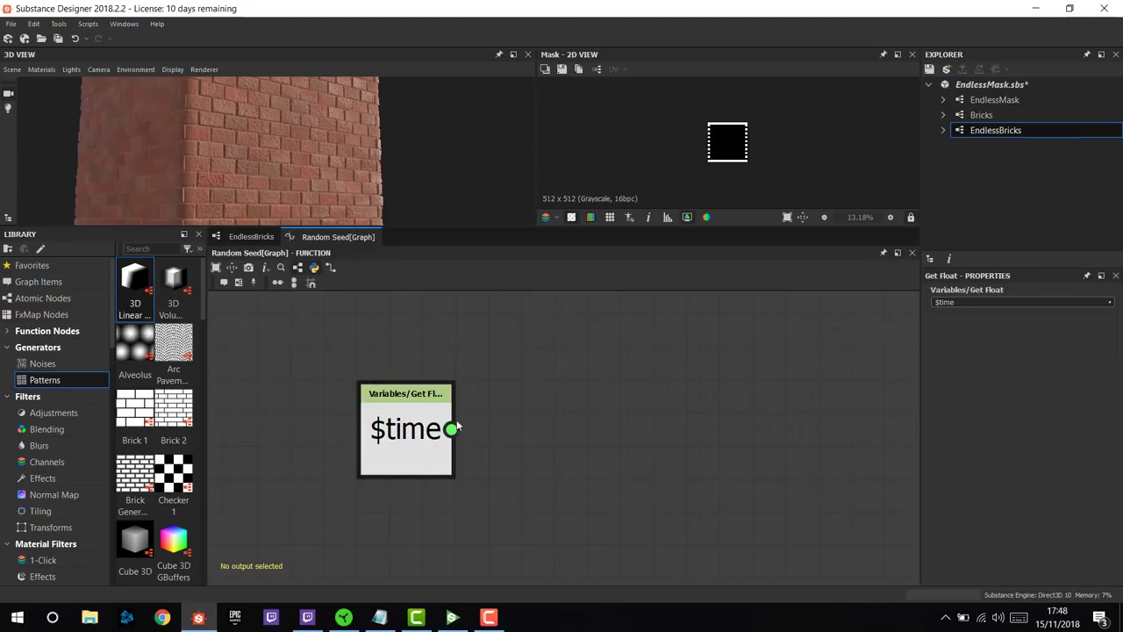
key("space")
left_click(511, 420)
left_click_drag(508, 414, 528, 429)
key("Delete")
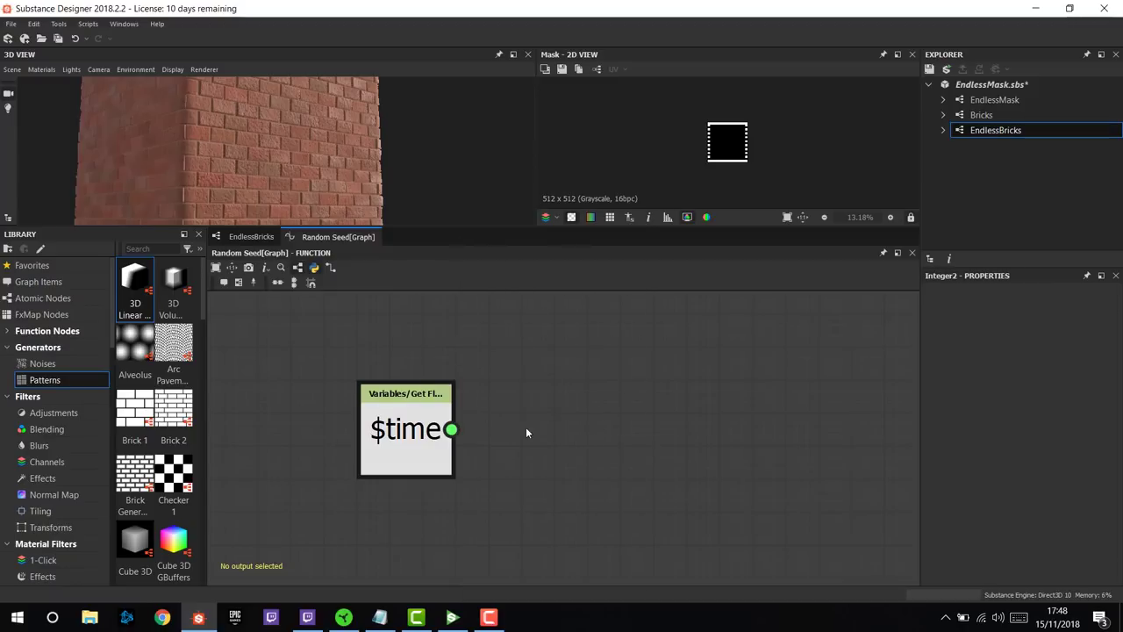
- Add a To Integer cast node fed by the $time node and set it as the function's output node
key("space")
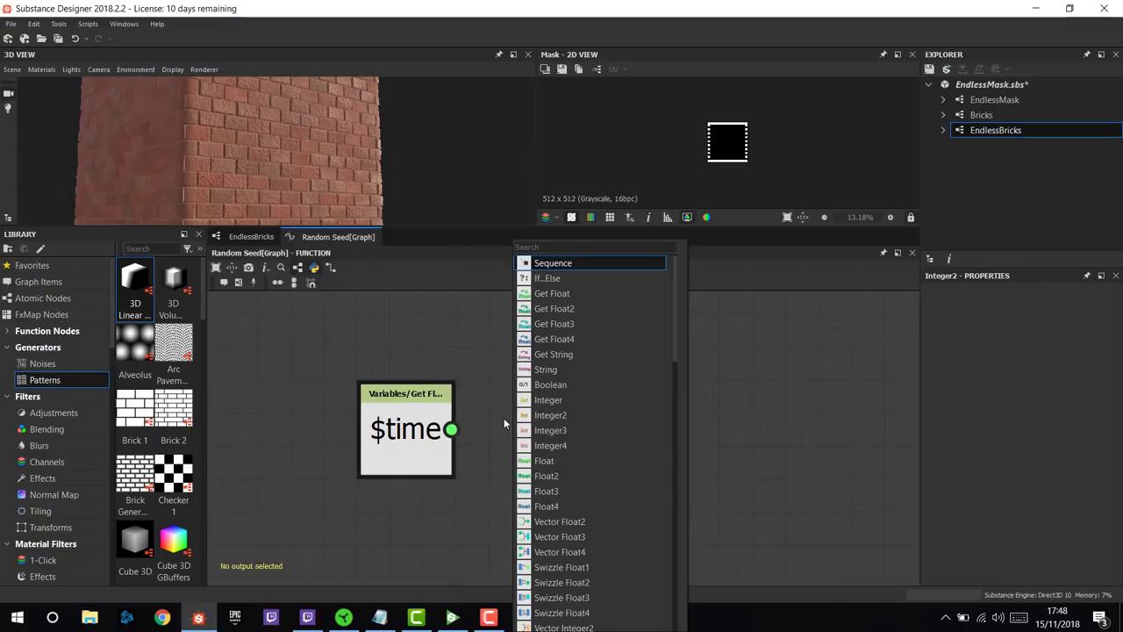
type("to")
key("Return")
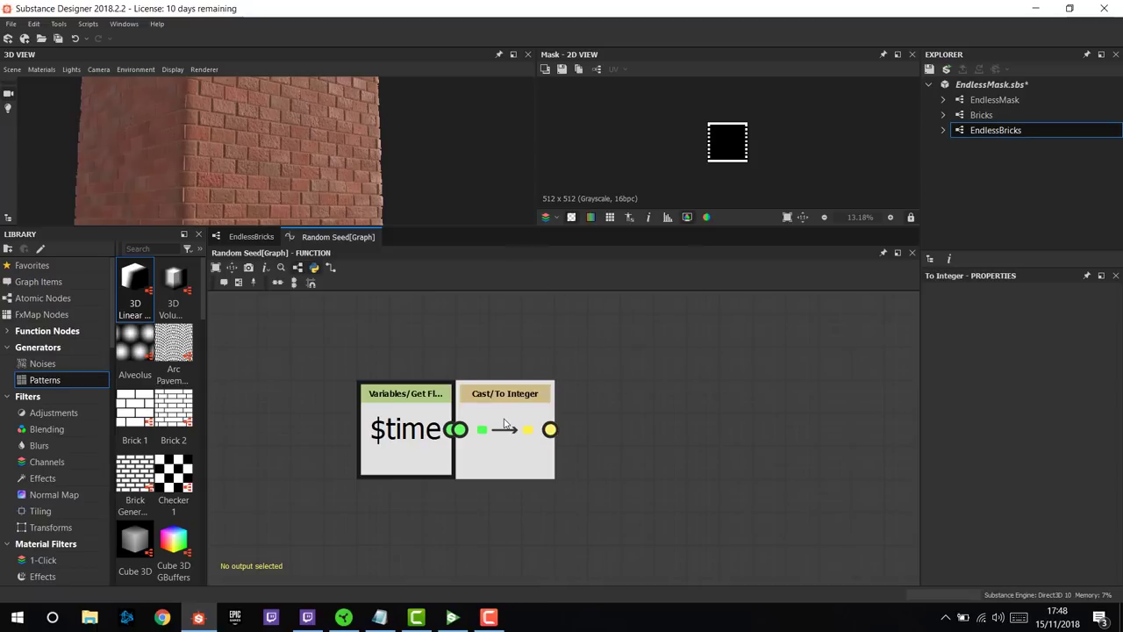
left_click_drag(504, 425, 615, 445)
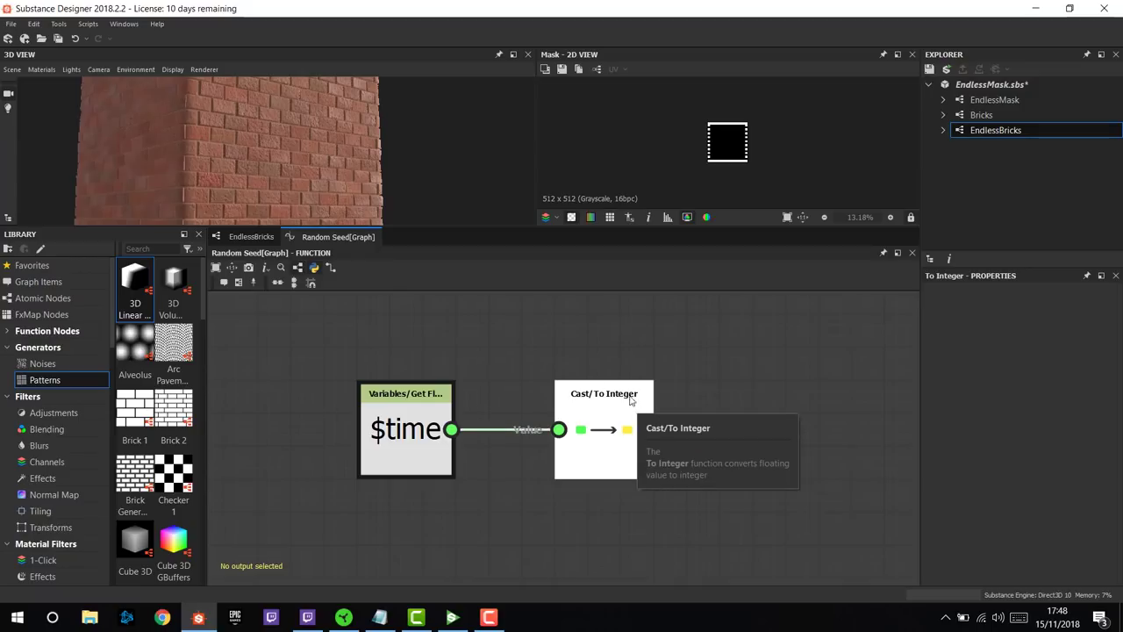
right_click(609, 426)
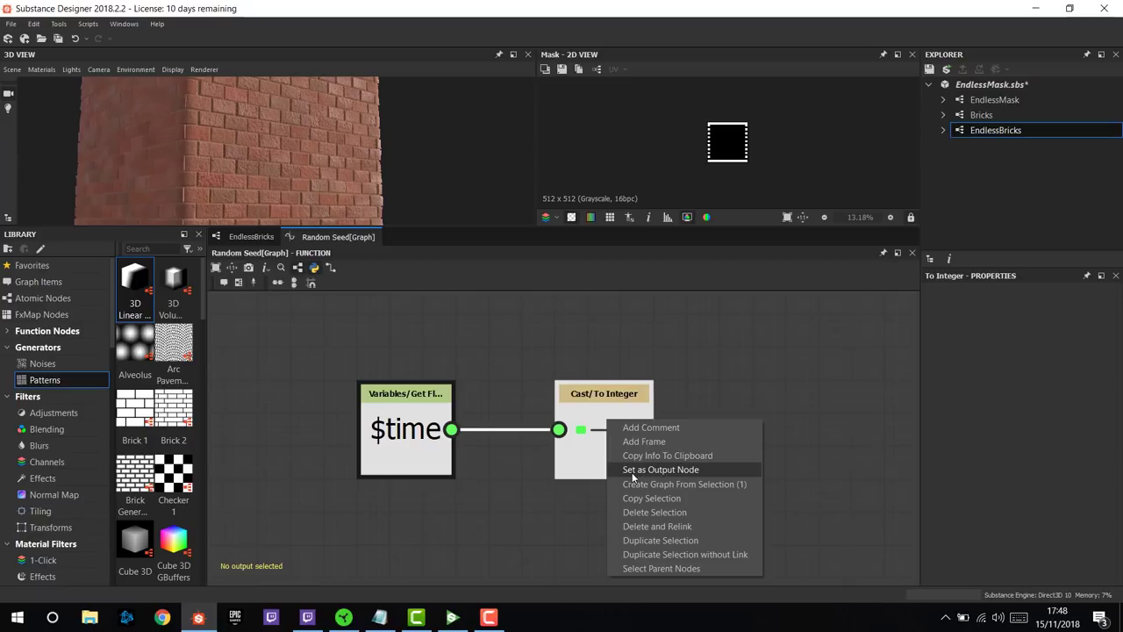
left_click(656, 470)
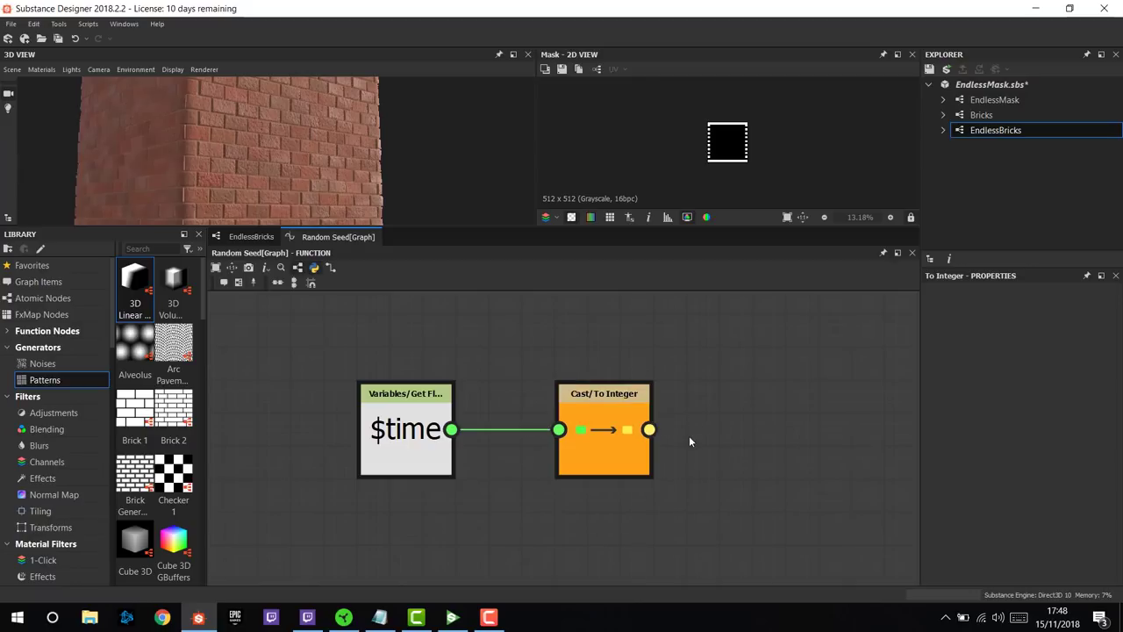
- Open the EndlessMask graph and set its Output(s) computation attribute to No
left_click(251, 237)
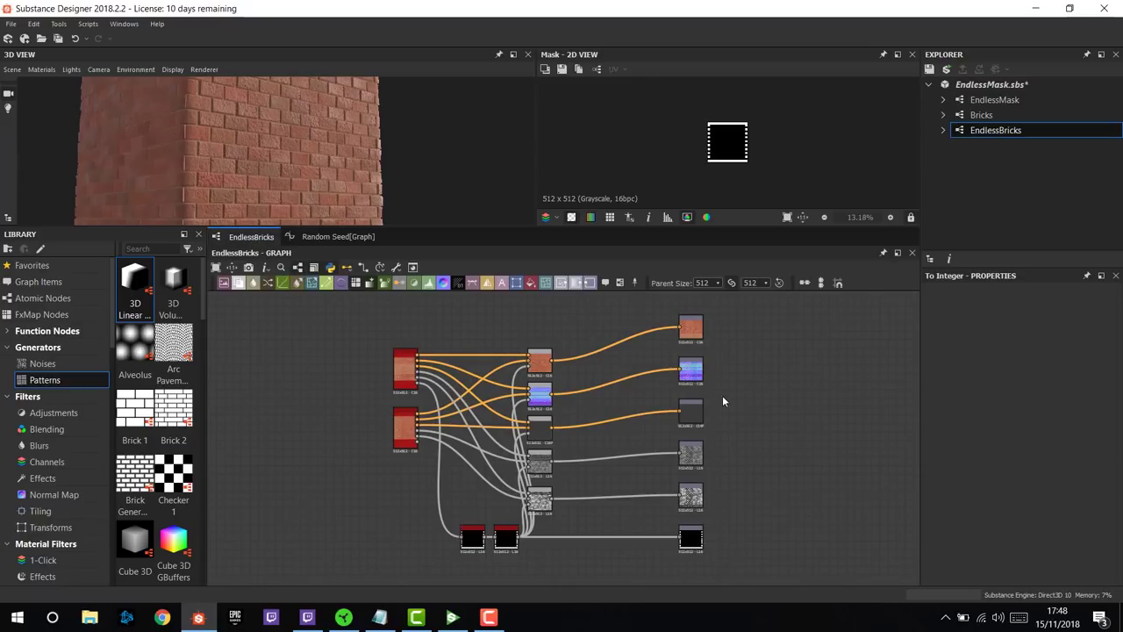
left_click(722, 399)
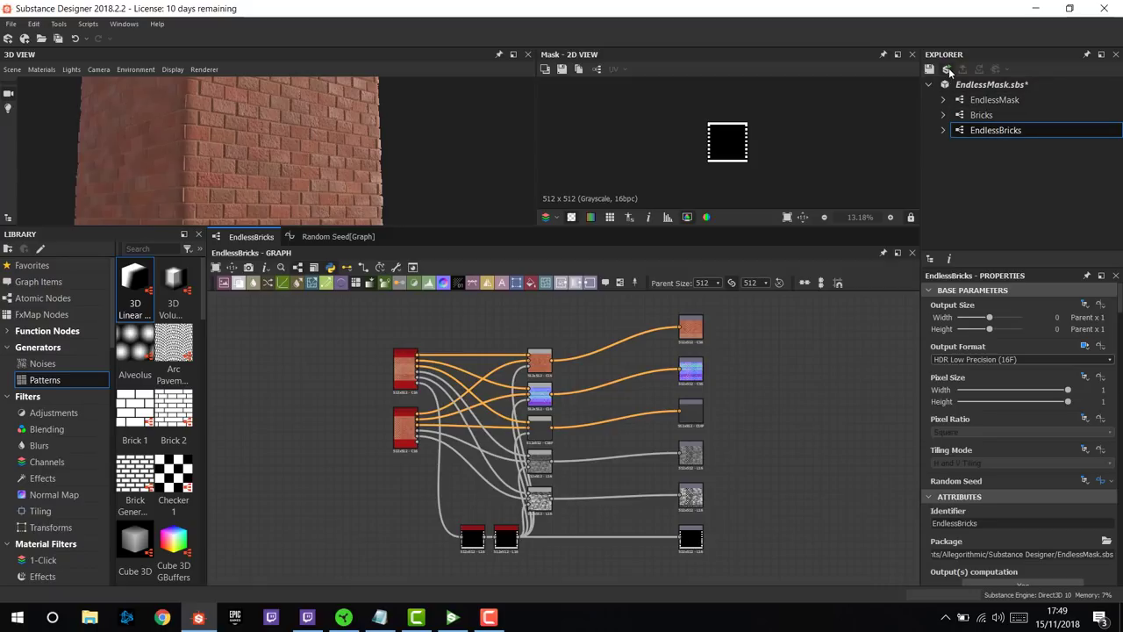
left_click(997, 100)
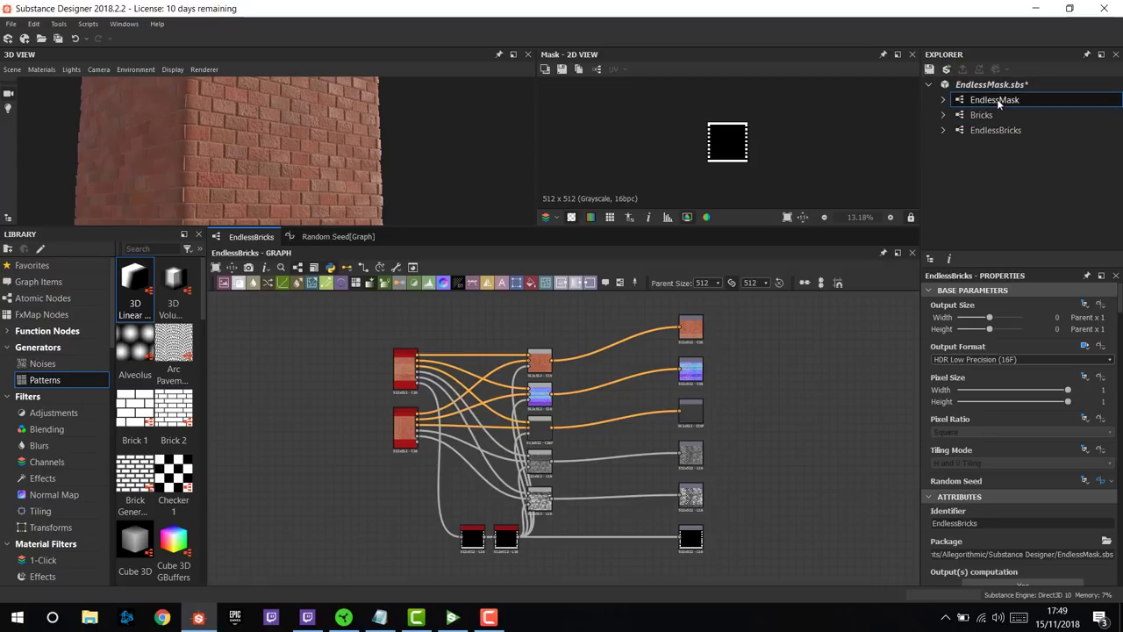
double_click(996, 100)
scroll(1028, 421, "down", 1)
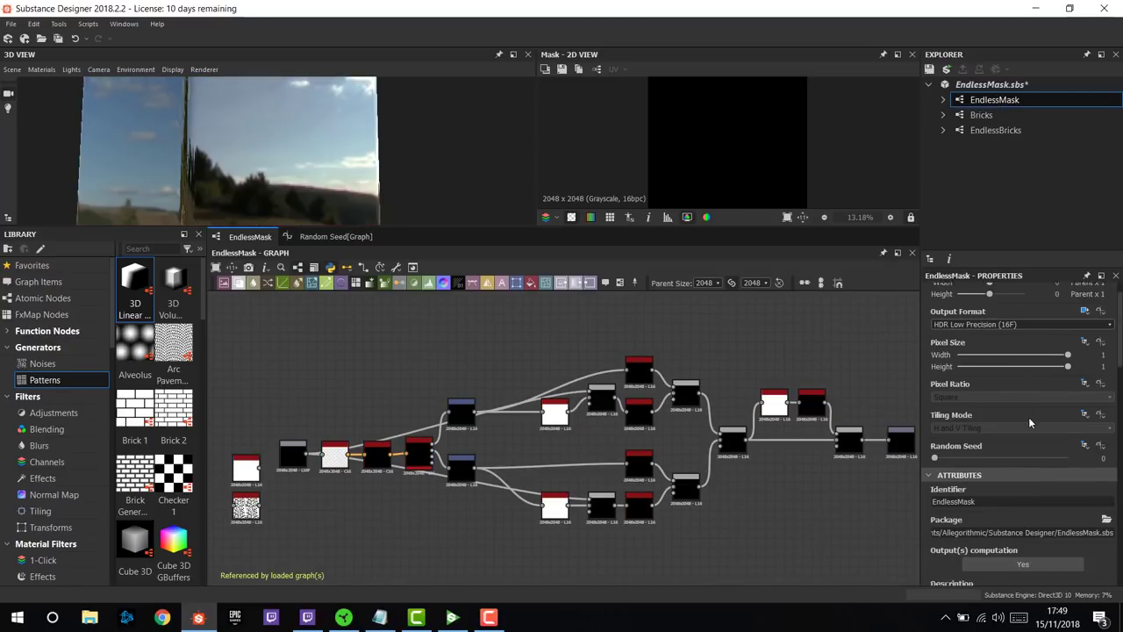
scroll(1028, 421, "down", 3)
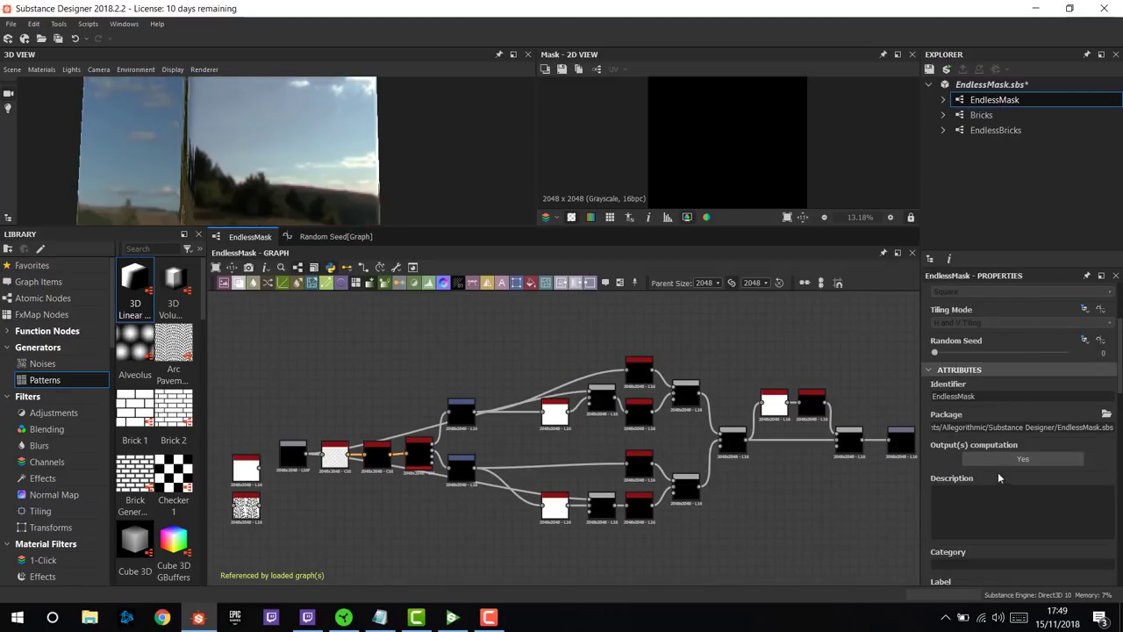
left_click(1025, 459)
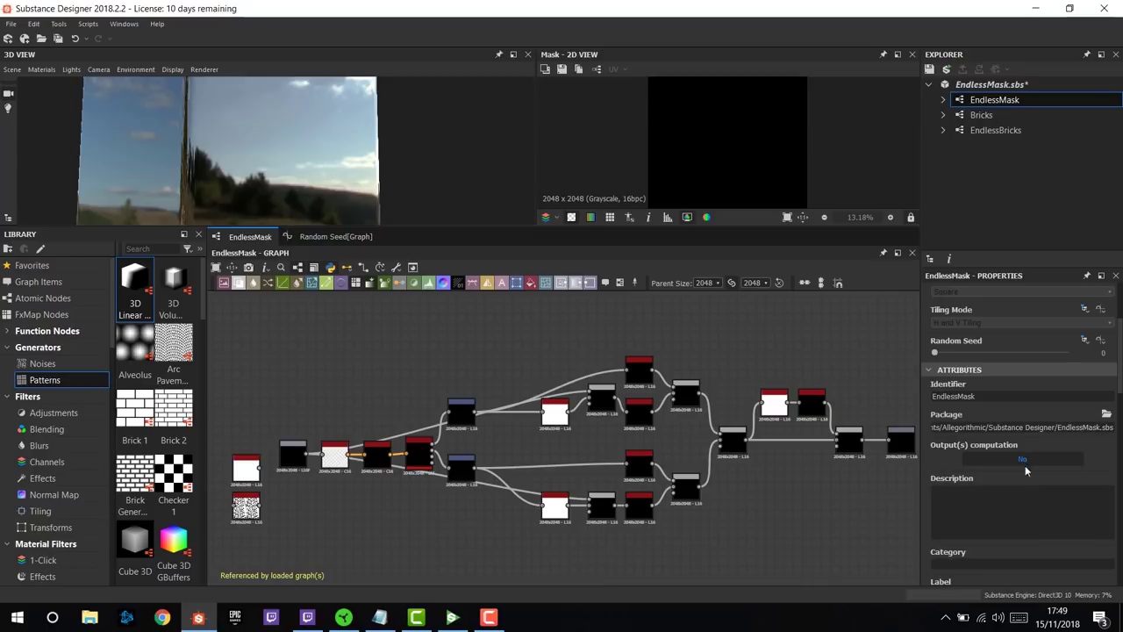
- Set the Bricks graph's Output(s) computation attribute to No and save the EndlessMask.sbs package
left_click(981, 115)
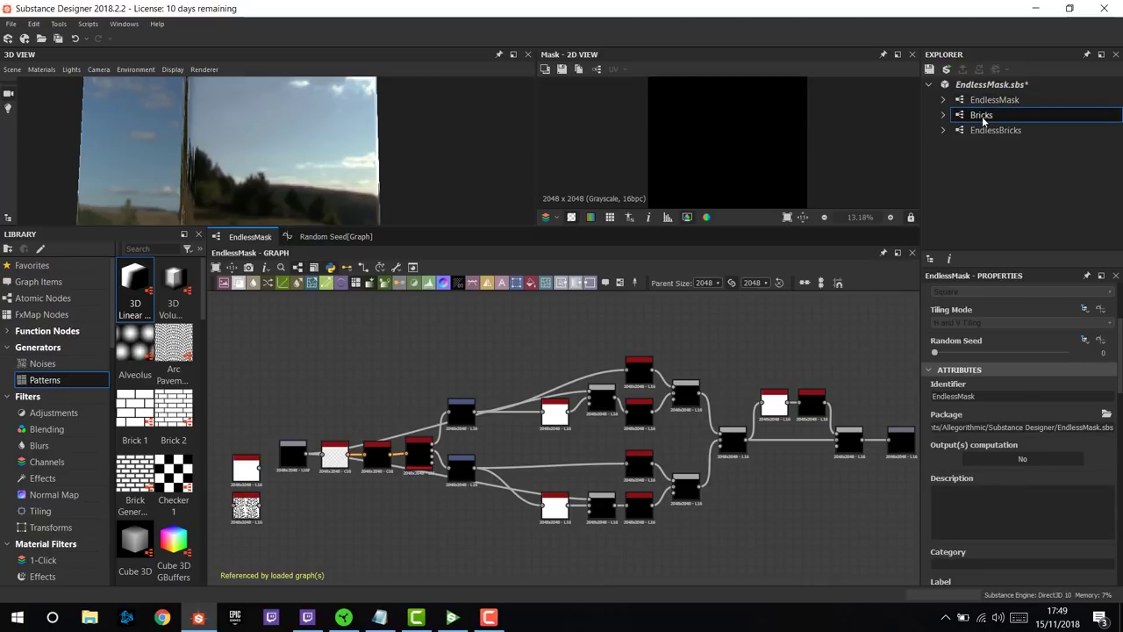
double_click(981, 117)
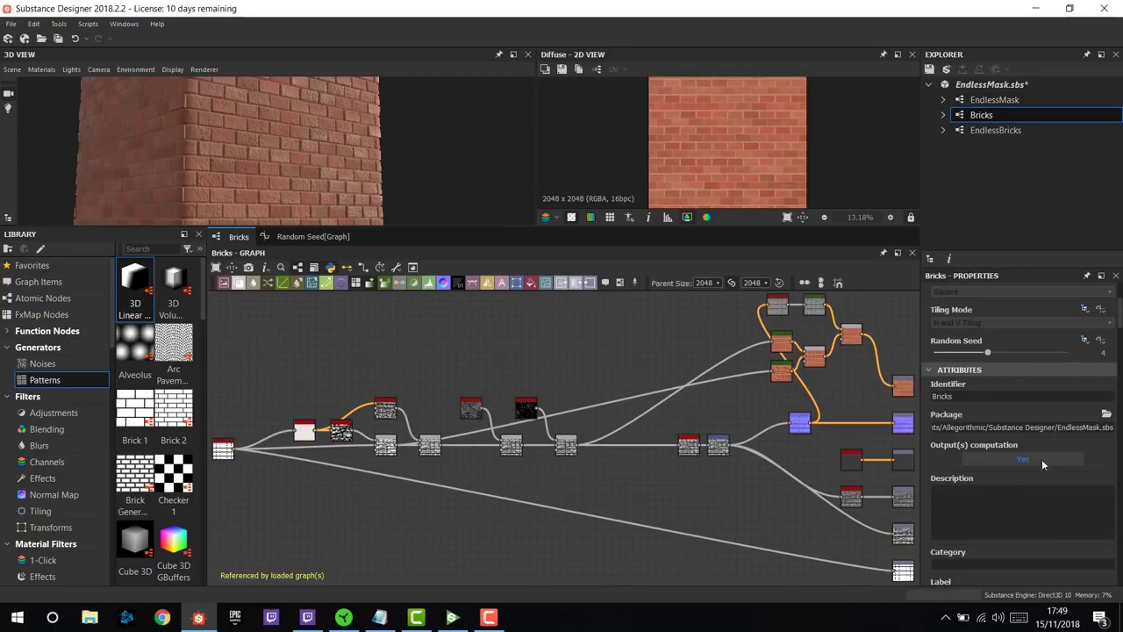
scroll(1025, 462, "down", 1)
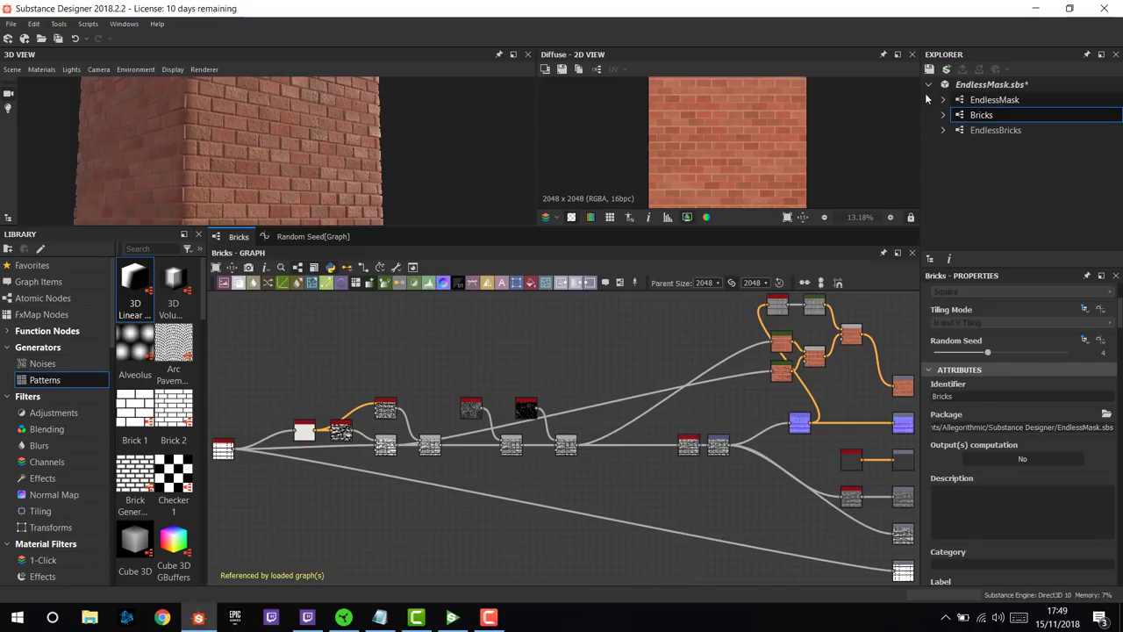
left_click(929, 69)
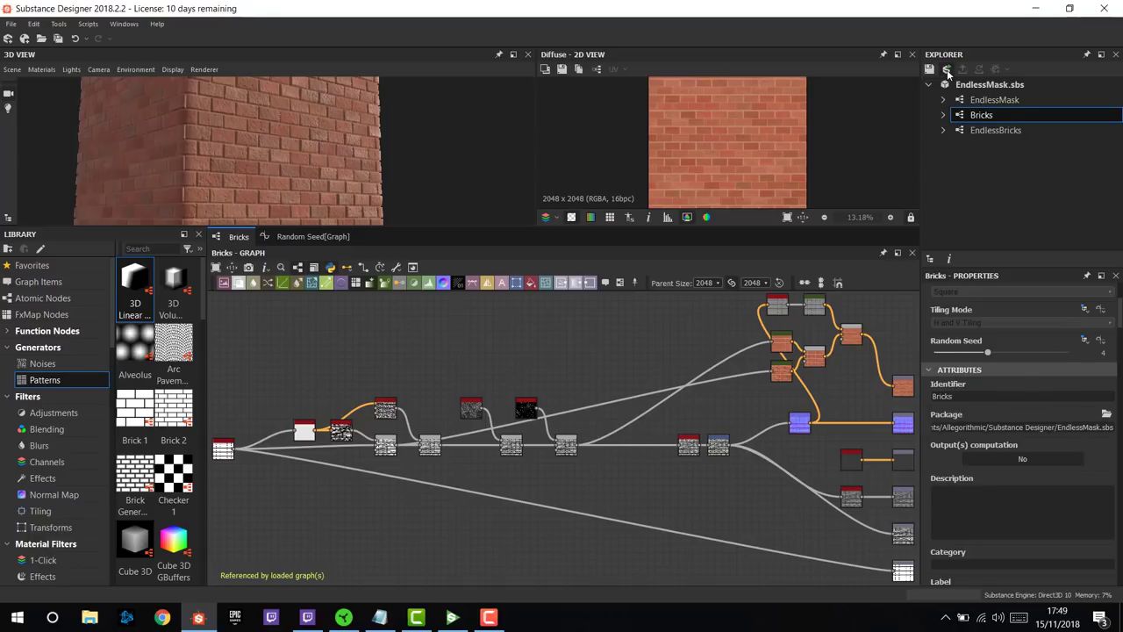
- Switch to Substance Player, dismiss the error console and set the EndlessBricks output size to 1024
left_click(451, 617)
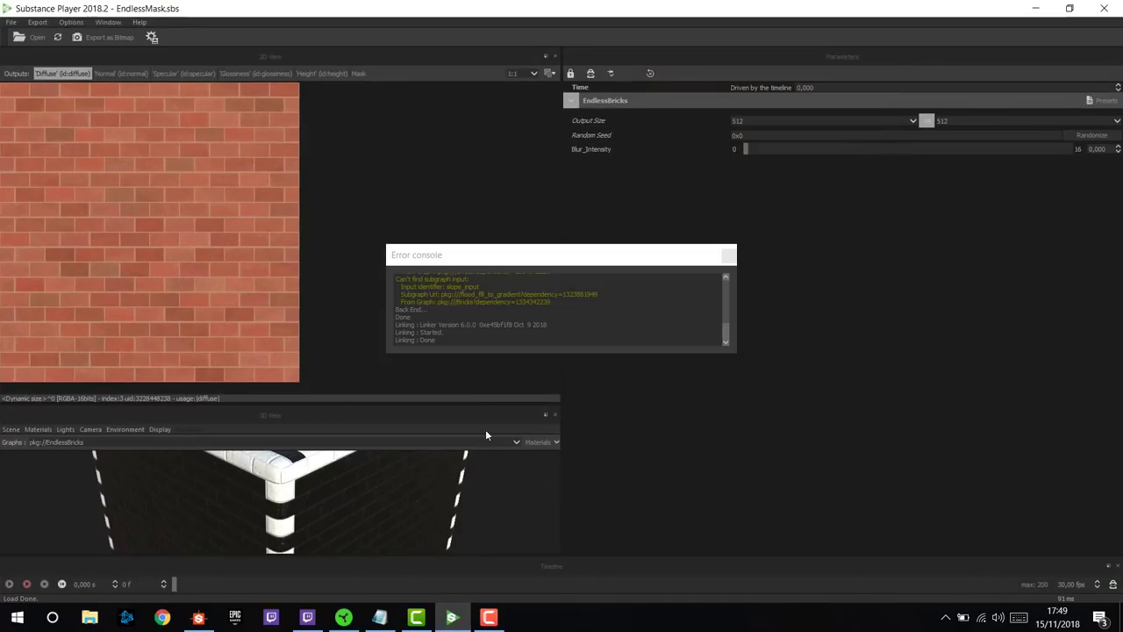
left_click(728, 254)
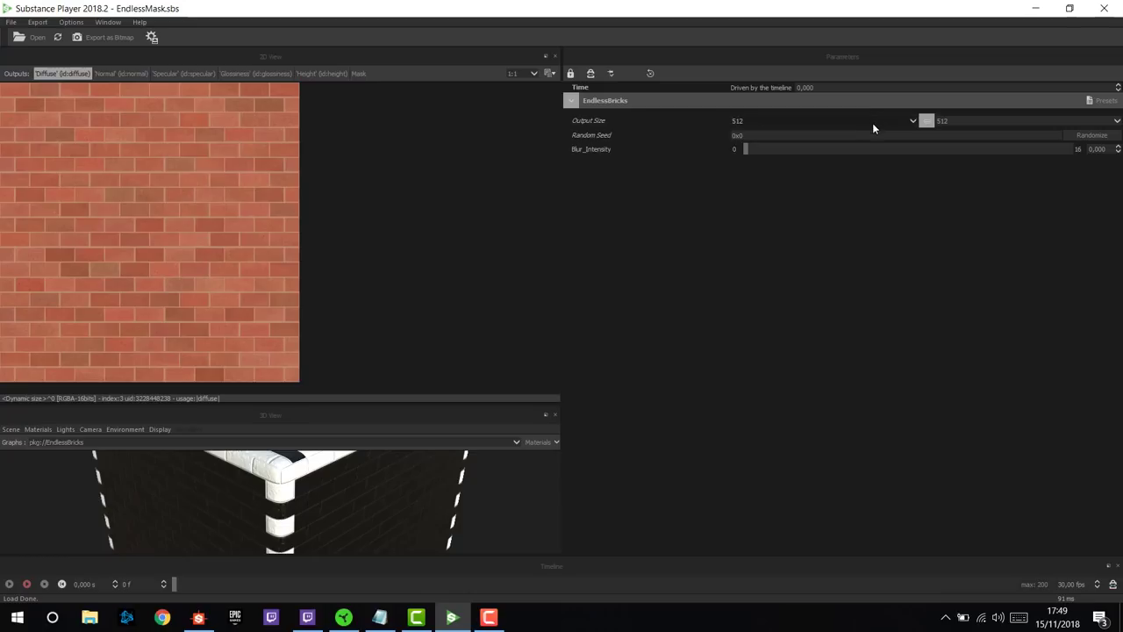
left_click(772, 121)
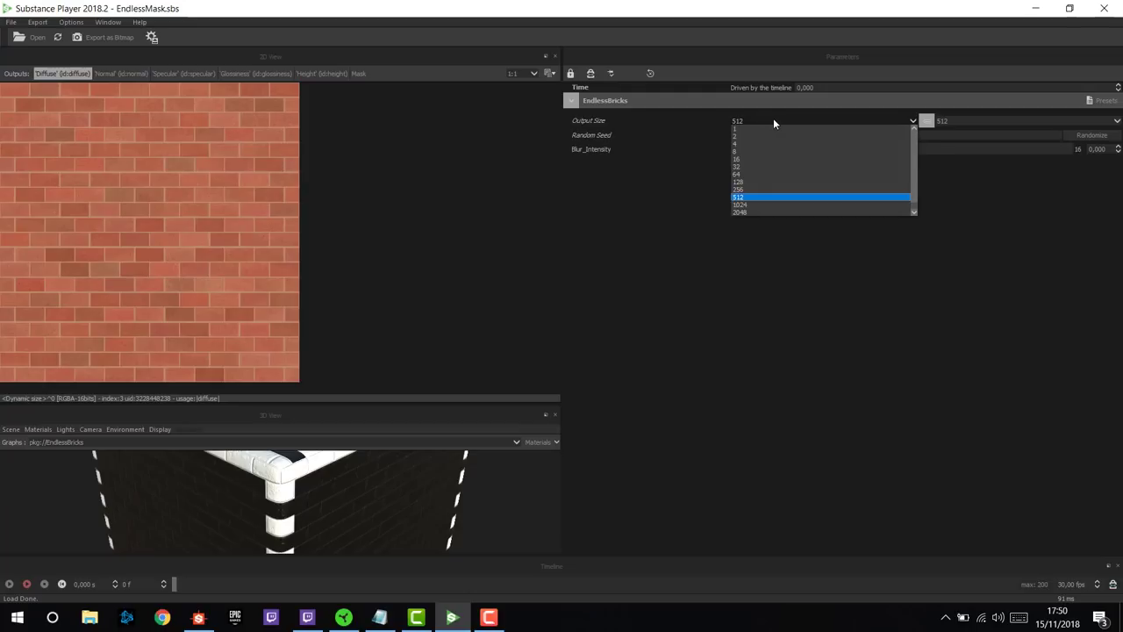
left_click(758, 204)
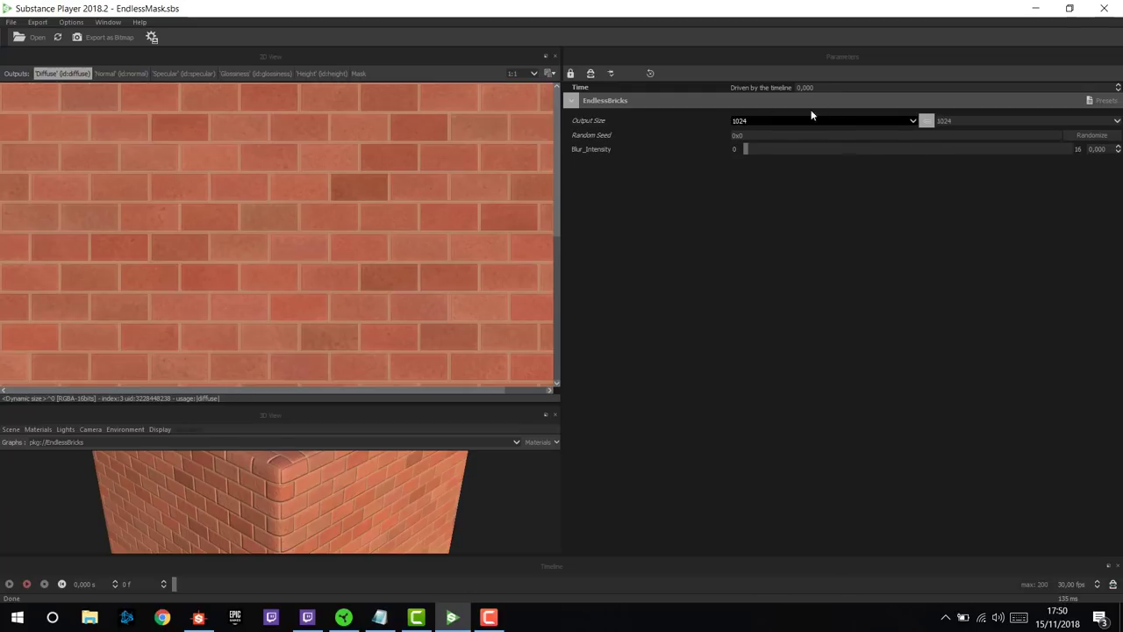
- Inspect the Normal, Specular, Glossiness, Height and Mask outputs one after another, fitting the Mask image to the 2D view
scroll(430, 190, "down", 3)
scroll(436, 196, "up", 5)
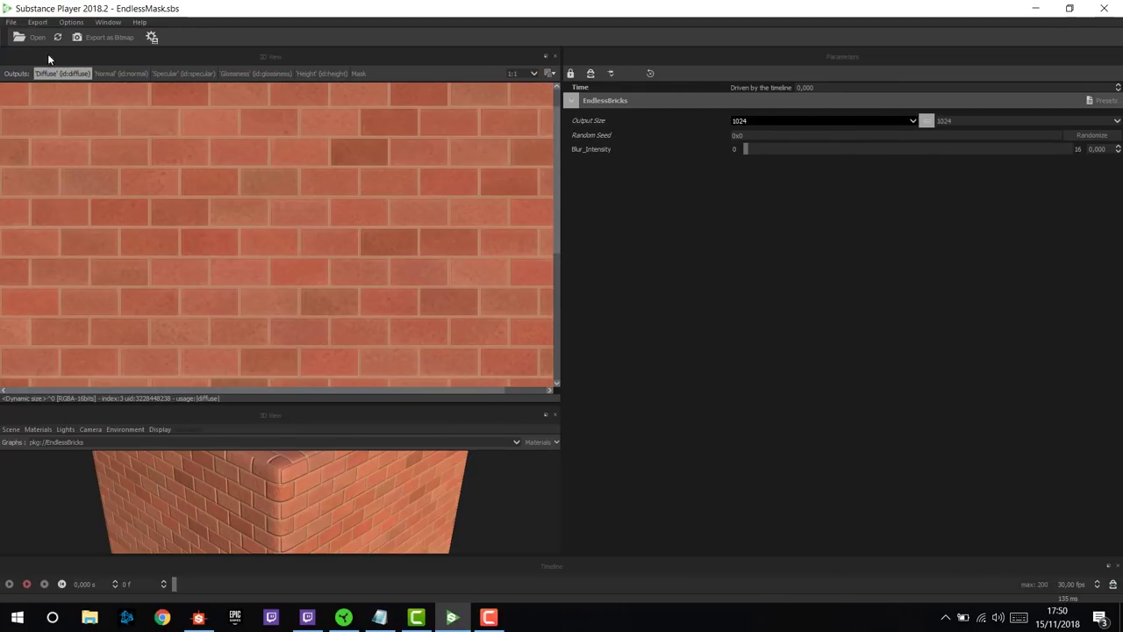
left_click(108, 76)
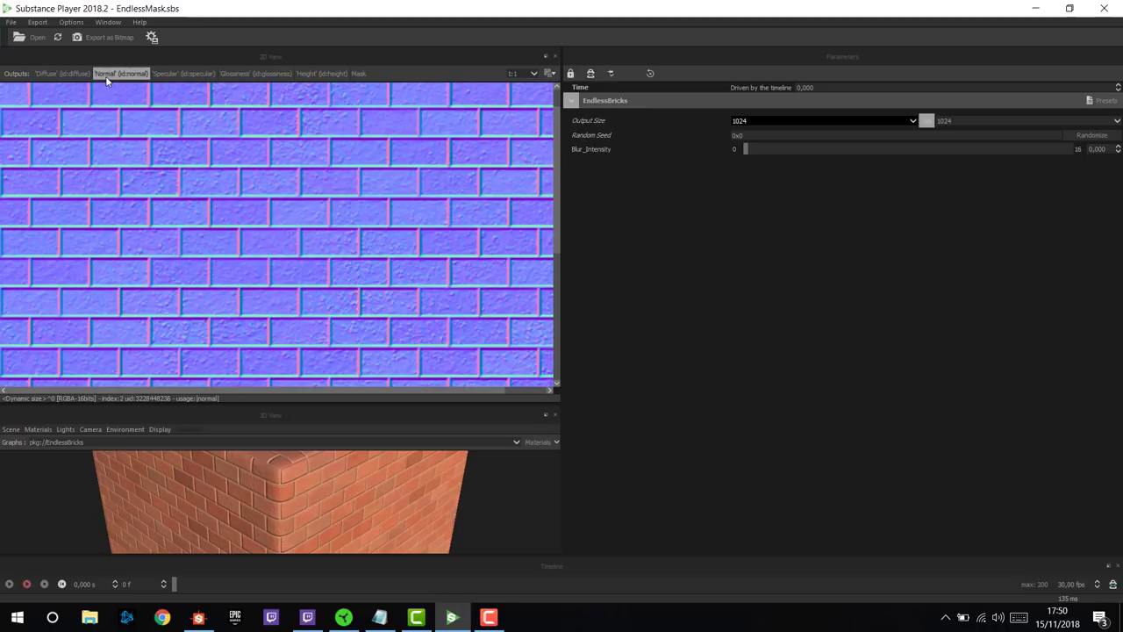
left_click(175, 76)
left_click(245, 75)
left_click(314, 75)
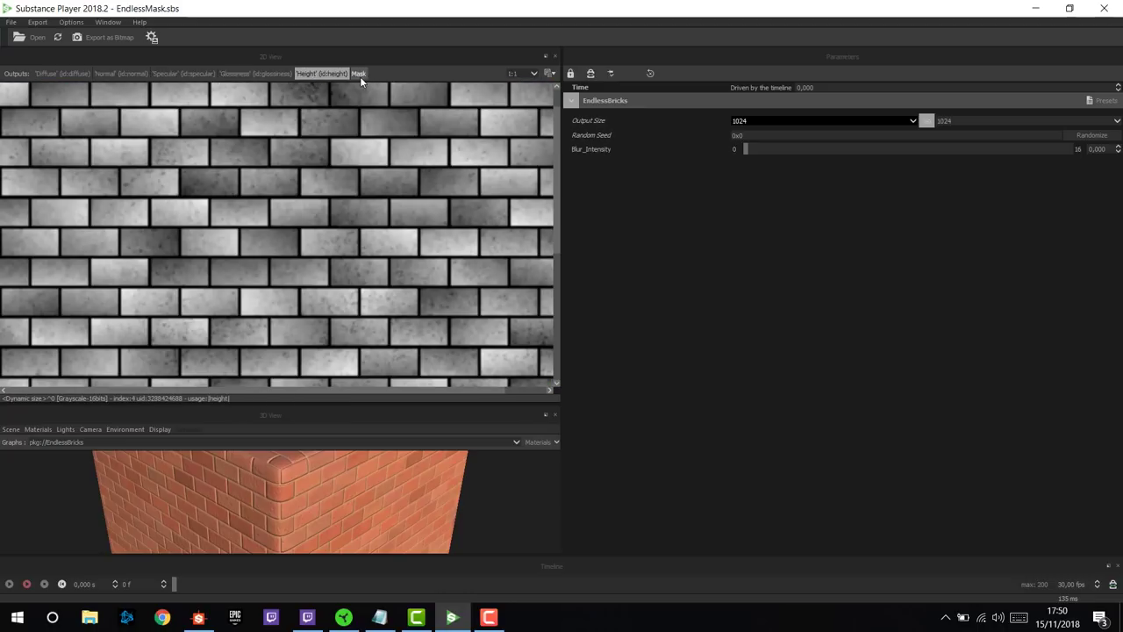
left_click(359, 77)
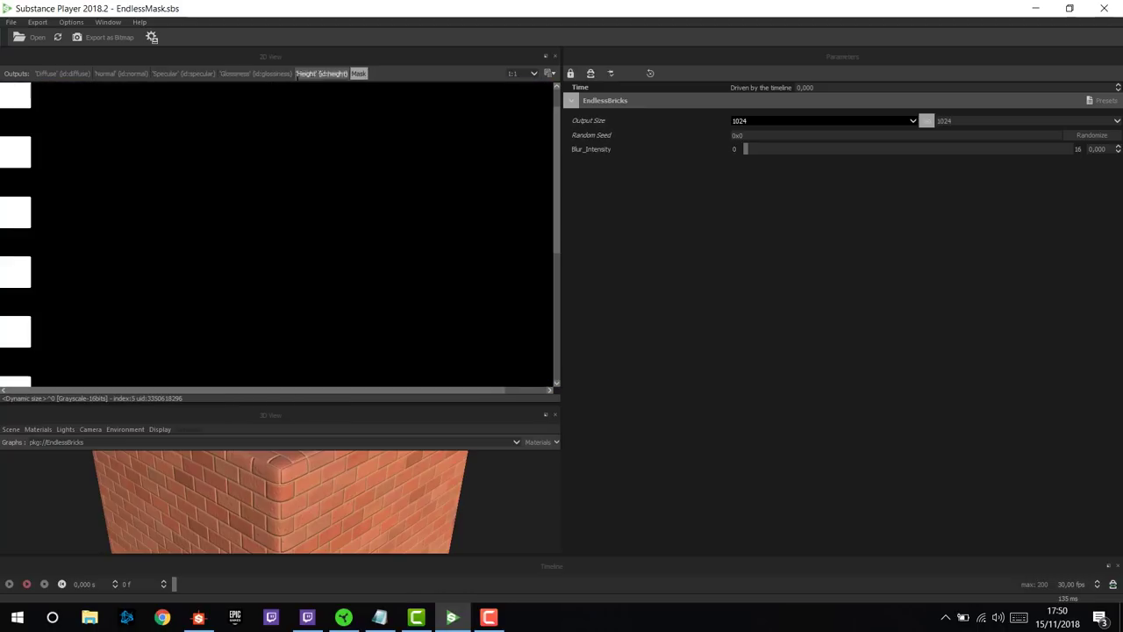
left_click(525, 74)
left_click(516, 91)
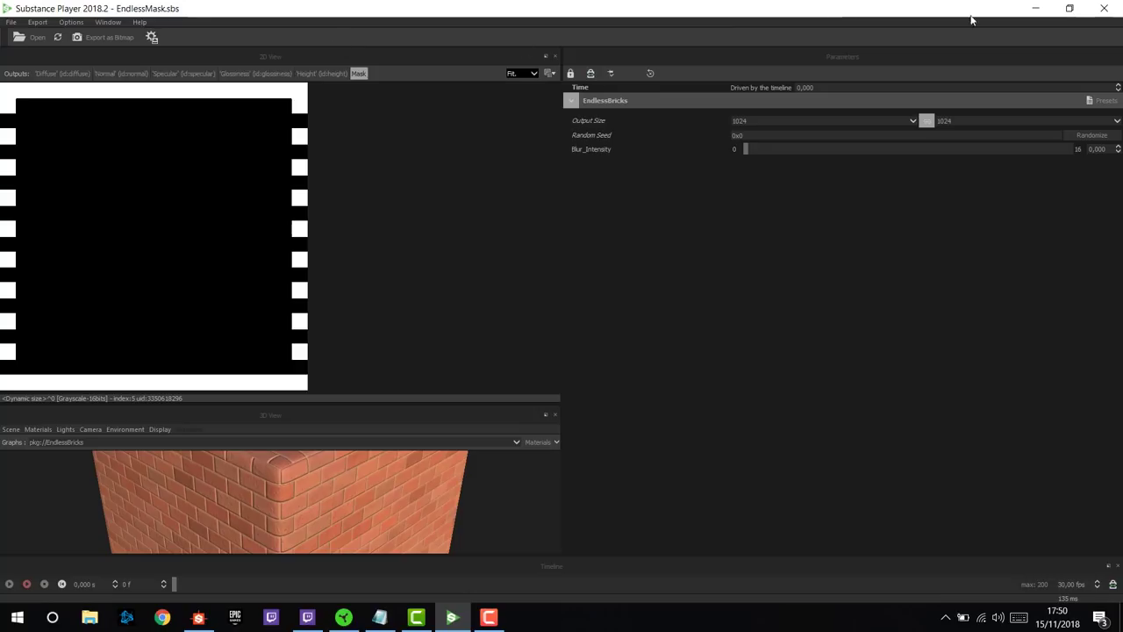
- Return to Substance Designer, open the EndlessBricks graph and show the EndlessMask node's parameters
left_click(1036, 8)
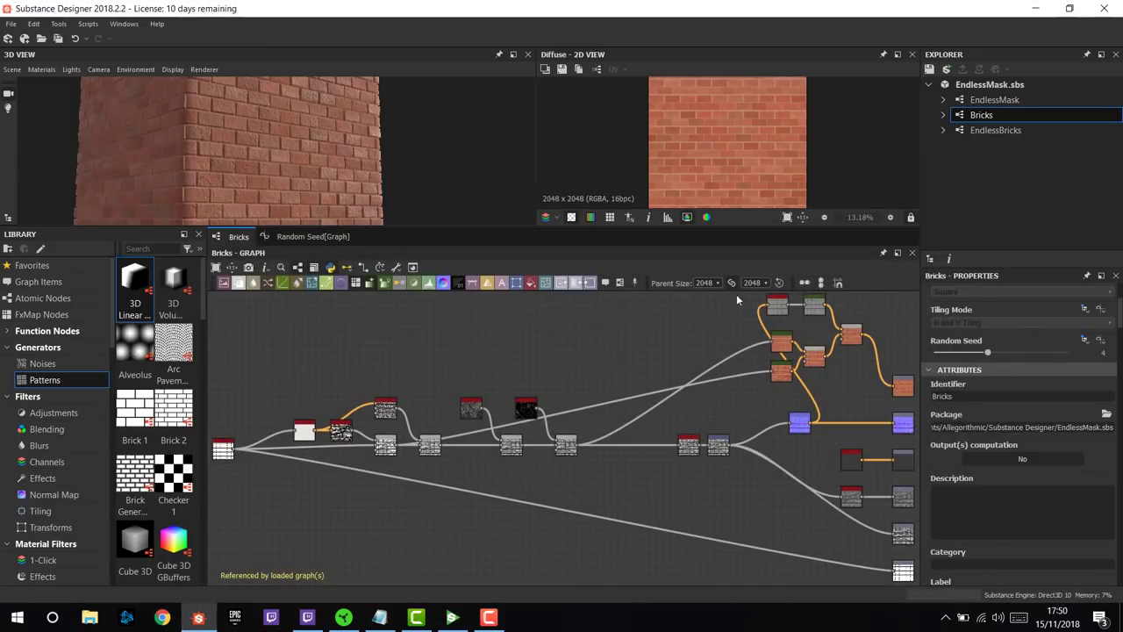
left_click(1003, 133)
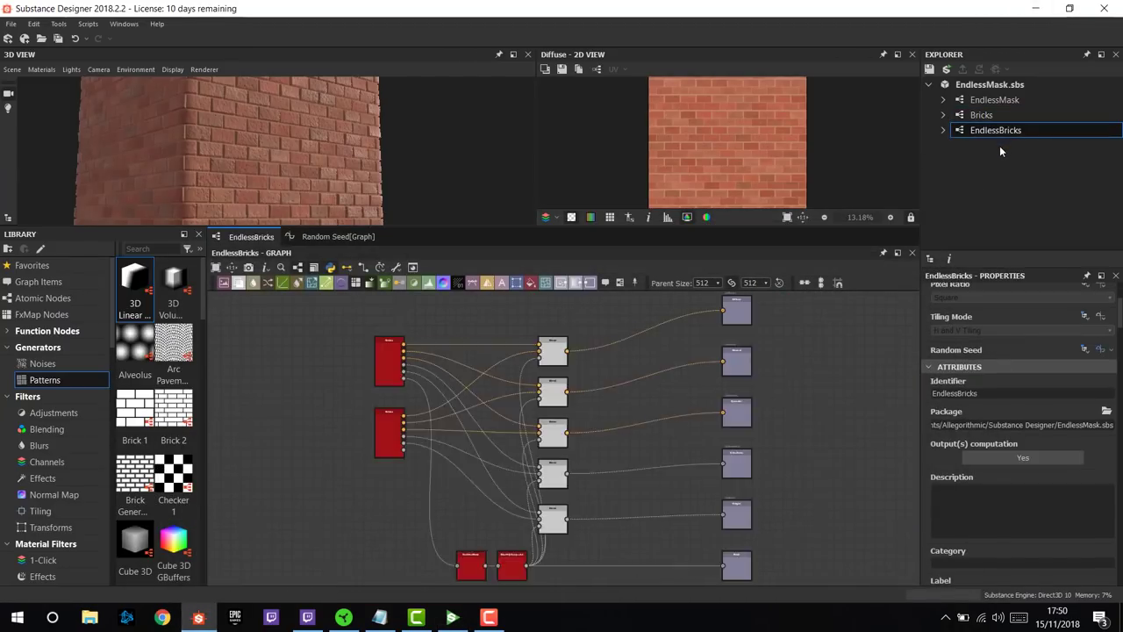
middle_click_drag(497, 553, 529, 446)
scroll(528, 447, "up", 5)
left_click(471, 473)
left_click(471, 475)
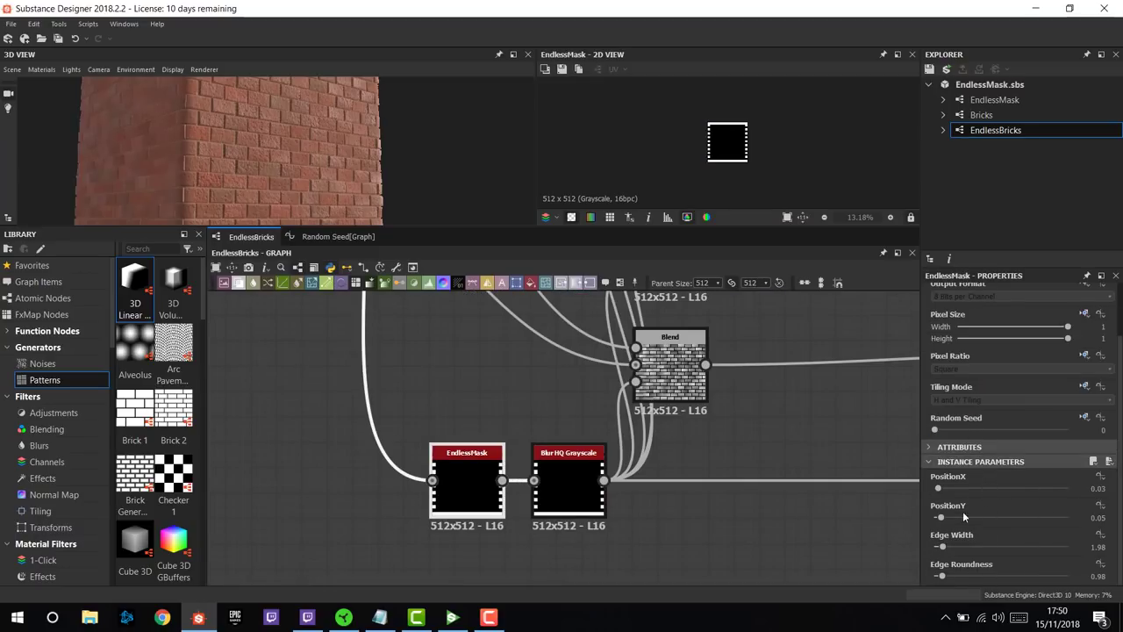
- Expose the EndlessMask node's PositionX and PositionY parameters as inputs of the EndlessBricks graph
left_click(1100, 476)
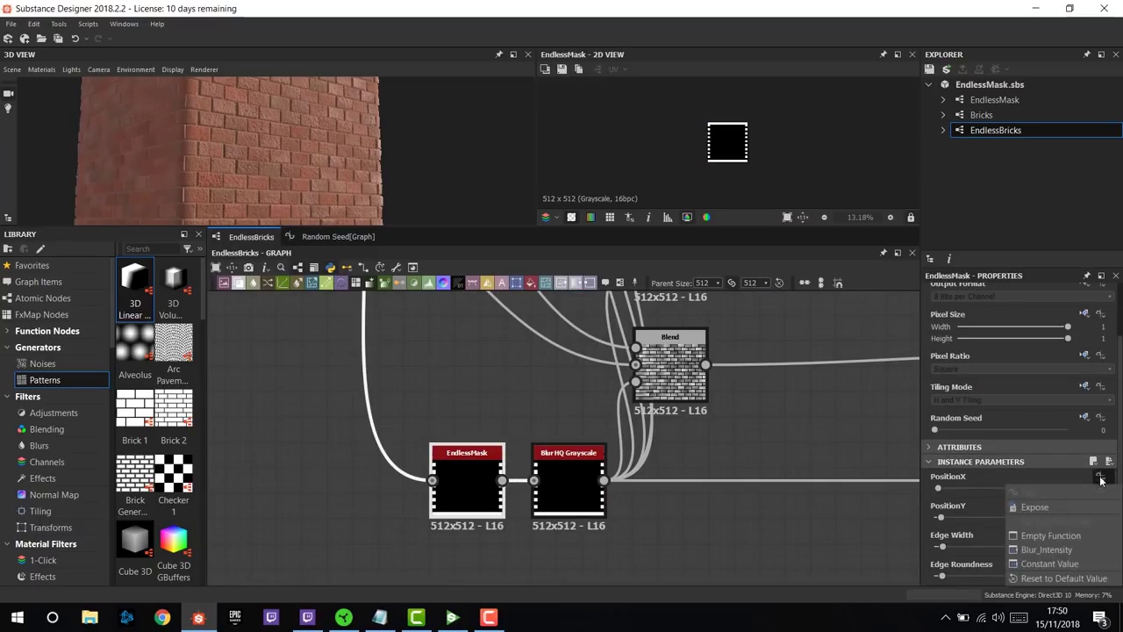
left_click(1066, 508)
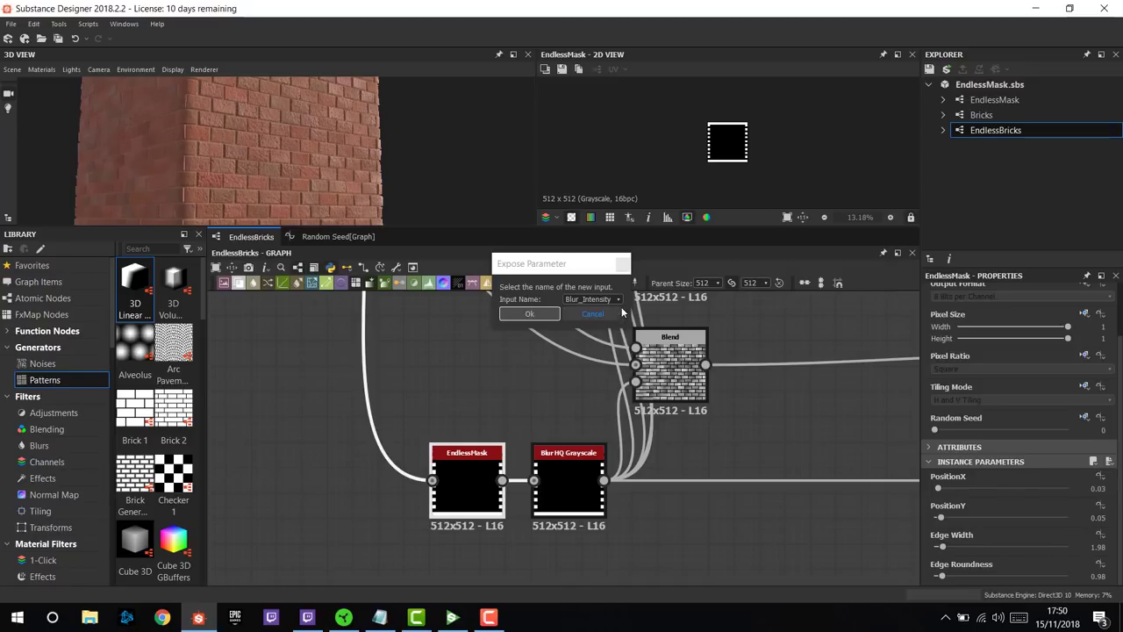
left_click(529, 313)
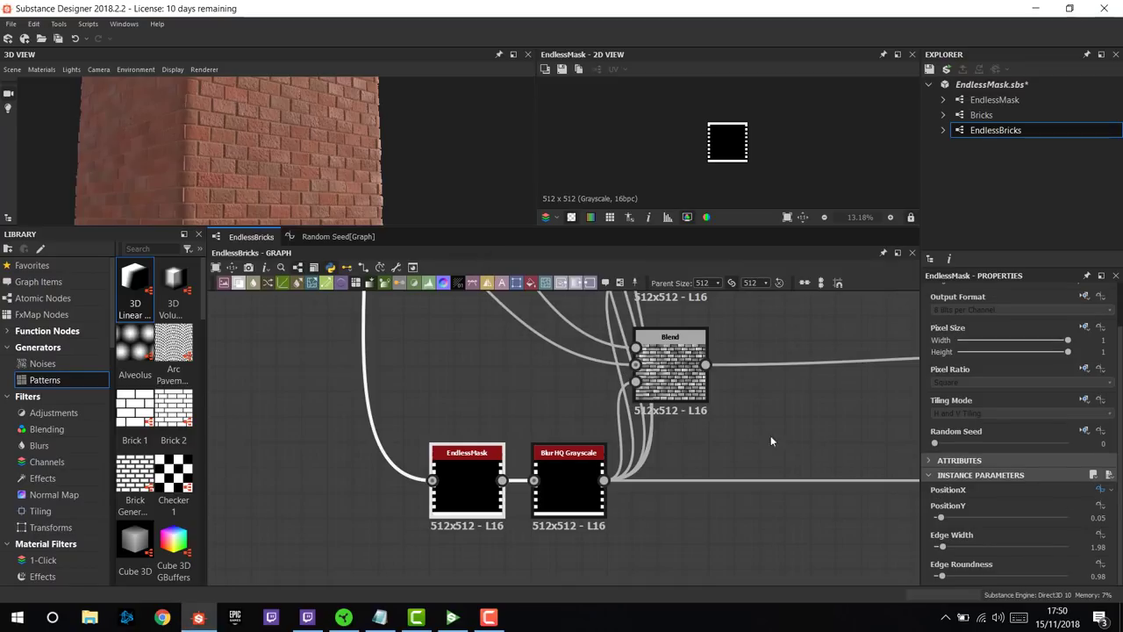
left_click(1100, 505)
left_click(1036, 423)
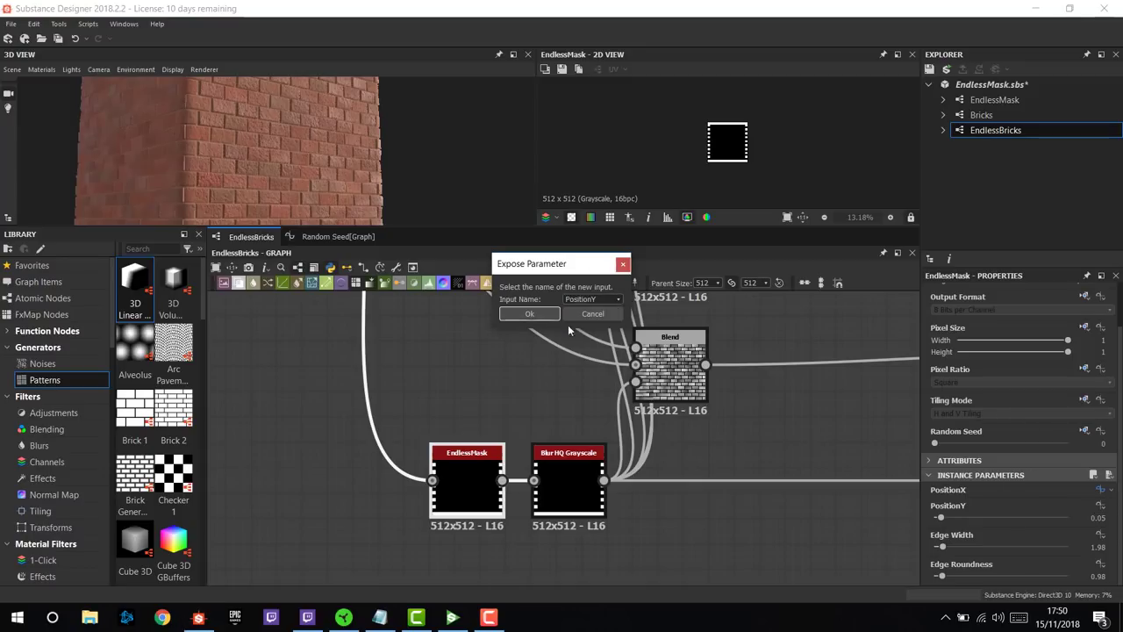
left_click(529, 313)
- Expose the EndlessMask node's Edge Width parameter as the graph input edge_width
left_click(1100, 534)
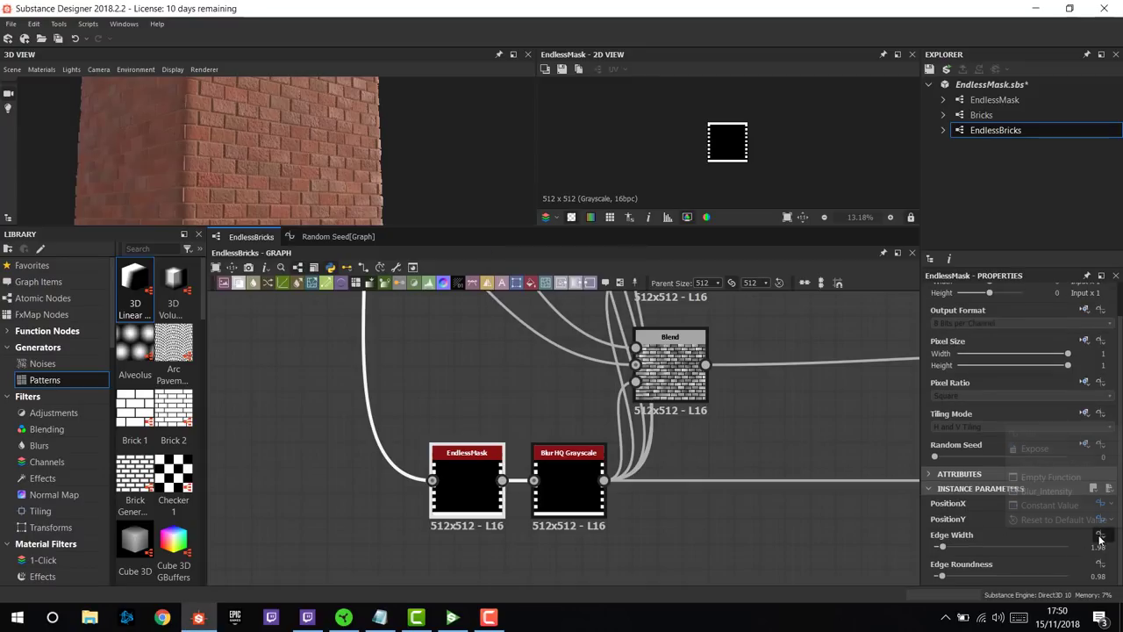
left_click(1034, 448)
left_click(614, 301)
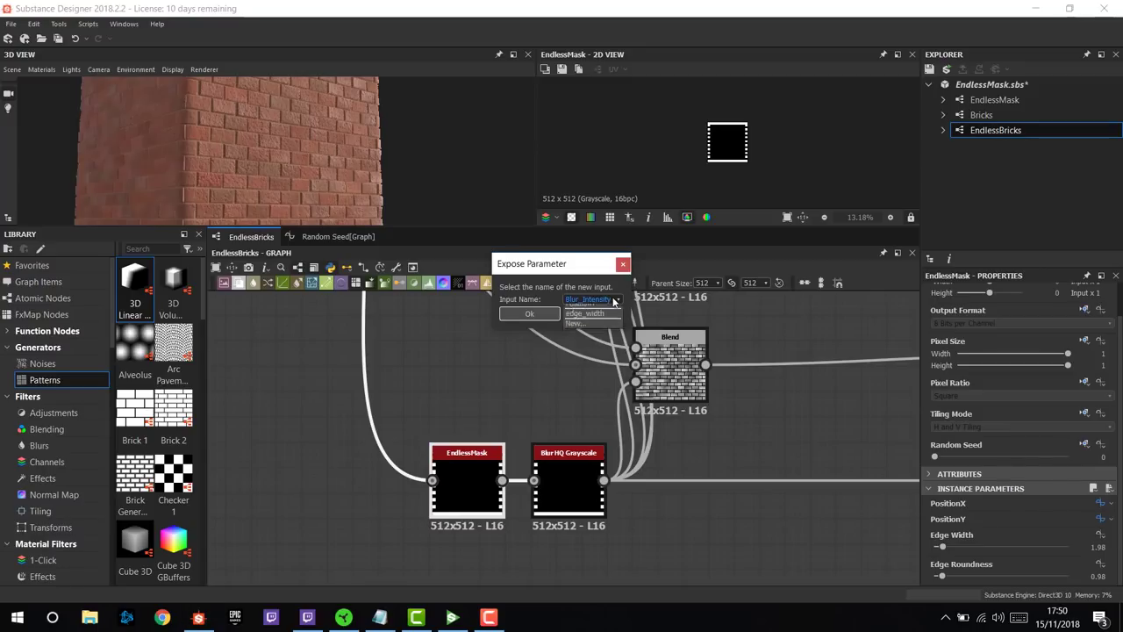
left_click(585, 313)
left_click(529, 314)
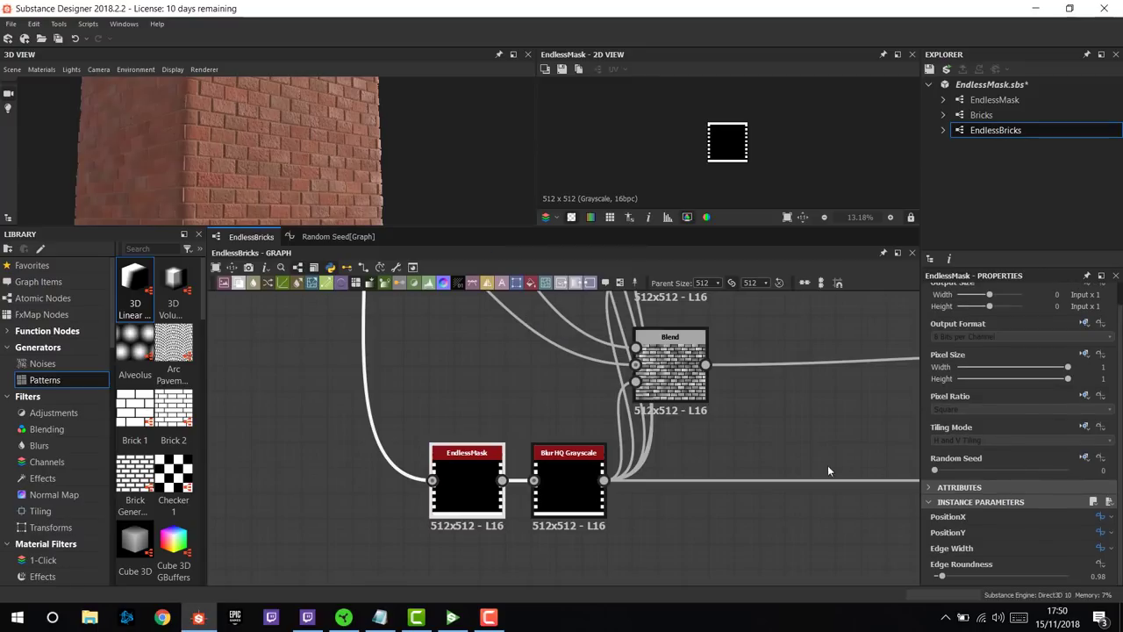
- Expose the EndlessMask node's Edge Roundness parameter as the graph input edge_roundness
left_click(1100, 564)
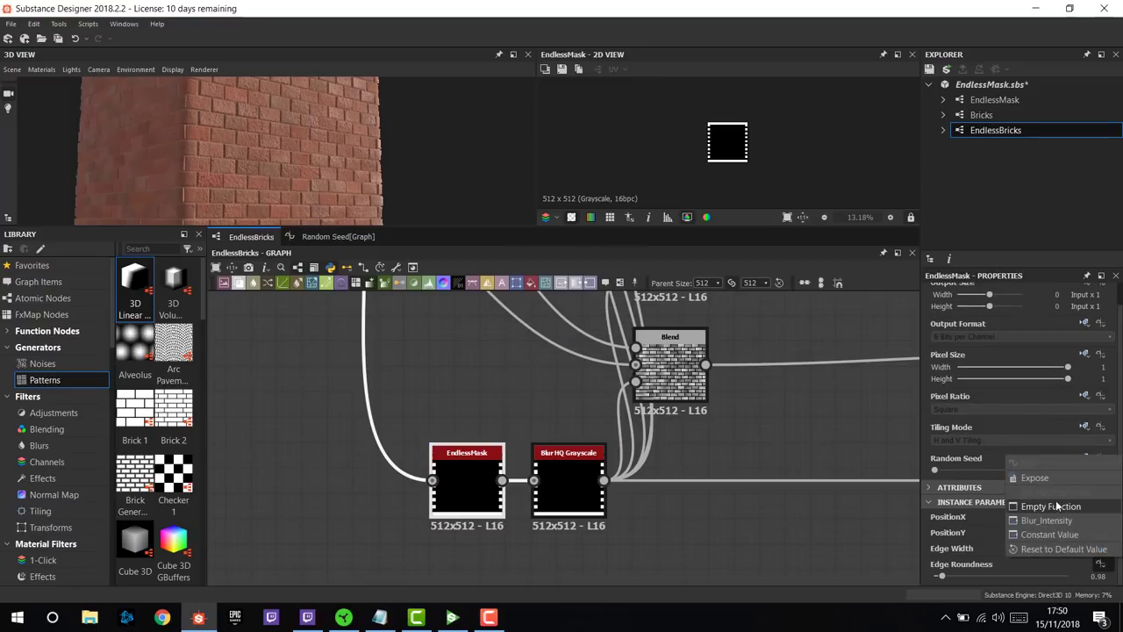
left_click(1034, 477)
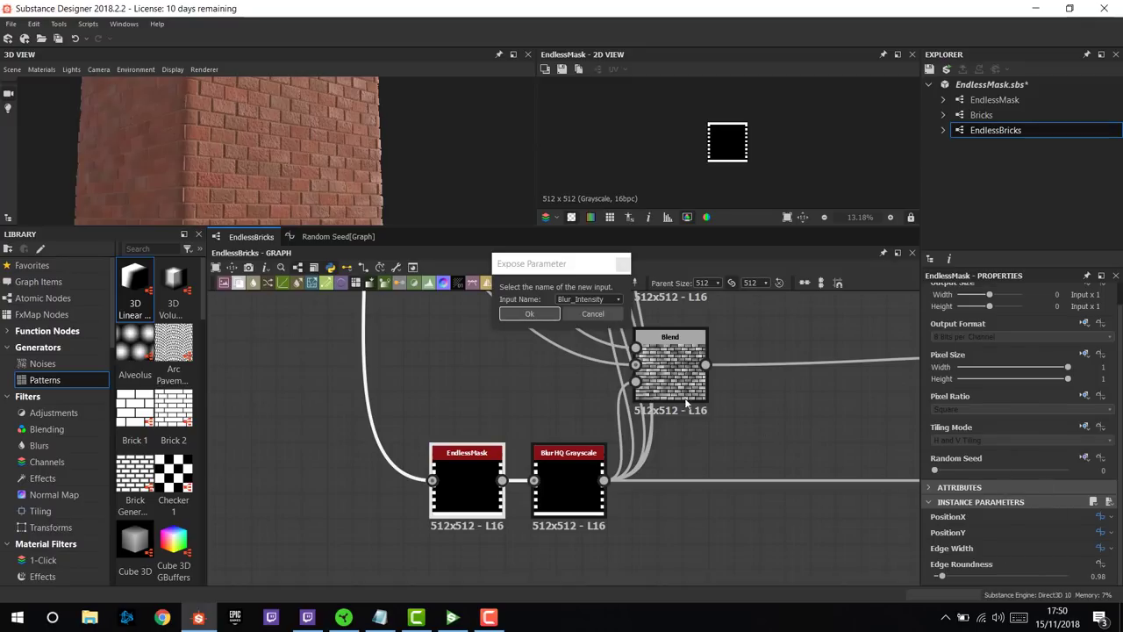
left_click(586, 299)
left_click(585, 348)
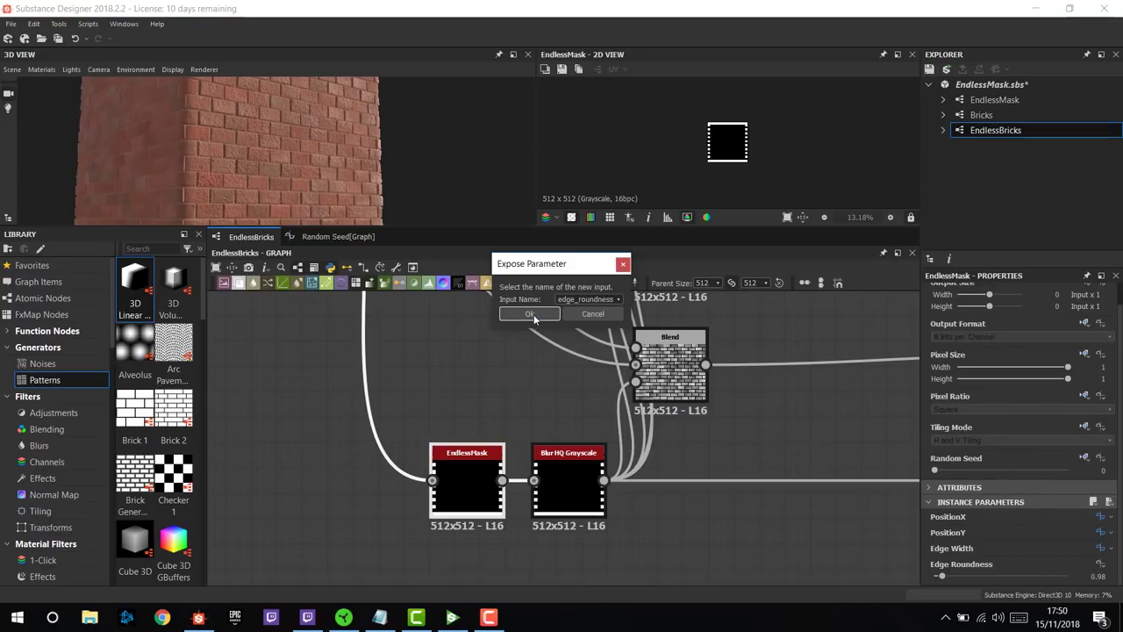
left_click(527, 314)
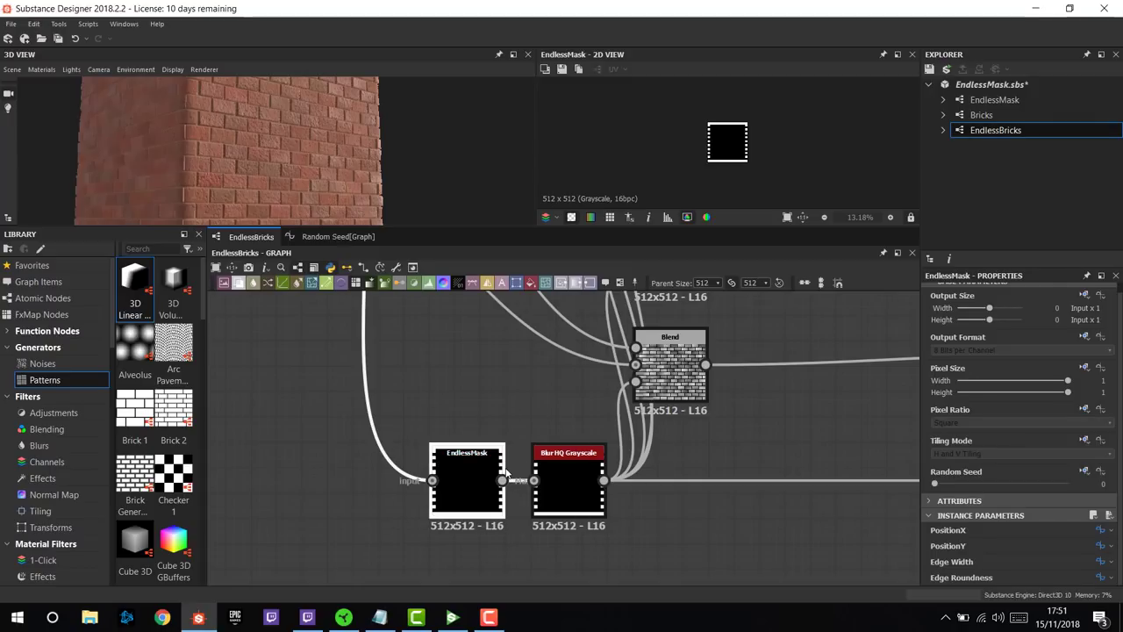
- Save the EndlessMask.sbs package, switch to Substance Player and dismiss the error console
left_click(929, 68)
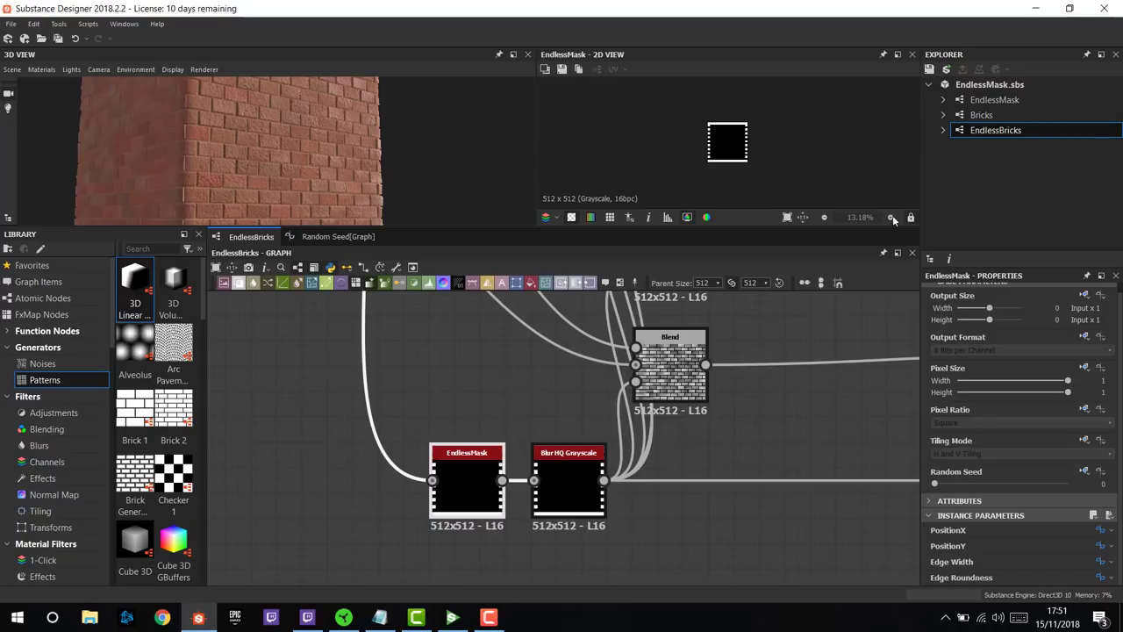
left_click(452, 619)
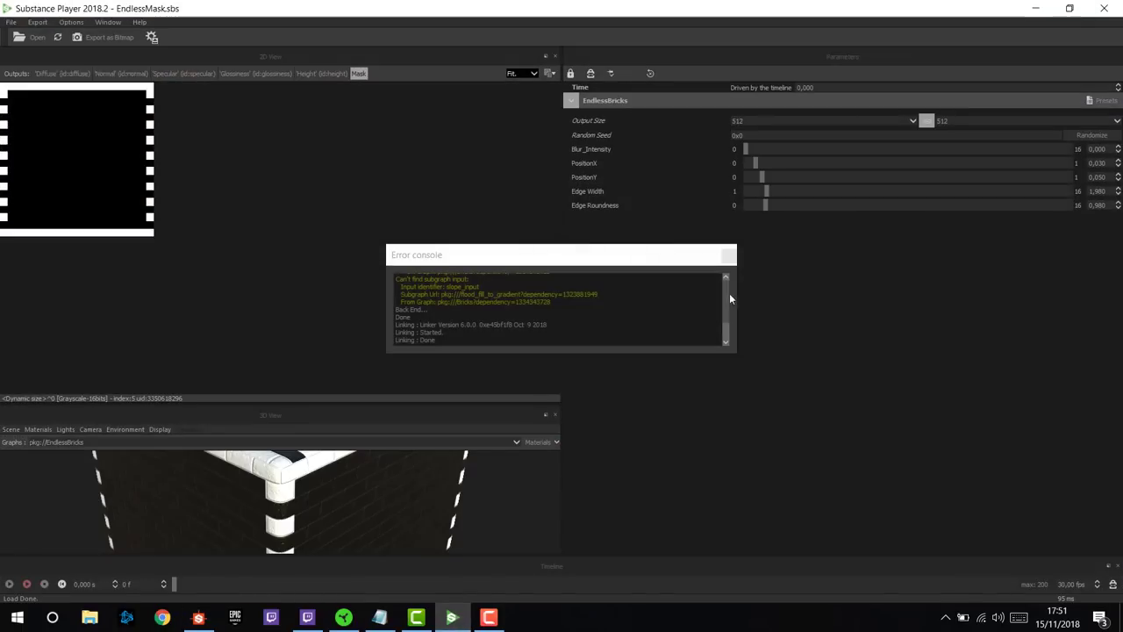
left_click(732, 250)
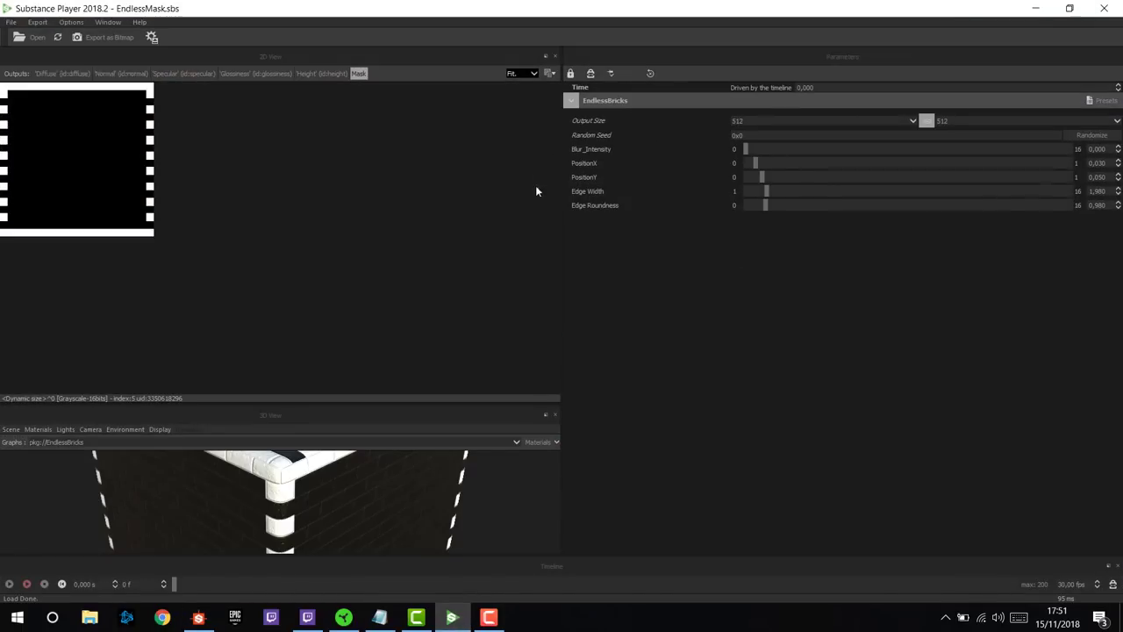
- Set the EndlessBricks PositionX to 0.020, PositionY to 0.009 and the output size to 2048
left_click(751, 165)
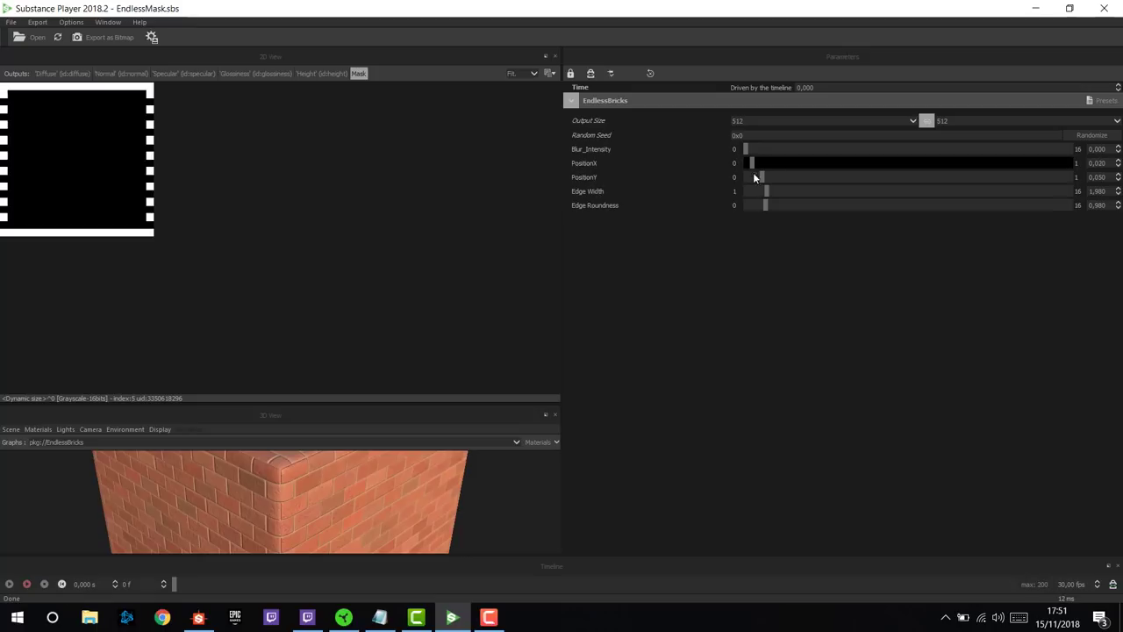
left_click_drag(761, 181, 748, 179)
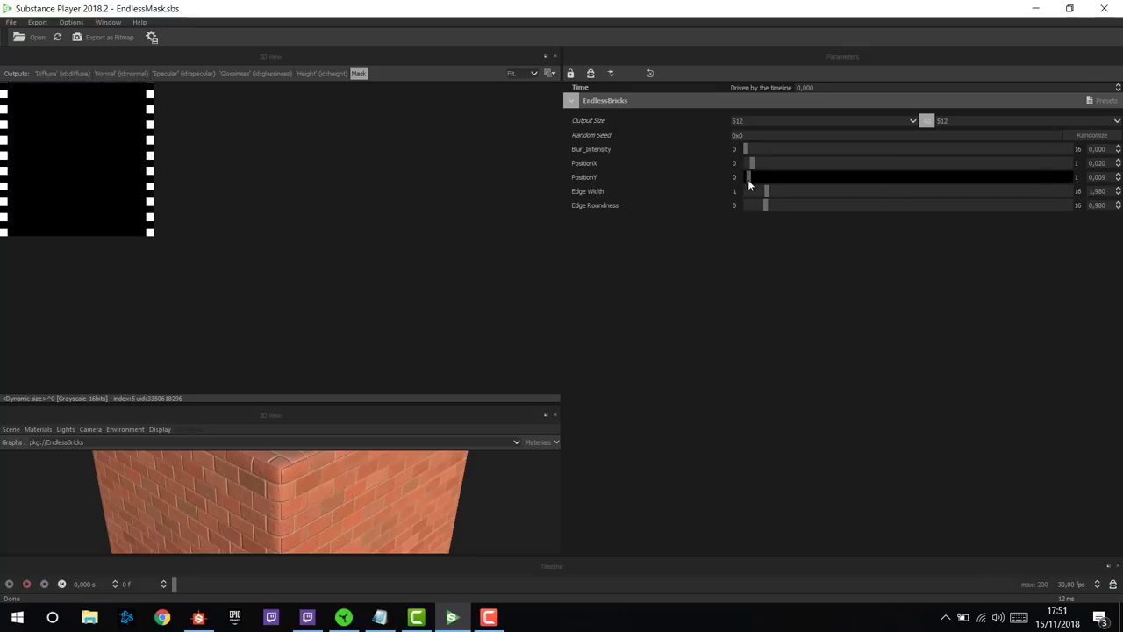
left_click(778, 120)
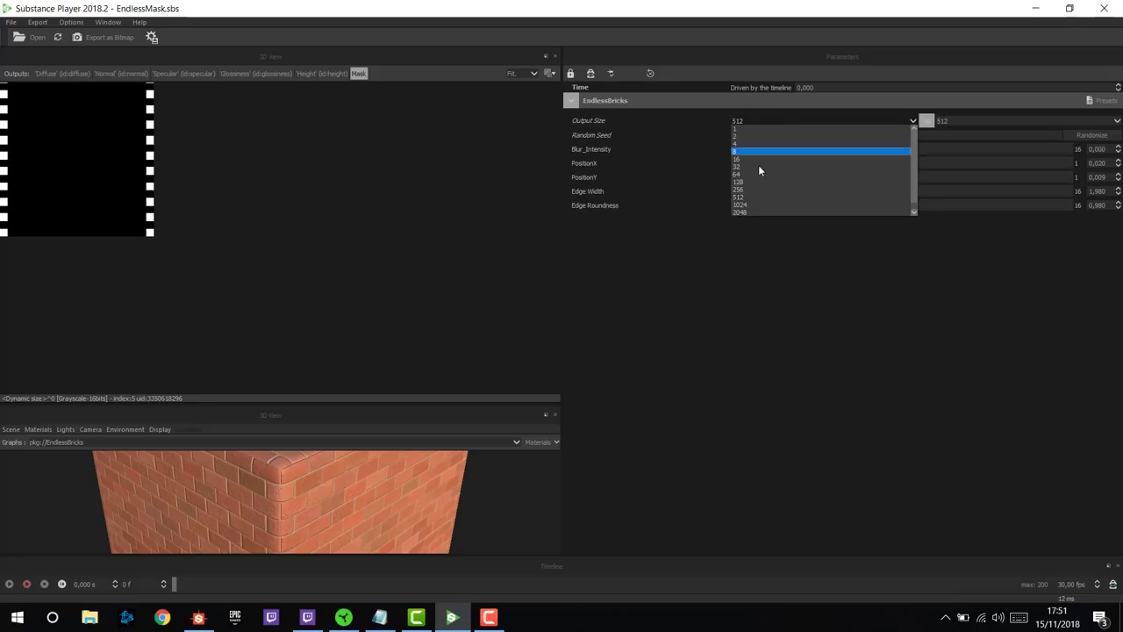
left_click(754, 211)
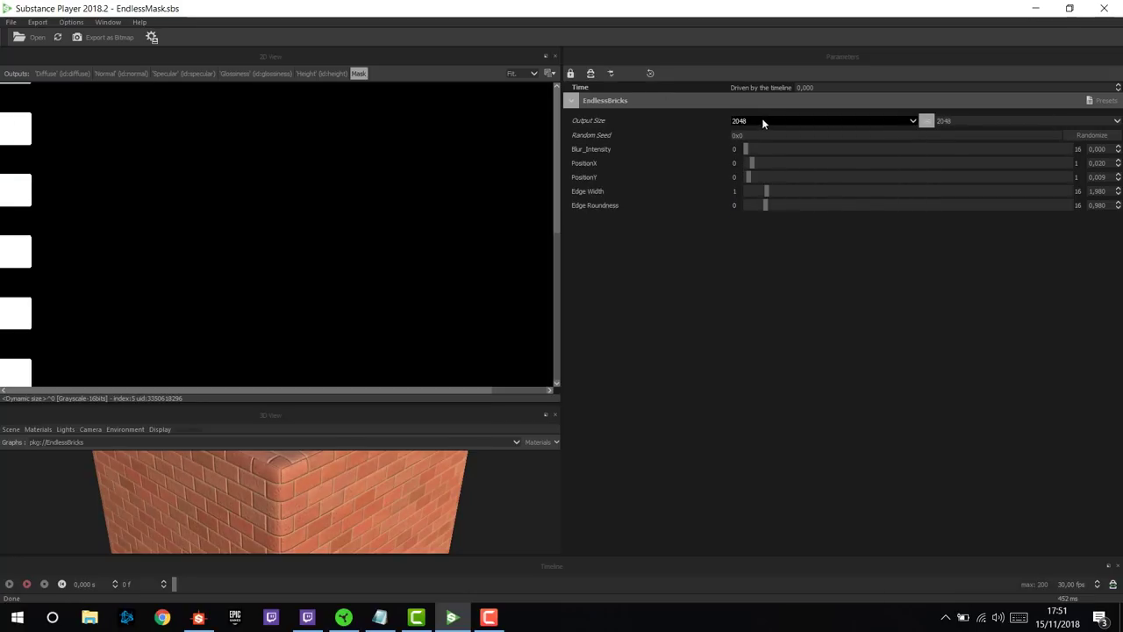
- Set the timeline's frame rate to 1 fps
double_click(1070, 584)
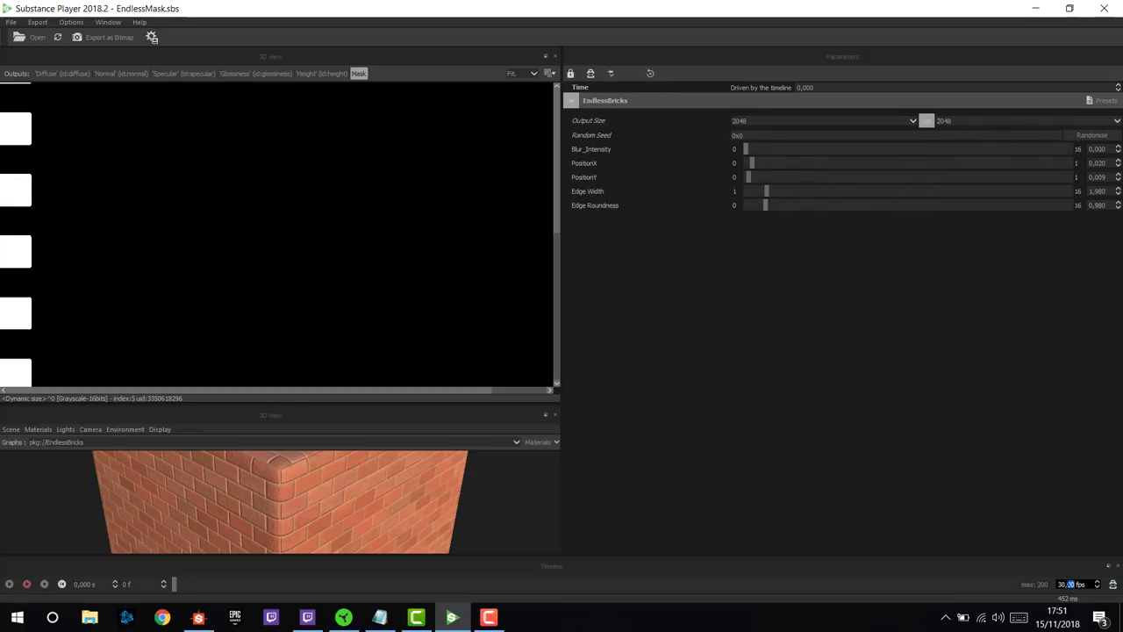
double_click(1071, 584)
left_click(1075, 586)
left_click_drag(1086, 584, 1040, 586)
left_click(1069, 583)
left_click_drag(1075, 584, 1039, 586)
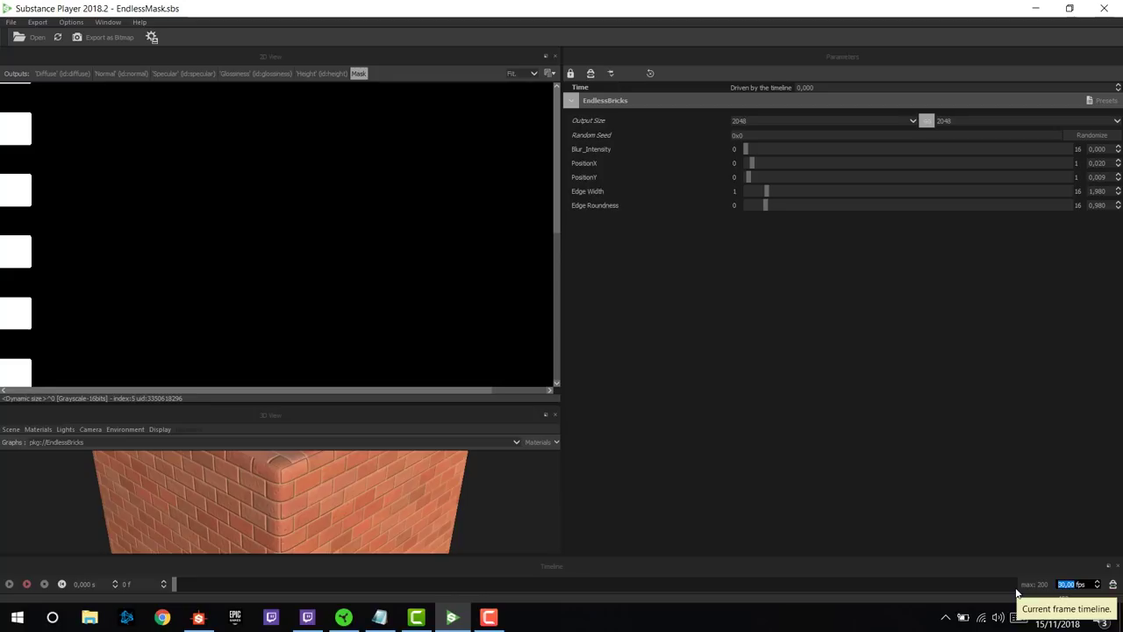
type("1")
key("Return")
- Set the timeline's maximum range frame to 20
double_click(1034, 583)
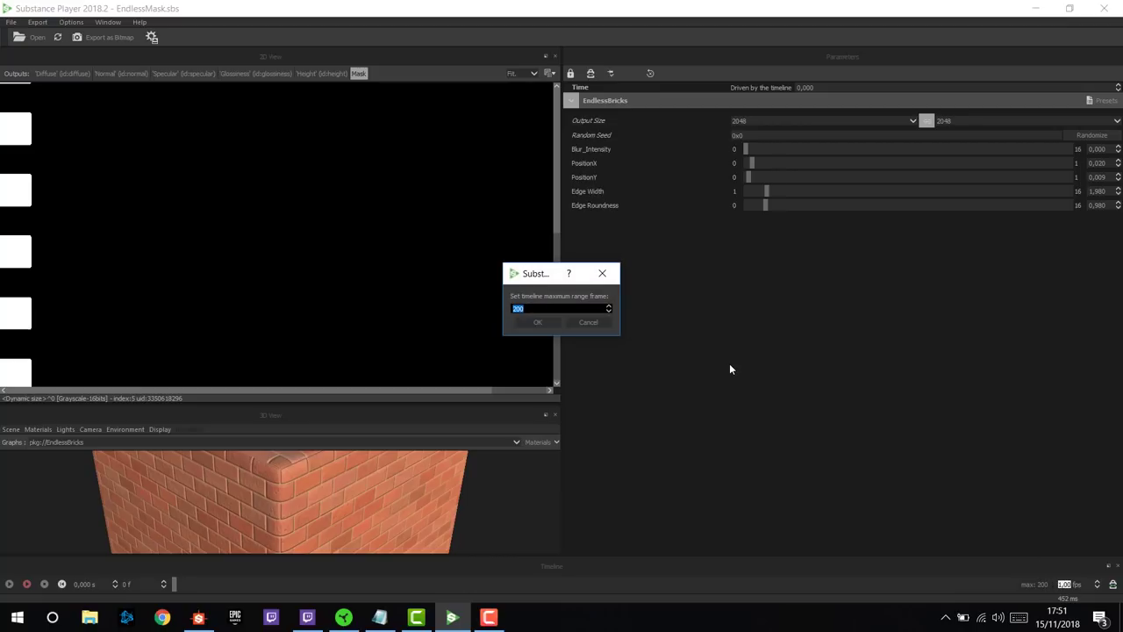
type("2")
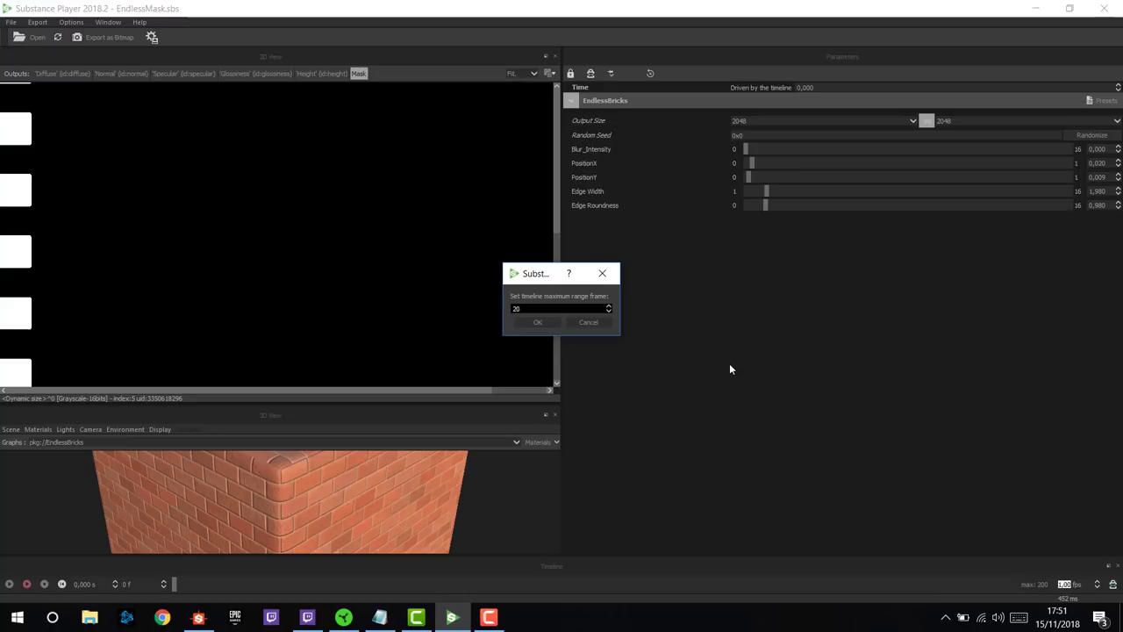
key("Return")
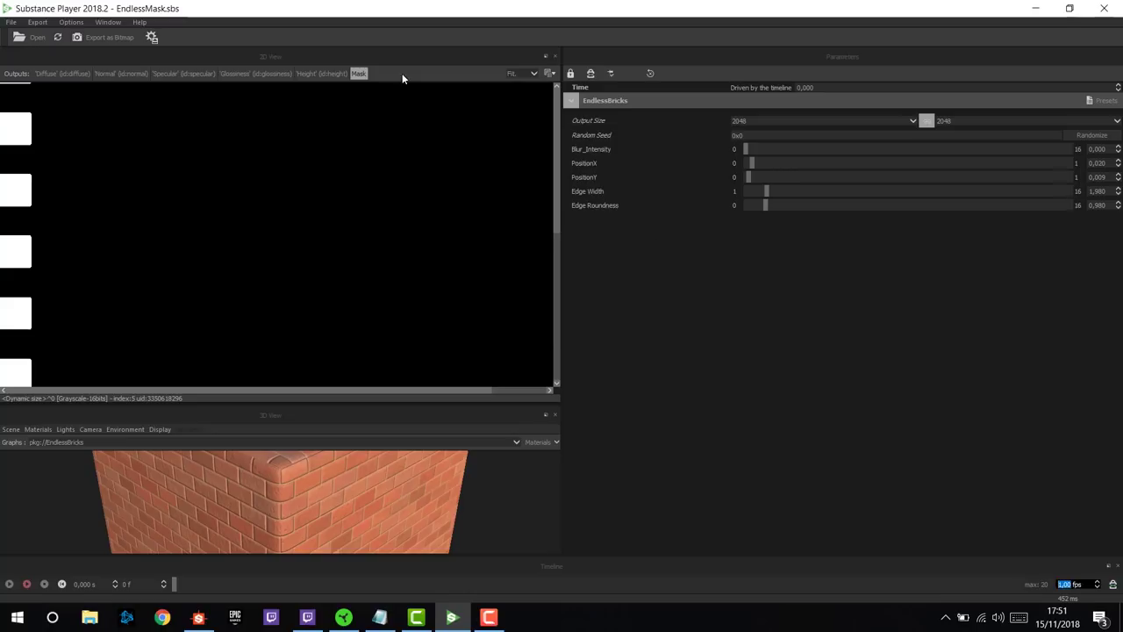
- Scrub through the first timeline frames, examining the Diffuse output fitted to the 2D view, and return to frame 0
left_click(176, 584)
left_click_drag(193, 586, 300, 590)
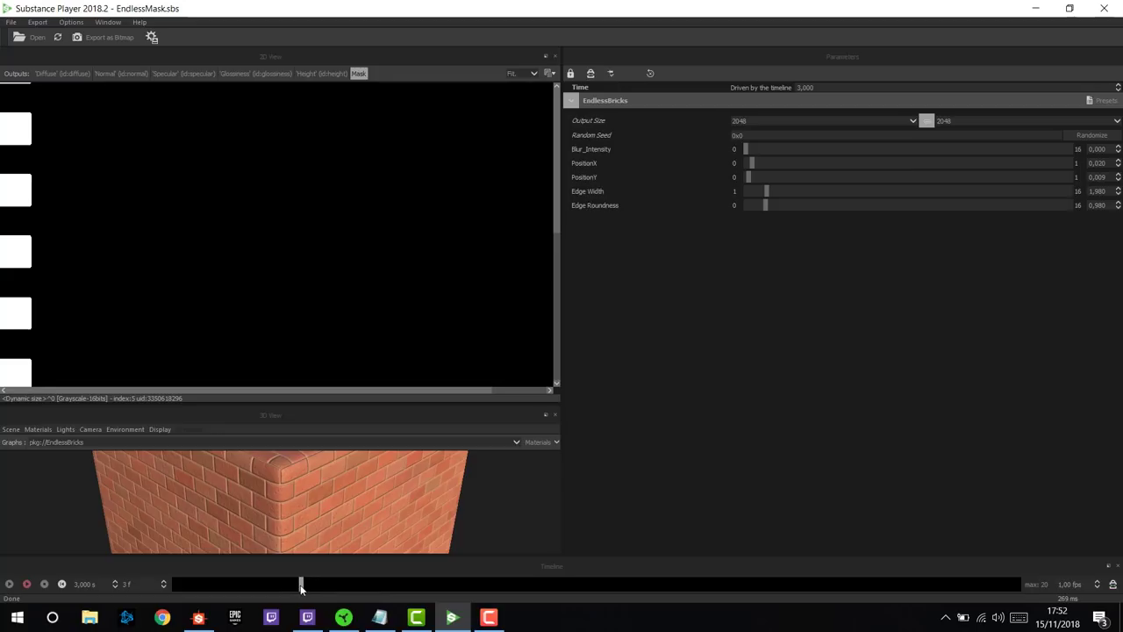
left_click(60, 75)
left_click(530, 72)
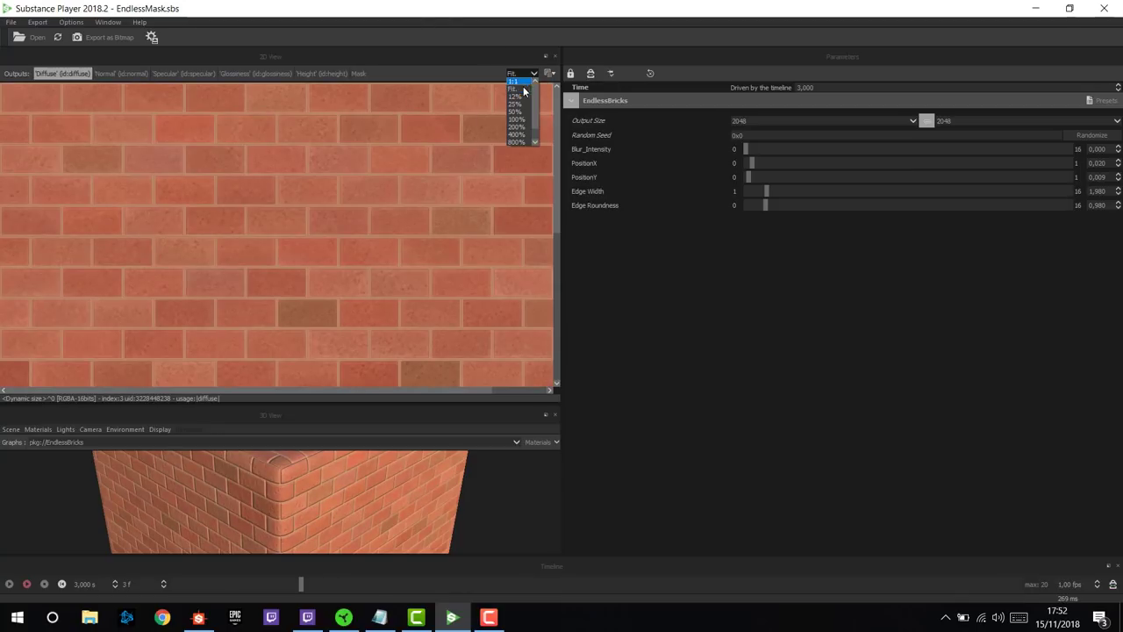
left_click(521, 86)
left_click_drag(302, 583, 262, 572)
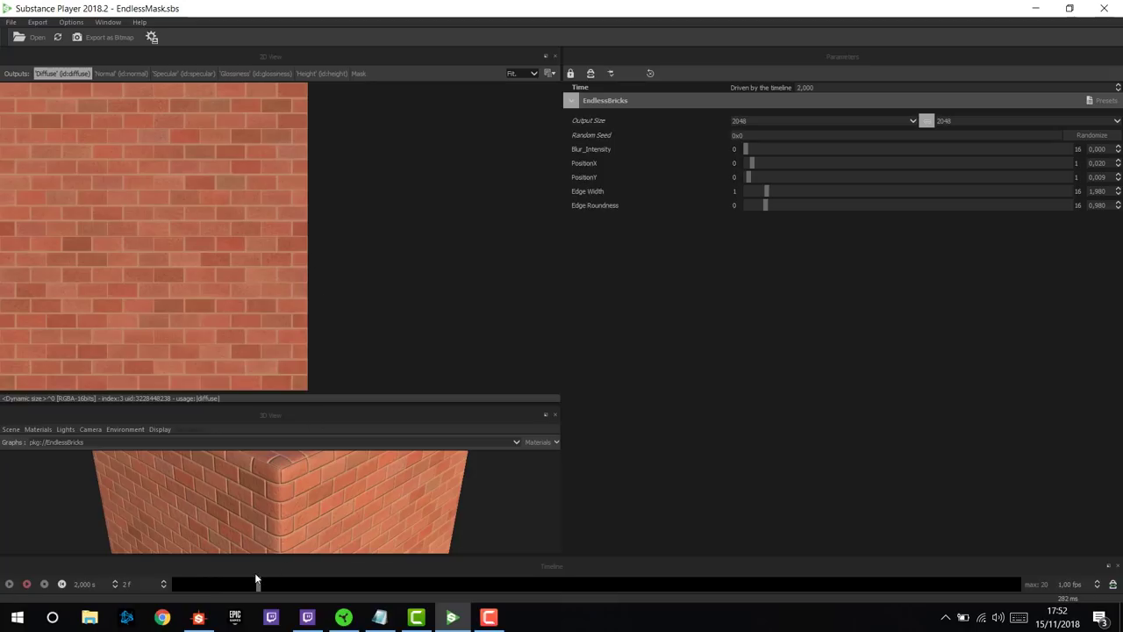
left_click_drag(259, 585, 176, 583)
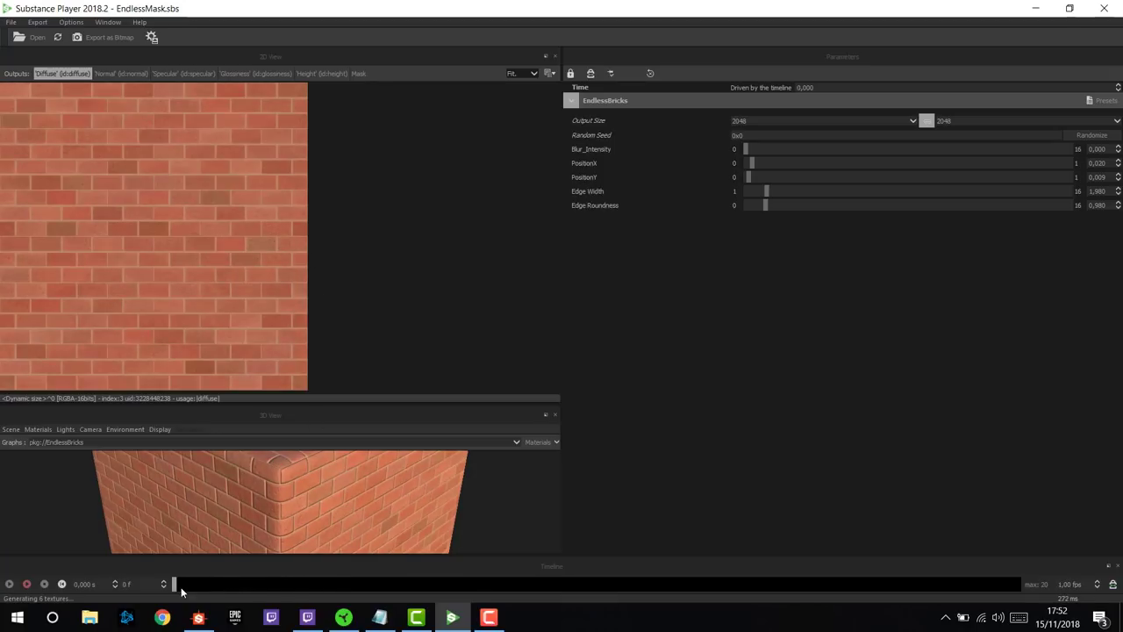
- Open the bitmap export settings for the animation and set the file format to jpg
left_click(122, 38)
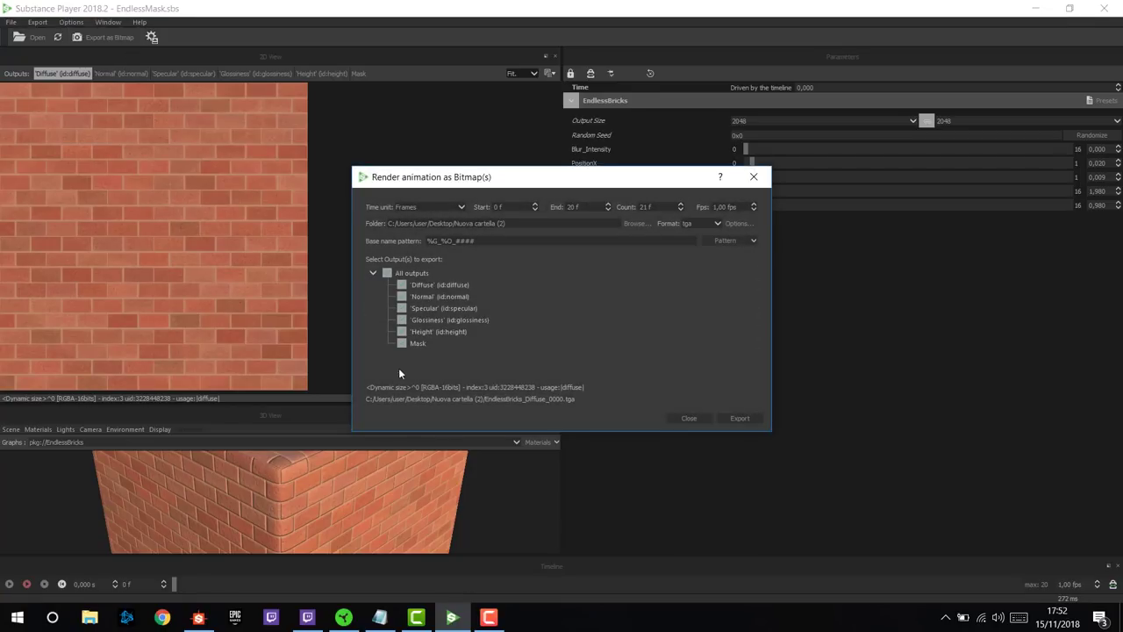
left_click(710, 223)
left_click(699, 245)
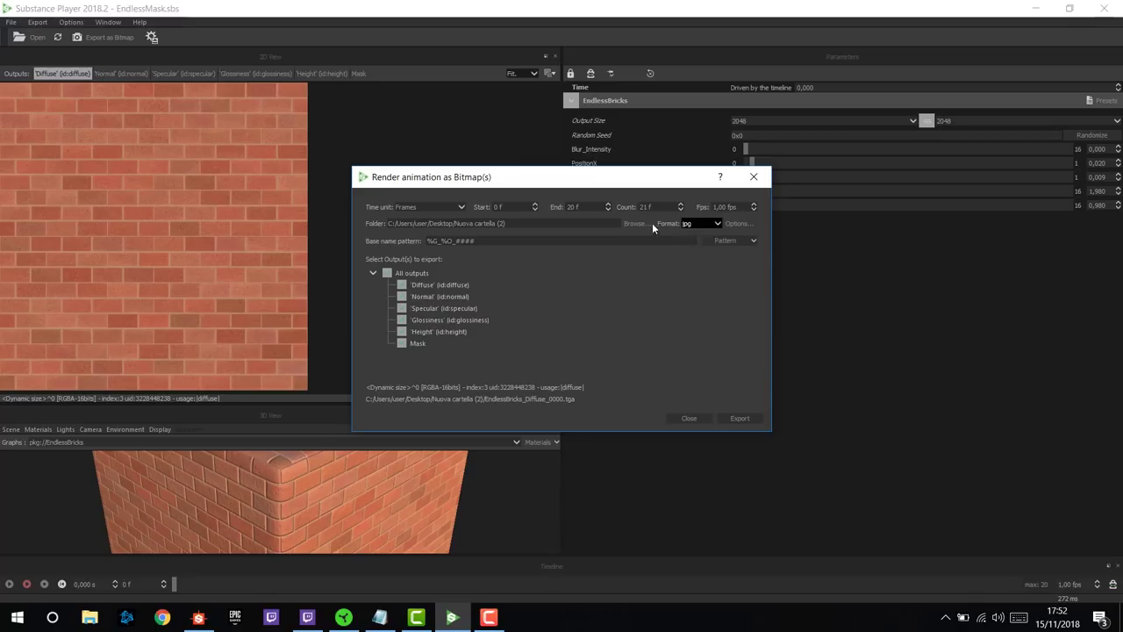
- Create the folder Nuova cartella (3) on the Desktop and choose it as the bitmap output directory
left_click(634, 223)
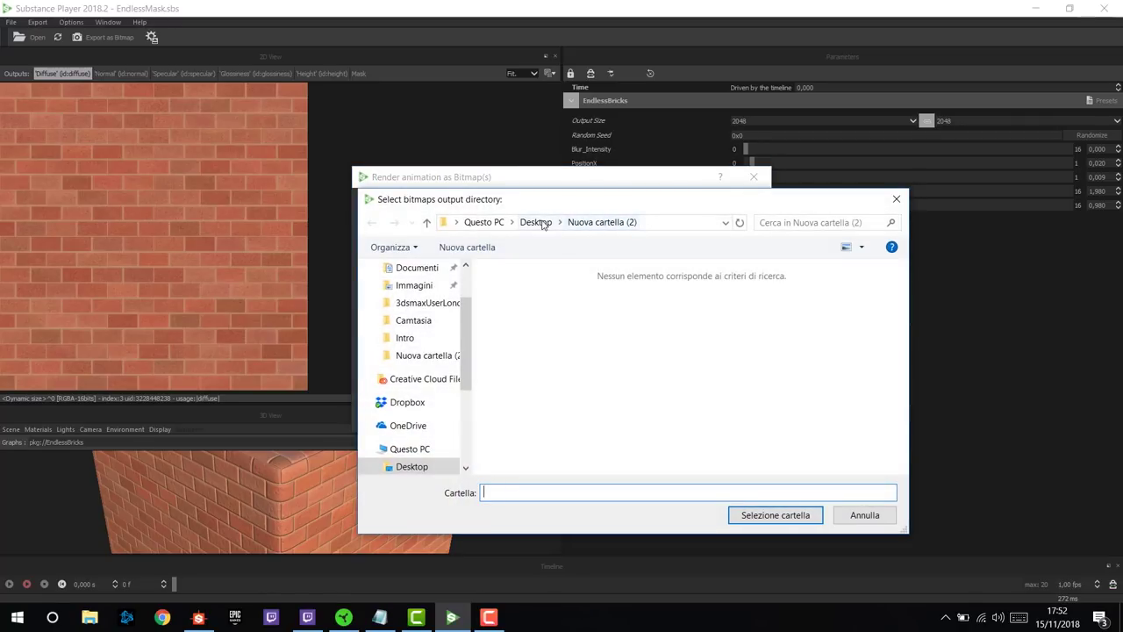
left_click(543, 224)
right_click(526, 388)
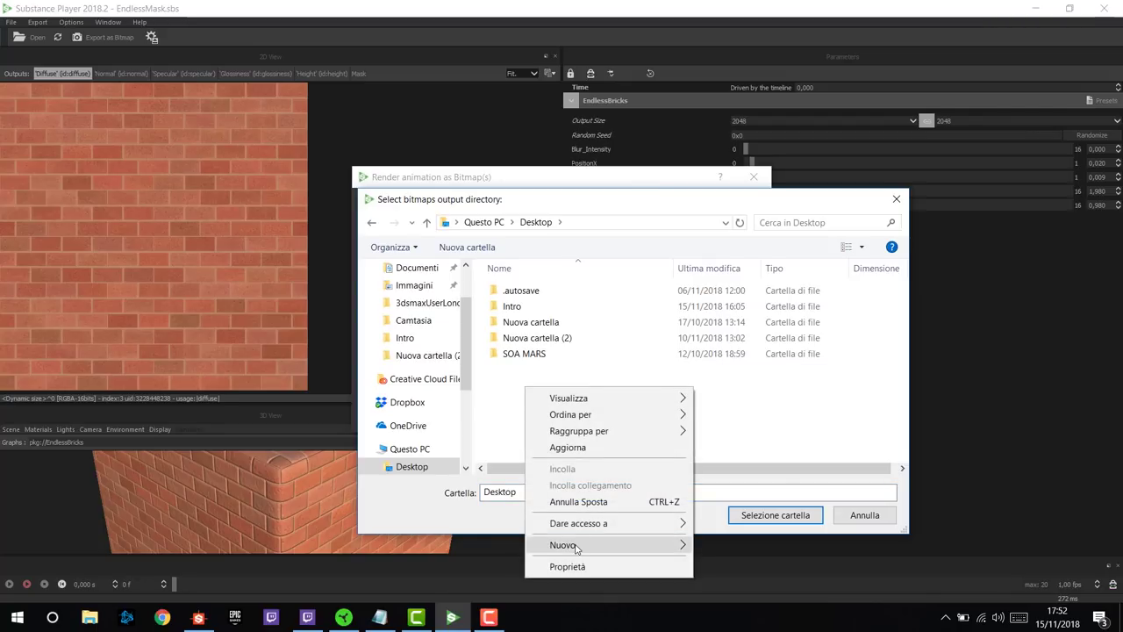
mouse_move(576, 544)
left_click(727, 388)
left_click(569, 375)
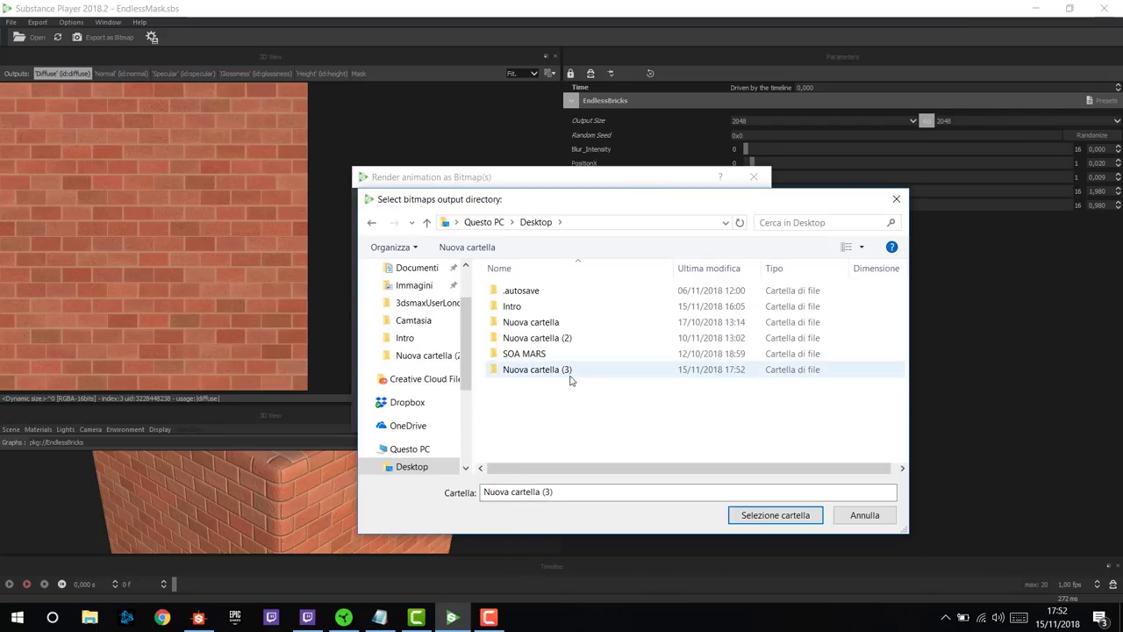
double_click(569, 376)
left_click(746, 516)
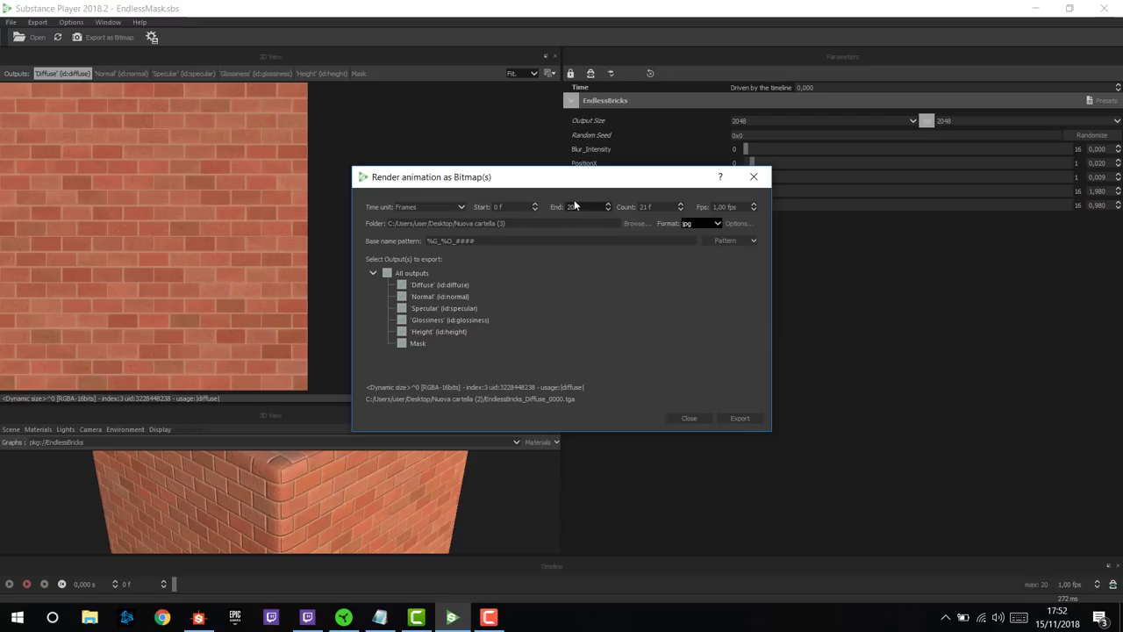
- Export all EndlessBricks outputs as bitmaps for frames 0 to 20
left_click(504, 206)
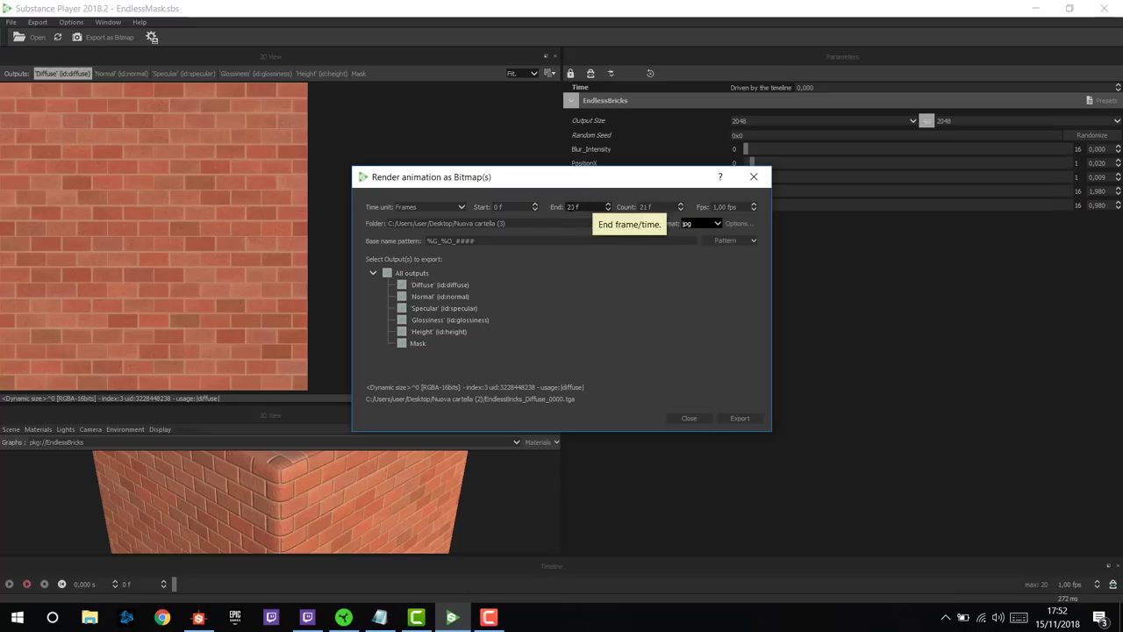
left_click(740, 418)
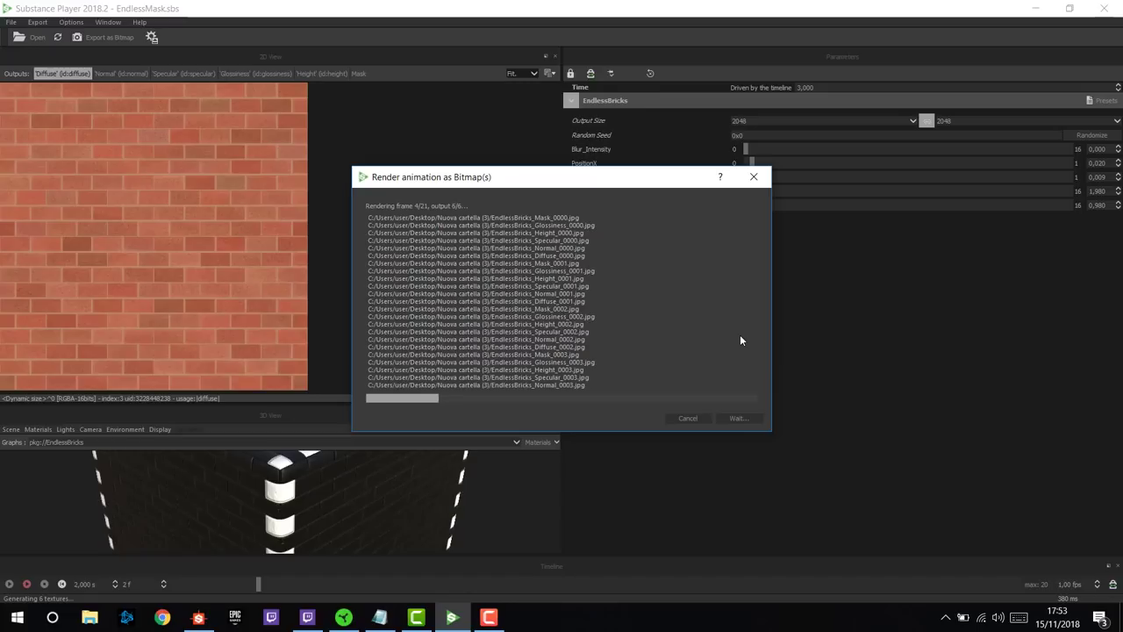
- Open the Desktop folder Nuova cartella (3) in File Explorer and enlarge its window to examine the exported textures
left_click(89, 617)
left_click(409, 205)
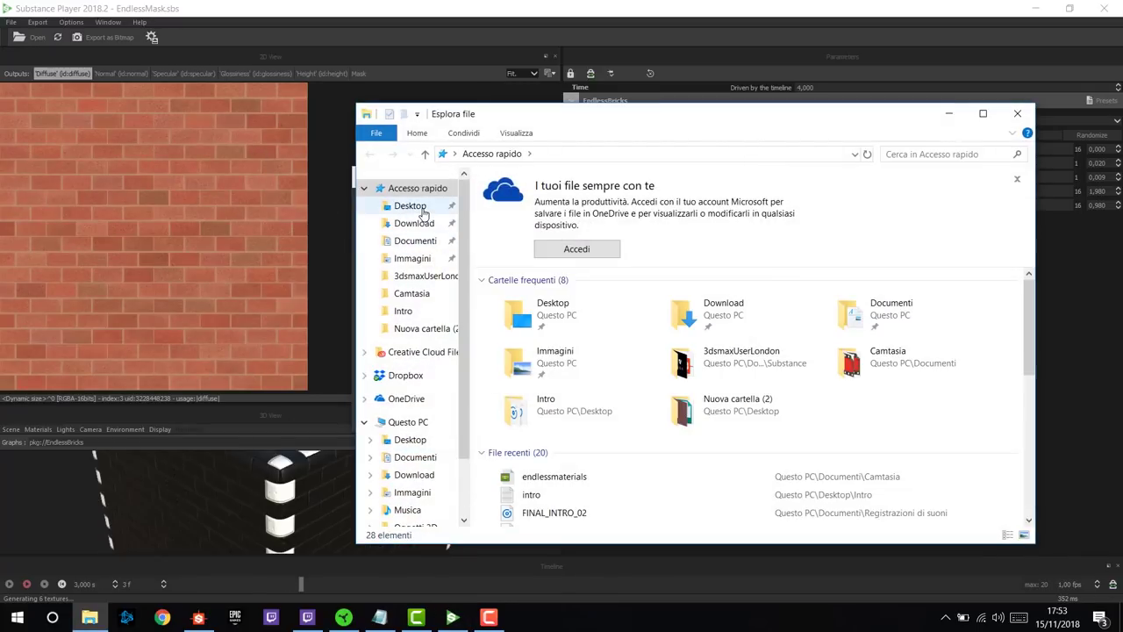
double_click(556, 263)
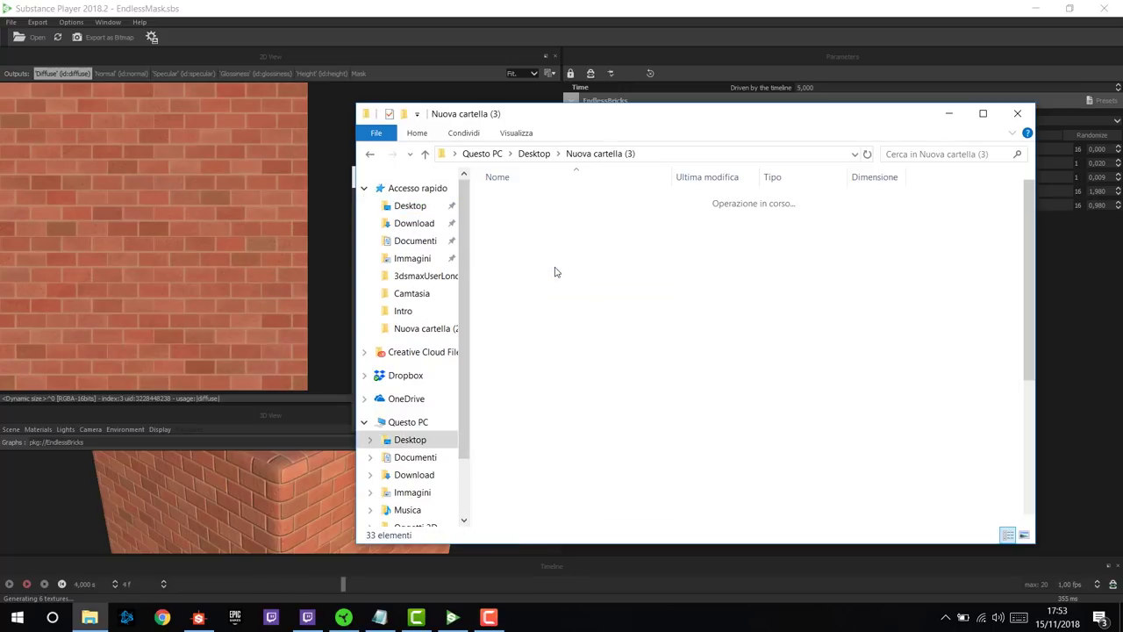
double_click(665, 117)
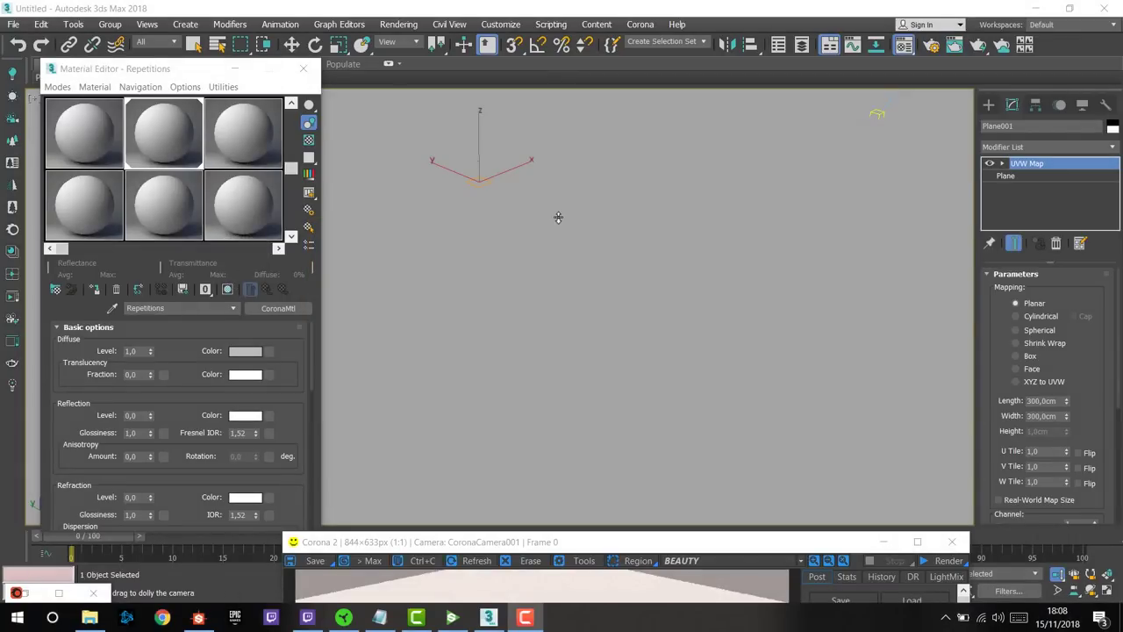
left_click_drag(556, 216, 619, 278)
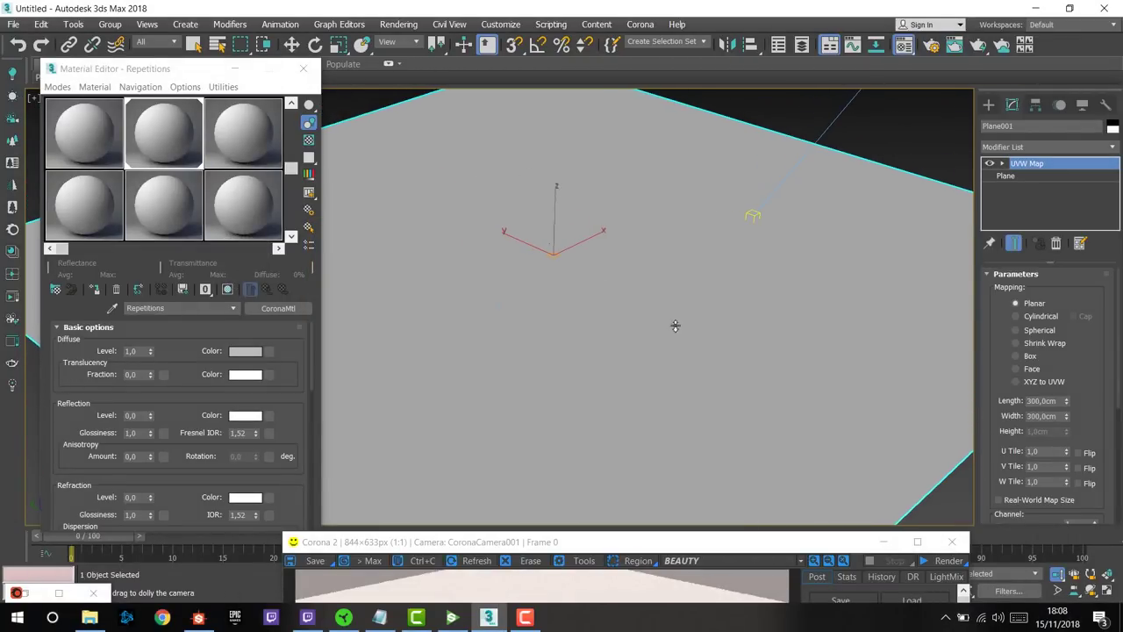
- Load EndlessBricks_Diffuse_0000 from Nuova cartella (3) as a CoronaBitmap in the Repetitions material's diffuse color
left_click_drag(674, 326, 655, 298)
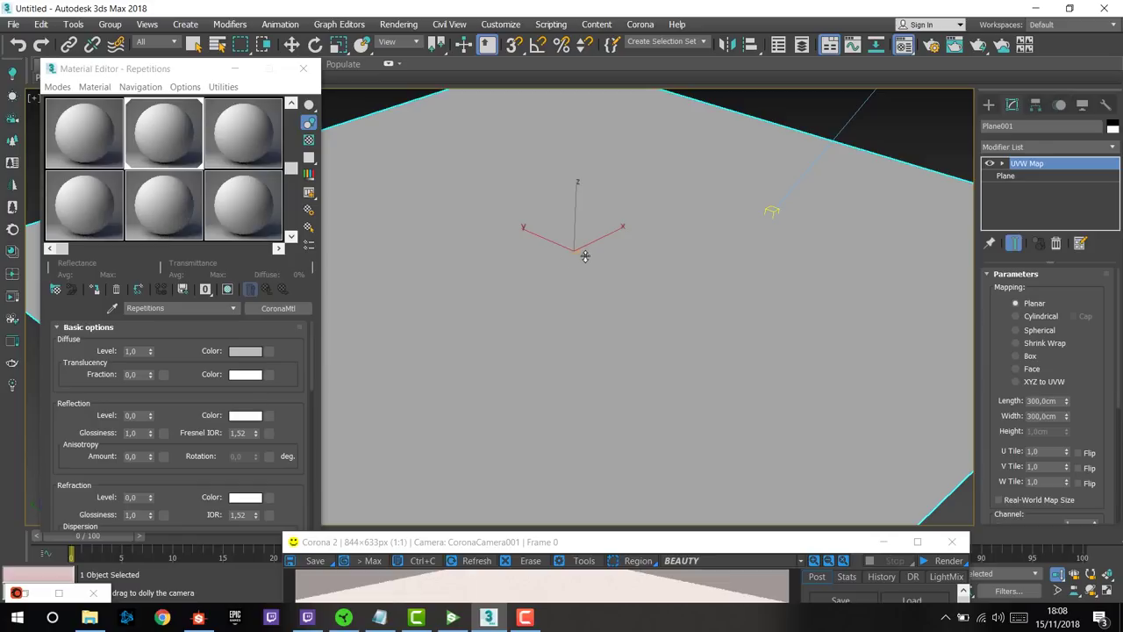
left_click_drag(580, 255, 593, 292)
key("w")
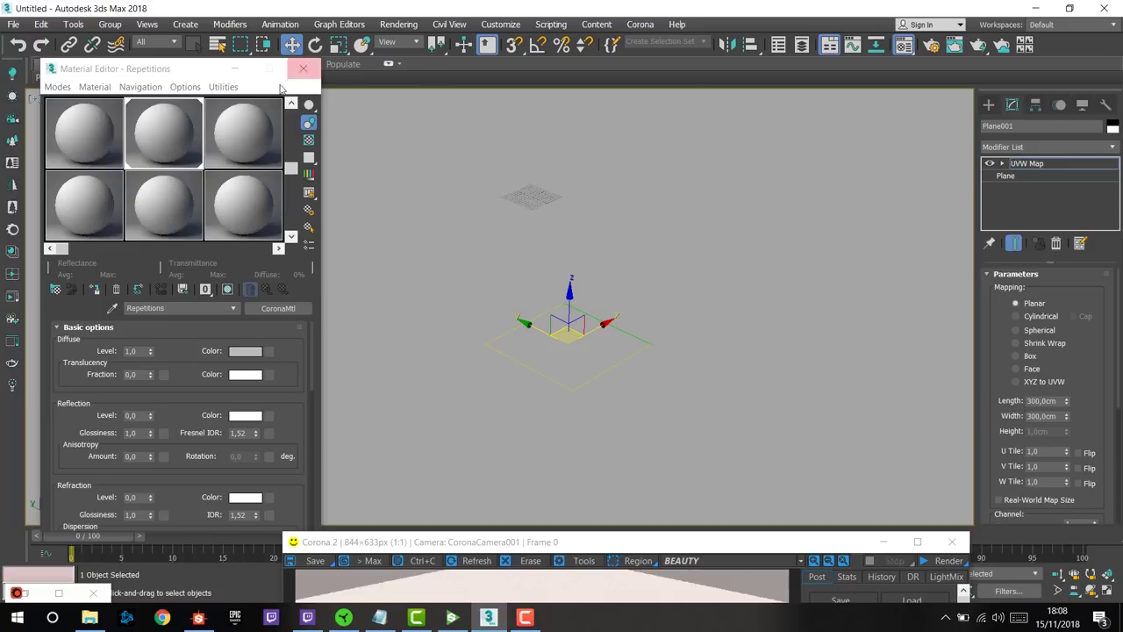
left_click(162, 147)
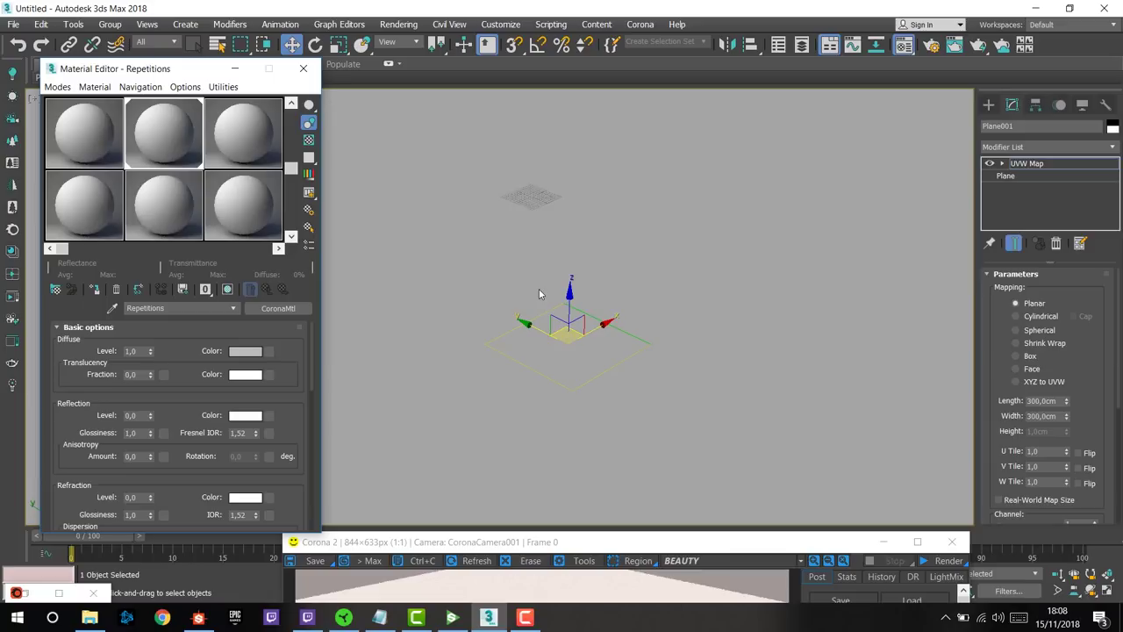
left_click(267, 351)
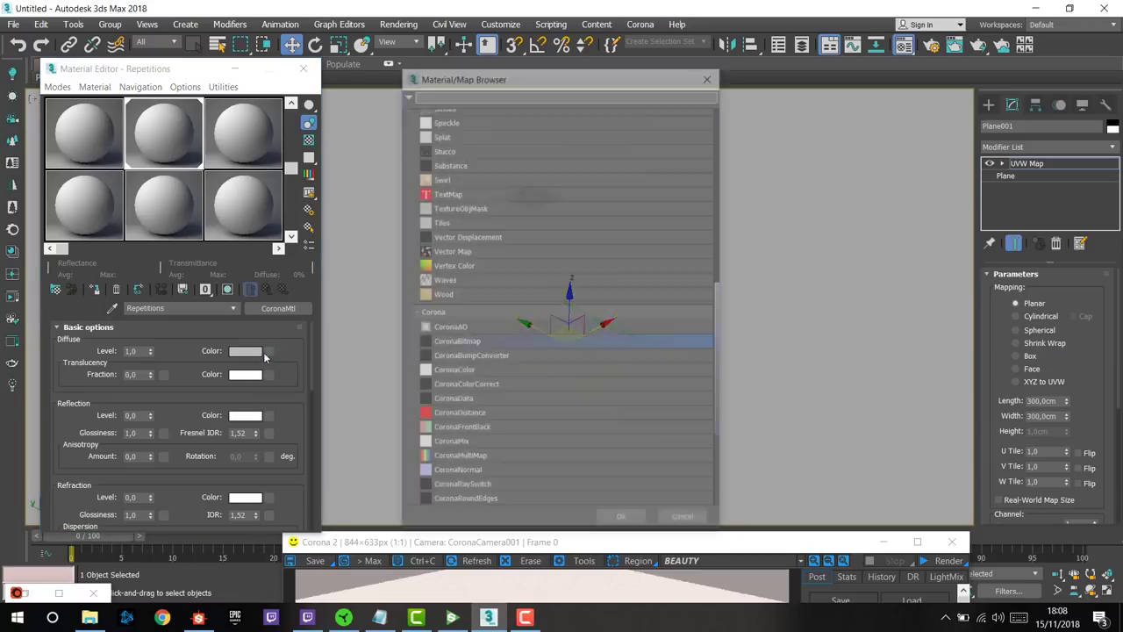
left_click(474, 342)
double_click(472, 329)
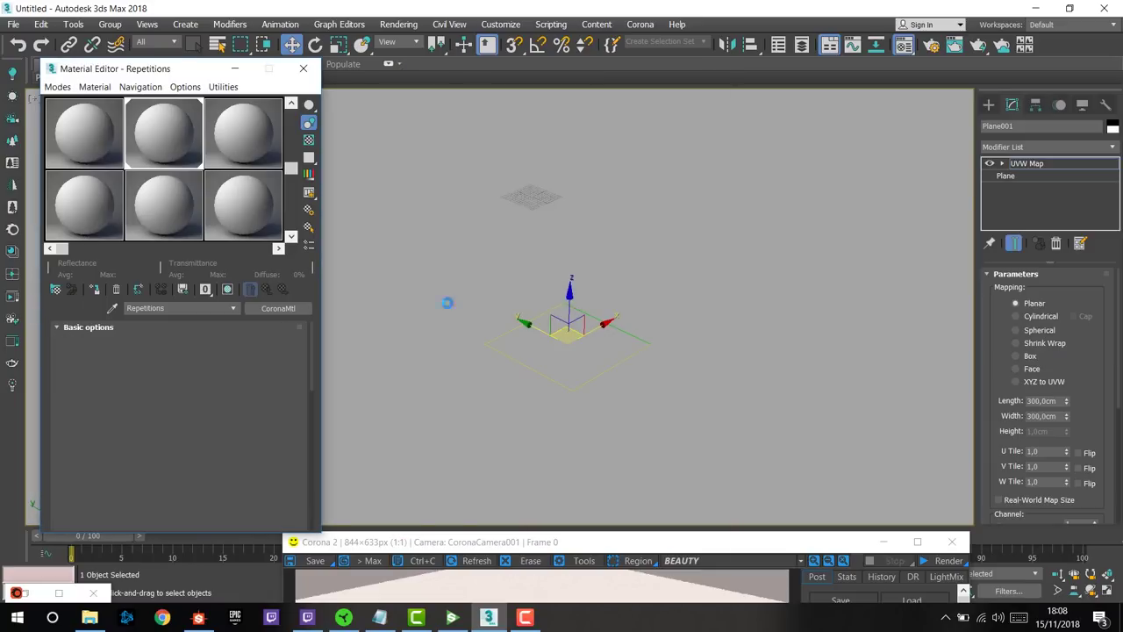
left_click(139, 132)
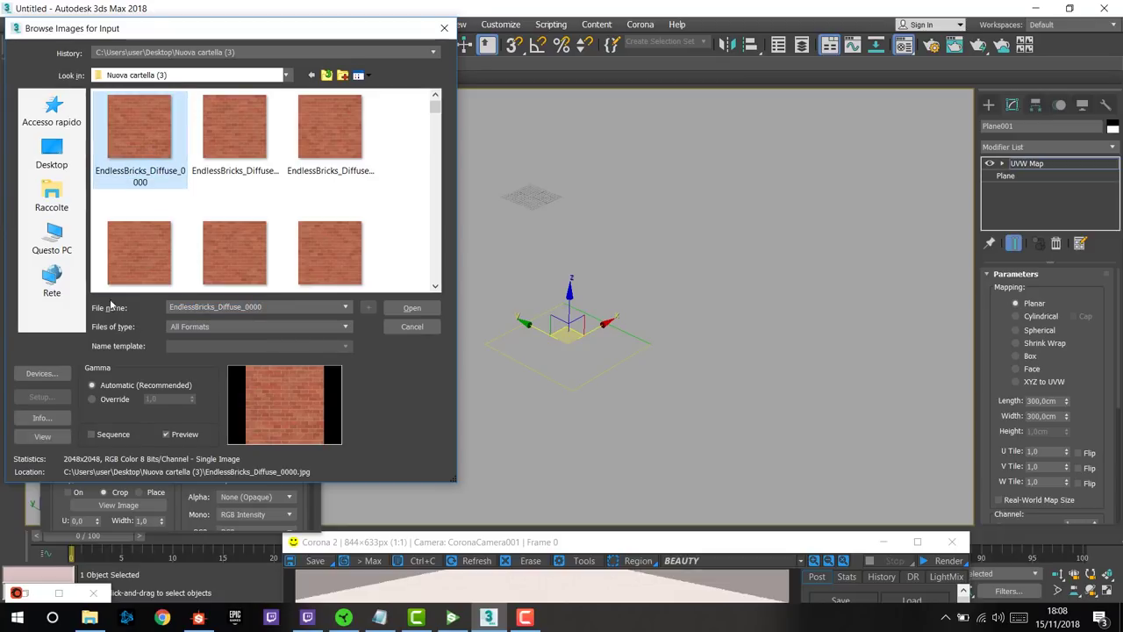
left_click(411, 308)
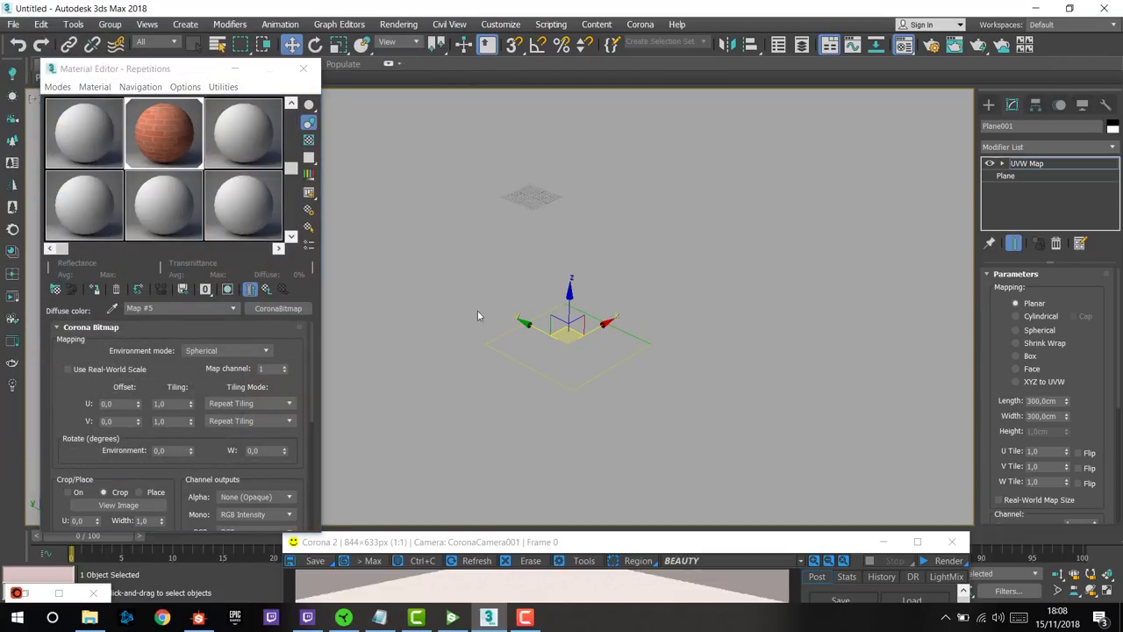
- Assign the Repetitions material to the plane and run a test render to inspect the brick tiling
left_click(1039, 163)
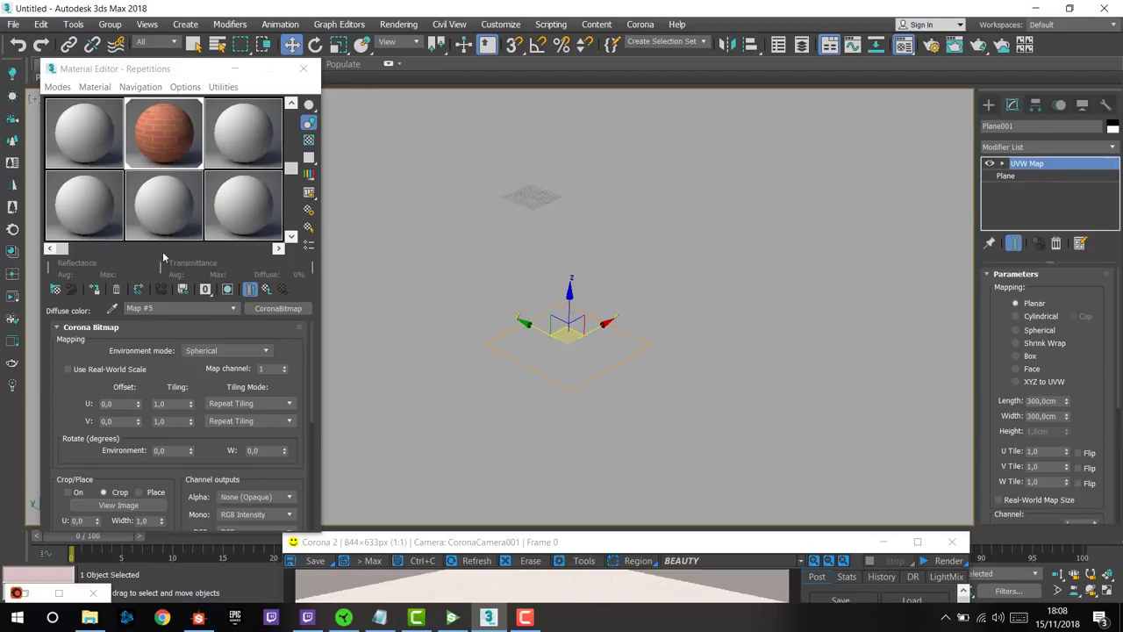
left_click(94, 290)
left_click_drag(571, 541, 595, 95)
left_click(952, 116)
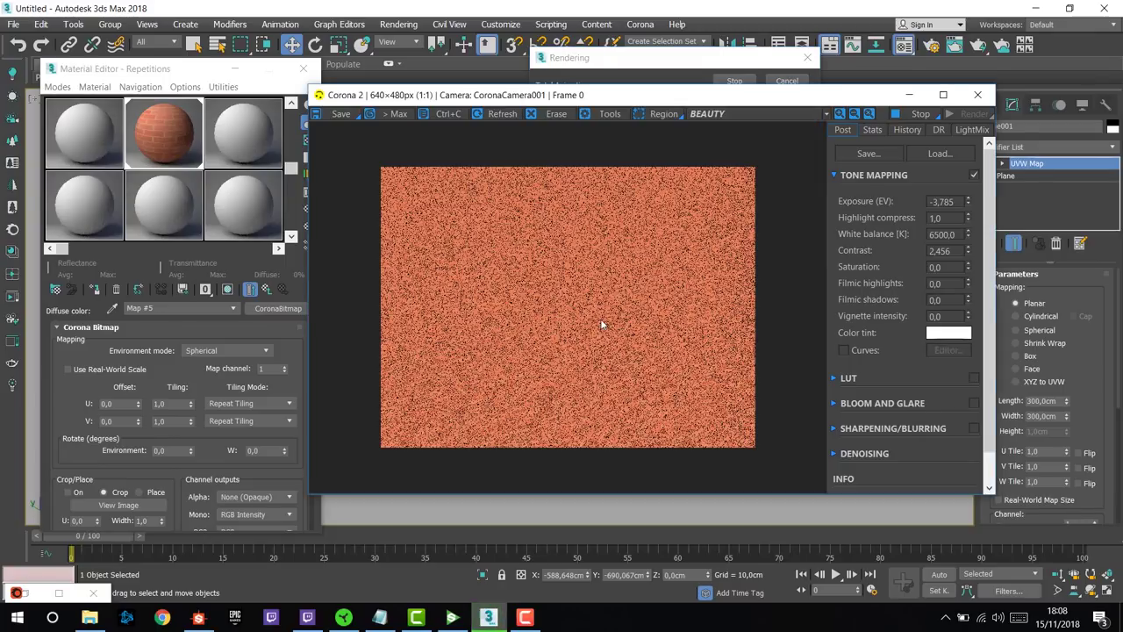
scroll(581, 322, "up", 1)
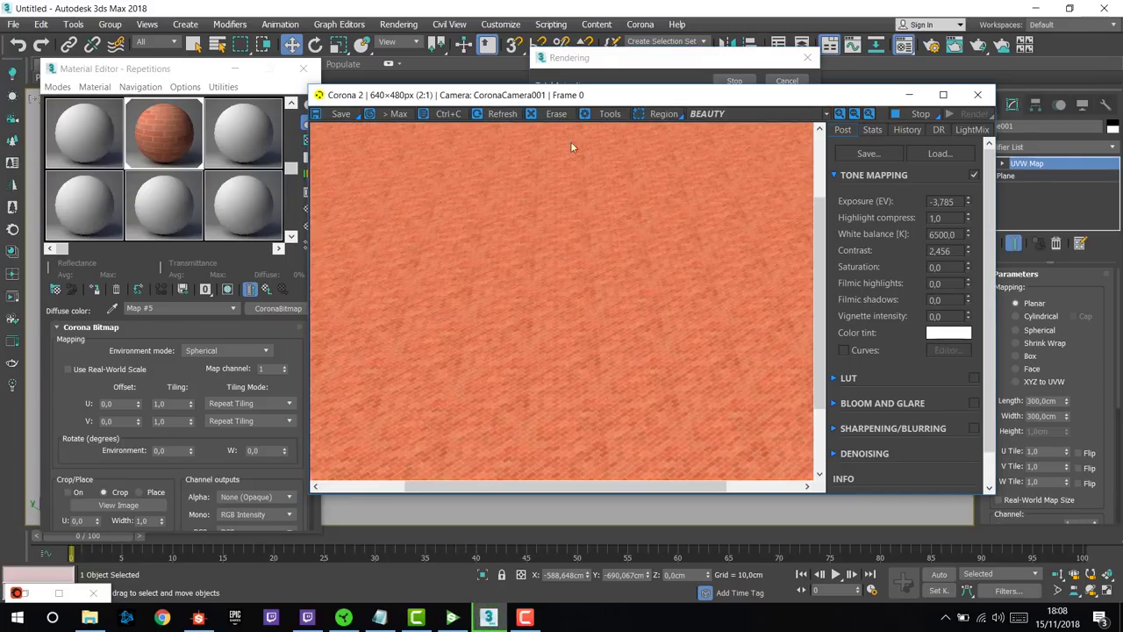
scroll(484, 259, "down", 1)
scroll(537, 243, "down", 1)
left_click(917, 115)
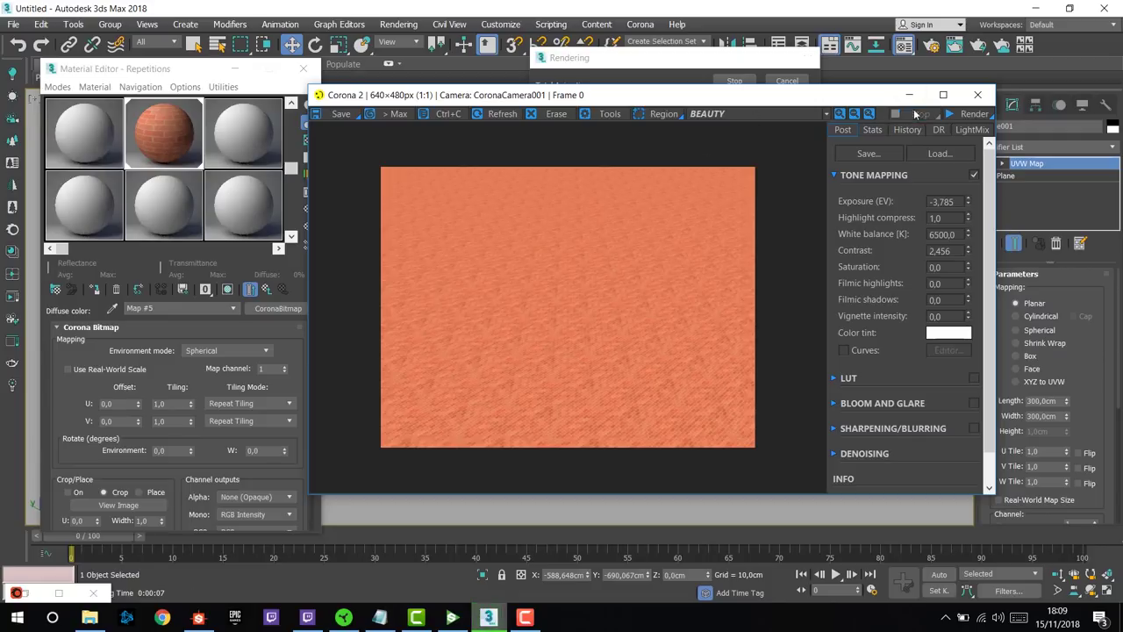
left_click_drag(834, 93, 856, 550)
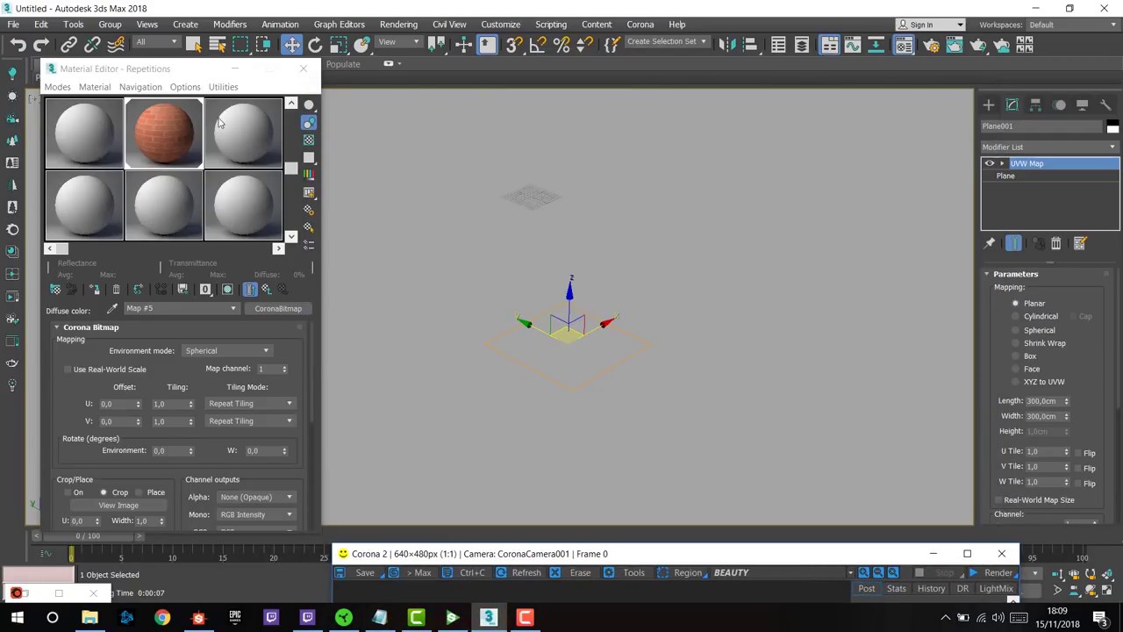
- Add a BerconTile map to the diffuse color of the Endless material
left_click(81, 136)
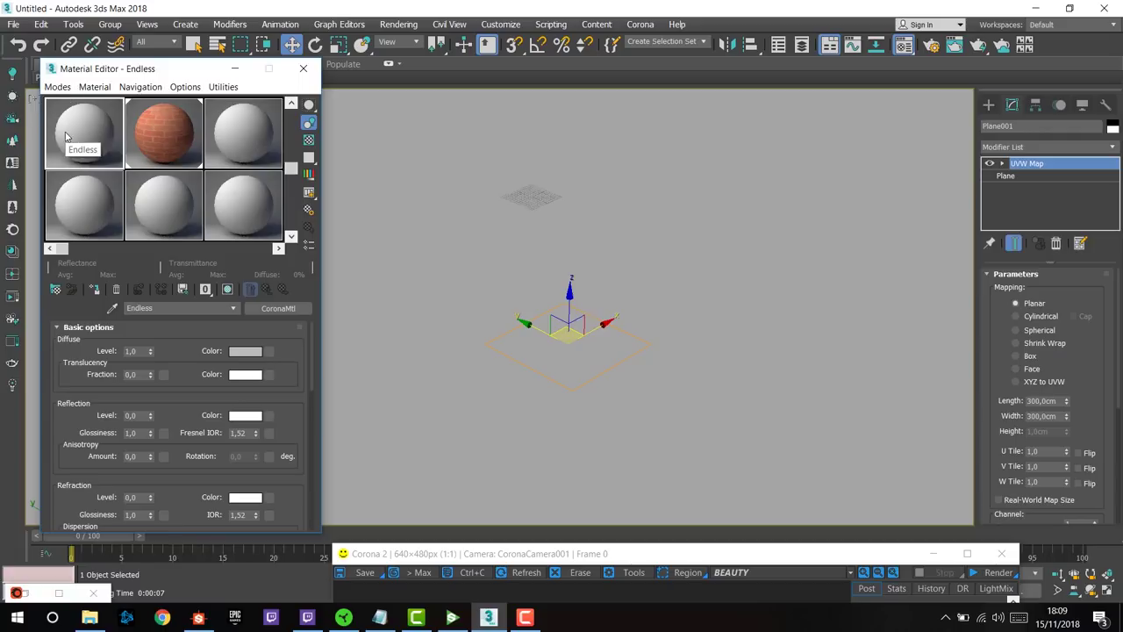
left_click(270, 351)
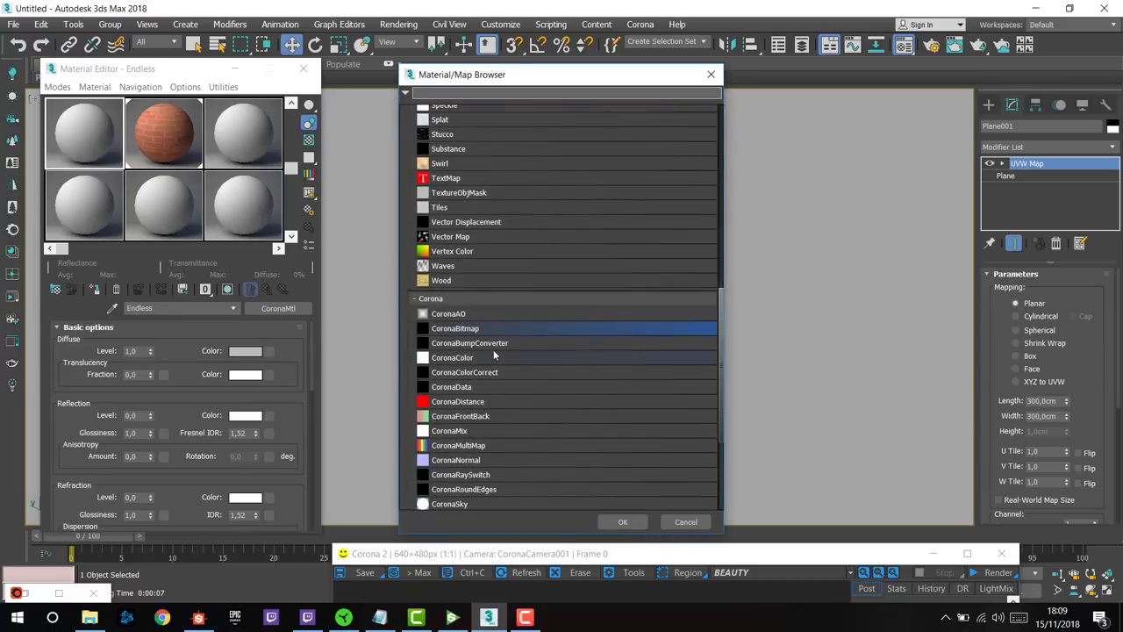
scroll(484, 206, "up", 2)
scroll(489, 211, "up", 9)
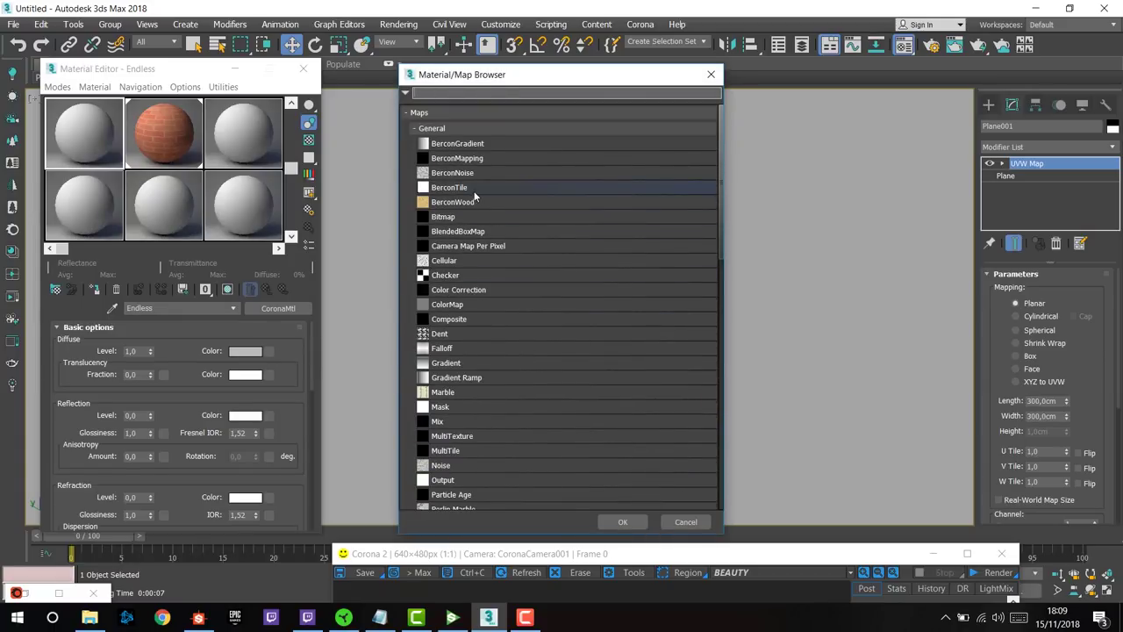
double_click(472, 187)
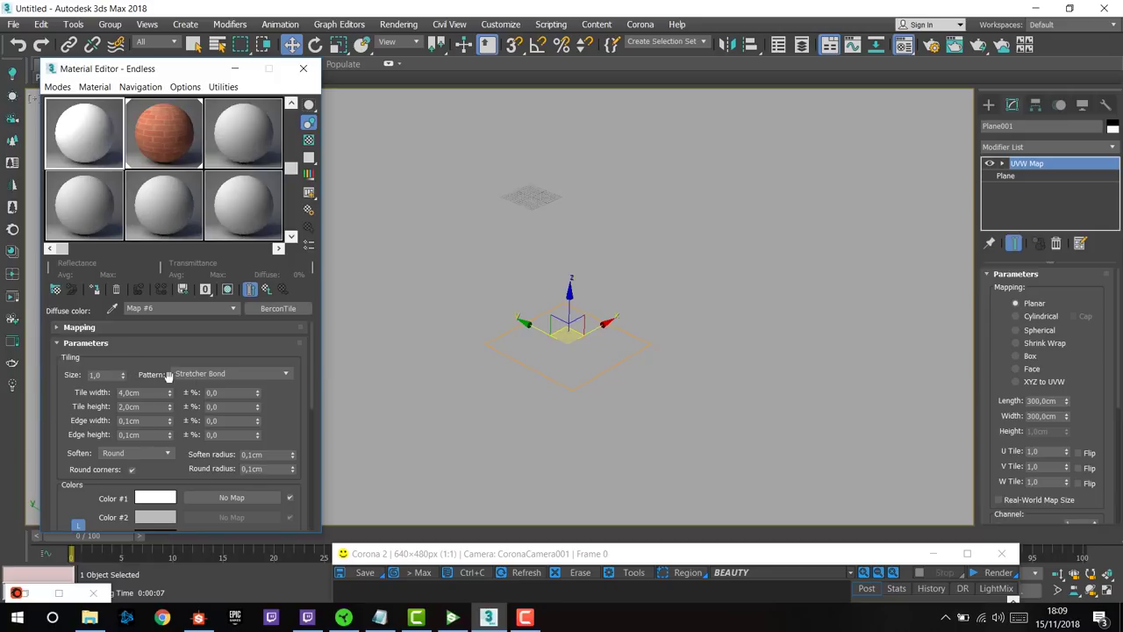
- Set the BerconTile tile width and height to 1 cm and the edge width and height to 0 cm
double_click(151, 393)
type("1")
double_click(149, 407)
type("1")
left_click(153, 421)
type("0")
left_click(151, 434)
type("0")
- Set the tile softening to None and disable round corners
left_click(123, 453)
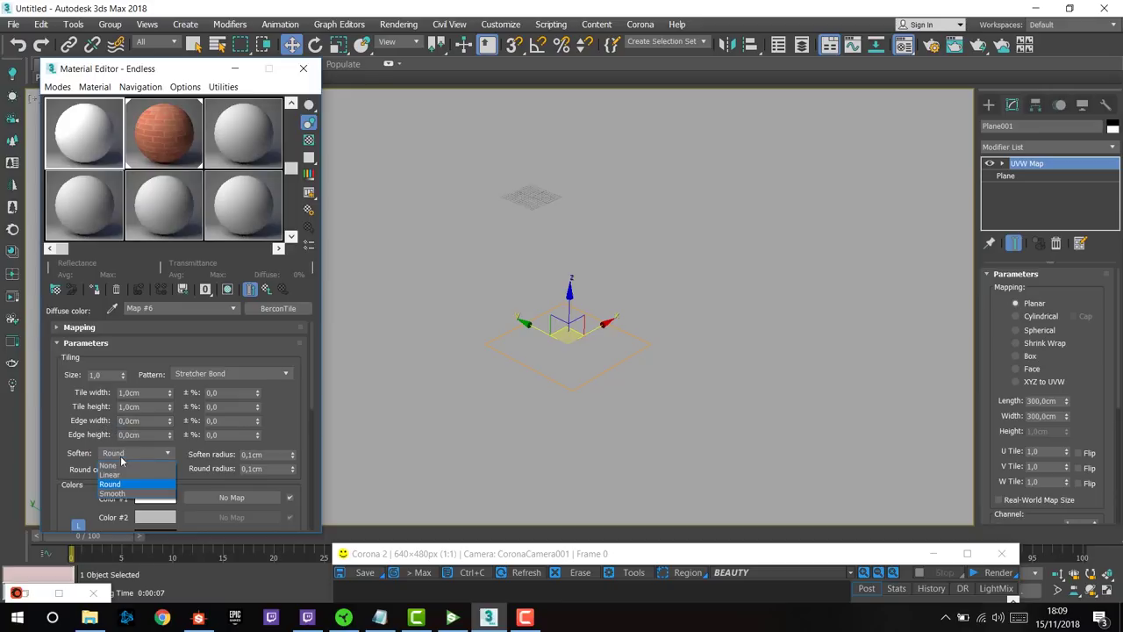
left_click(123, 468)
left_click(131, 469)
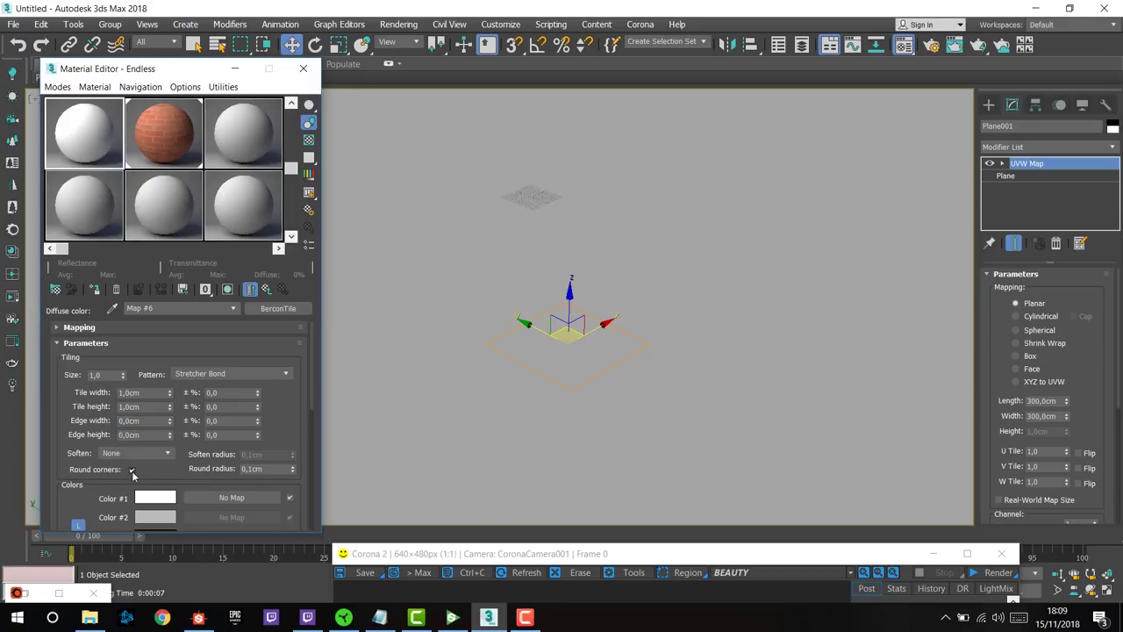
- Switch the tiling pattern to Custom and set the custom bond pattern to 0,1,1
left_click(205, 375)
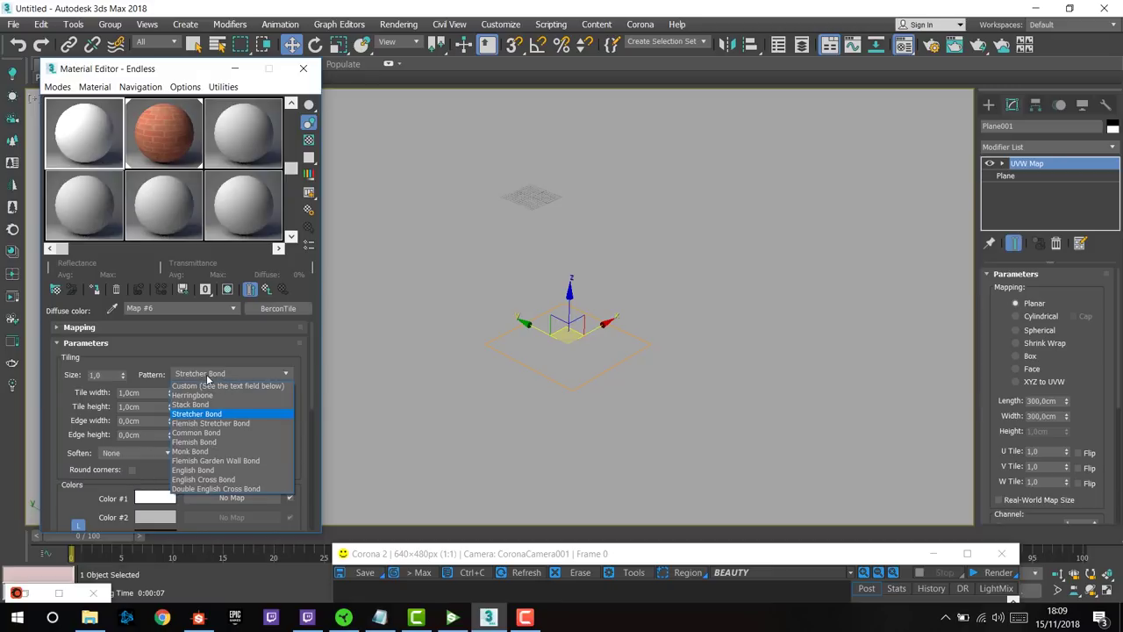
left_click(208, 386)
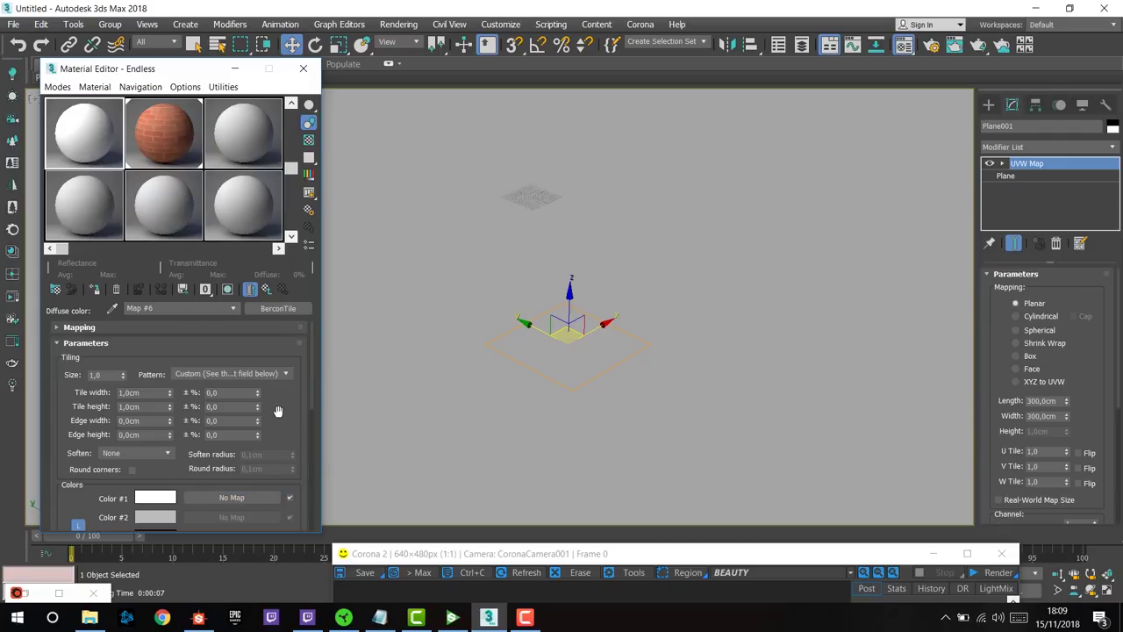
left_click_drag(287, 401, 312, 89)
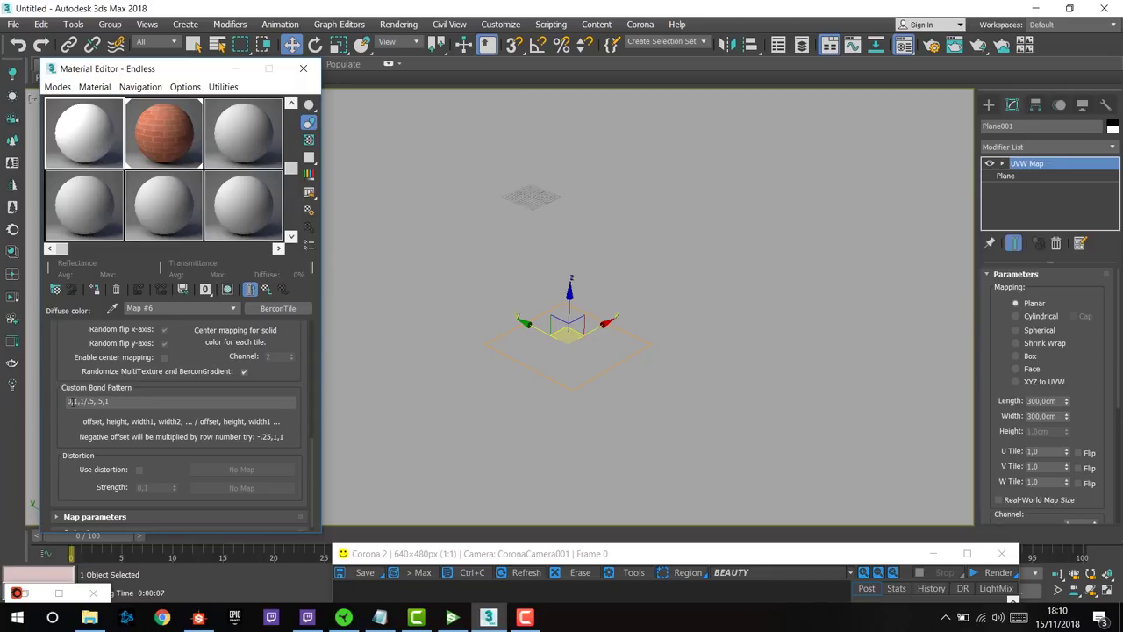
left_click_drag(88, 401, 158, 405)
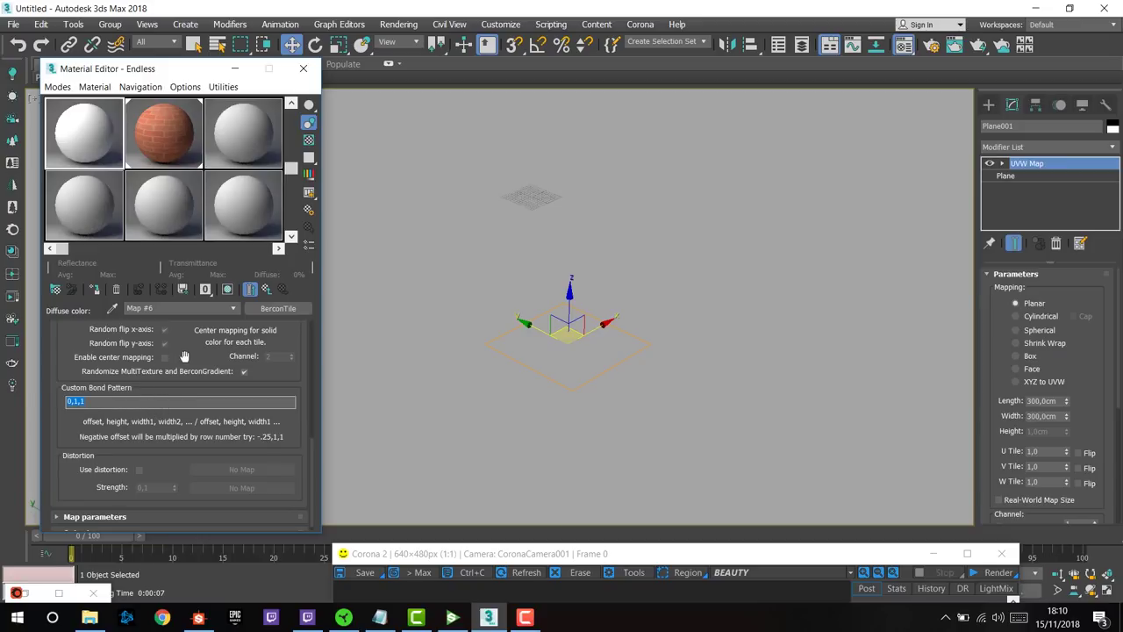
- Add a MultiTexture map to Color #1 using color, randomized by BerconTile with random gamma 0.72, and assign the Endless material to the plane
scroll(184, 360, "up", 5)
scroll(201, 404, "up", 2)
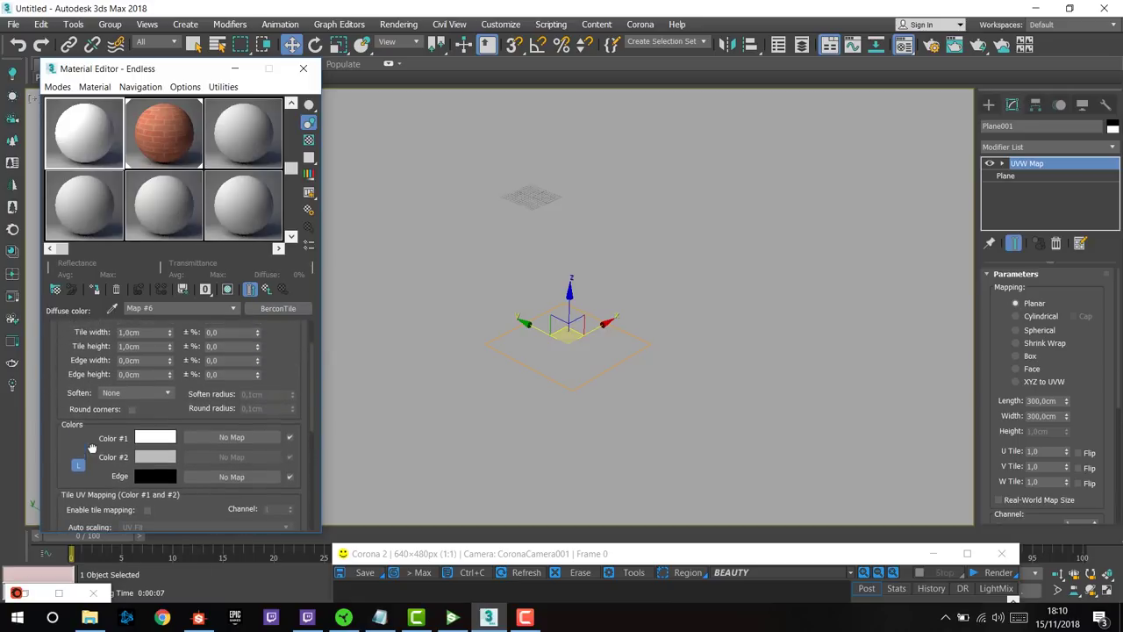
left_click(231, 414)
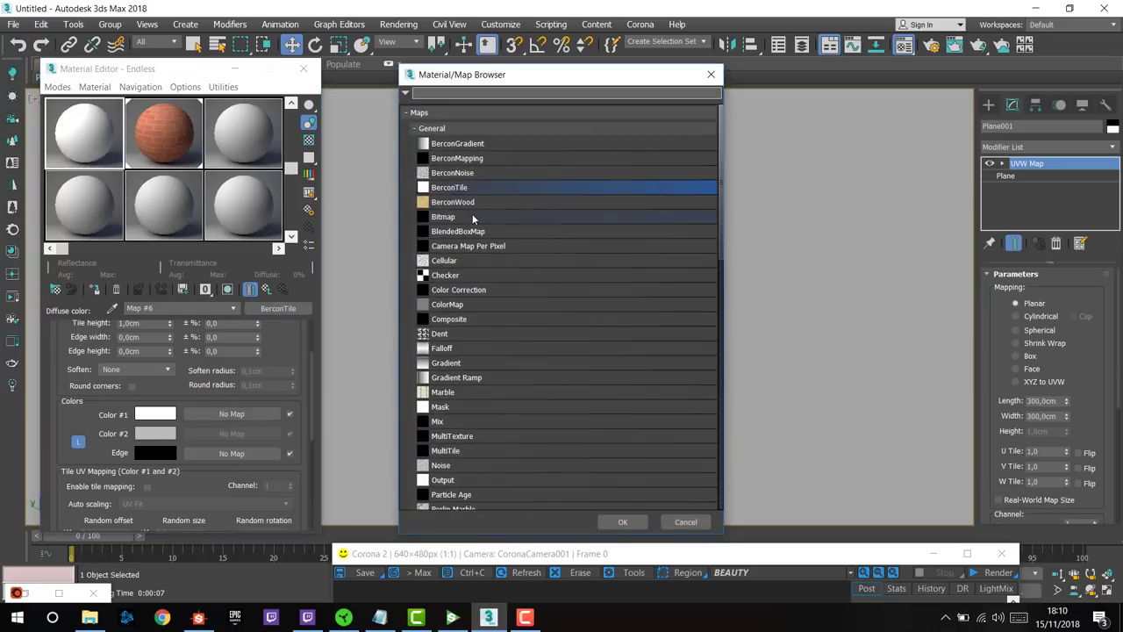
scroll(473, 219, "down", 5)
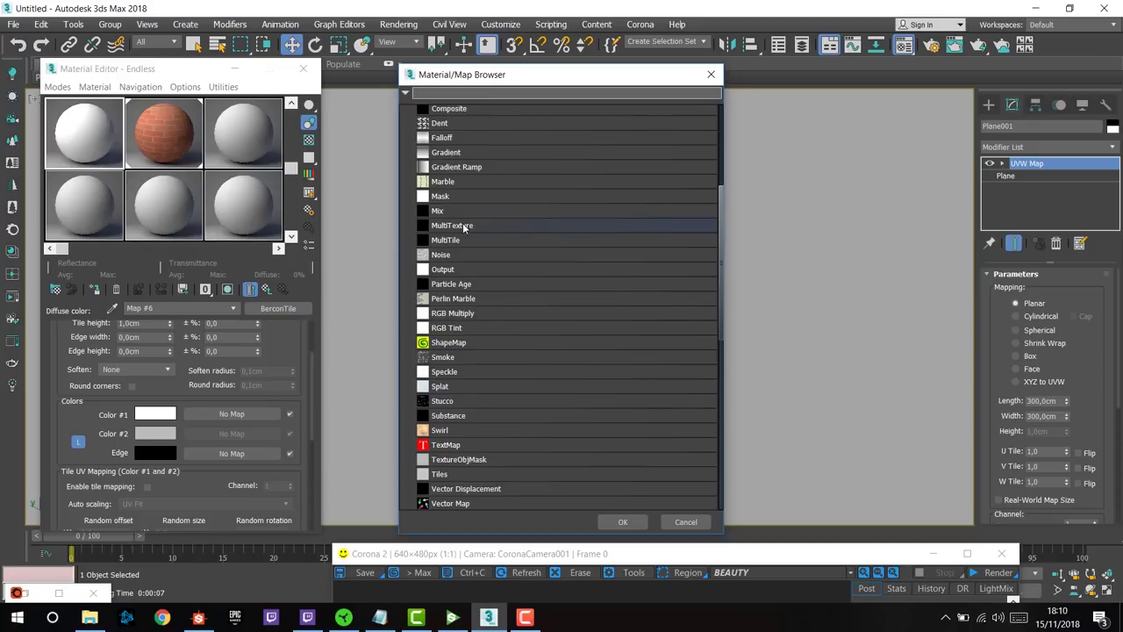
double_click(463, 226)
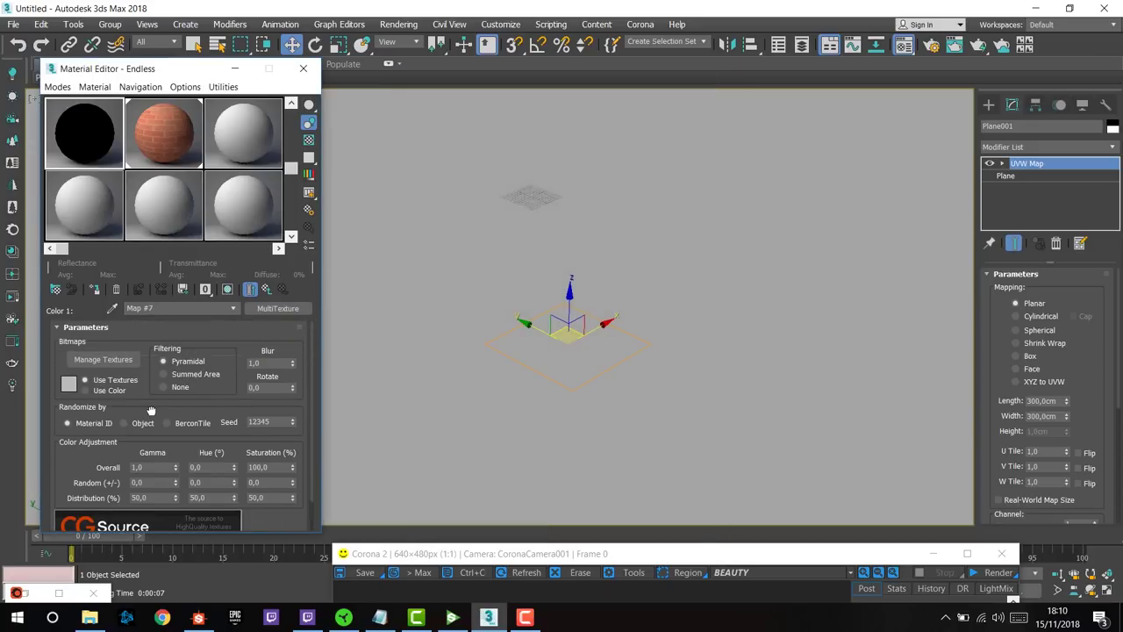
left_click(100, 394)
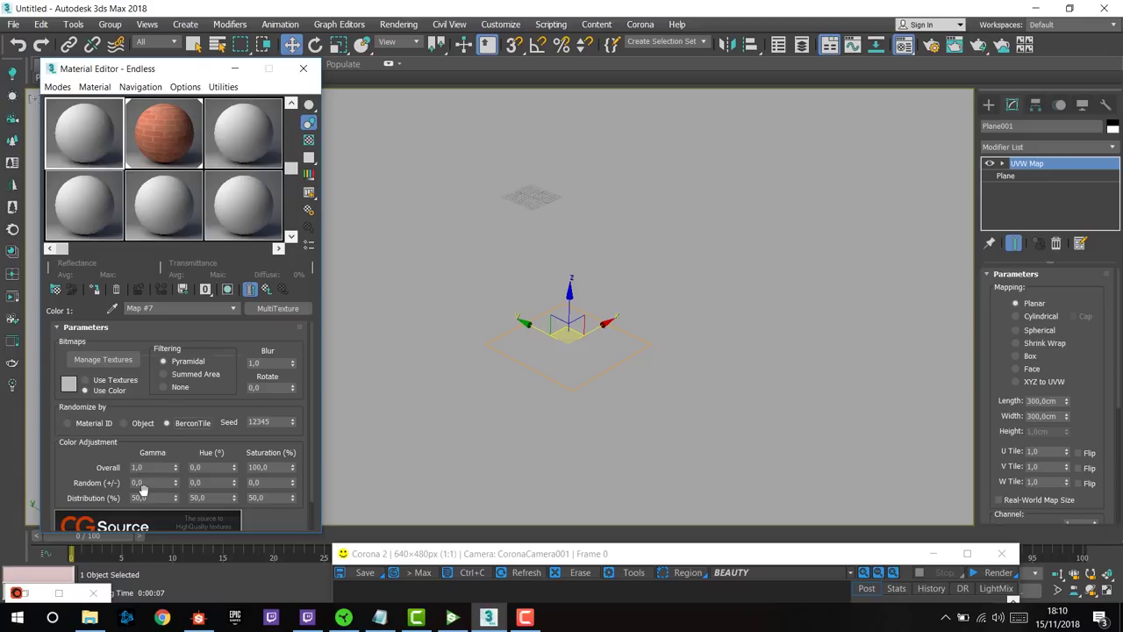
left_click_drag(174, 490, 166, 424)
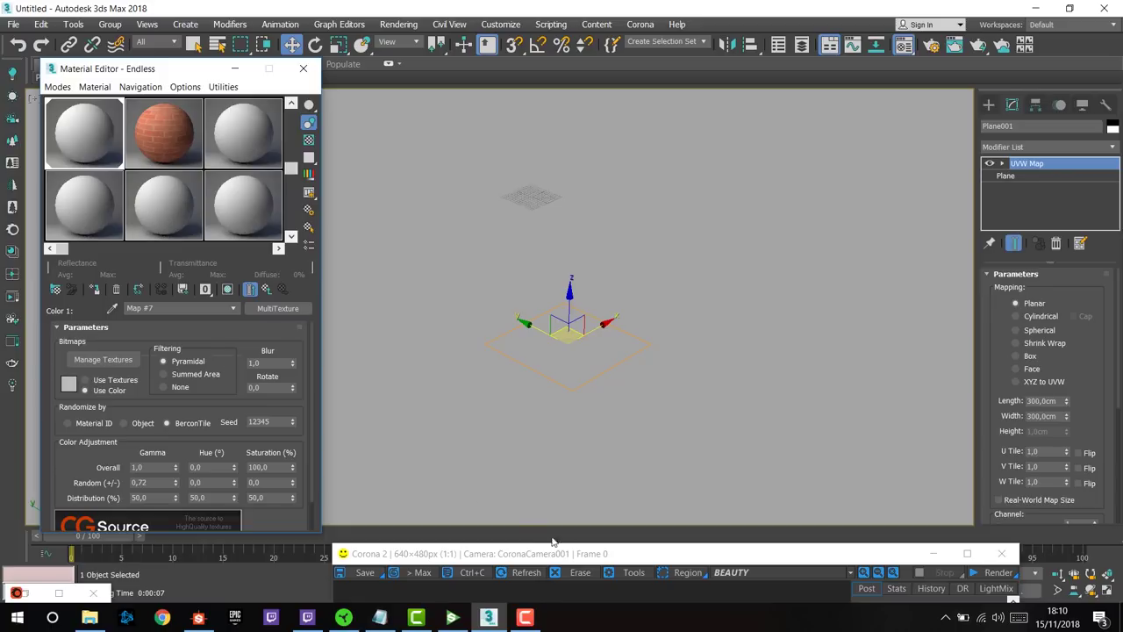
- Run a test render of the plane with the Endless material and stop it after a few passes
left_click_drag(617, 554, 607, 108)
left_click(978, 122)
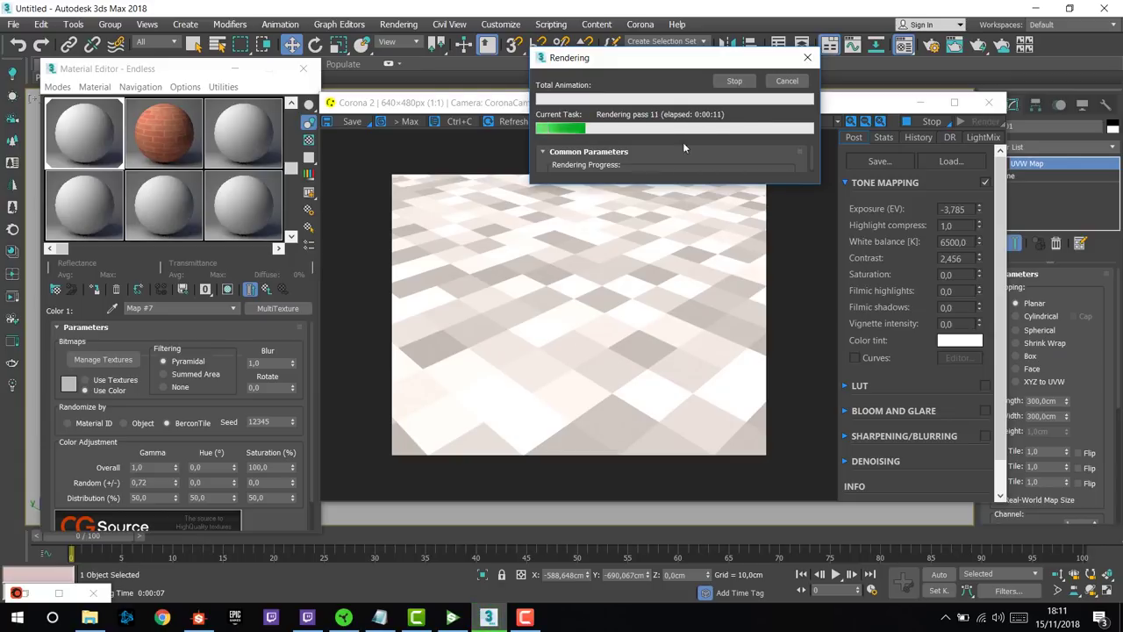
left_click(734, 81)
- Start Corona interactive rendering and dolly the camera back until the plane's far edges are in frame
left_click(961, 121)
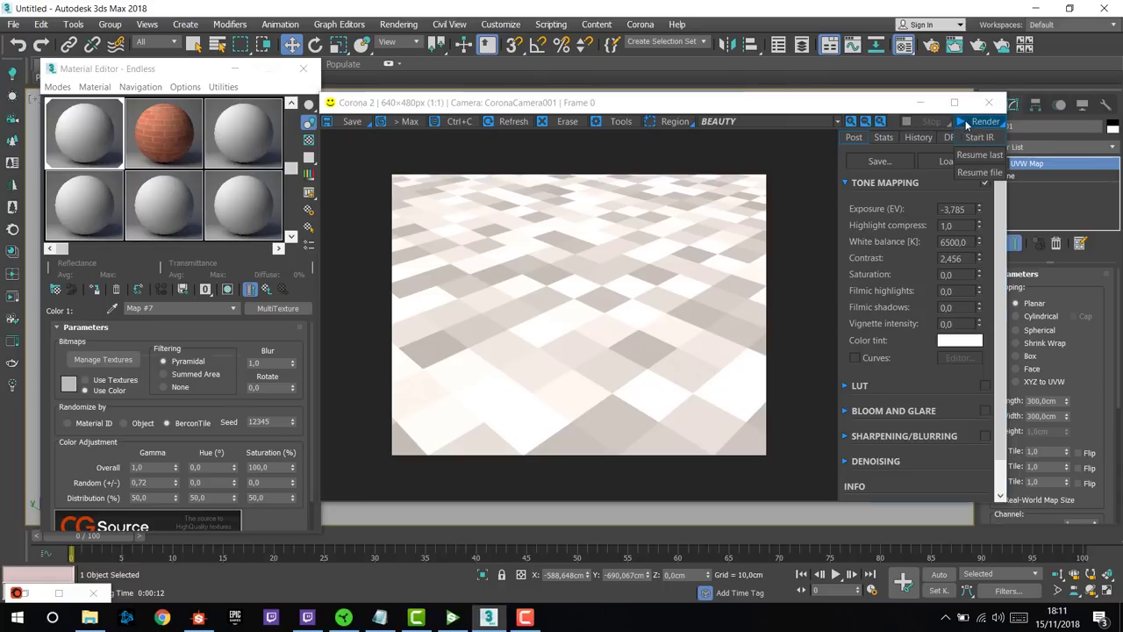
left_click(974, 138)
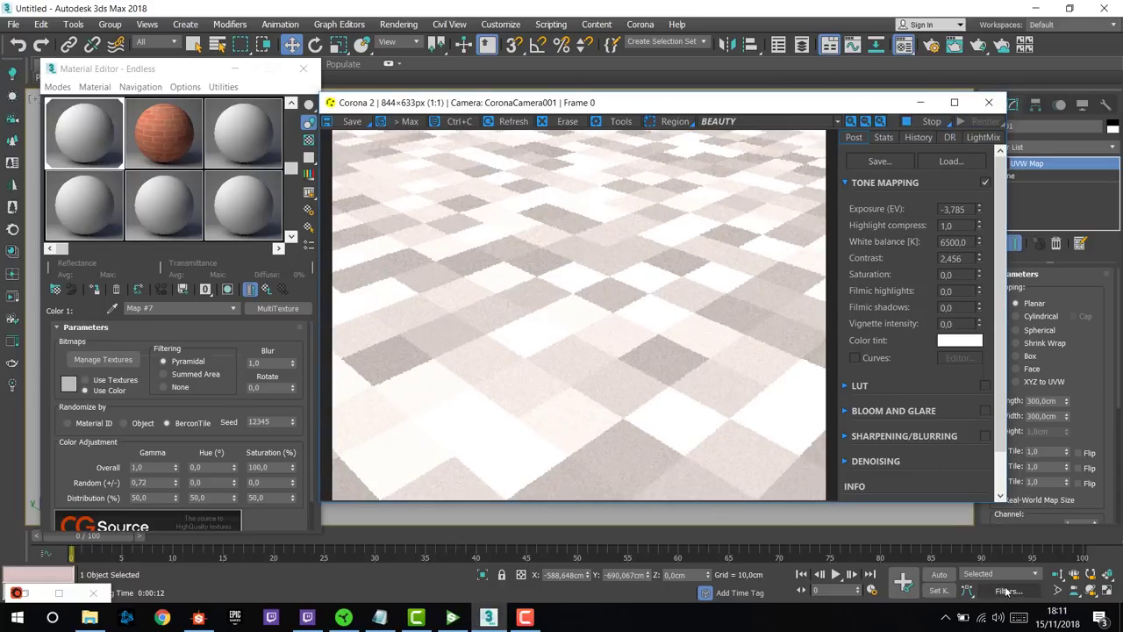
left_click(1060, 579)
left_click_drag(836, 106, 580, 109)
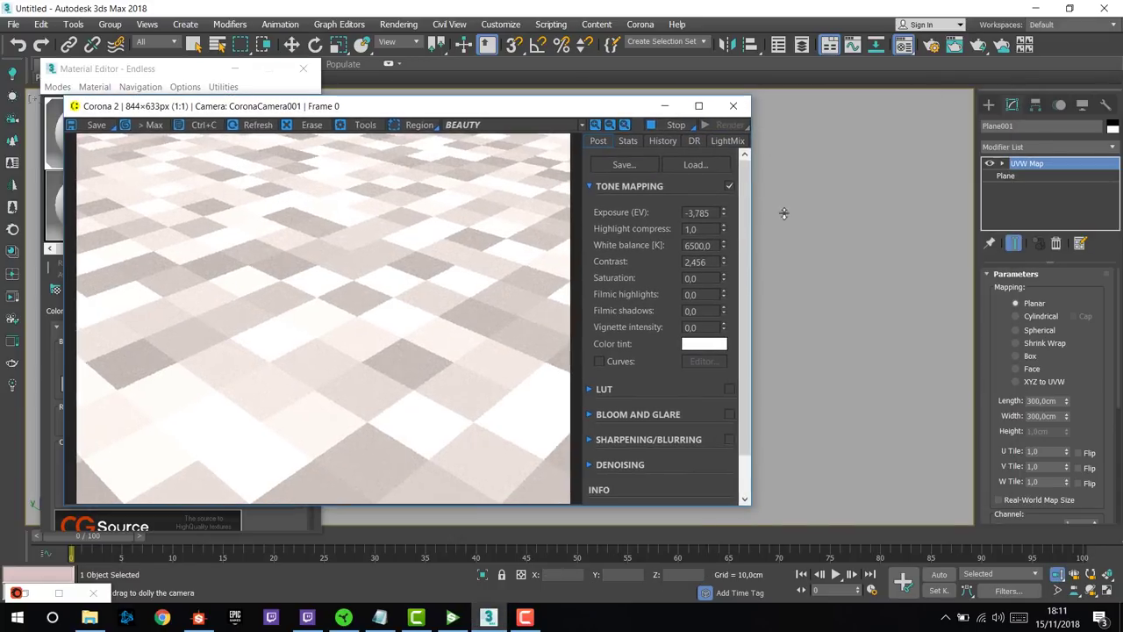
scroll(852, 219, "down", 6)
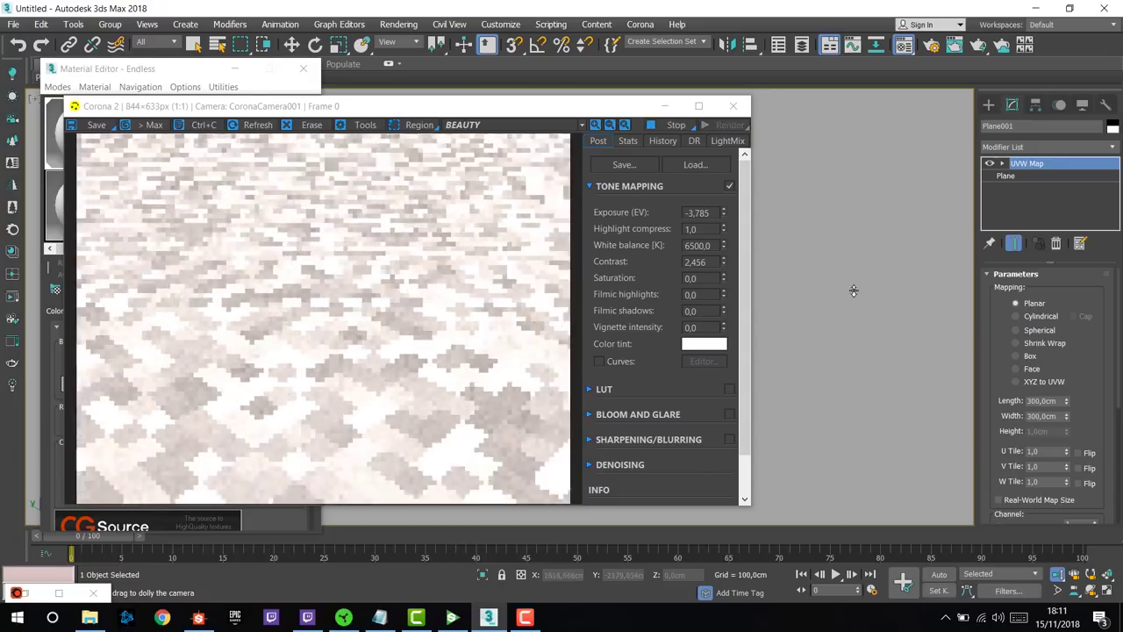
scroll(846, 324, "down", 5)
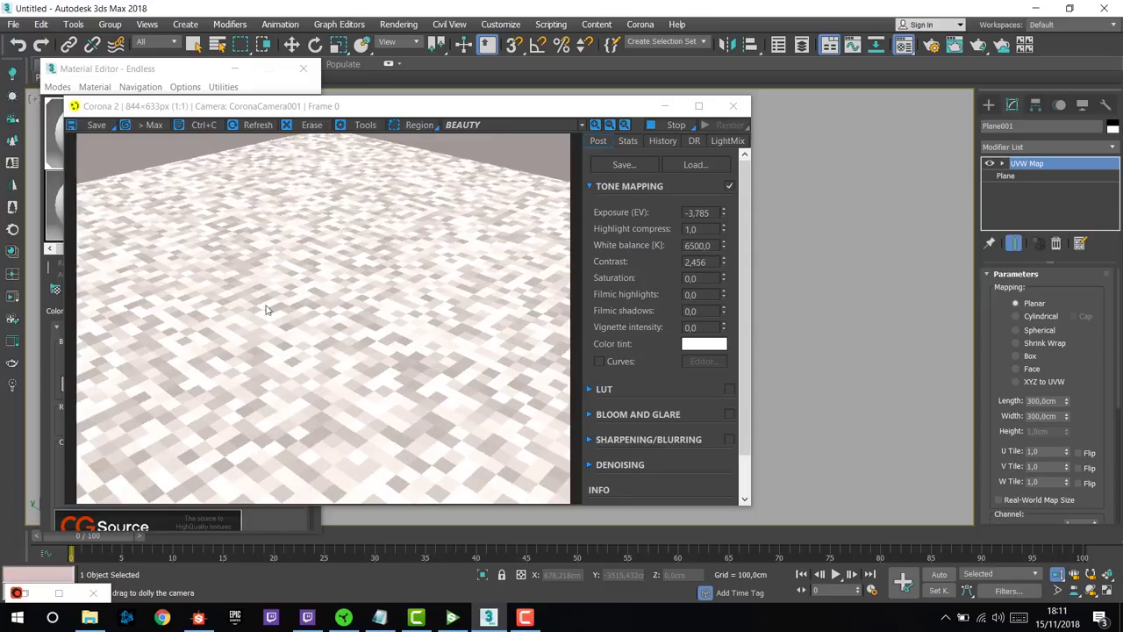
left_click_drag(360, 111, 618, 114)
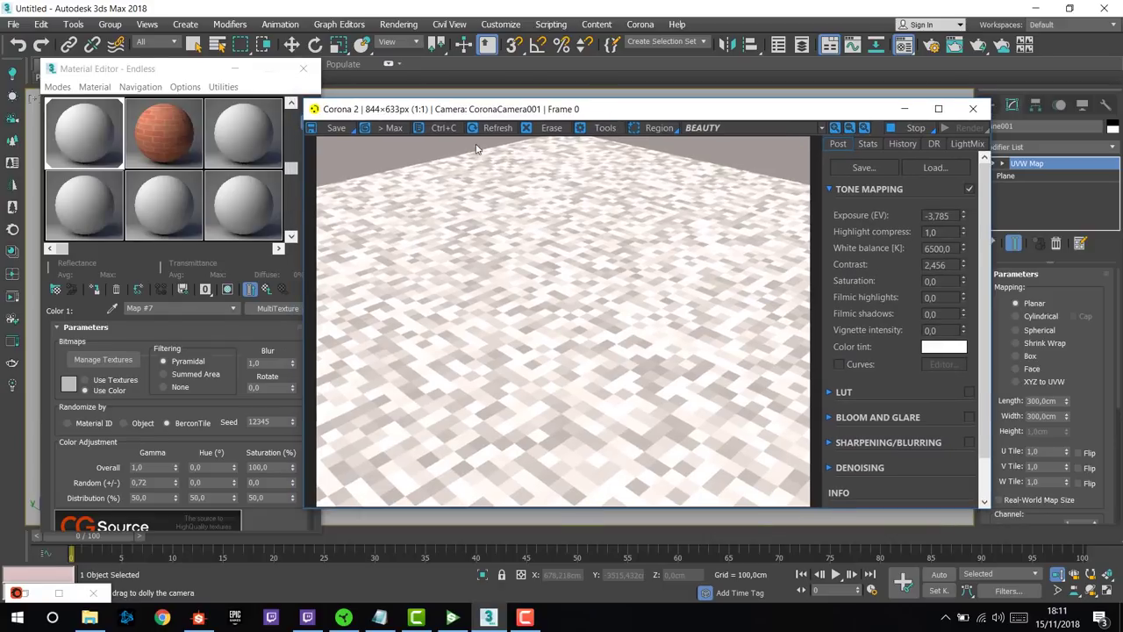
- Switch the MultiTexture map to use textures, stop the interactive render, and reset the random gamma to 0
left_click_drag(518, 110, 516, 107)
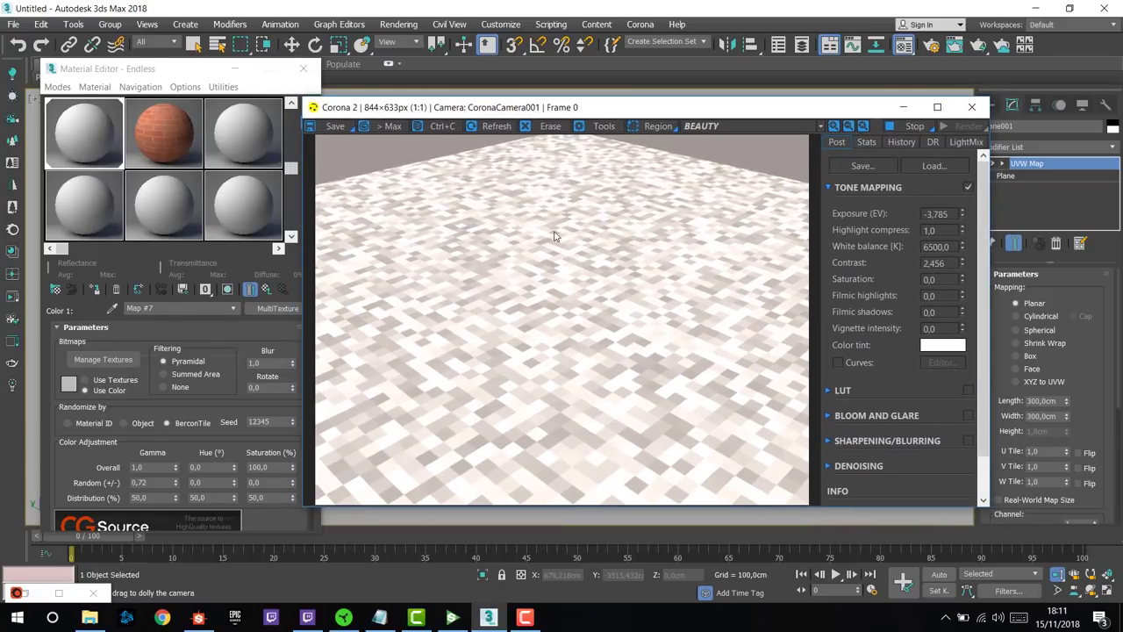
left_click(99, 380)
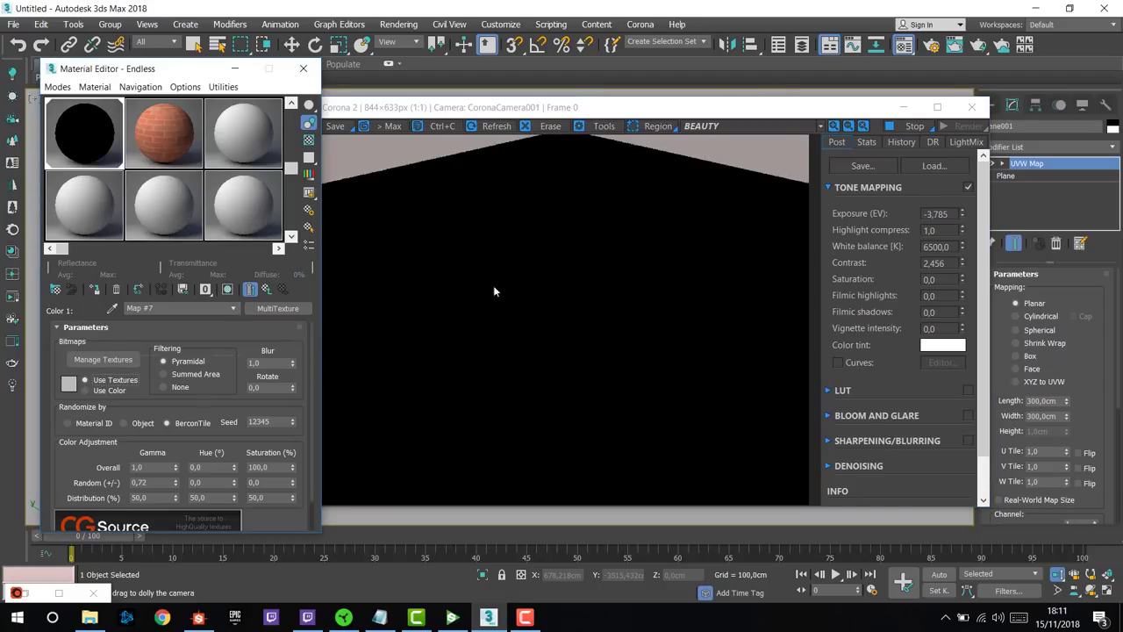
left_click(911, 131)
left_click_drag(772, 116, 751, 425)
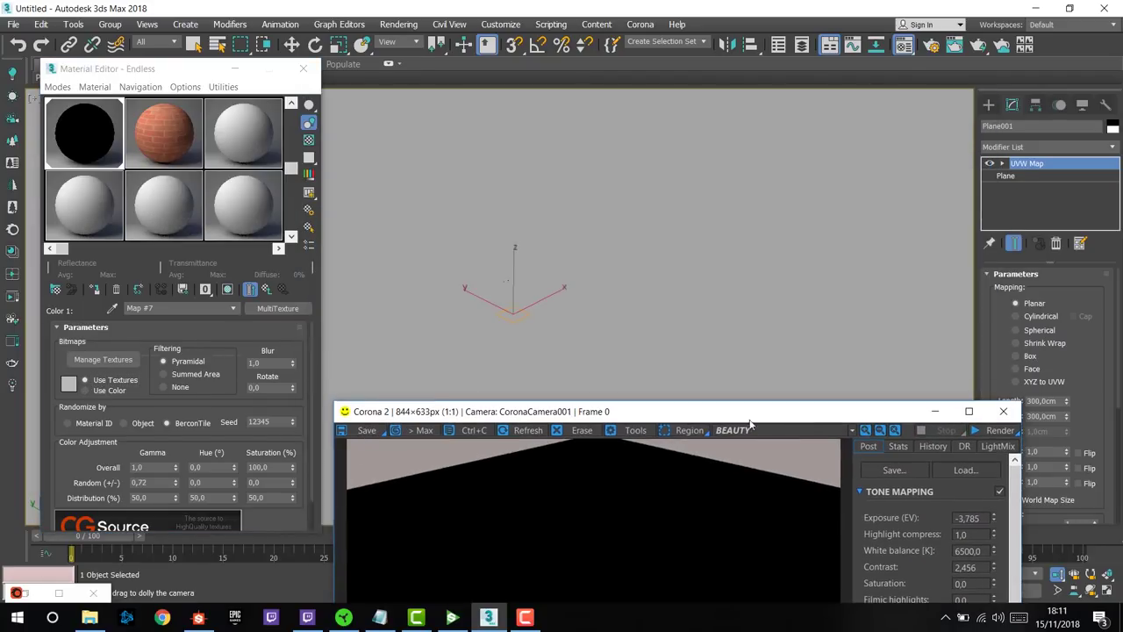
right_click(176, 487)
- Load the bitmaps EndlessBricks_Diffuse_0000 through EndlessBricks_Diffuse_0020 into the MultiTexture map's texture list
left_click(127, 360)
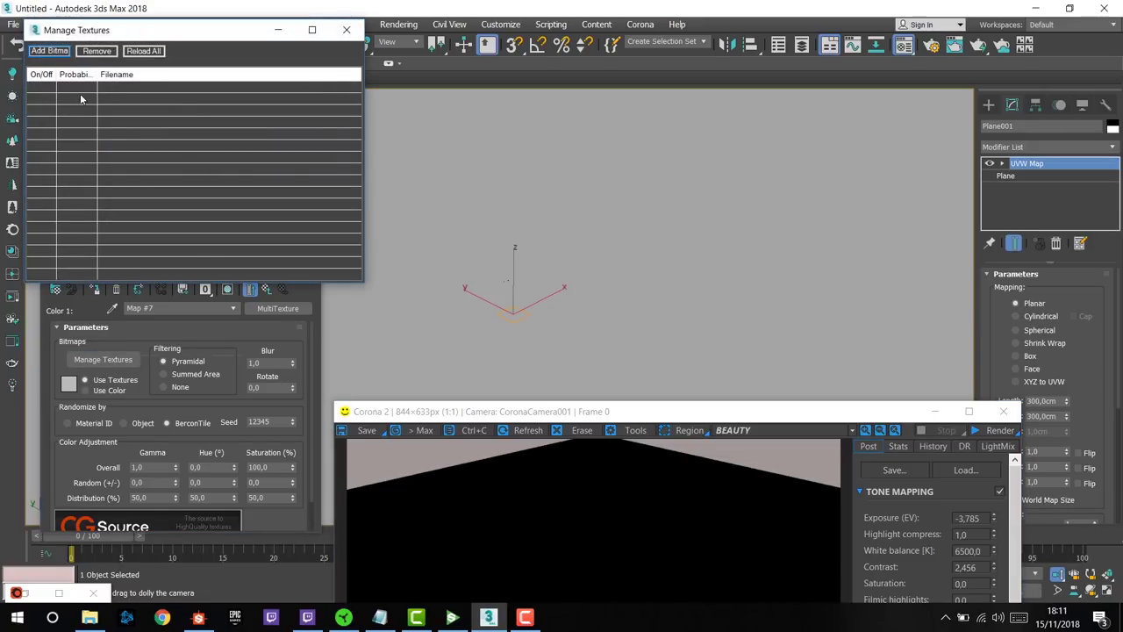
left_click(50, 50)
left_click(210, 161)
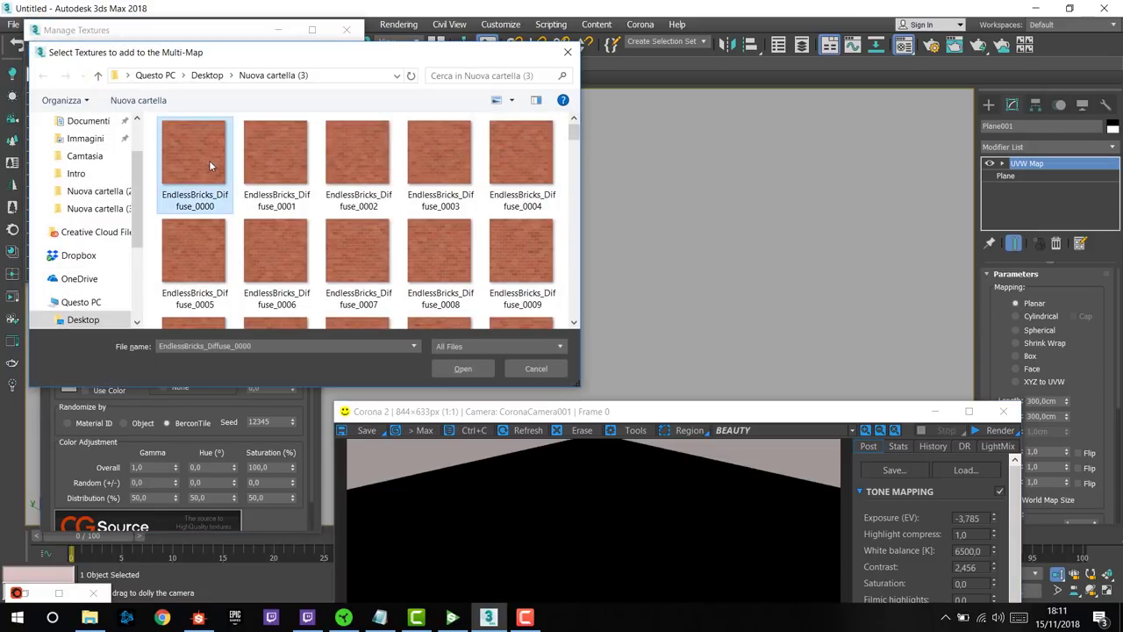
scroll(211, 161, "down", 5)
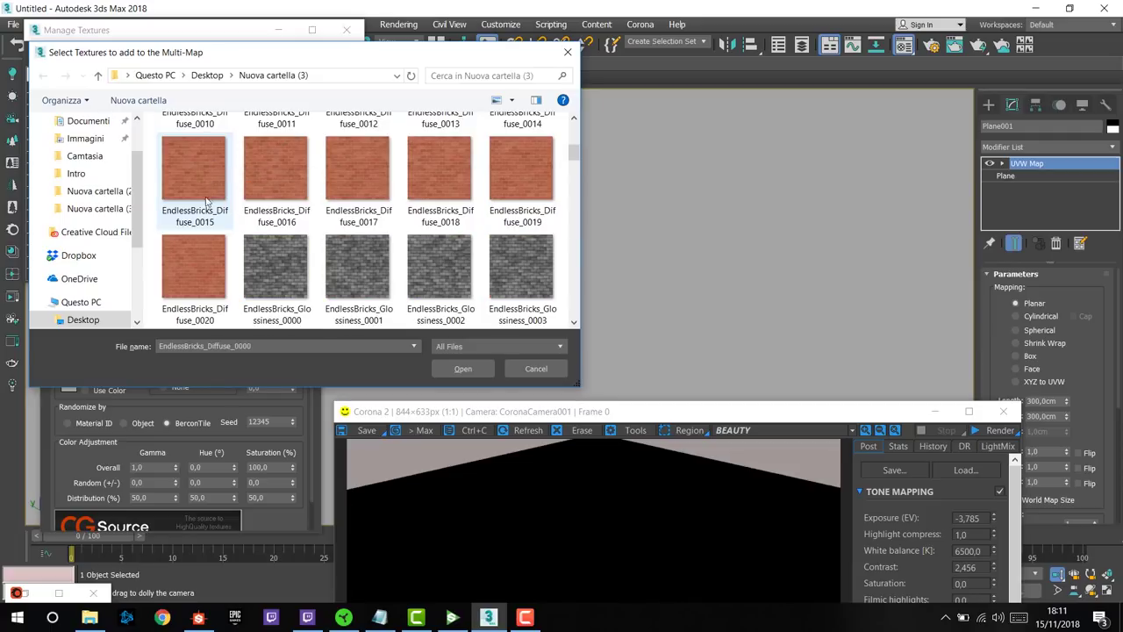
left_click(196, 275, "shift")
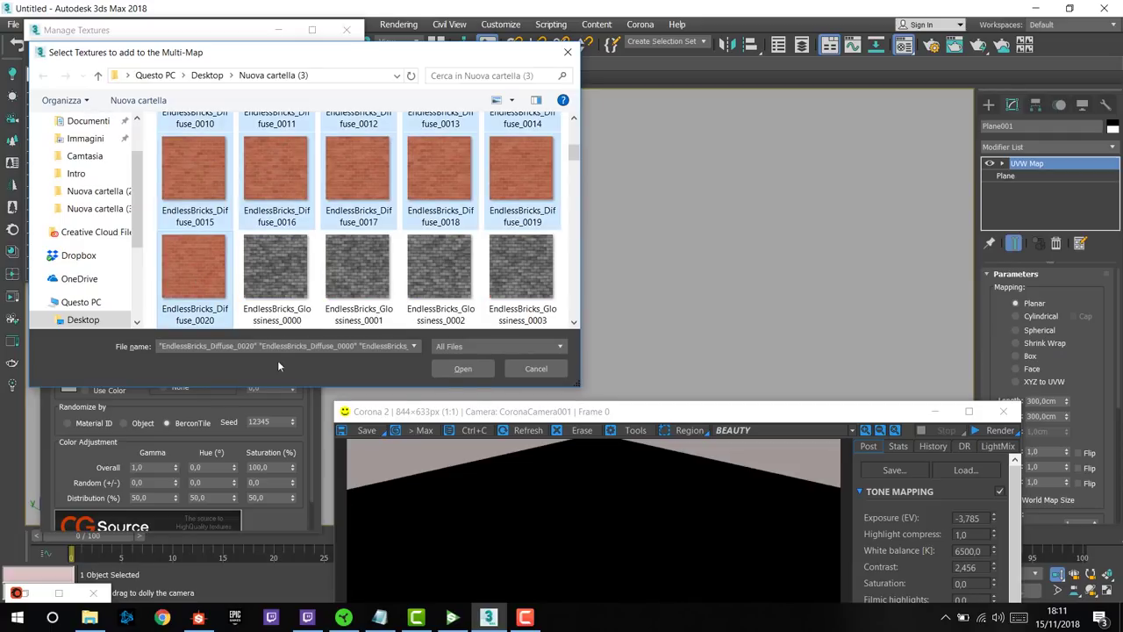
left_click(463, 369)
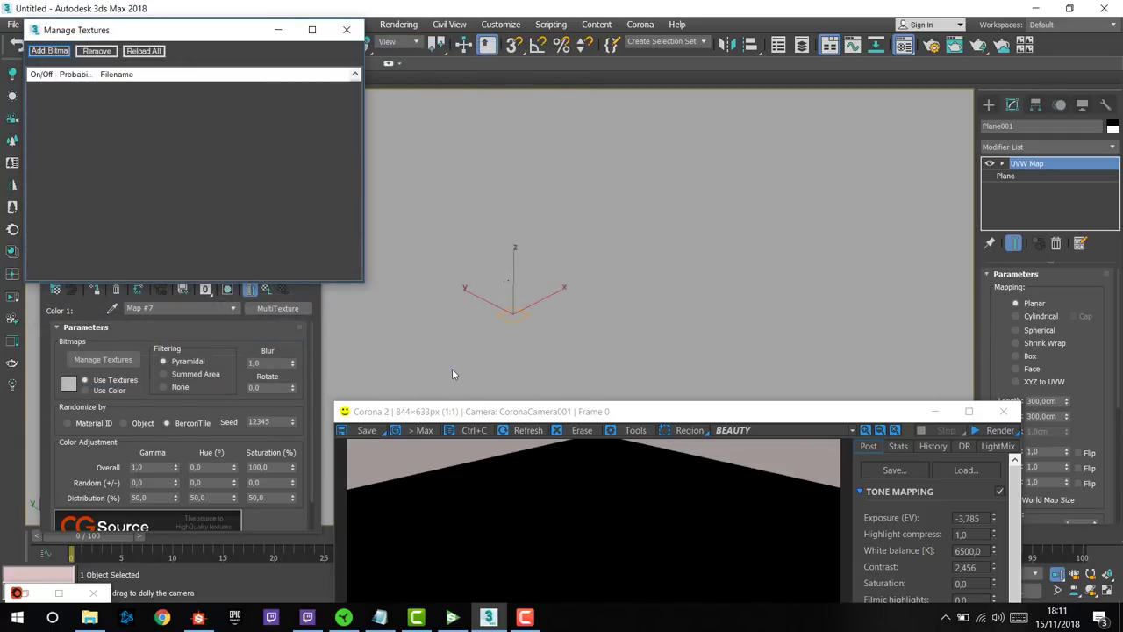
left_click(347, 30)
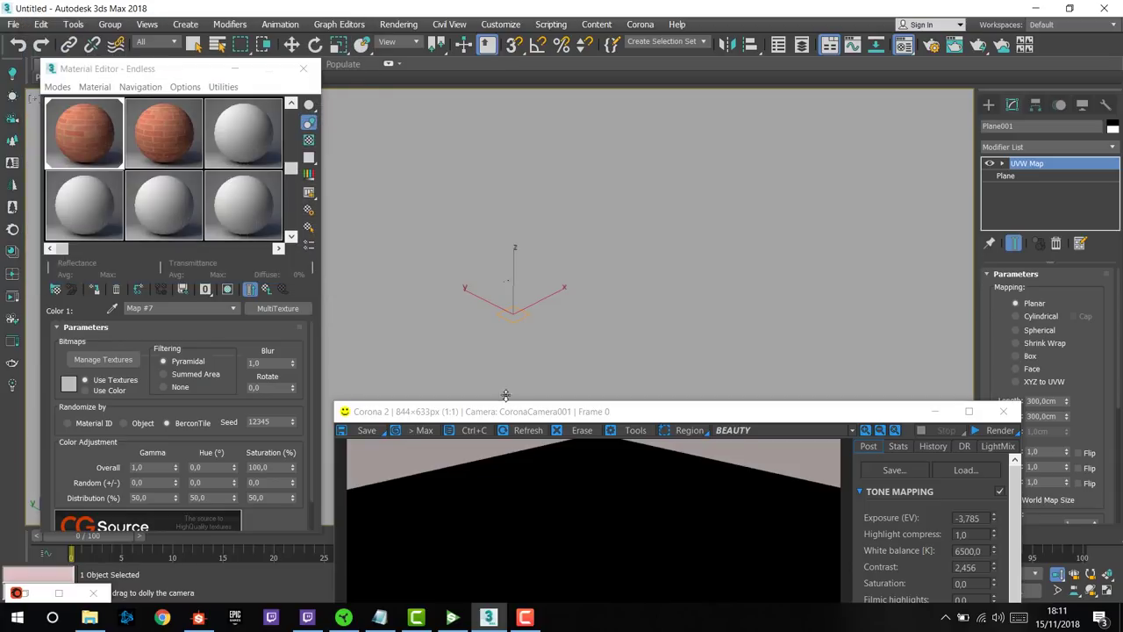
- Restart Corona interactive rendering and dolly the camera in until the brick plane fills the frame
left_click_drag(505, 394, 489, 137)
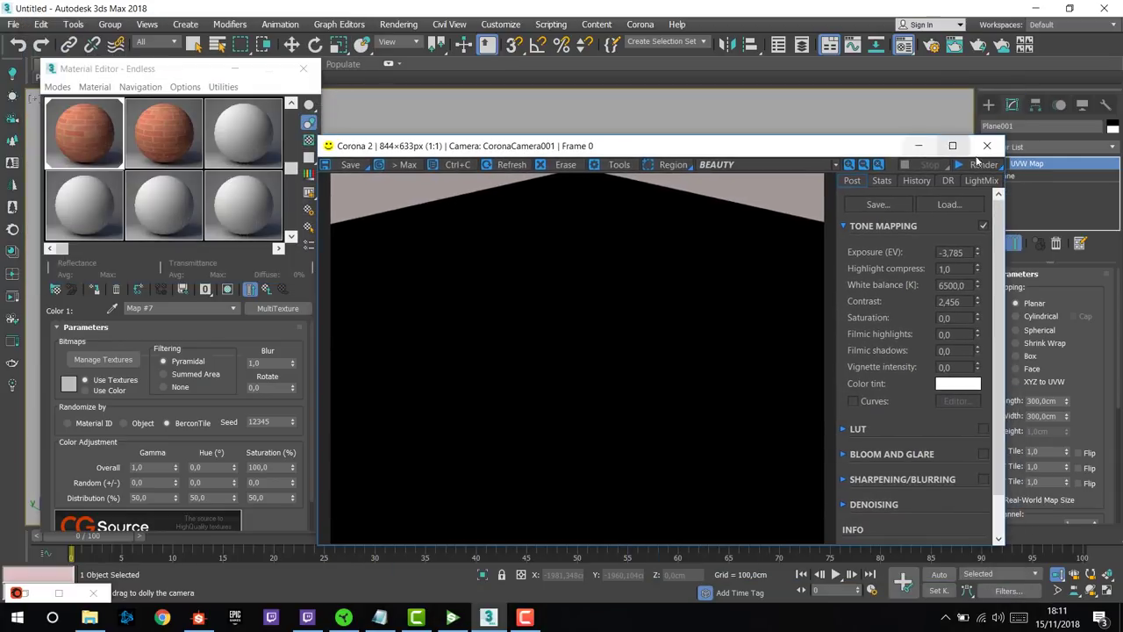
left_click(979, 166)
left_click(980, 180)
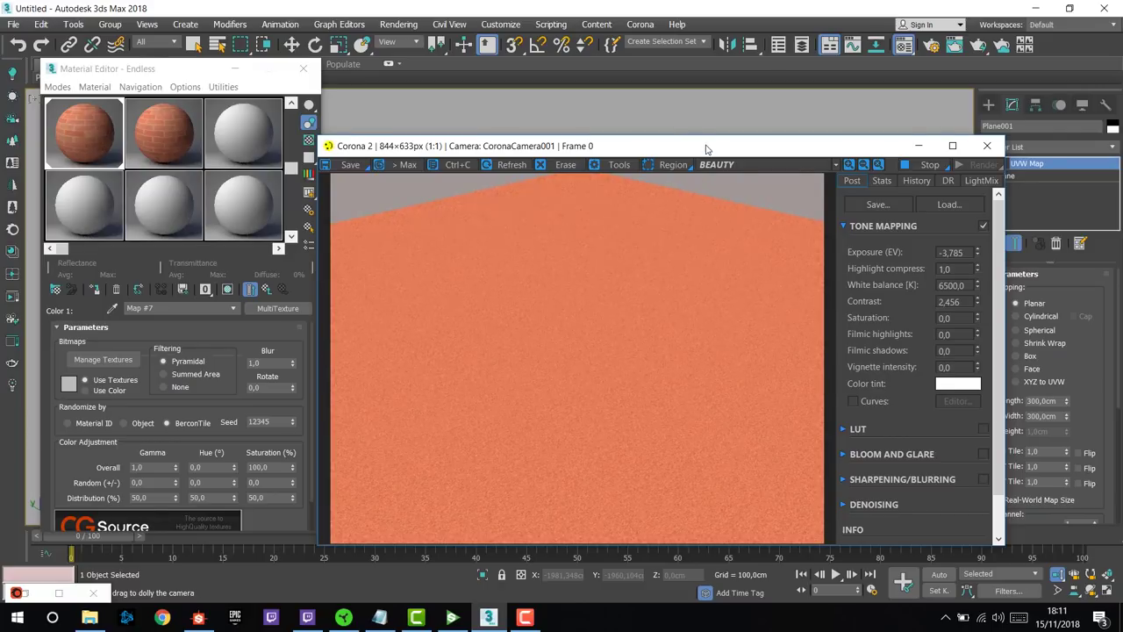
left_click_drag(695, 147, 489, 122)
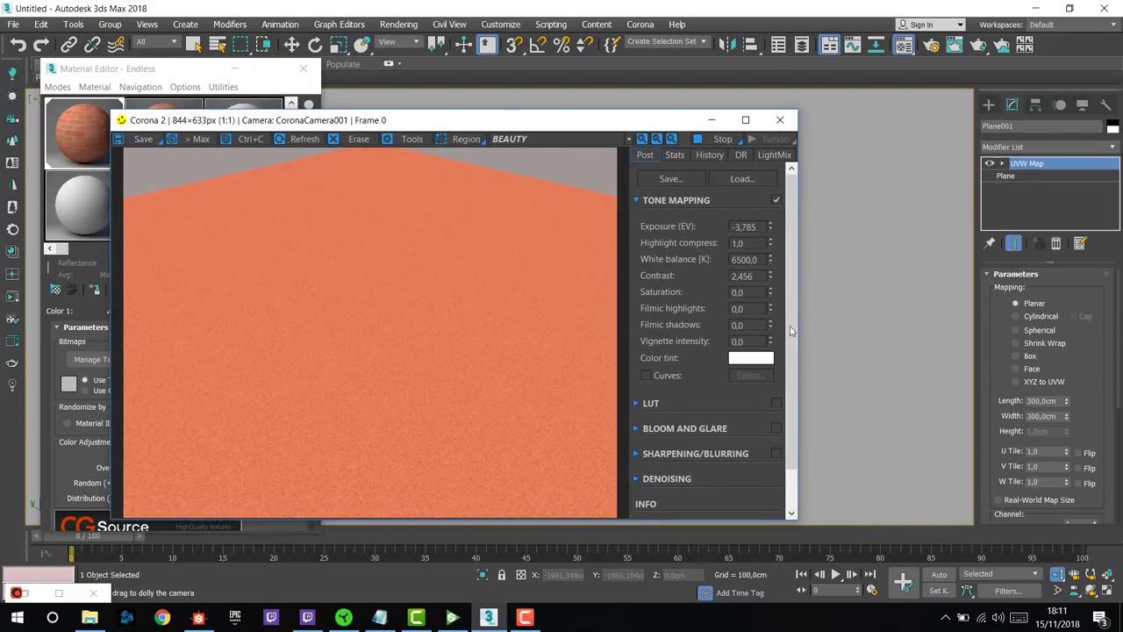
left_click(1059, 575)
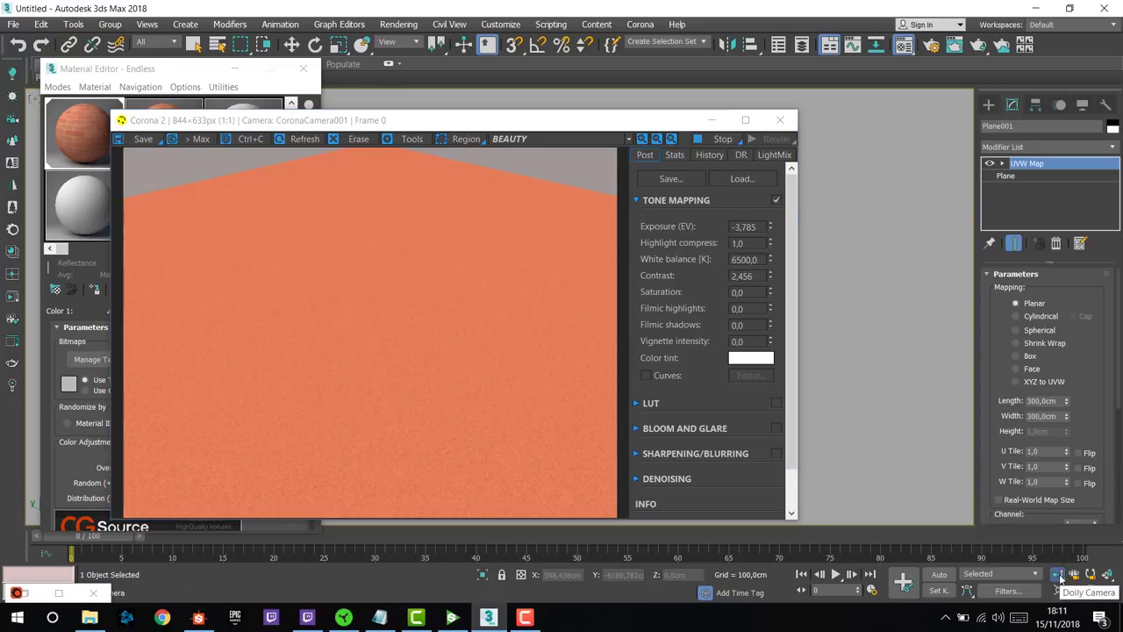
left_click_drag(908, 376, 902, 351)
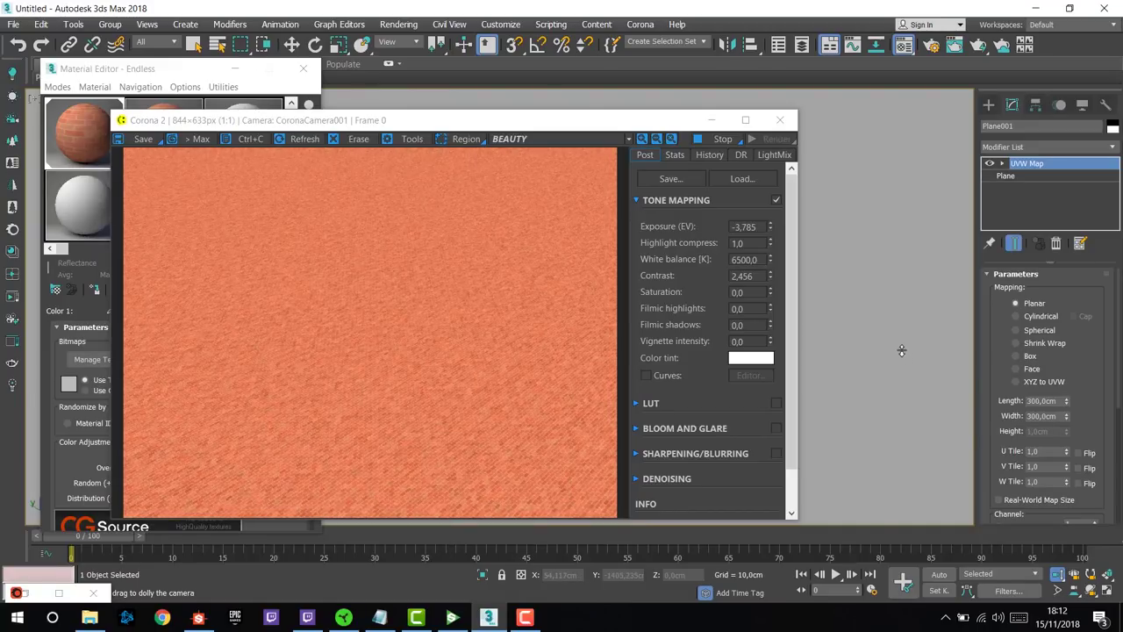
left_click_drag(851, 367, 844, 360)
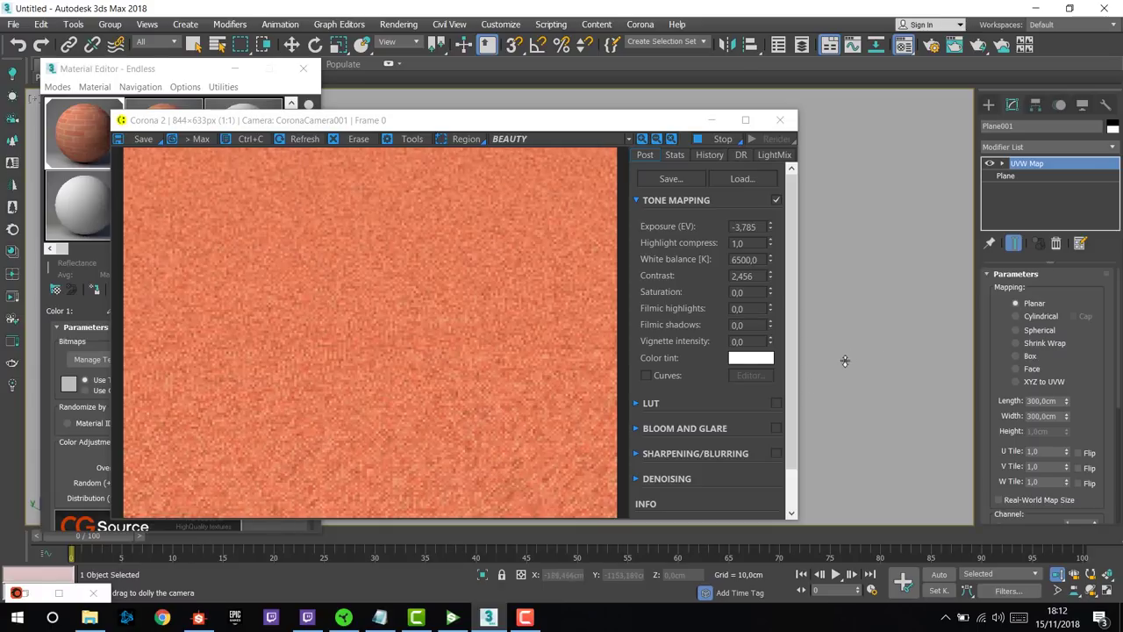
- Assign the Repetitions material to the plane to compare its tiling, and reassign the Endless material
left_click_drag(492, 125, 692, 119)
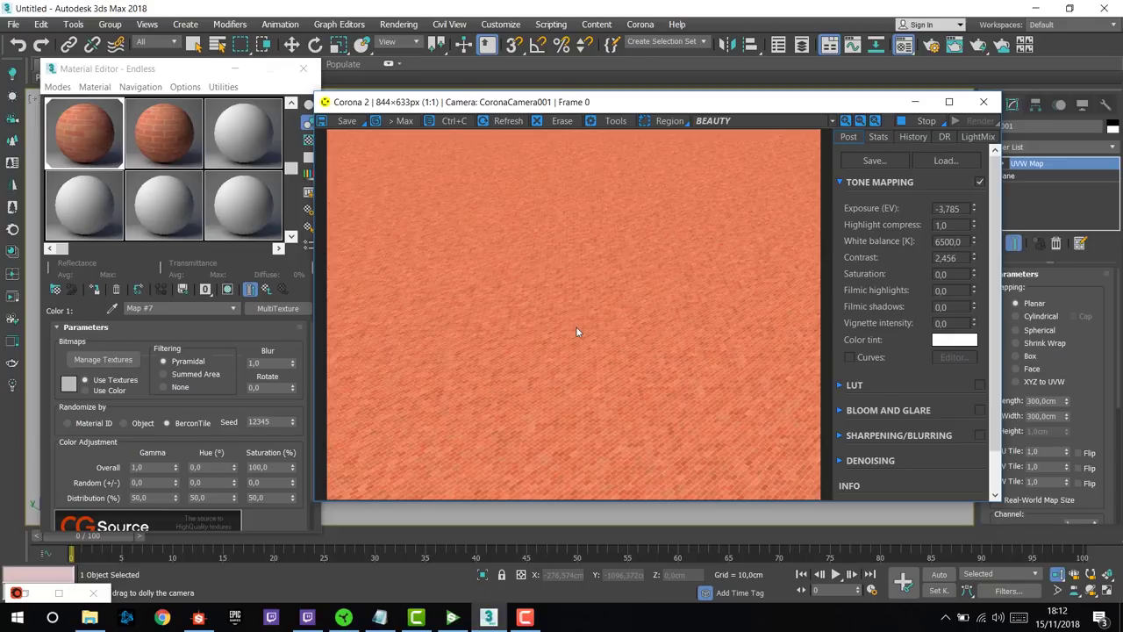
right_click(443, 513)
left_click(155, 149)
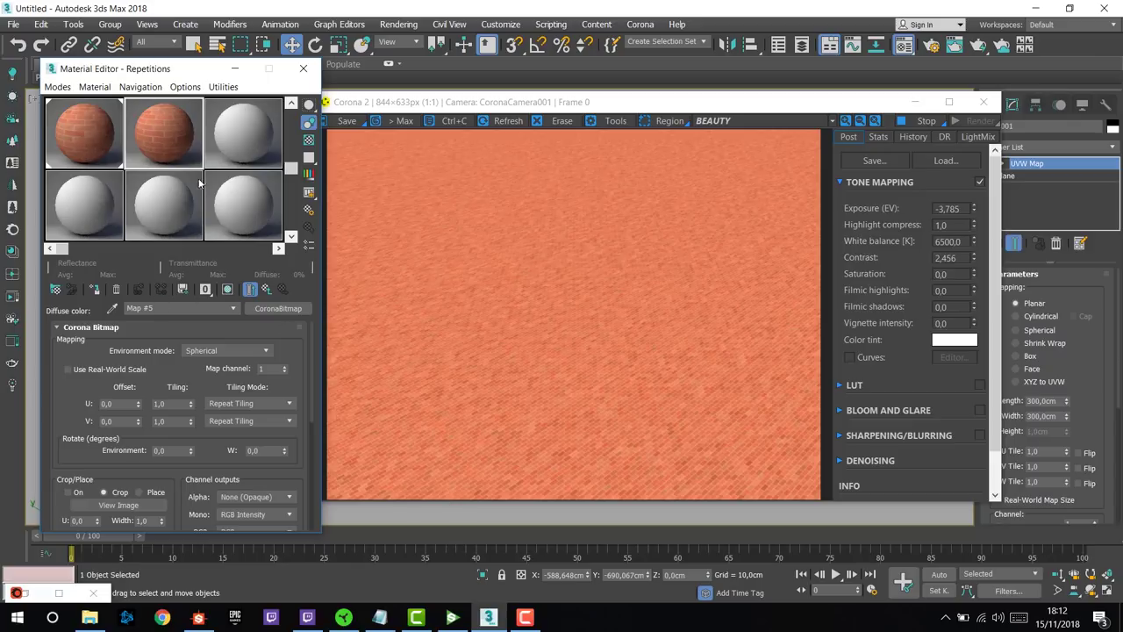
left_click(94, 289)
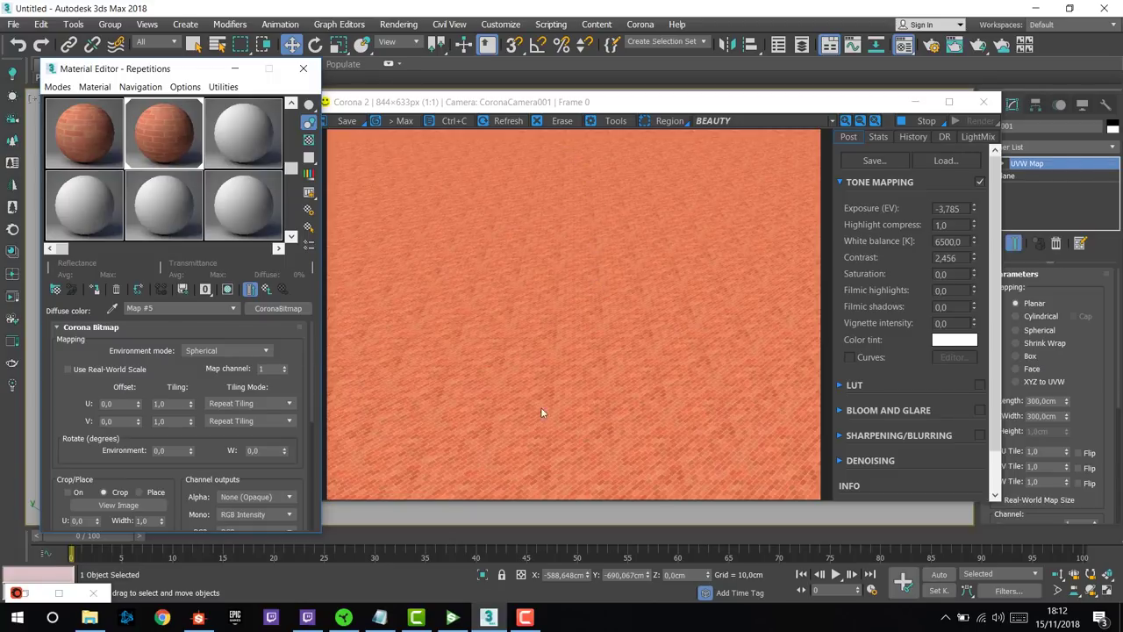
left_click(128, 158)
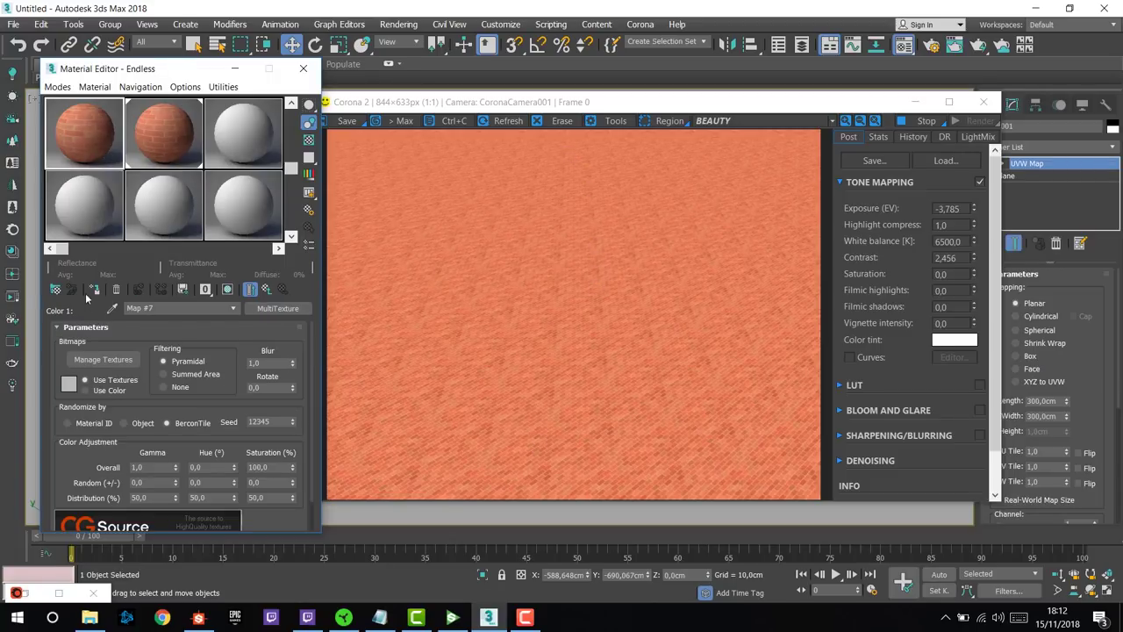
left_click(95, 291)
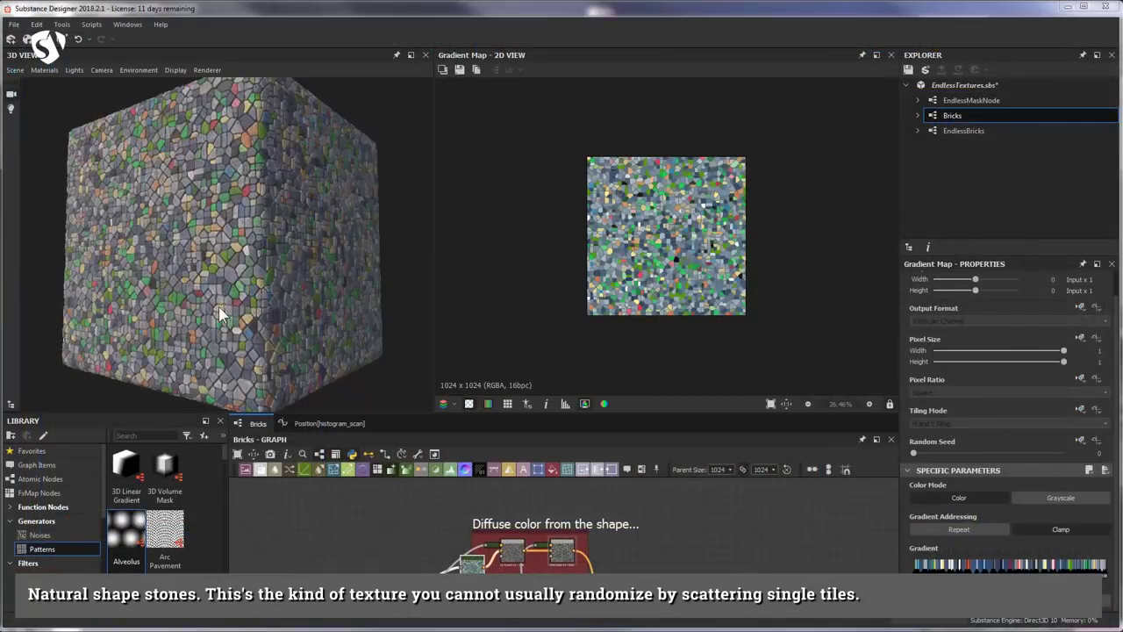
- Switch to Substance Designer and examine the coloured natural-stone texture on the cube and the nodes of the Bricks graph
left_click_drag(219, 306, 311, 300)
scroll(706, 279, "up", 2)
scroll(695, 267, "up", 5)
scroll(696, 267, "down", 6)
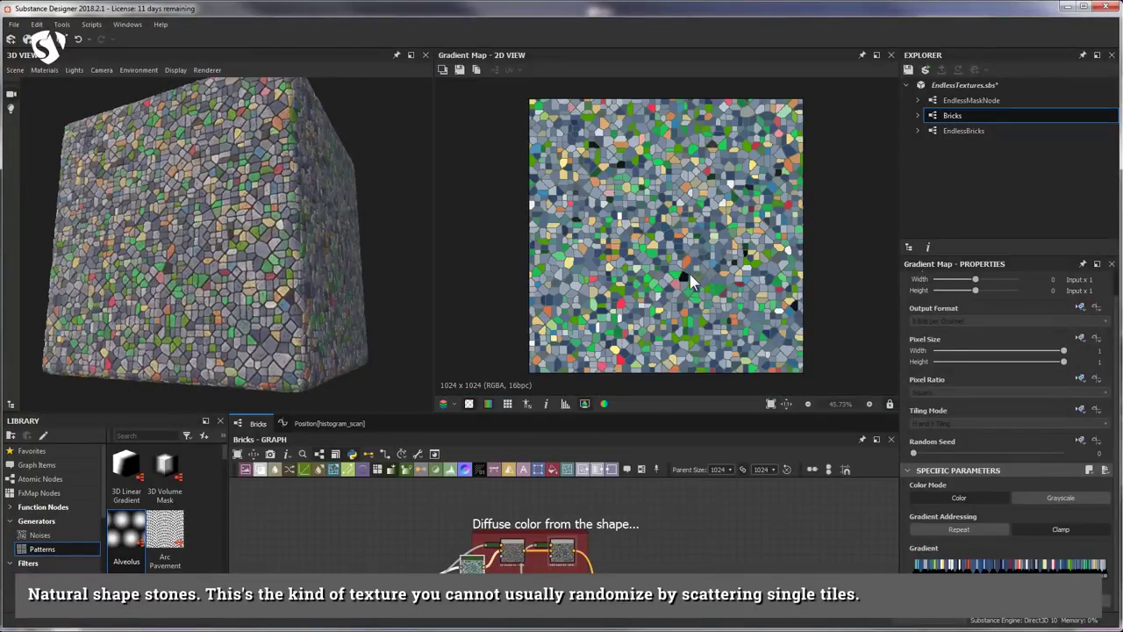
scroll(695, 267, "up", 1)
middle_click_drag(642, 554, 719, 512)
scroll(426, 544, "down", 4)
middle_click_drag(413, 607, 532, 548)
scroll(532, 548, "up", 7)
double_click(535, 546)
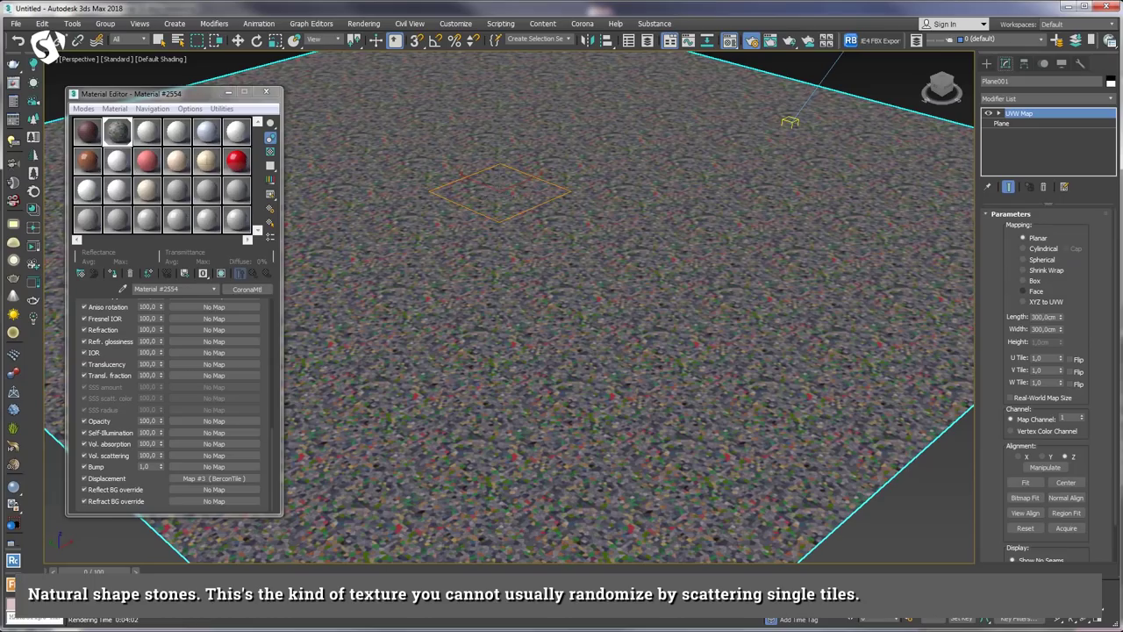
- Switch to 3ds Max and examine the rendered natural-stone plane up close in the Corona frame buffer
right_click(560, 361)
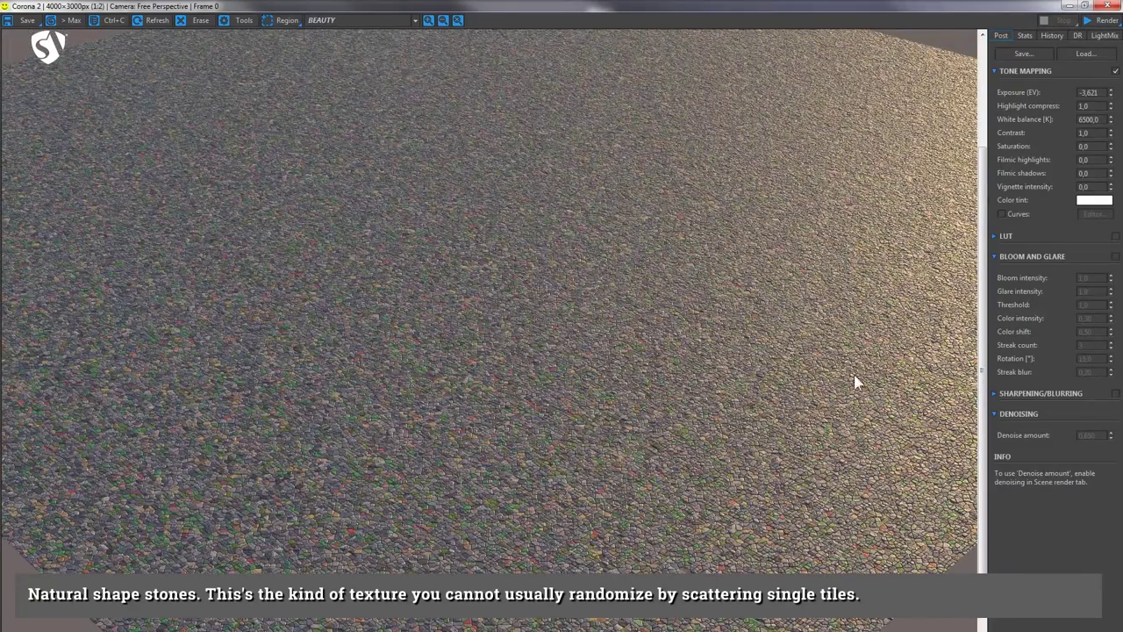
scroll(724, 394, "up", 2)
scroll(724, 395, "up", 1)
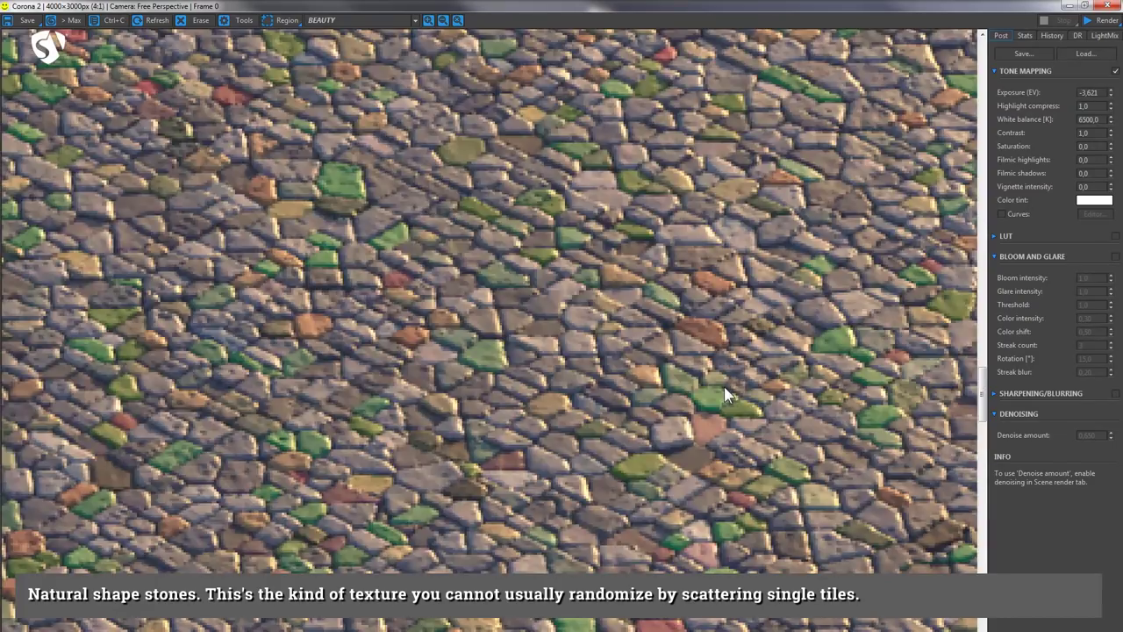
scroll(725, 395, "down", 3)
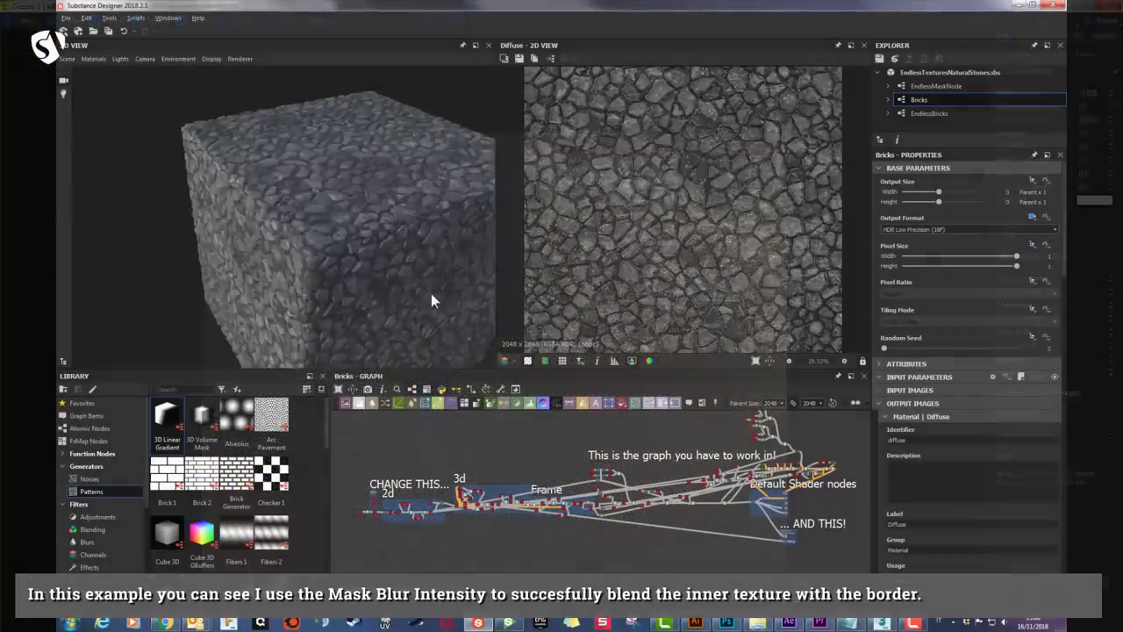
- Switch to Substance Designer and examine the EndlessTexturesNaturalStones cube preview and the Bricks graph's BricksShape output
scroll(279, 237, "up", 5)
scroll(279, 269, "down", 5)
left_click_drag(280, 232, 330, 246)
scroll(760, 549, "up", 5)
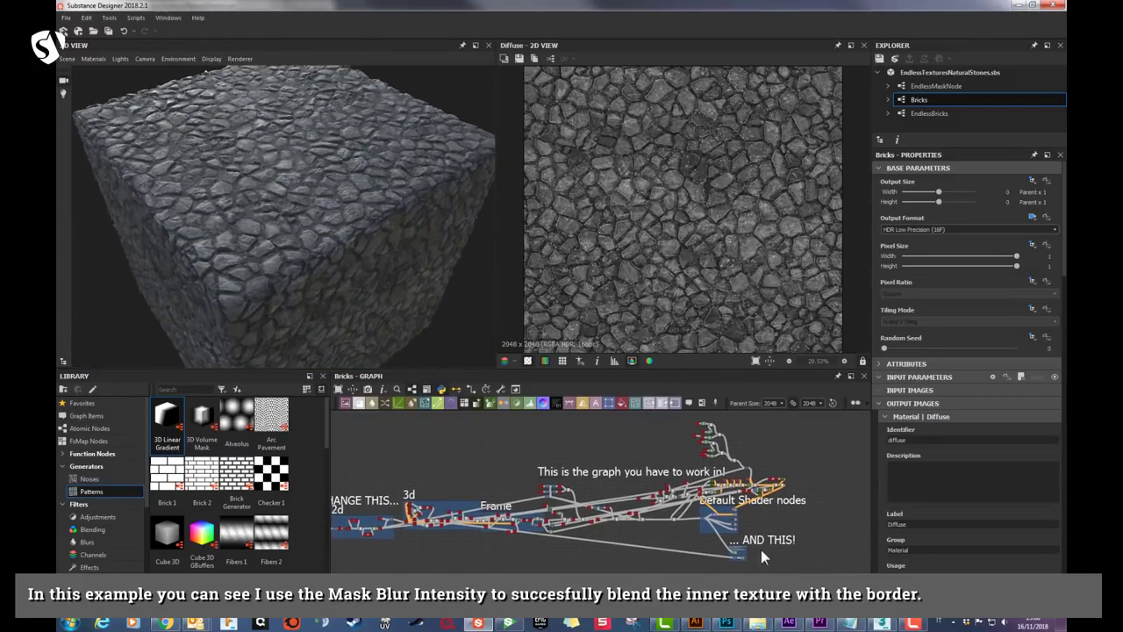
double_click(753, 554)
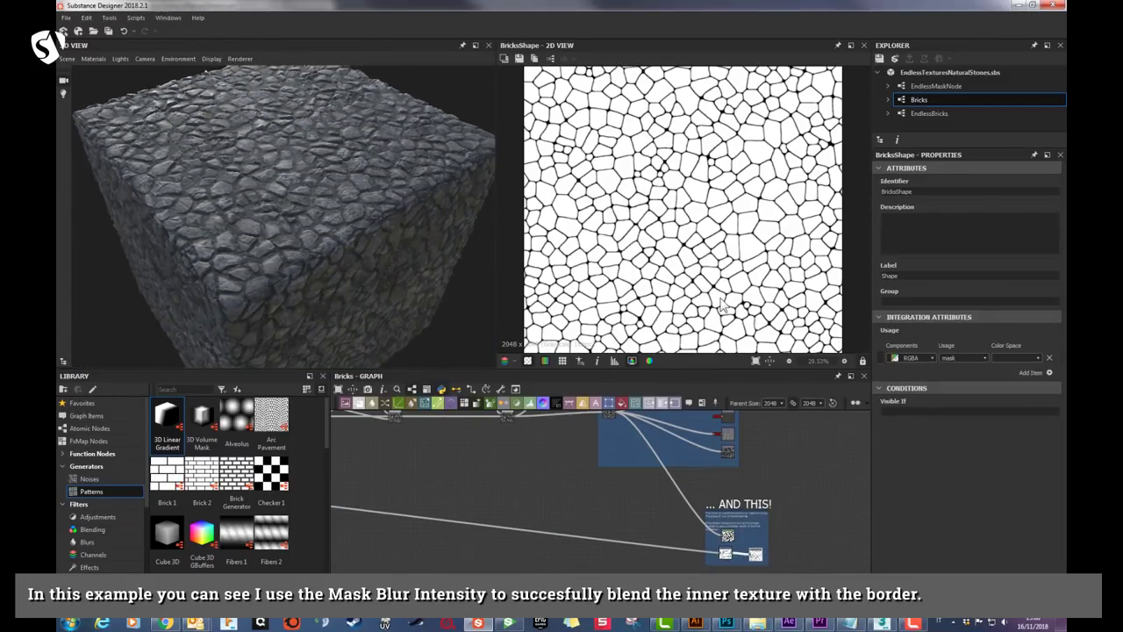
- Open the EndlessBricks graph and inspect the smart mask section with its Blur HQ Grayscale node
double_click(947, 113)
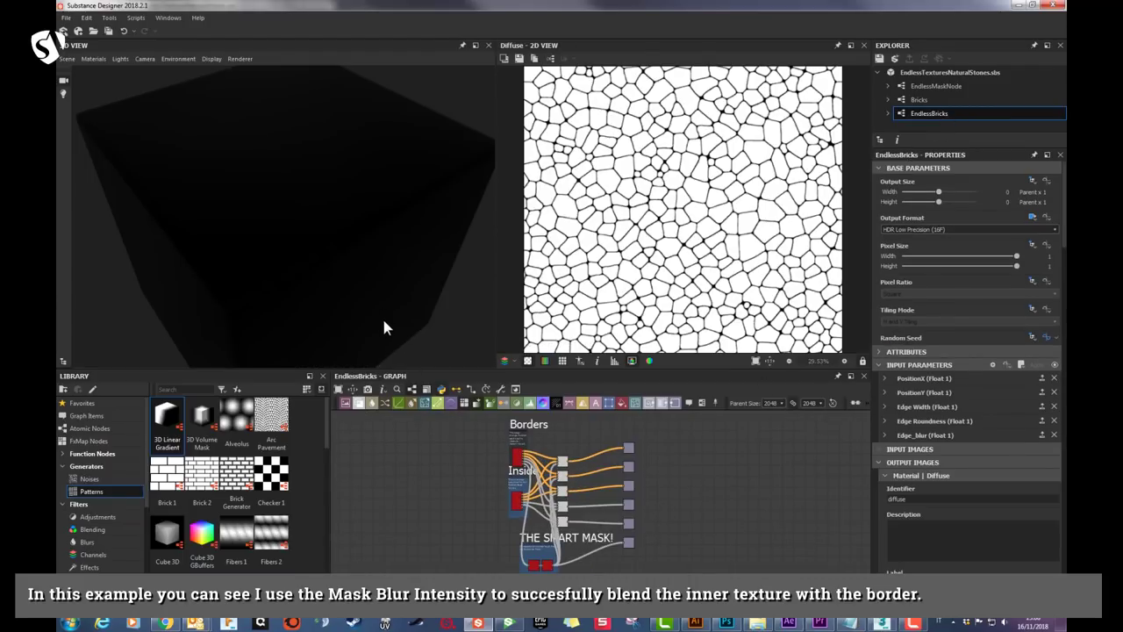
scroll(542, 568, "up", 4)
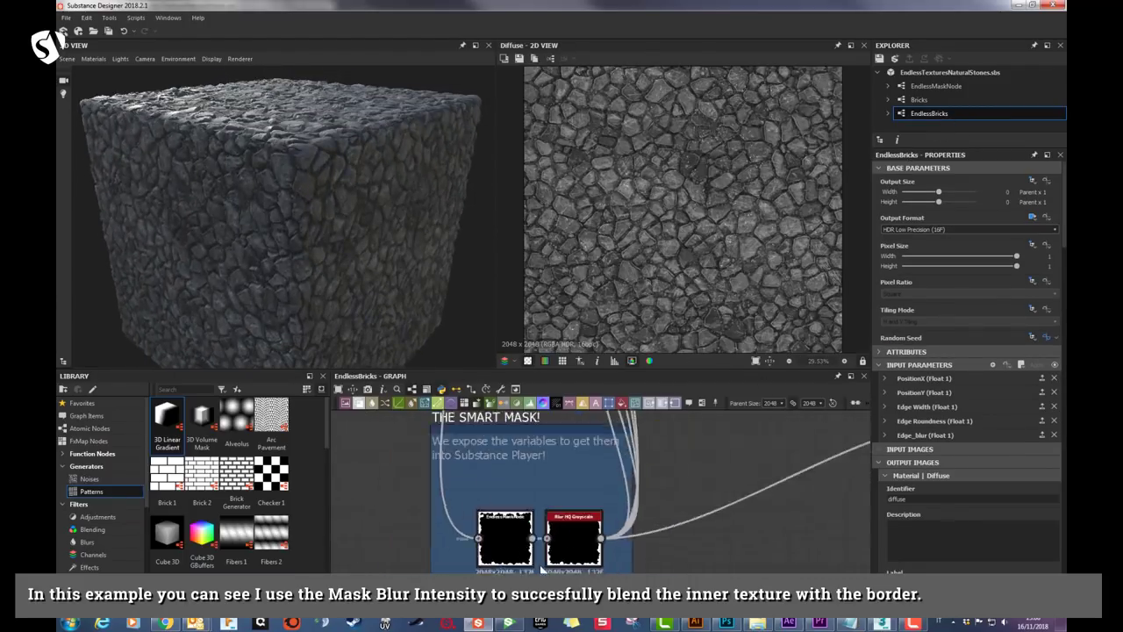
scroll(541, 570, "up", 2)
double_click(614, 517)
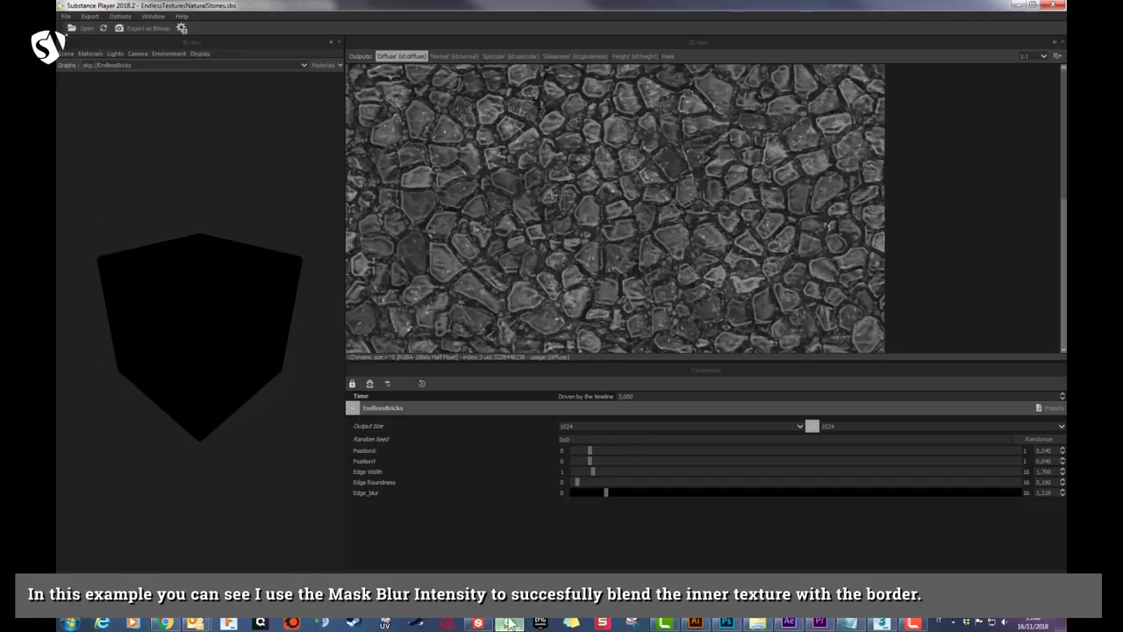
- Switch to Substance Player, set Edge_blur to 0, and view the Mask and Height outputs
left_click_drag(605, 492, 559, 496)
left_click(667, 56)
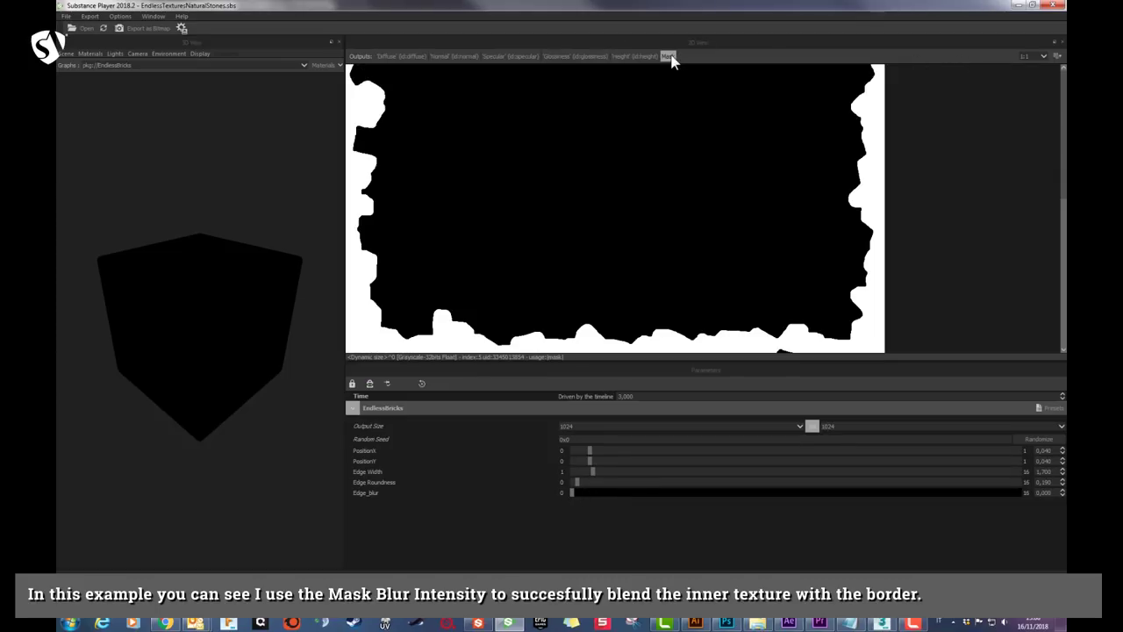
left_click(638, 56)
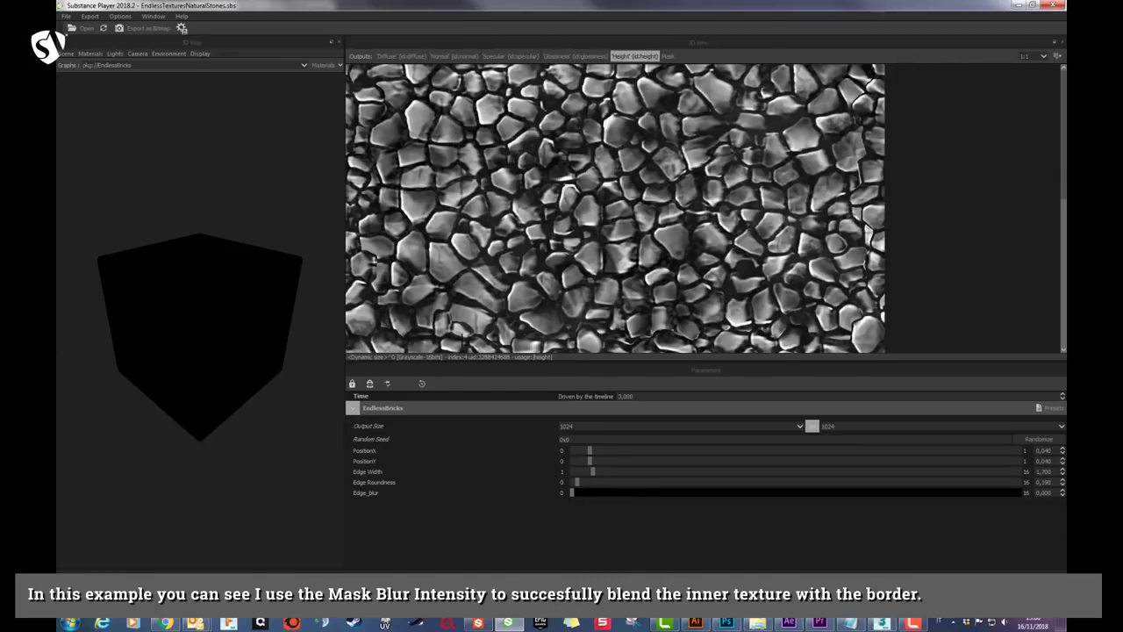
- Enlarge the Height output to 200%, show its lower stone border, and set Edge_blur to 0.734
left_click(1044, 56)
left_click(1025, 114)
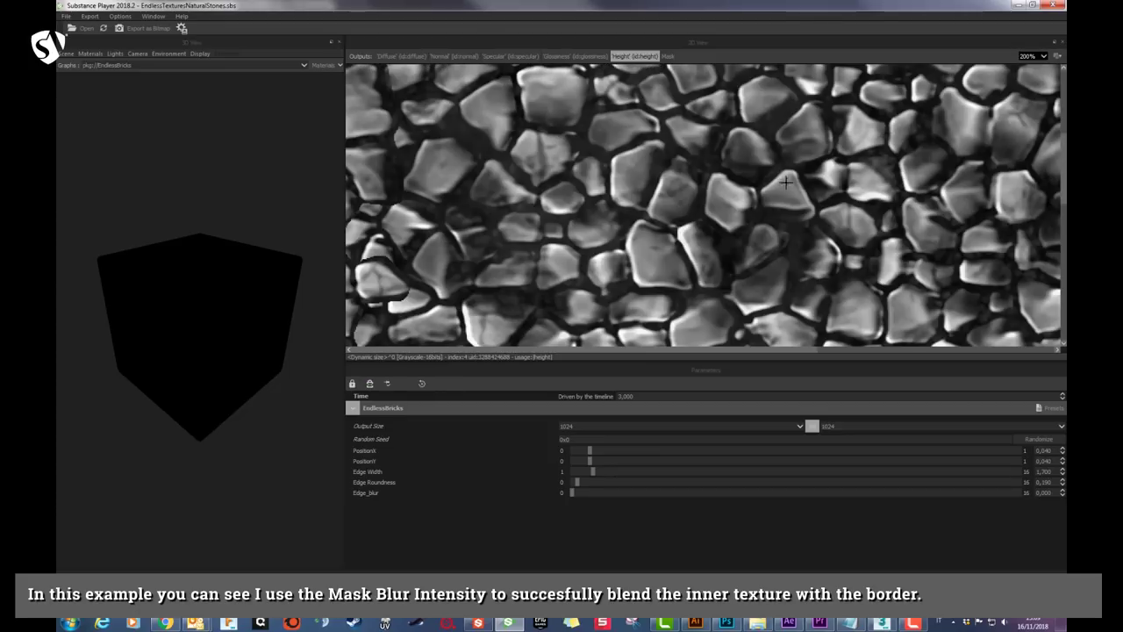
left_click_drag(1063, 200, 1052, 340)
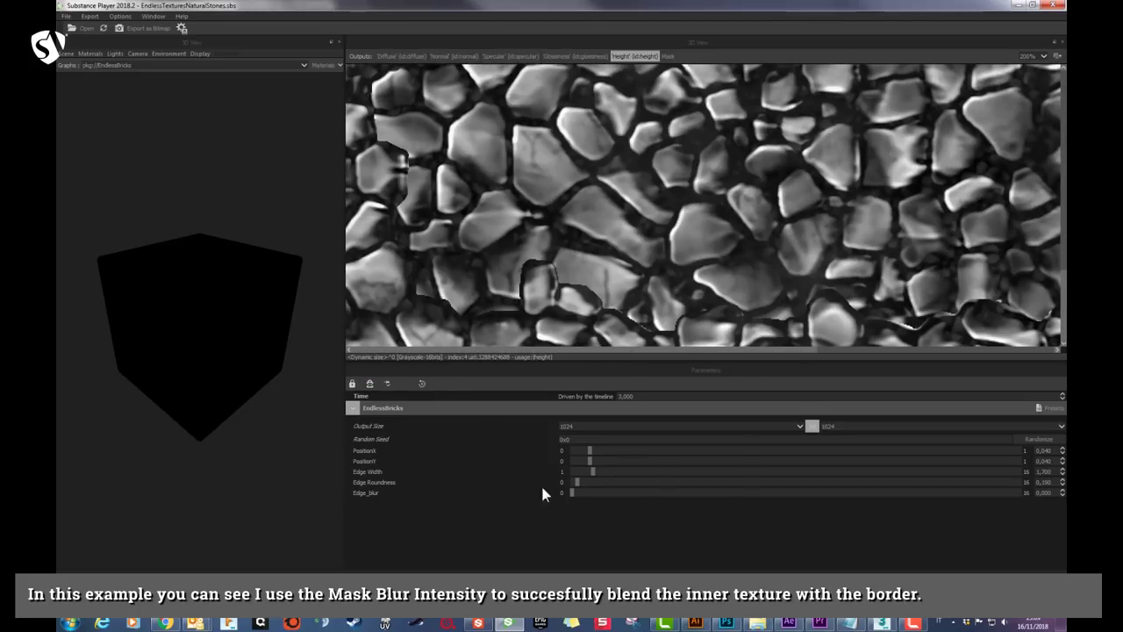
left_click_drag(572, 492, 588, 492)
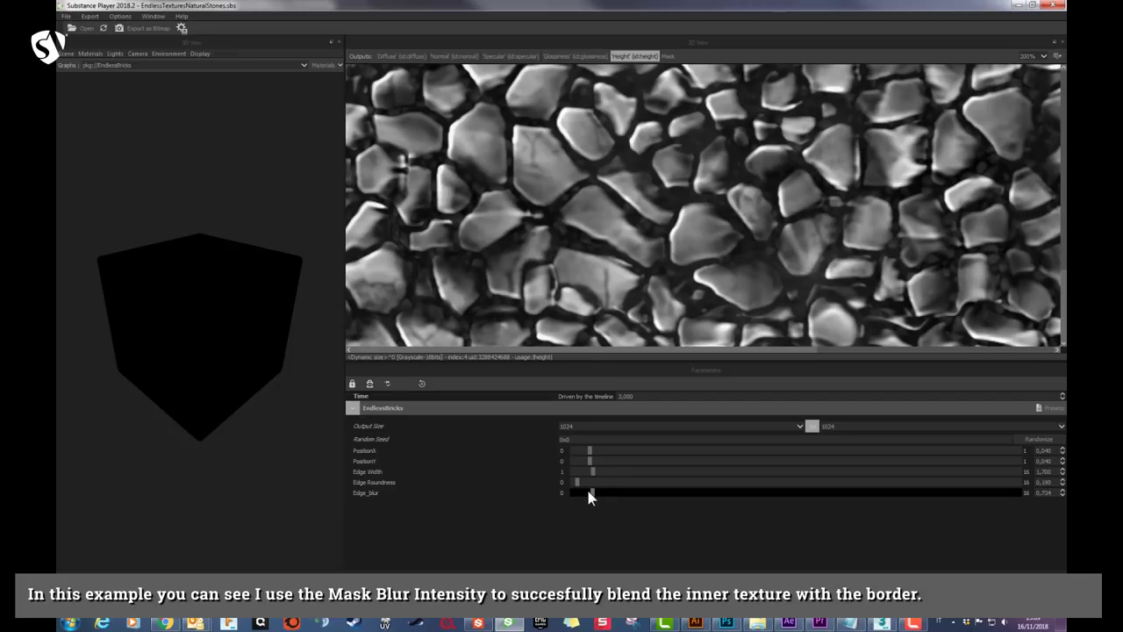